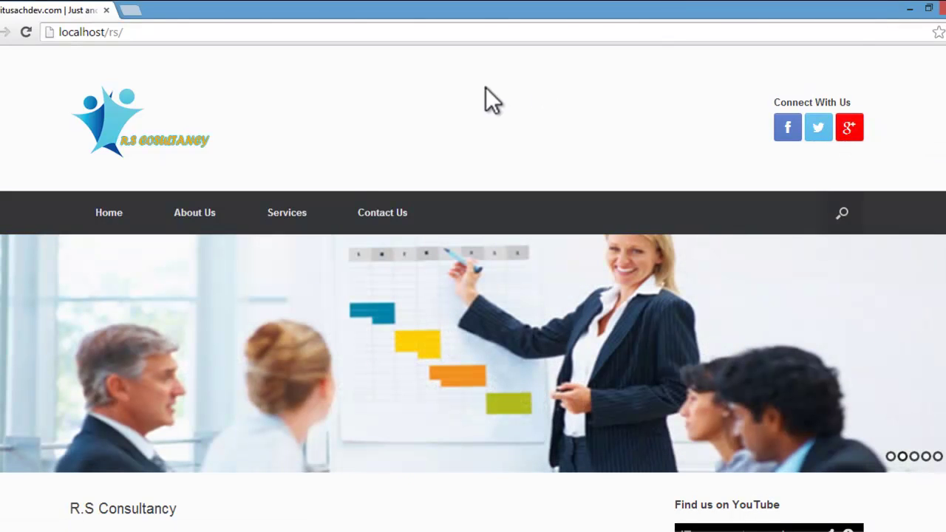
Step: Scroll the home page and reveal the Services dropdown in the navigation bar
scroll(486, 88, "down", 1)
scroll(485, 87, "down", 1)
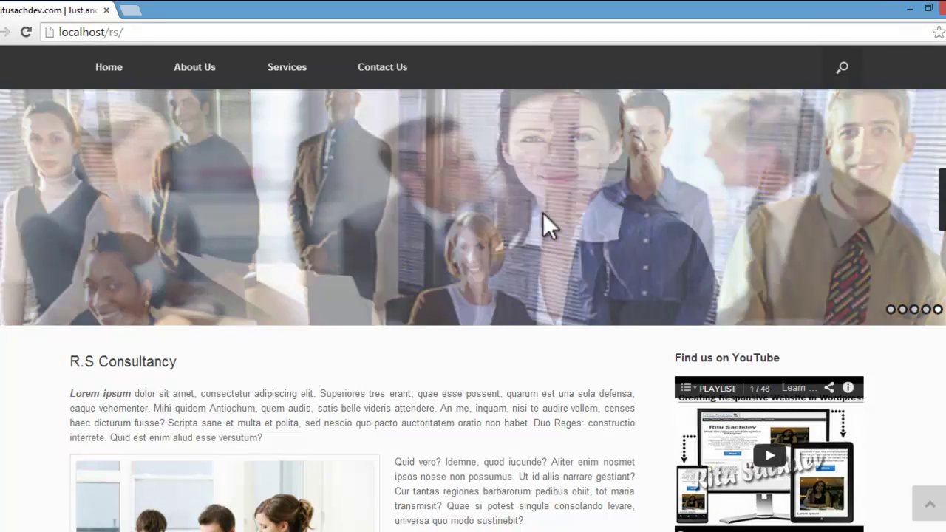
scroll(540, 237, "up", 2)
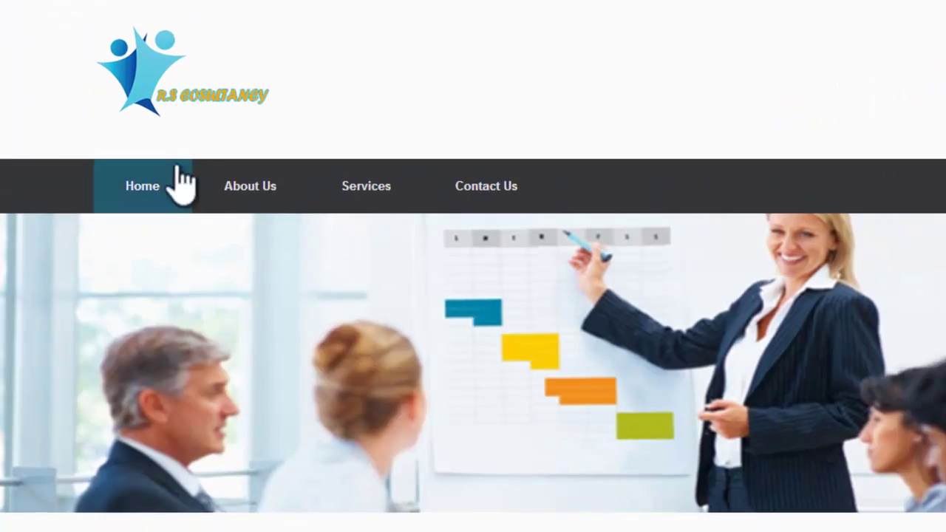
mouse_move(370, 194)
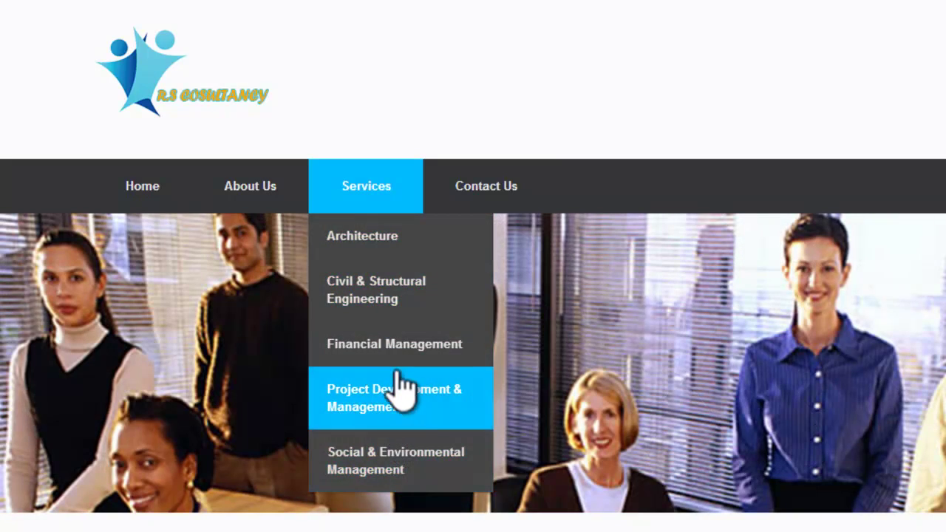
mouse_move(333, 192)
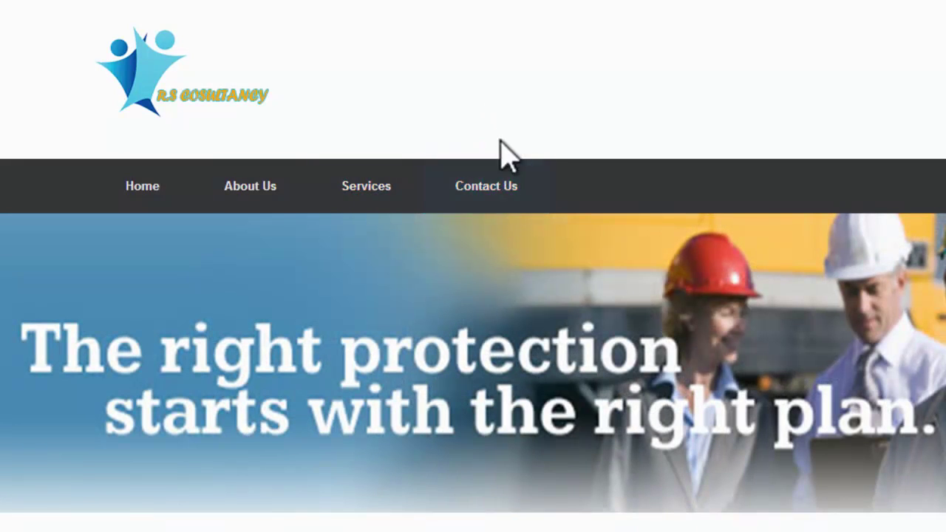
Step: Open Contact Us, zoom into its location map and scroll through the enquiry form
left_click(503, 189)
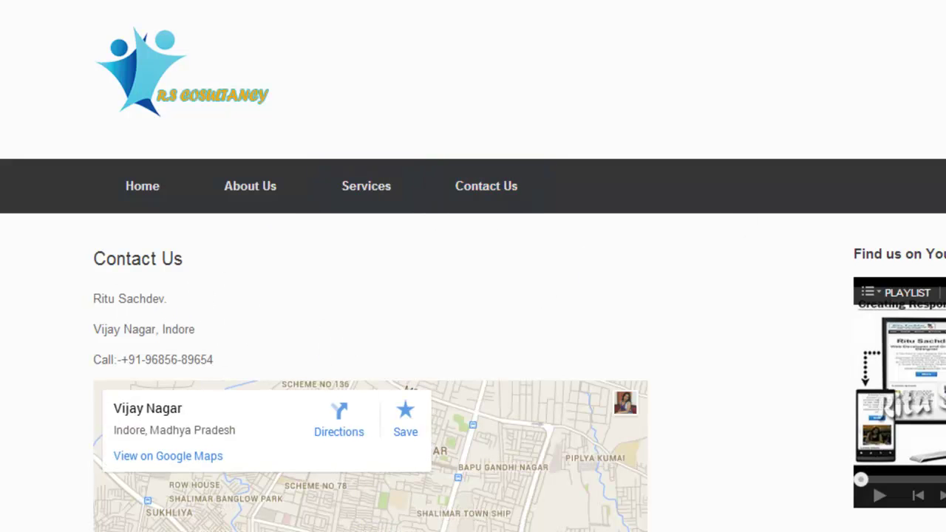
scroll(190, 281, "down", 5)
left_click(631, 392)
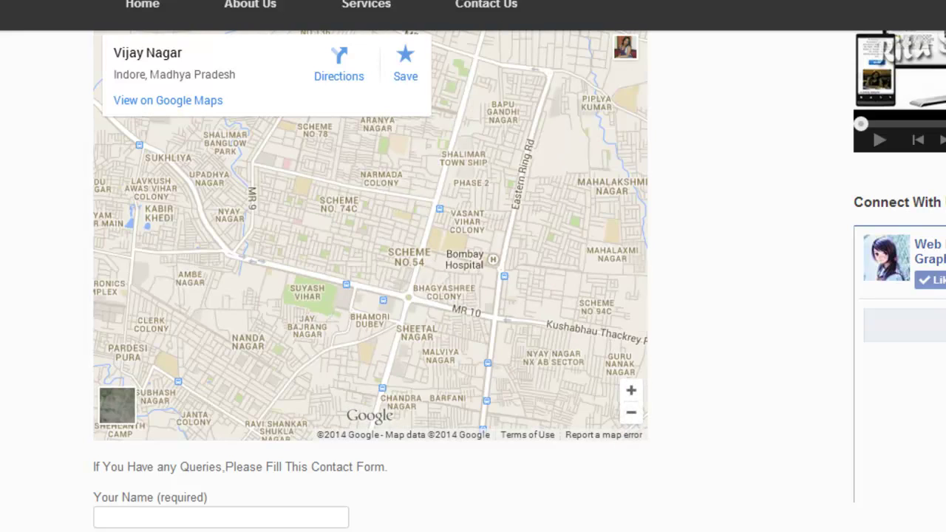
scroll(454, 260, "down", 4)
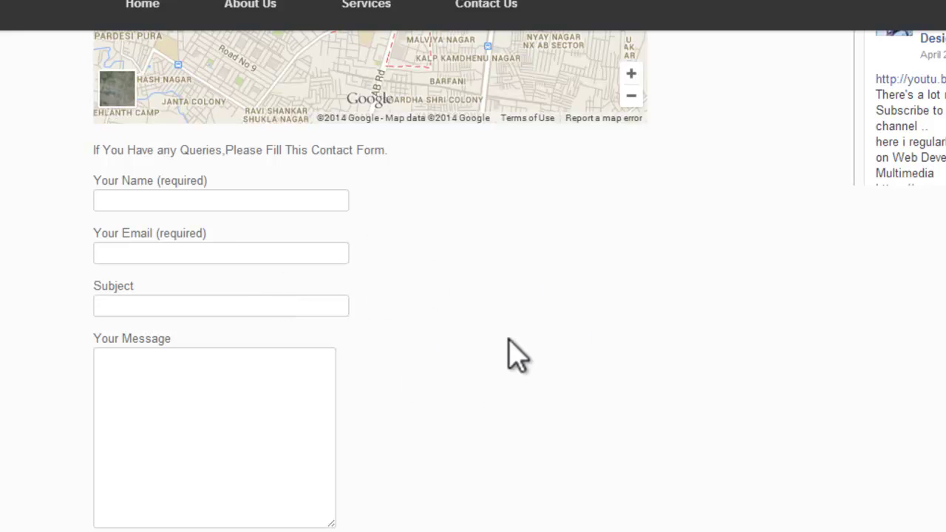
scroll(369, 281, "up", 5)
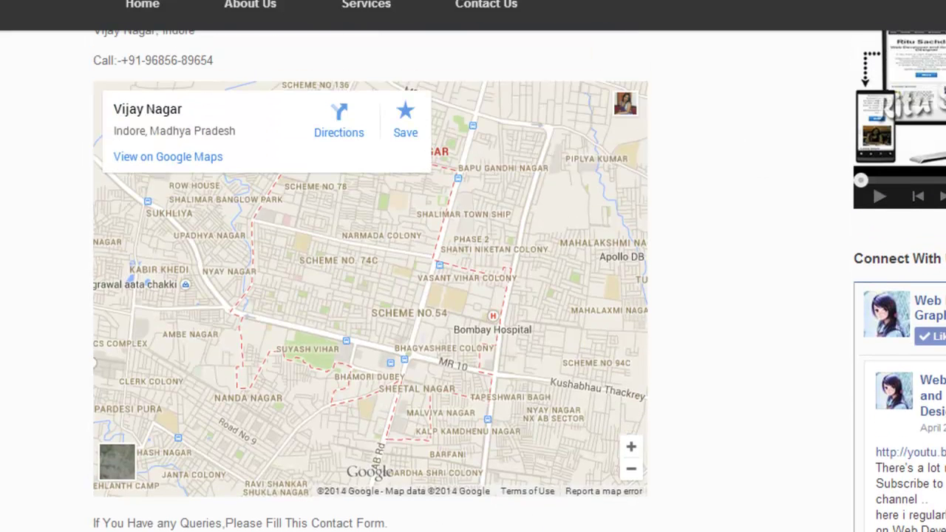
scroll(369, 281, "up", 4)
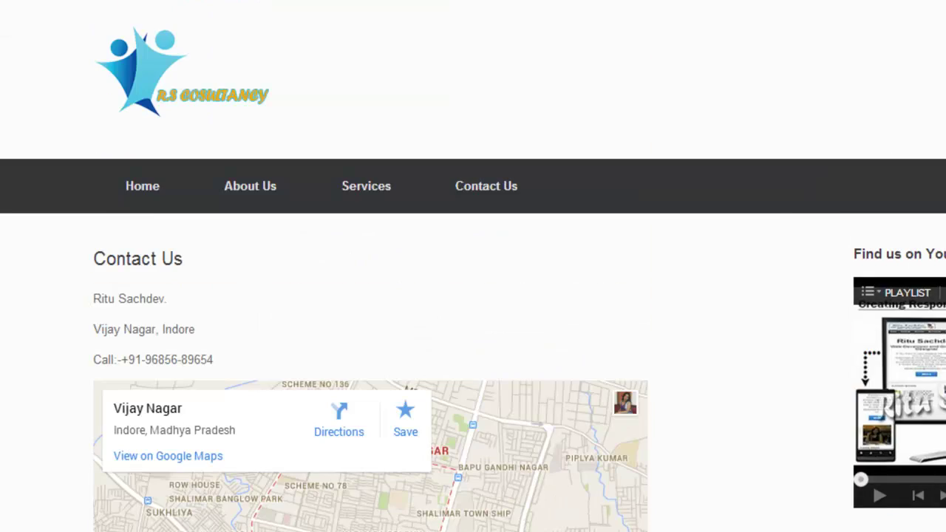
Step: Return to the home page and scroll from the image slider to the footer and back to the top
left_click(143, 193)
scroll(143, 193, "down", 10)
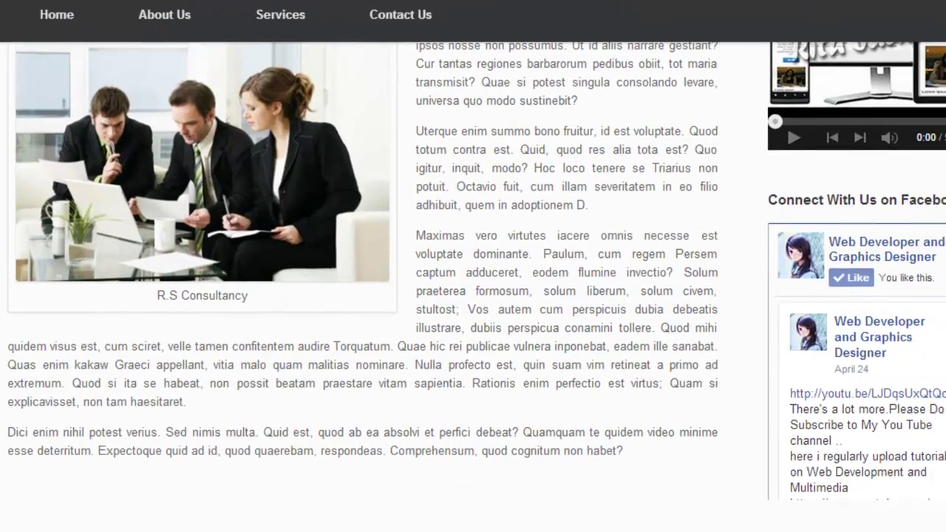
scroll(143, 193, "up", 2)
scroll(575, 296, "up", 2)
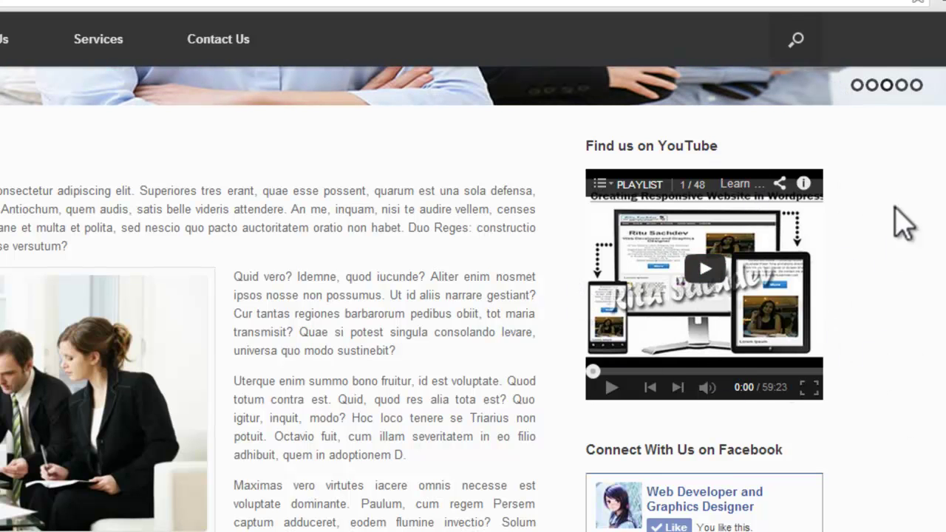
scroll(866, 363, "down", 3)
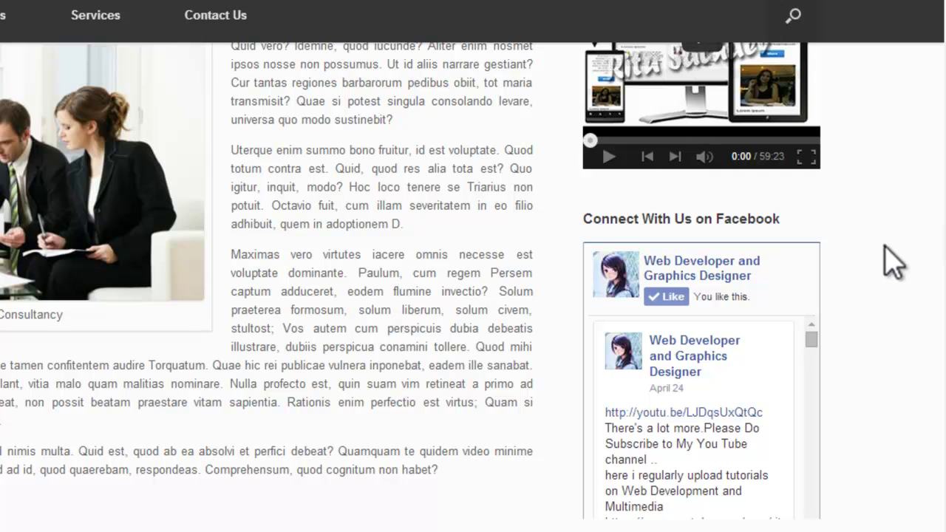
scroll(473, 296, "up", 3)
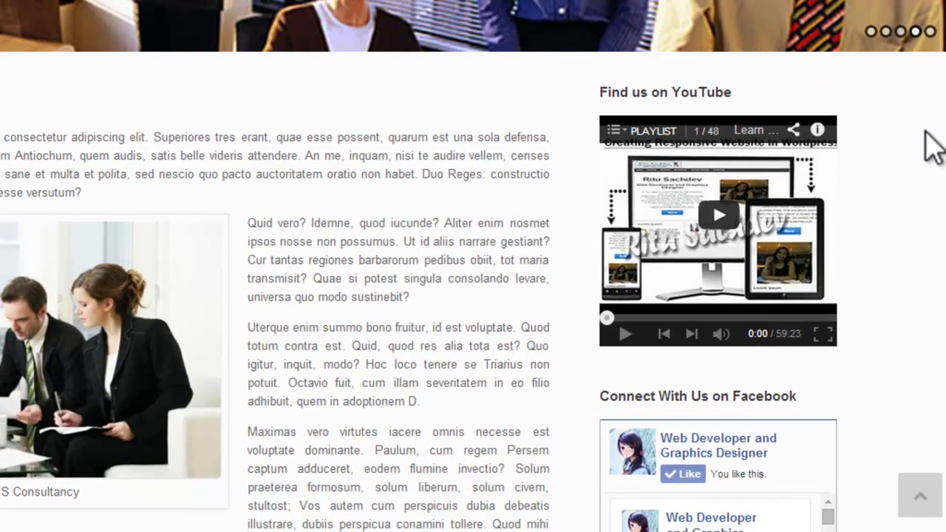
scroll(932, 133, "down", 3)
scroll(929, 123, "down", 3)
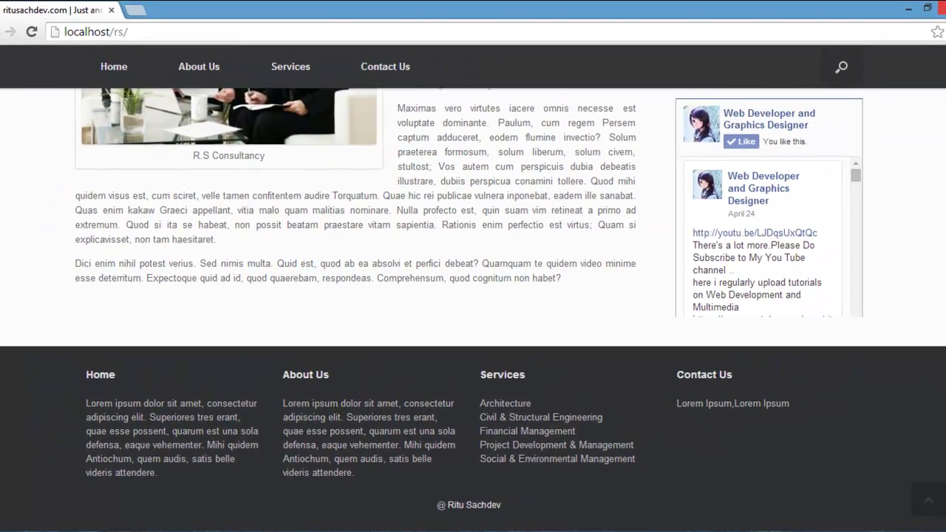
key("Home")
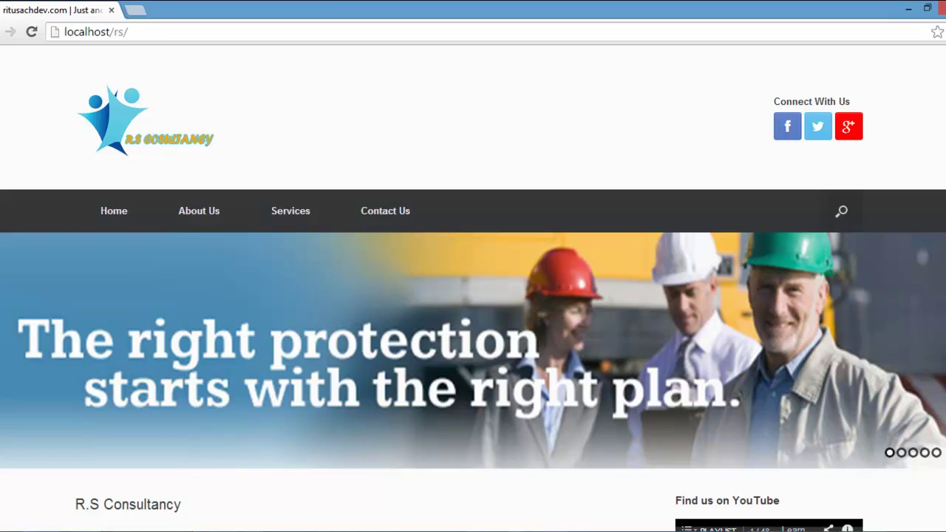
scroll(473, 288, "down", 10)
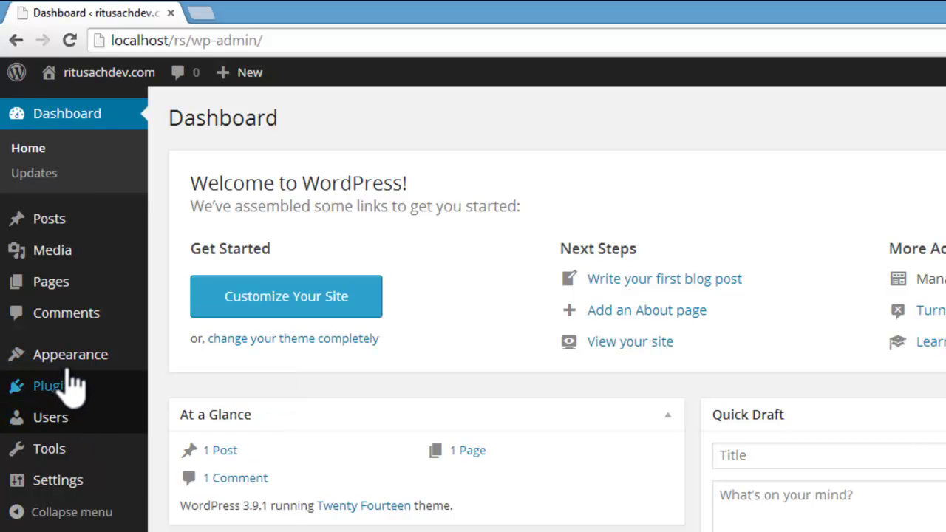
Step: Search the WordPress theme directory for 'Vantage' under Appearance > Themes > Add New
mouse_move(16, 363)
left_click(177, 358)
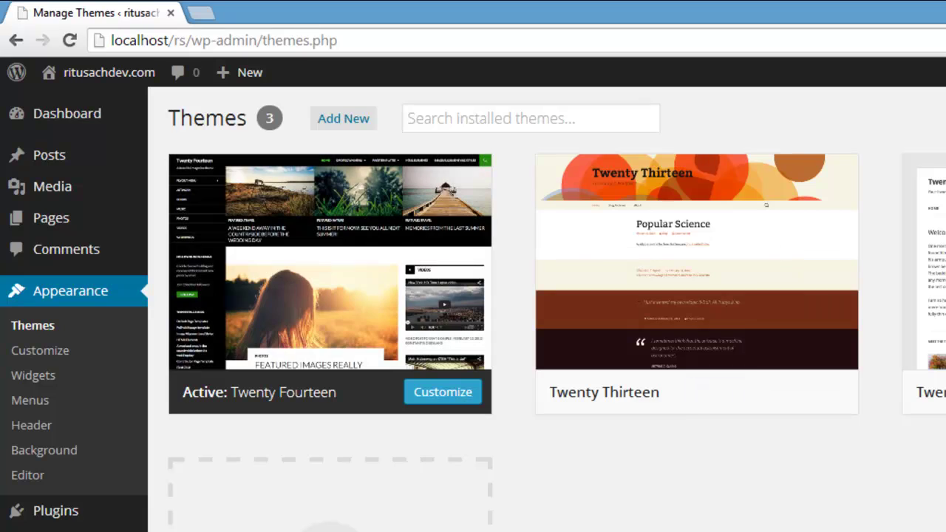
left_click(346, 120)
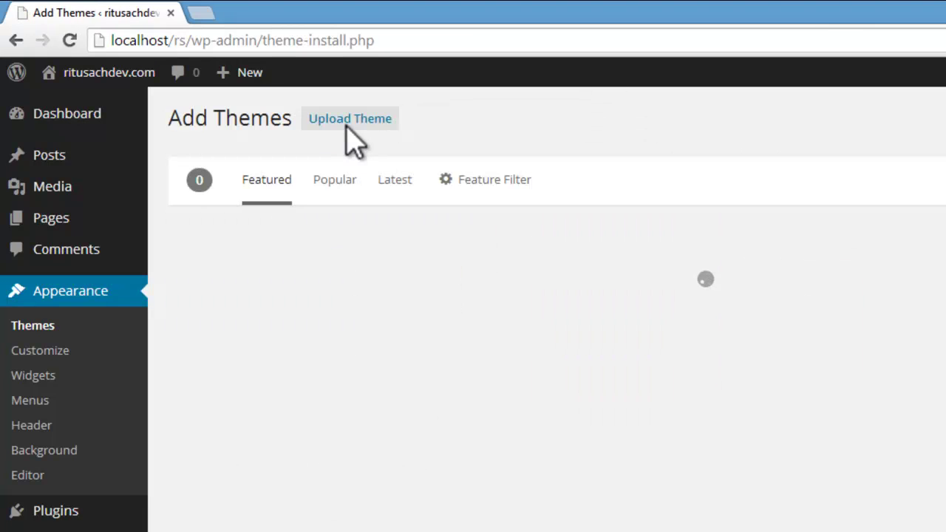
left_click(747, 181)
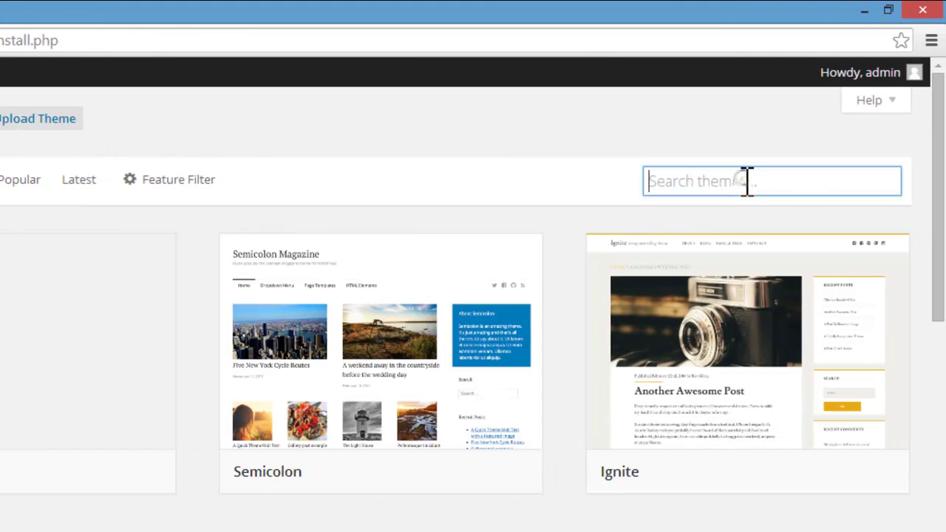
type("Vant")
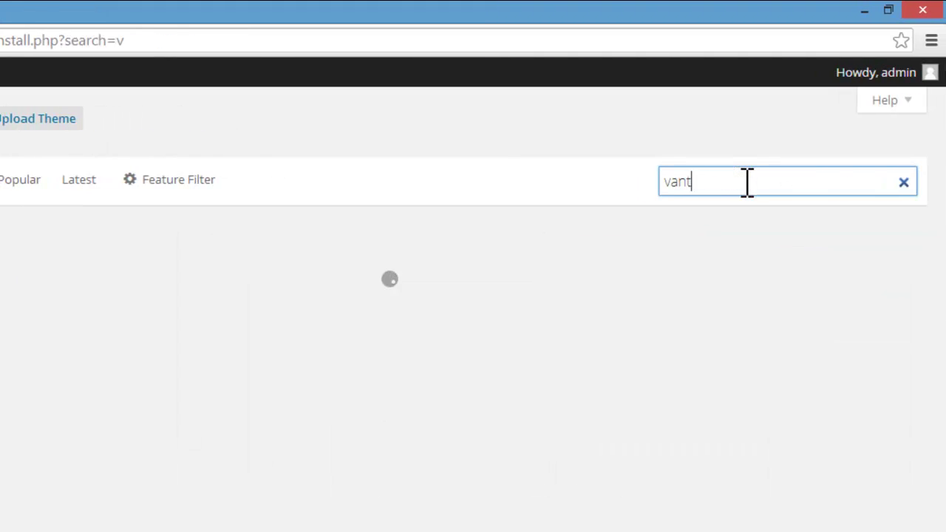
type("ag")
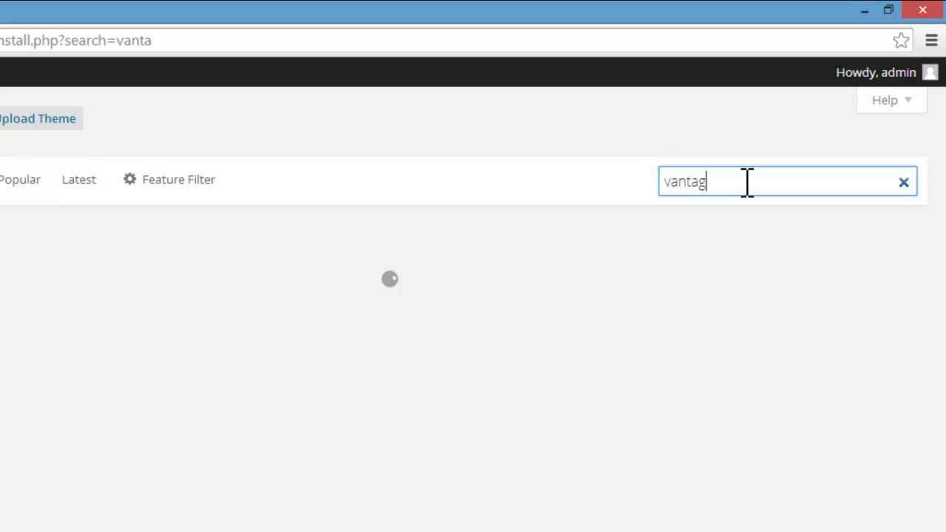
type("e")
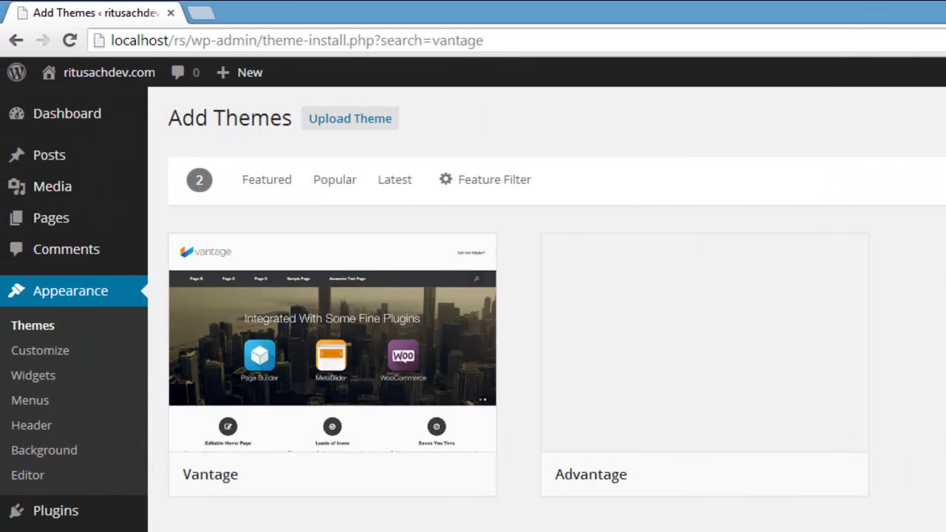
Step: Install and activate the Vantage theme, then view it on the site's front page
mouse_move(326, 353)
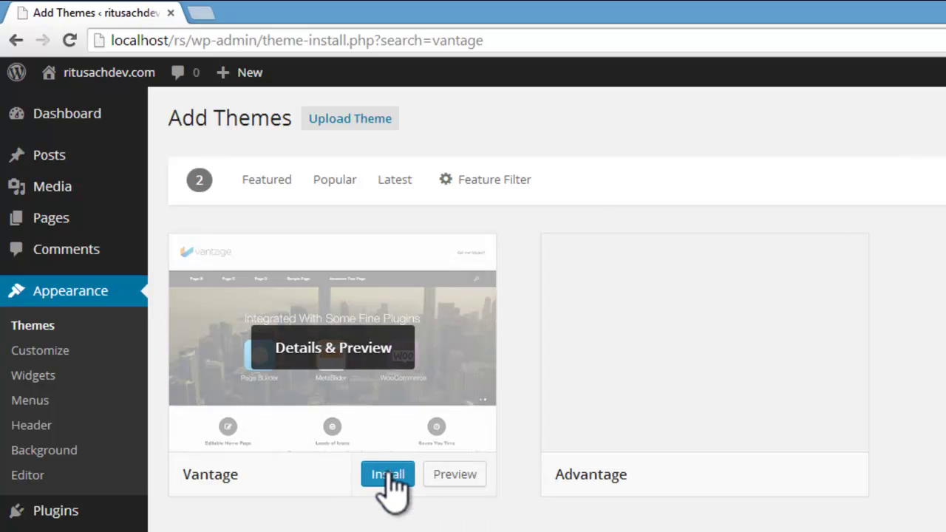
left_click(387, 474)
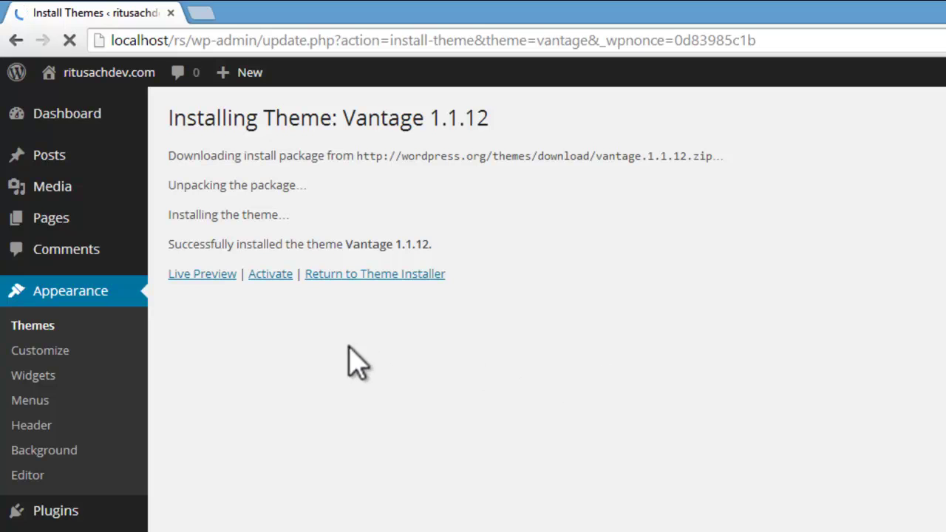
left_click(271, 273)
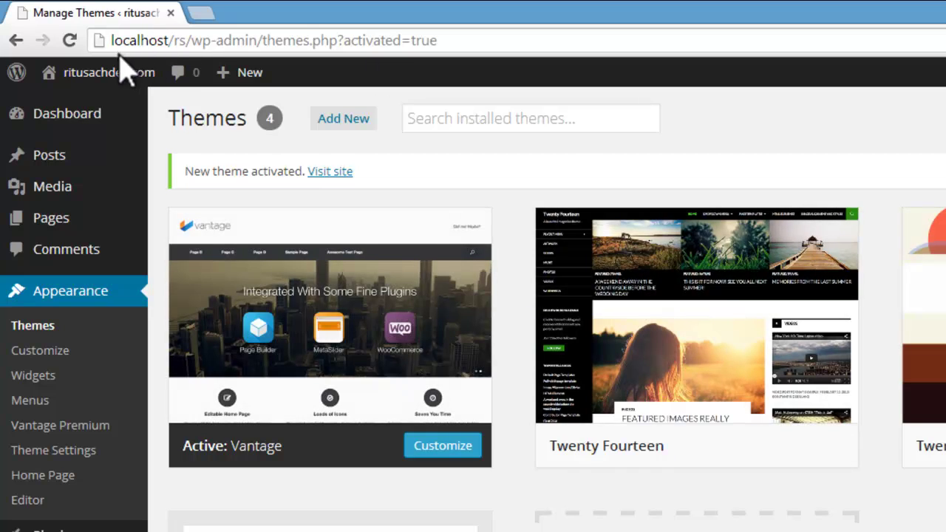
mouse_move(144, 74)
left_click(71, 106)
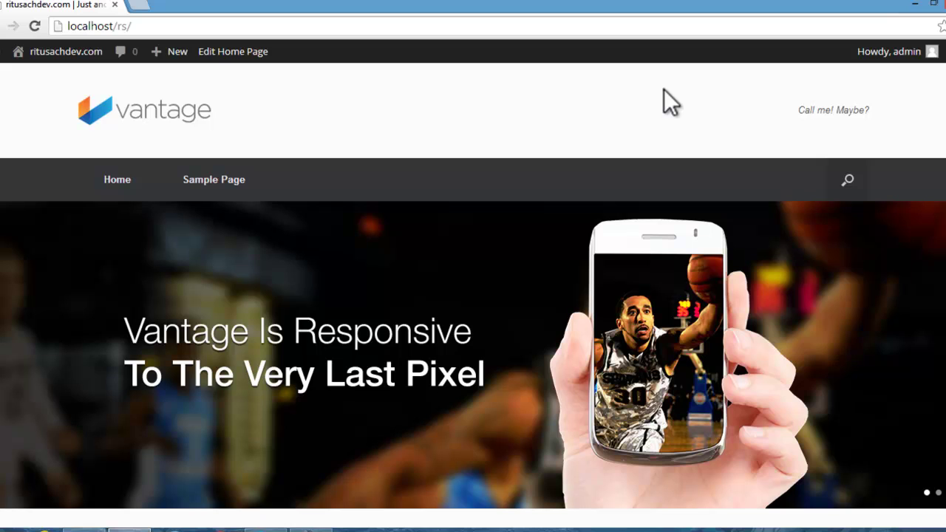
Step: Scroll the front page, then open and scroll the Sample Page
scroll(668, 101, "down", 8)
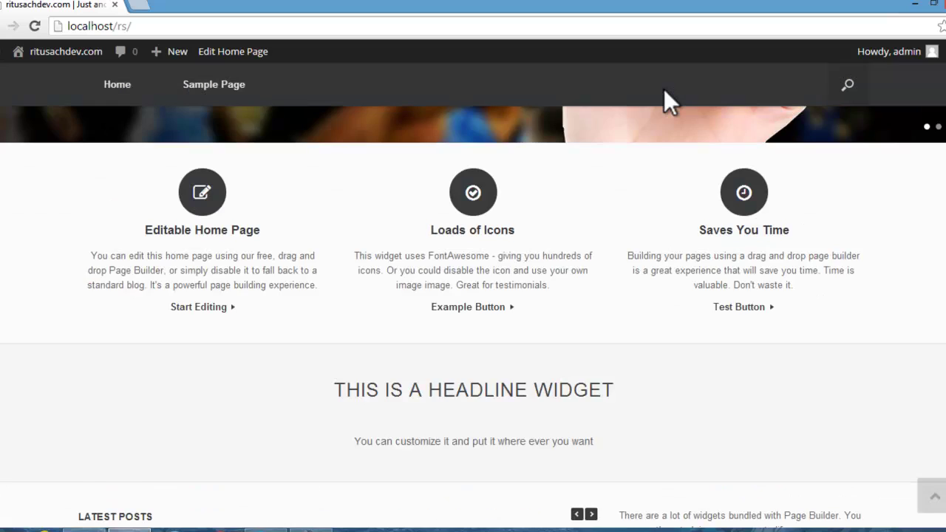
scroll(809, 326, "up", 8)
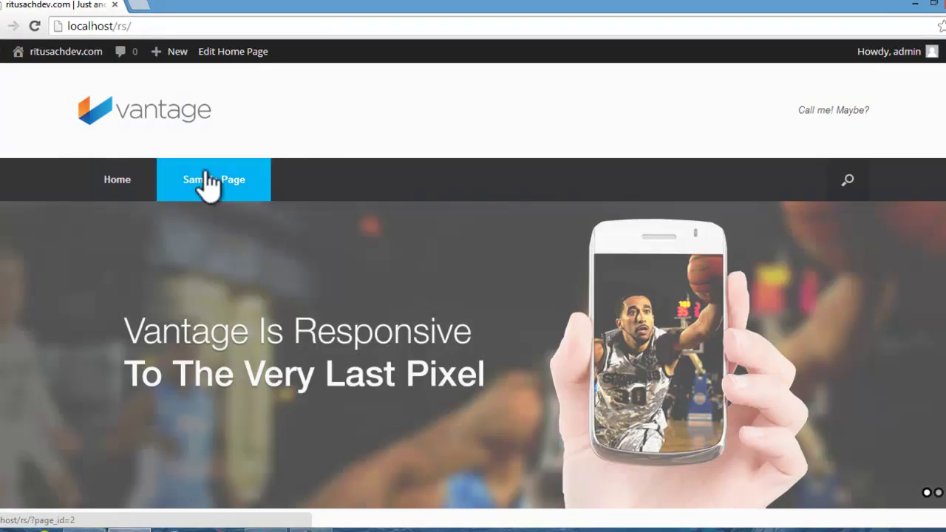
left_click(206, 171)
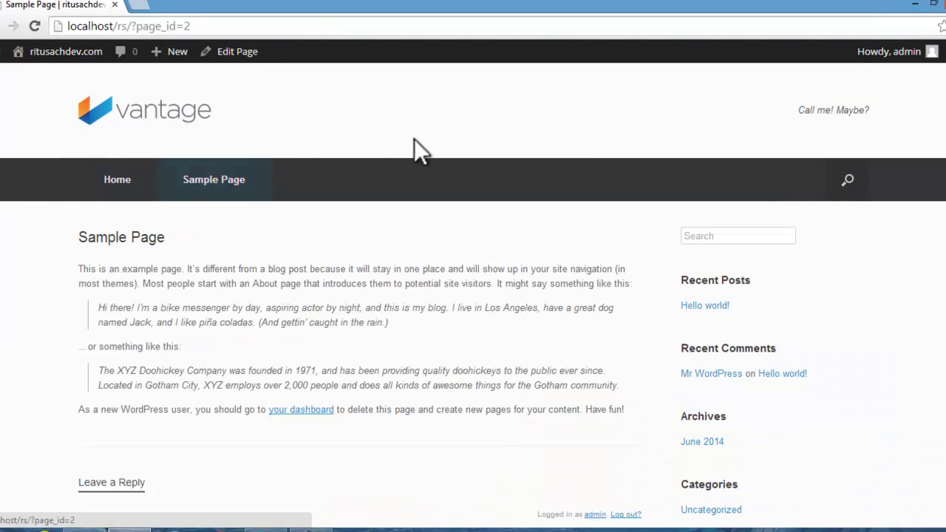
scroll(418, 146, "down", 4)
scroll(419, 148, "up", 4)
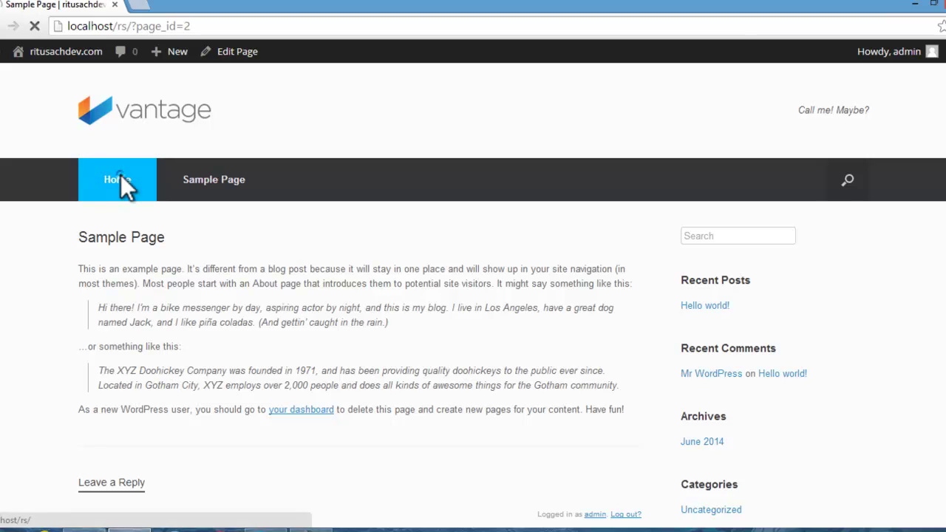
Step: Return to the Home page and scroll through Vantage's default slider
left_click(118, 177)
scroll(683, 169, "down", 5)
scroll(704, 177, "down", 3)
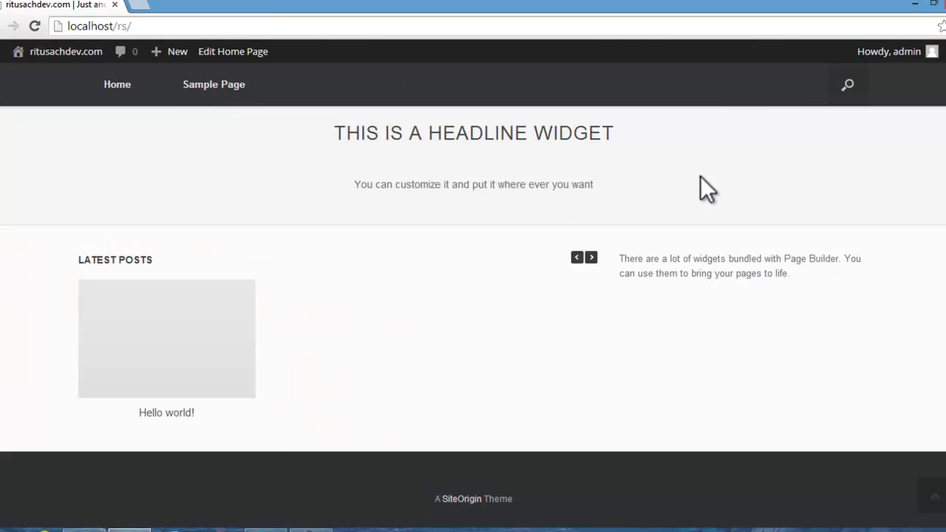
scroll(701, 182, "up", 10)
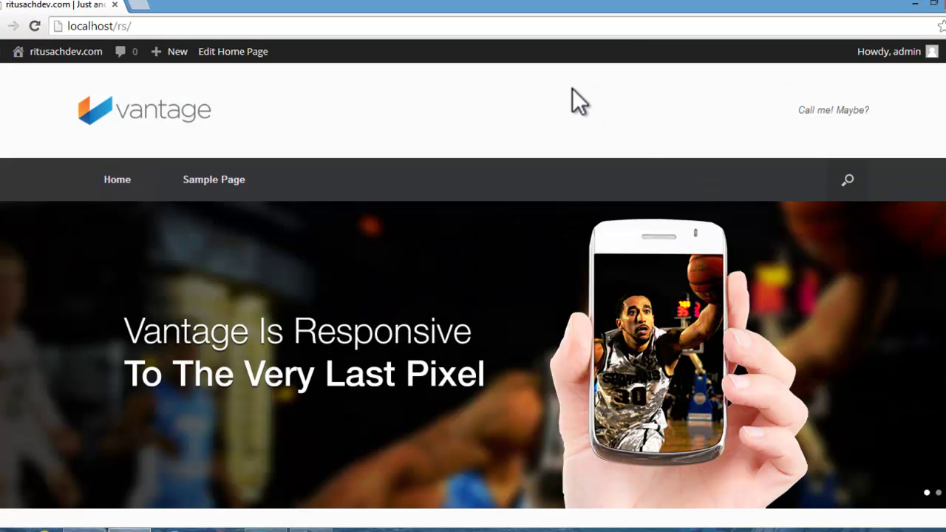
scroll(572, 88, "down", 8)
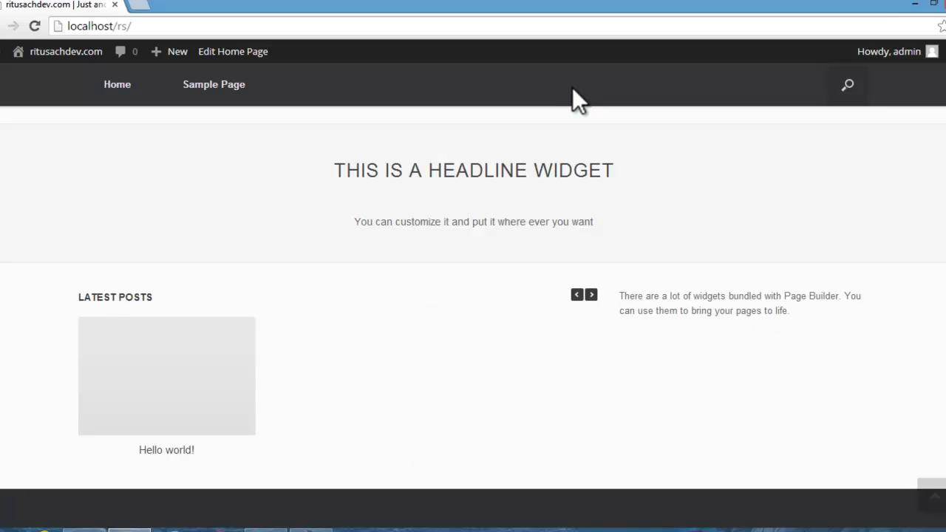
scroll(572, 87, "up", 7)
scroll(573, 90, "up", 1)
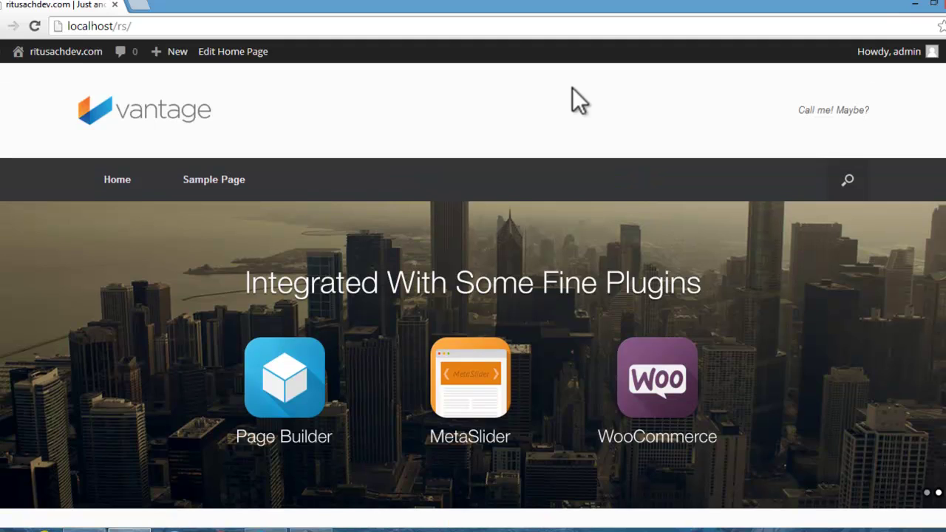
Step: Go to the Dashboard and start a new page with Pages > Add New
mouse_move(66, 51)
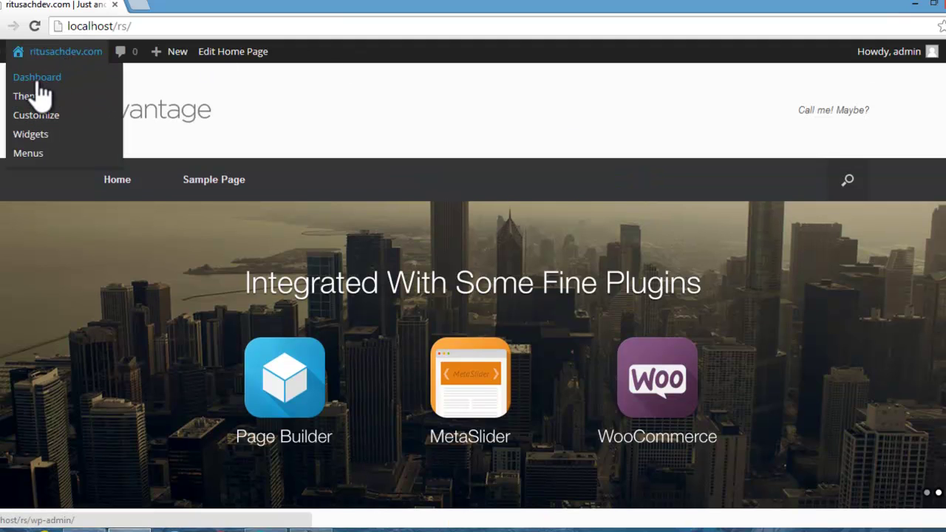
left_click(36, 81)
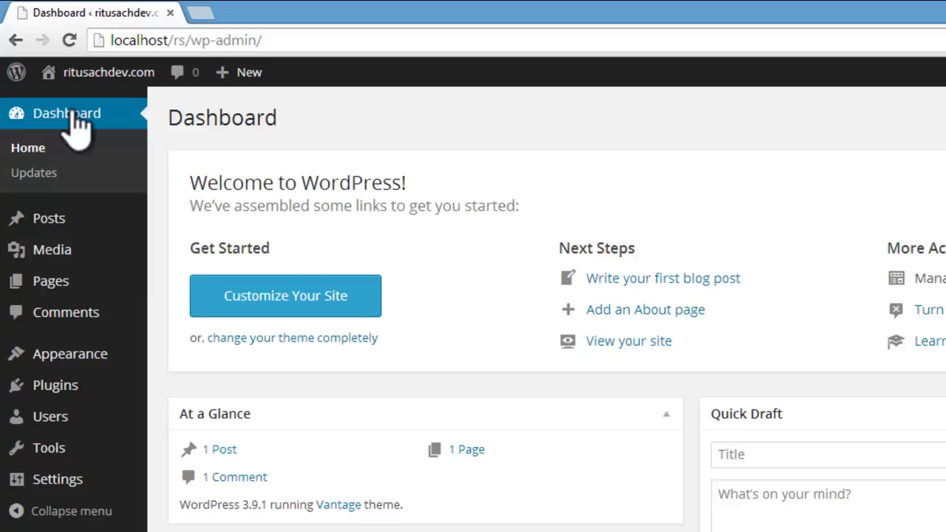
mouse_move(18, 288)
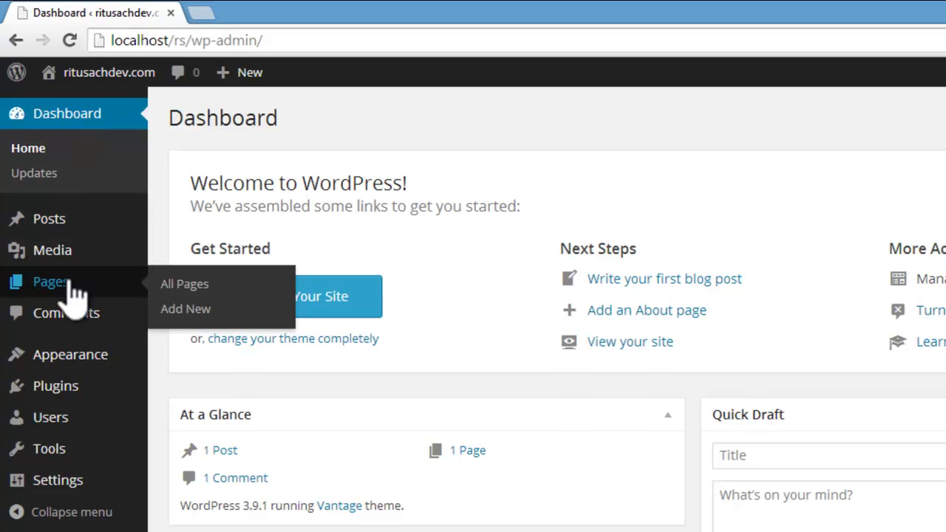
left_click(178, 314)
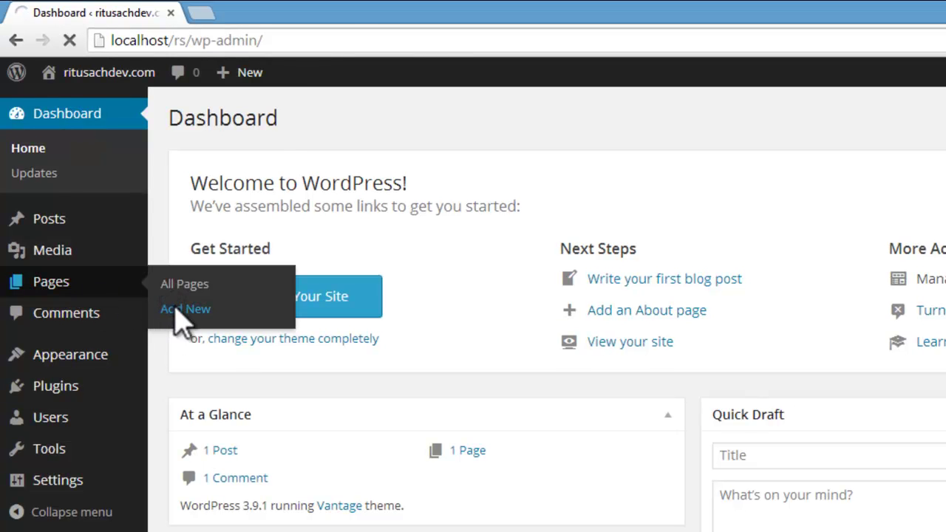
Step: Title the page 'R.S Consultancy' and place the caret in its empty body
type("R.S Consultancy")
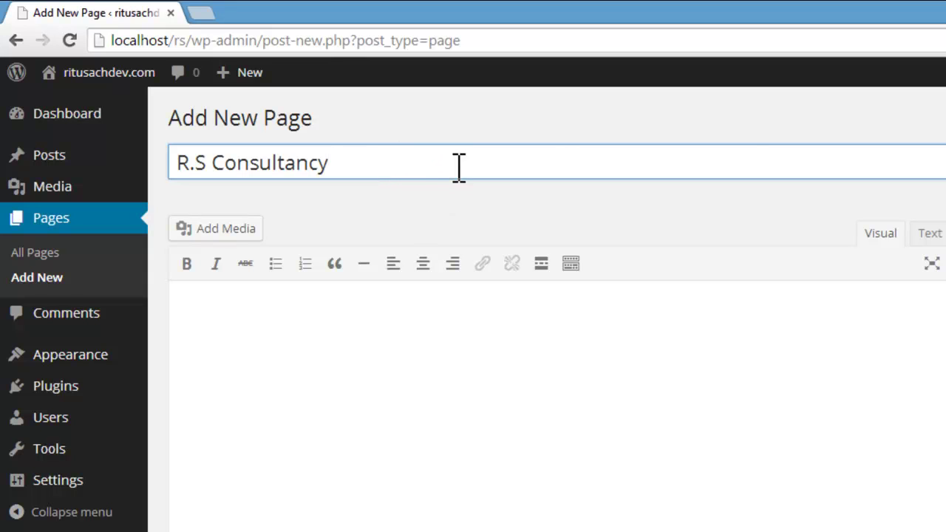
left_click(262, 300)
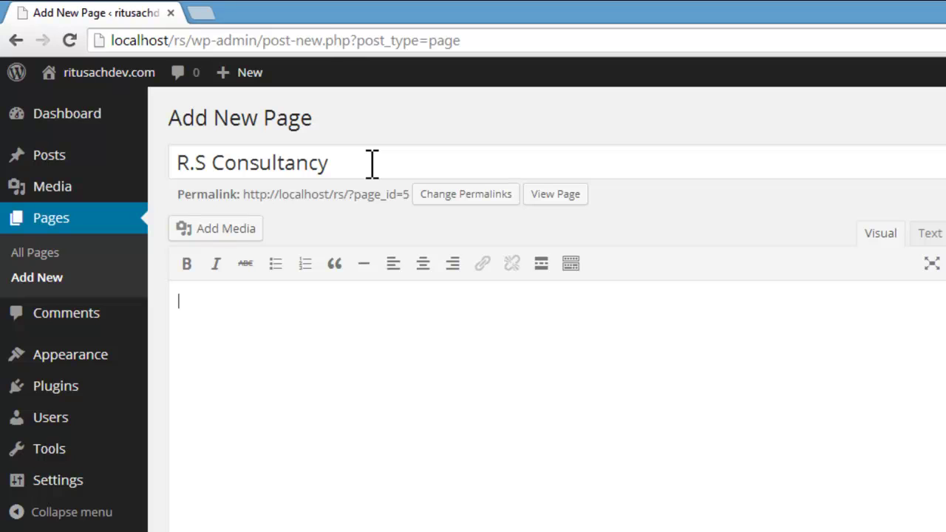
left_click_drag(372, 163, 187, 164)
left_click(211, 354)
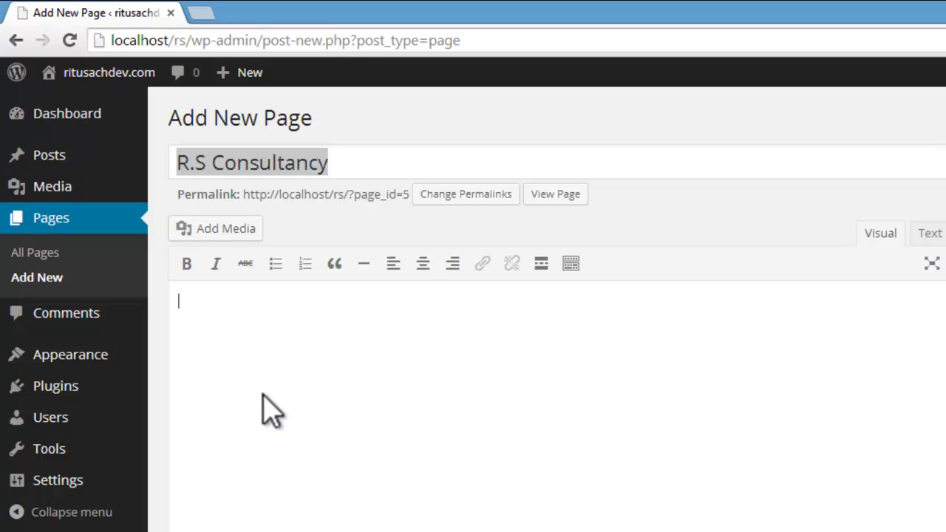
right_click(190, 531)
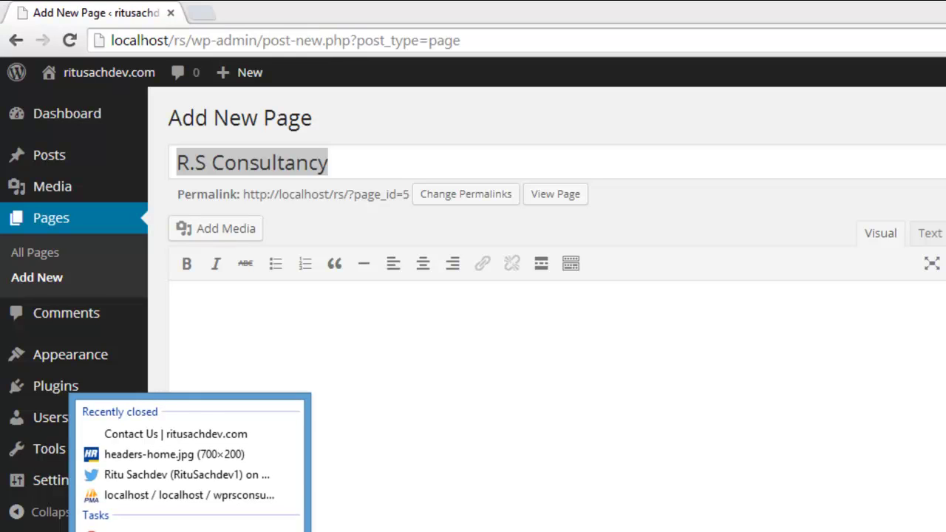
Step: Open loripsum.net in a new Chrome window and copy its five medium-length placeholder paragraphs
left_click(129, 531)
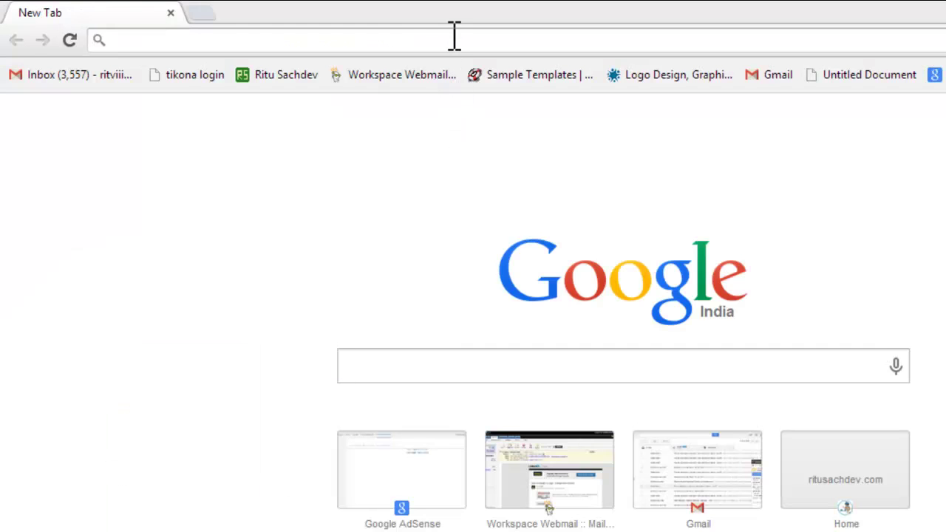
type("lor")
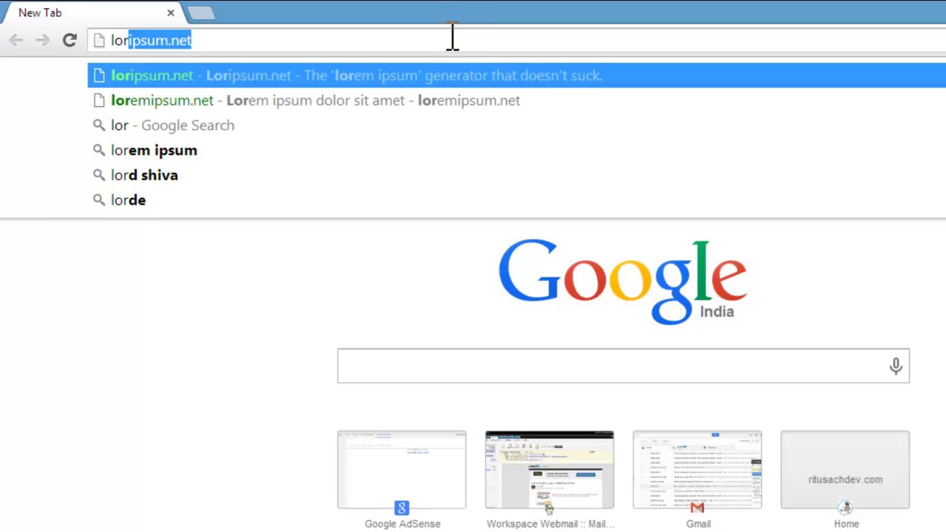
left_click(373, 75)
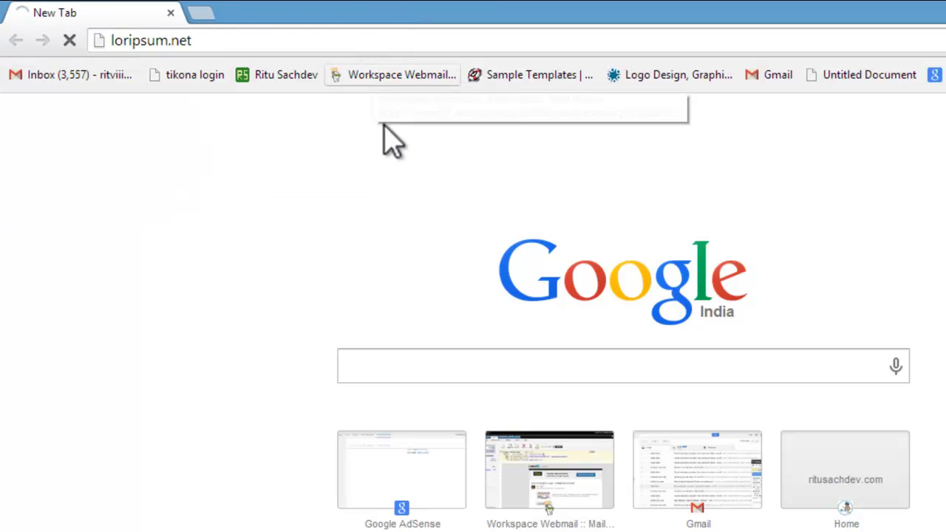
scroll(786, 415, "down", 3)
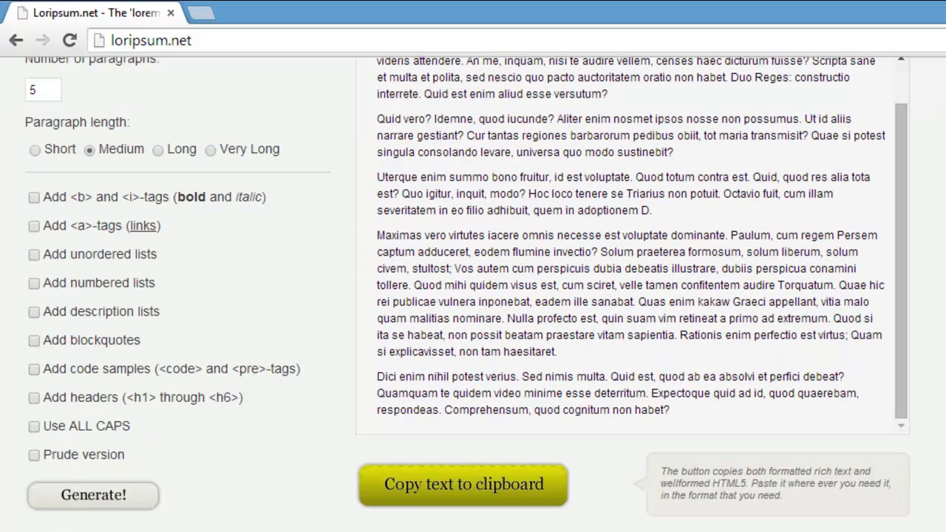
left_click(507, 482)
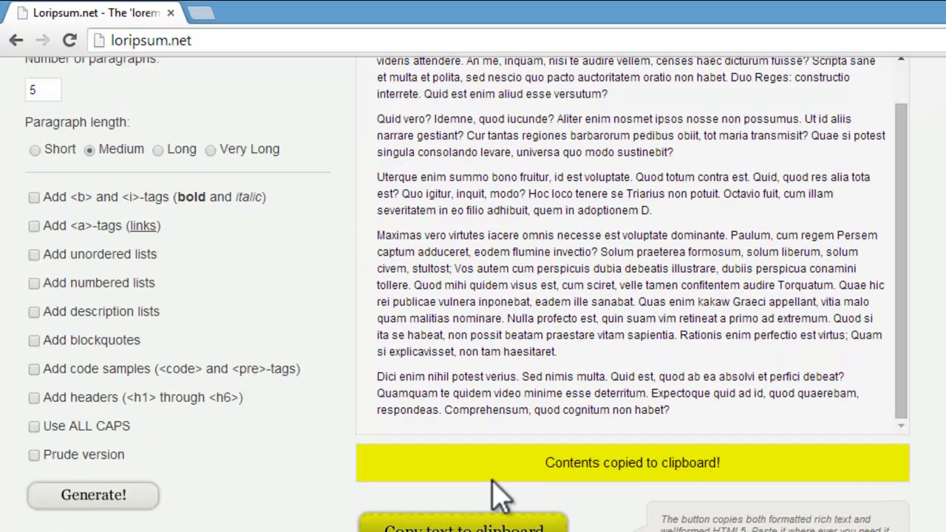
Step: Paste the Lorem ipsum paragraphs into the R.S Consultancy page body and publish it
left_click(148, 527)
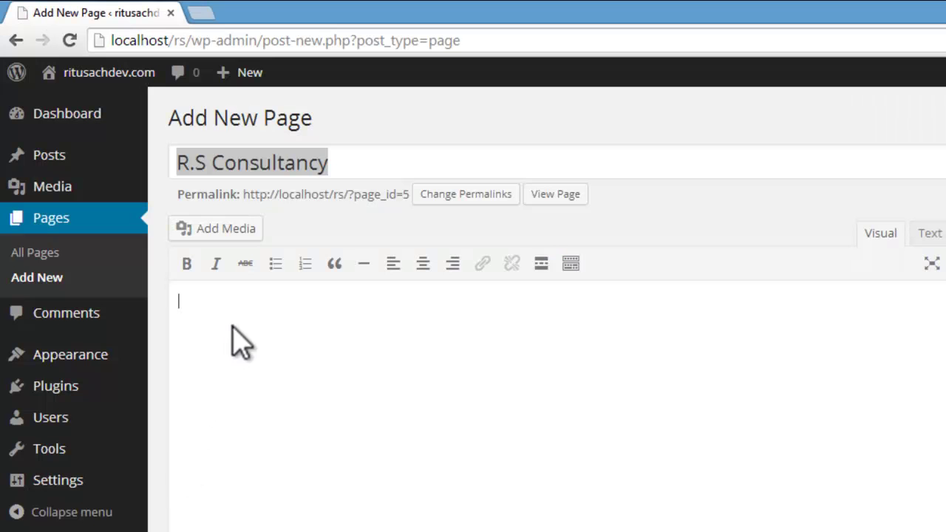
key("ctrl+v")
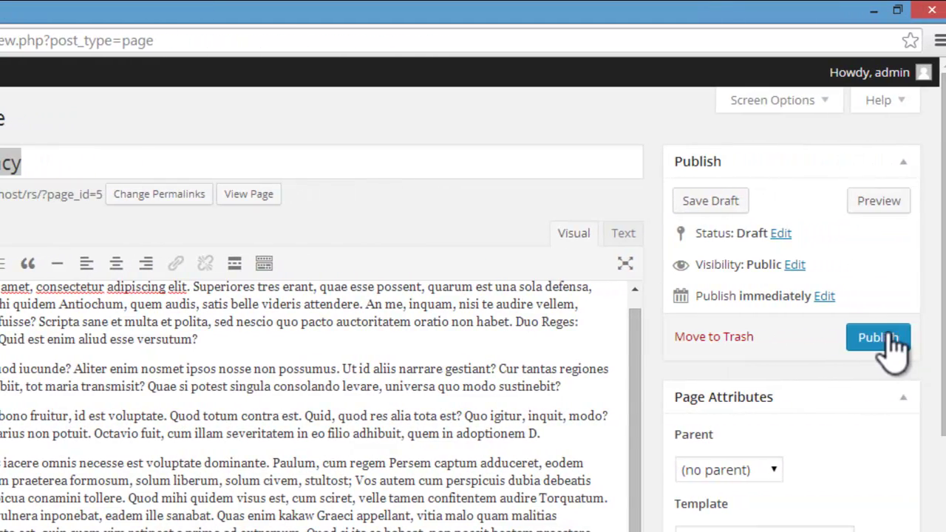
left_click(884, 337)
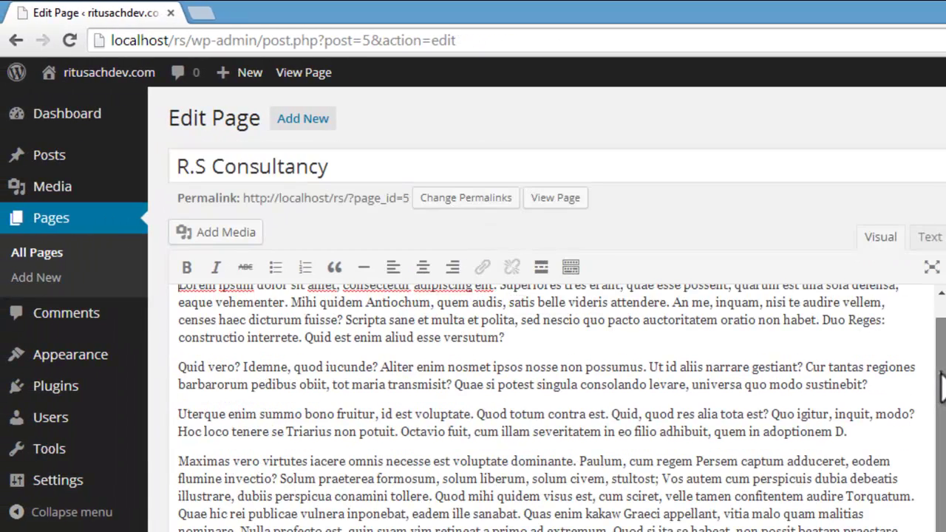
mouse_move(940, 385)
left_mouse_down()
mouse_move(940, 347)
mouse_move(941, 367)
left_mouse_up()
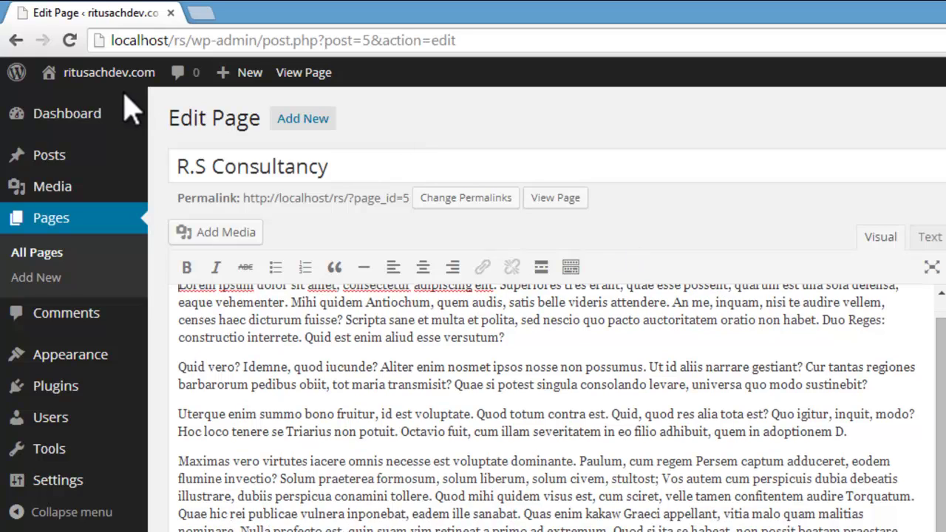
Step: Visit the live site and open the new R.S Consultancy page from its menu
mouse_move(103, 72)
left_click(74, 106)
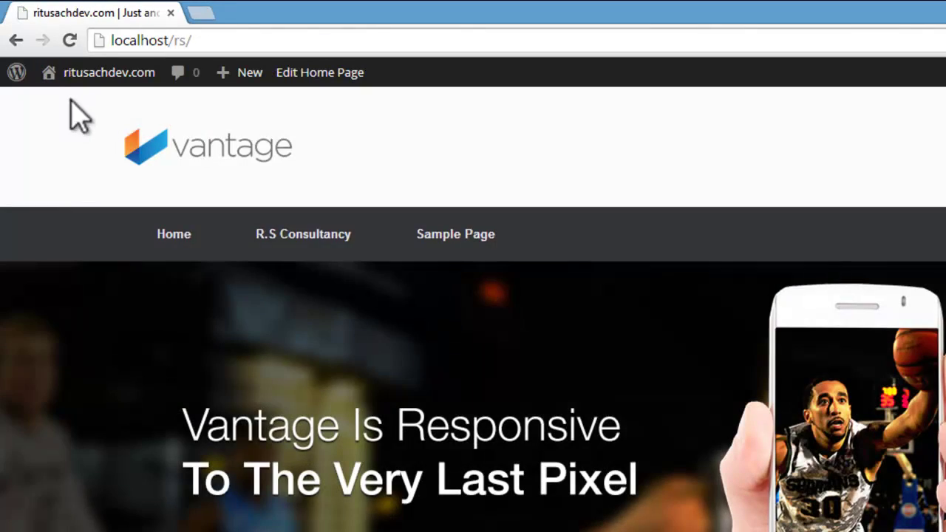
scroll(443, 122, "down", 6)
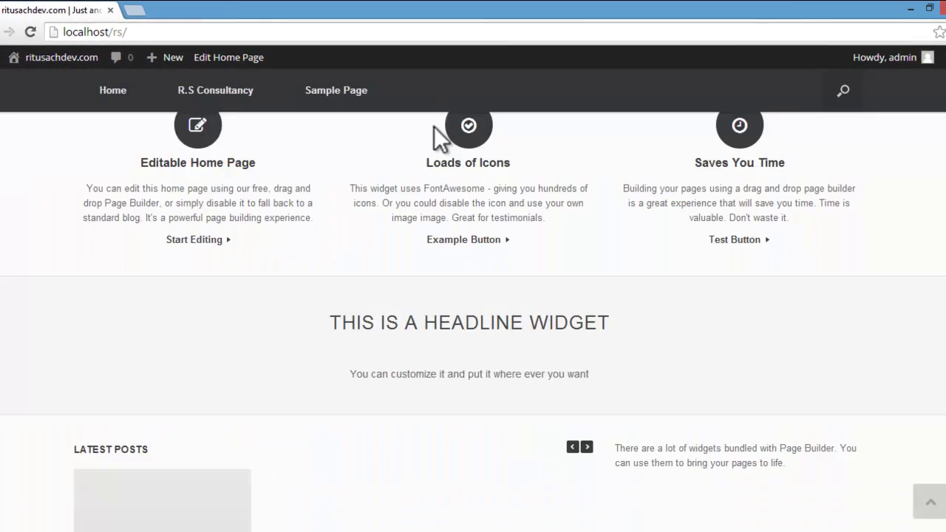
scroll(443, 125, "up", 6)
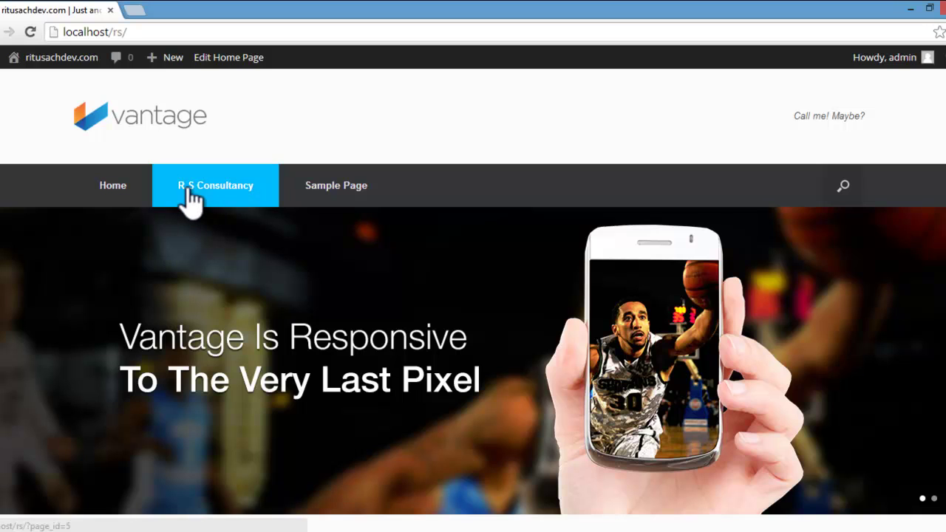
left_click(202, 186)
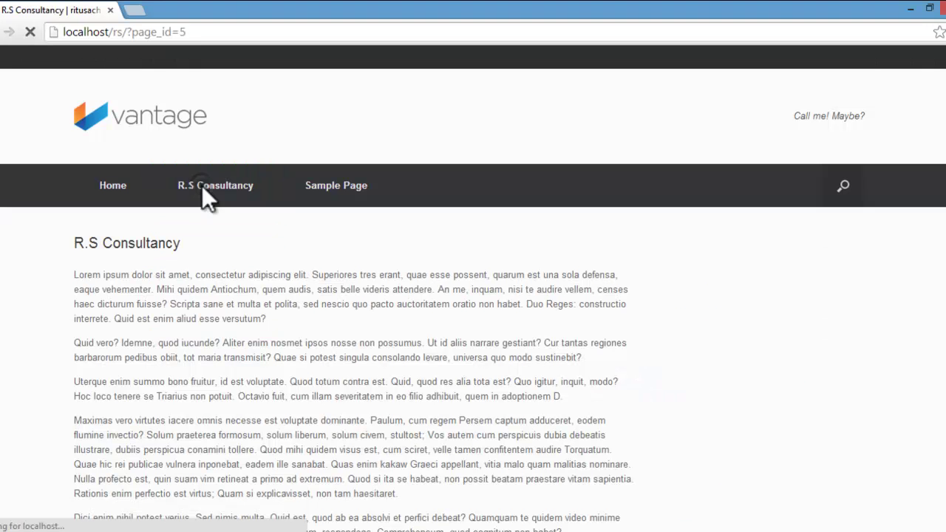
scroll(331, 333, "down", 10)
scroll(332, 330, "up", 10)
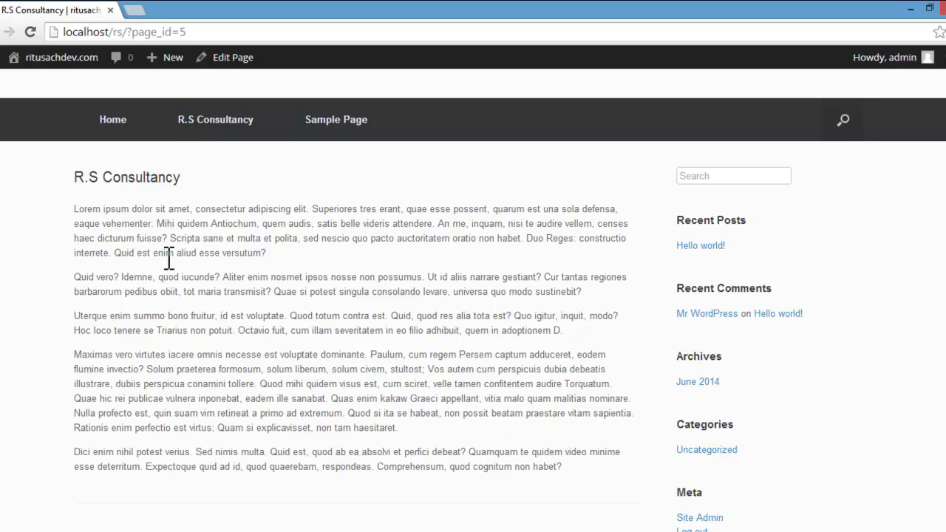
Step: Return to the home page and scroll through it
left_click(116, 117)
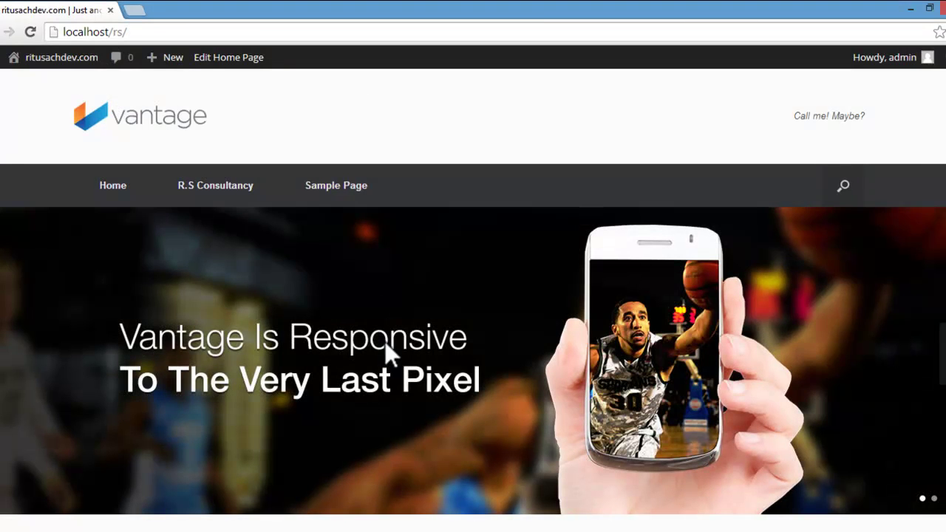
scroll(385, 341, "down", 4)
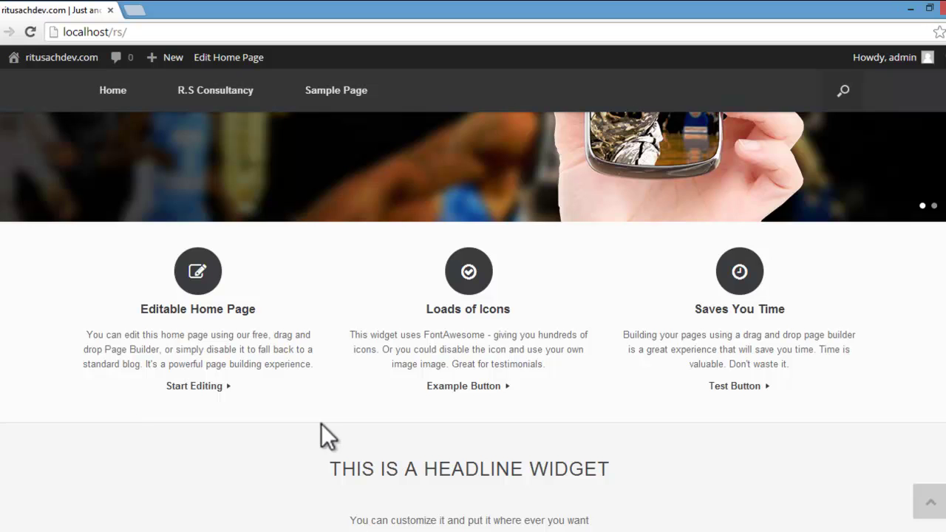
scroll(321, 423, "down", 3)
scroll(456, 355, "up", 3)
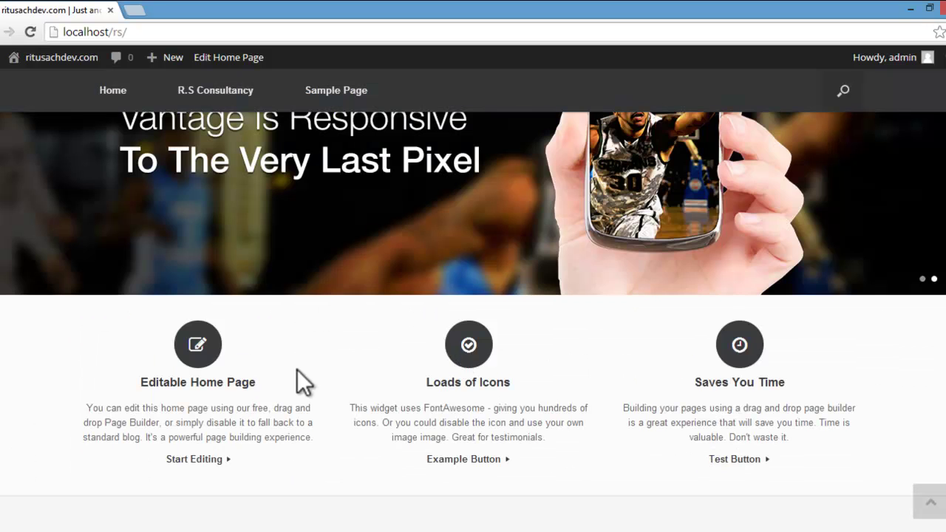
scroll(566, 373, "up", 3)
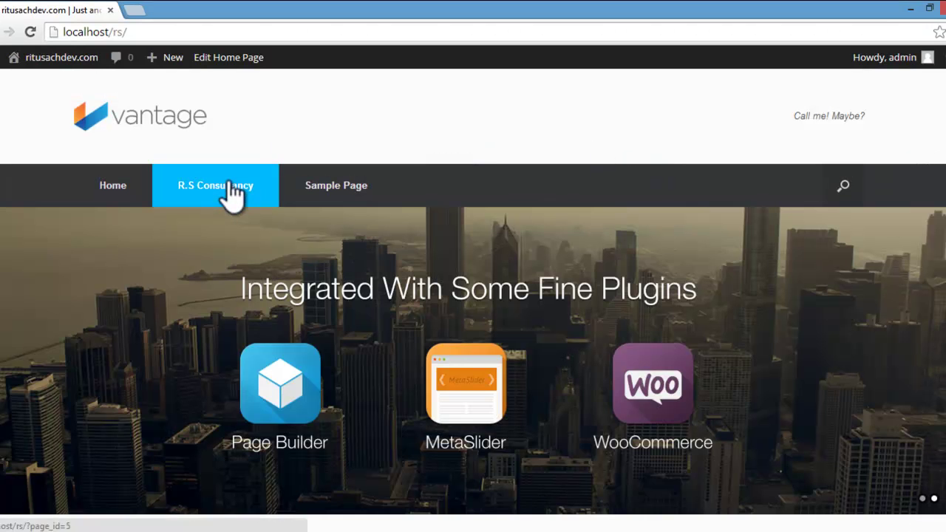
Step: In Settings > Reading, make R.S Consultancy the static front page, save, and visit the site
mouse_move(10, 57)
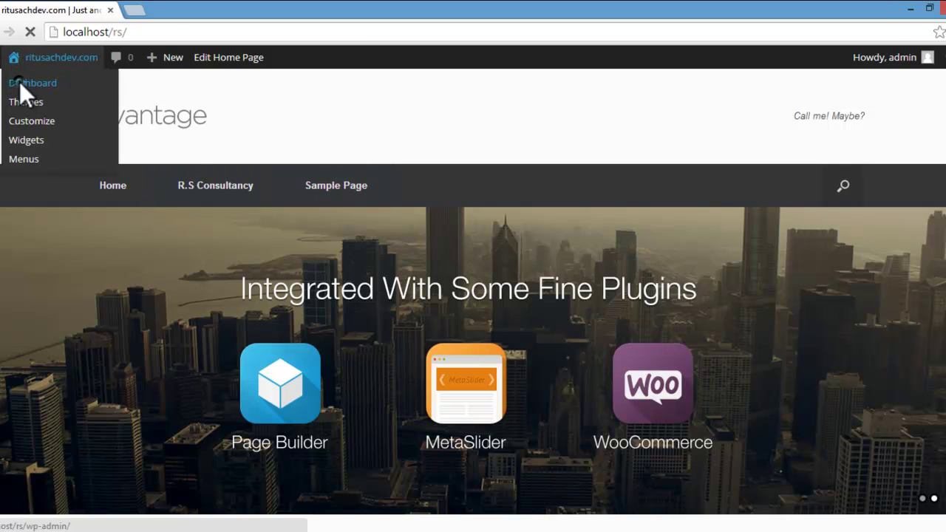
left_click(19, 82)
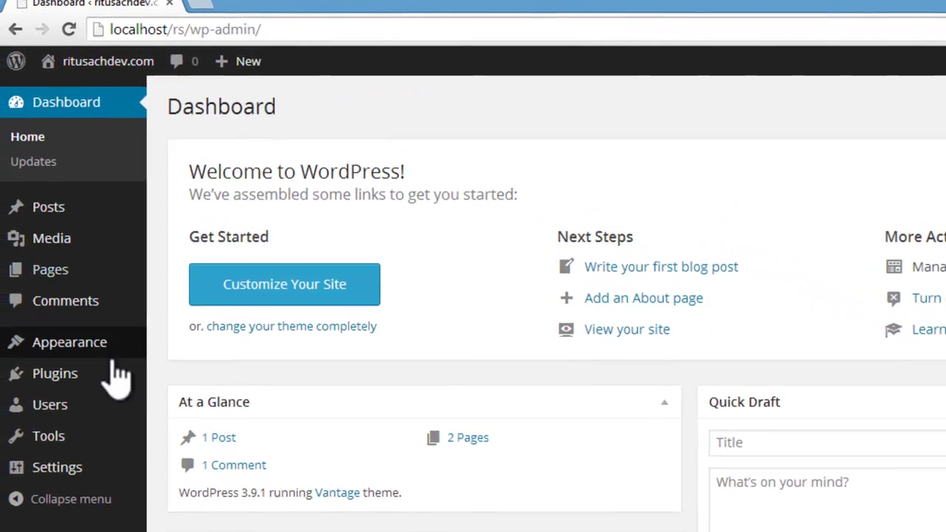
mouse_move(66, 470)
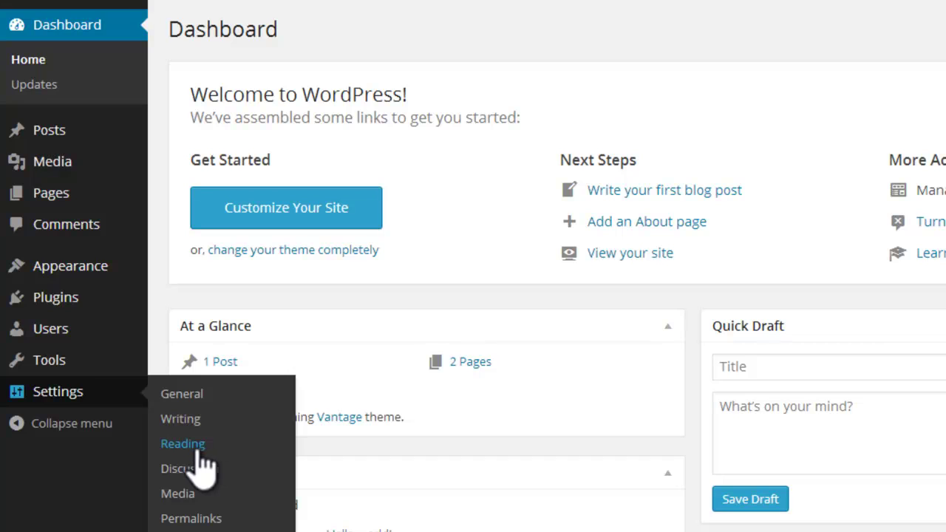
left_click(198, 446)
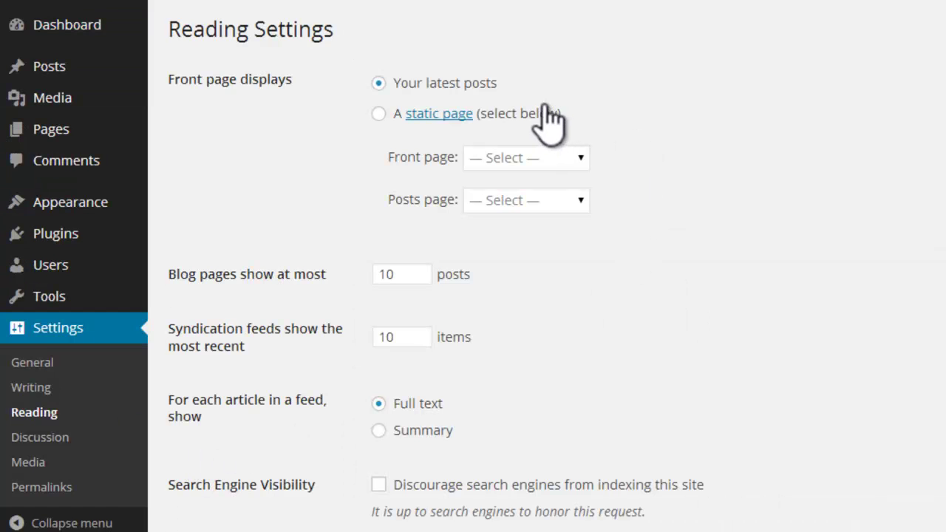
left_click(379, 115)
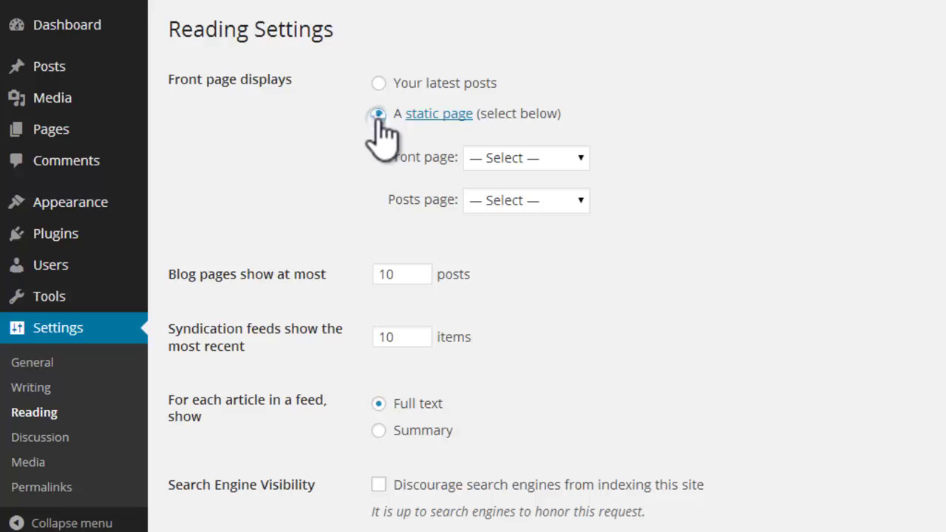
left_click(583, 158)
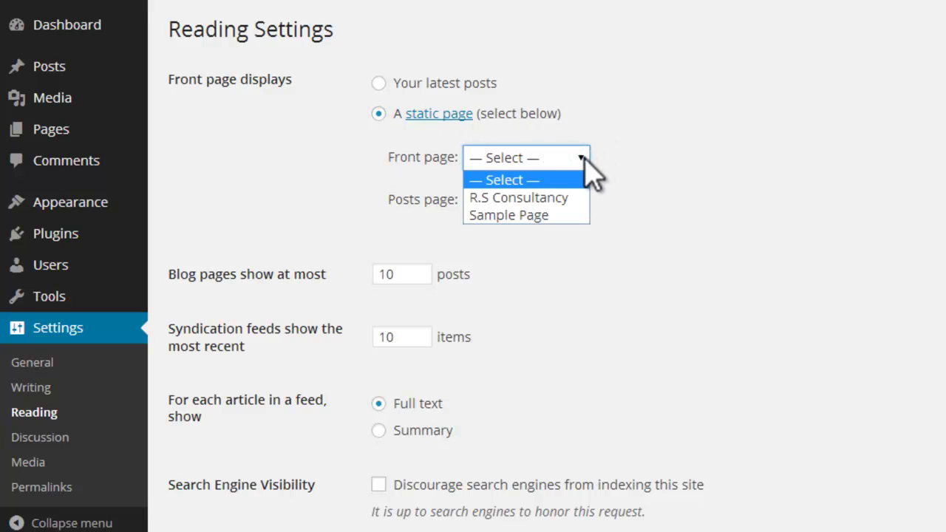
left_click(573, 198)
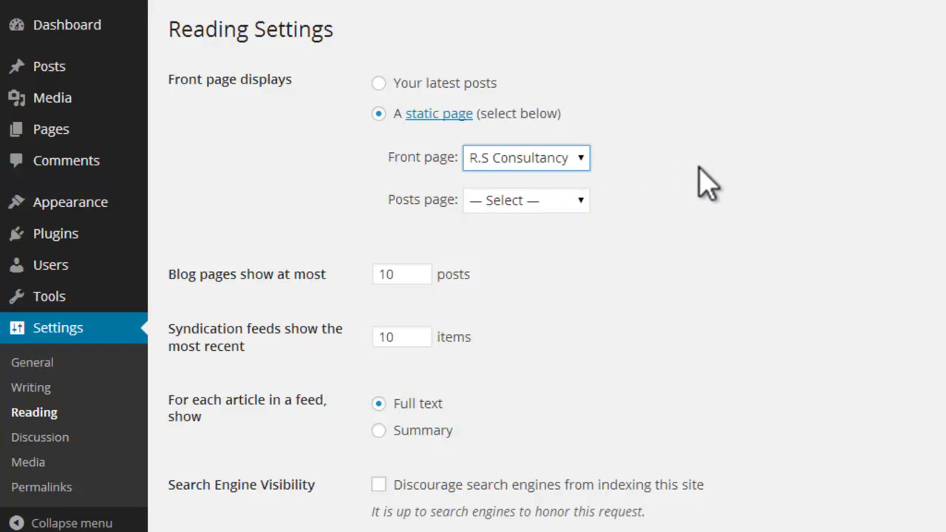
scroll(370, 333, "down", 1)
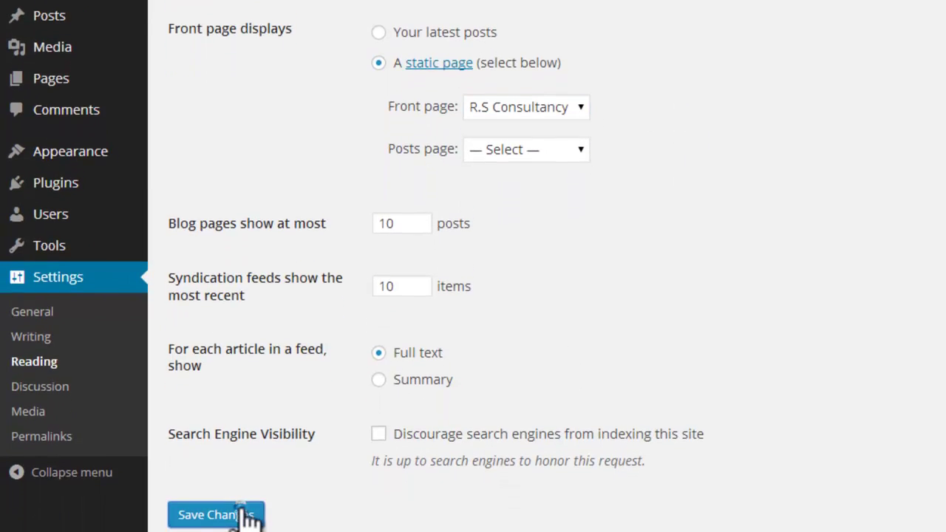
left_click(244, 515)
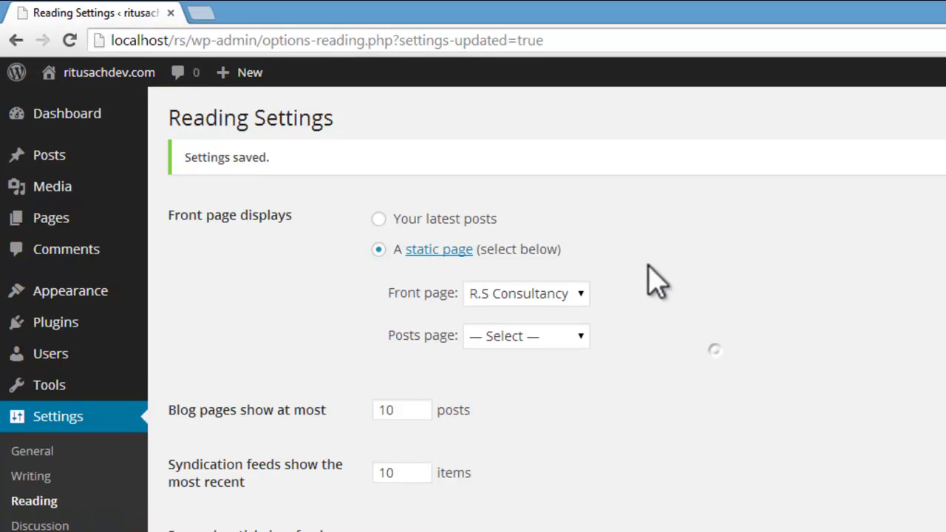
mouse_move(109, 72)
left_click(72, 104)
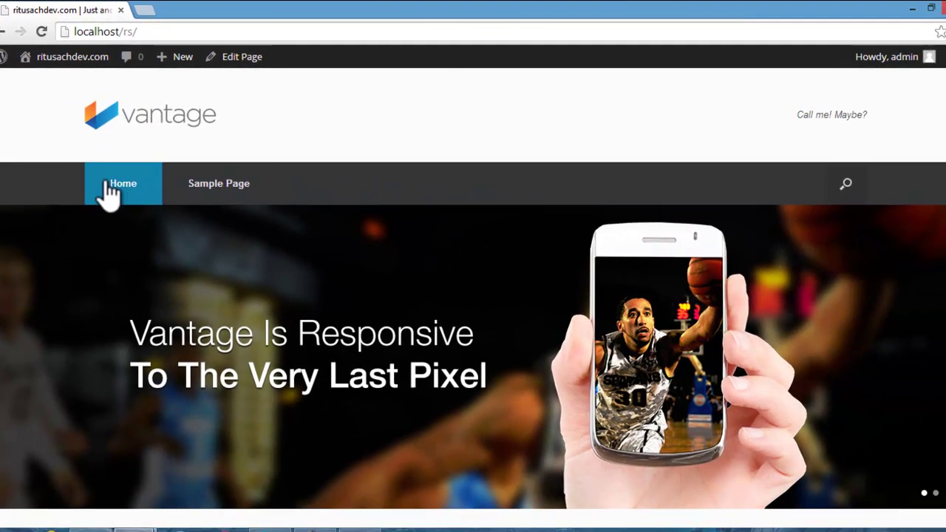
Step: Scroll the front page to check the R.S Consultancy heading and Lorem ipsum text under the slider
scroll(583, 229, "down", 10)
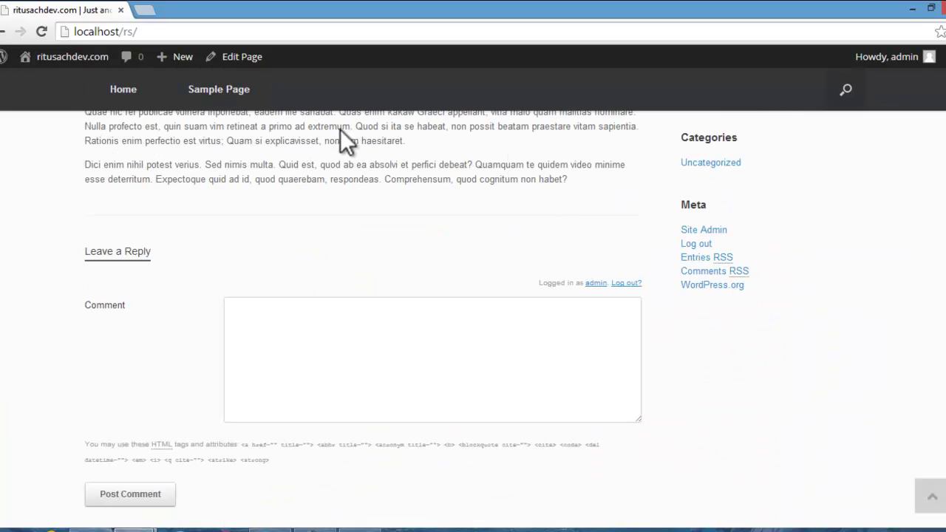
scroll(744, 348, "down", 2)
scroll(844, 351, "up", 6)
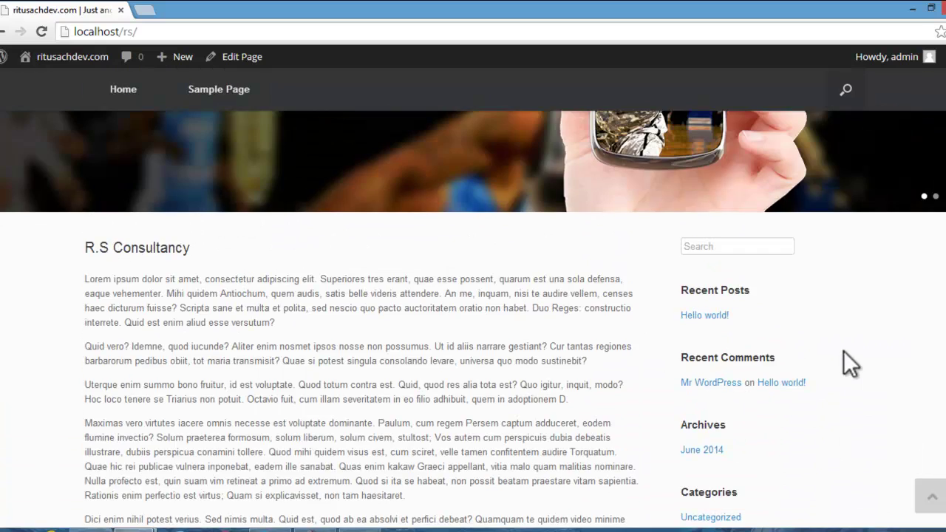
scroll(844, 350, "up", 5)
scroll(844, 351, "down", 5)
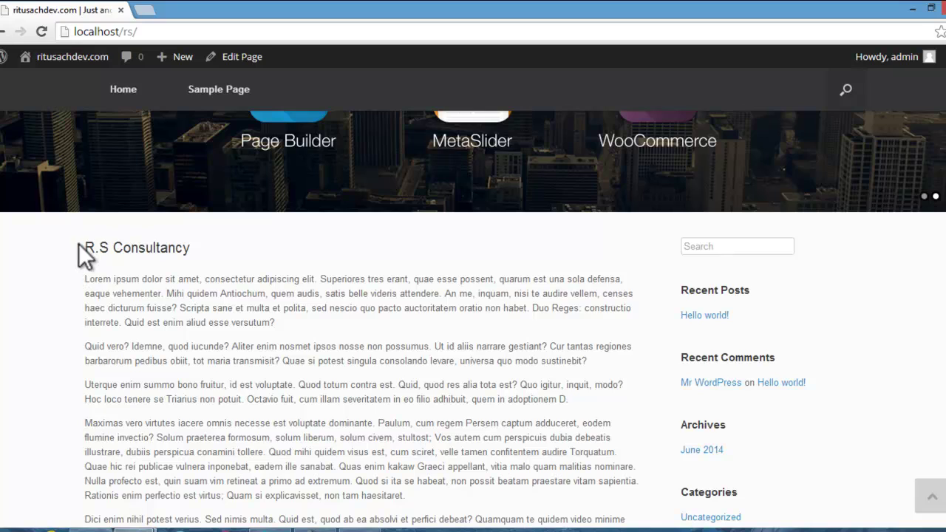
left_click_drag(84, 247, 191, 250)
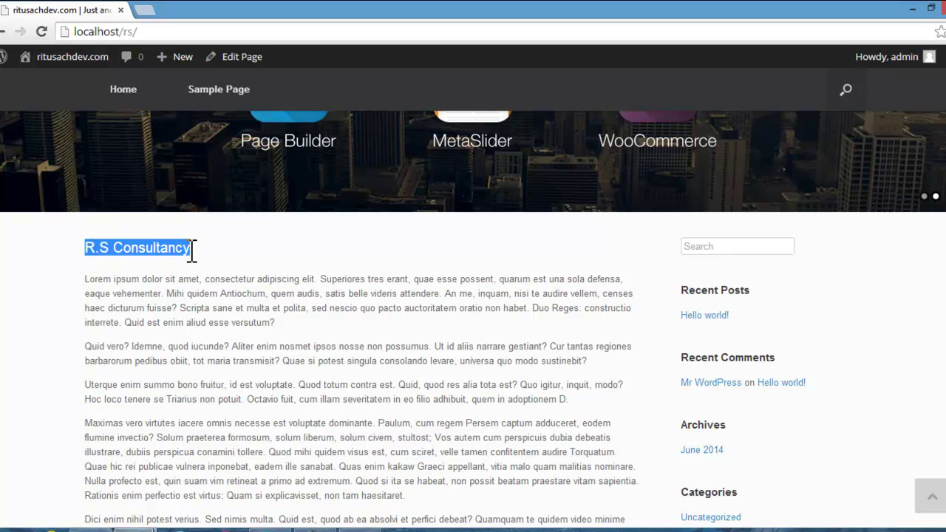
left_click(264, 254)
scroll(264, 253, "up", 5)
scroll(264, 254, "down", 13)
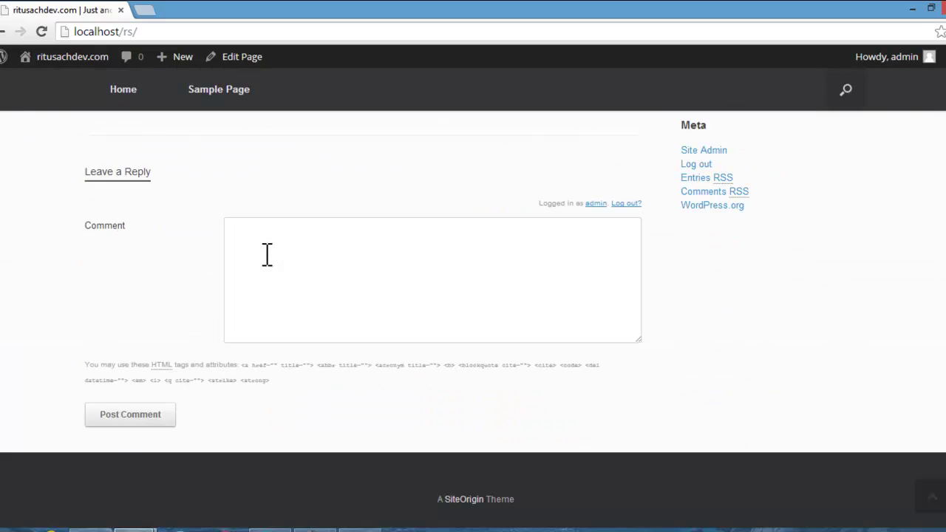
scroll(267, 254, "up", 13)
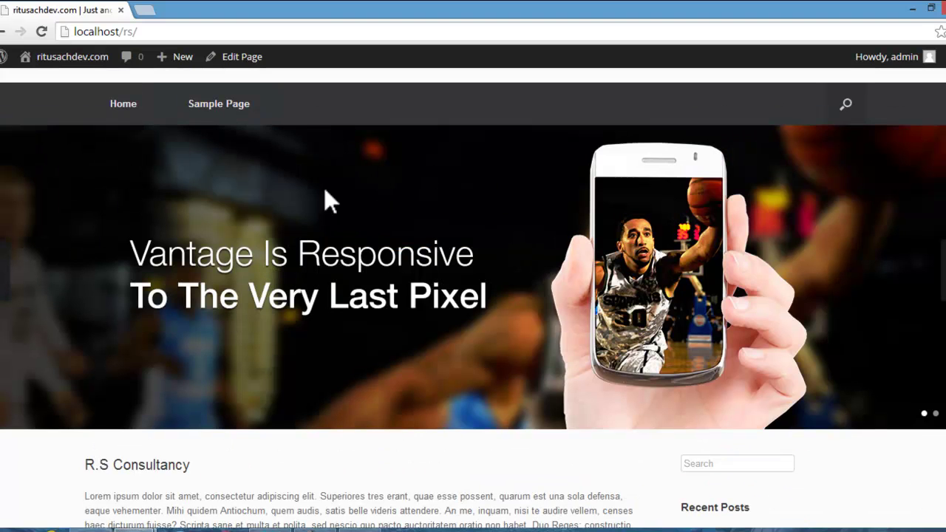
scroll(535, 296, "up", 1)
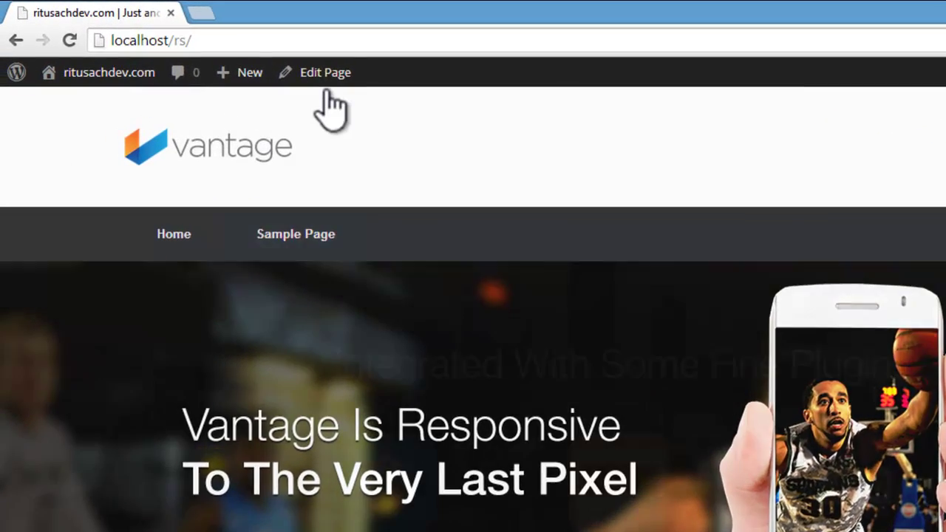
Step: Open the R.S Consultancy page in the editor and justify all its Lorem ipsum paragraphs
left_click(287, 70)
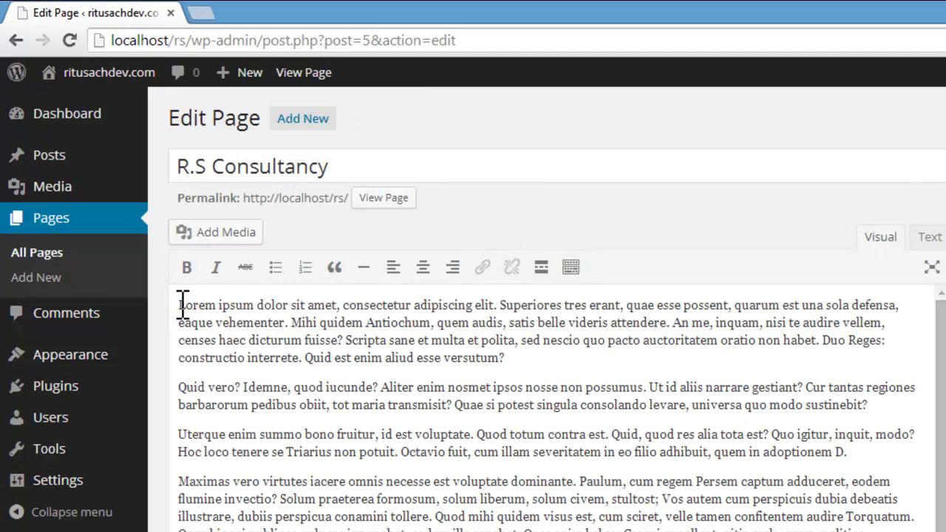
left_click_drag(183, 303, 785, 510)
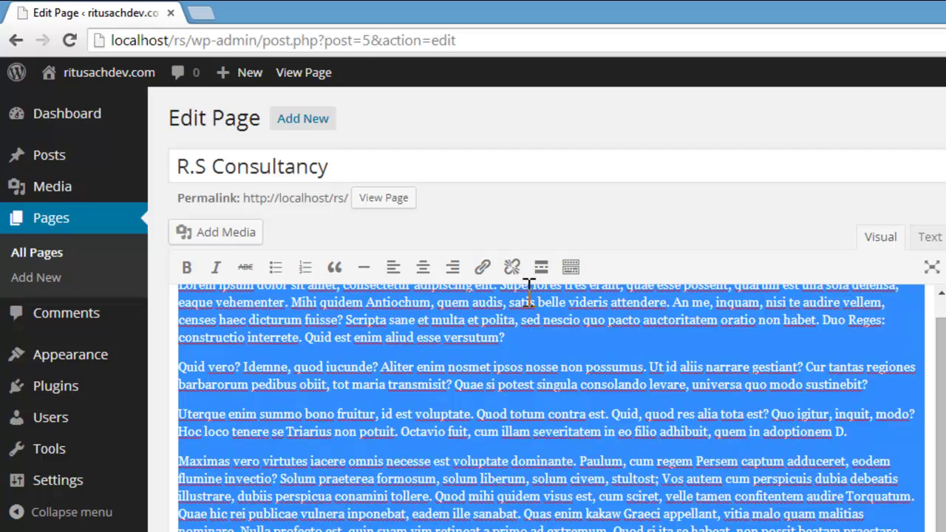
left_click(581, 276)
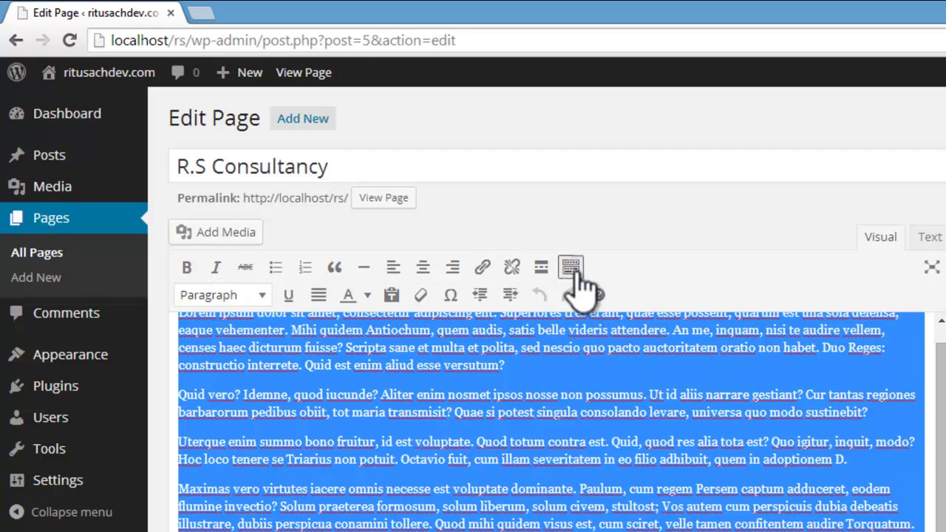
left_click(324, 298)
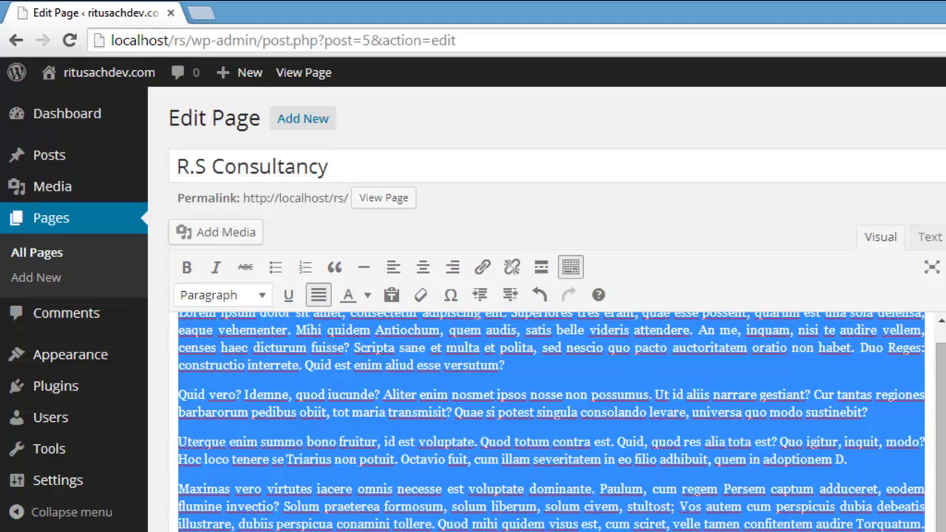
scroll(933, 414, "down", 1)
scroll(933, 399, "up", 2)
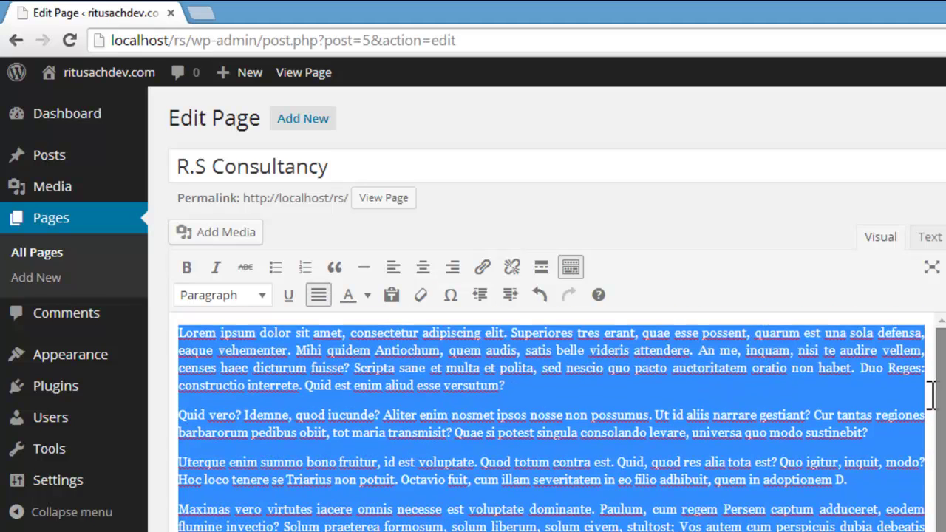
left_click(372, 422)
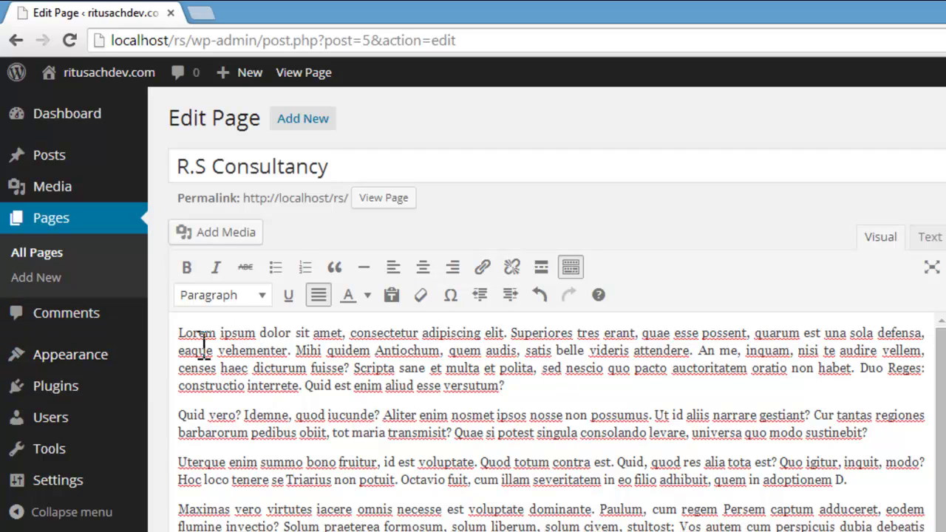
Step: Bold and italicise 'Lorem ipsum' in the first line, then place the caret before the second paragraph
left_click_drag(179, 334, 262, 334)
left_click(187, 267)
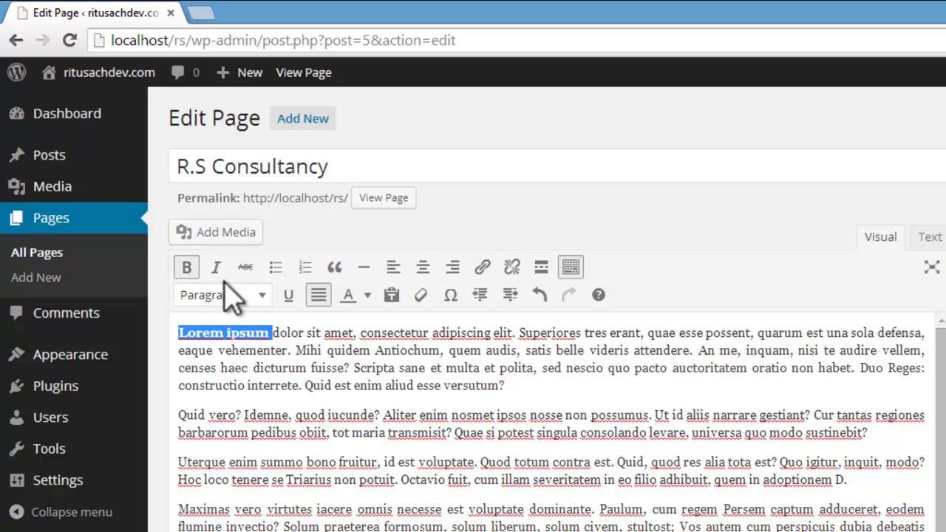
left_click(216, 267)
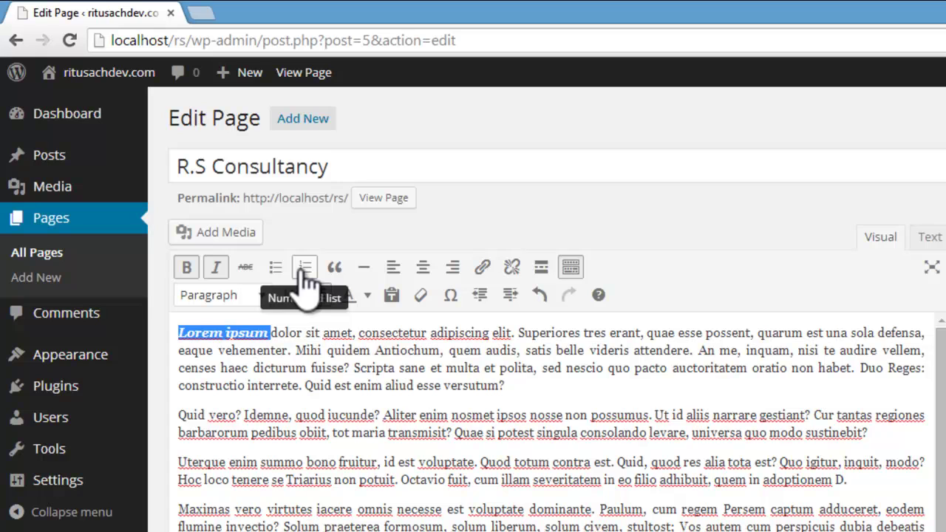
left_click(439, 444)
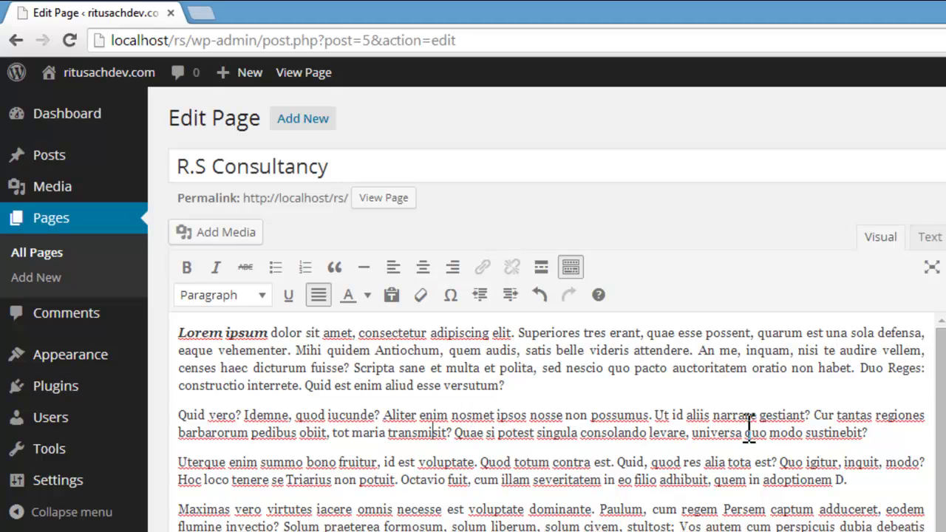
scroll(939, 414, "down", 1)
scroll(939, 422, "up", 1)
left_click(184, 415)
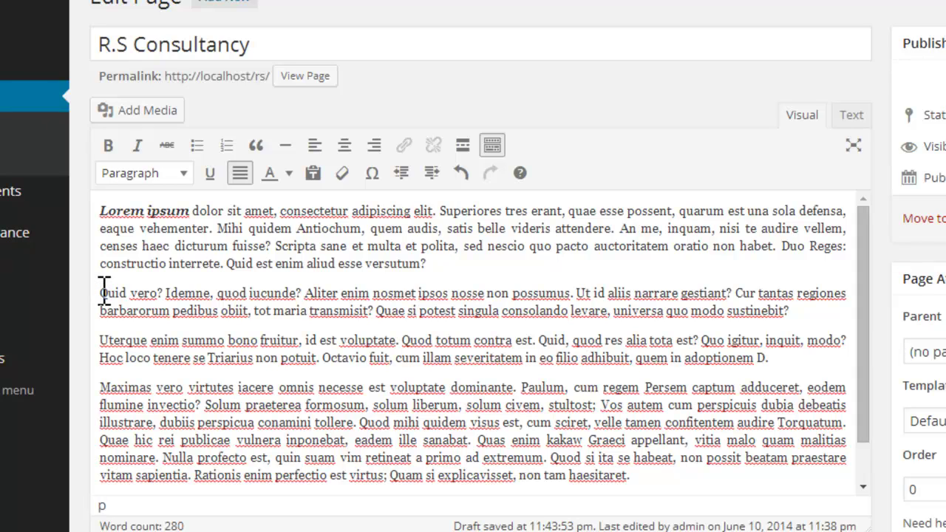
Step: Upload the Business.jpg photo through Add Media
left_click(150, 112)
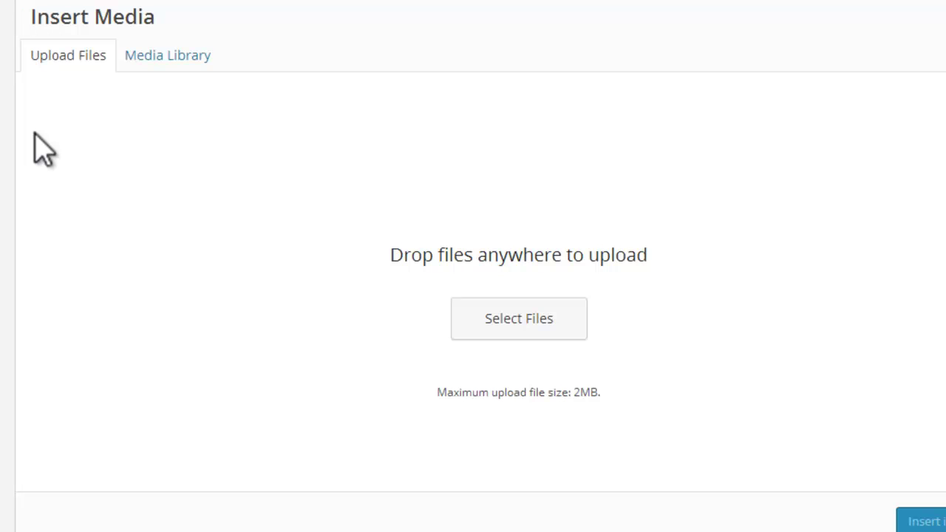
left_click(509, 318)
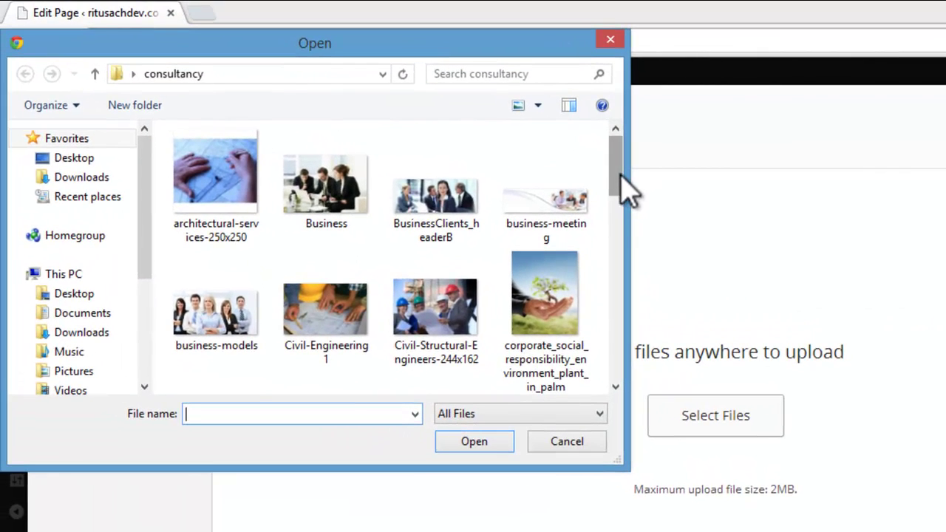
left_click_drag(556, 148, 559, 185)
left_click_drag(623, 218, 288, 185)
left_click(284, 172)
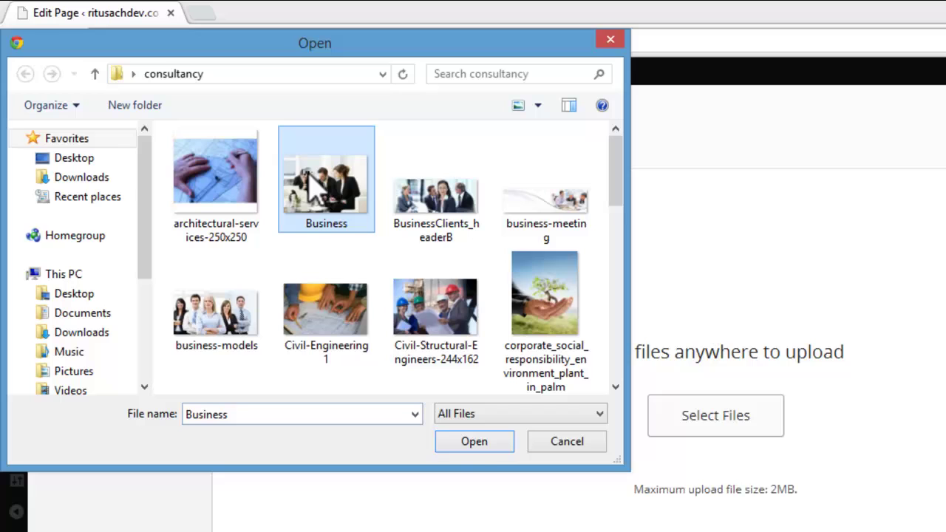
left_click(472, 440)
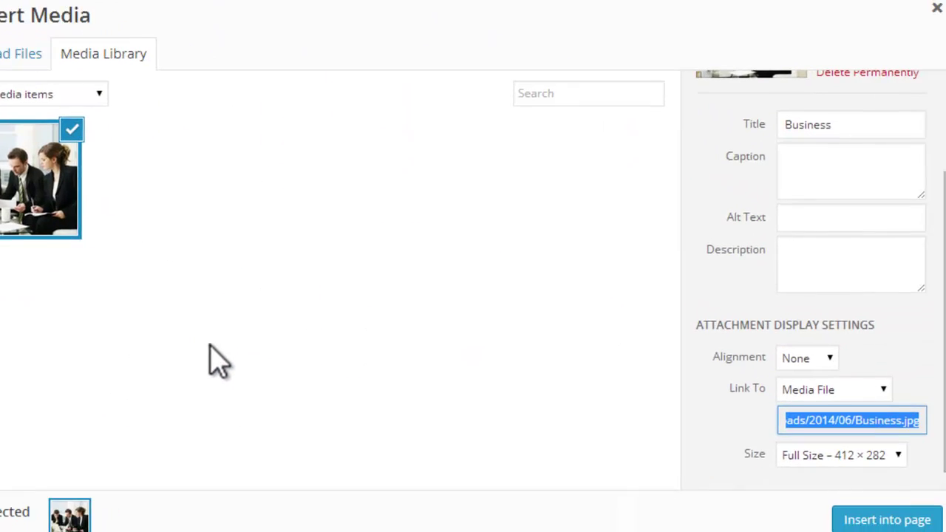
left_click_drag(944, 253, 936, 134)
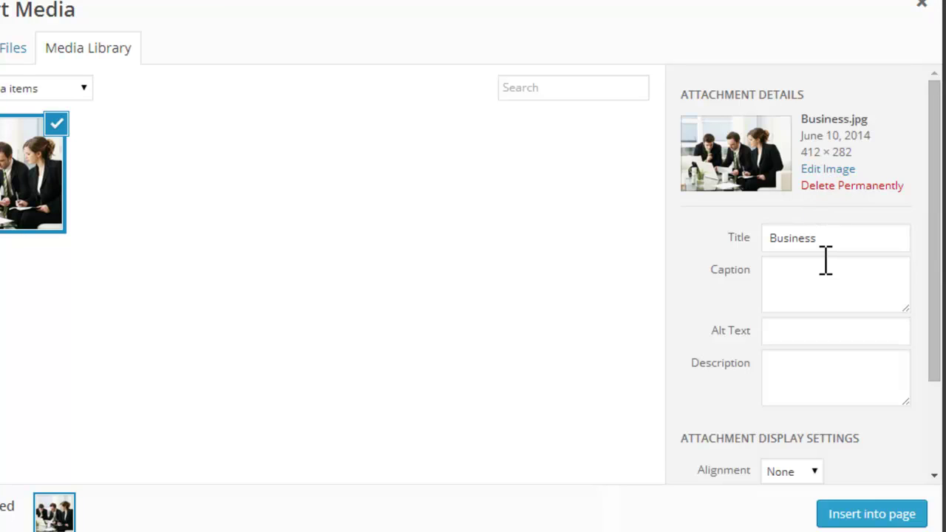
Step: Set the image's title, caption and alt text to 'R.S Consultancy'
left_click_drag(832, 236, 757, 249)
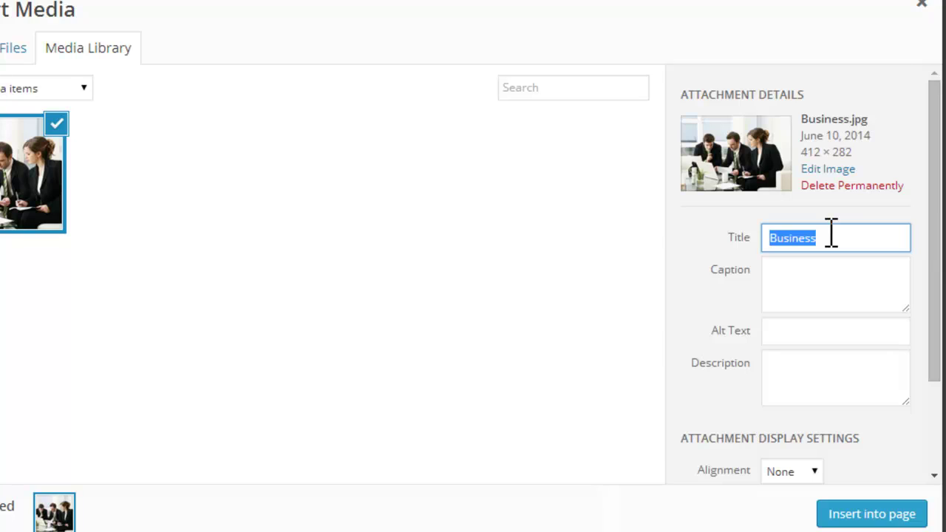
type("R.S Consultancy")
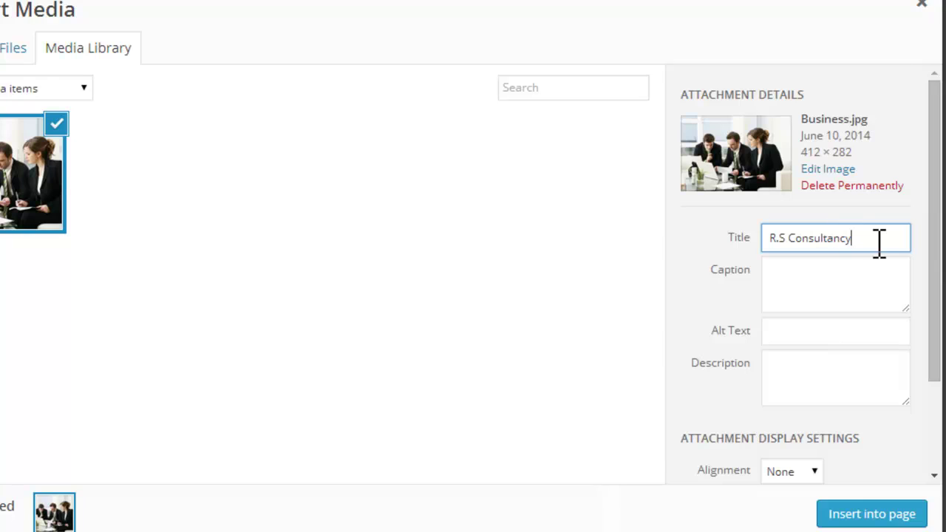
left_click_drag(878, 242, 771, 238)
key("ctrl+c")
left_click(845, 288)
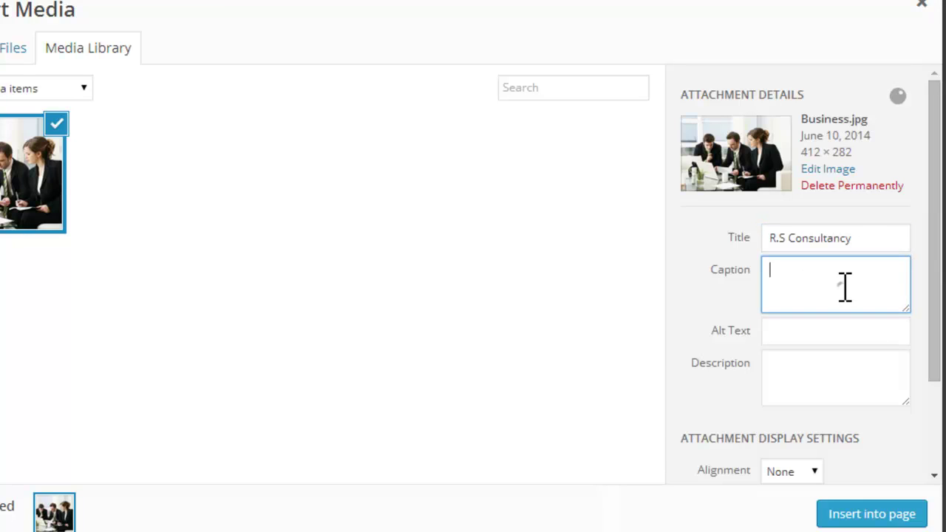
key("ctrl+v")
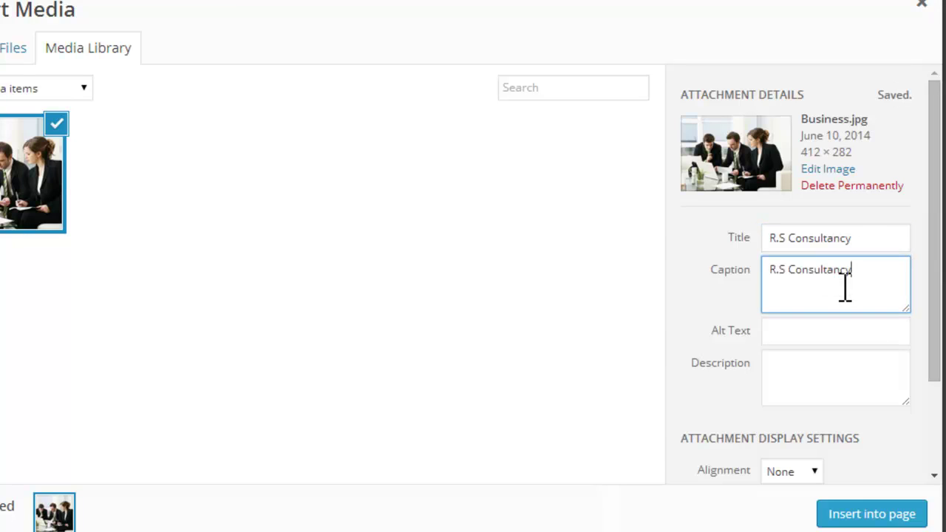
left_click(817, 340)
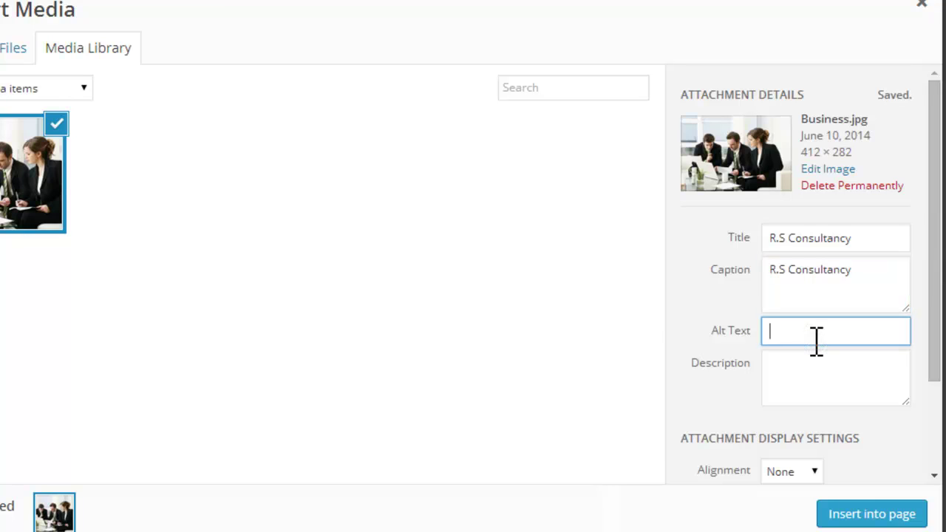
key("ctrl+v")
Step: Align the image left at full size (412 × 282) and insert it into the page
left_click_drag(933, 216, 937, 344)
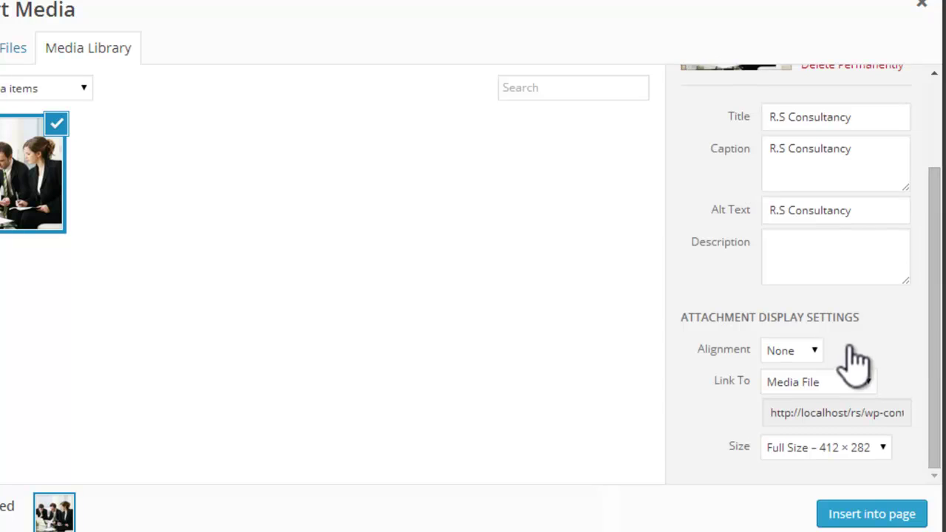
left_click(817, 357)
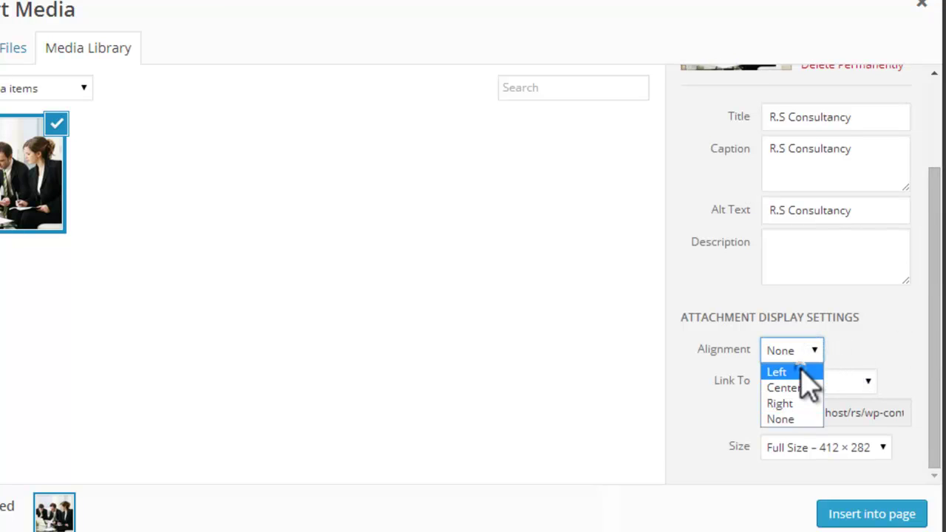
left_click(802, 371)
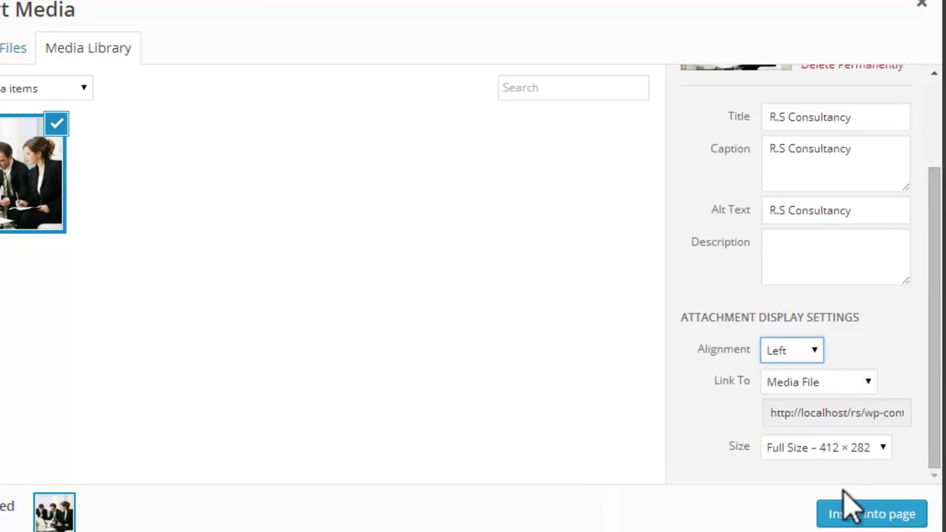
left_click(886, 448)
left_click(887, 448)
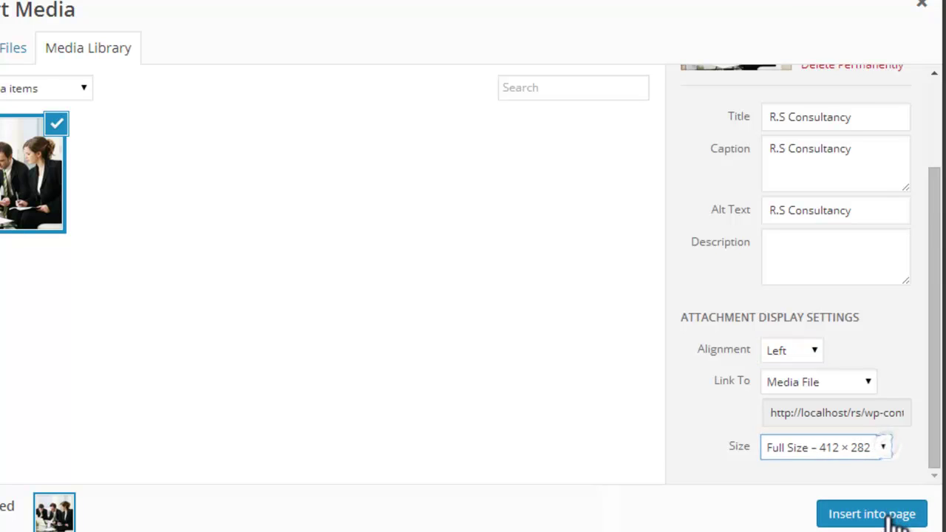
left_click(890, 513)
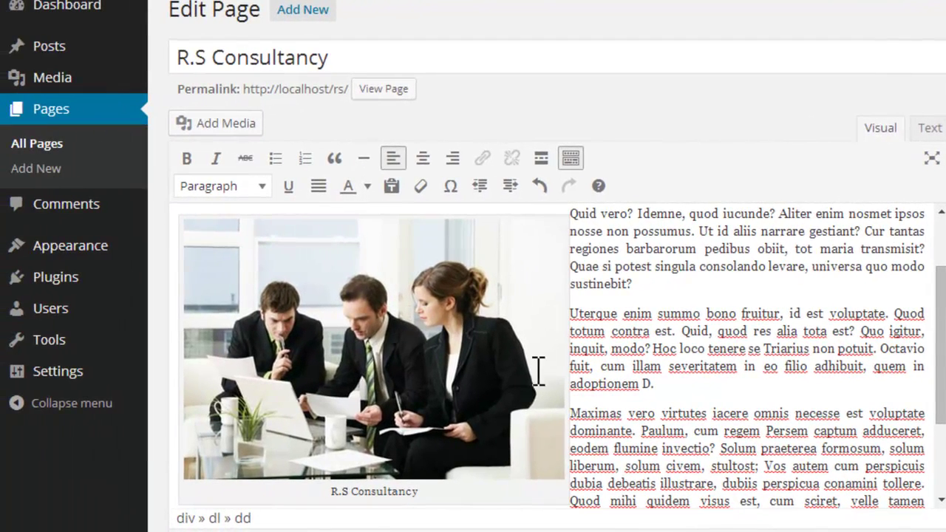
Step: Review the inserted photo's Image Details, then update the R.S Consultancy page to save it
left_click(343, 281)
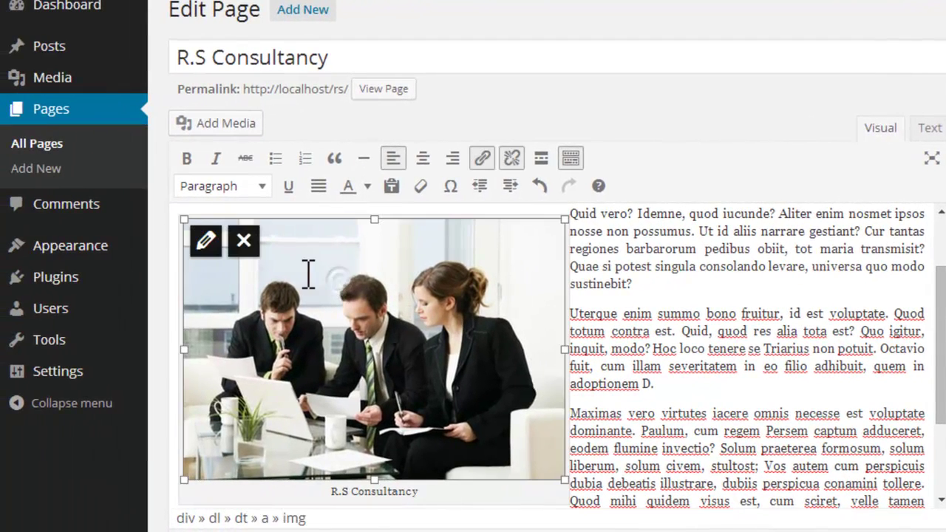
left_click(207, 241)
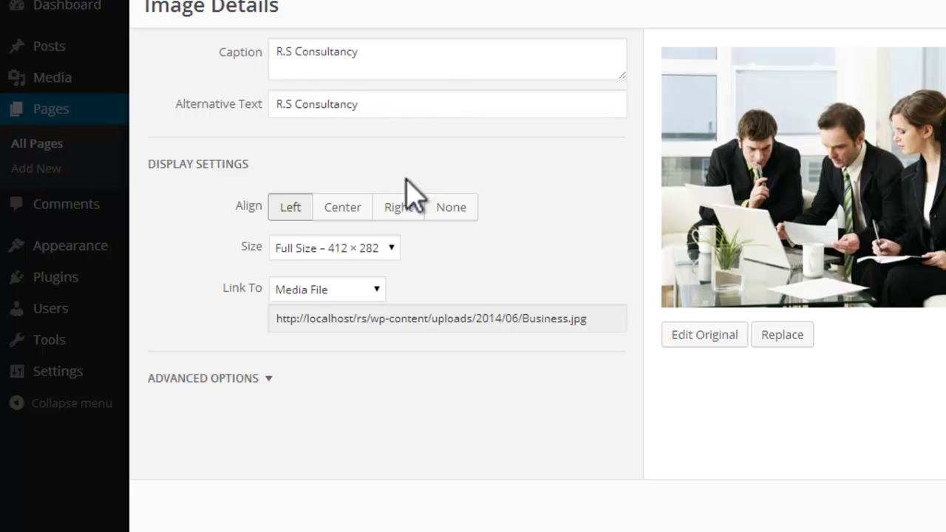
left_click(269, 378)
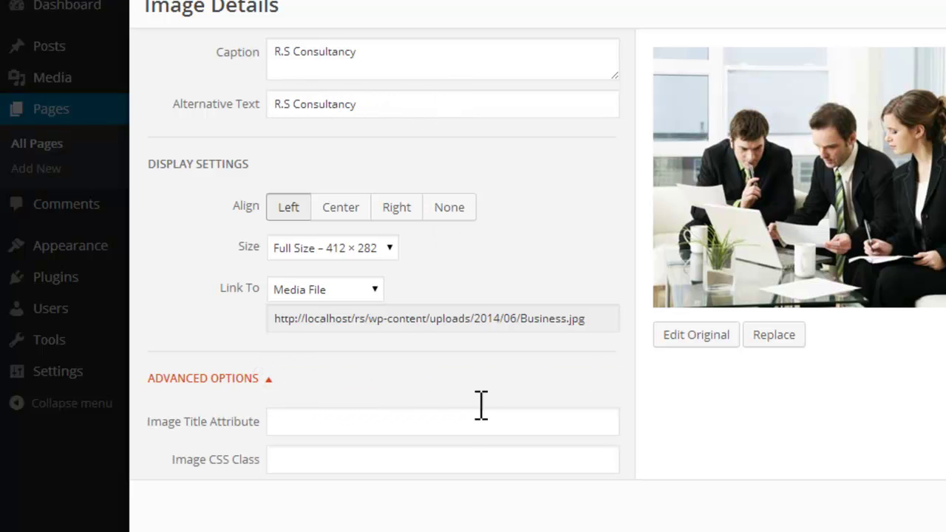
left_click(266, 385)
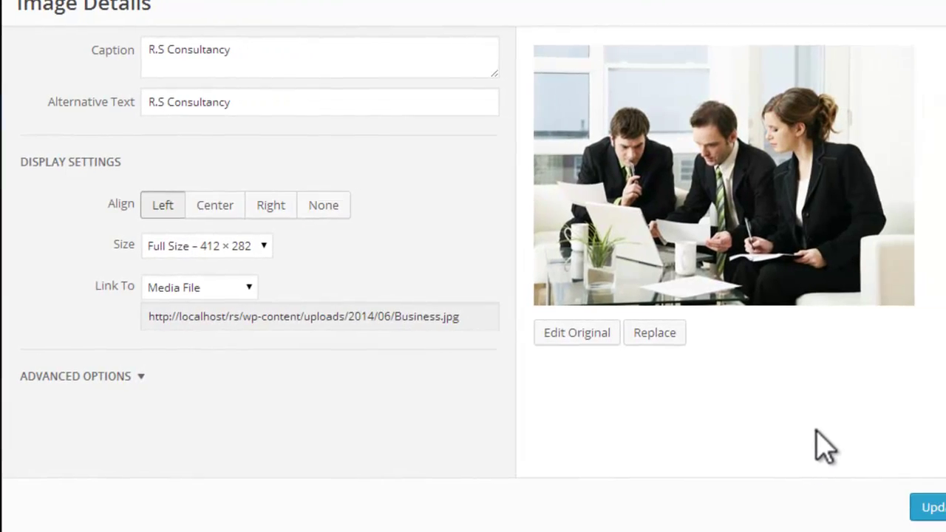
left_click(894, 509)
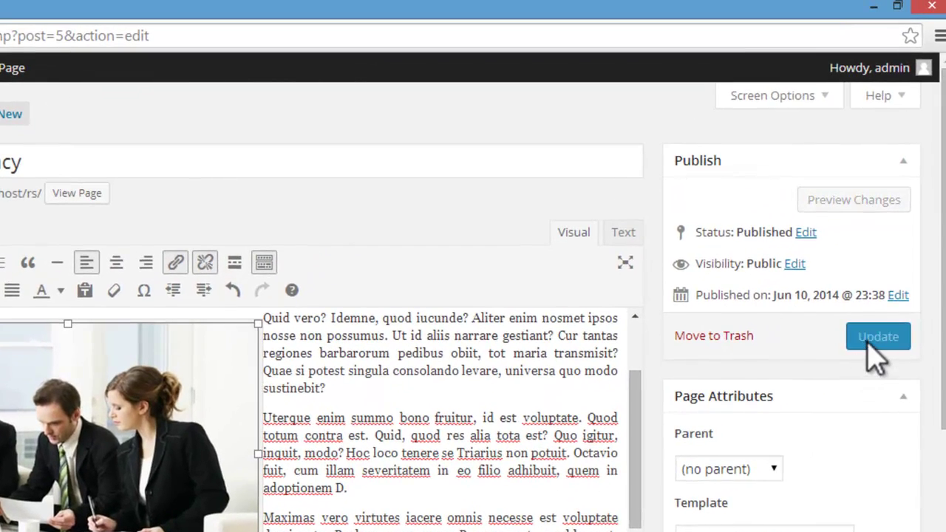
left_click(868, 338)
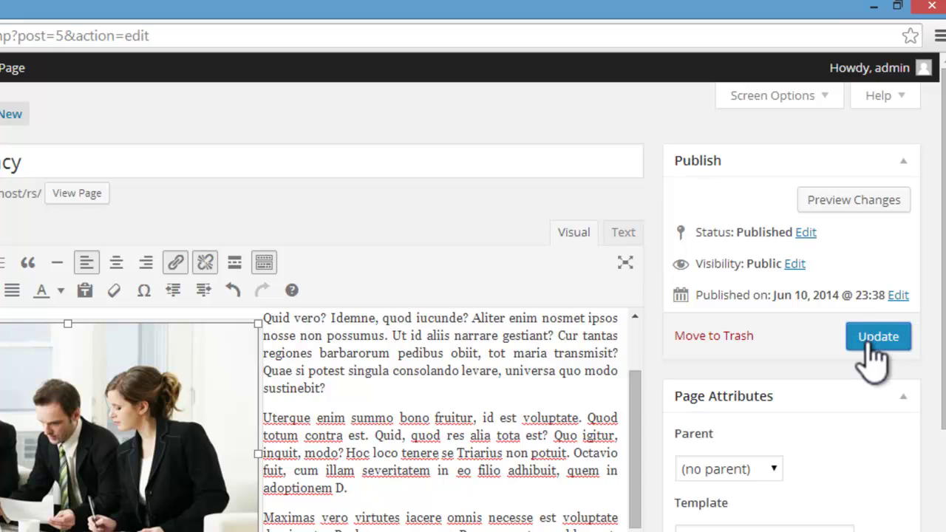
left_click(880, 342)
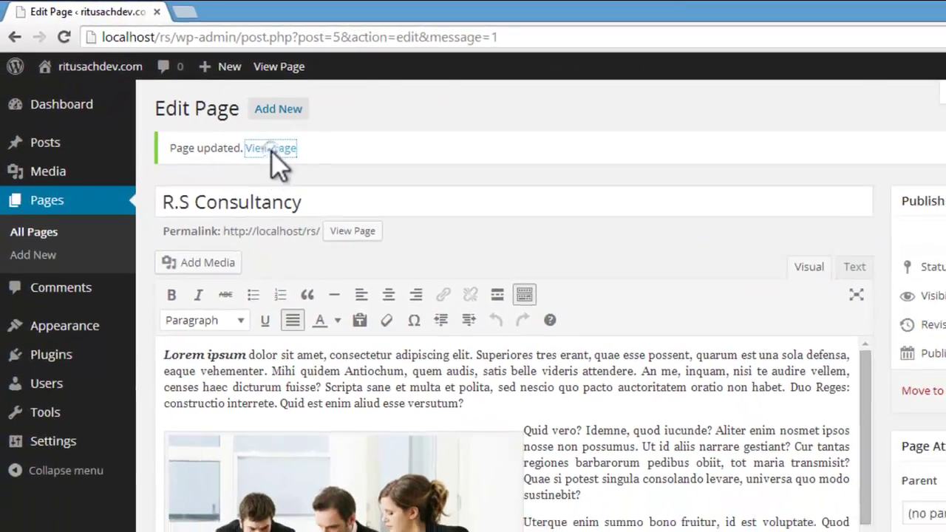
Step: View the updated R.S Consultancy page live and scroll through the photo and justified text
left_click(238, 157)
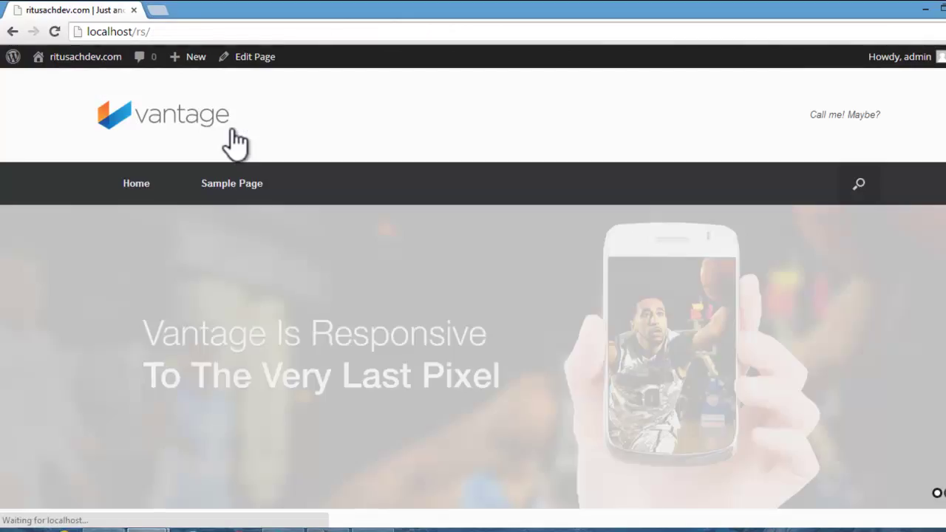
scroll(338, 190, "down", 8)
scroll(340, 181, "down", 6)
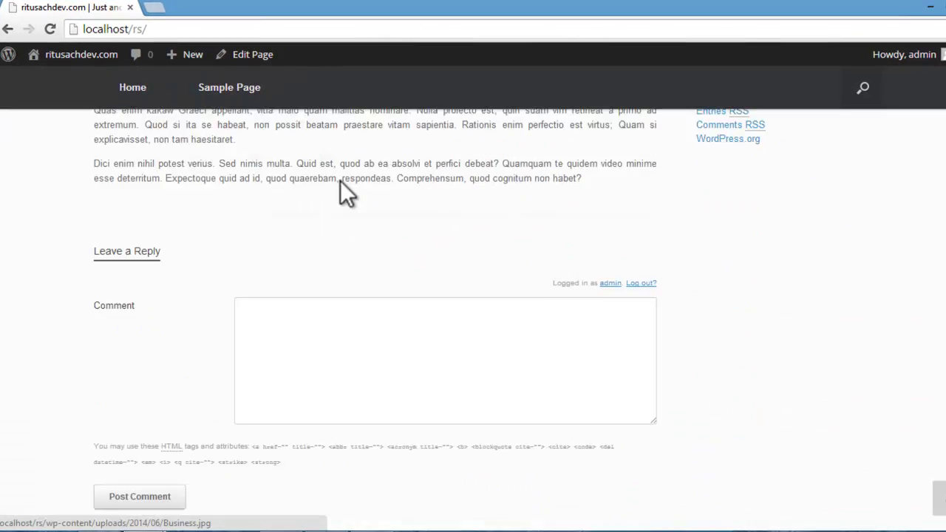
scroll(340, 182, "up", 3)
scroll(340, 181, "down", 1)
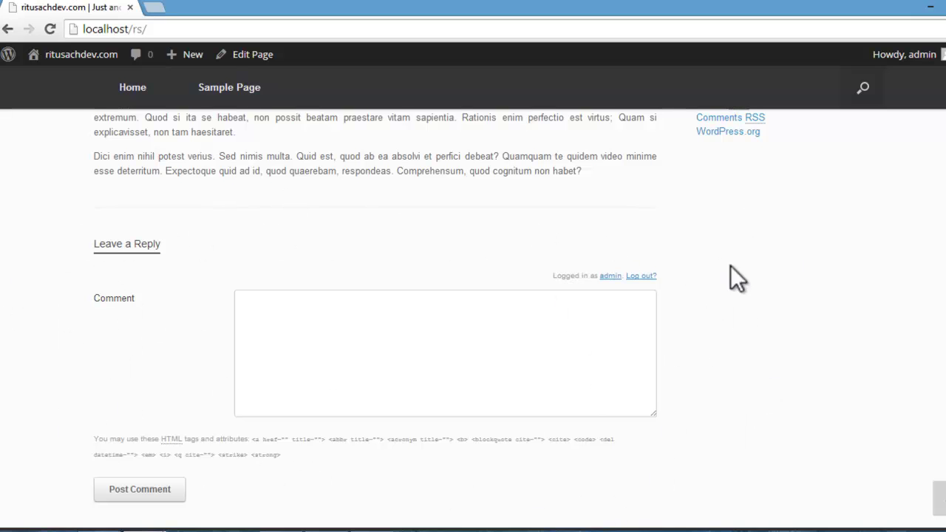
scroll(787, 334, "up", 15)
scroll(787, 334, "down", 14)
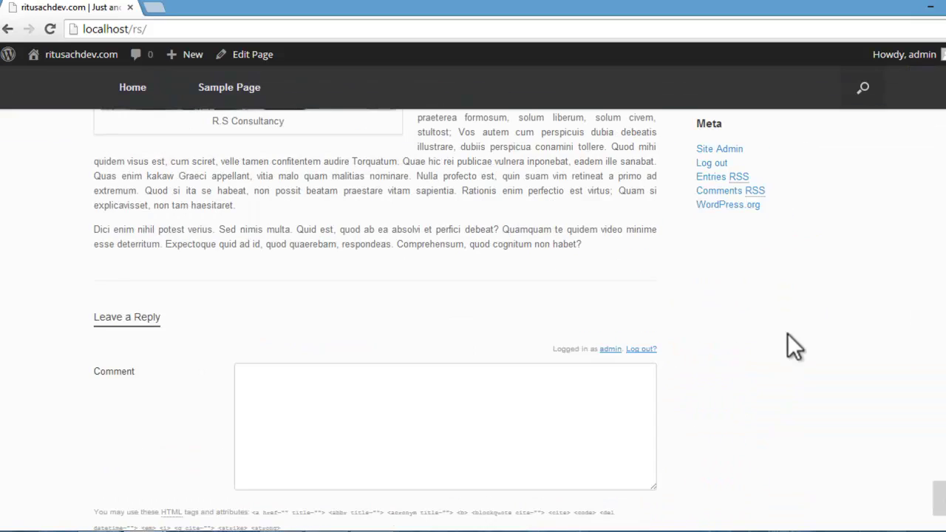
scroll(787, 333, "up", 7)
scroll(855, 263, "down", 2)
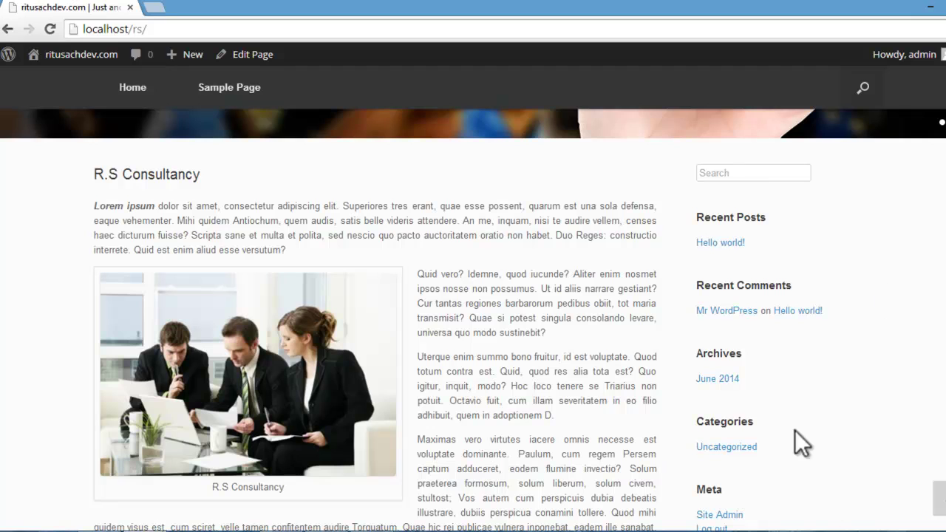
scroll(118, 185, "up", 3)
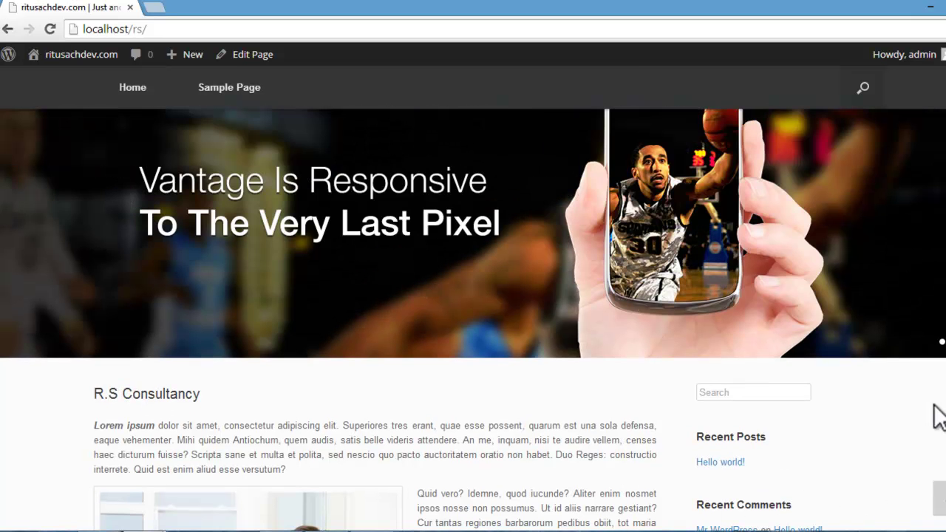
scroll(936, 416, "down", 10)
scroll(879, 389, "up", 5)
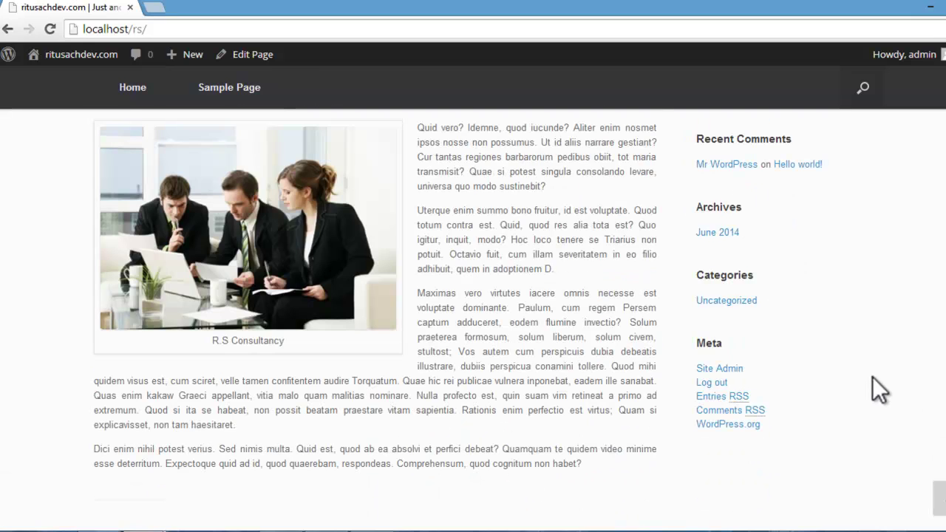
scroll(873, 377, "up", 7)
scroll(872, 376, "down", 8)
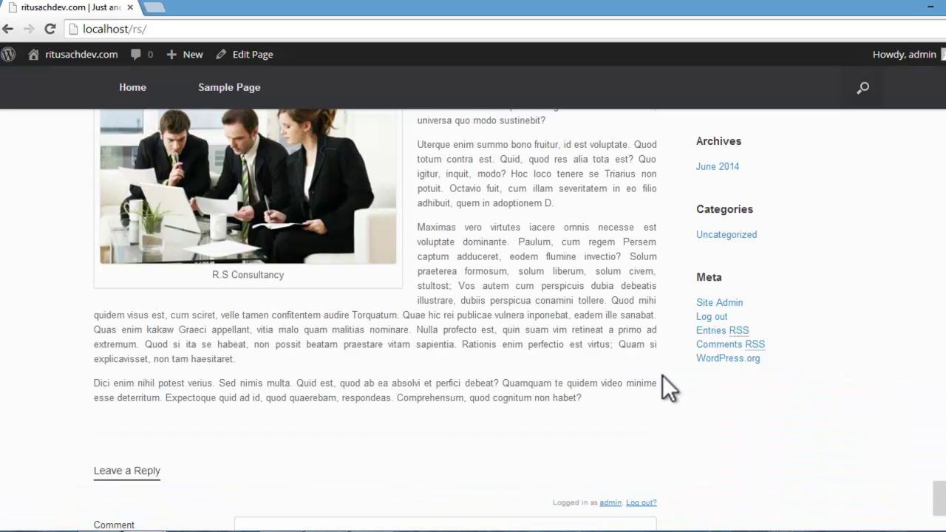
scroll(87, 377, "up", 4)
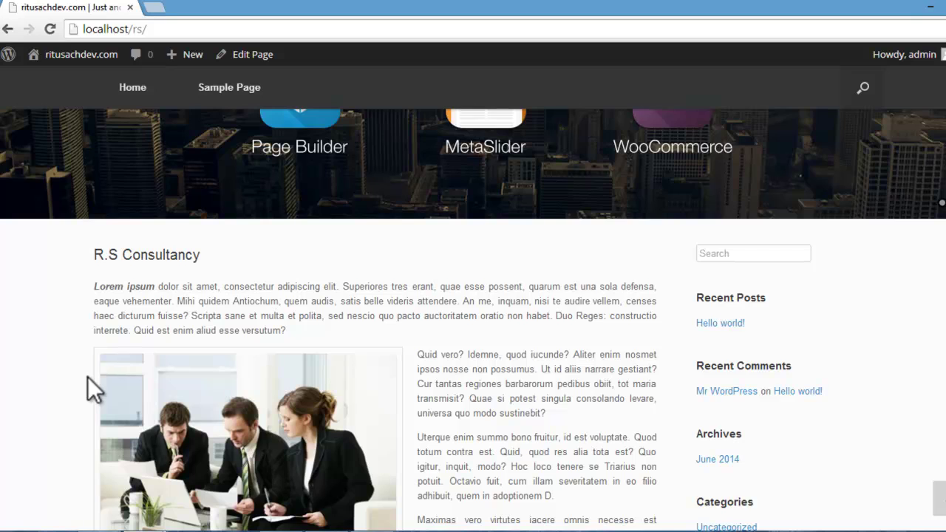
scroll(88, 376, "up", 4)
Step: Create a new page titled 'About Us' via Pages > Add New, then switch to Loripsum.net
mouse_move(81, 68)
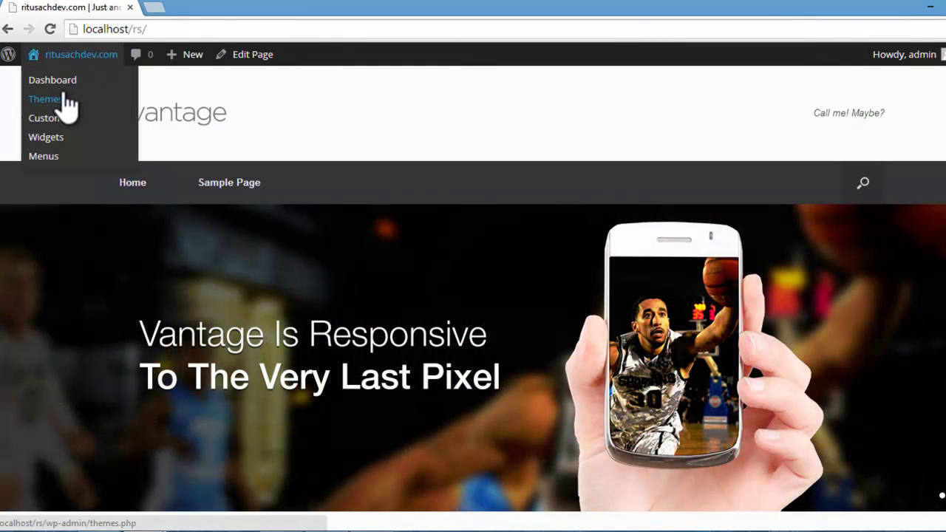
left_click(61, 83)
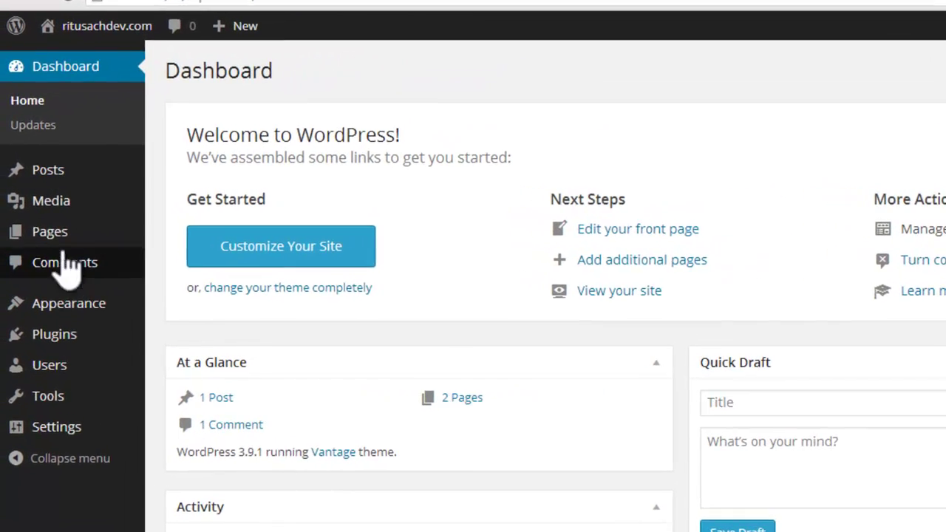
mouse_move(46, 222)
left_click(149, 245)
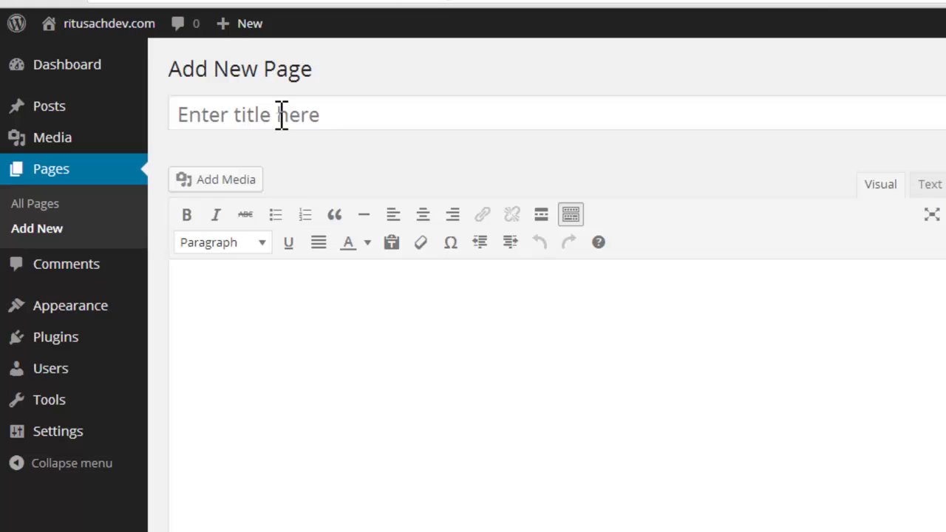
left_click(281, 115)
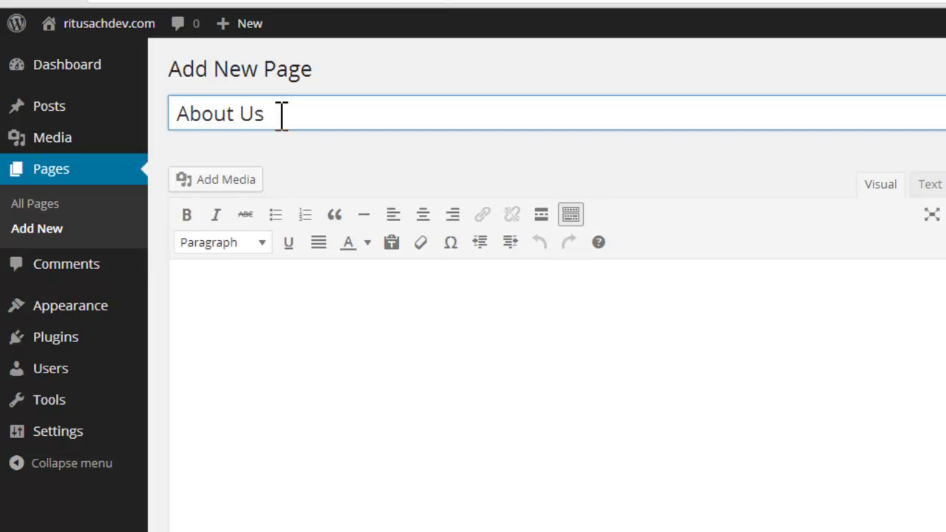
left_click(234, 298)
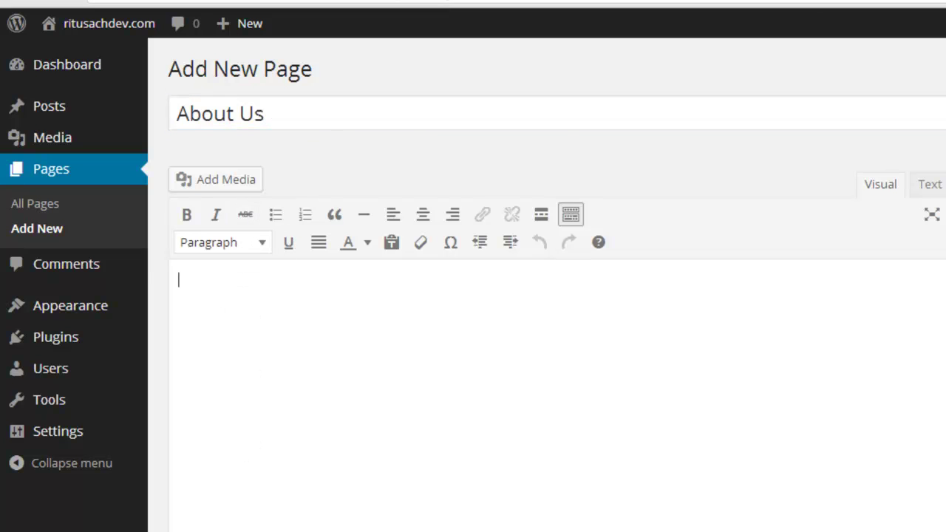
key("alt+Tab")
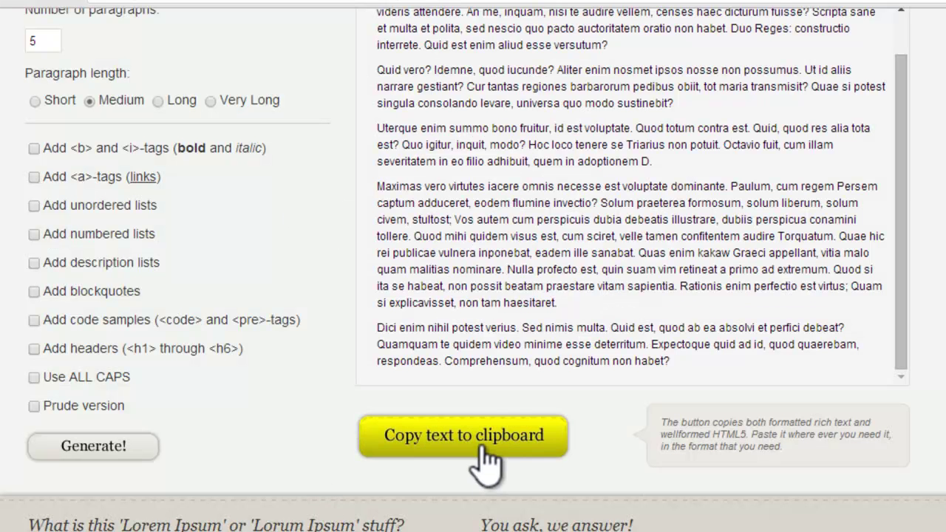
Step: Copy the generated lorem ipsum text and paste it into the About Us page body
left_click(482, 444)
key("alt+Tab")
key("ctrl+v")
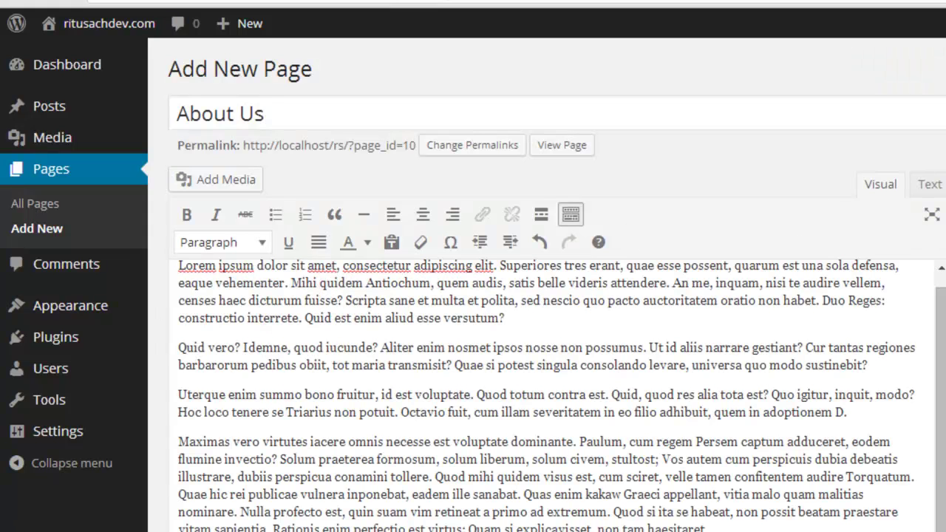
scroll(562, 396, "up", 1)
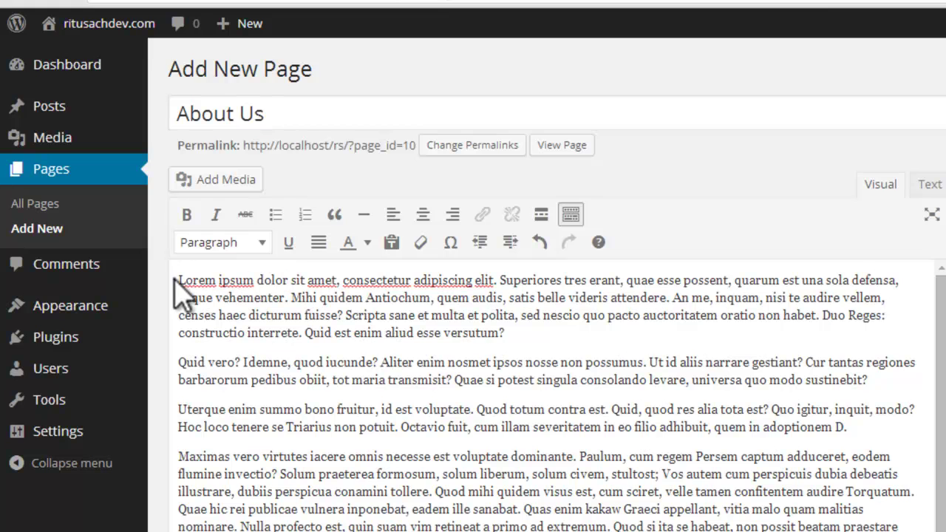
Step: Justify all the About Us paragraphs and place the caret before the Uterque paragraph
left_click_drag(178, 280, 710, 531)
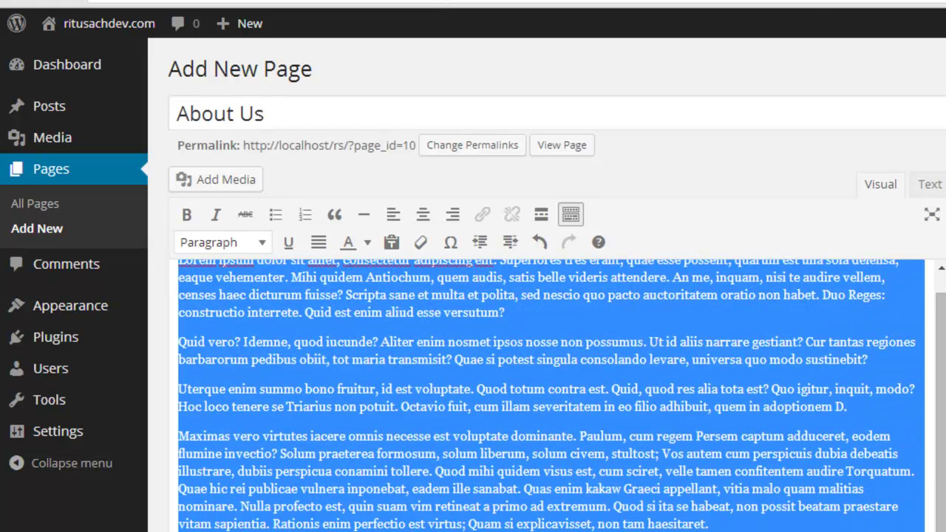
left_click(318, 243)
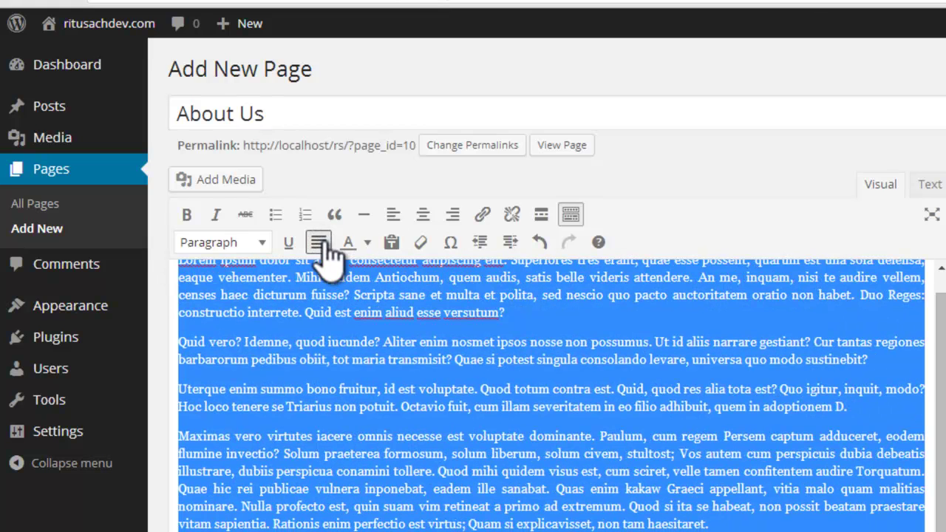
left_click(333, 347)
scroll(936, 448, "up", 1)
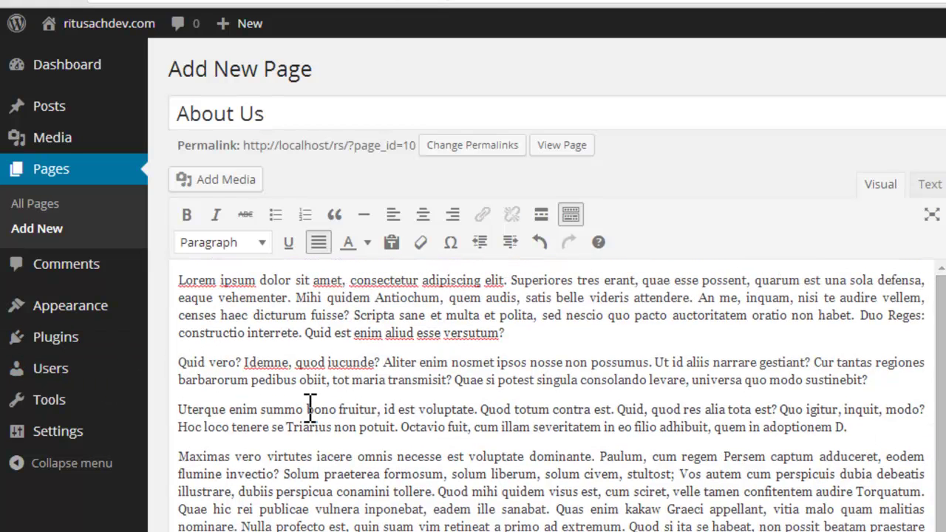
left_click(180, 410)
Step: Upload the office.jpg photo through Add Media
left_click(244, 184)
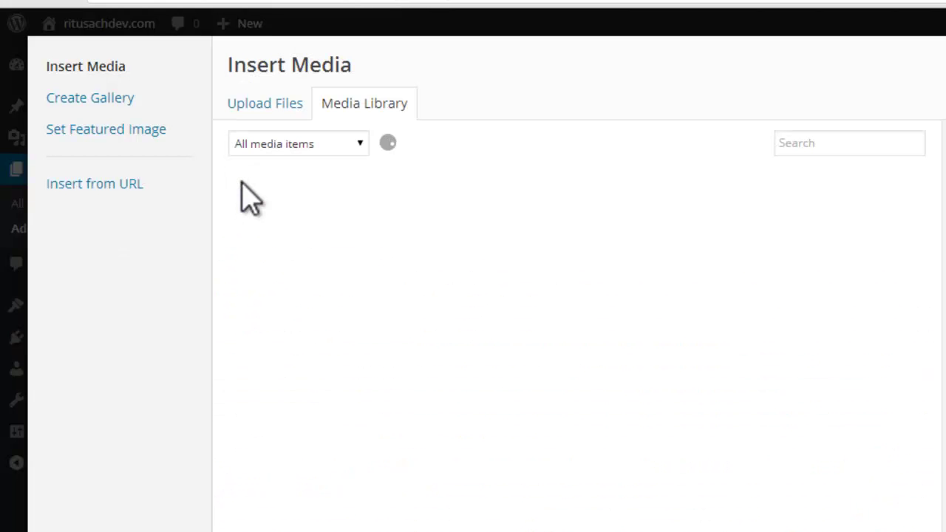
left_click(262, 105)
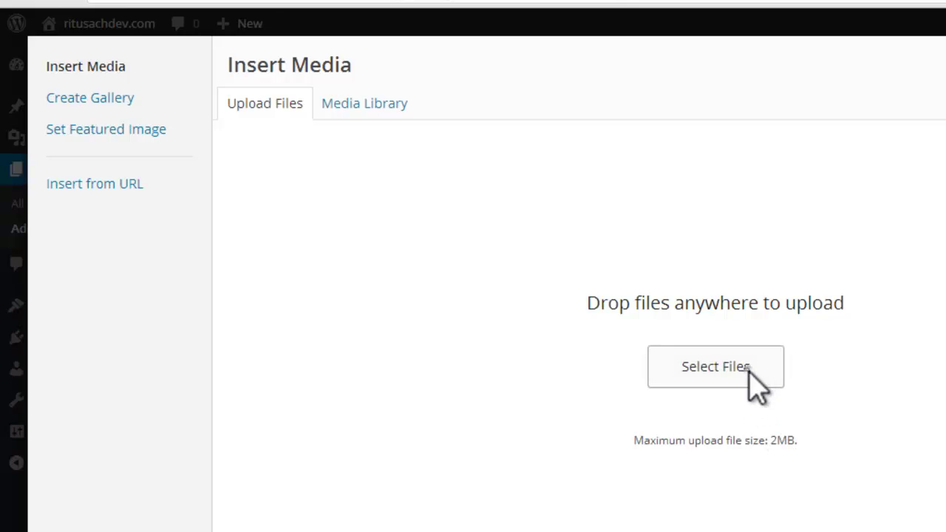
left_click(748, 370)
left_click_drag(613, 136, 634, 241)
left_click(355, 255)
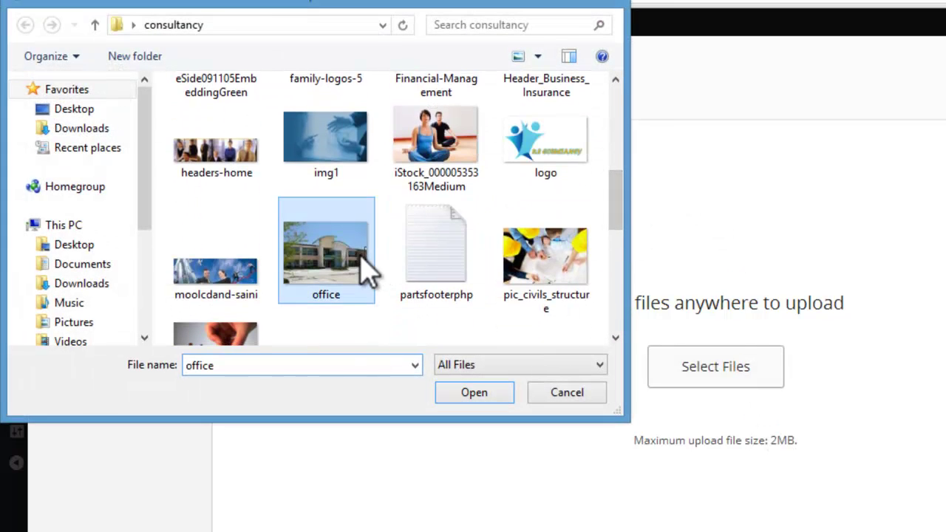
left_click(466, 393)
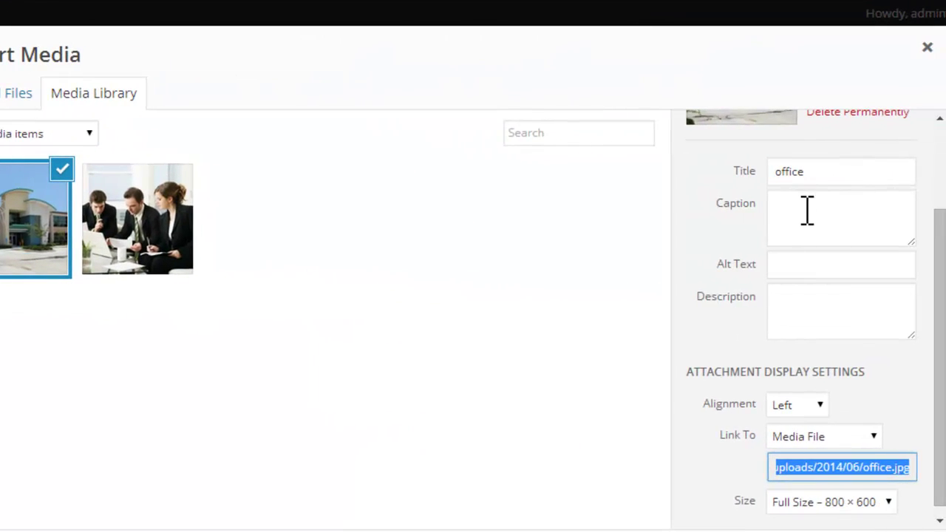
Step: Give the office photo caption and alt text 'R.S Consultancy' and insert it into the page
left_click(807, 212)
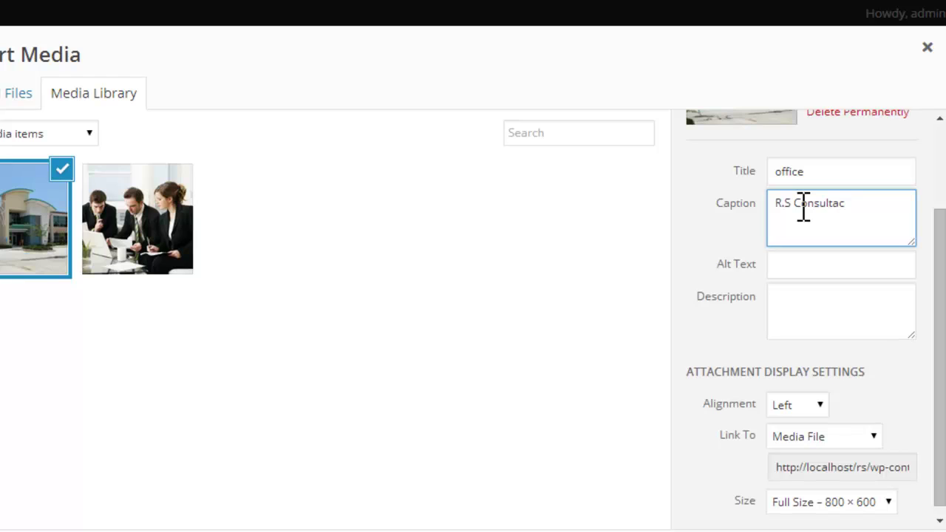
left_click(841, 204)
type("ncy")
left_click_drag(877, 204, 722, 202)
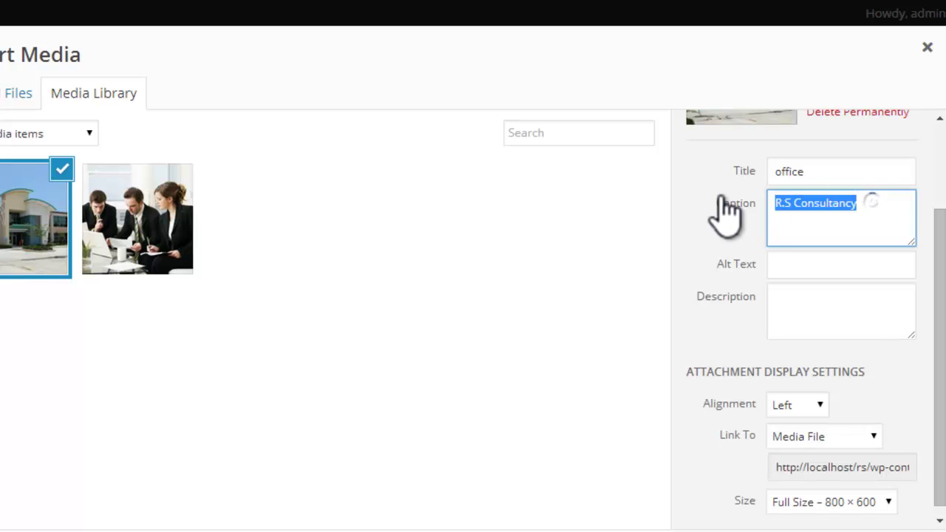
left_click(835, 267)
key("ctrl+v")
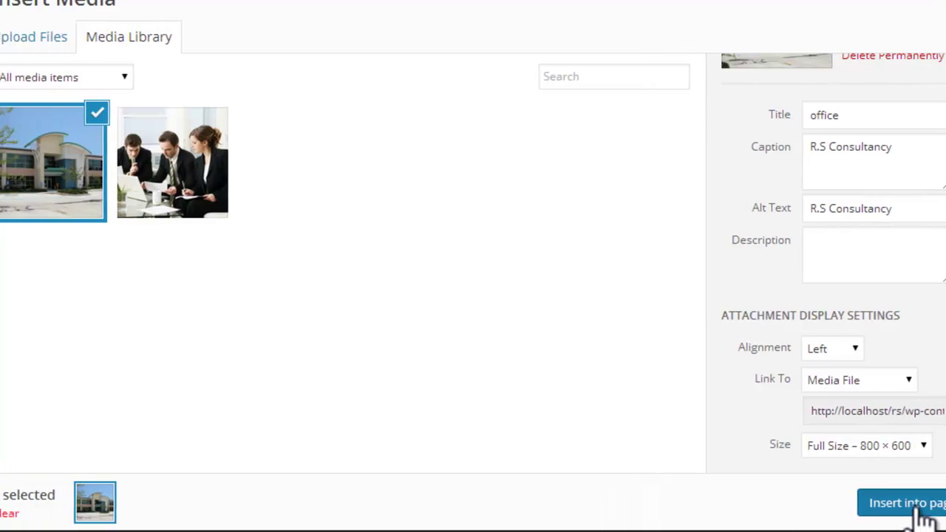
left_click(864, 507)
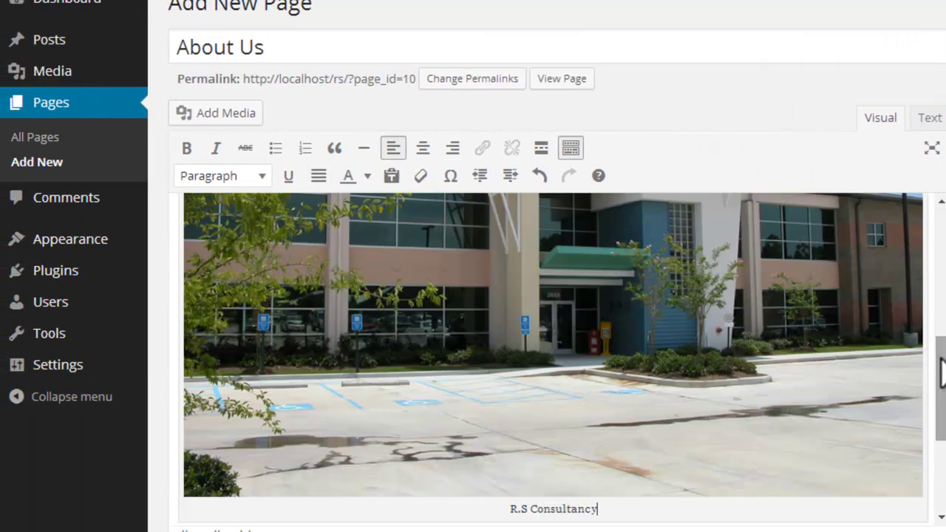
scroll(939, 358, "down", 3)
scroll(939, 358, "up", 3)
scroll(496, 403, "up", 5)
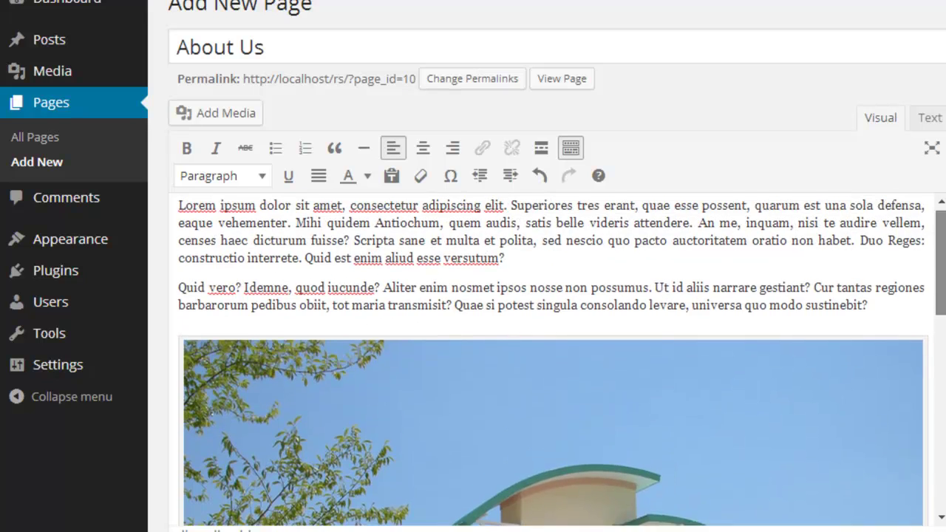
Step: Resize the office photo to a custom 400 × 300 size in Image Details and update it
left_click(344, 411)
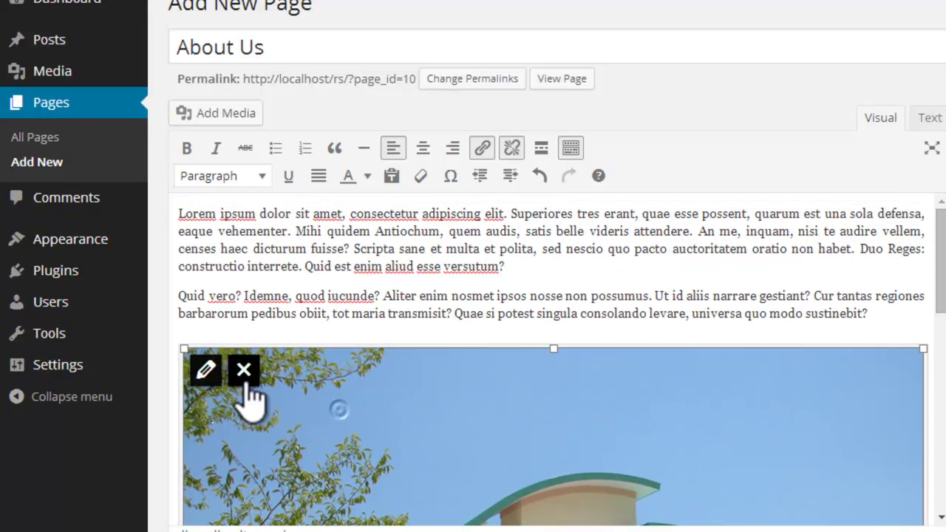
left_click(208, 370)
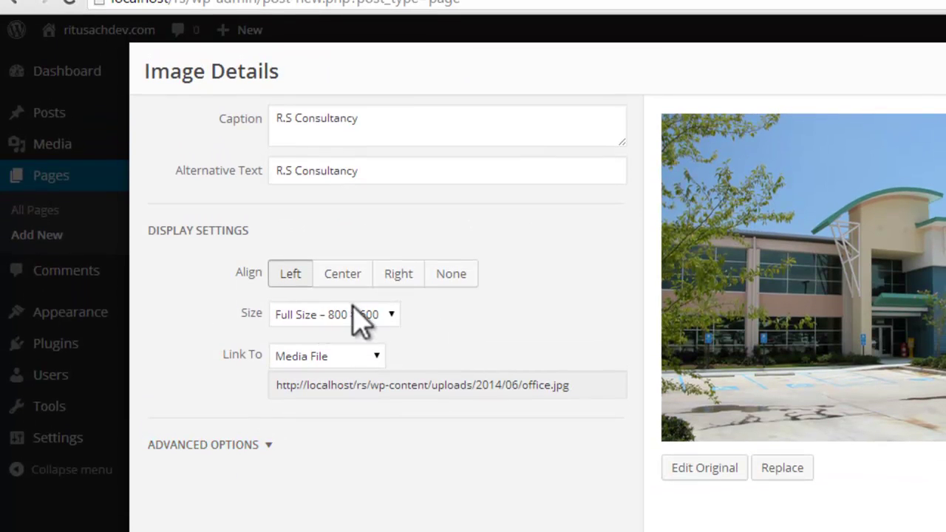
left_click(389, 314)
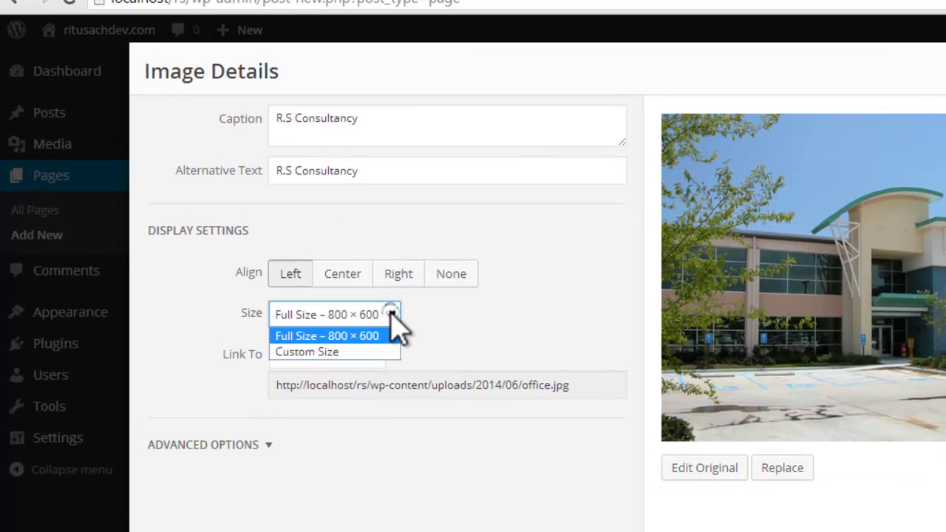
left_click(357, 354)
left_click_drag(301, 367, 281, 366)
type("400")
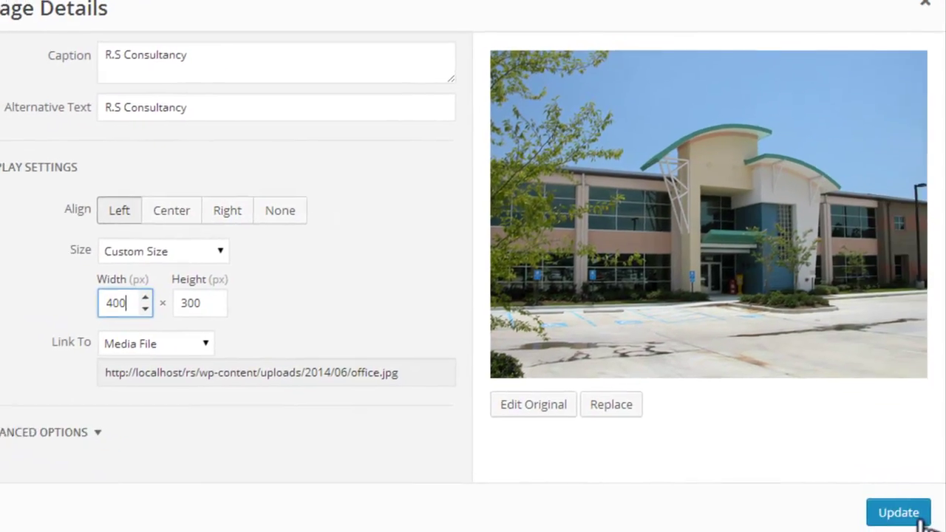
left_click(945, 531)
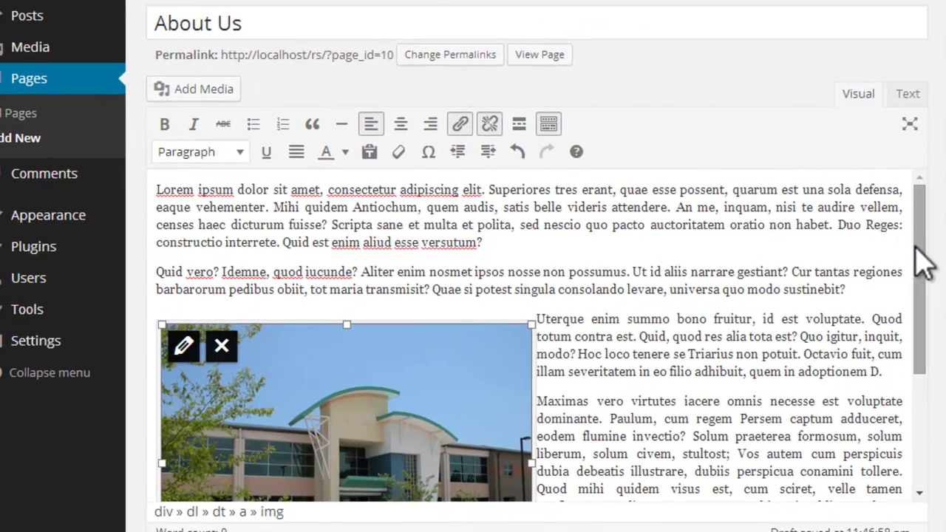
left_click_drag(800, 282, 814, 397)
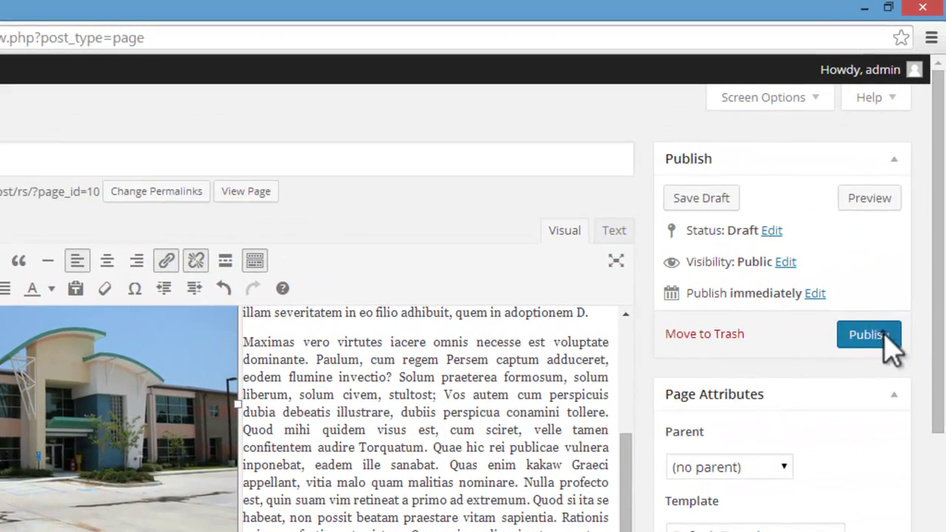
Step: Publish the About Us page and view it on the live site
left_click(880, 337)
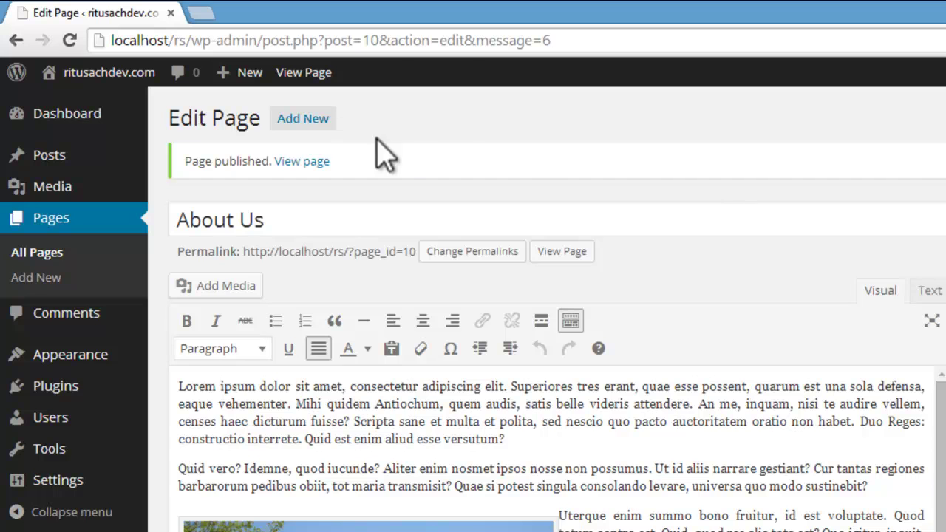
left_click(311, 76)
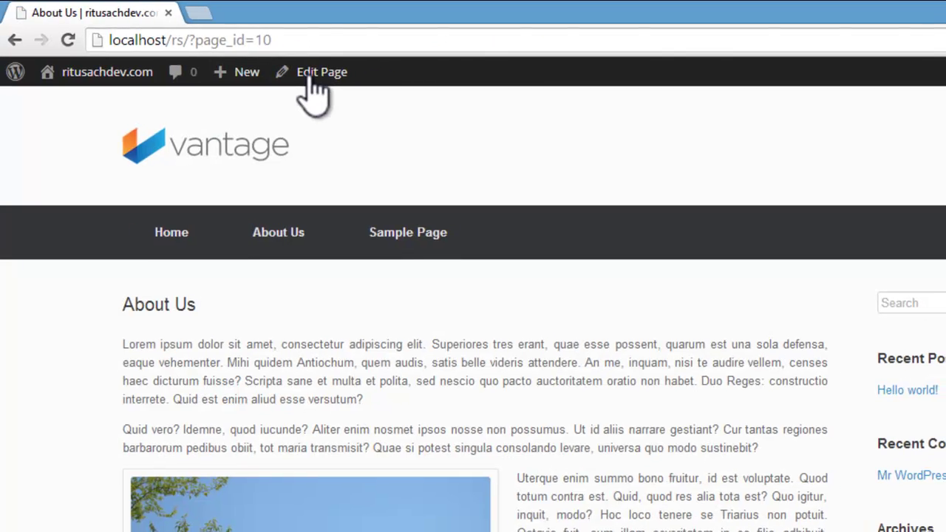
scroll(481, 175, "down", 10)
scroll(480, 164, "up", 10)
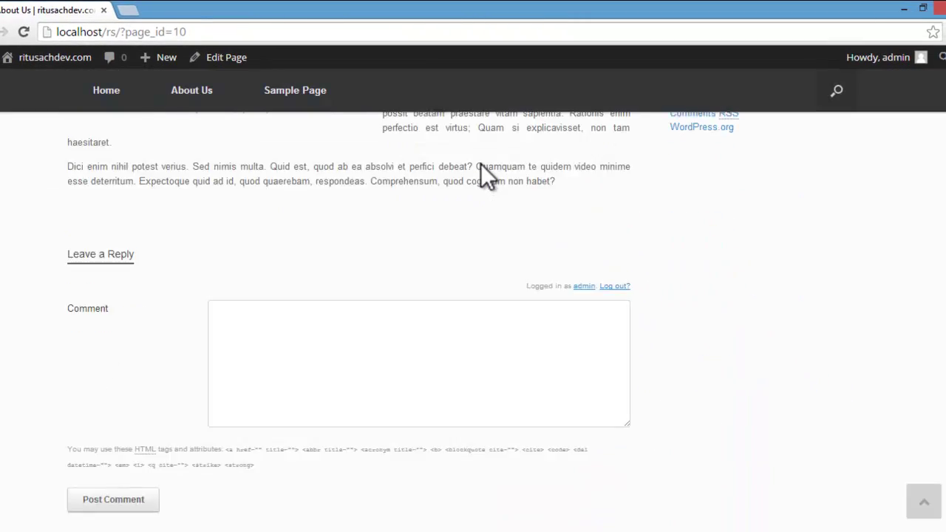
scroll(246, 208, "down", 8)
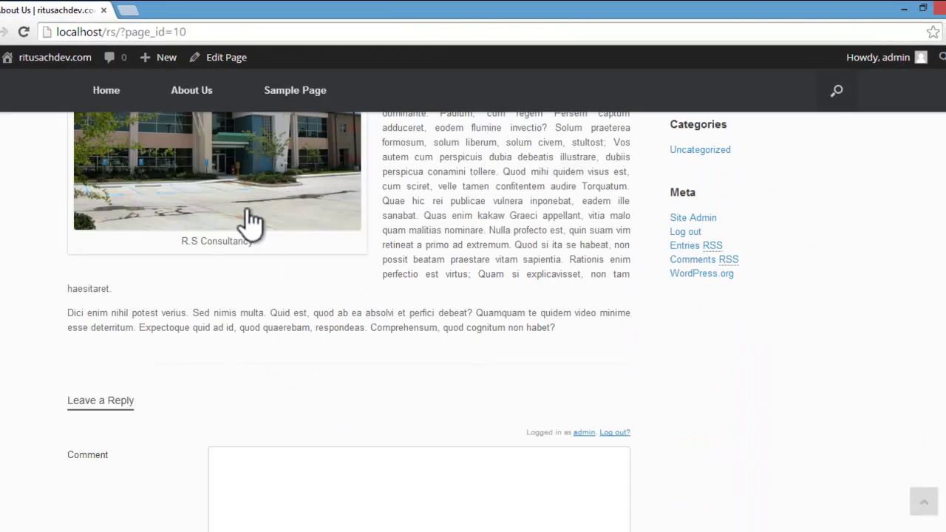
scroll(246, 208, "up", 10)
scroll(247, 208, "down", 3)
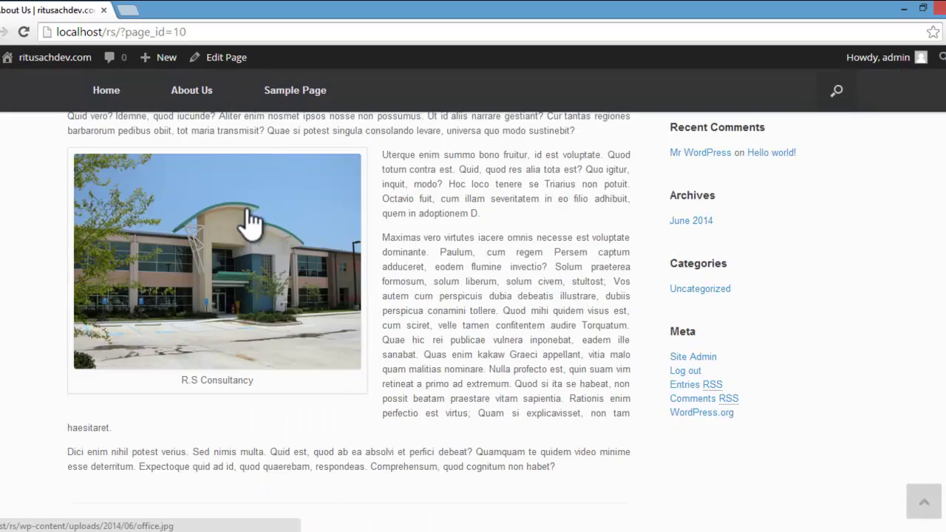
scroll(247, 208, "up", 3)
Step: Switch between Home and About Us in the site menu to review both live pages
left_click(113, 177)
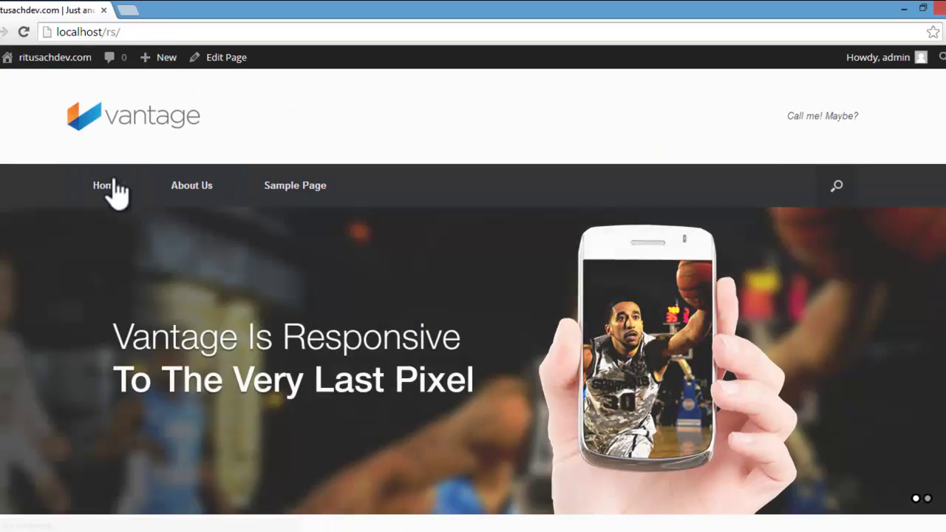
scroll(113, 182, "down", 10)
scroll(116, 178, "up", 10)
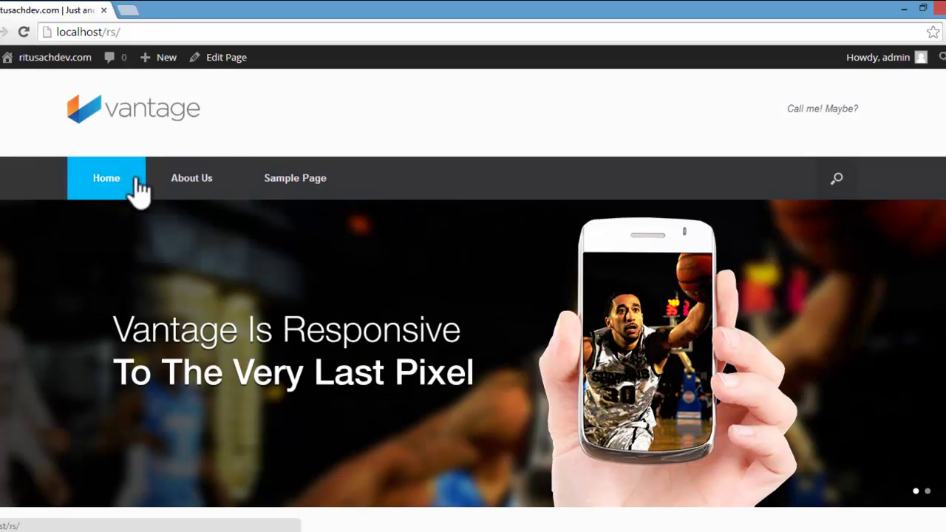
left_click(191, 177)
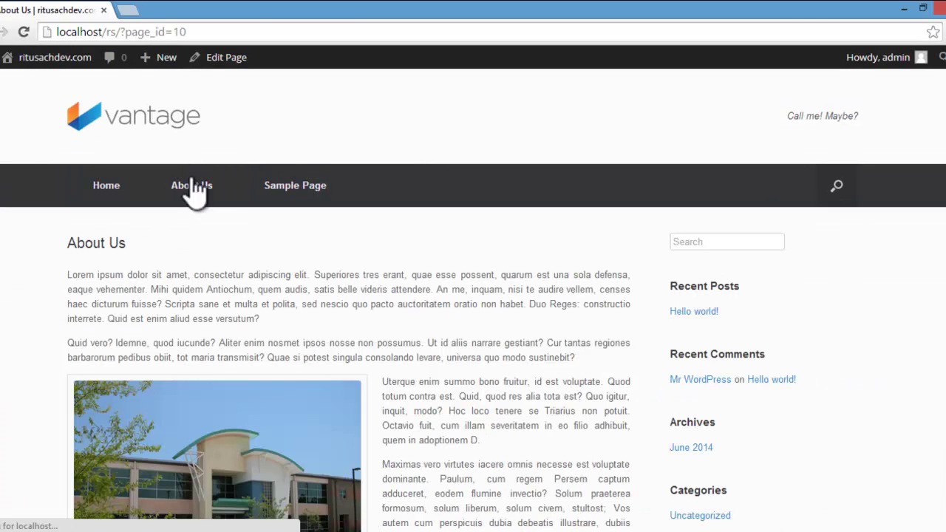
left_click(131, 183)
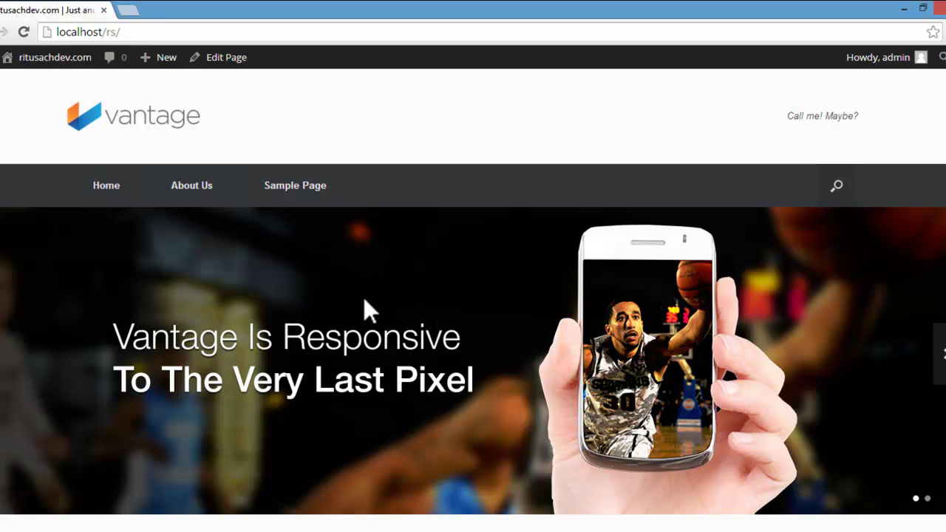
scroll(671, 284, "down", 10)
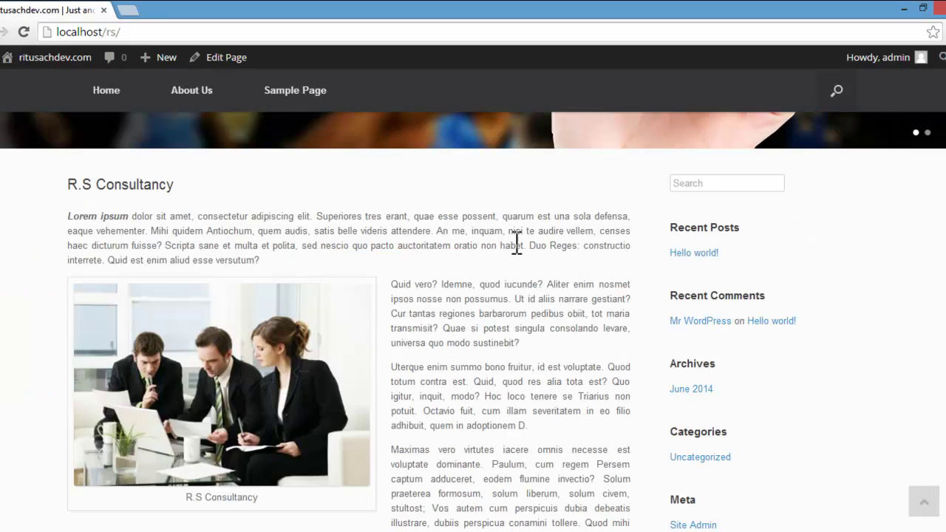
scroll(694, 478, "up", 10)
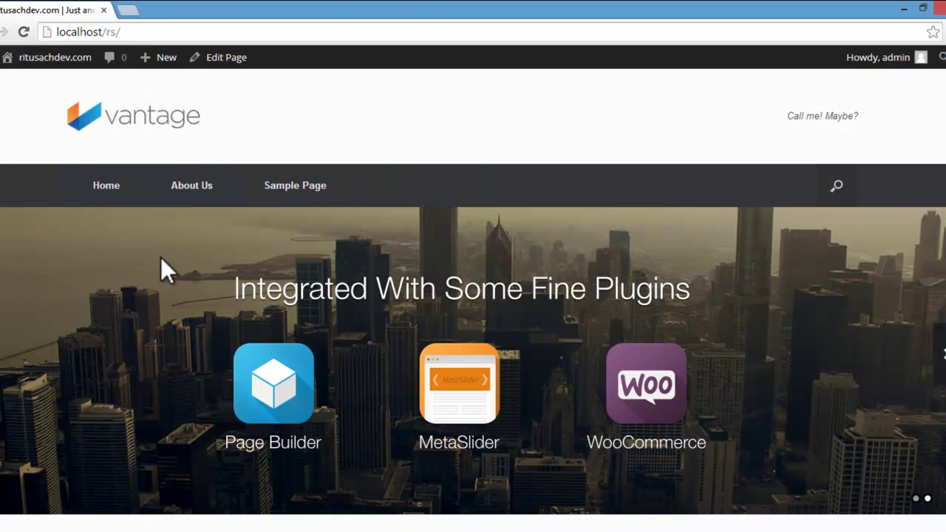
left_click(177, 192)
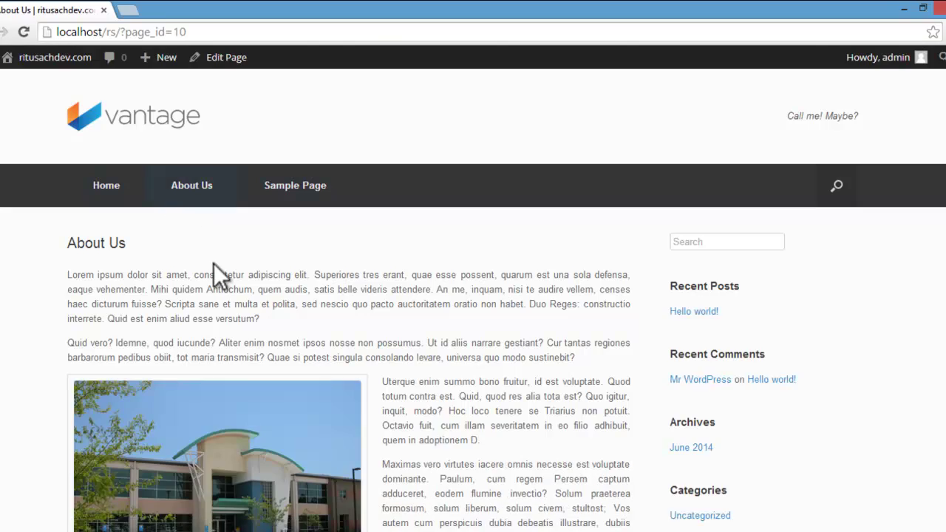
scroll(215, 264, "down", 10)
scroll(216, 270, "up", 10)
scroll(214, 265, "down", 4)
scroll(213, 272, "up", 3)
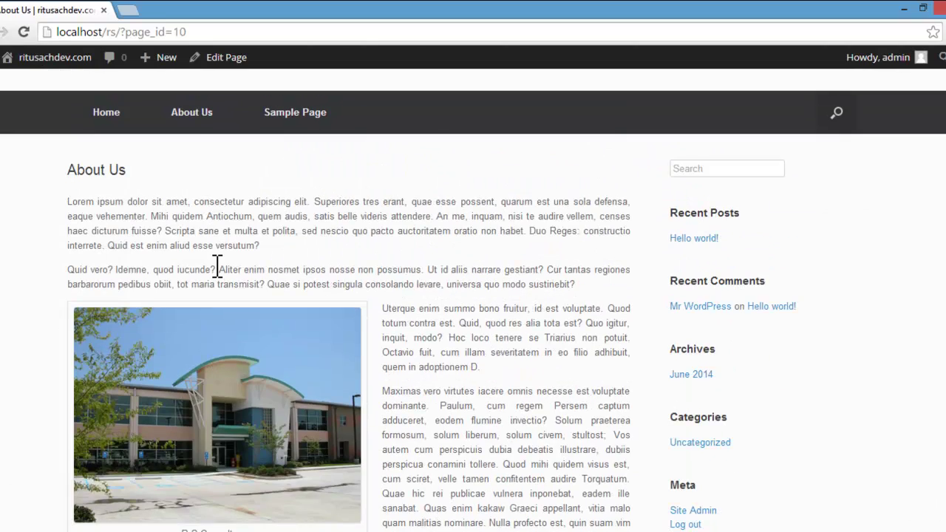
scroll(217, 267, "up", 1)
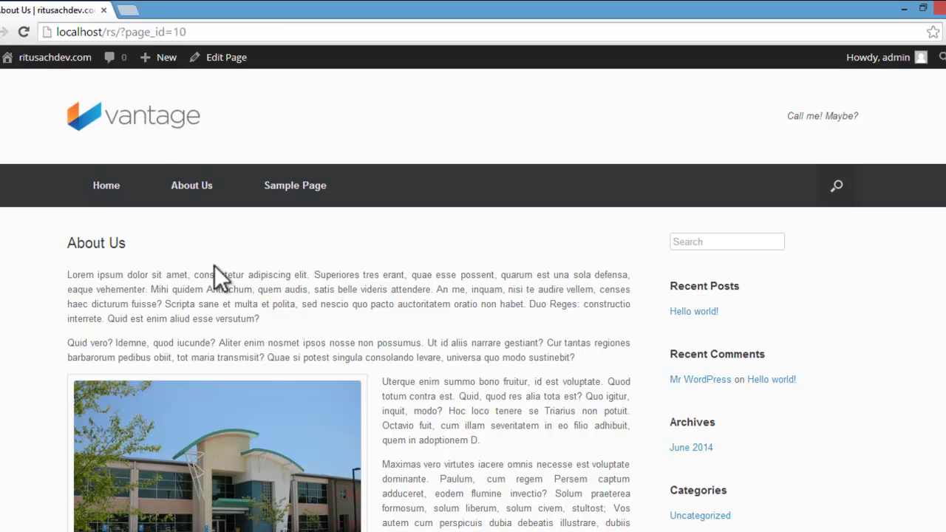
mouse_move(70, 59)
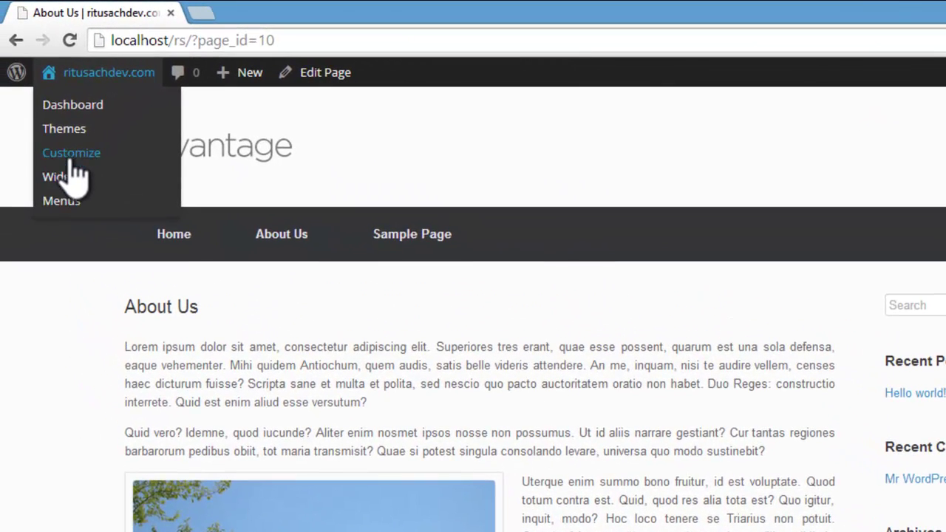
Step: From the dashboard, create and publish a new page titled 'Services'
left_click(76, 108)
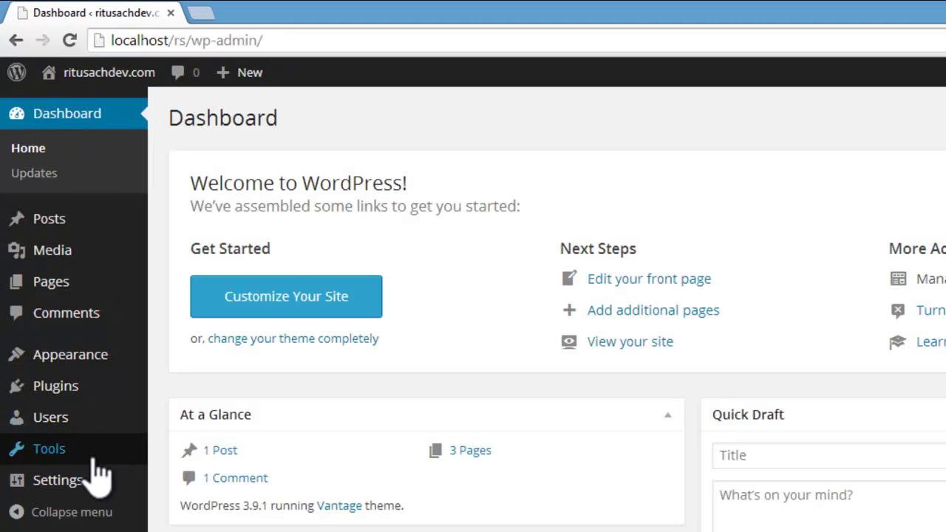
mouse_move(62, 287)
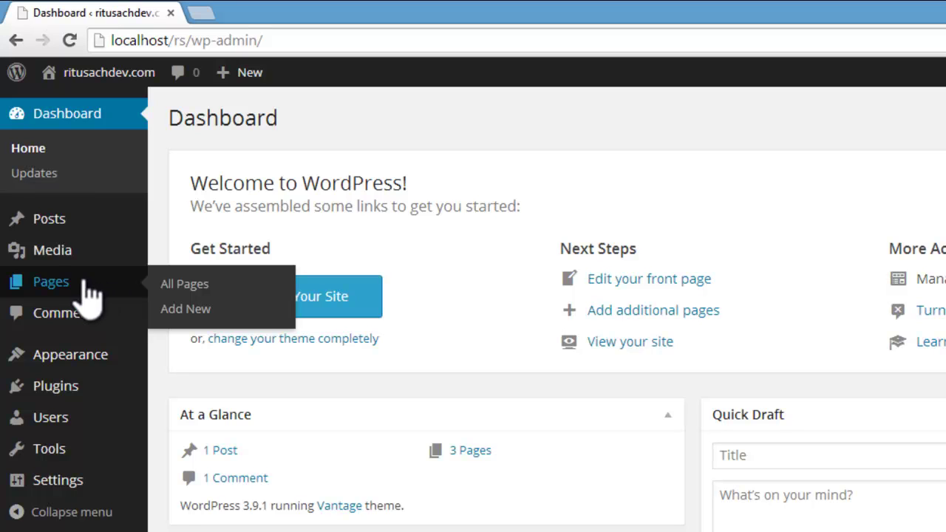
left_click(189, 311)
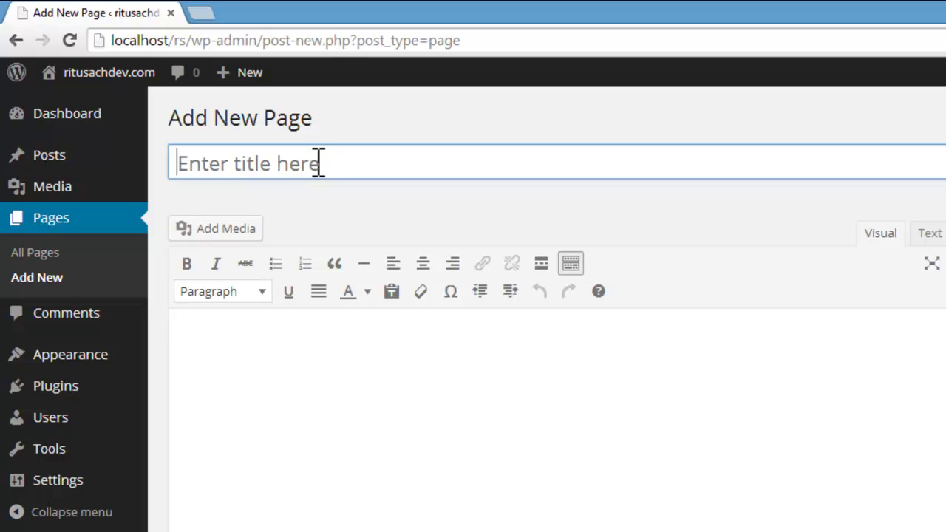
left_click(318, 162)
type("Serv")
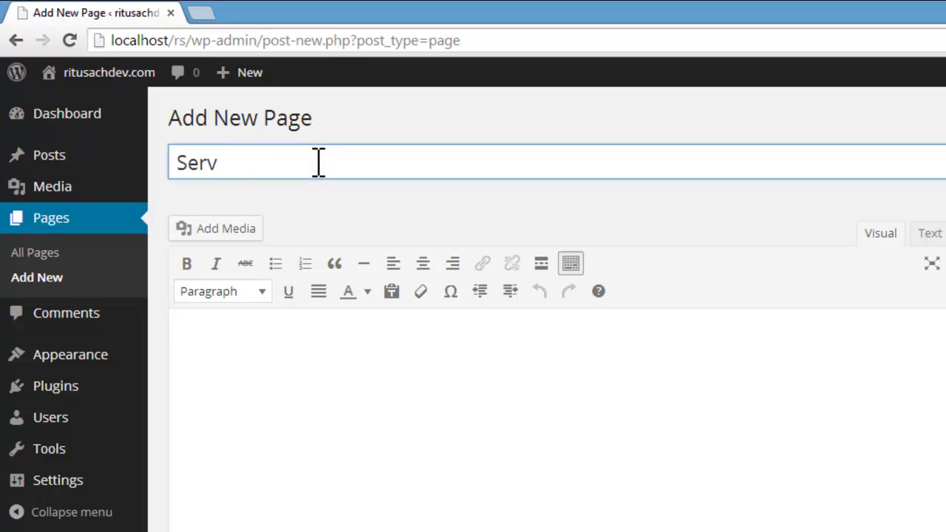
type("ices")
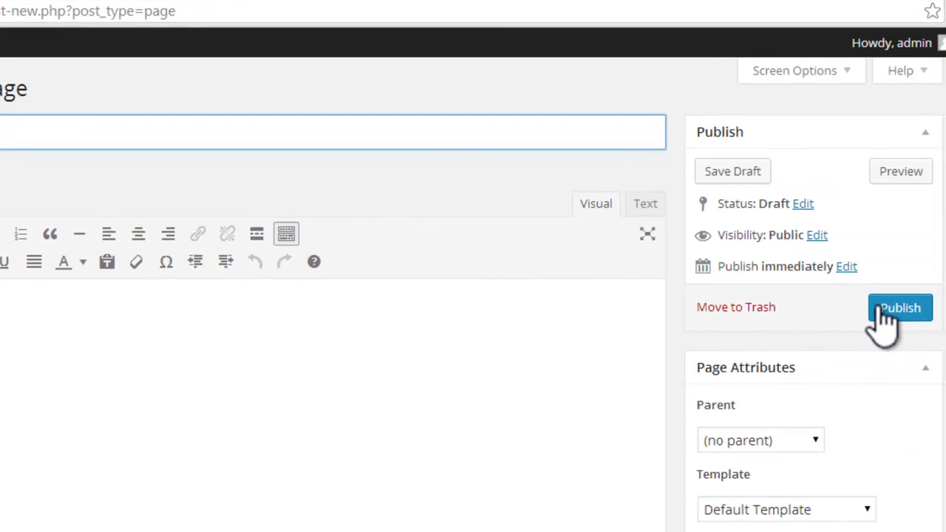
left_click(882, 309)
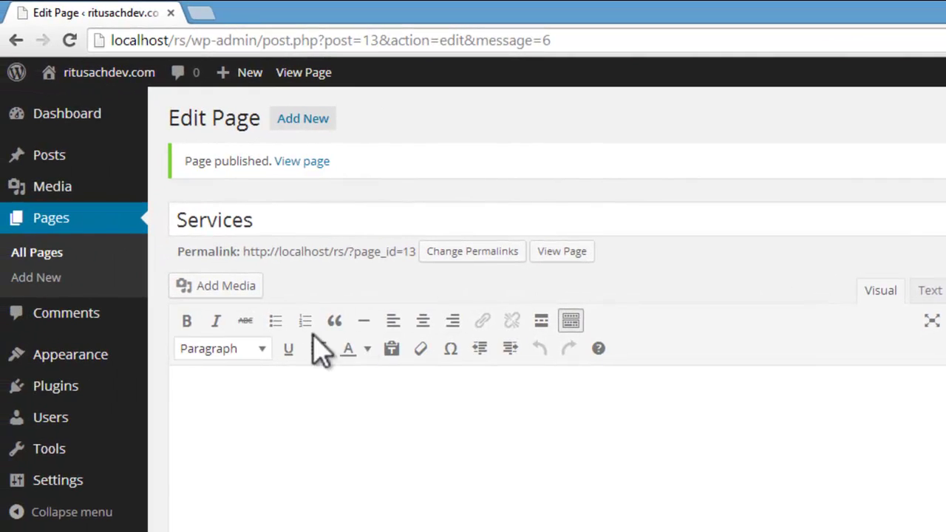
Step: Publish a second new page titled 'Architecture'
left_click(39, 279)
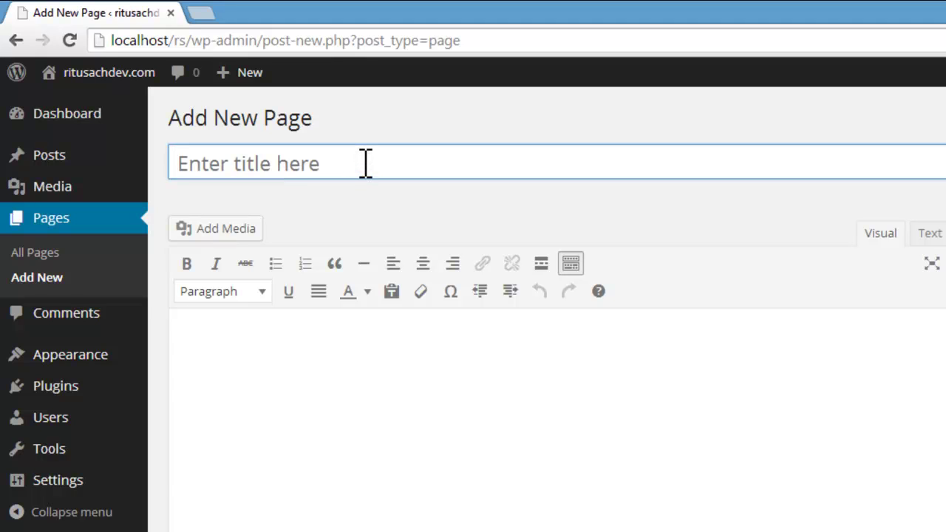
type("Ar")
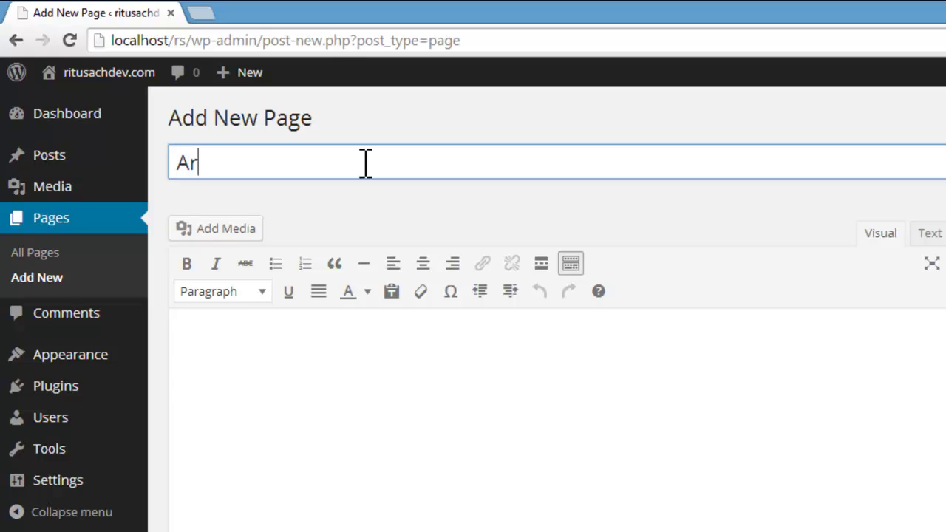
type("chitecture")
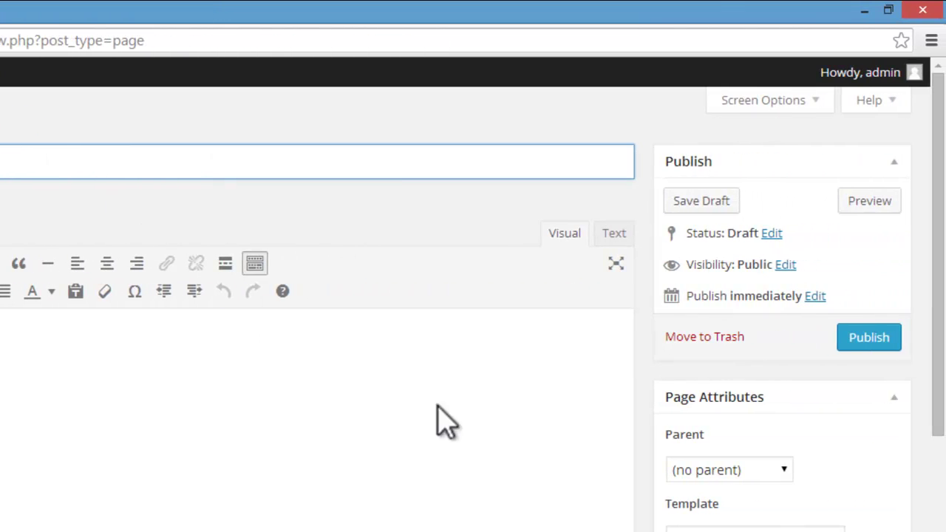
left_click(889, 344)
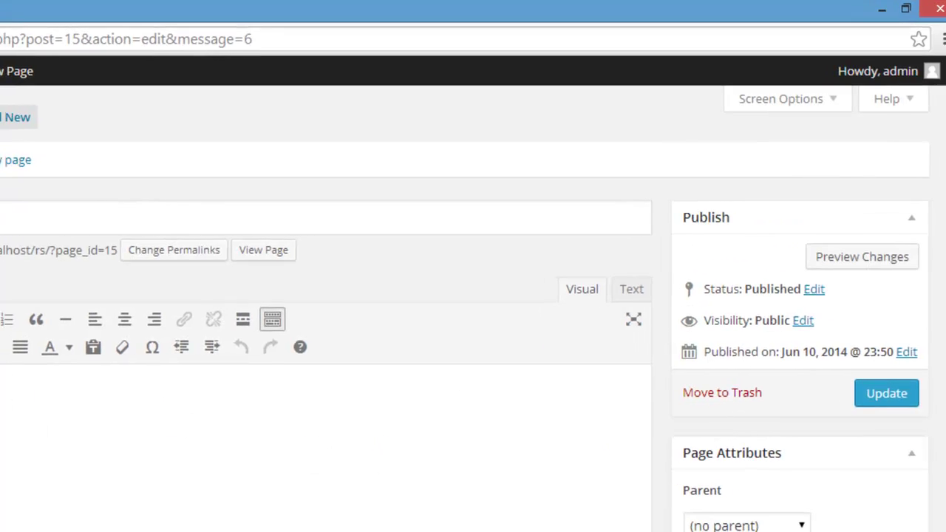
mouse_move(0, 309)
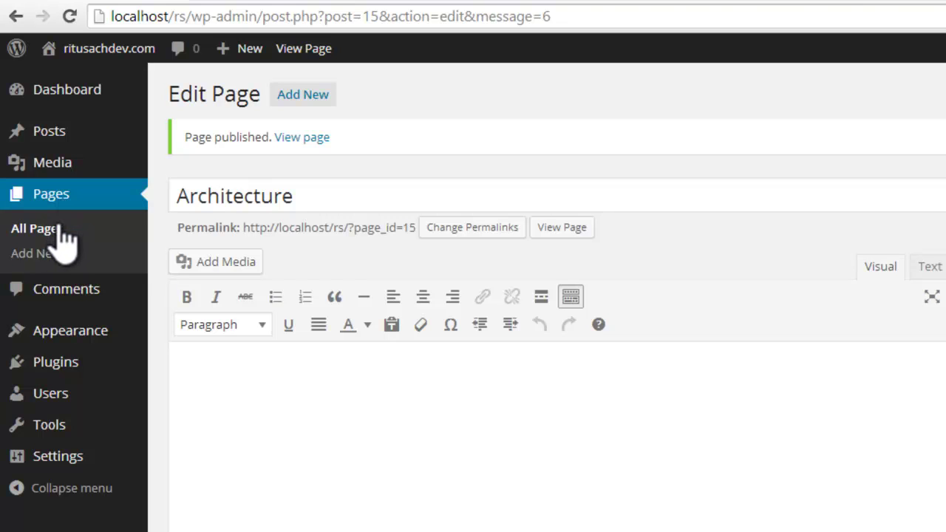
Step: Publish a new page titled 'Civil & Structural Engineering'
left_click(40, 255)
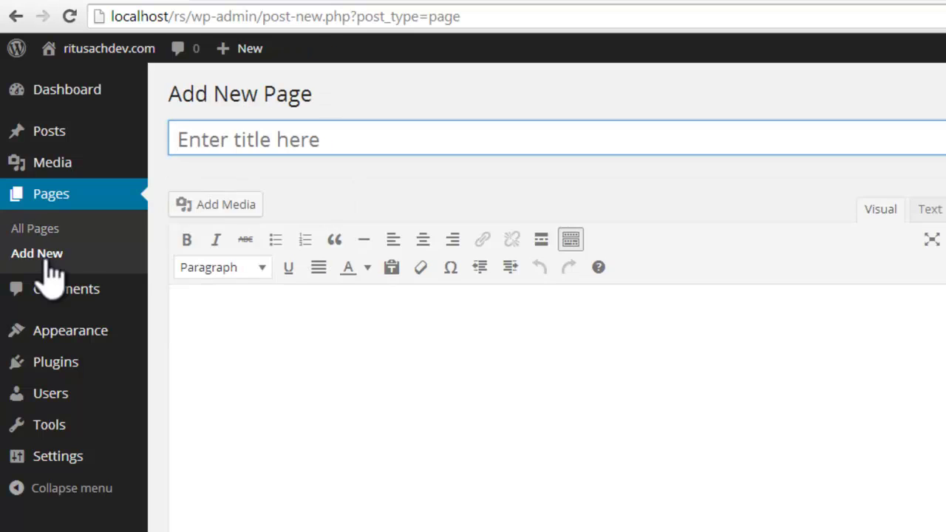
left_click(255, 140)
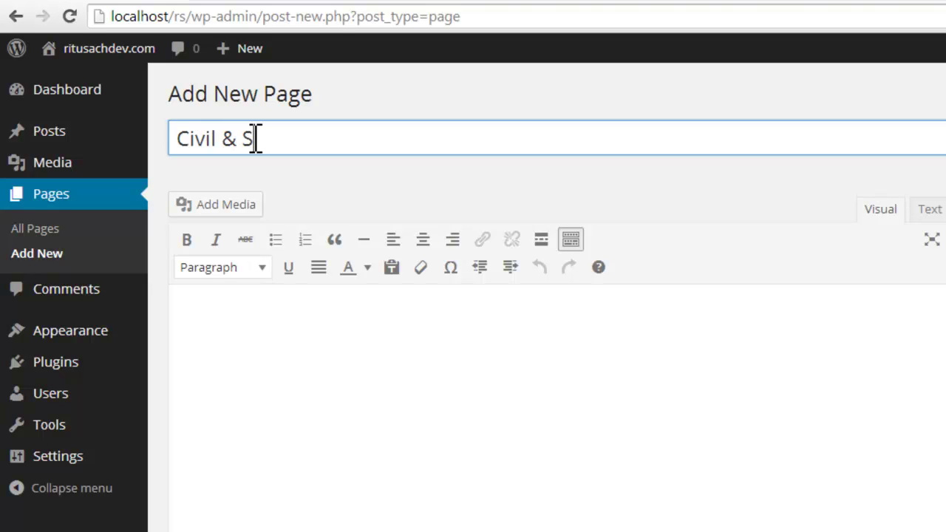
type("Civil & Structural Engi")
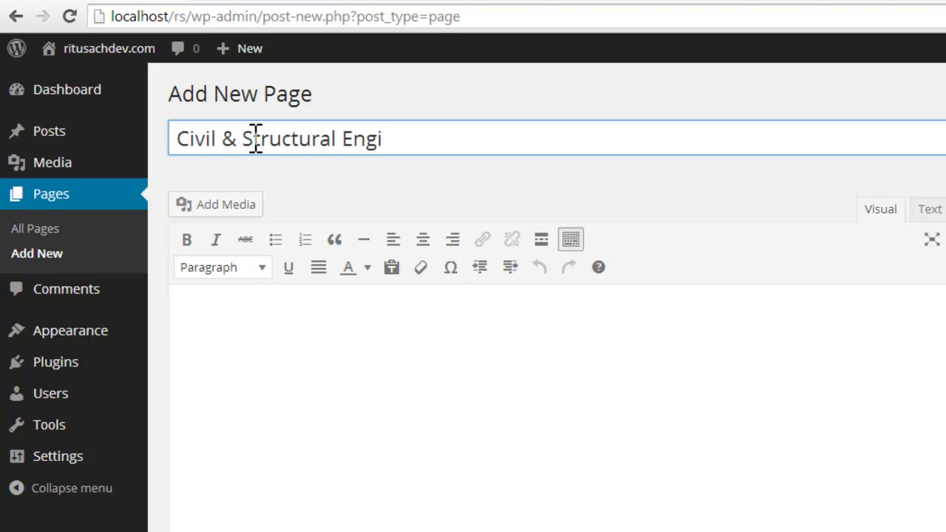
type("neering")
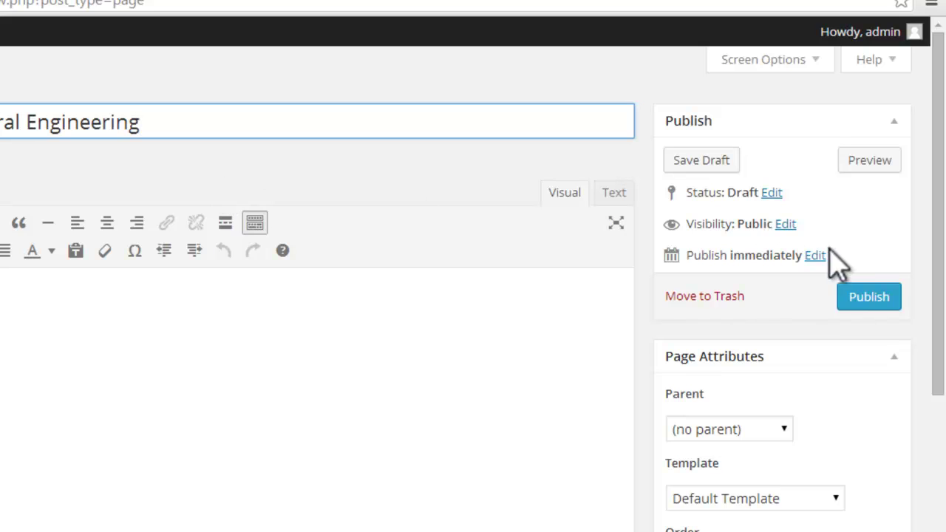
left_click(869, 299)
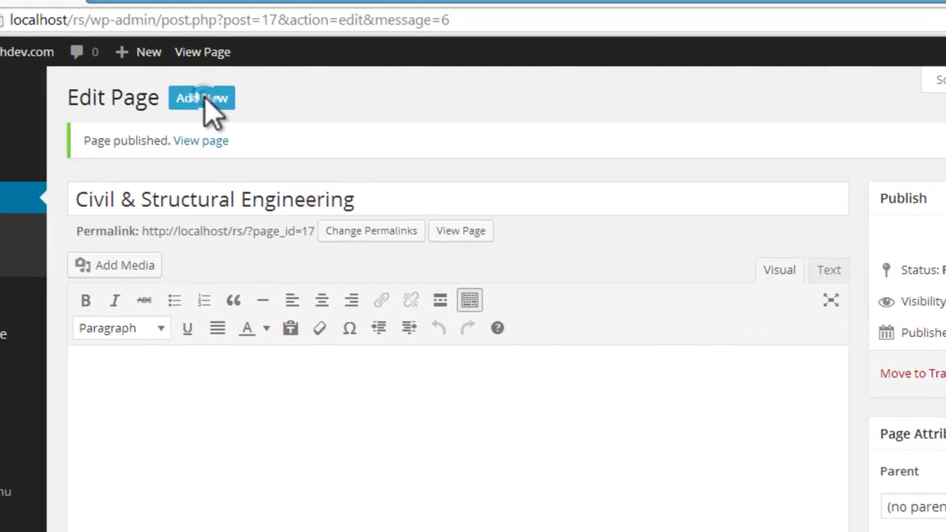
Step: Publish a new page titled 'Financial Management'
left_click(201, 98)
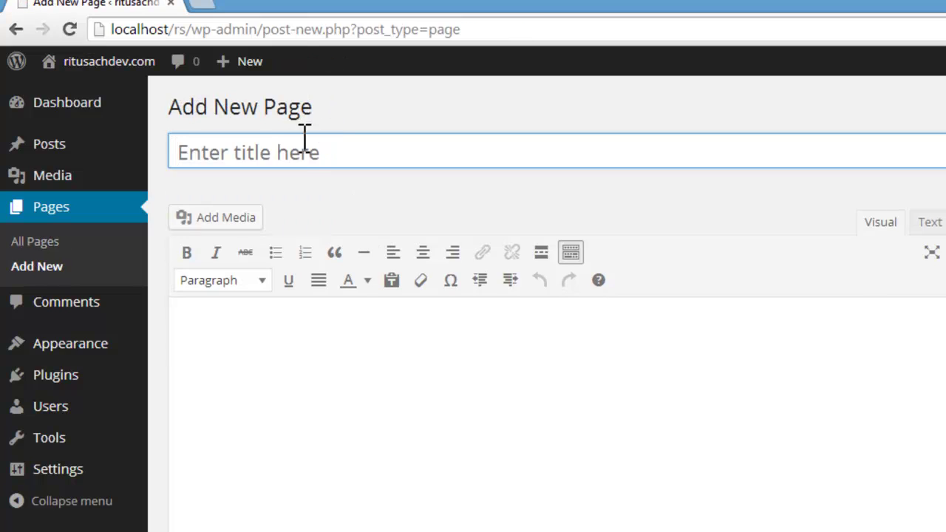
left_click(298, 153)
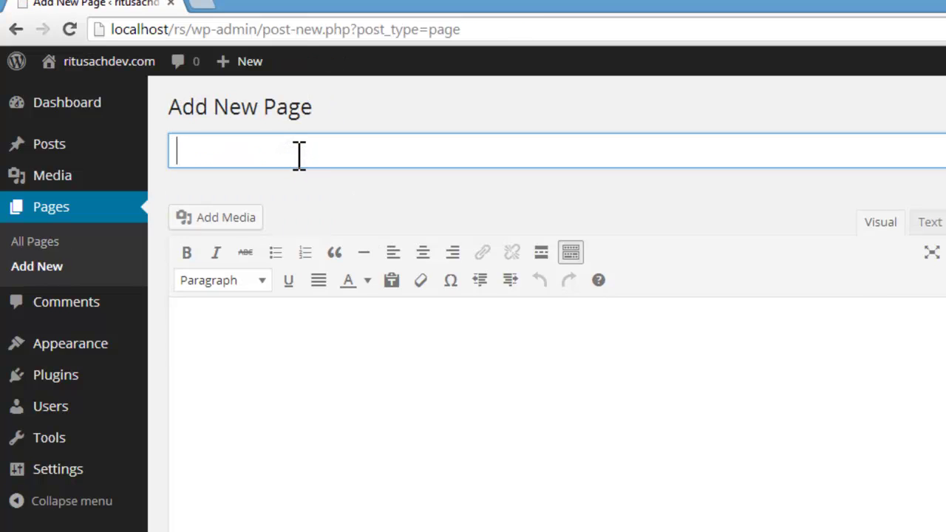
type("Financial")
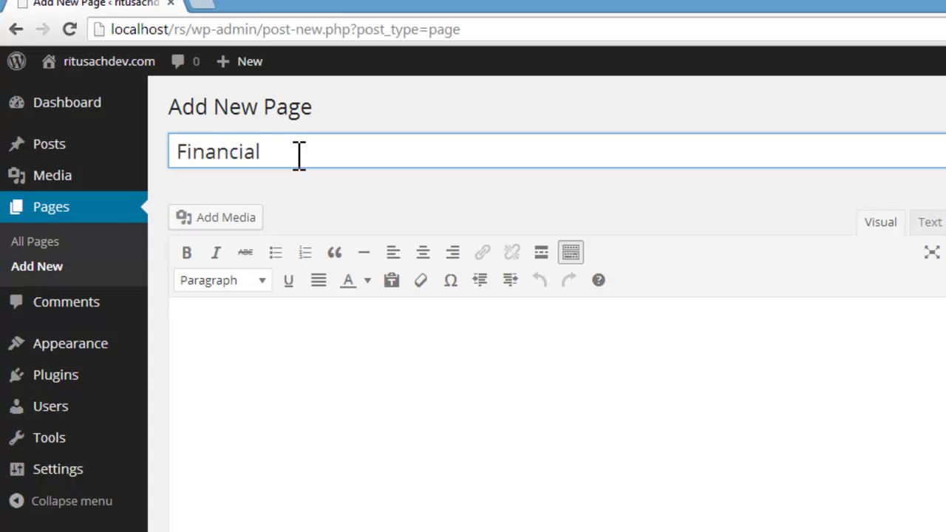
type(" Manag")
type("ement")
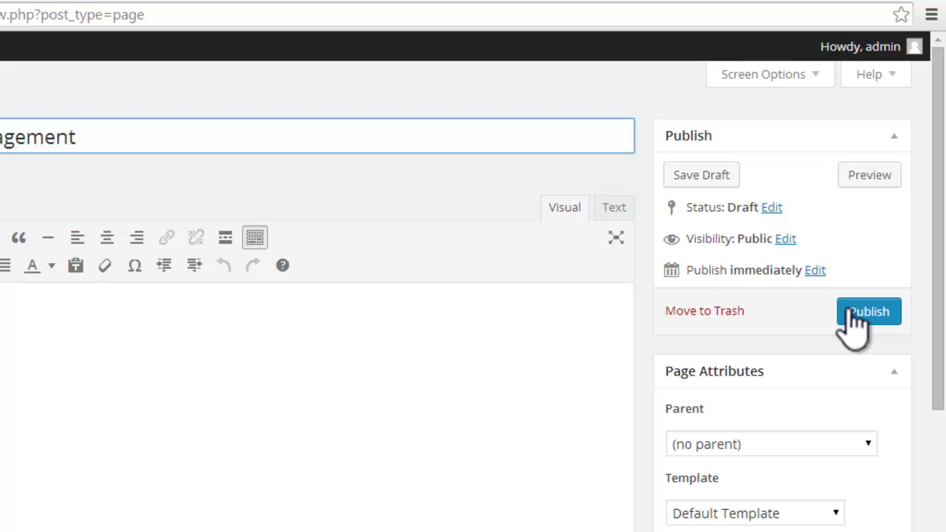
left_click(852, 318)
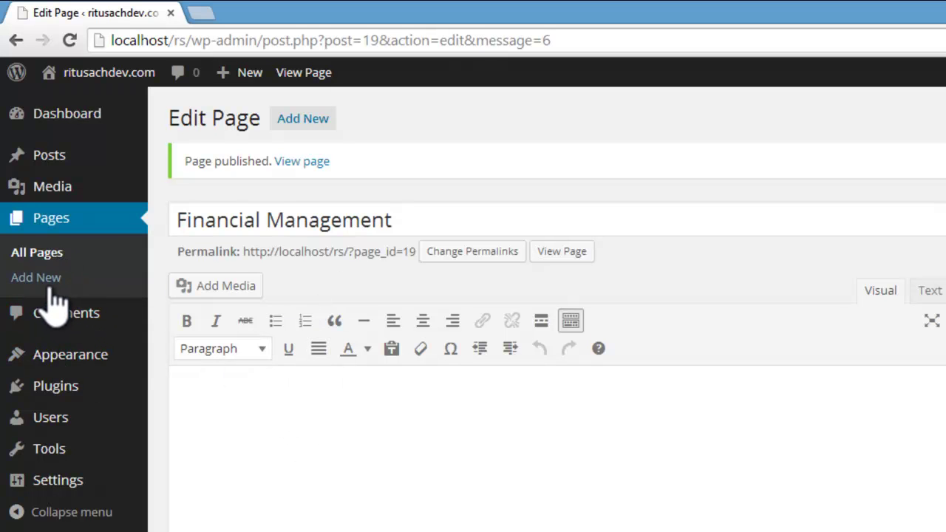
Step: Publish a new page titled 'Project Development & Management'
left_click(50, 280)
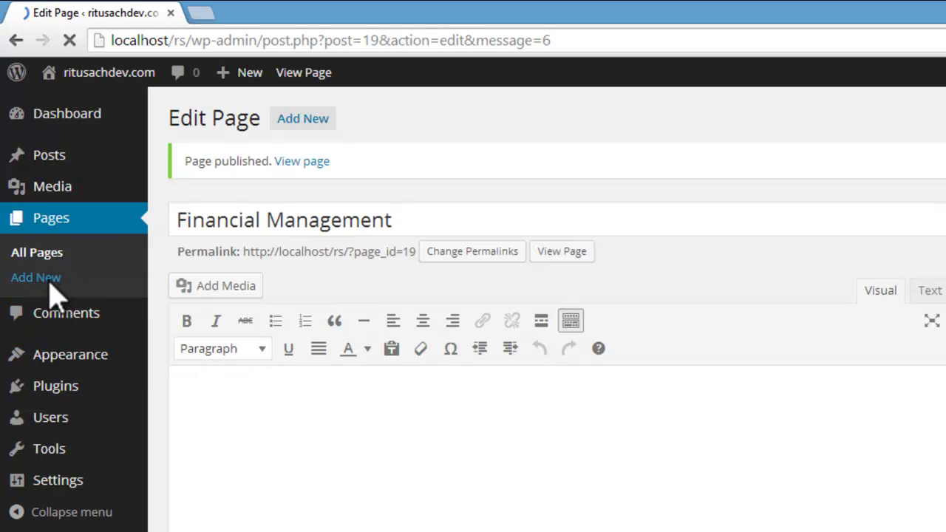
left_click(219, 161)
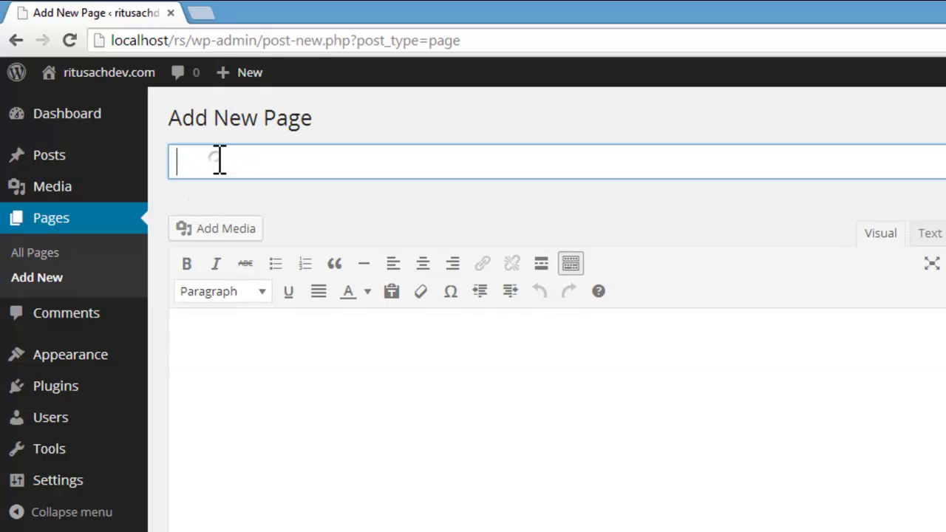
type("Project Develop")
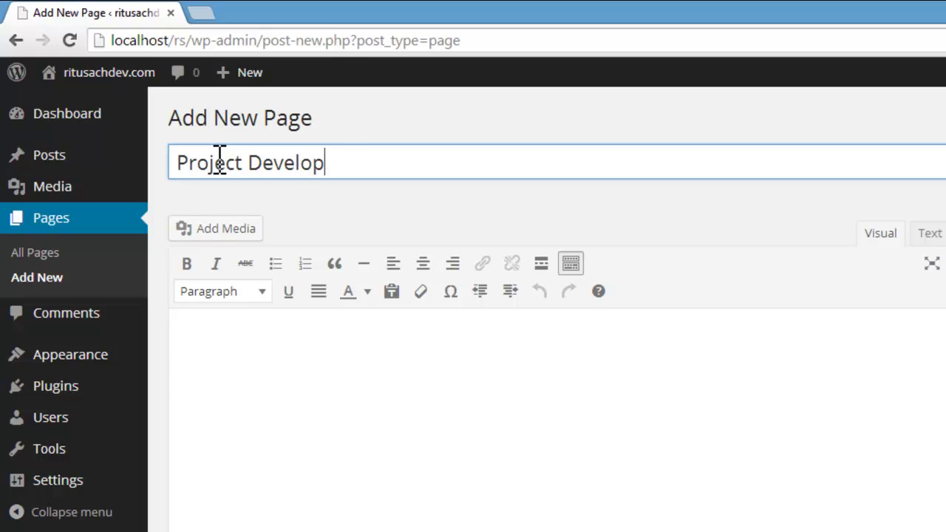
type("ment")
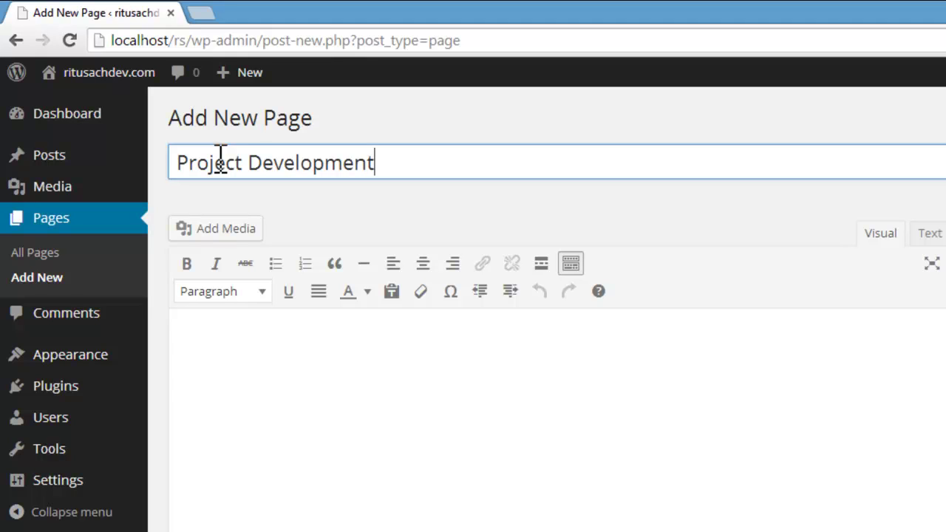
type(" & Management")
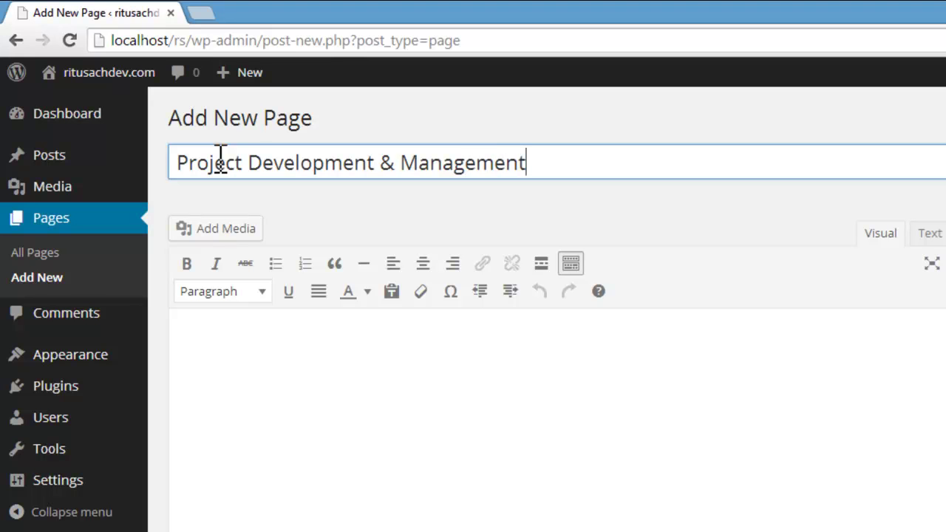
left_click(890, 335)
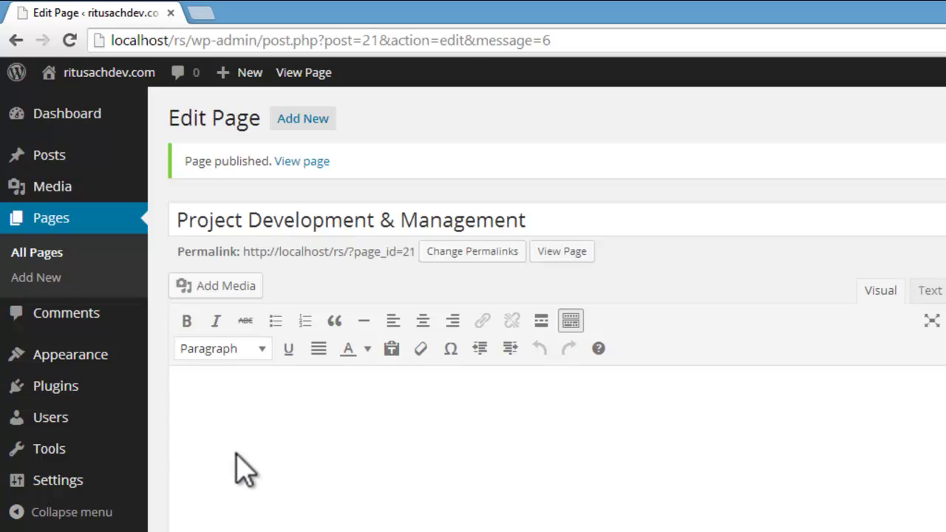
Step: Publish a 'Social & Environmental Management' page, fixing the 'Enviornmental' typo via spelling suggestions
left_click(54, 280)
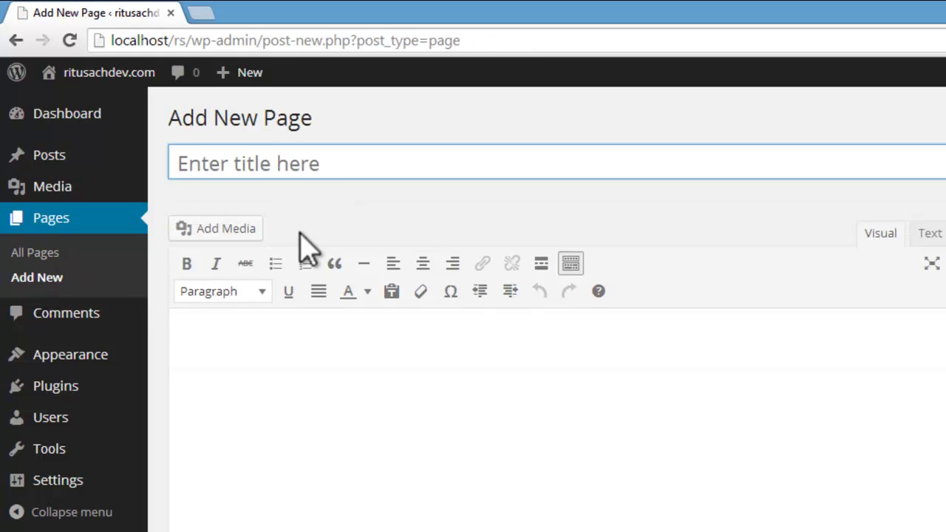
left_click(316, 163)
type("S")
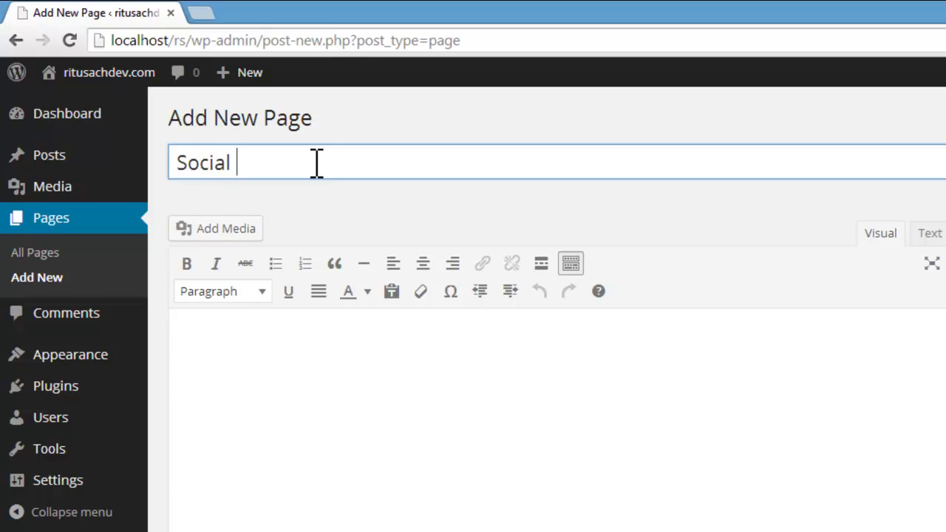
type("ocial & Envior")
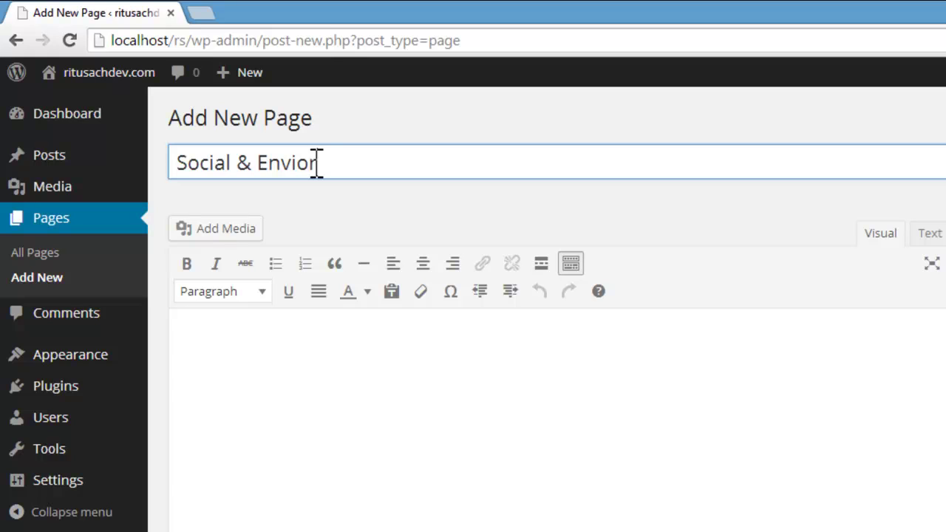
type("nmenta")
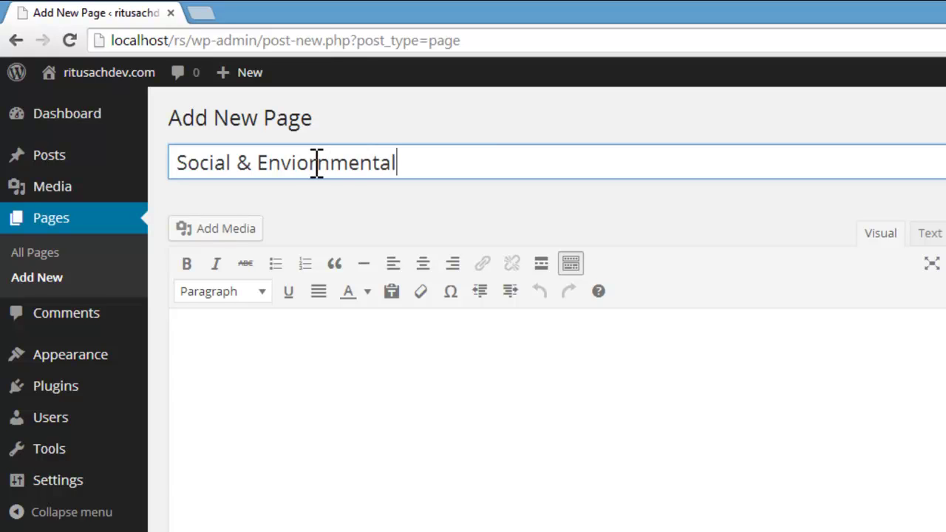
type("l Manage")
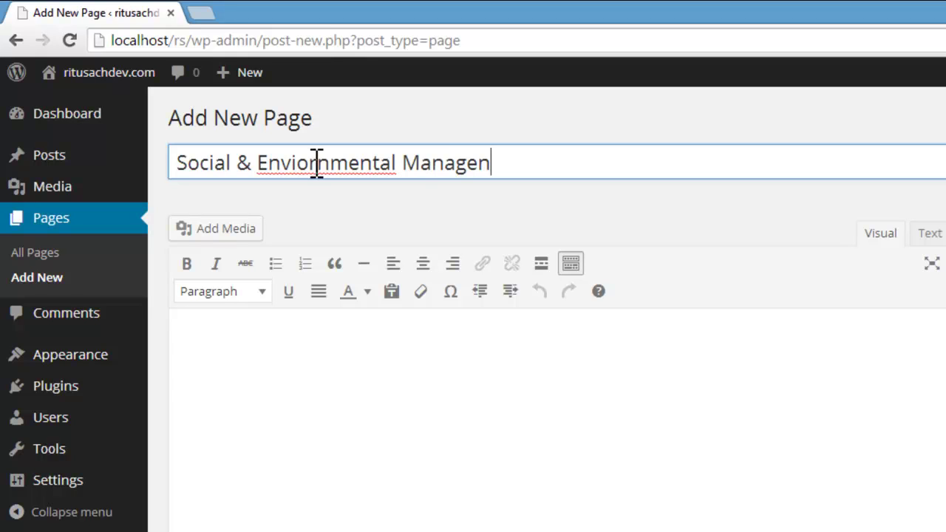
type("ment")
right_click(317, 162)
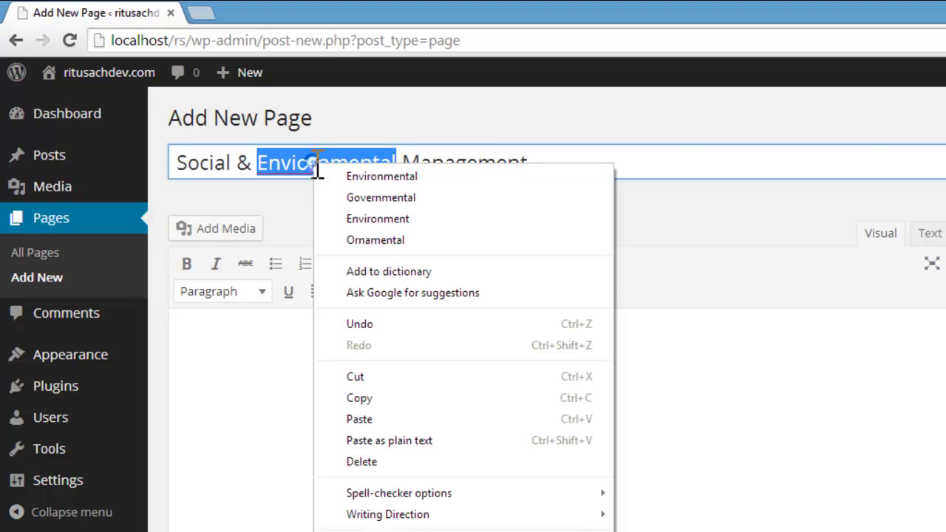
left_click(332, 175)
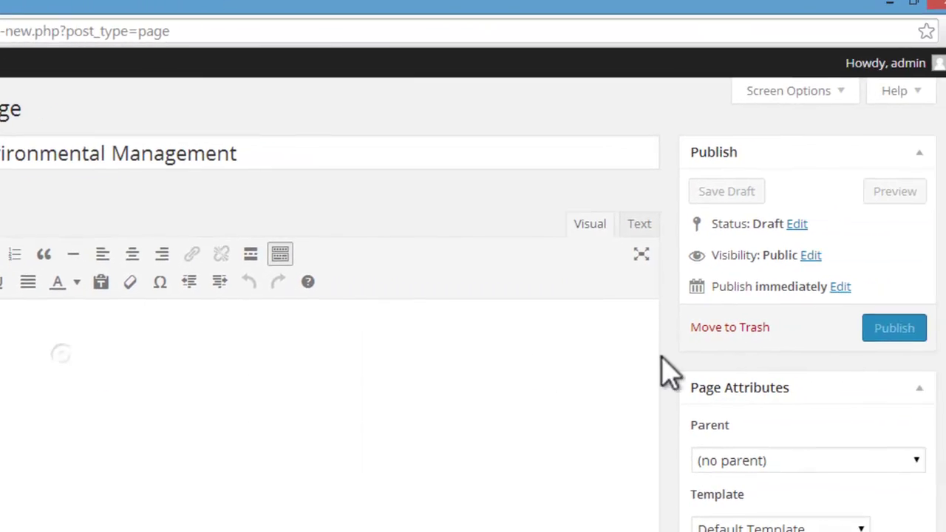
left_click(866, 334)
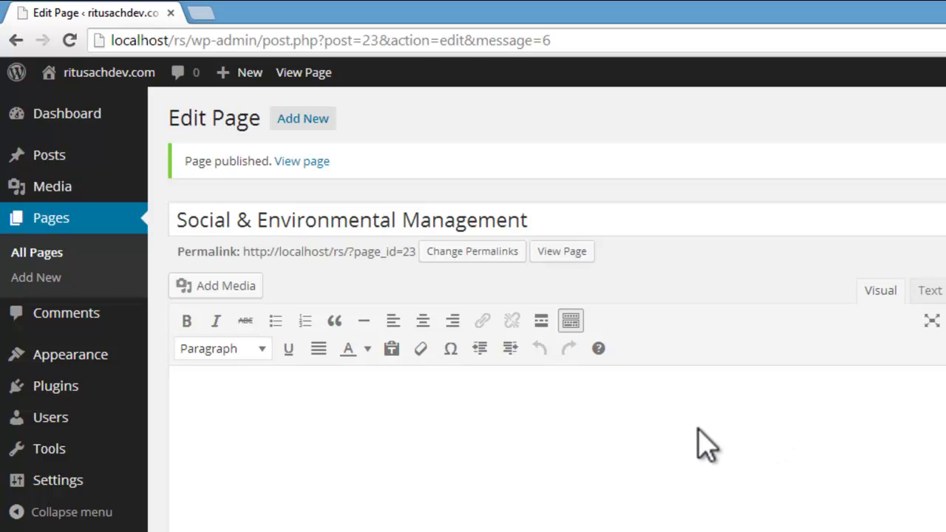
left_click(36, 278)
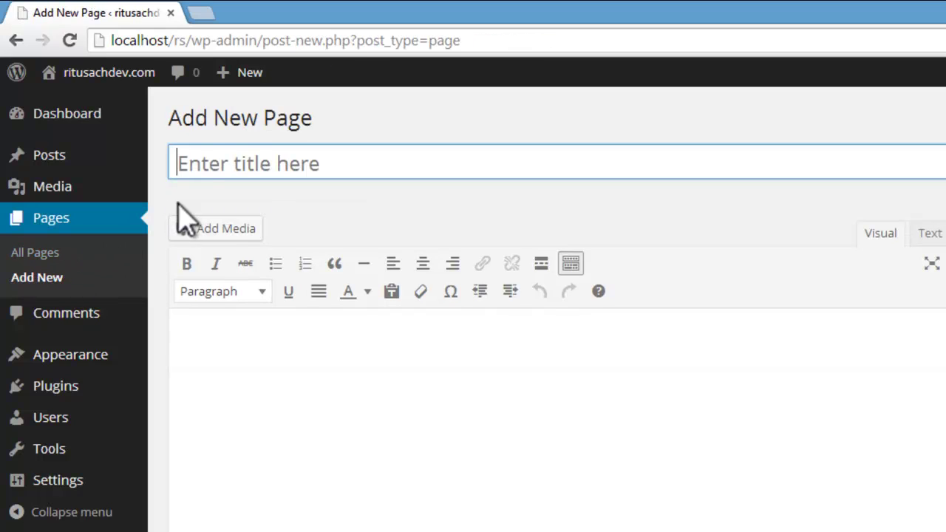
Step: Publish a 'Contact Us' page and view the live site's menu of pages
left_click(211, 162)
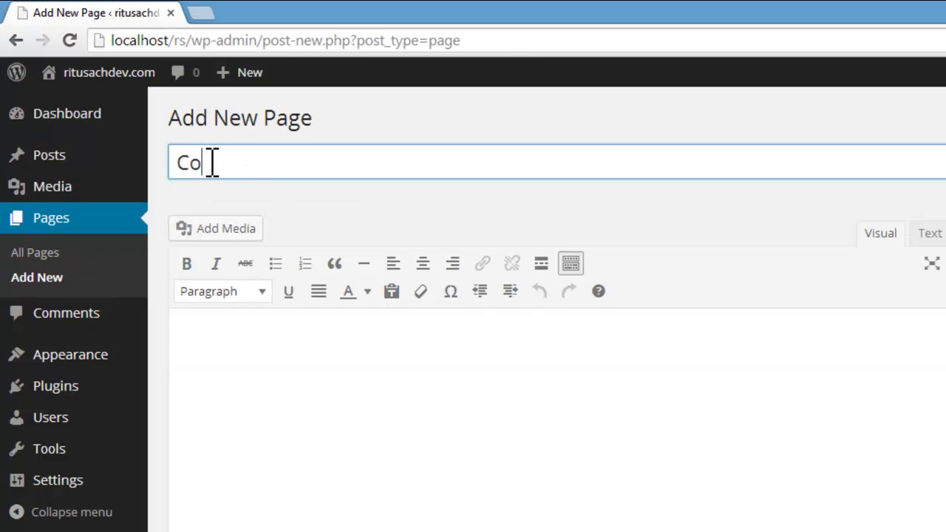
type("Contact Us")
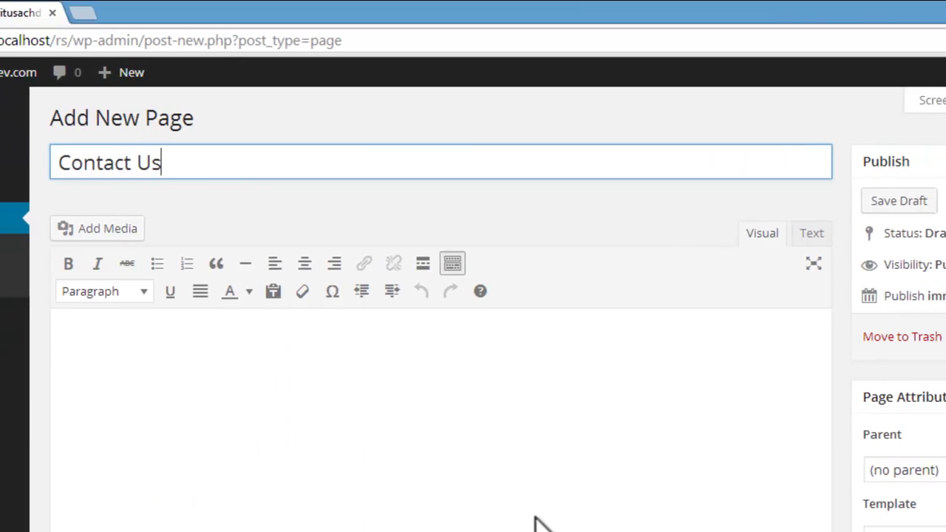
left_click(871, 337)
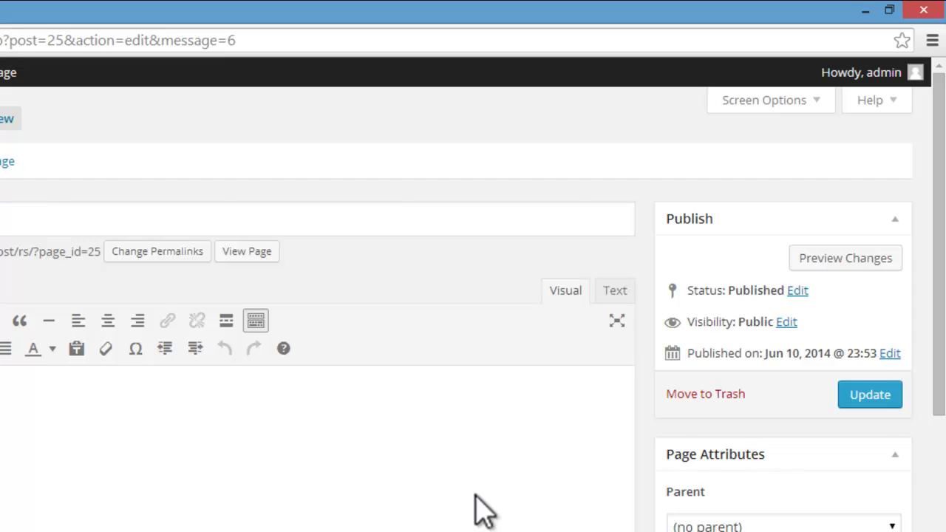
mouse_move(111, 95)
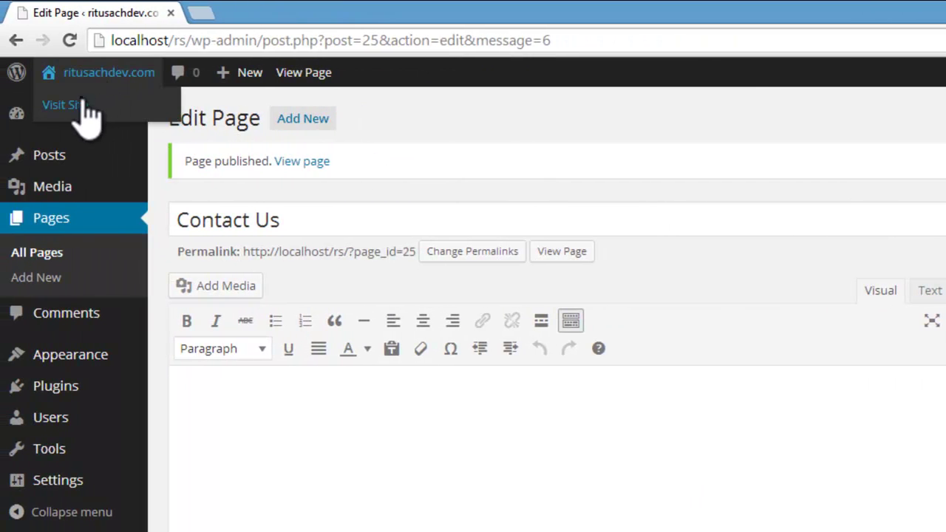
left_click(84, 105)
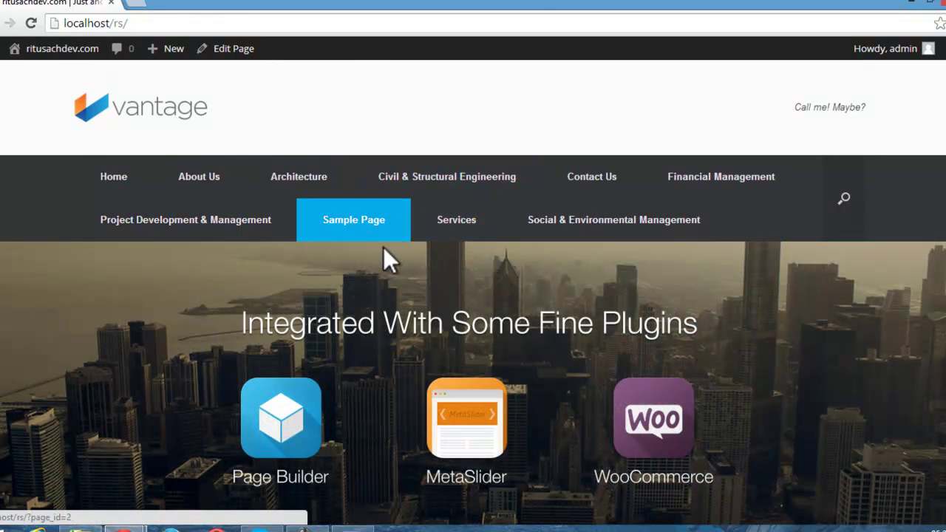
Step: On the live site, visit About Us, Civil & Structural Engineering, Services, then Contact Us
scroll(392, 280, "down", 5)
scroll(390, 270, "up", 5)
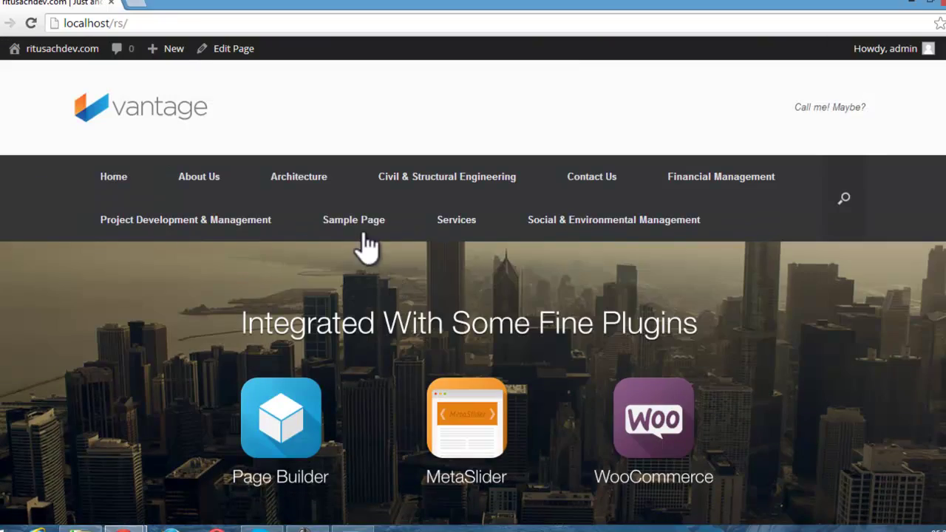
left_click(195, 172)
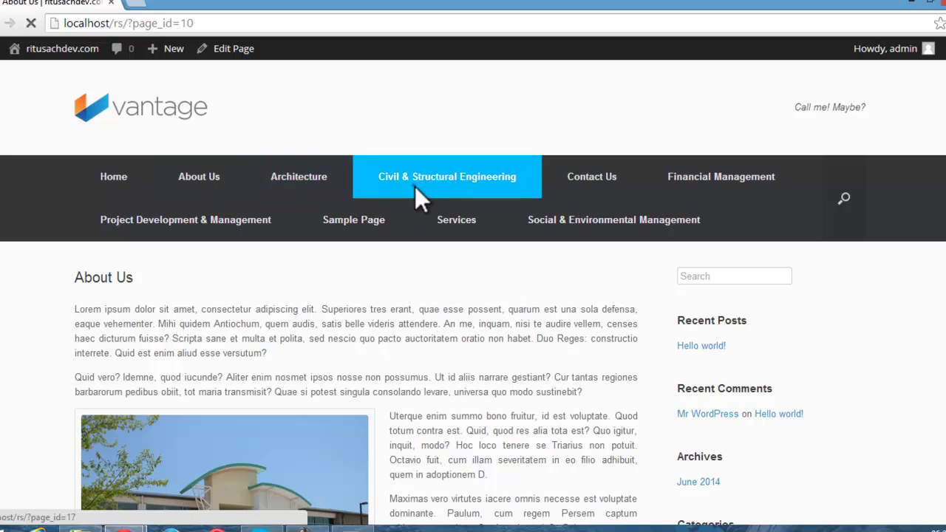
left_click(415, 189)
left_click(467, 231)
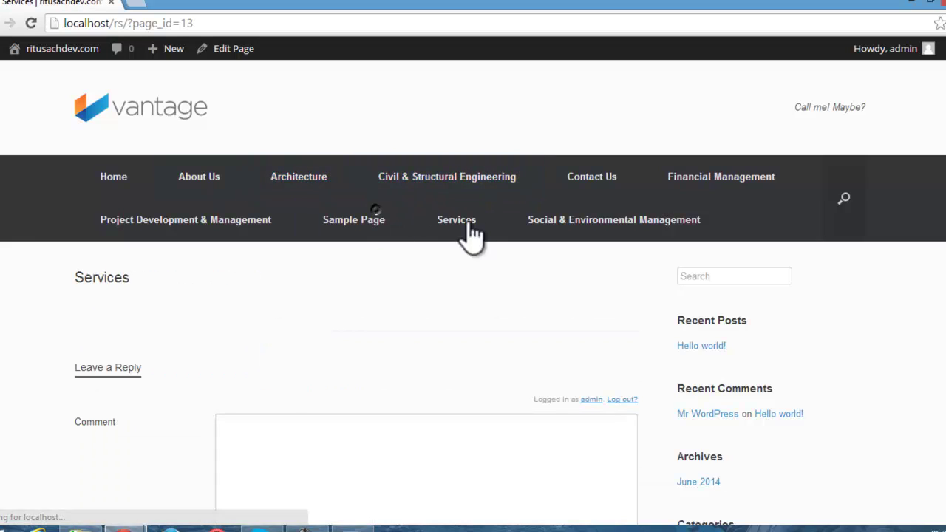
left_click(579, 191)
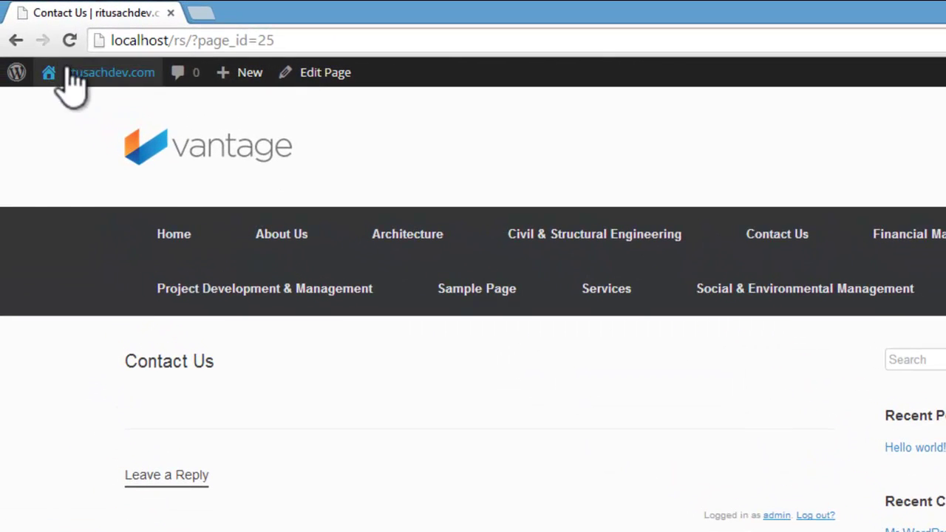
mouse_move(68, 74)
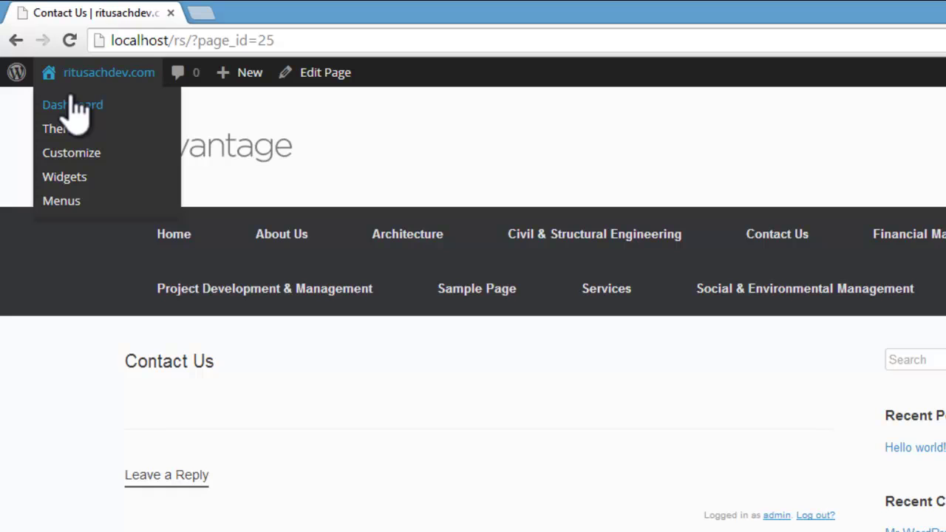
Step: Trash the default Sample Page from the All Pages list
left_click(74, 107)
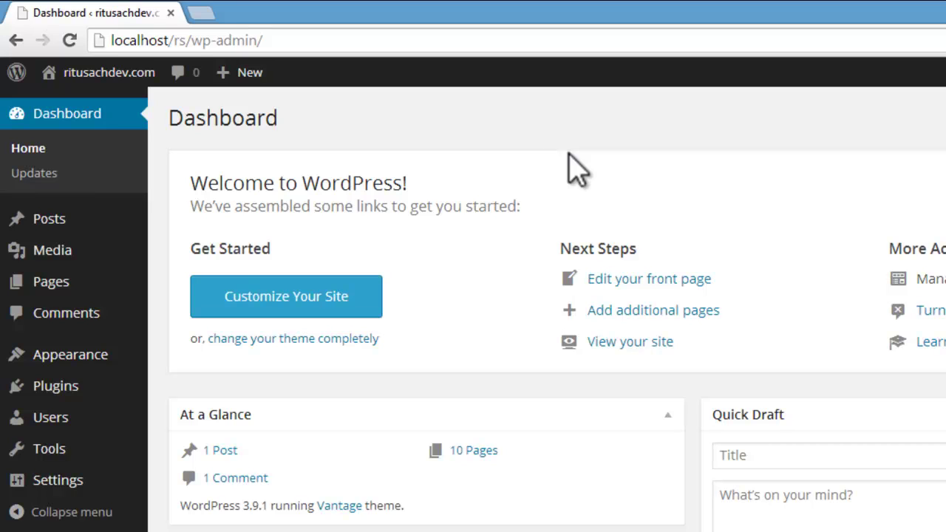
mouse_move(57, 287)
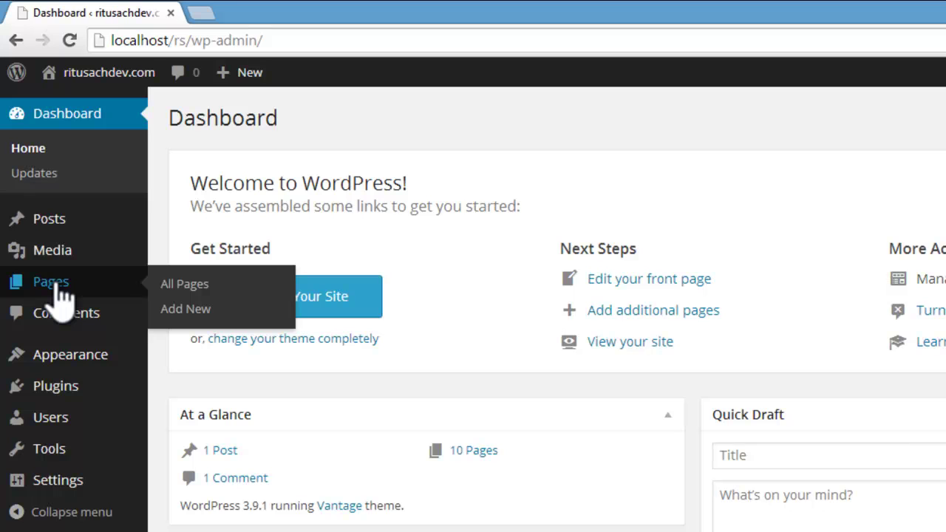
left_click(201, 285)
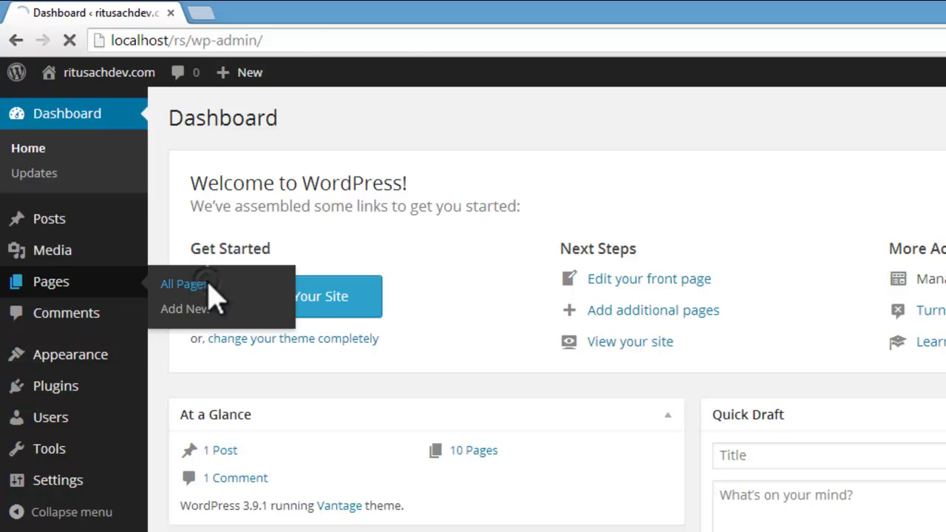
scroll(414, 437, "down", 3)
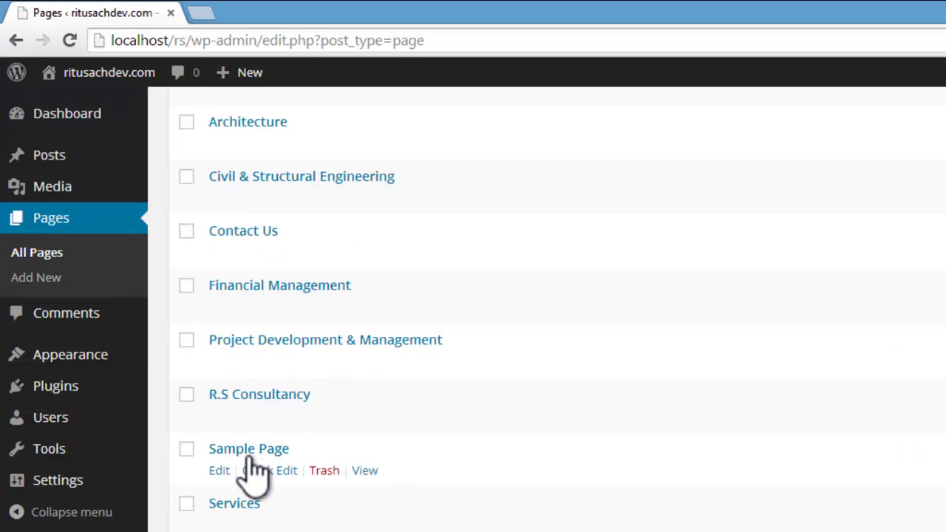
left_click(326, 471)
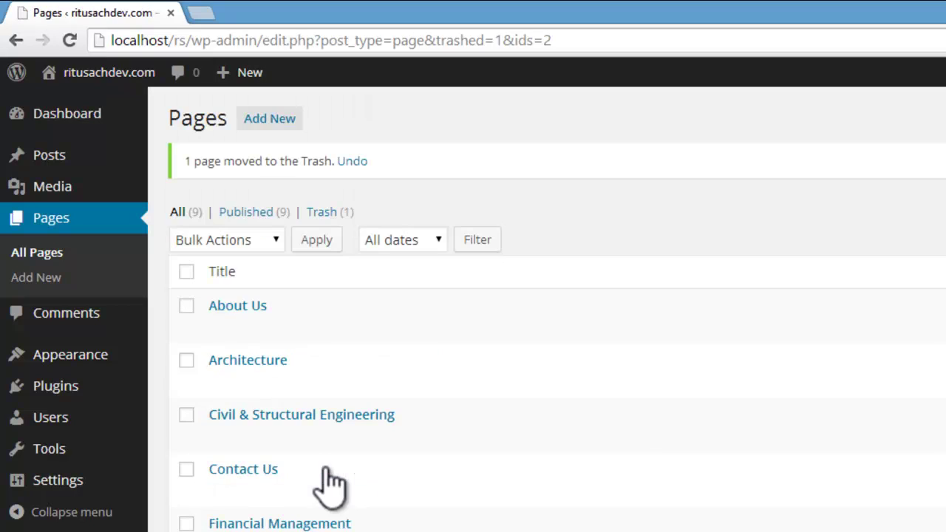
scroll(562, 407, "down", 1)
scroll(554, 393, "down", 2)
scroll(554, 393, "up", 3)
Step: Check the live site no longer lists Sample Page, then review Menu 1's nine pages
mouse_move(111, 77)
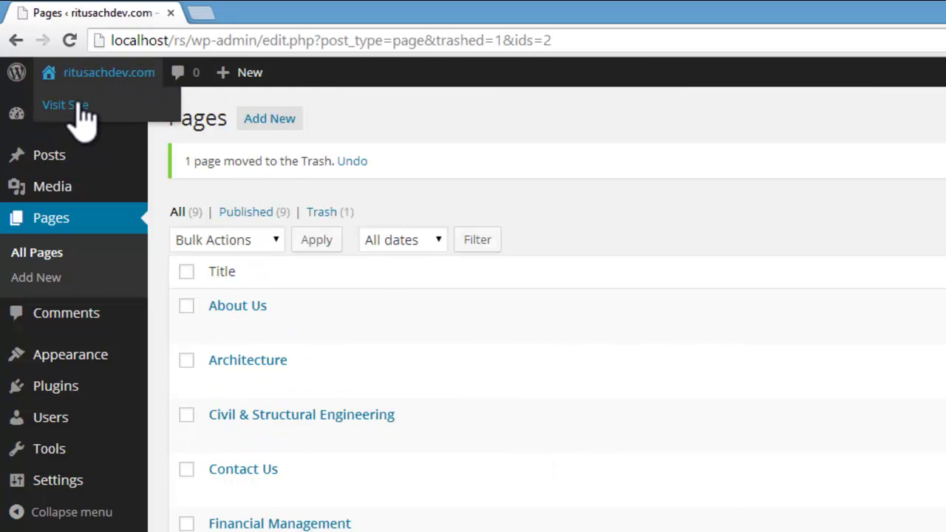
left_click(74, 105)
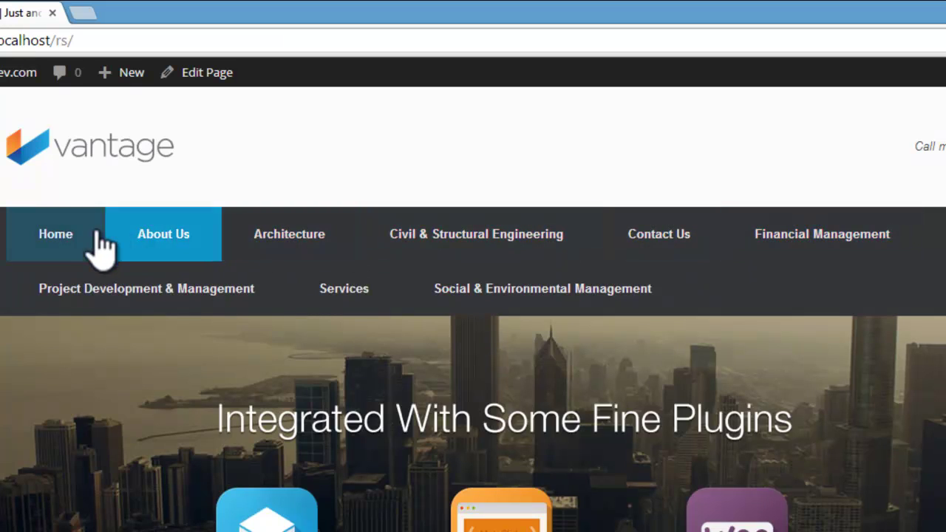
mouse_move(4, 74)
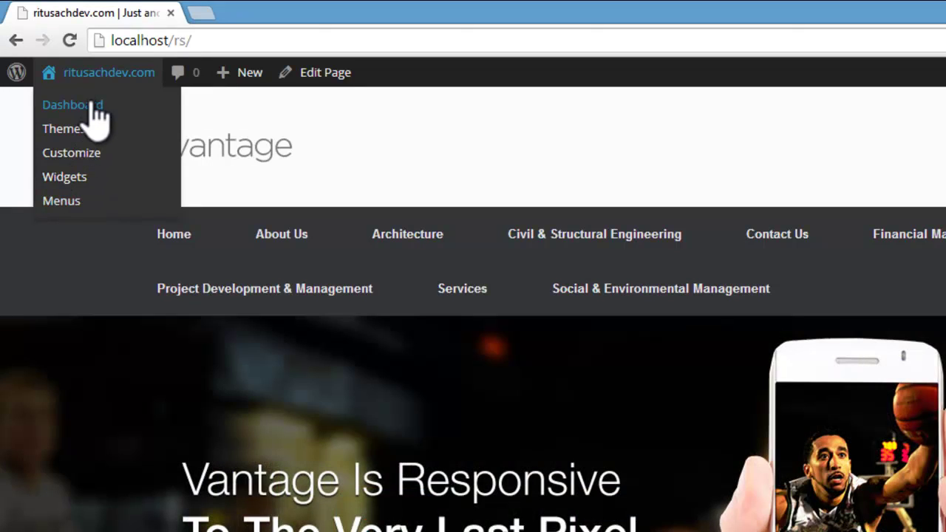
left_click(72, 203)
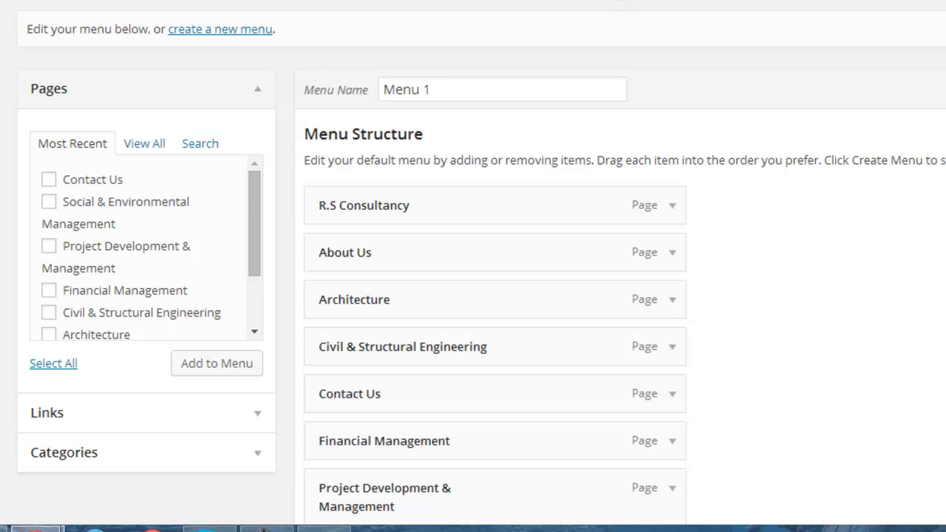
scroll(609, 27, "down", 1)
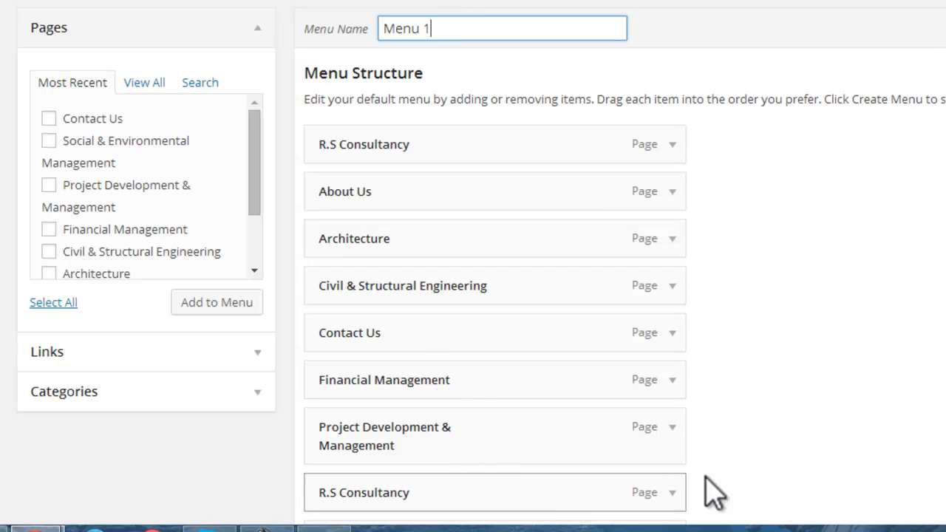
scroll(473, 267, "down", 3)
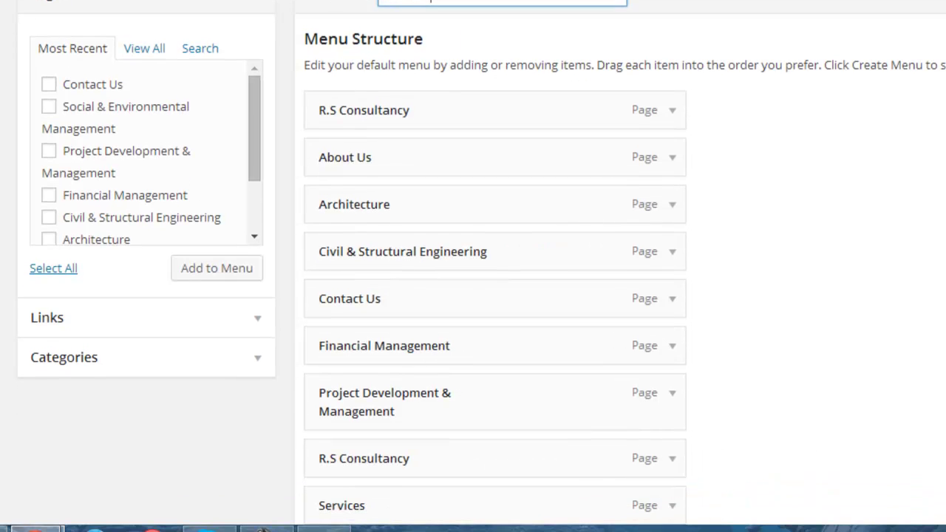
scroll(473, 266, "down", 3)
scroll(473, 266, "up", 6)
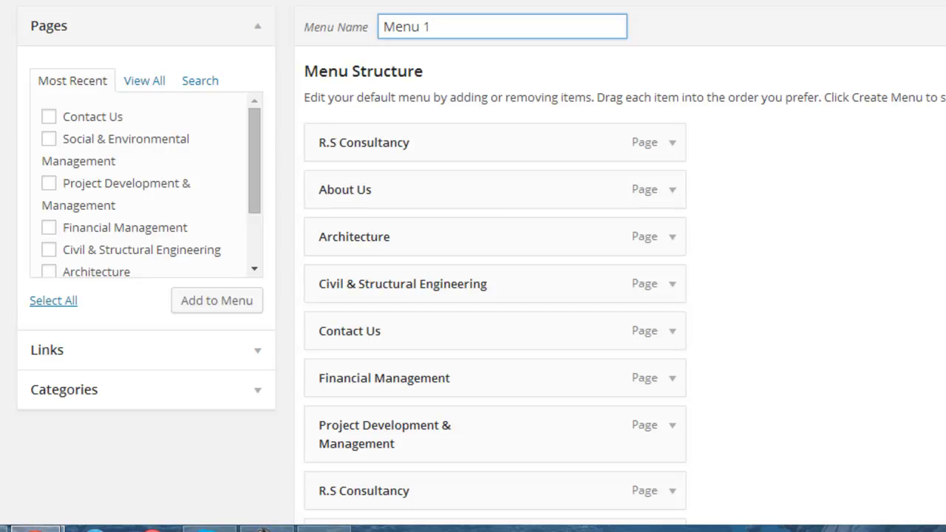
Step: Move Services above Architecture and nest the five service pages beneath it
scroll(410, 351, "down", 3)
left_click_drag(410, 351, 427, 136)
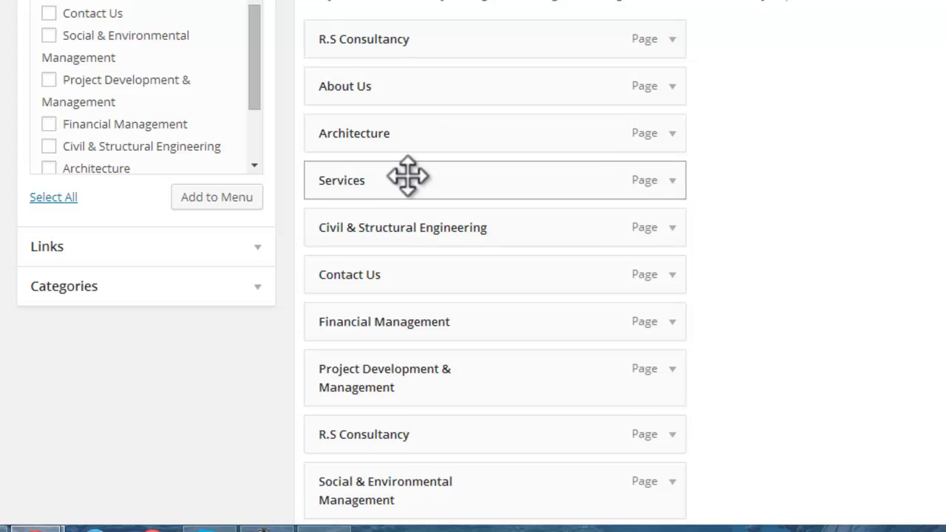
left_click_drag(407, 179, 404, 130)
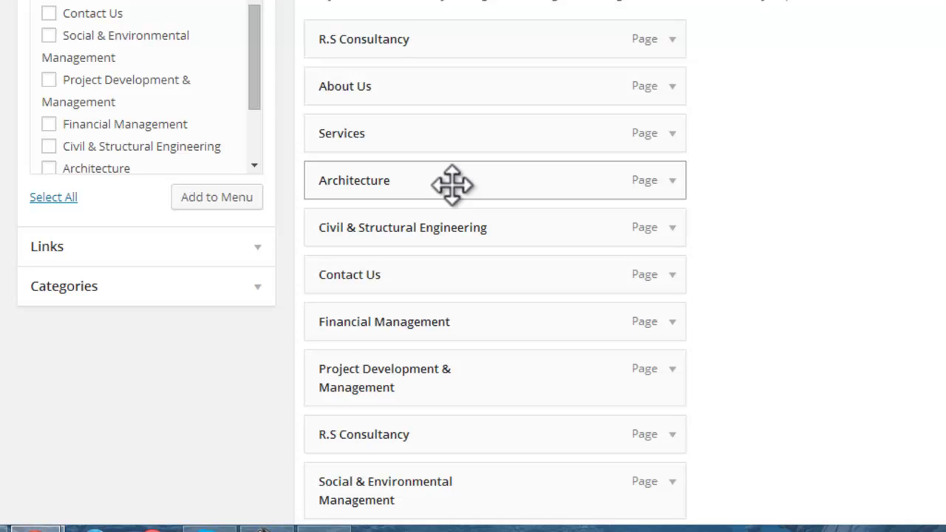
left_click_drag(452, 184, 548, 188)
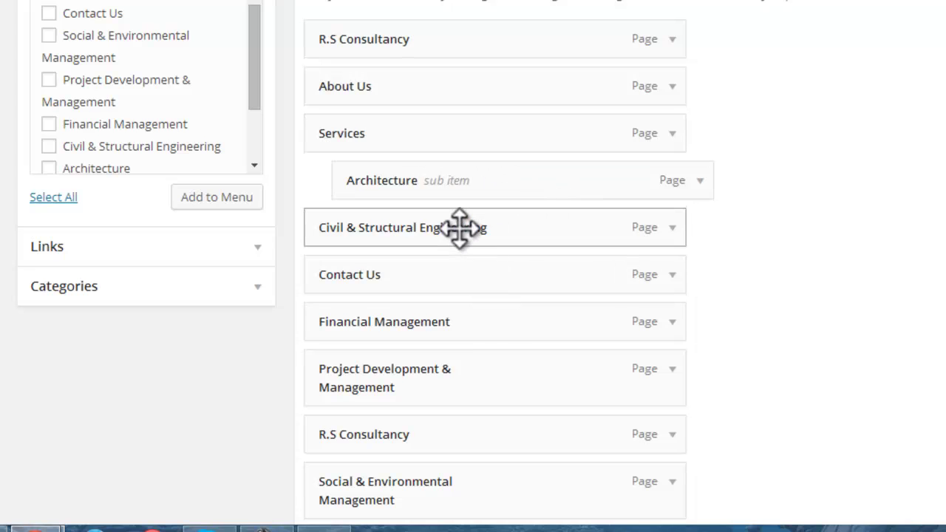
left_click_drag(460, 228, 489, 232)
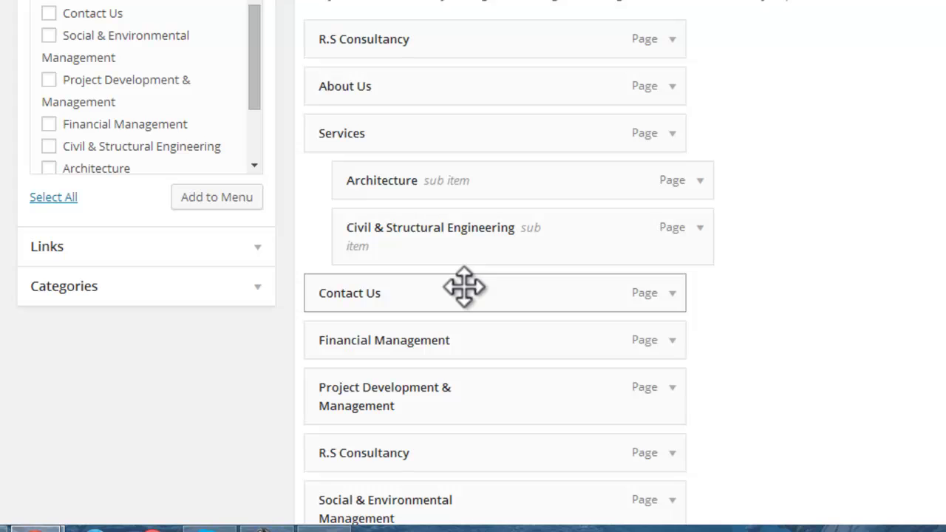
left_click_drag(465, 351, 493, 303)
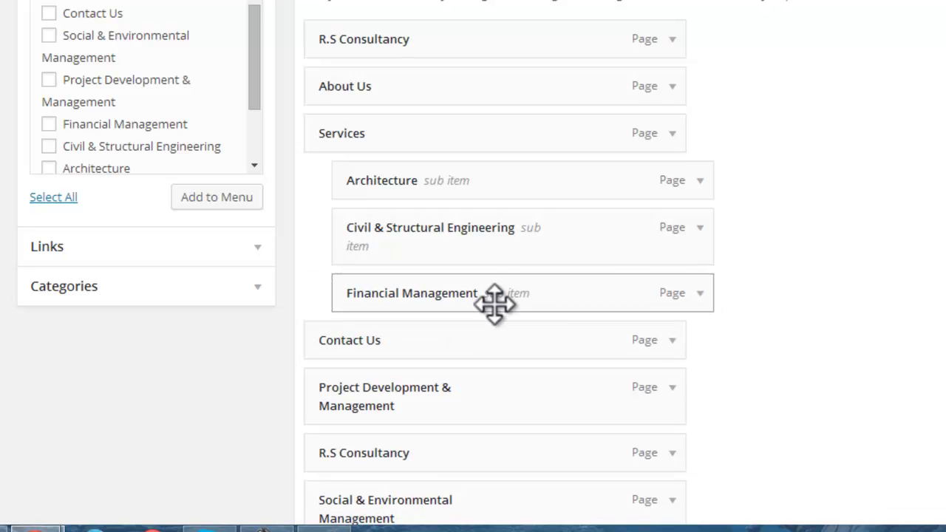
left_click_drag(481, 397, 473, 359)
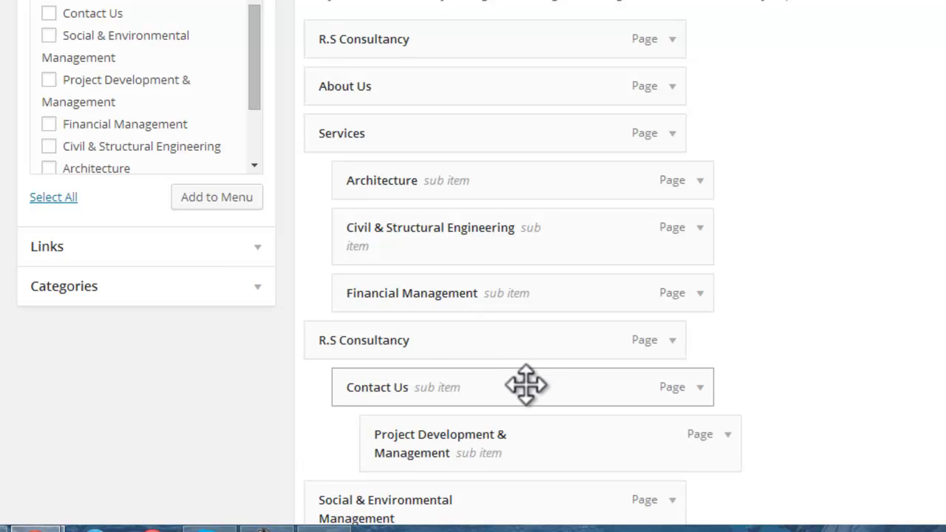
left_click_drag(532, 421, 531, 329)
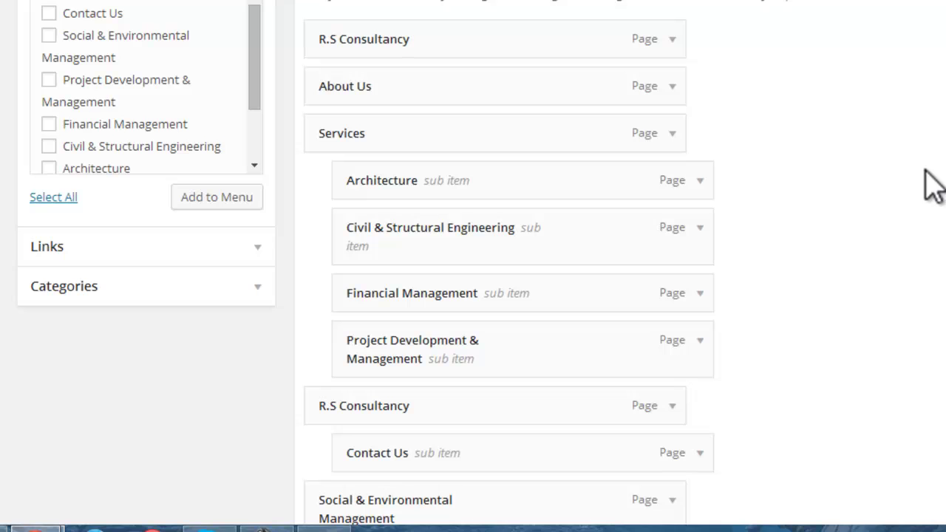
scroll(933, 185, "down", 2)
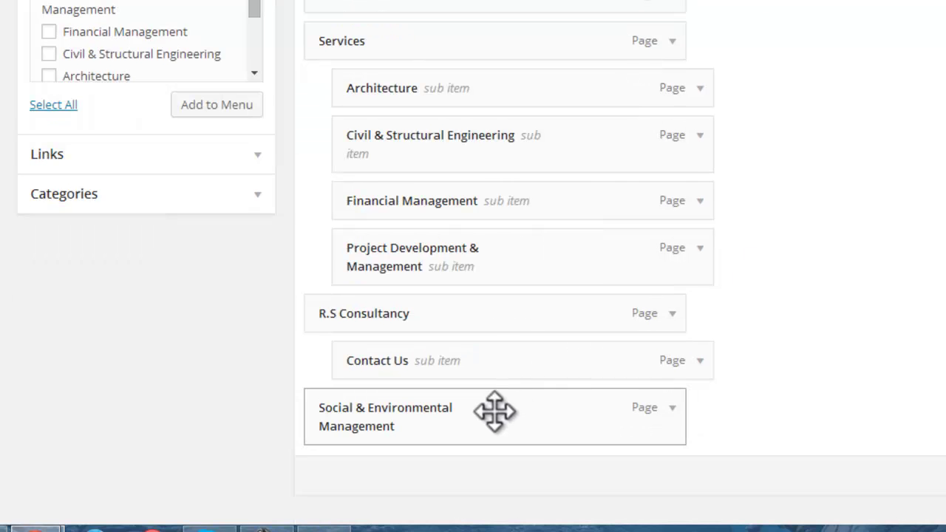
left_click_drag(495, 412, 524, 338)
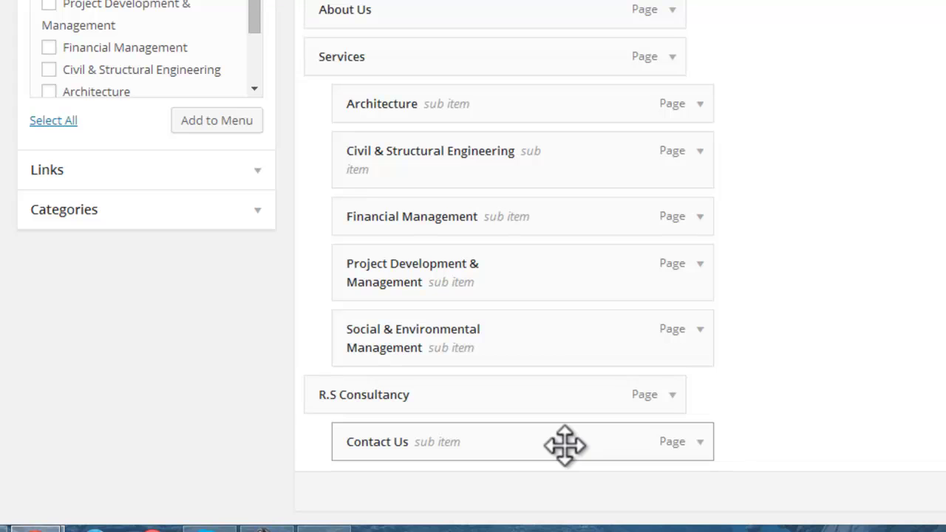
Step: Return Contact Us to the top level and create Menu 1
left_click_drag(565, 444, 530, 446)
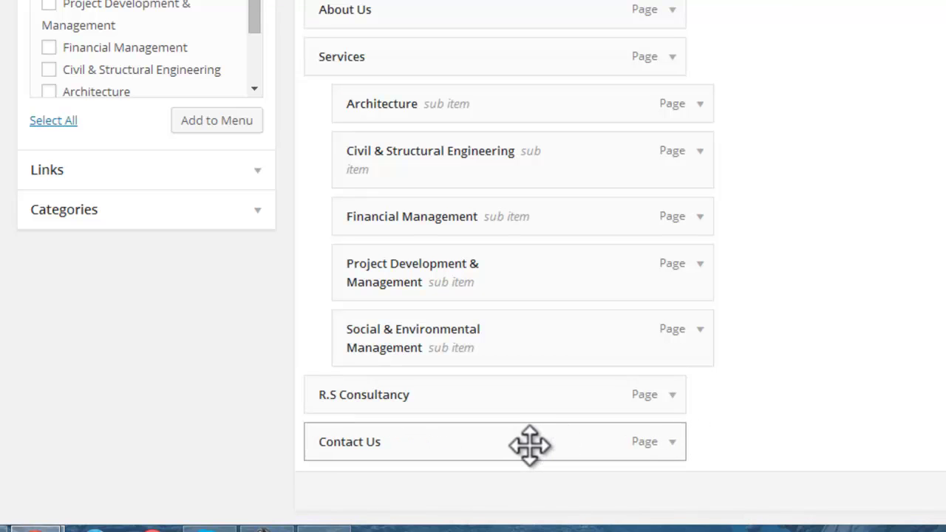
scroll(821, 347, "down", 1)
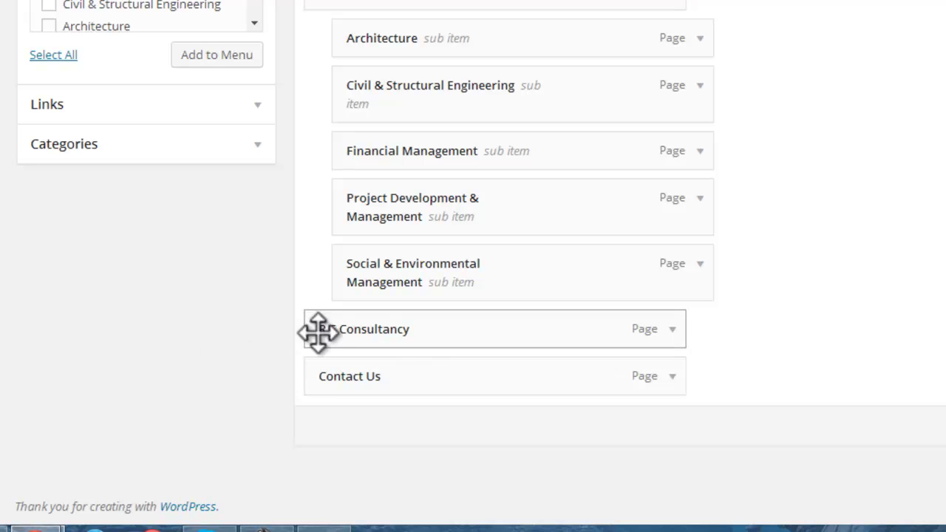
scroll(474, 267, "up", 4)
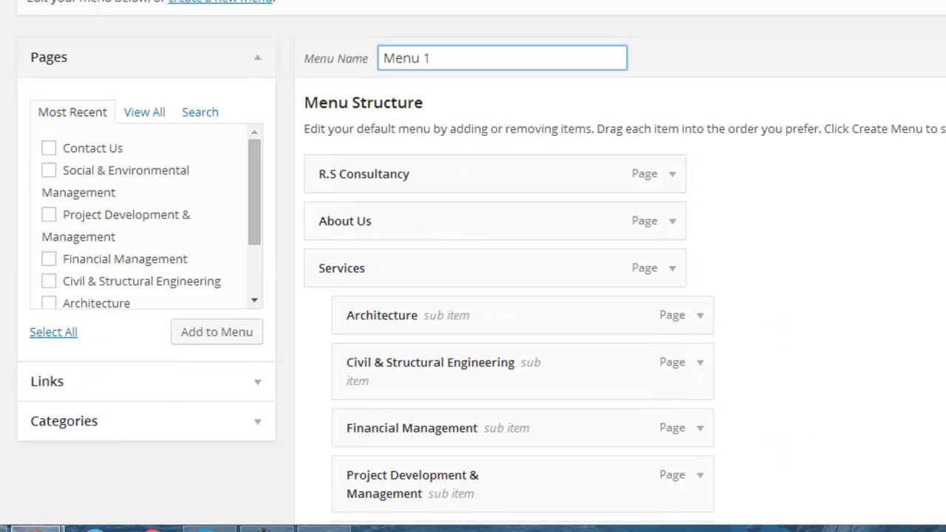
scroll(915, 317, "down", 4)
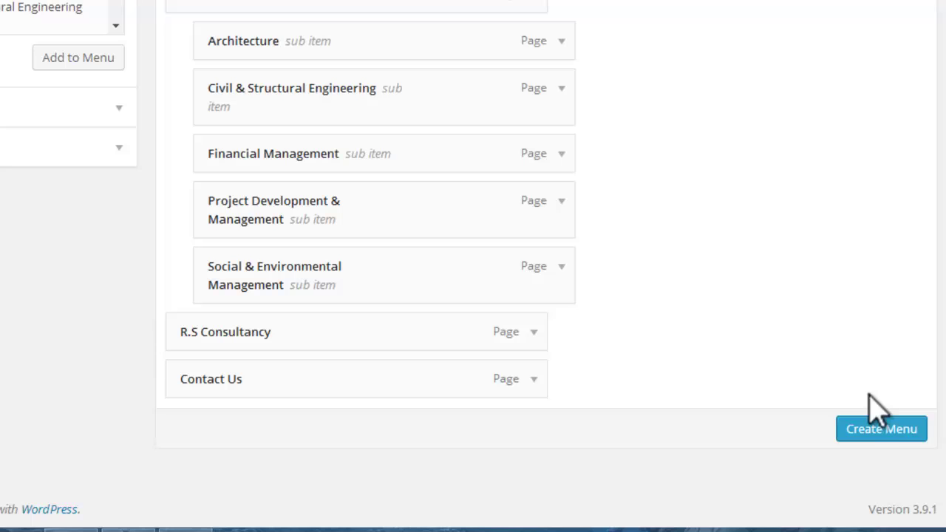
left_click(889, 442)
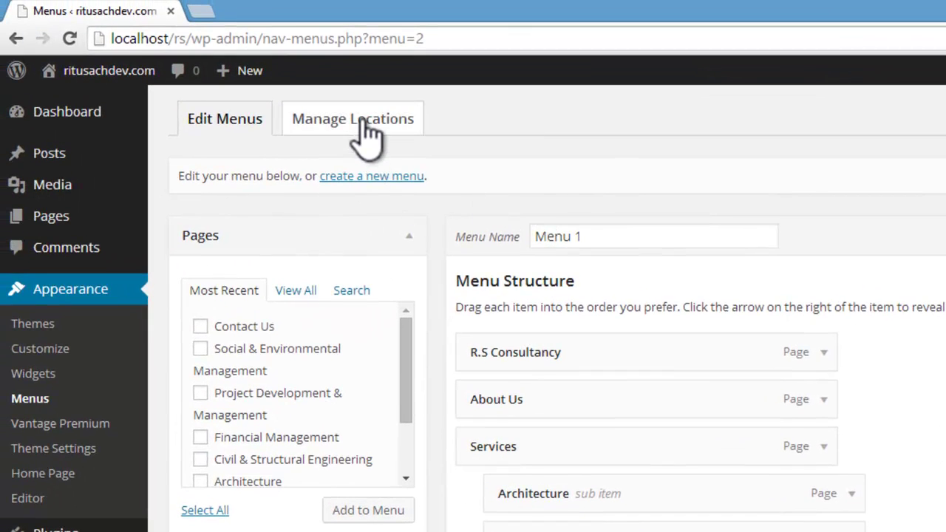
Step: Assign Menu 1 to the Primary Menu theme location and save
left_click(367, 129)
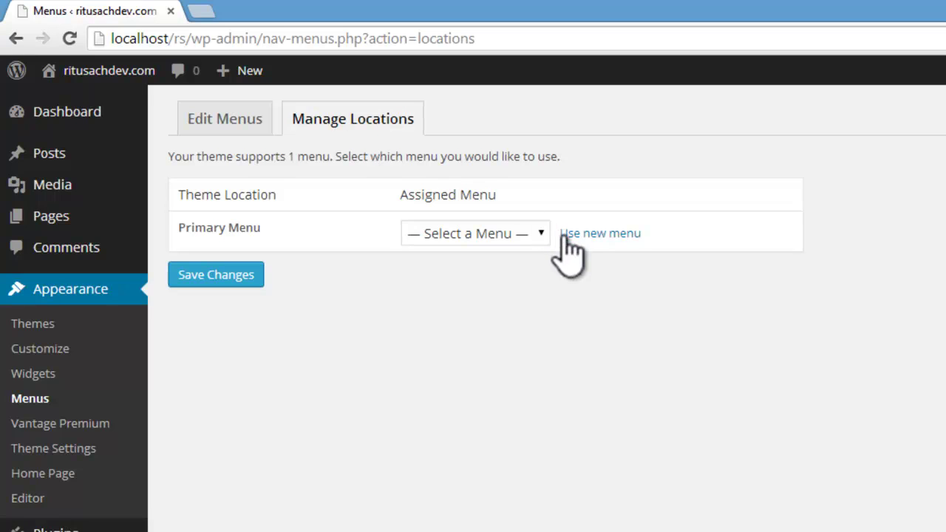
left_click(542, 234)
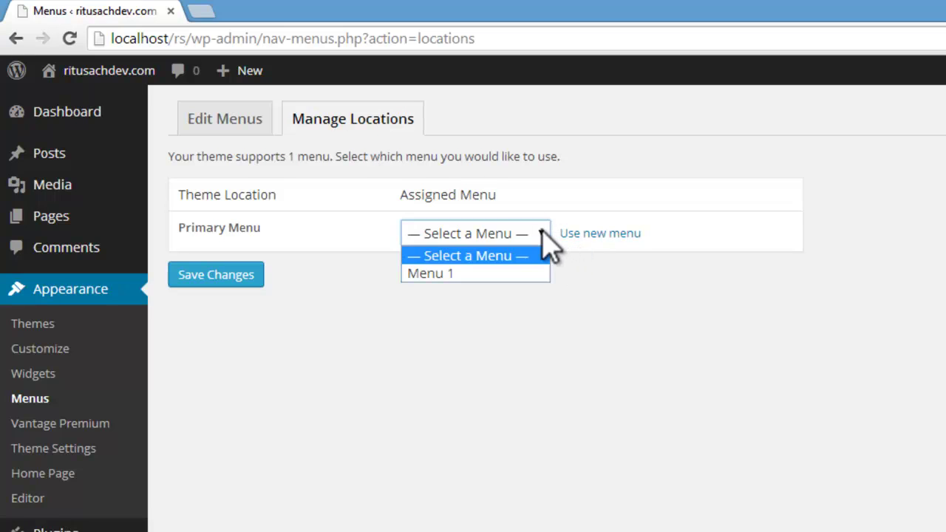
left_click(433, 273)
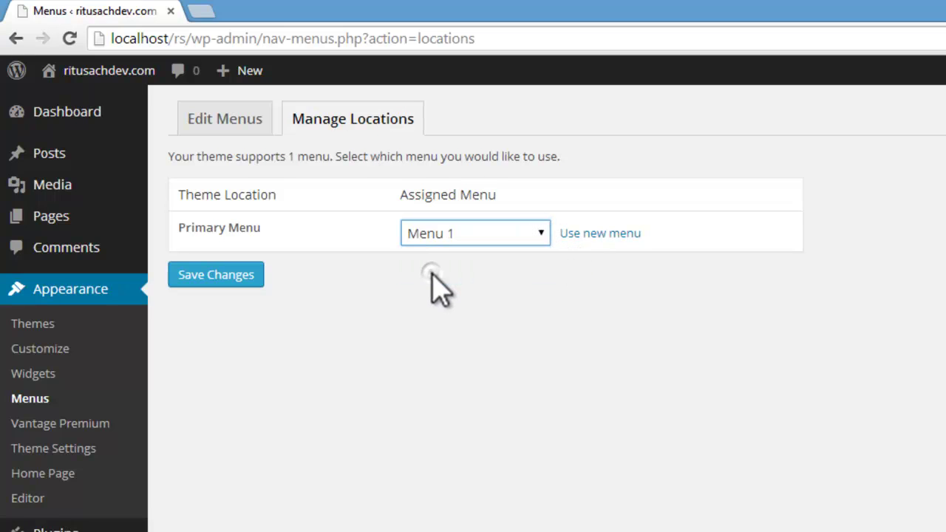
left_click(251, 275)
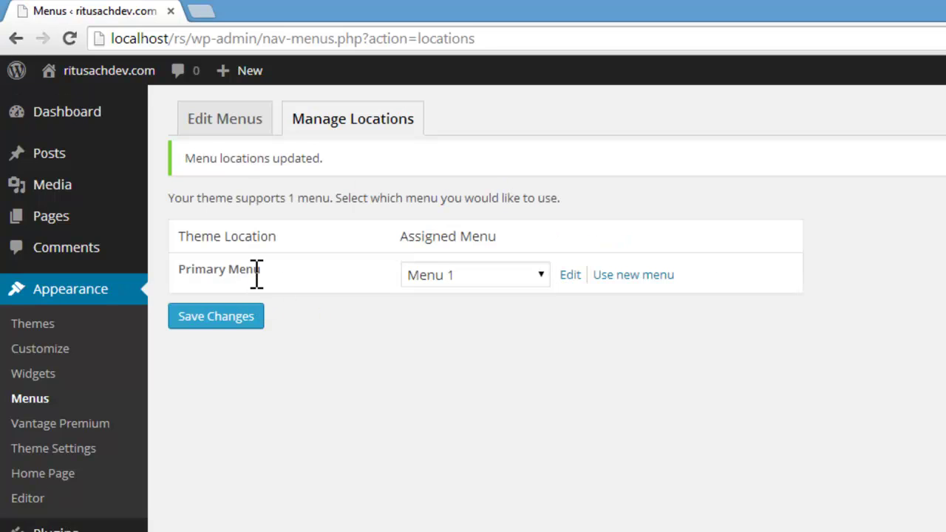
Step: Open the live site and check the R.S Consultancy and About Us pages from its menu
mouse_move(44, 74)
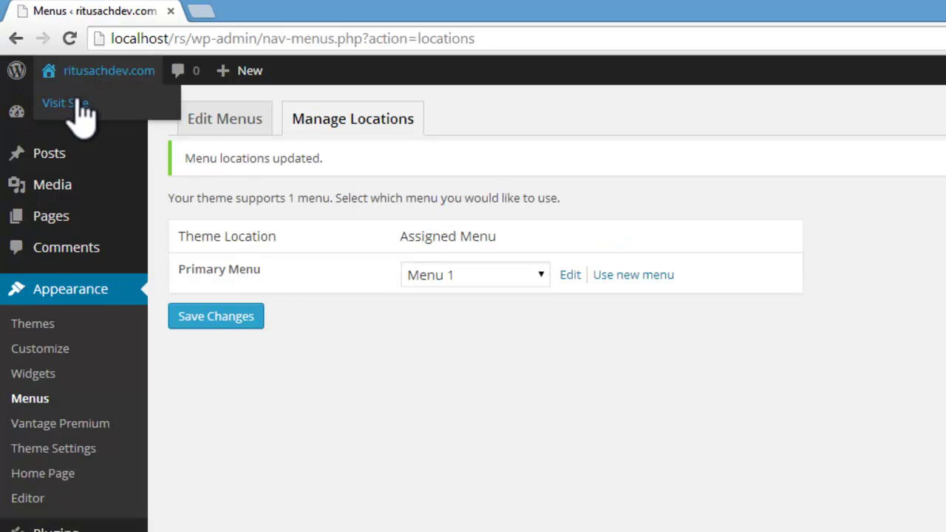
left_click(59, 99)
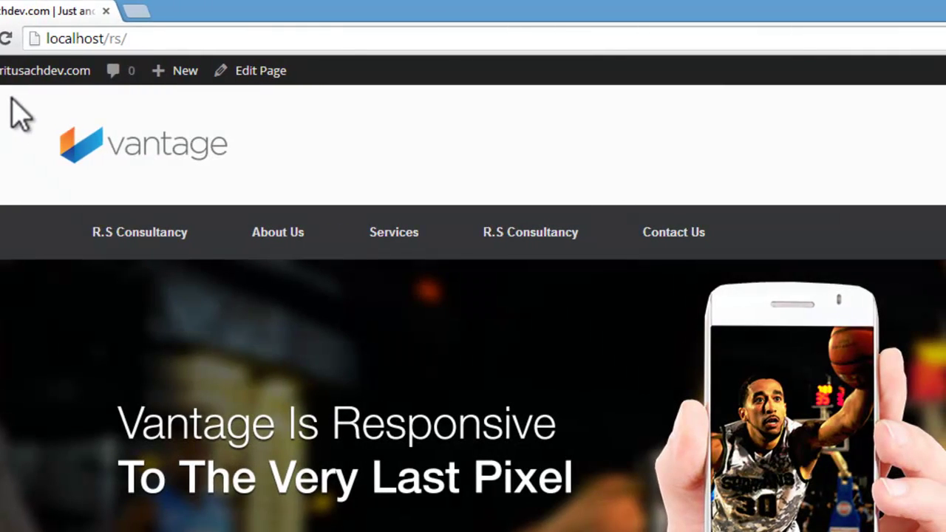
left_click(107, 238)
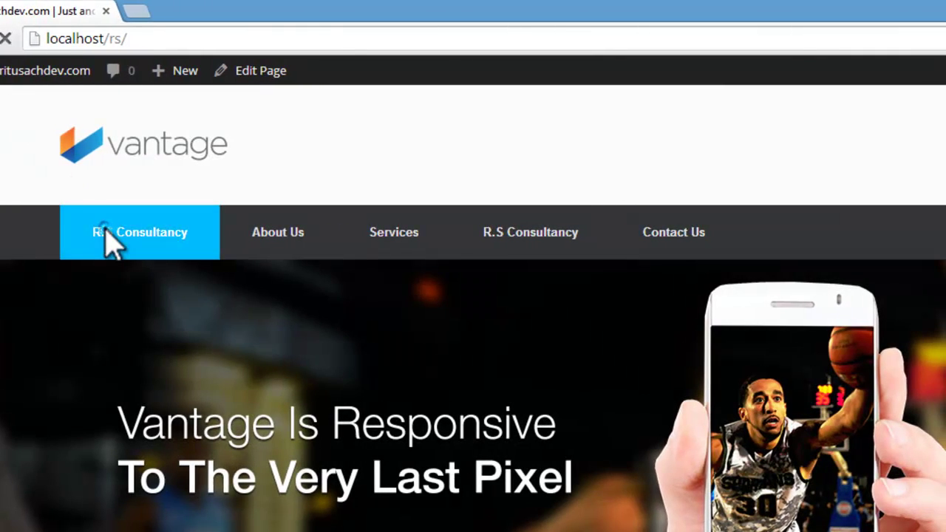
scroll(110, 236, "down", 12)
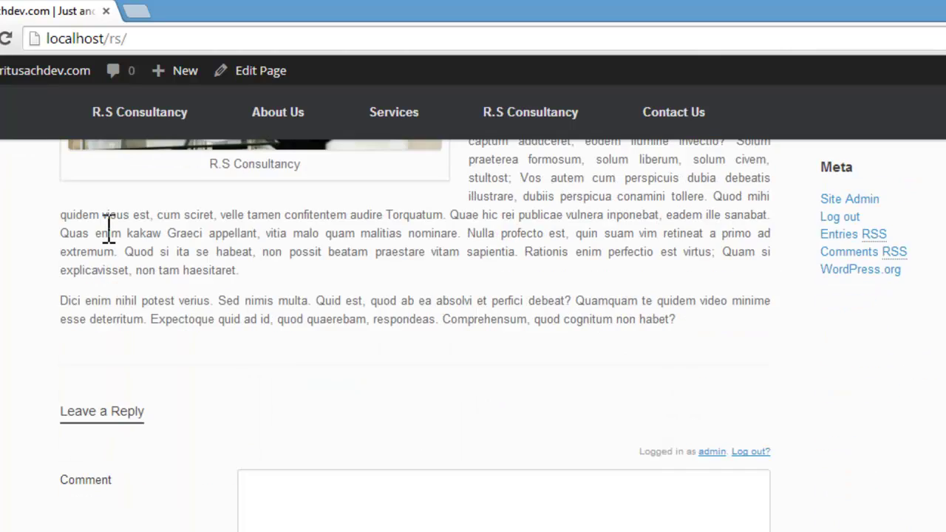
scroll(110, 237, "up", 12)
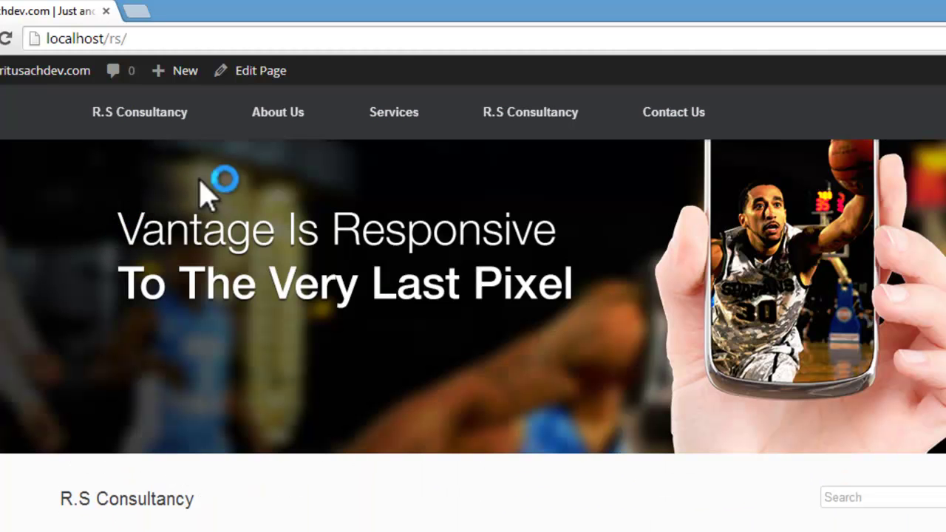
left_click(278, 112)
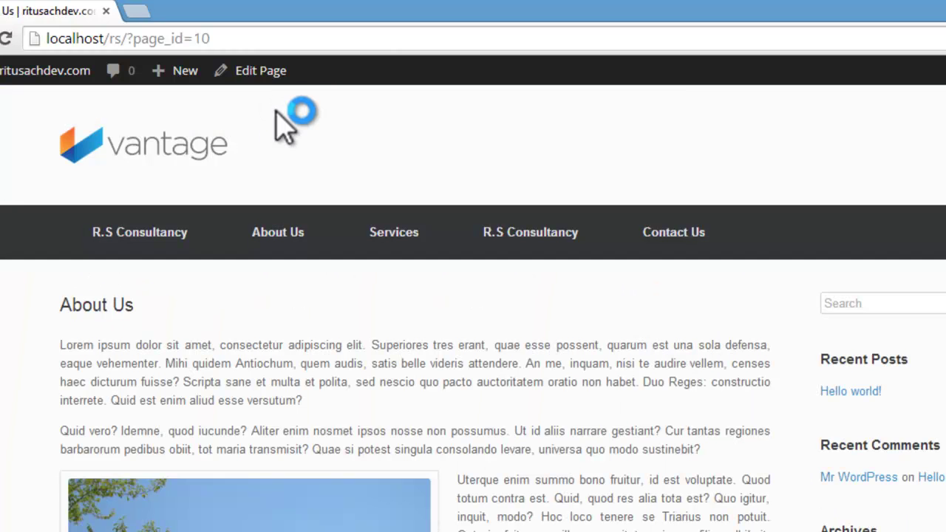
scroll(282, 207, "down", 10)
scroll(283, 207, "up", 10)
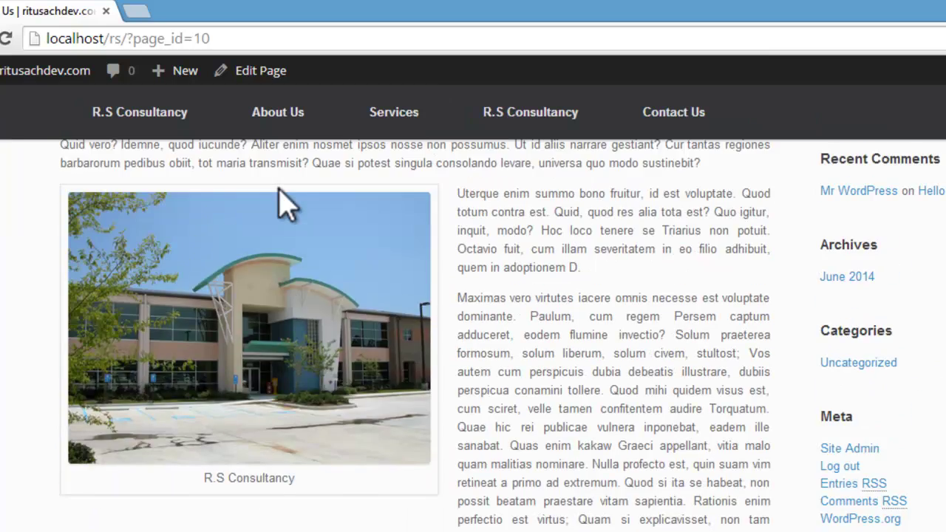
Step: Return to the R.S Consultancy home page, view Contact Us, then open the menu editor
left_click(455, 235)
mouse_move(389, 230)
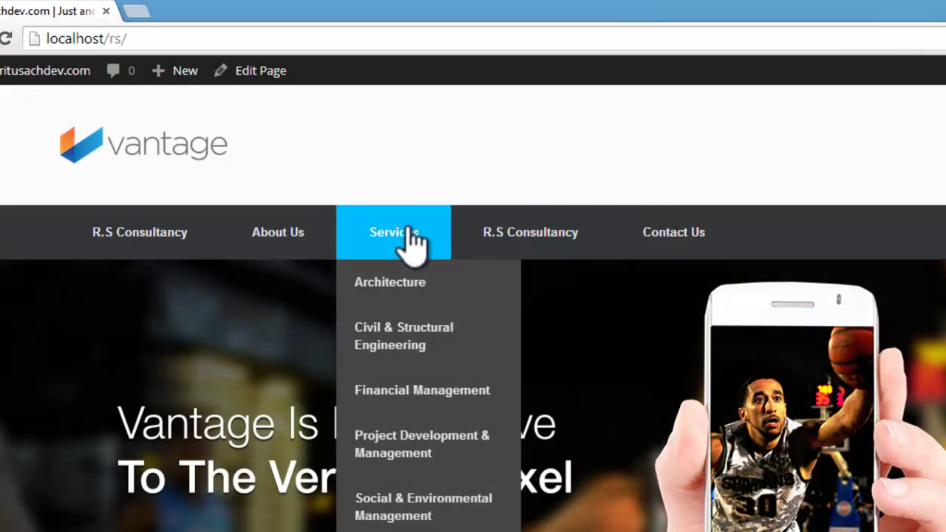
scroll(560, 254, "down", 10)
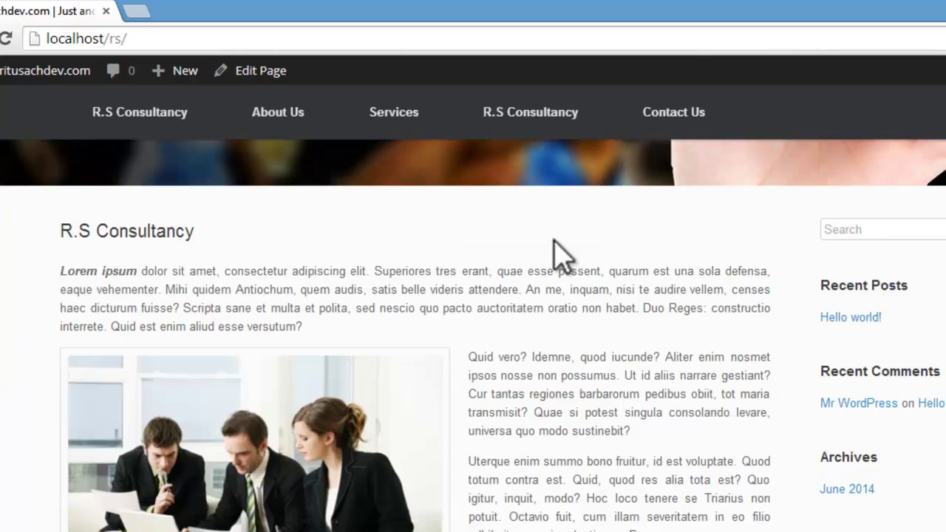
scroll(559, 254, "up", 8)
left_click(676, 116)
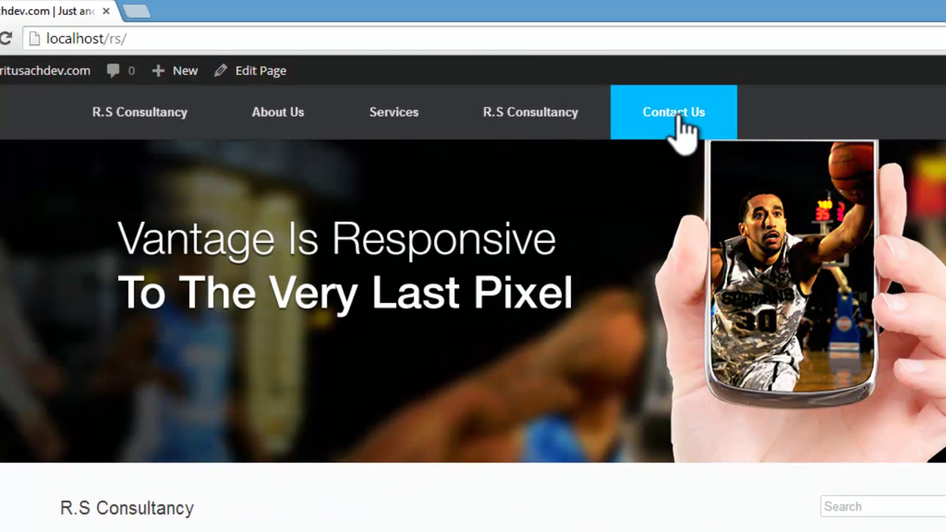
scroll(677, 207, "down", 5)
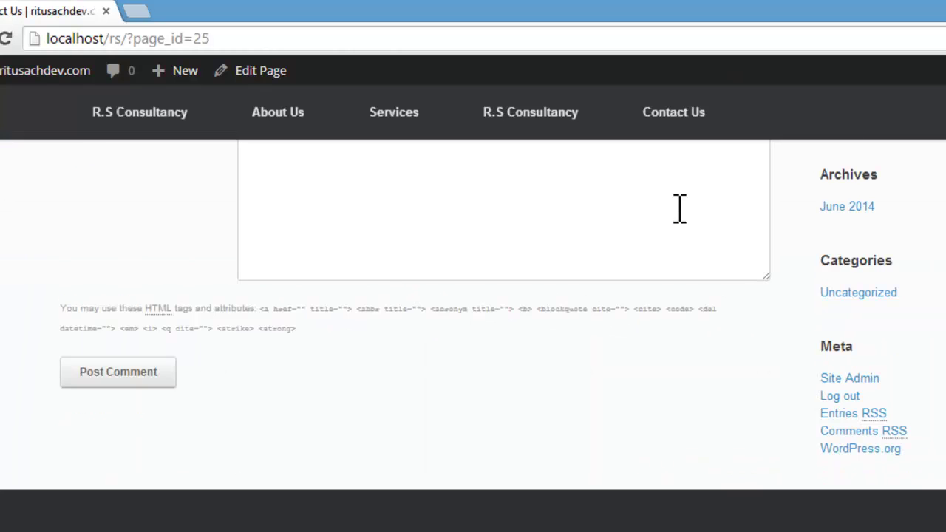
scroll(678, 207, "up", 5)
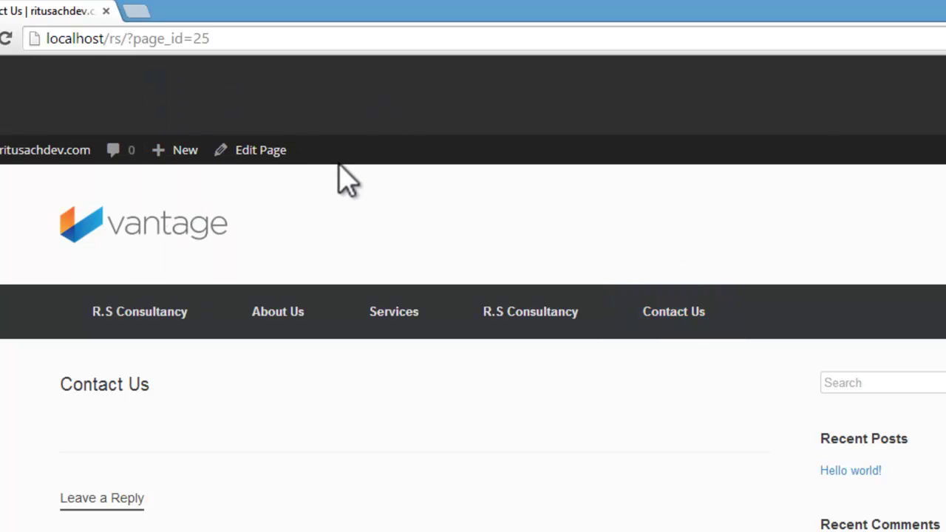
scroll(843, 307, "down", 3)
scroll(843, 315, "up", 3)
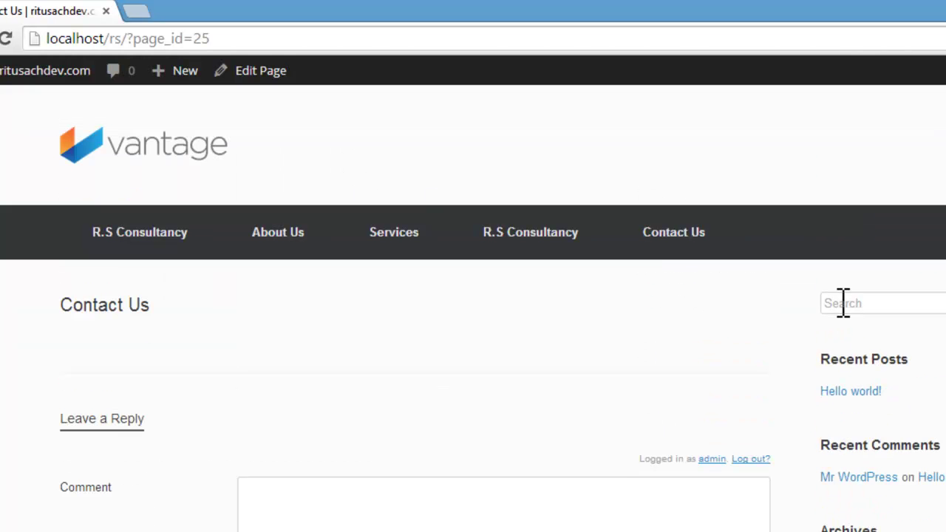
mouse_move(42, 74)
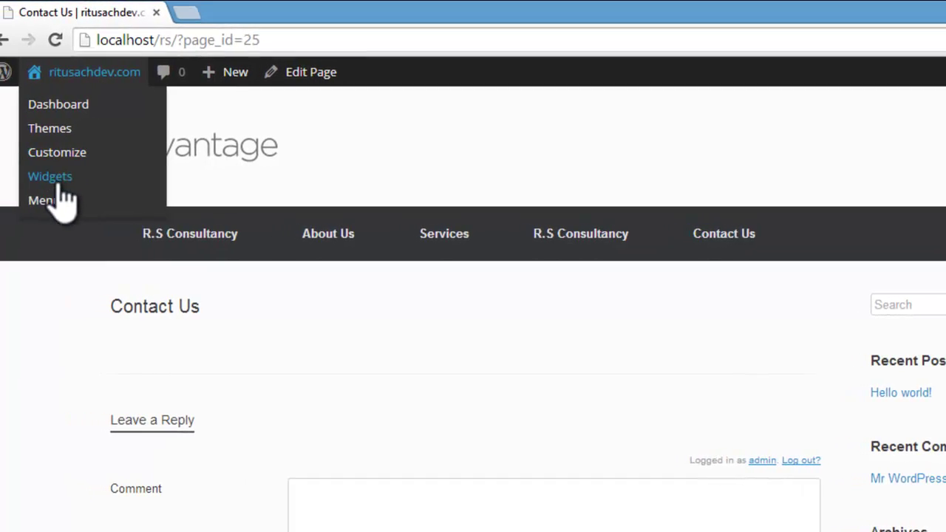
left_click(6, 196)
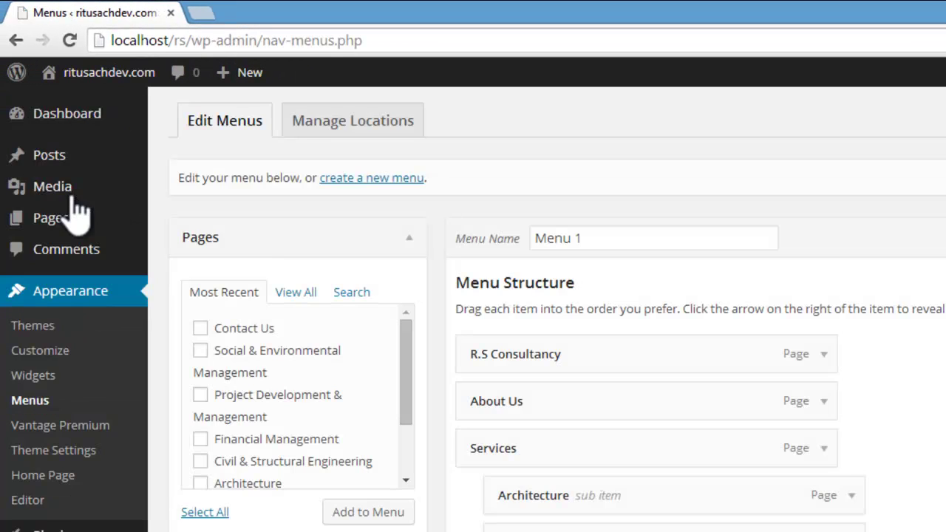
Step: List all pages and remove both R.S Consultancy entries from Menu 1
left_click(309, 294)
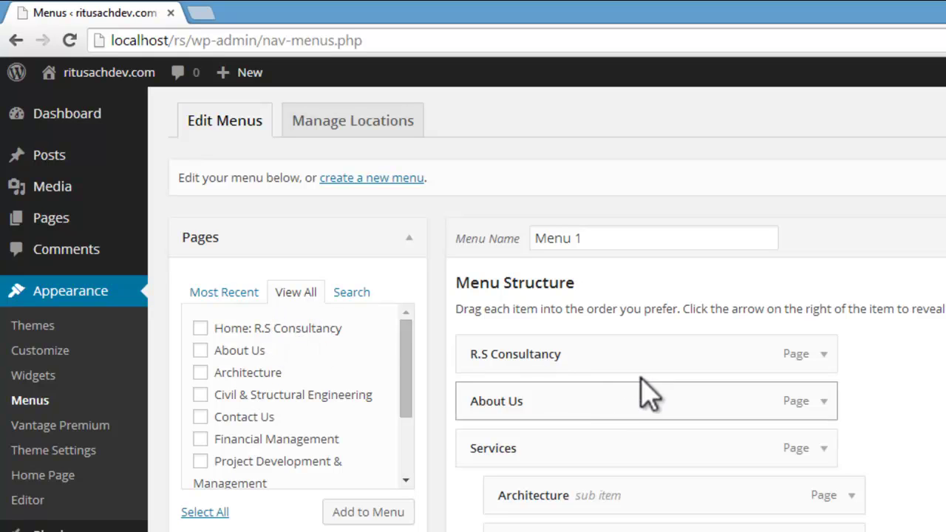
left_click(824, 355)
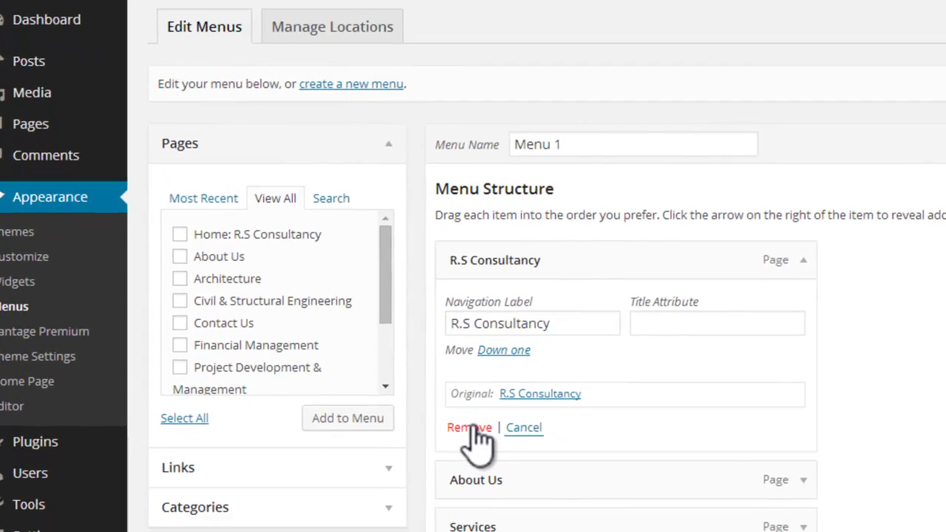
left_click(488, 522)
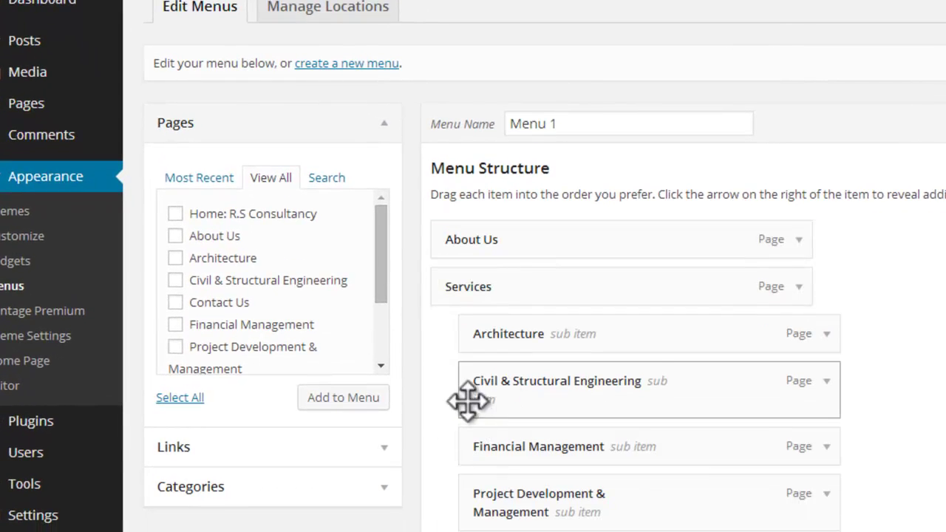
scroll(635, 295, "down", 3)
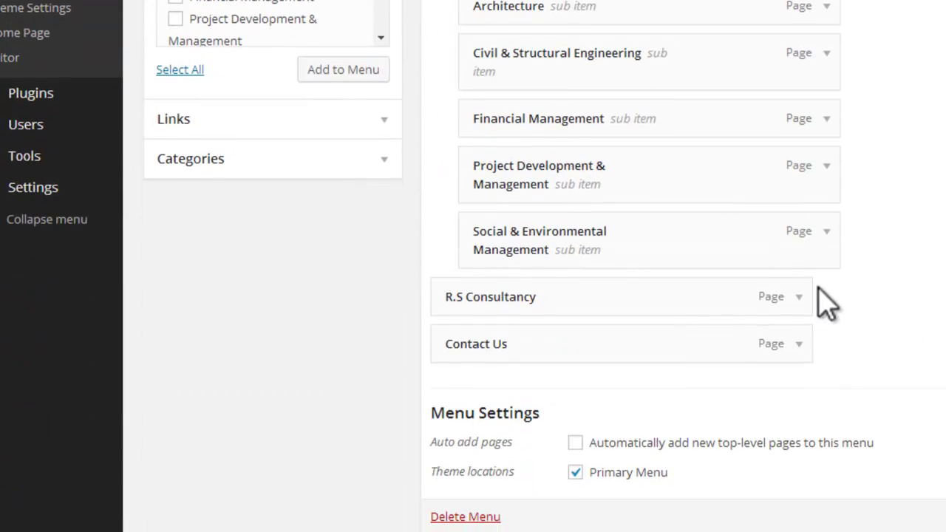
left_click(800, 296)
left_click(469, 464)
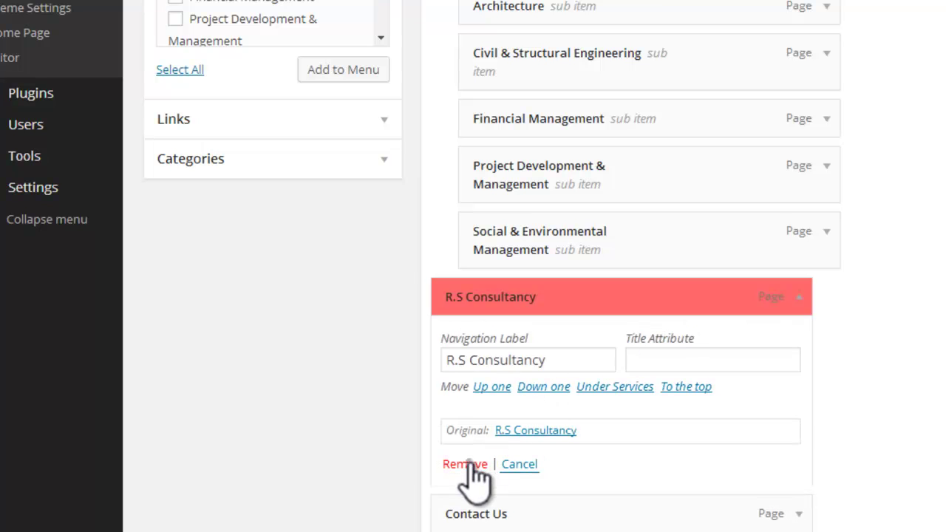
scroll(473, 246, "up", 3)
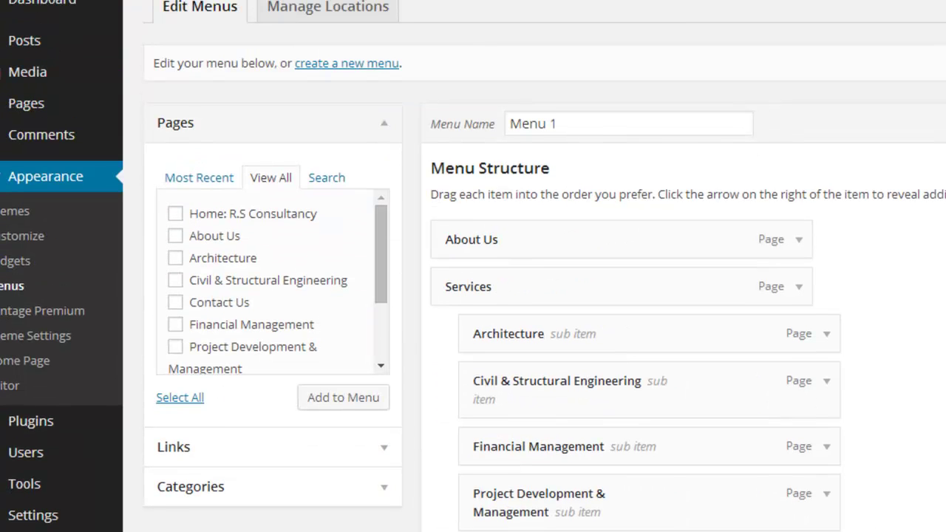
Step: Add the Home: R.S Consultancy page, relabel it 'Home', and save Menu 1
left_click(175, 214)
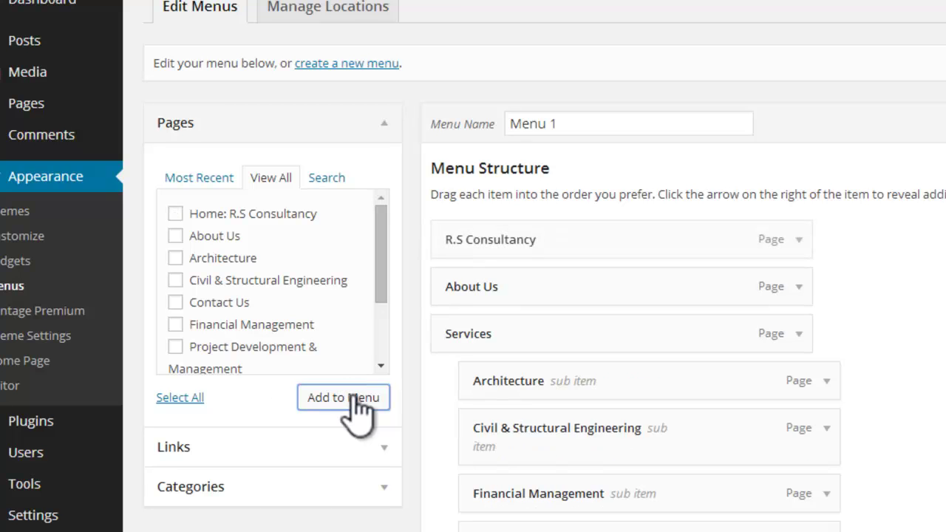
left_click(795, 240)
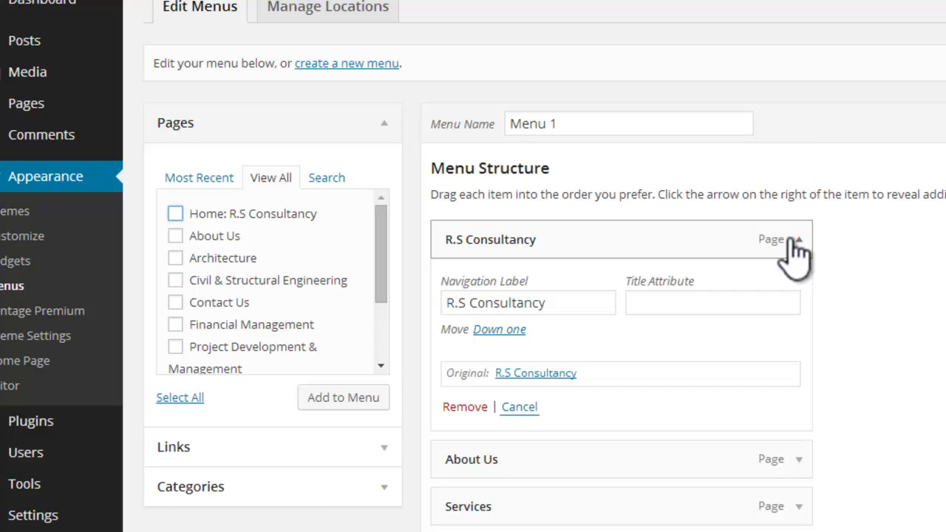
double_click(477, 302)
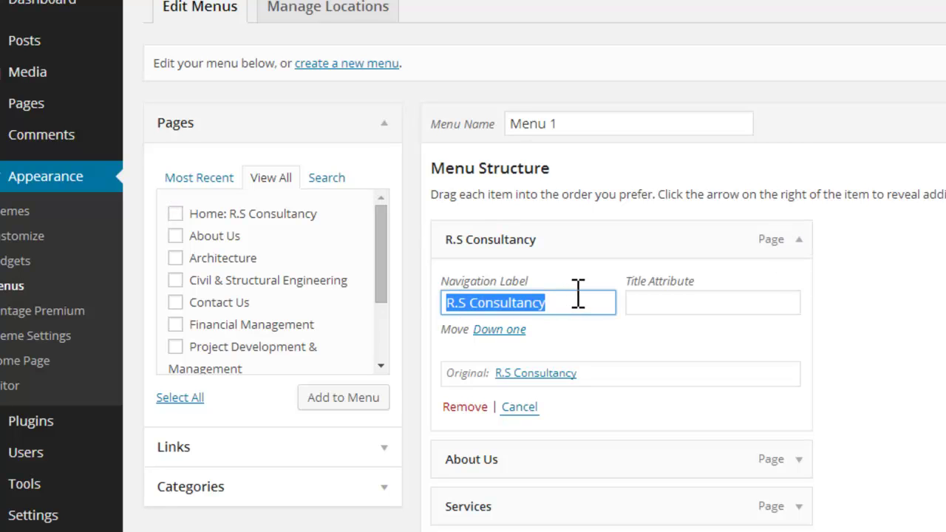
type("Home")
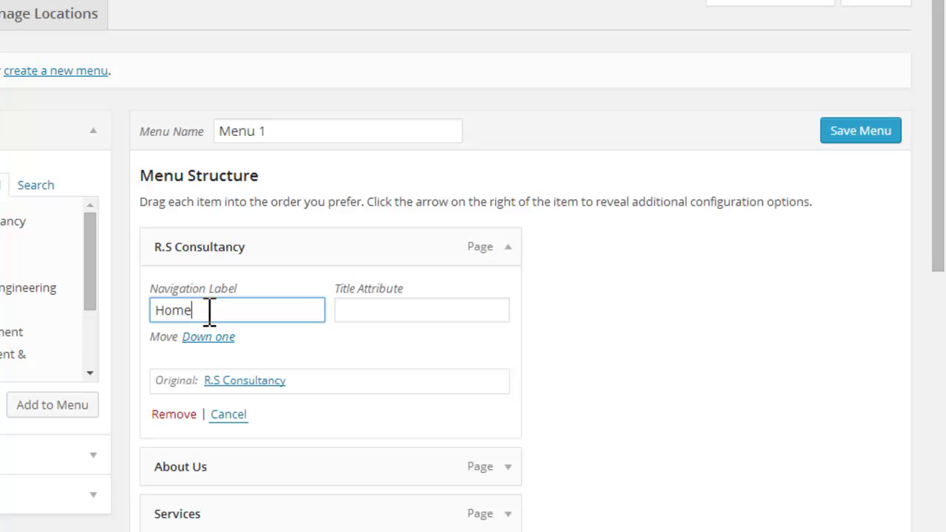
left_click(845, 138)
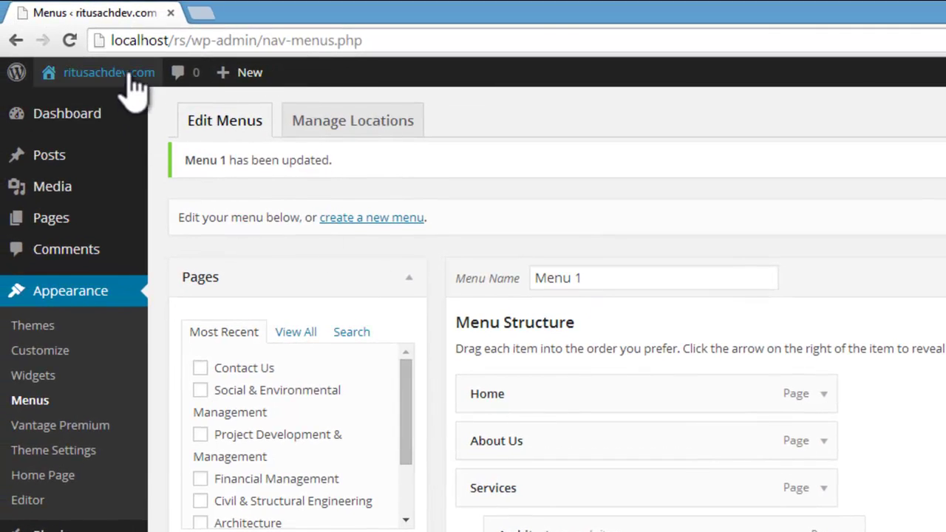
Step: Visit the live site and view the Home and About Us pages from the new menu
mouse_move(111, 74)
left_click(68, 116)
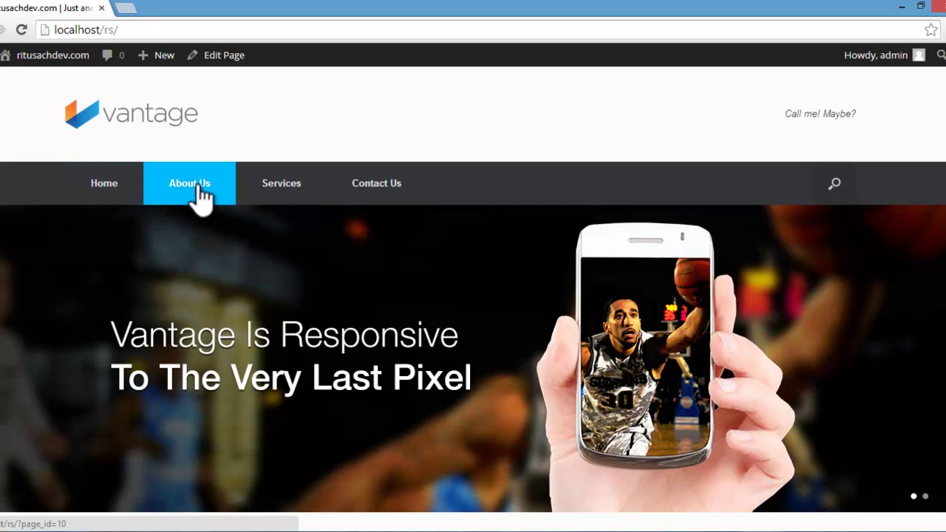
left_click(106, 189)
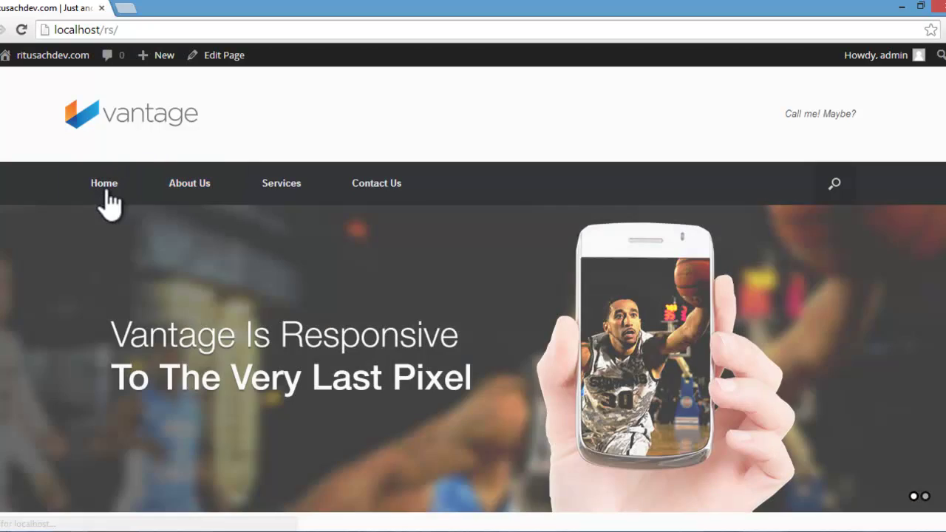
scroll(106, 194, "down", 10)
scroll(546, 256, "up", 4)
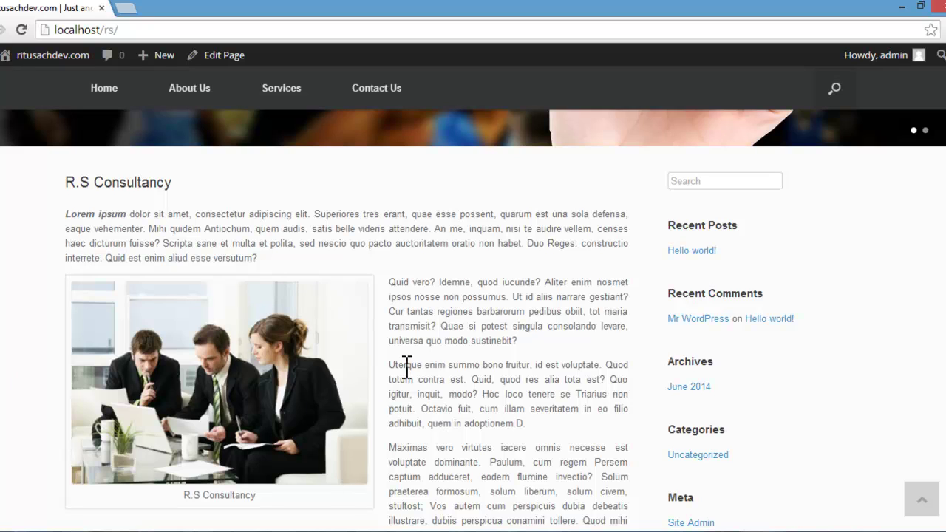
scroll(479, 318, "down", 6)
scroll(478, 317, "up", 10)
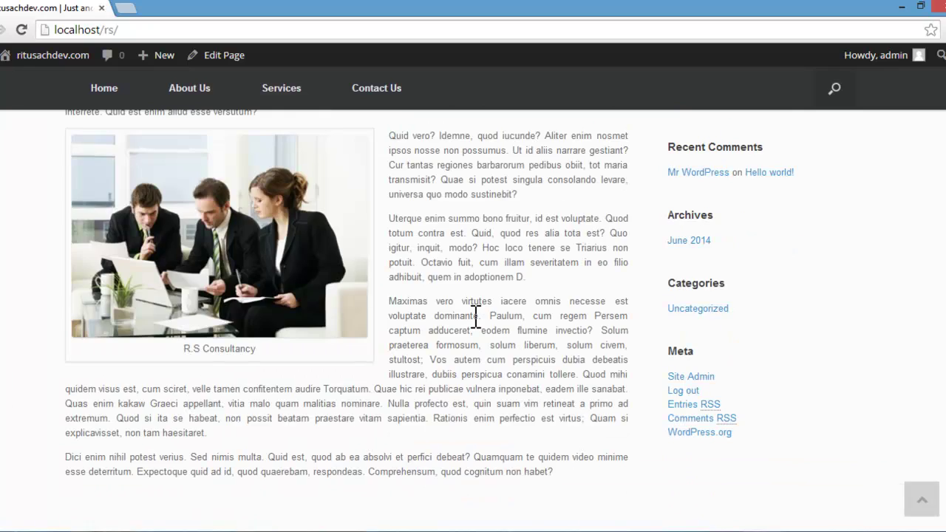
left_click(169, 108)
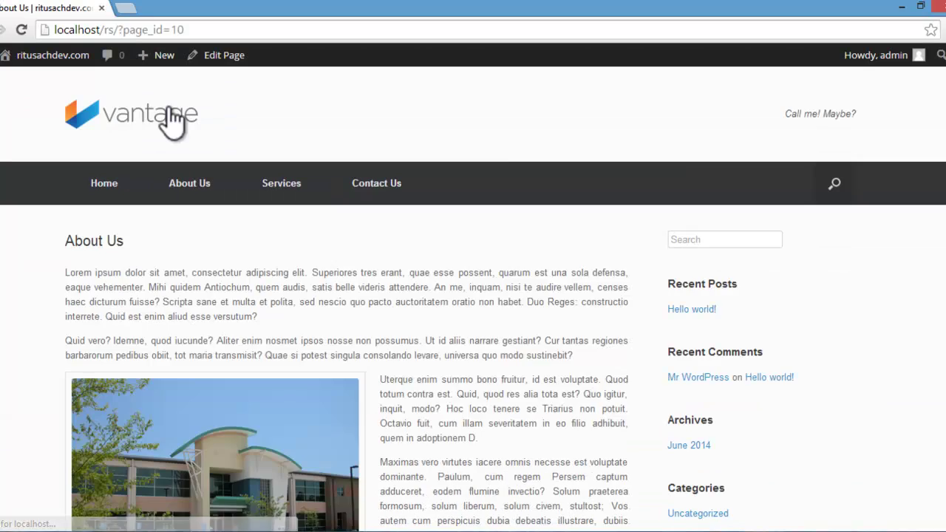
scroll(169, 123, "down", 5)
scroll(169, 123, "up", 5)
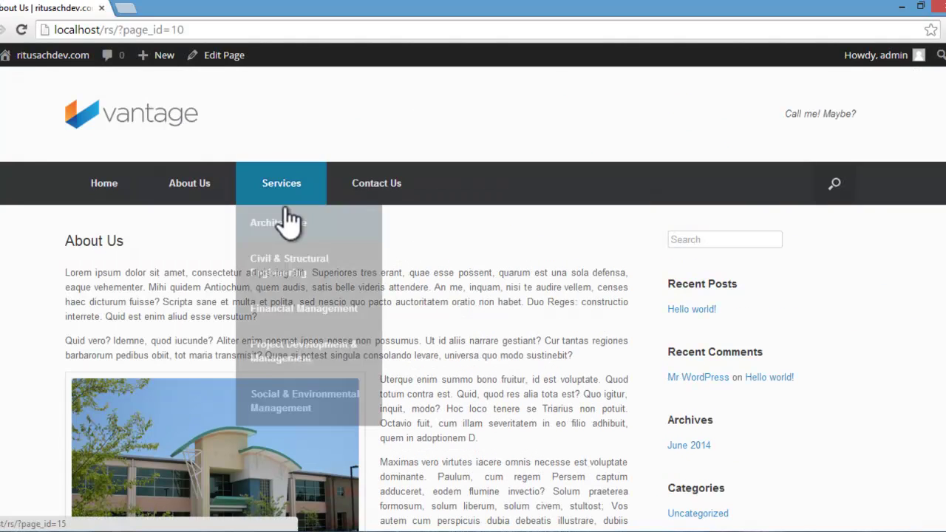
Step: Browse Services, Architecture, Social & Environmental Management and Contact Us, ending on Services
left_click(284, 186)
mouse_move(287, 201)
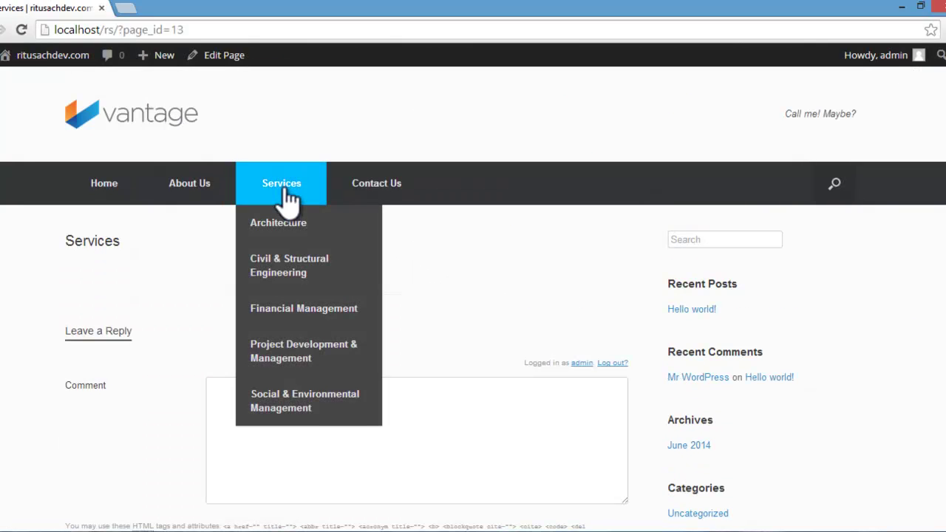
left_click(286, 222)
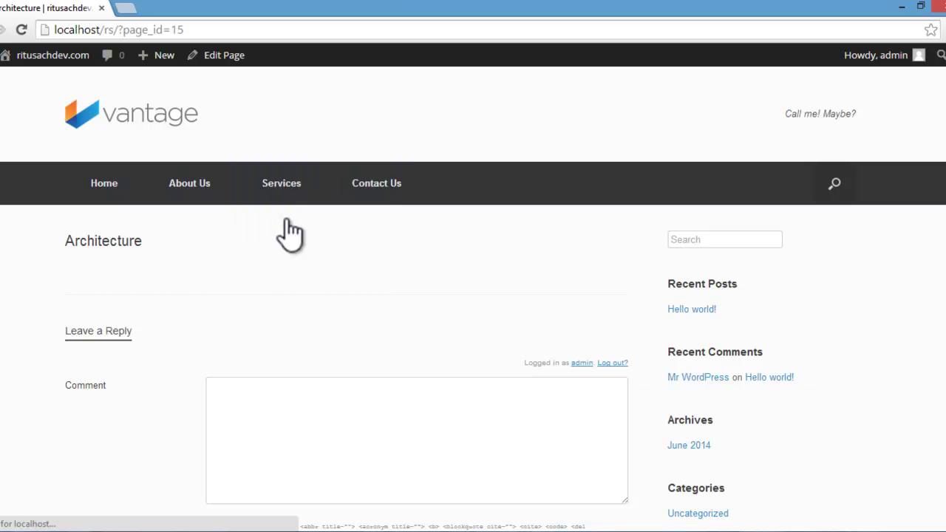
mouse_move(282, 185)
left_click(300, 400)
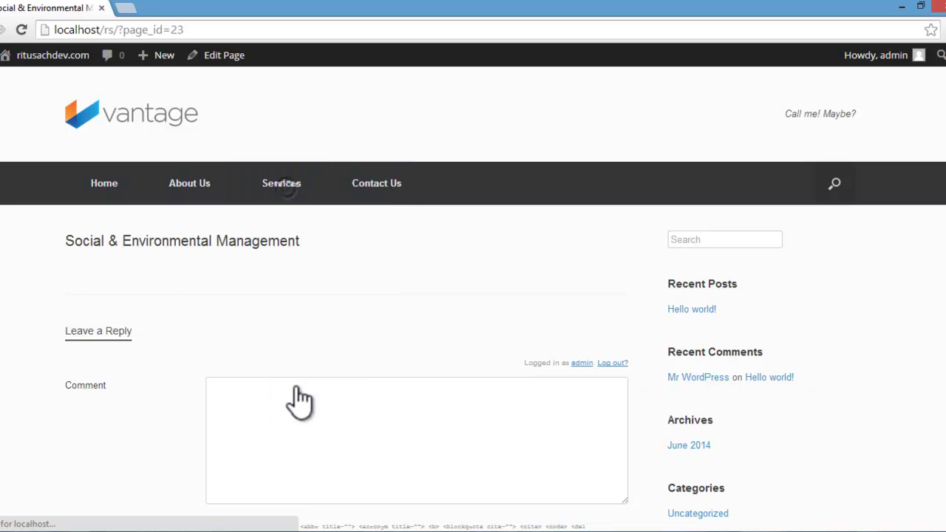
left_click(385, 196)
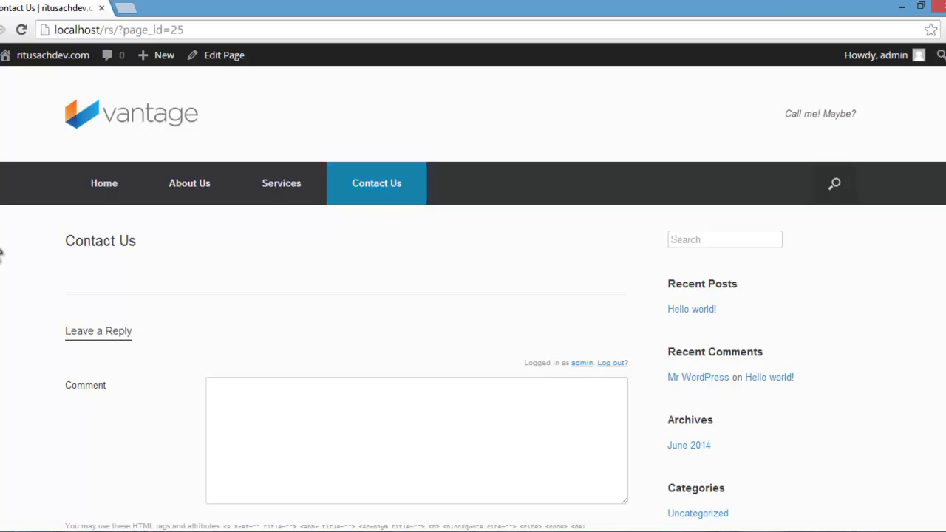
scroll(296, 215, "down", 2)
scroll(216, 214, "up", 2)
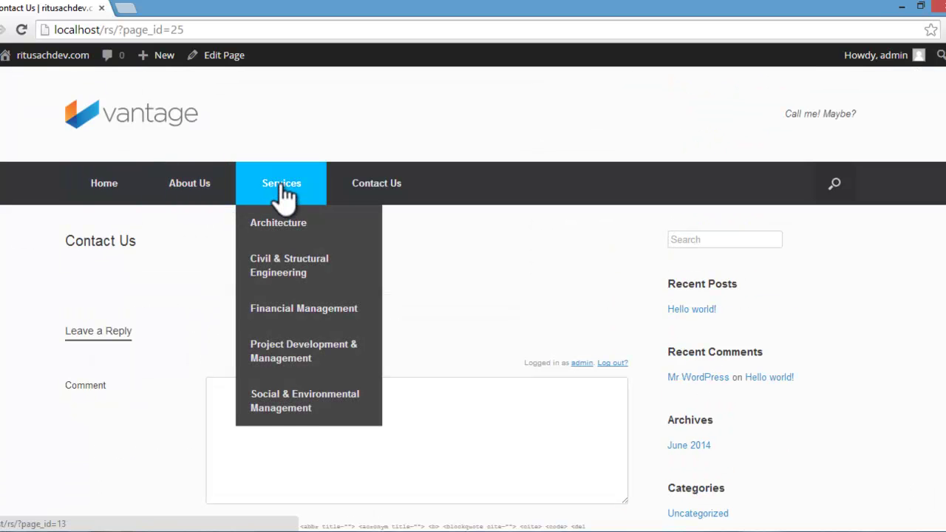
left_click(280, 183)
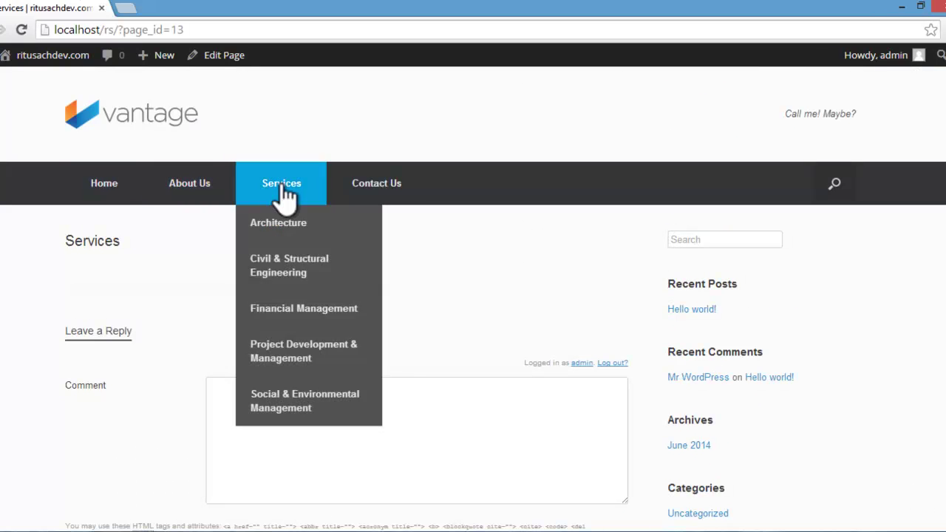
Step: Open the Services page in the page editor and start typing the intro text into its empty body
left_click(222, 56)
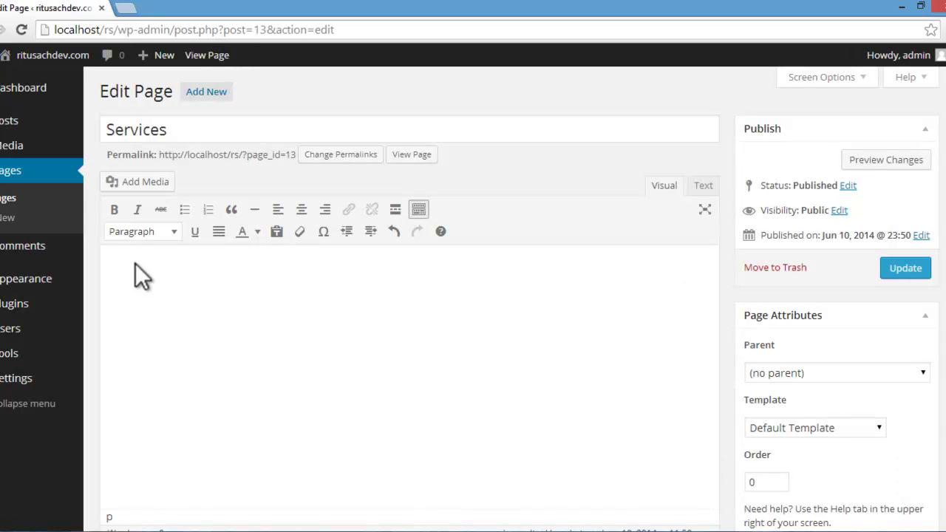
key("BackSpace")
key("BackSpace")
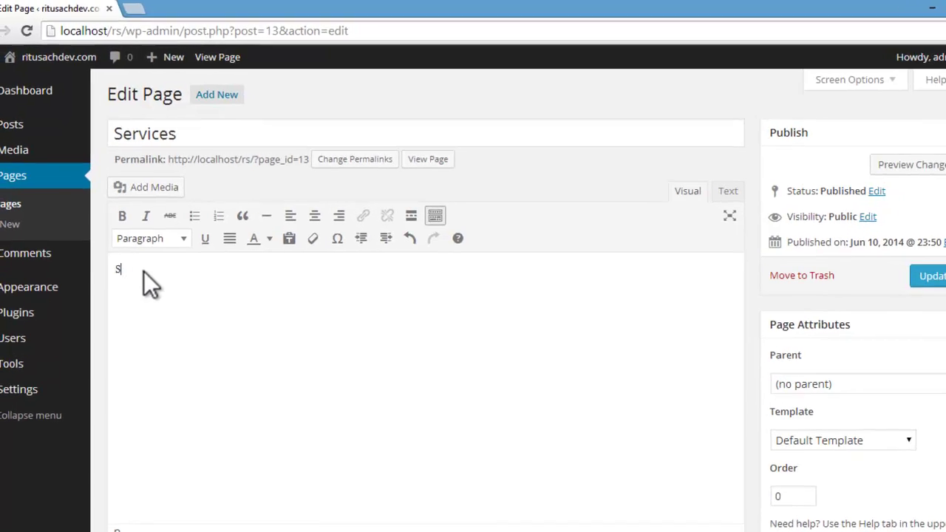
type("Follo")
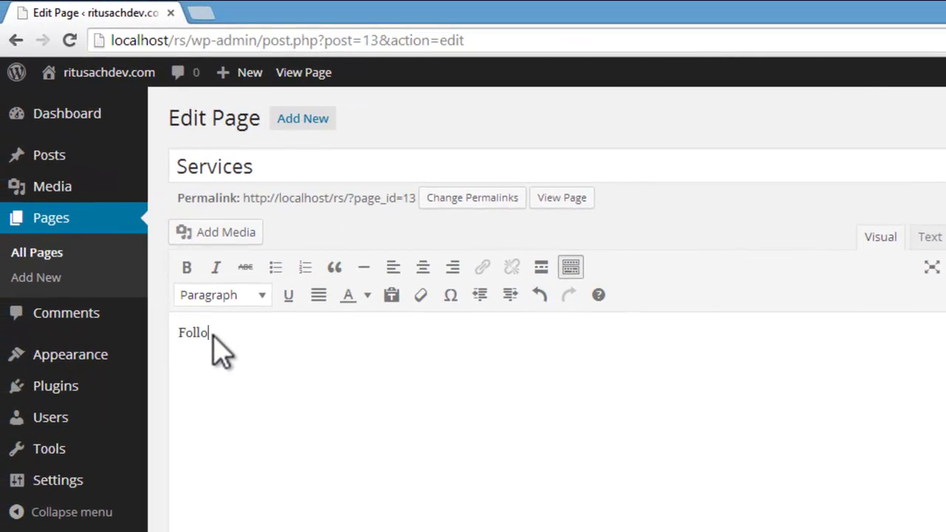
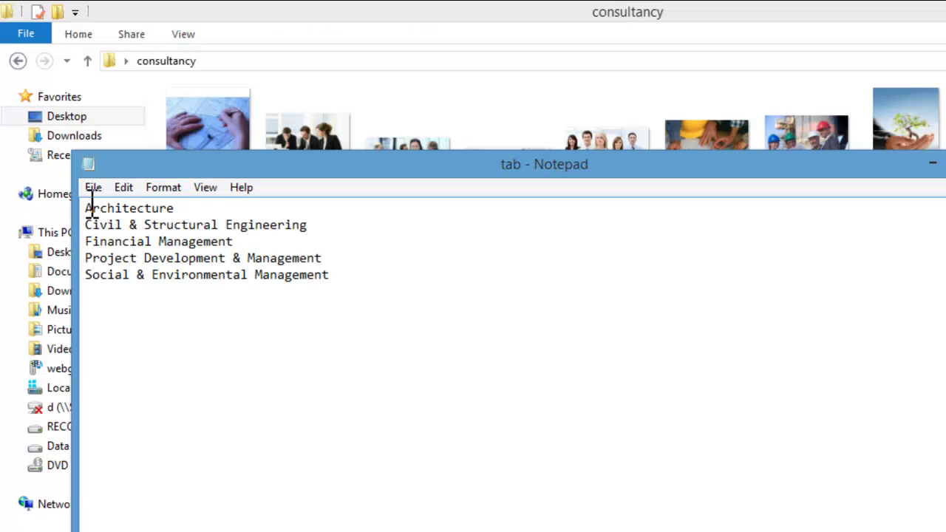
Step: Copy the five service lines from Notepad and paste them below 'Following are the Services Which we Provide.'
left_click_drag(87, 207, 348, 271)
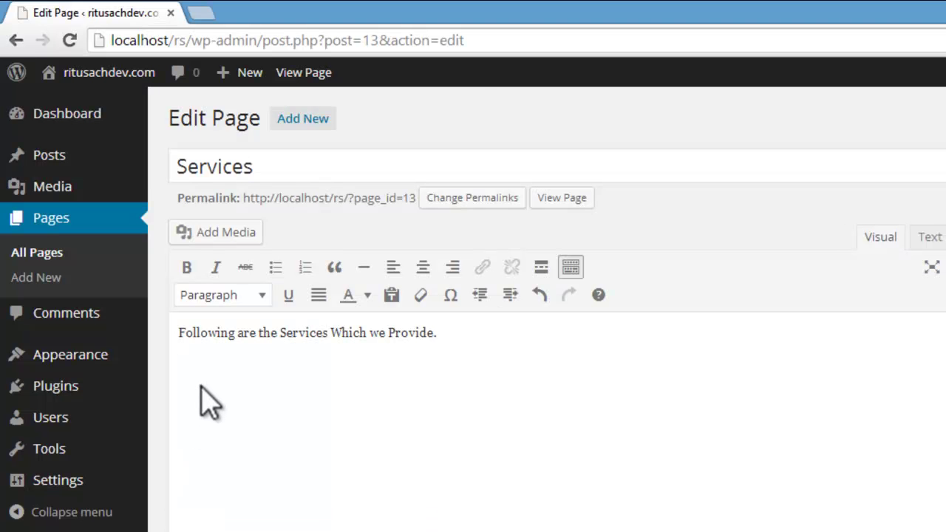
type("Architecture Civil & Structural Engineering Financial Management Project Development & Management Social & Environmental Management")
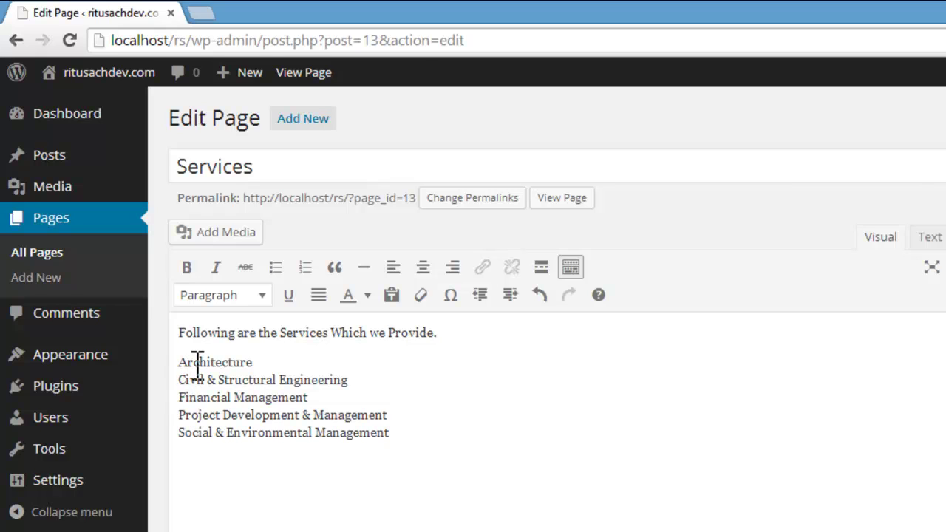
Step: Add a blank line after Architecture, Civil & Structural Engineering, Financial Management and Project Development & Management
left_click(280, 381)
left_click(306, 398)
left_click(287, 365)
key("Return")
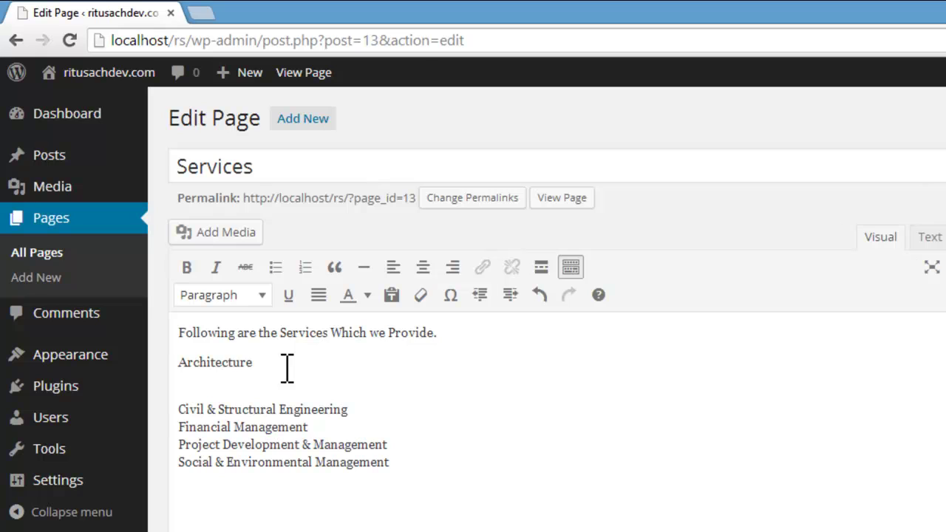
left_click(363, 416)
key("Return")
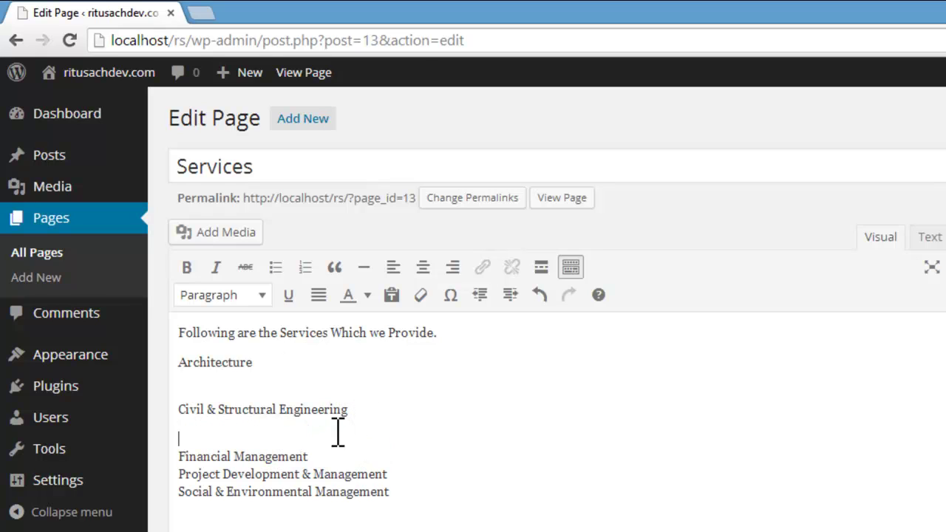
left_click(326, 456)
key("Return")
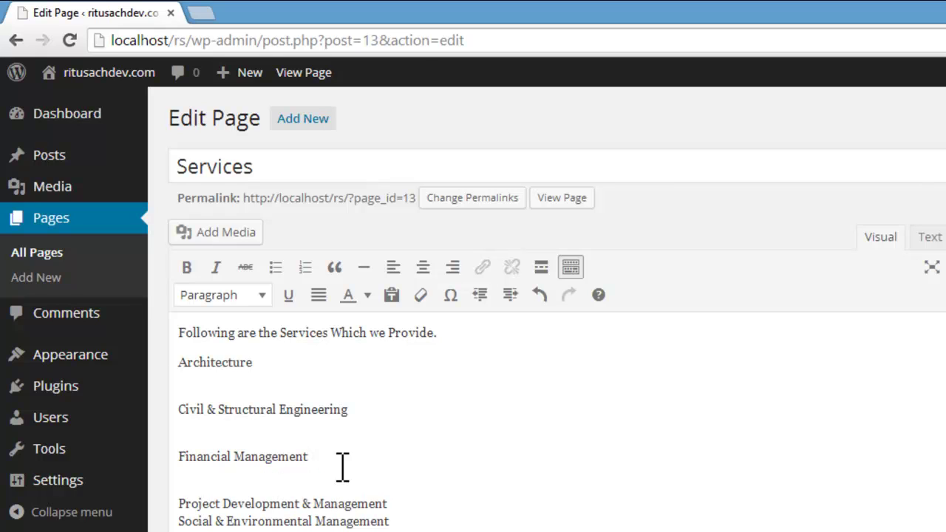
left_click(402, 505)
key("Return")
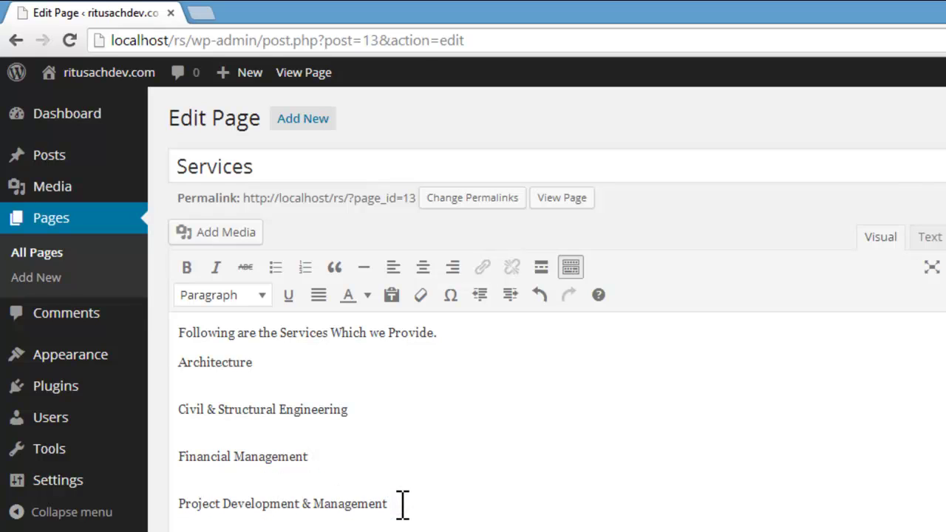
Step: Adjust the spacing below the intro sentence and add a second blank line under Architecture
left_click(453, 332)
key("Return")
key("BackSpace")
key("Return")
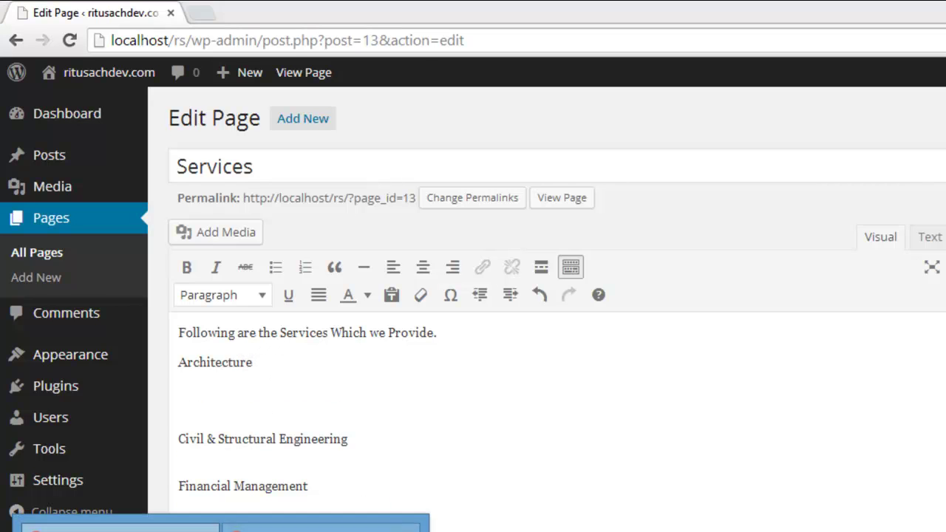
left_click(274, 525)
Step: Copy loripsum.net's first placeholder paragraph from the right-click menu, then return to the WordPress editor
scroll(369, 422, "up", 3)
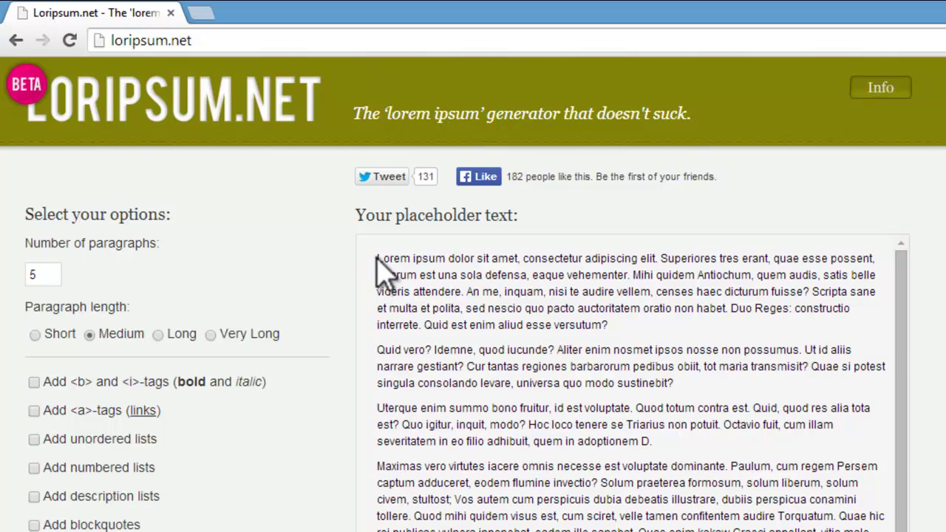
left_click_drag(384, 258, 432, 270)
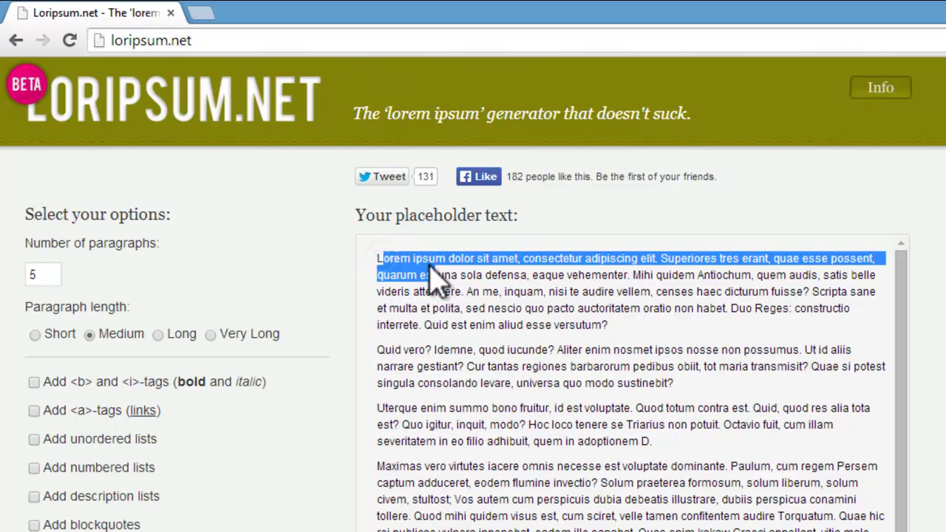
left_click(380, 255)
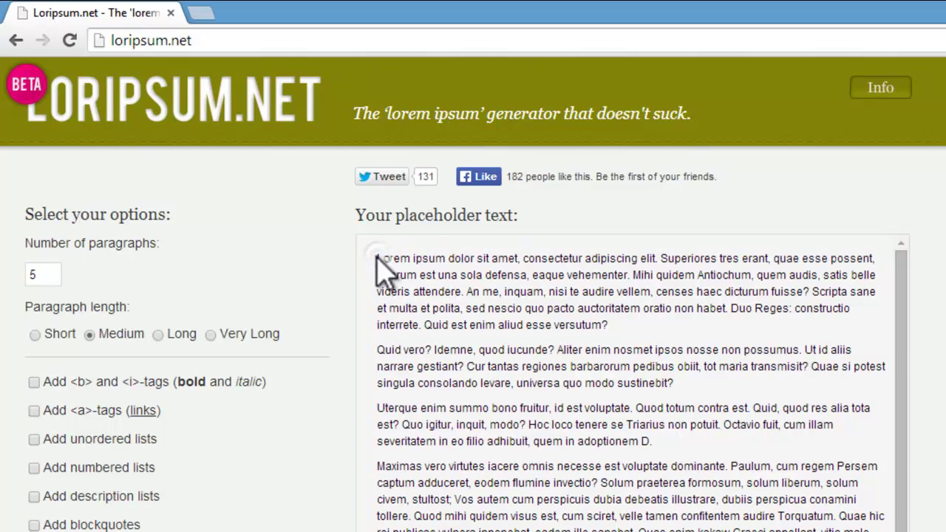
left_click_drag(380, 258, 619, 319)
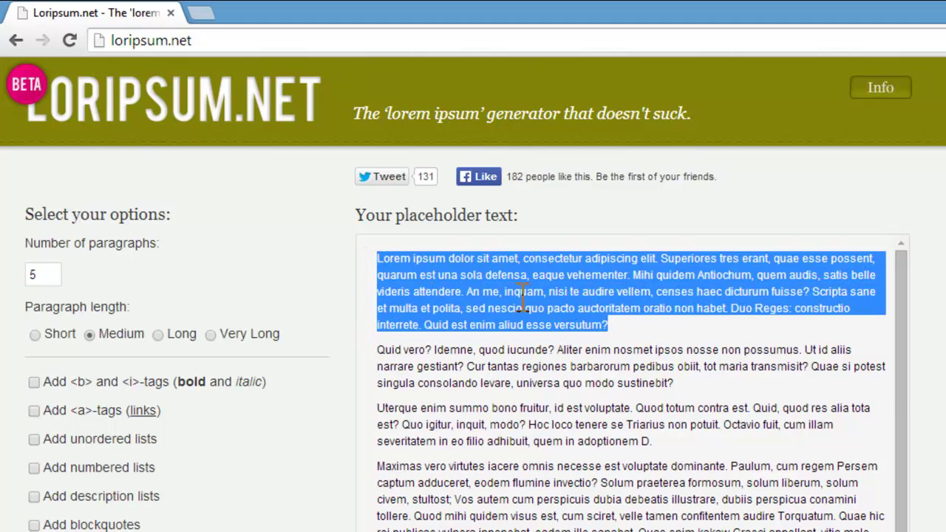
right_click(522, 299)
left_click(582, 311)
key("alt+Tab")
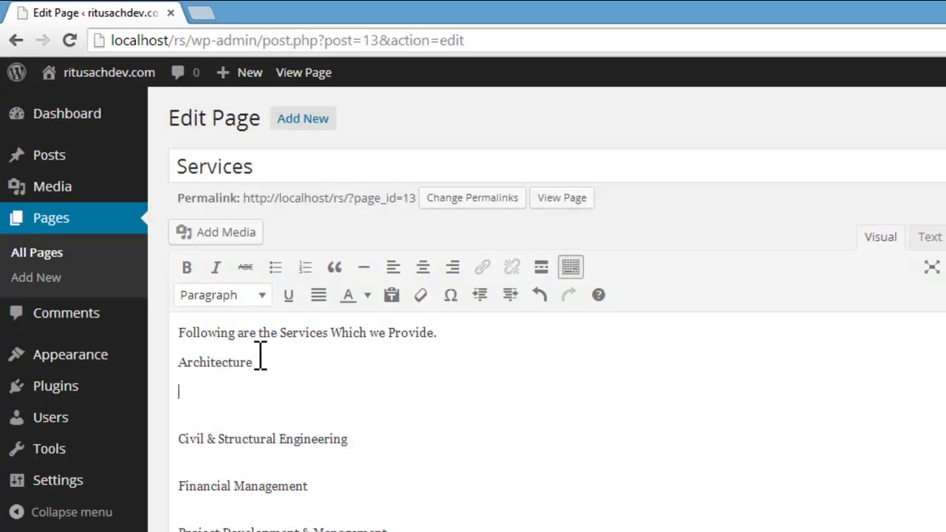
Step: Paste the lorem ipsum paragraph under Architecture, Civil & Structural Engineering and Project Development & Management
left_click(262, 363)
key("Return")
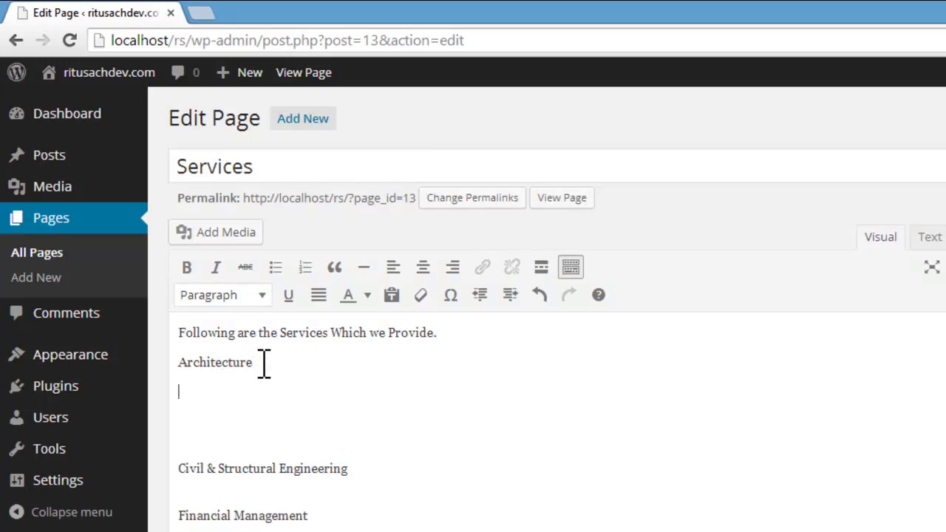
key("ctrl+v")
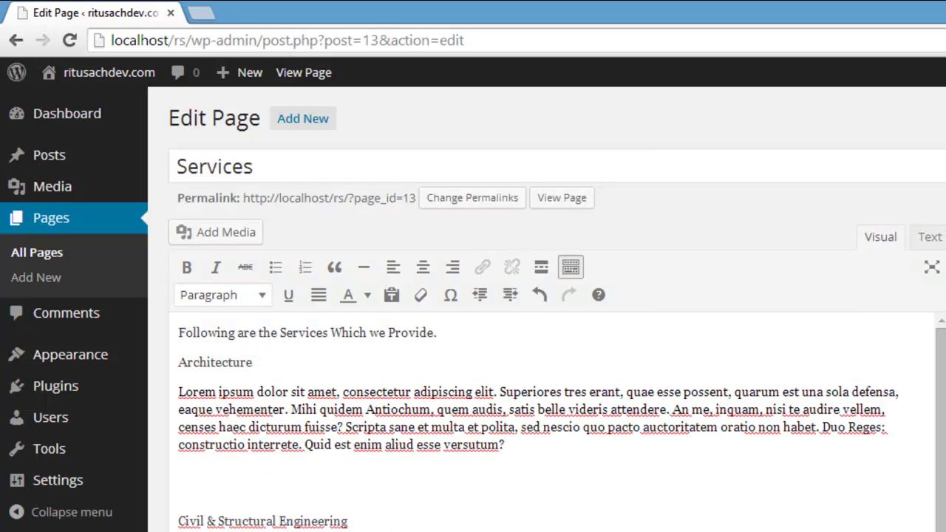
scroll(188, 510, "down", 2)
left_click(198, 411)
key("ctrl+v")
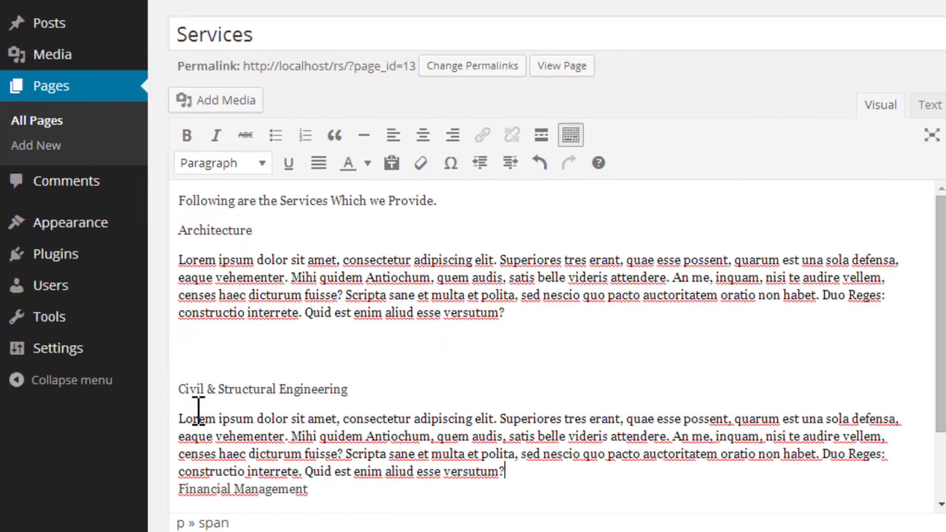
scroll(285, 421, "down", 1)
left_click(237, 418)
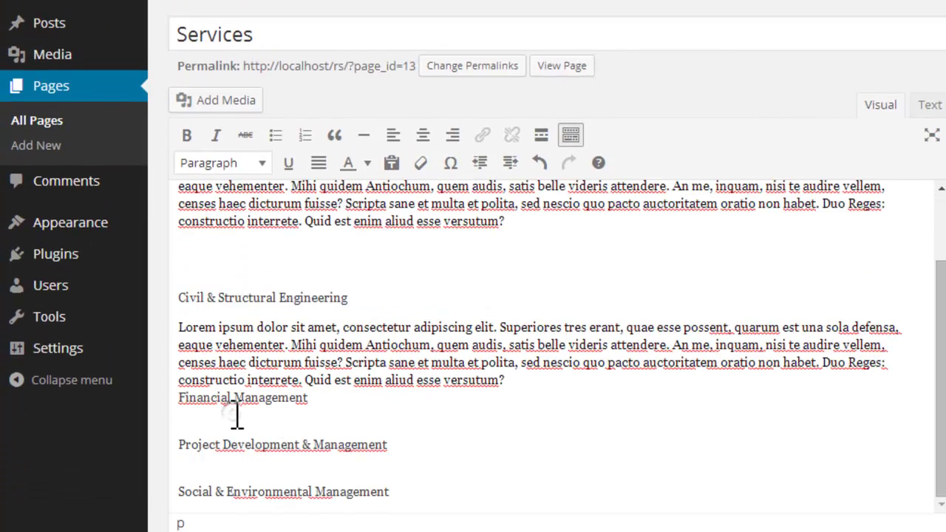
left_click(217, 466)
key("ctrl+v")
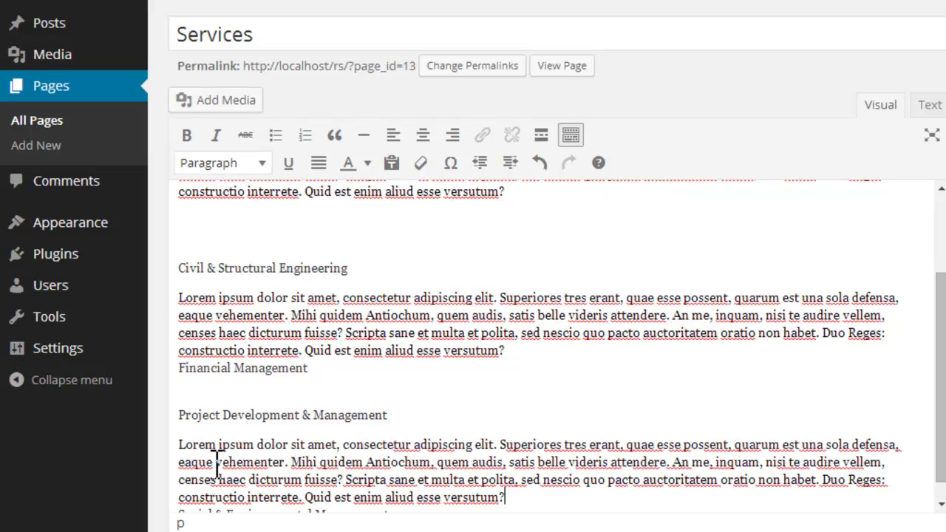
Step: Paste the same paragraph on a new line under Social & Environmental Management
scroll(217, 465, "down", 2)
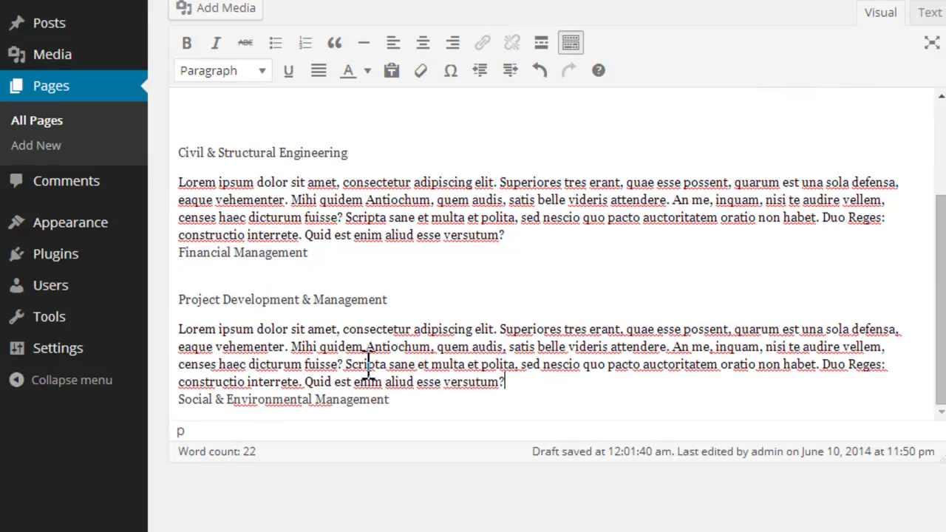
scroll(940, 258, "up", 2)
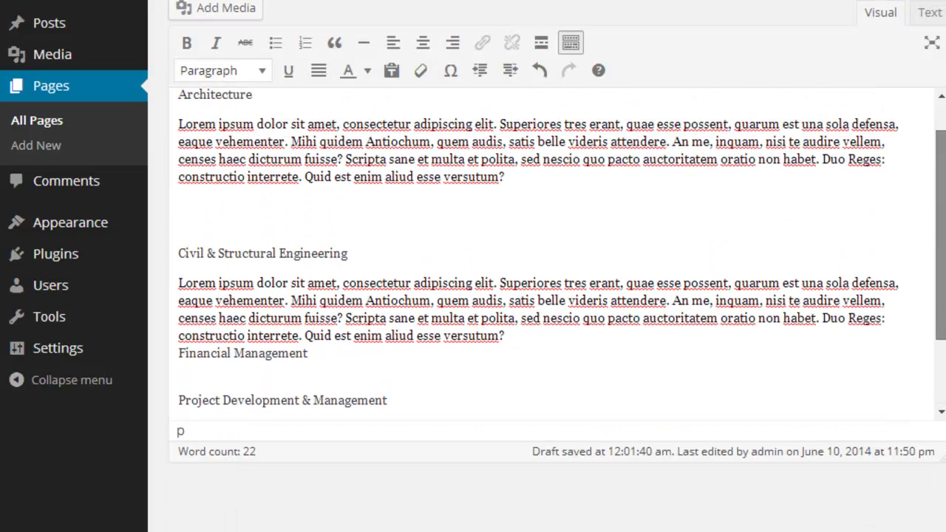
scroll(939, 258, "down", 2)
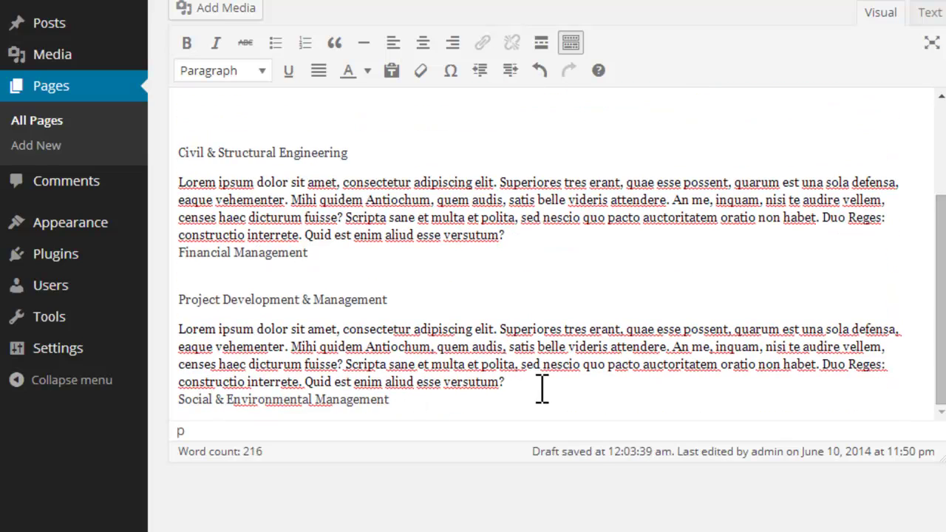
key("Return")
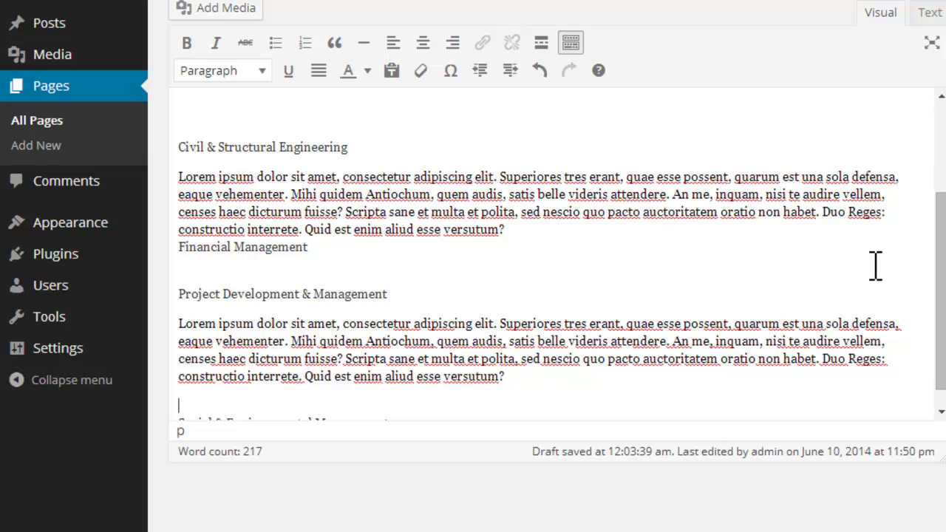
scroll(940, 214, "down", 1)
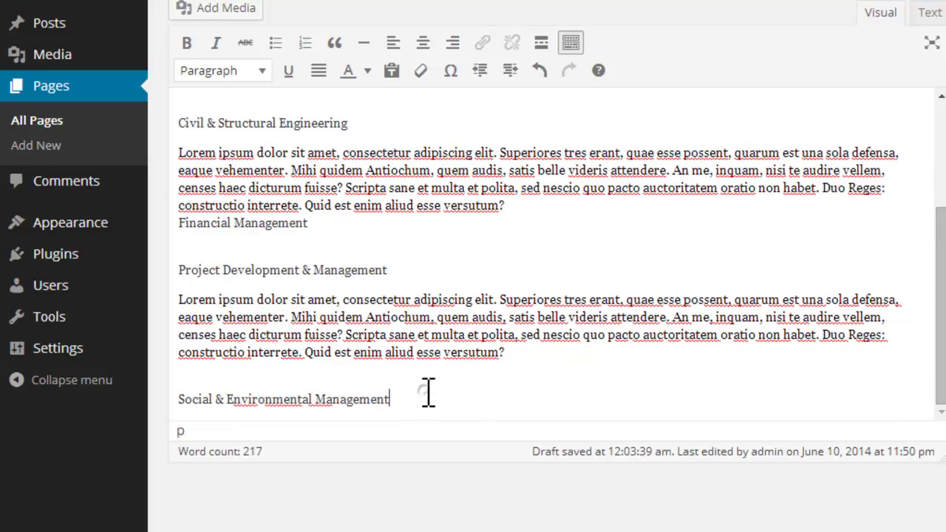
scroll(429, 393, "down", 1)
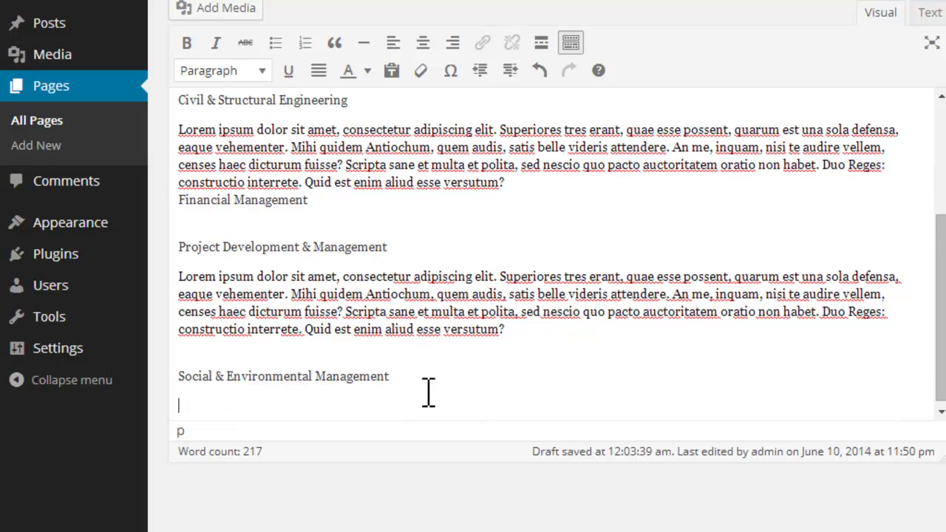
key("ctrl+v")
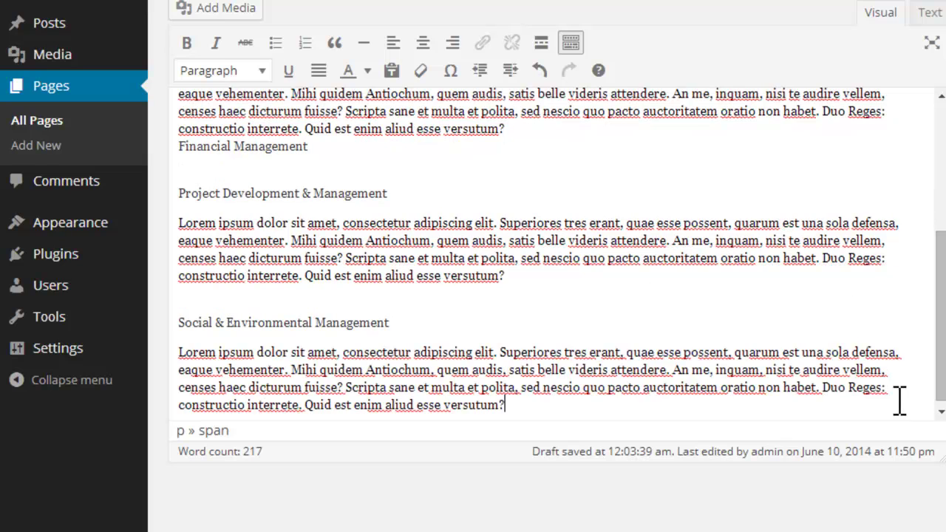
left_click_drag(939, 380, 923, 232)
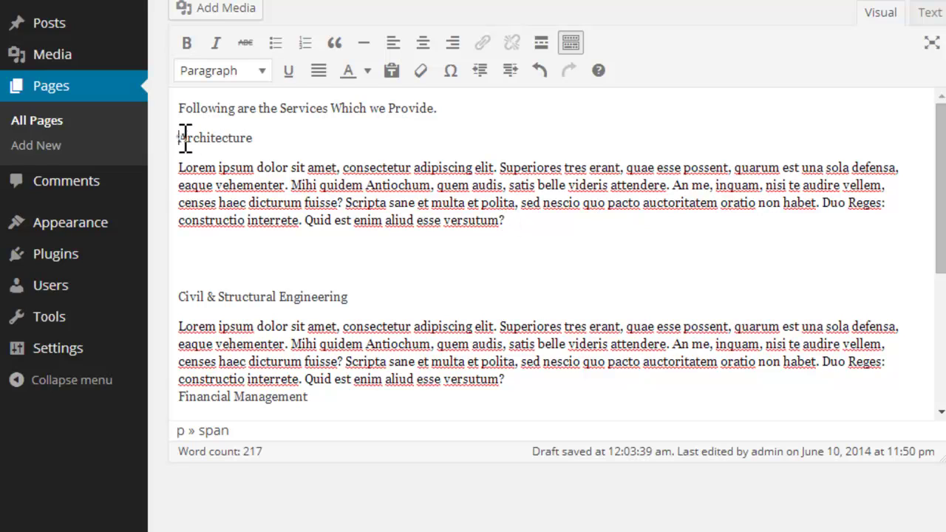
Step: Make the Architecture heading bold, italic and underlined
left_click_drag(181, 138, 270, 138)
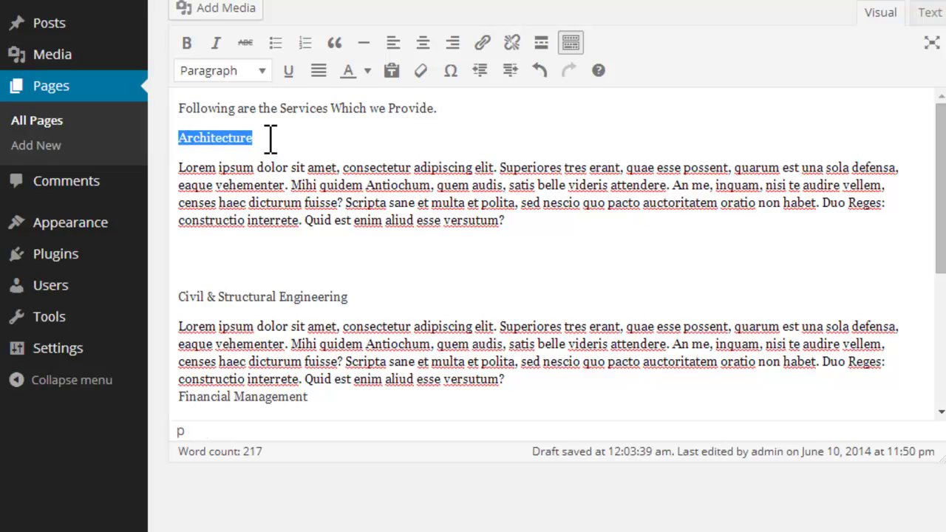
left_click(187, 43)
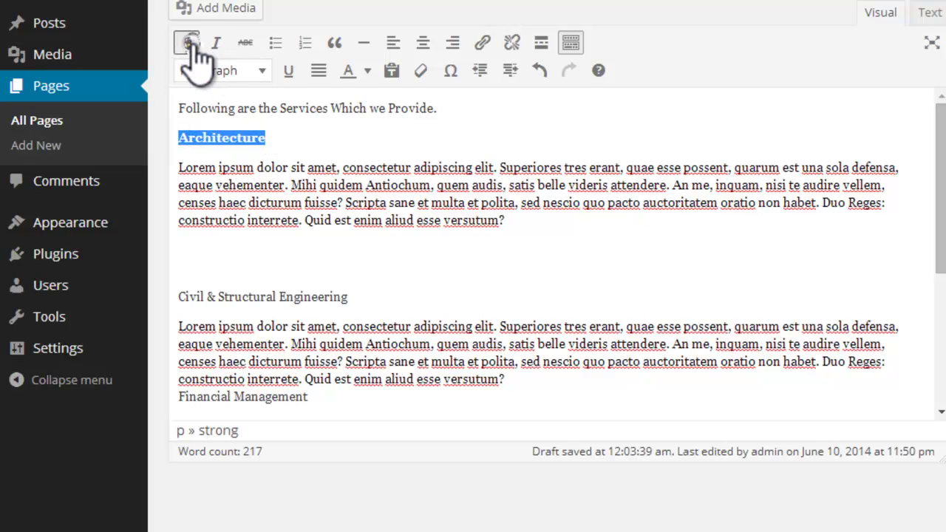
left_click(215, 43)
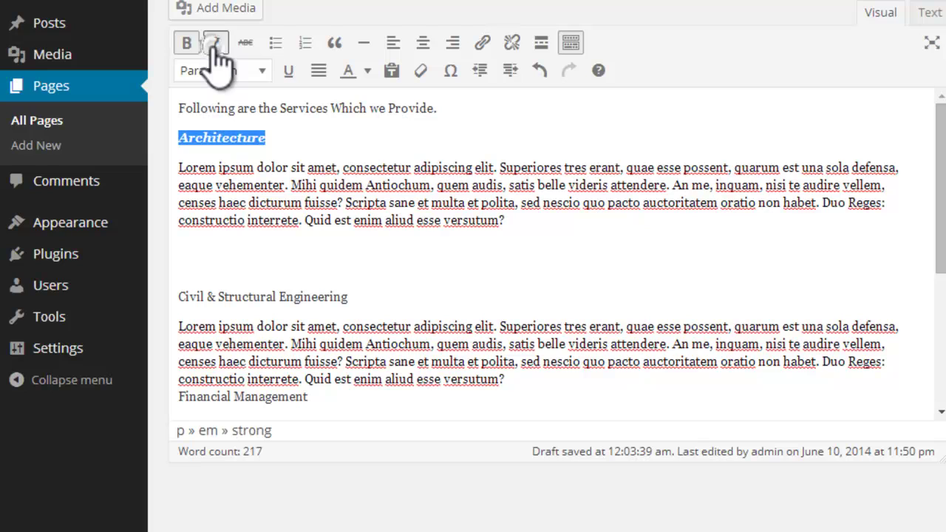
left_click(289, 71)
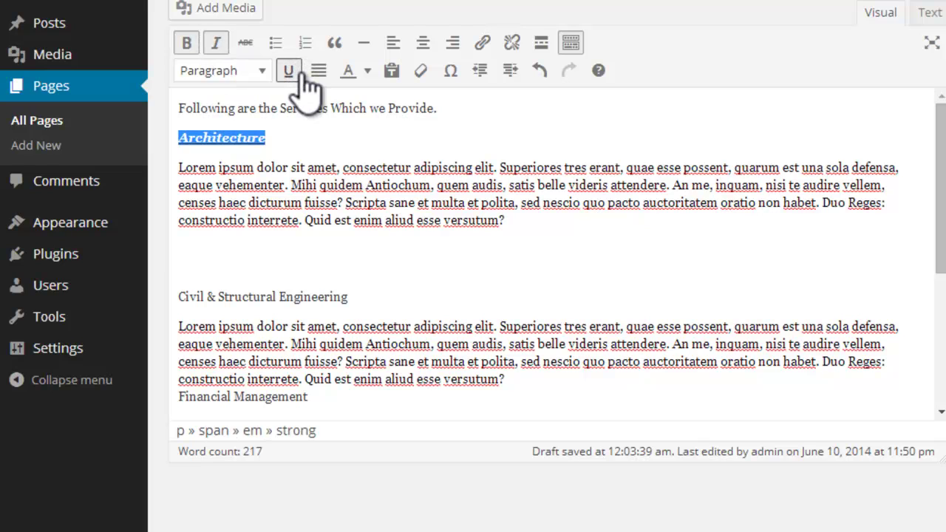
left_click(296, 72)
left_click(294, 72)
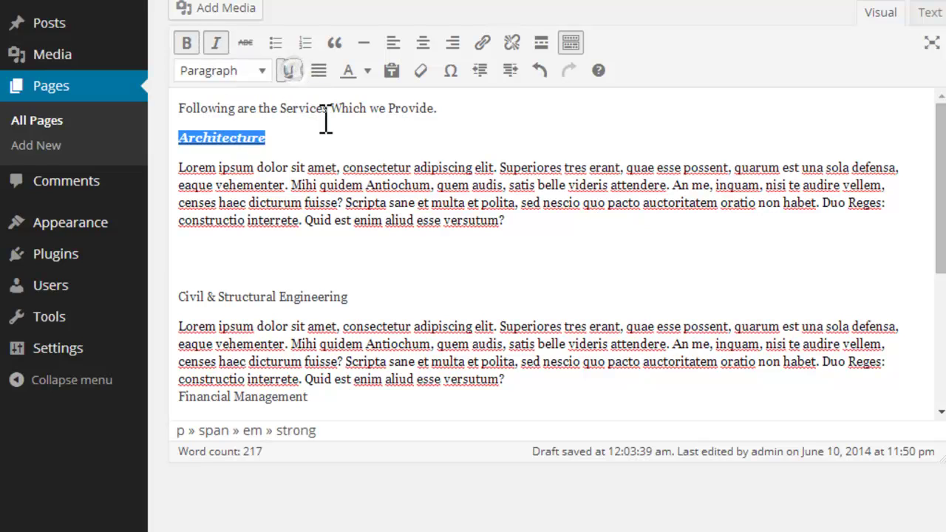
left_click(334, 129)
Step: Make the Civil & Structural Engineering and Project Development & Management headings bold, italic and underlined
left_click_drag(359, 297, 177, 297)
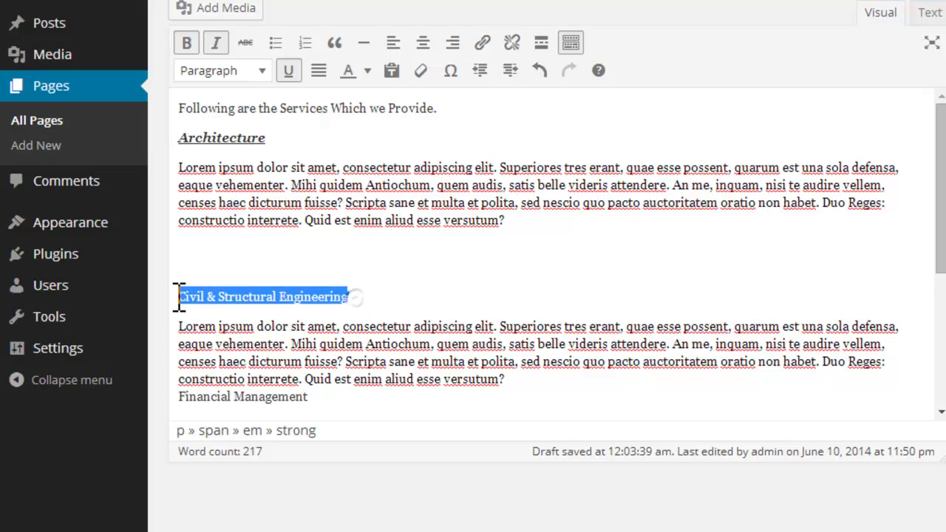
left_click(187, 42)
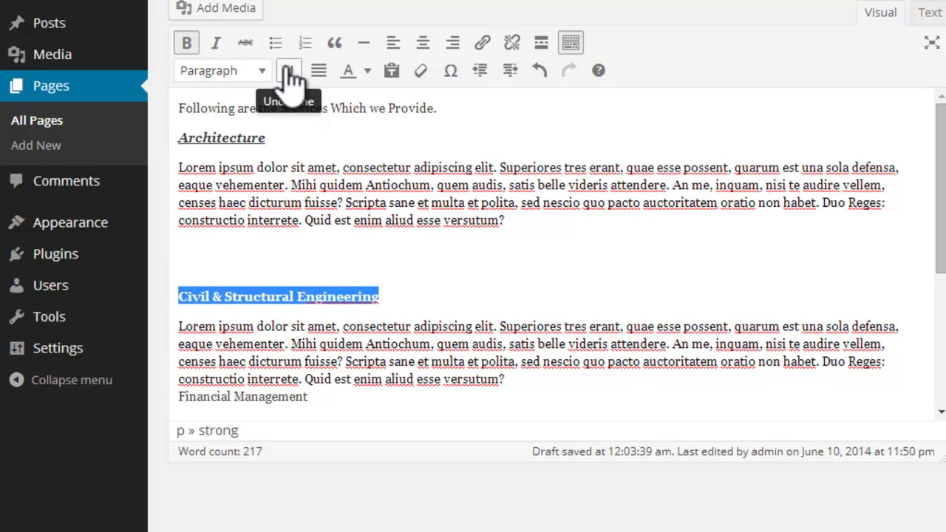
left_click(288, 72)
left_click(215, 43)
left_click(461, 264)
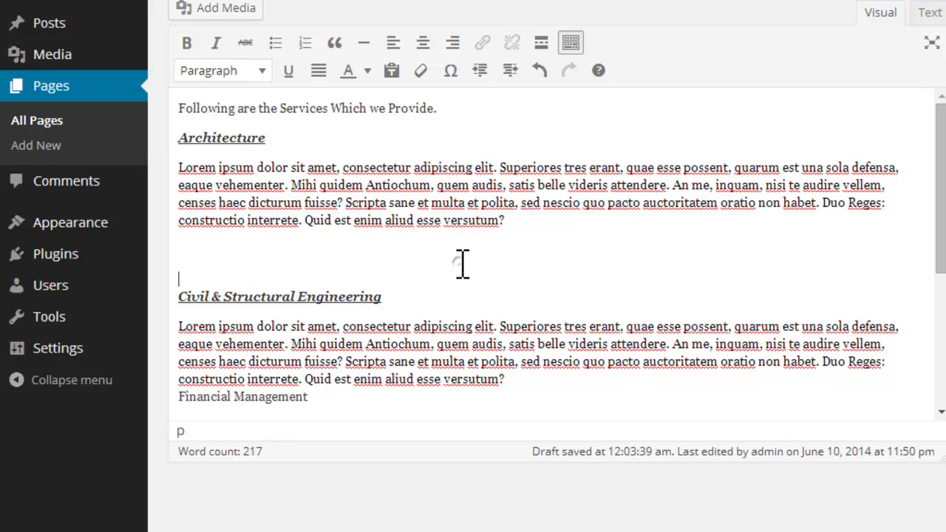
scroll(462, 264, "down", 3)
left_click_drag(408, 262, 173, 262)
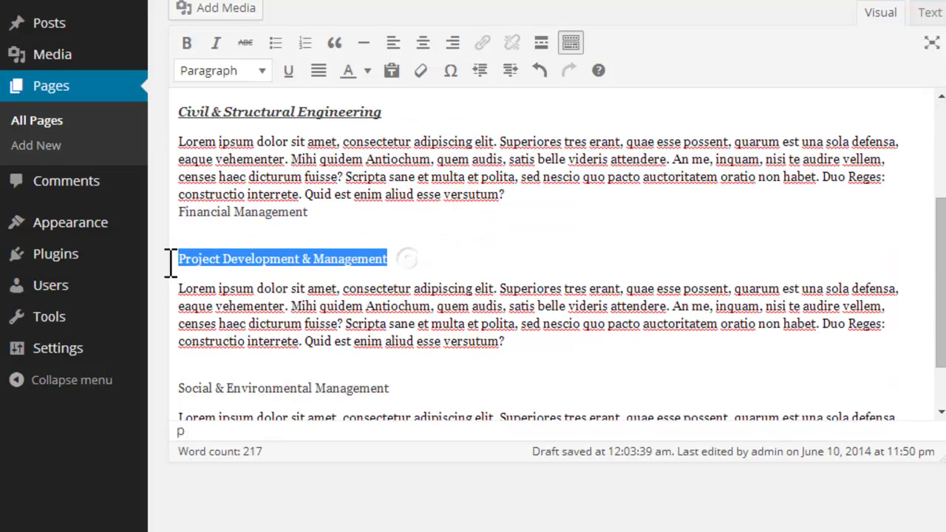
left_click(187, 43)
left_click(216, 43)
left_click(287, 70)
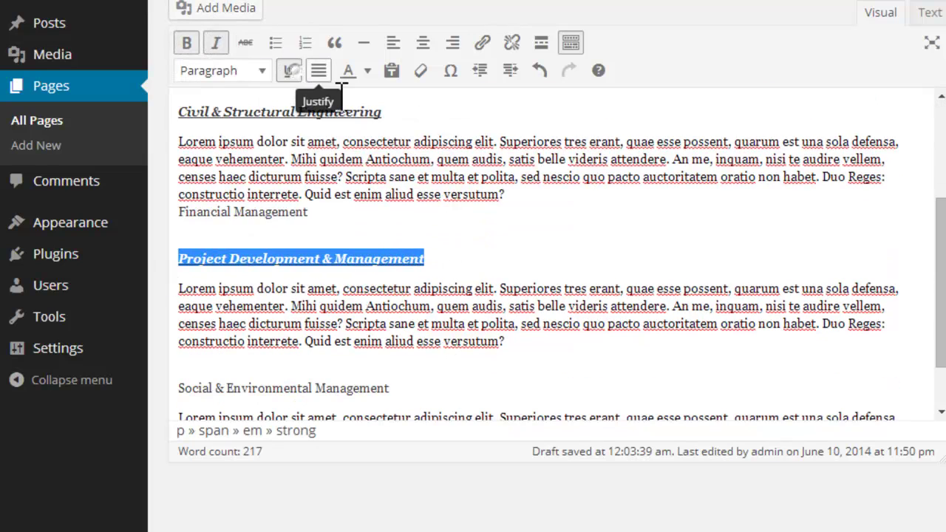
left_click(578, 258)
Step: Make the Social & Environmental Management heading bold, italic and underlined
left_click_drag(399, 389, 177, 394)
left_click(187, 42)
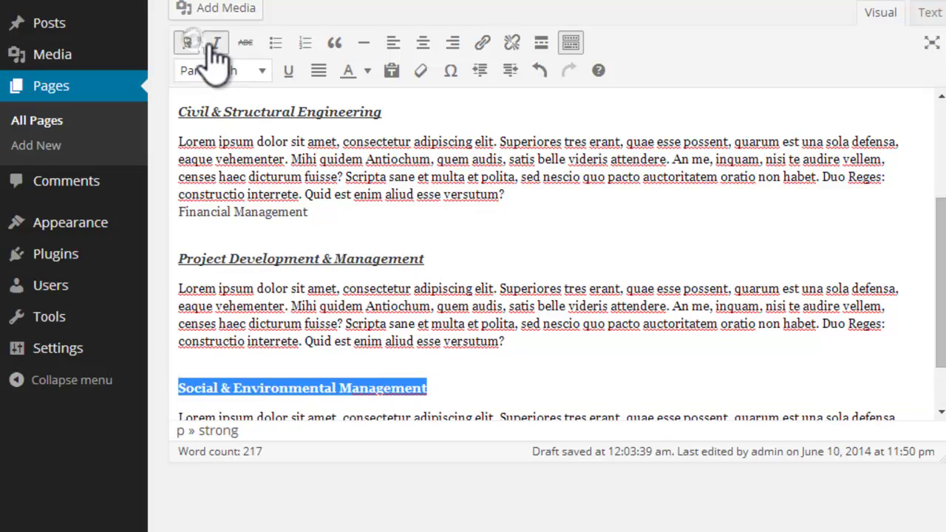
left_click(216, 43)
left_click(289, 73)
left_click(537, 370)
scroll(533, 381, "down", 3)
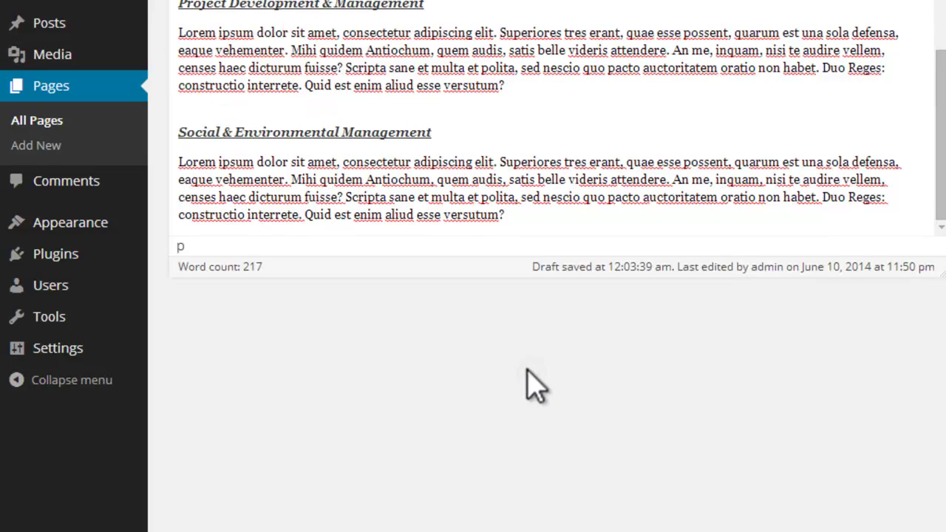
scroll(501, 339, "up", 2)
left_click_drag(936, 207, 940, 89)
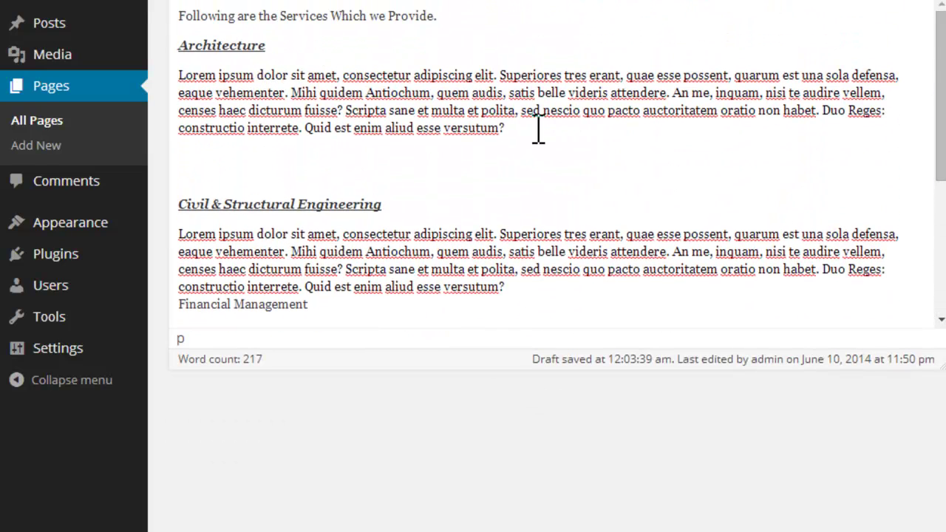
Step: Justify the Architecture and Civil & Structural Engineering description paragraphs
left_click_drag(515, 131, 158, 74)
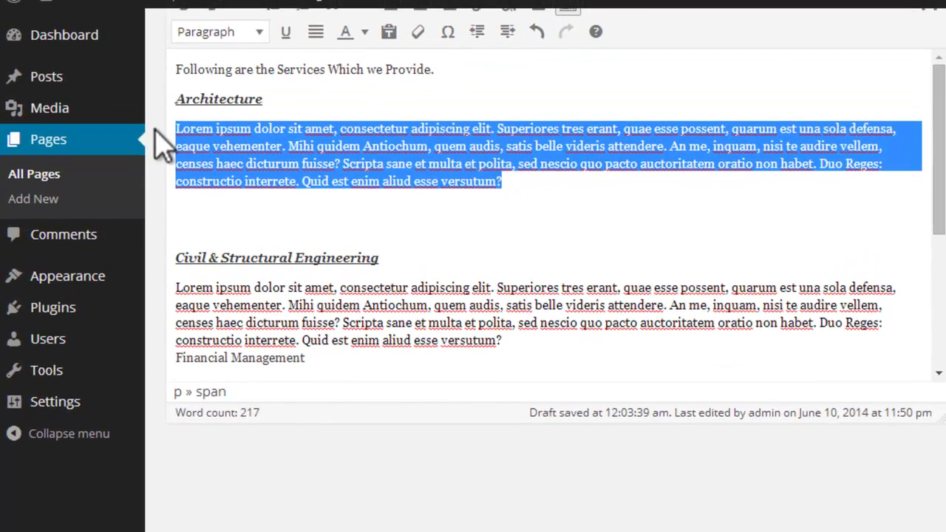
left_click(315, 31)
left_click(309, 360)
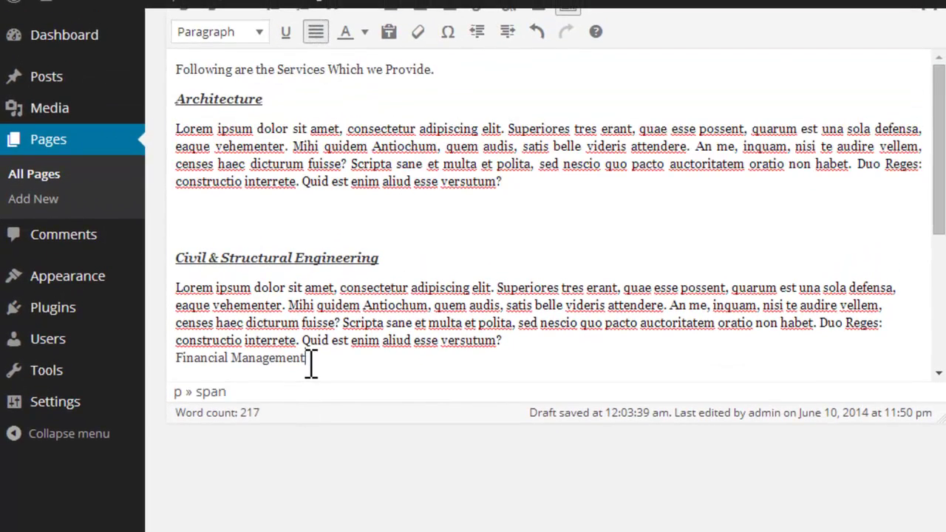
left_click_drag(310, 361, 170, 288)
left_click(315, 31)
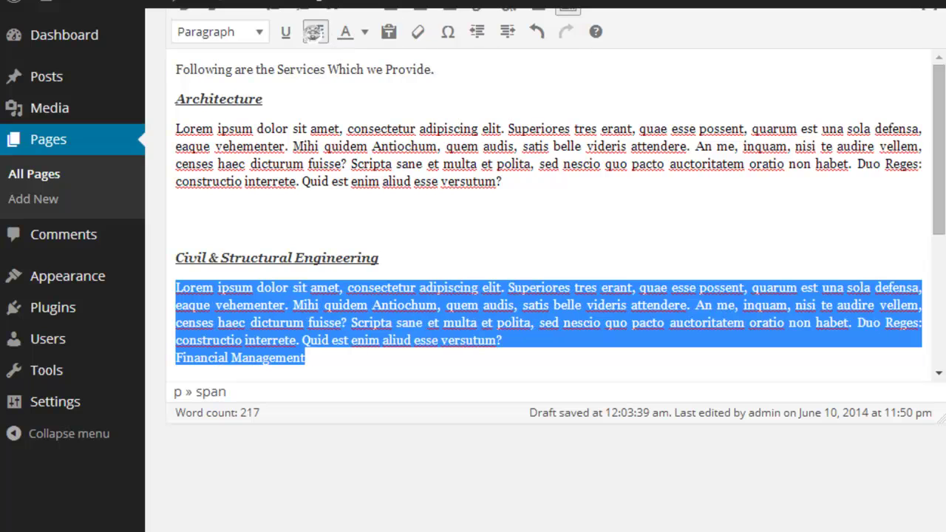
Step: Justify the Project Development and Social & Environmental Management description paragraphs
scroll(939, 185, "down", 3)
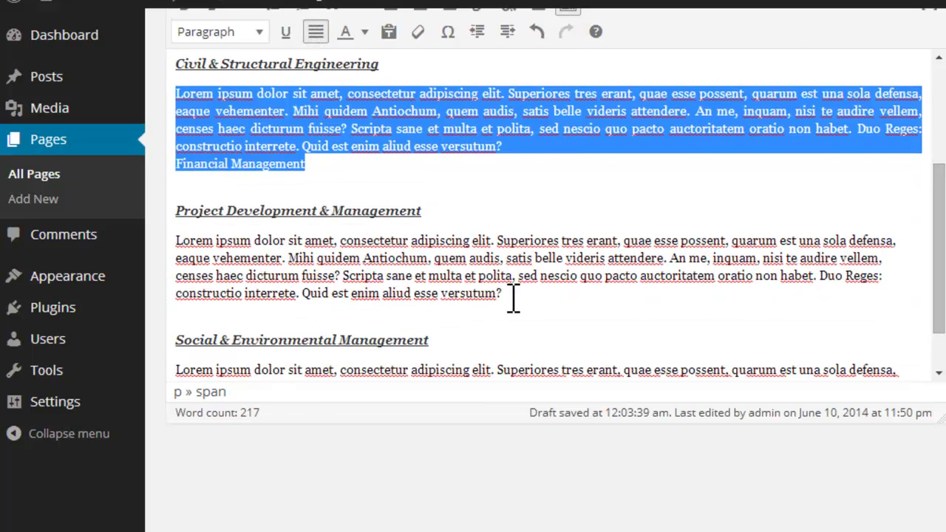
left_click_drag(513, 298, 177, 237)
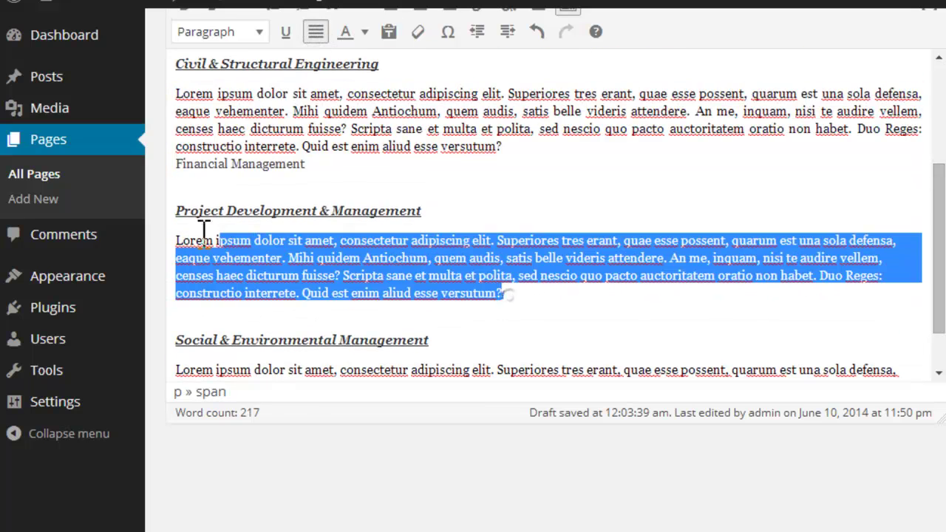
left_click(316, 31)
scroll(935, 311, "down", 1)
left_click_drag(520, 360, 177, 308)
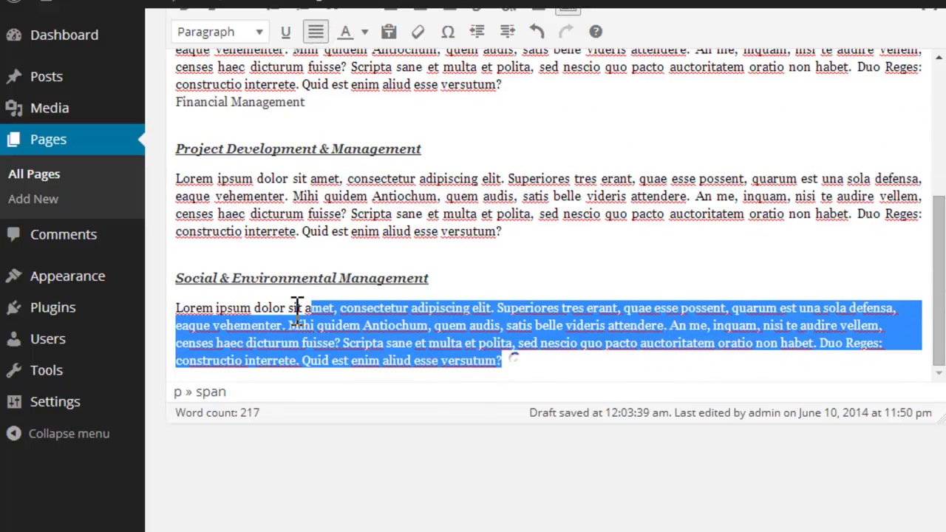
left_click(315, 32)
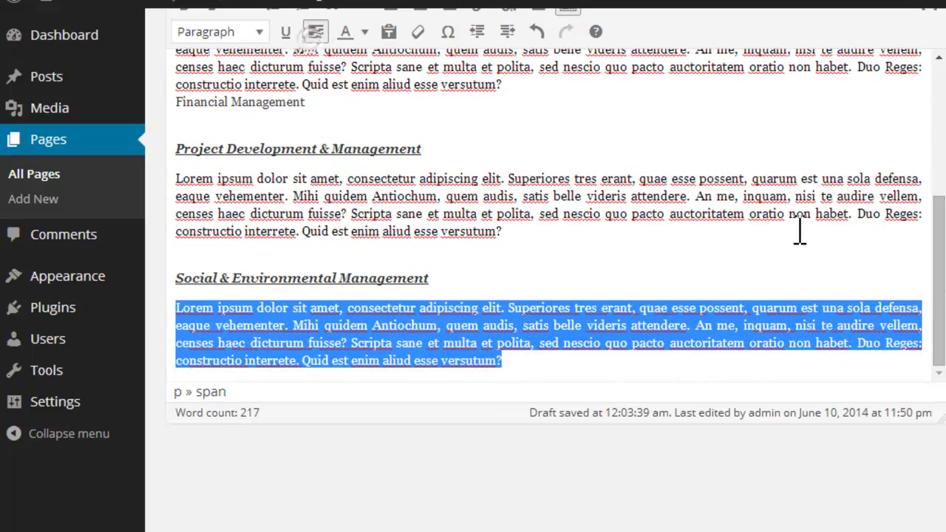
left_click_drag(935, 318, 924, 159)
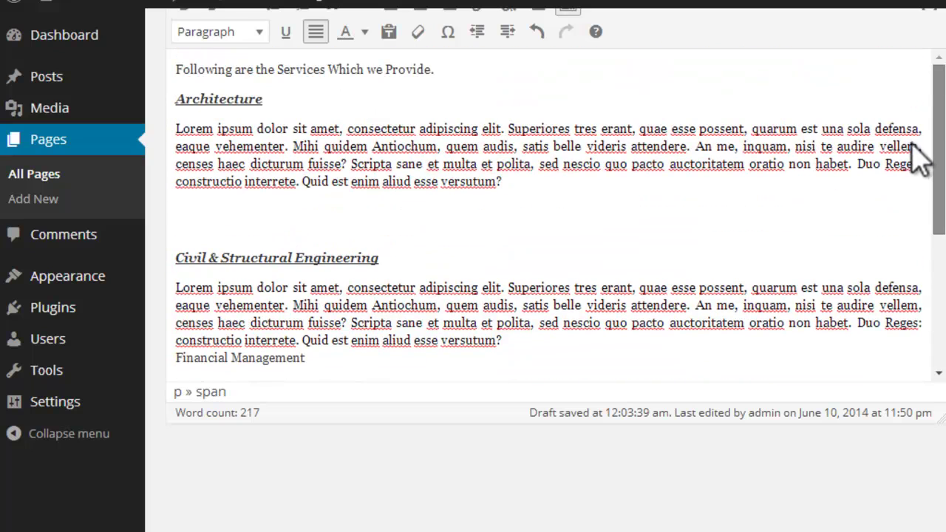
left_click_drag(263, 99, 183, 102)
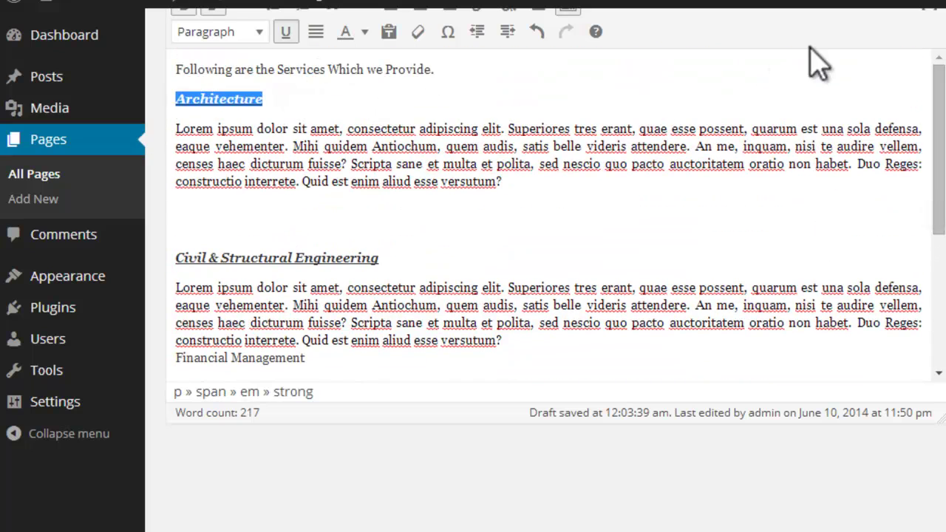
Step: Colour the Architecture and Civil & Structural Engineering headings teal
scroll(933, 58, "up", 3)
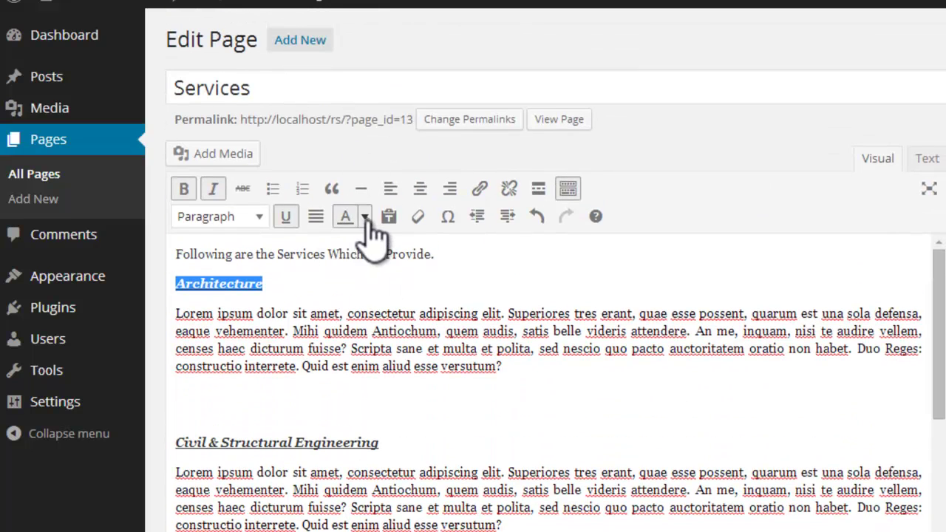
left_click(365, 216)
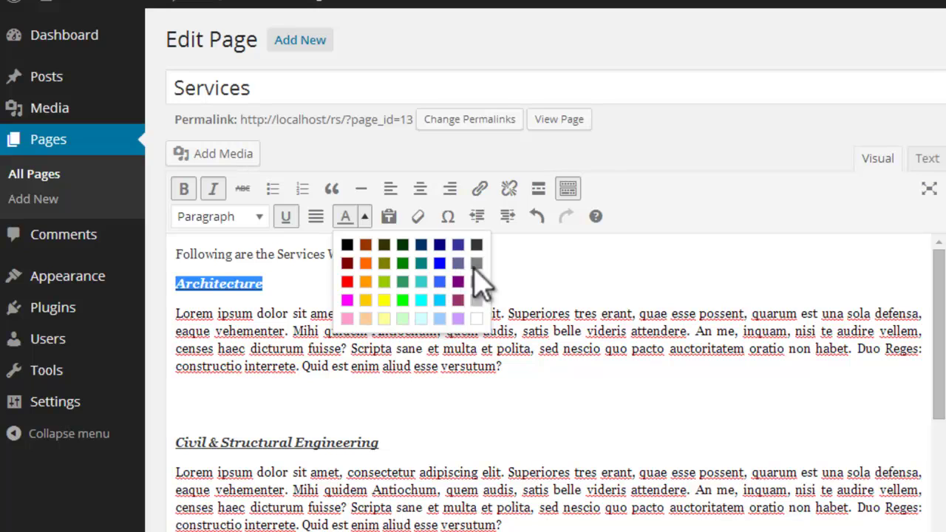
left_click(421, 282)
left_click(428, 292)
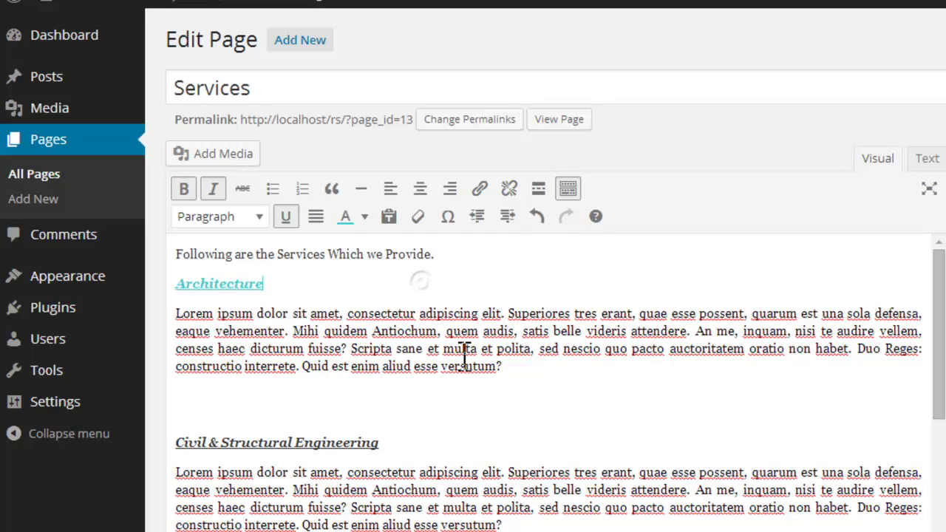
left_click_drag(404, 443, 184, 443)
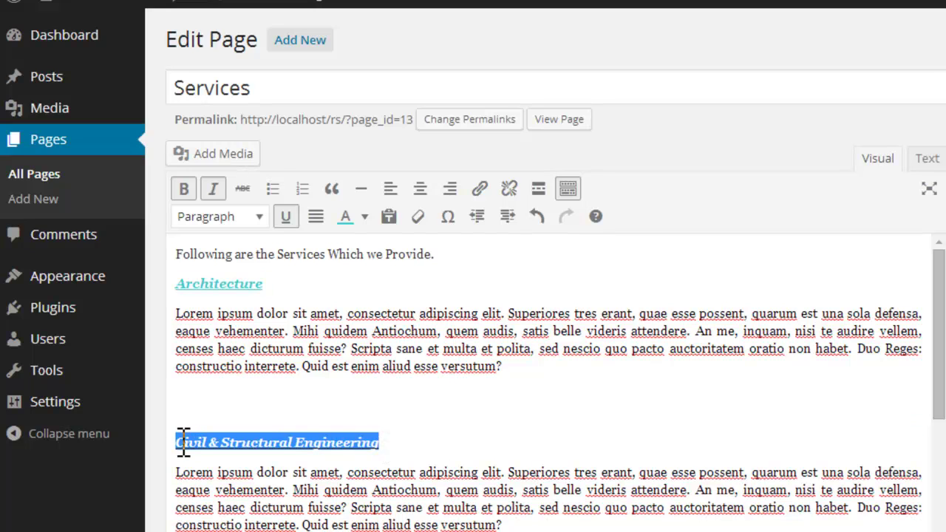
left_click(364, 217)
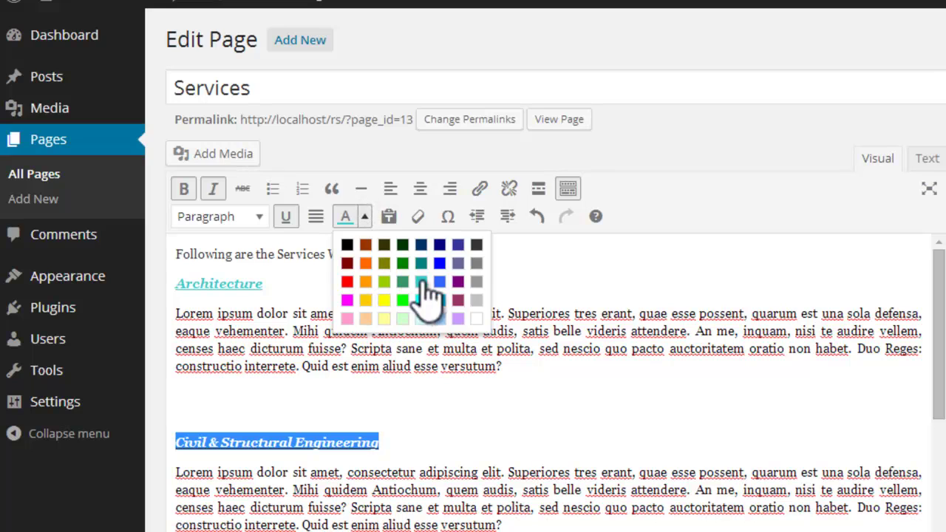
left_click(425, 303)
left_click(493, 444)
Step: Colour the Project Development & Management and Social & Environmental Management headings teal
scroll(425, 419, "down", 3)
left_click_drag(448, 435, 161, 401)
left_click_drag(433, 403, 178, 408)
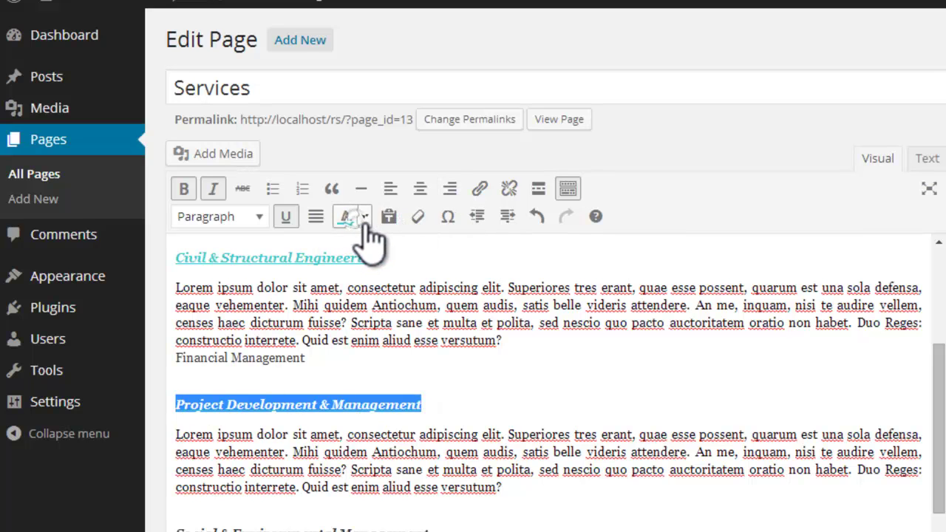
left_click(364, 216)
left_click(461, 255)
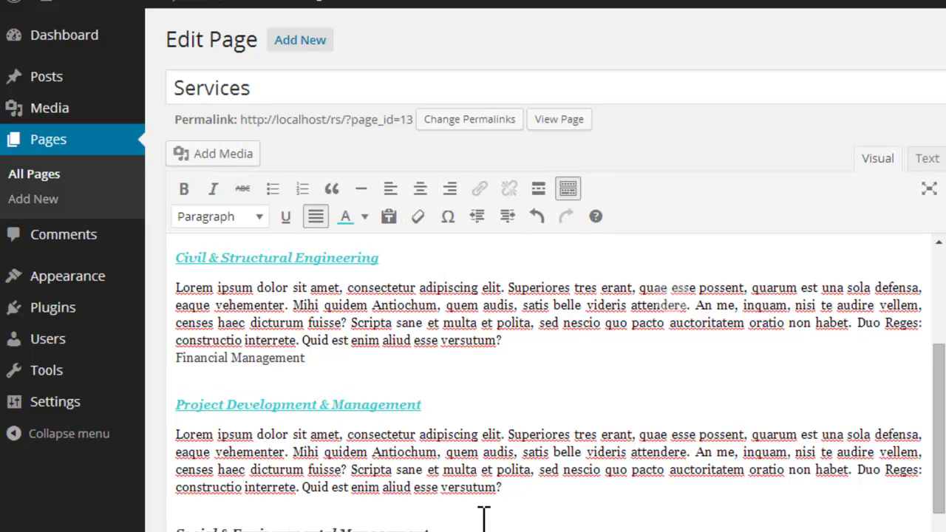
left_click_drag(484, 513, 187, 518)
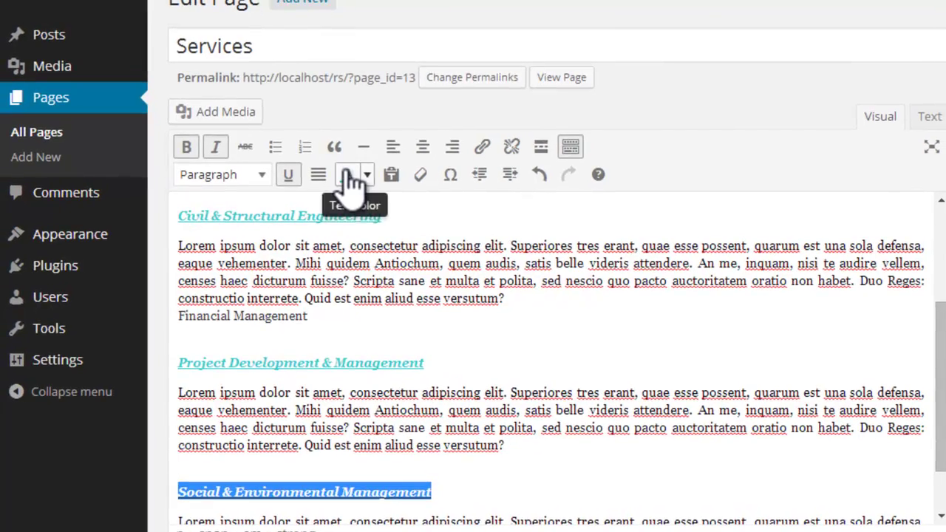
left_click(343, 169)
scroll(549, 399, "down", 3)
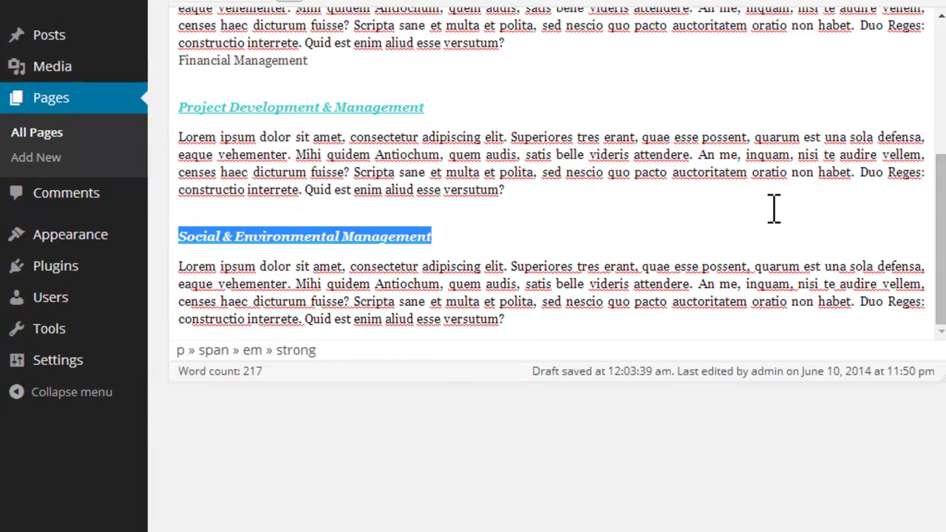
scroll(778, 210, "up", 5)
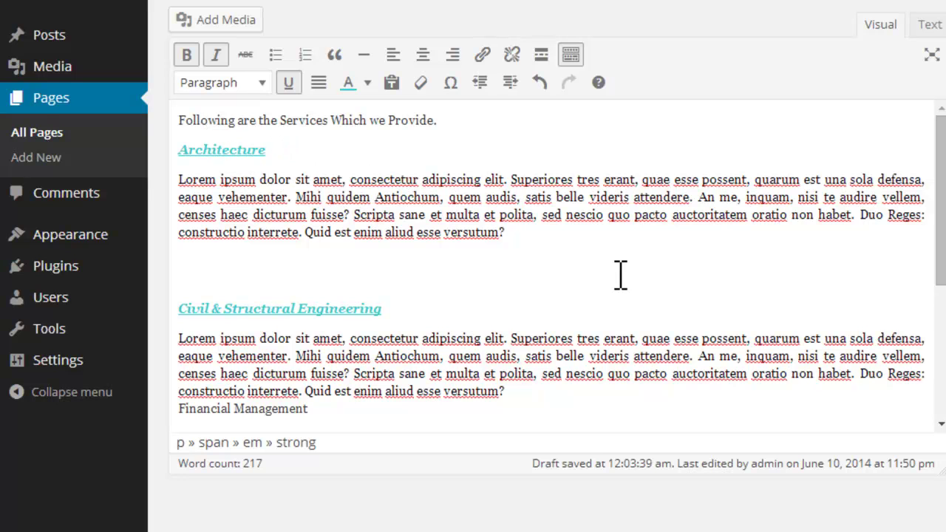
left_click(535, 235)
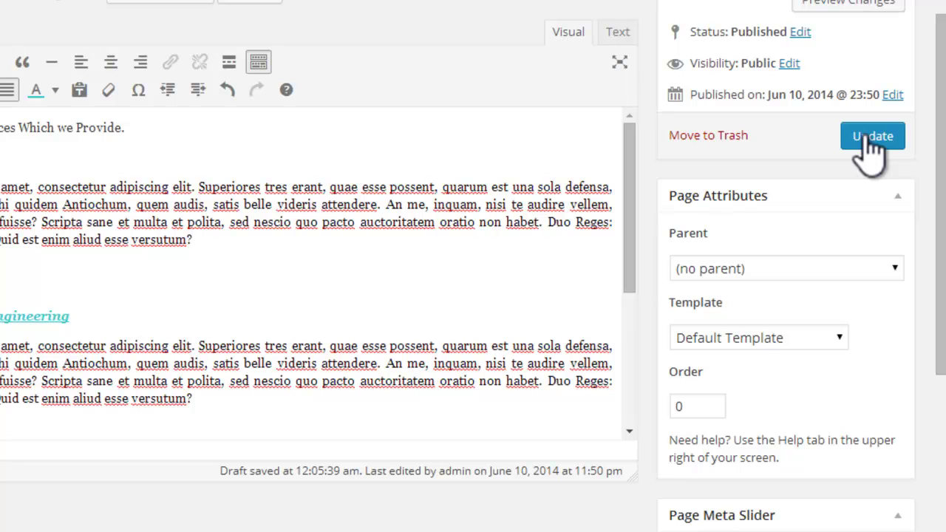
Step: Update the Services page and view it on the live site
left_click(873, 141)
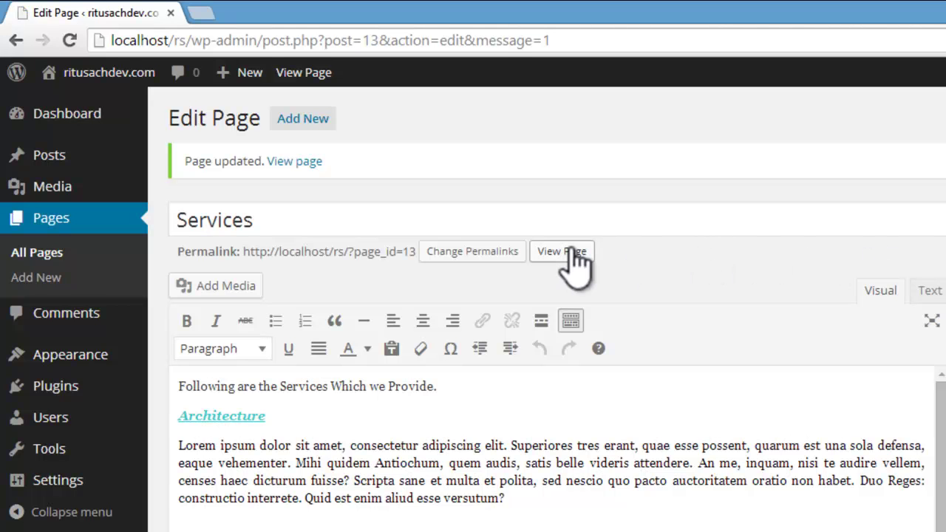
left_click(567, 252)
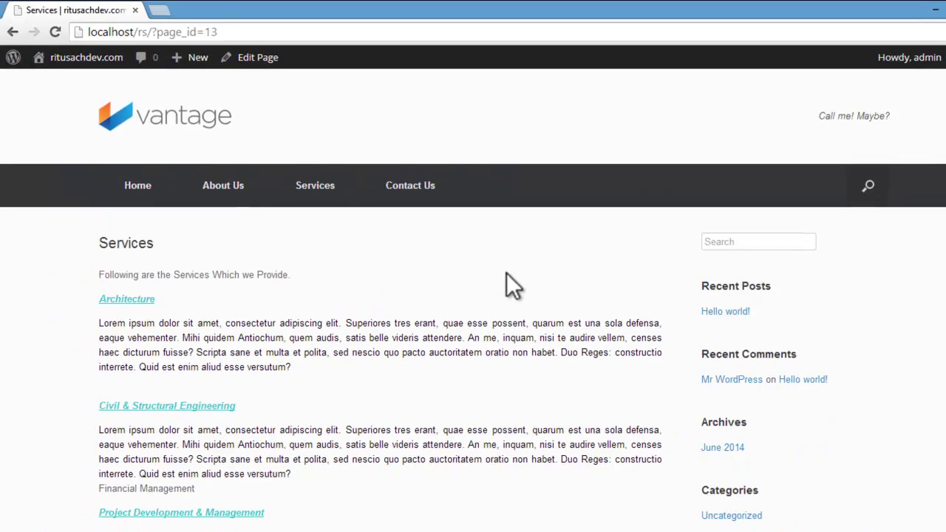
Step: Look over the live Services page, then go to Architecture from the Services menu
scroll(507, 278, "down", 8)
scroll(506, 277, "up", 6)
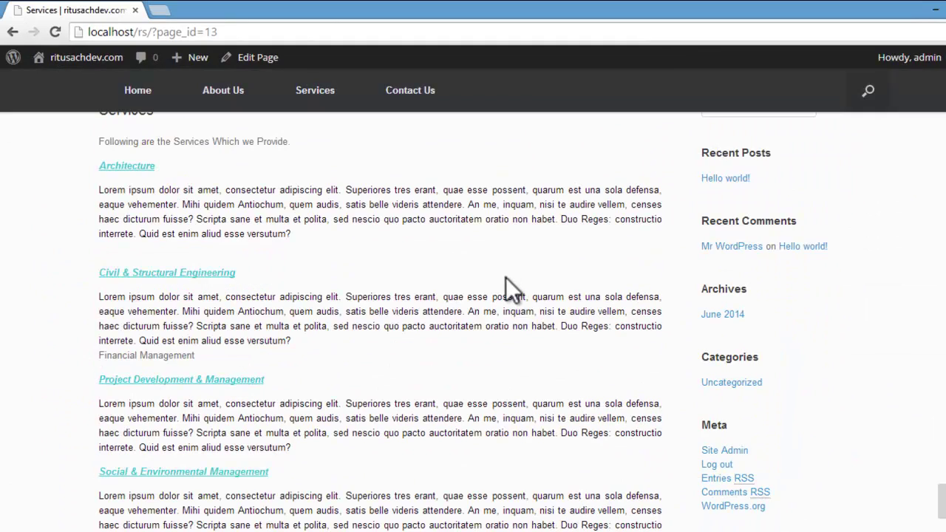
scroll(506, 277, "up", 2)
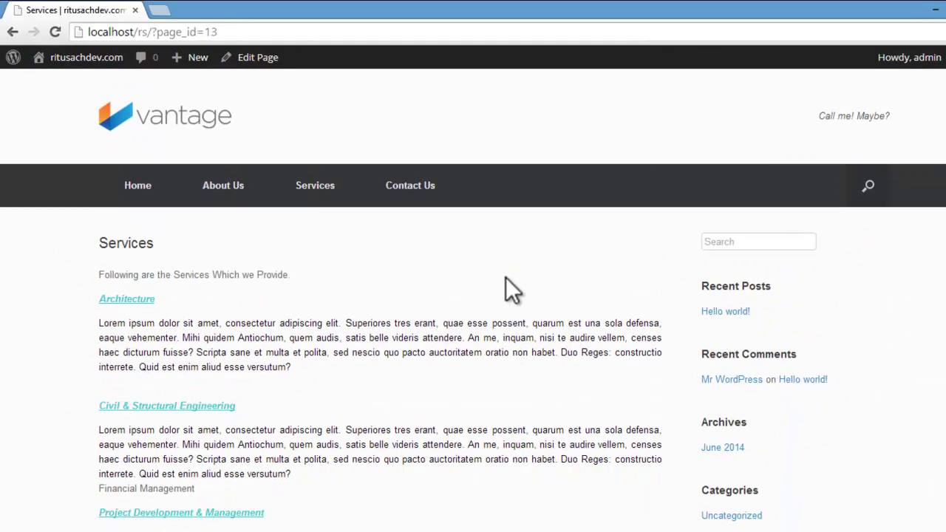
scroll(332, 281, "down", 6)
scroll(330, 276, "up", 6)
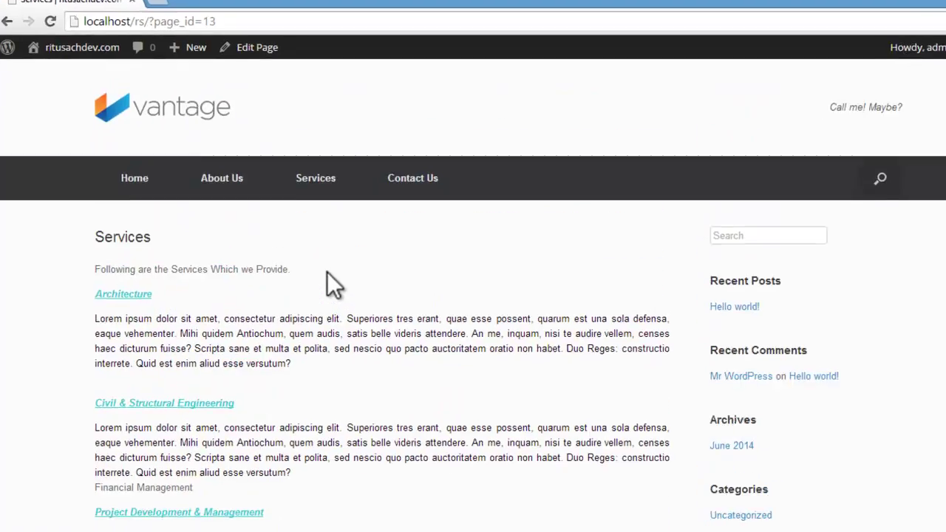
mouse_move(316, 178)
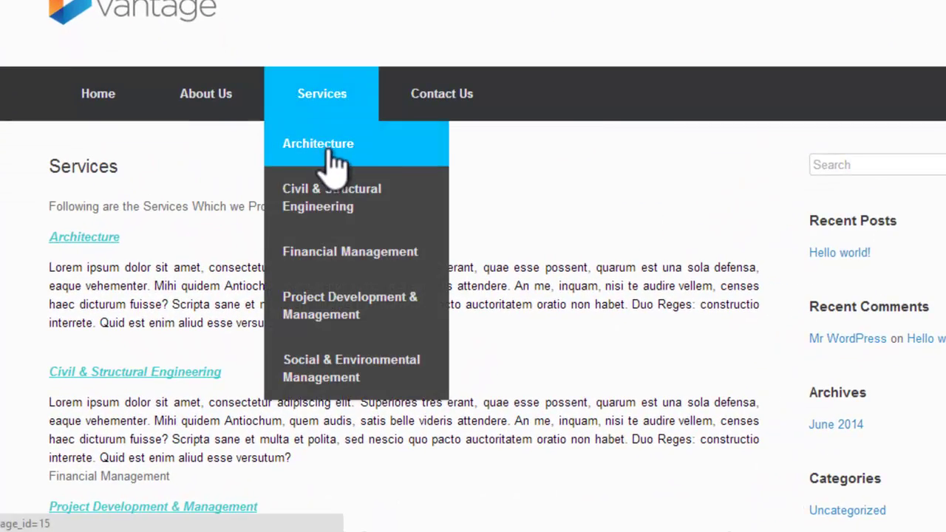
left_click(330, 155)
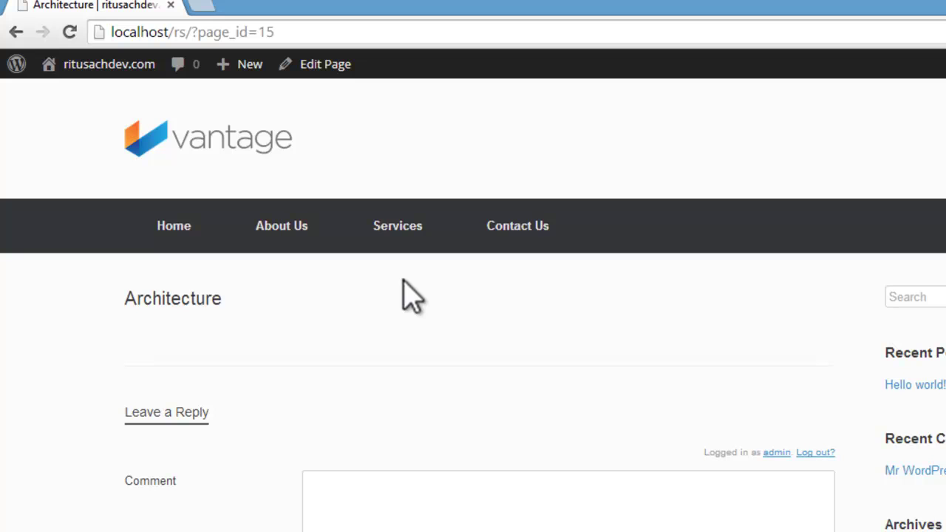
Step: Open Architecture in the page editor and copy the five Loripsum placeholder paragraphs to the clipboard
left_click(328, 65)
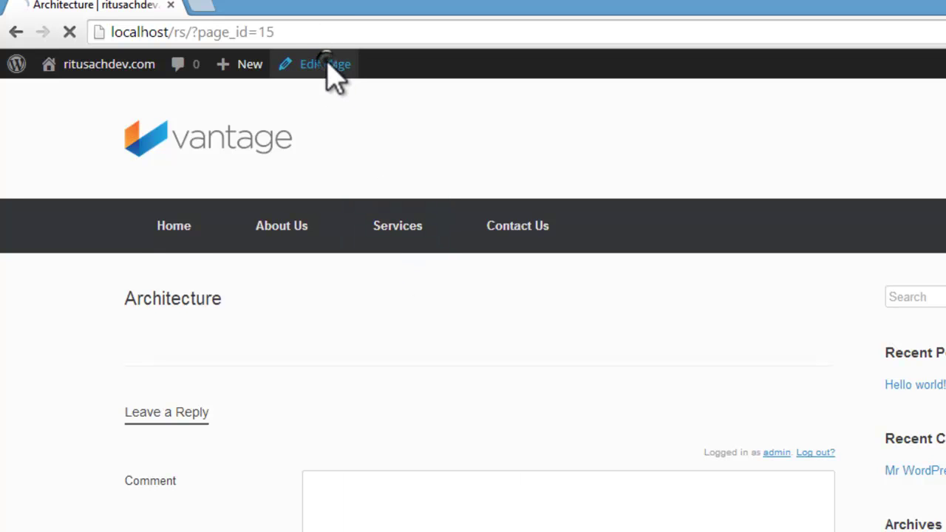
left_click(325, 355)
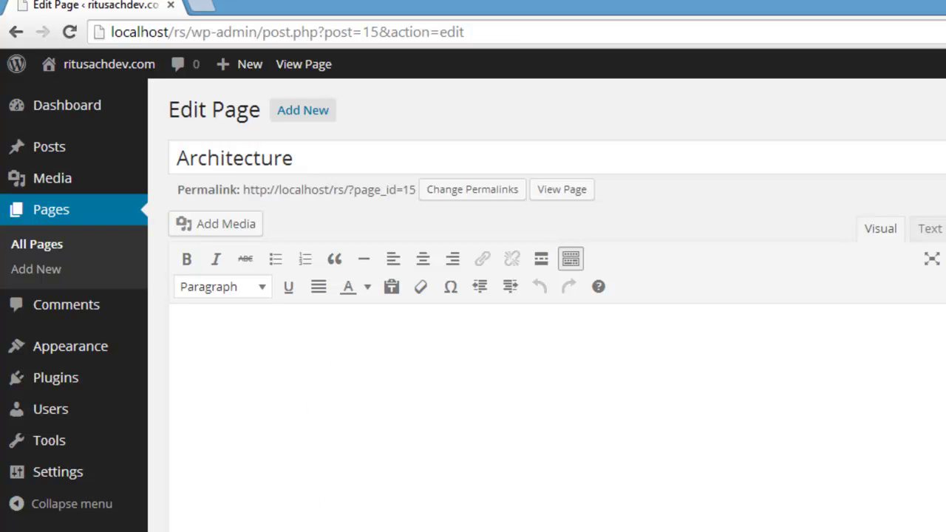
left_click(318, 517)
left_click(387, 263)
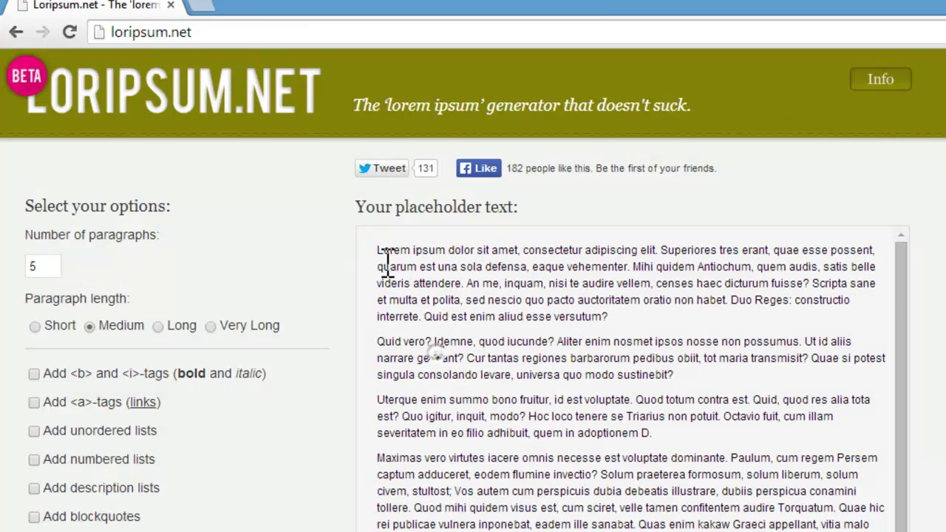
left_click_drag(380, 254, 700, 452)
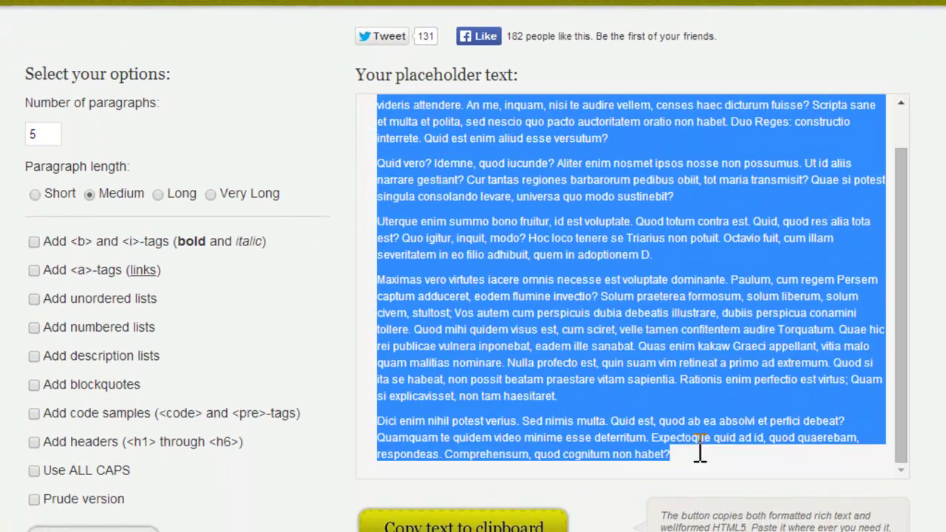
left_click(518, 525)
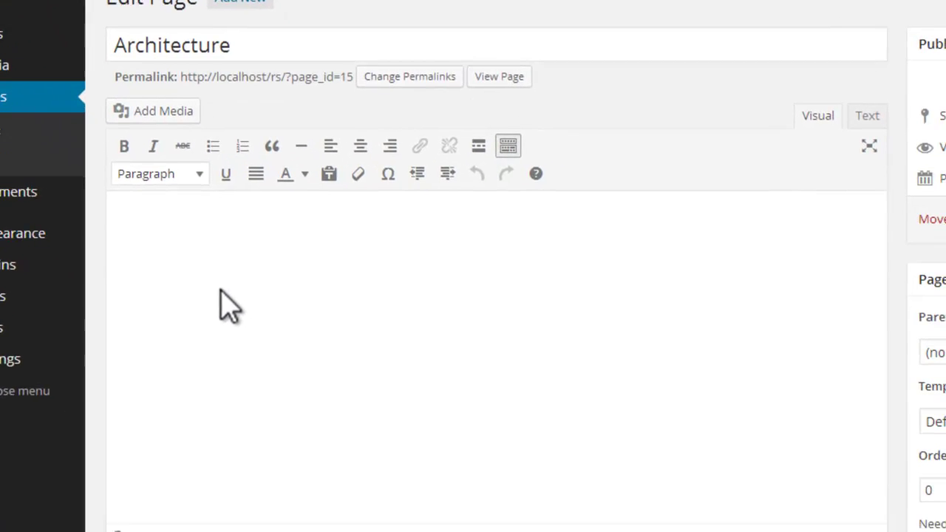
Step: Paste five lorem ipsum paragraphs, justify them, and place the cursor before the Uterque paragraph
key("ctrl+v")
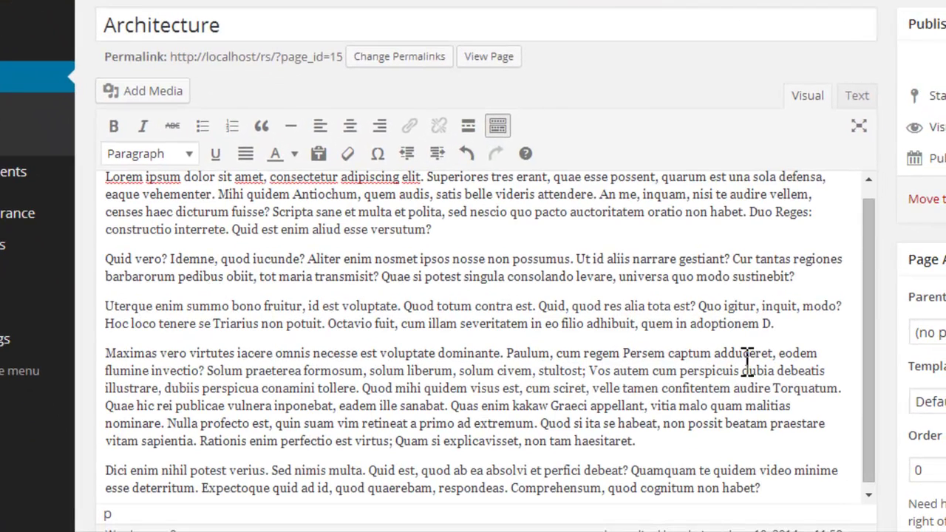
left_click_drag(868, 342, 868, 288)
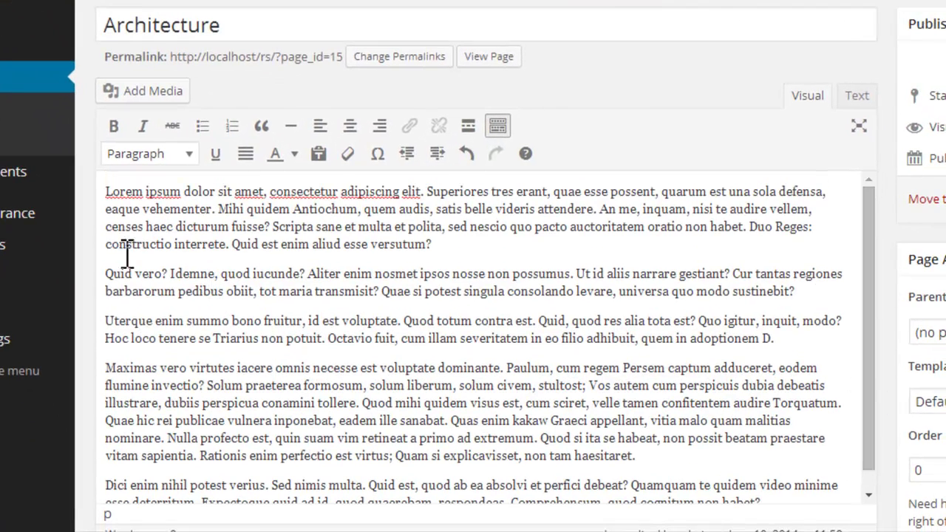
left_click_drag(107, 191, 761, 482)
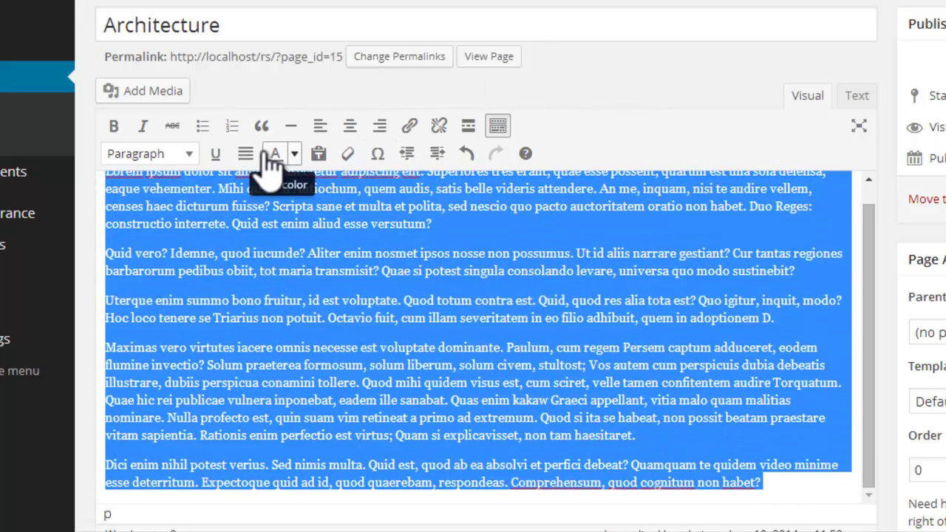
left_click(247, 156)
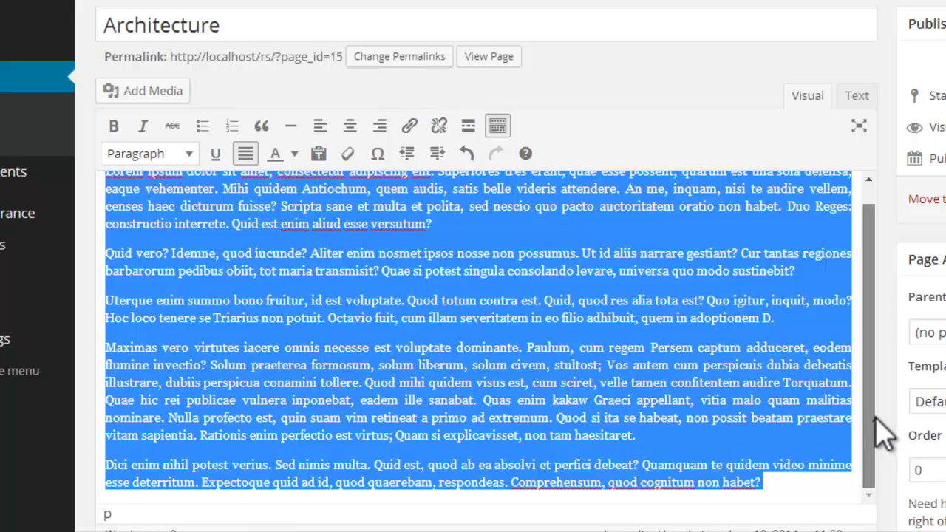
scroll(877, 420, "up", 1)
left_click(311, 192)
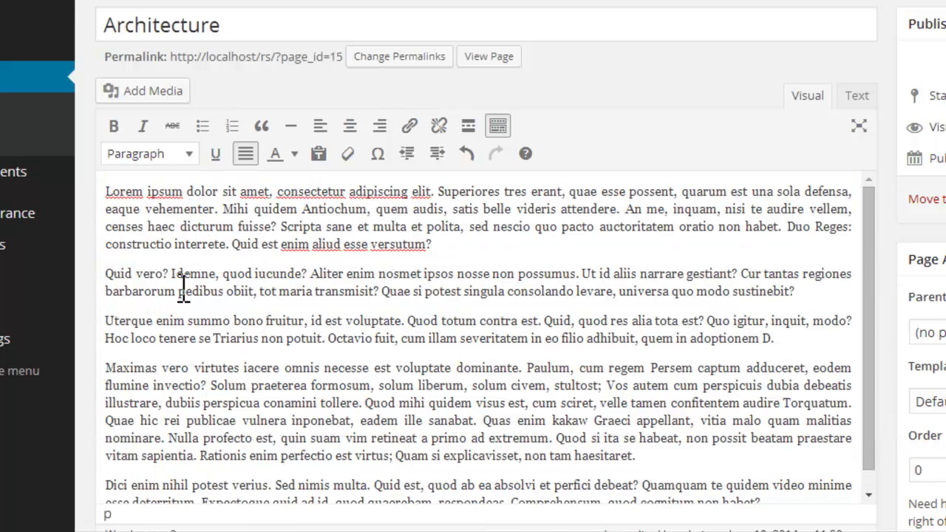
left_click(108, 320)
Step: Upload architectural-services-250x250.jpg from the computer through the Add Media window
left_click(132, 92)
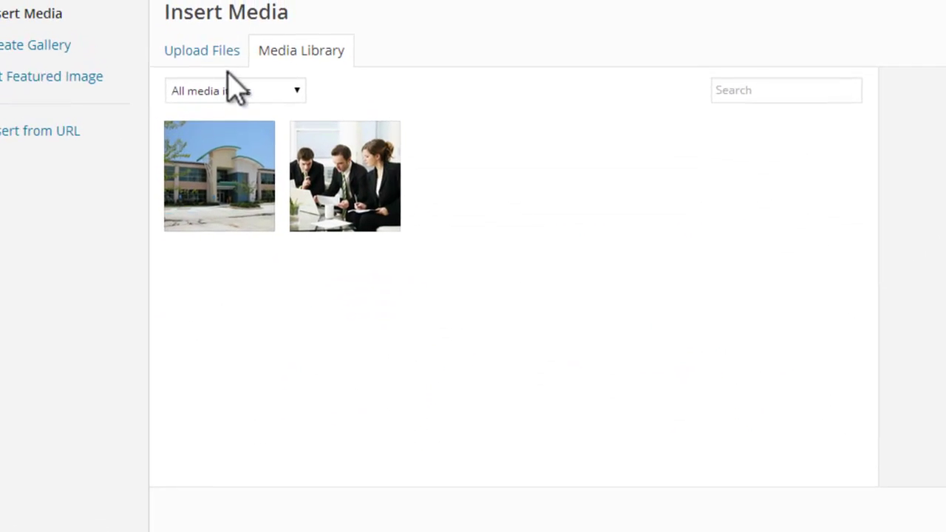
left_click(211, 14)
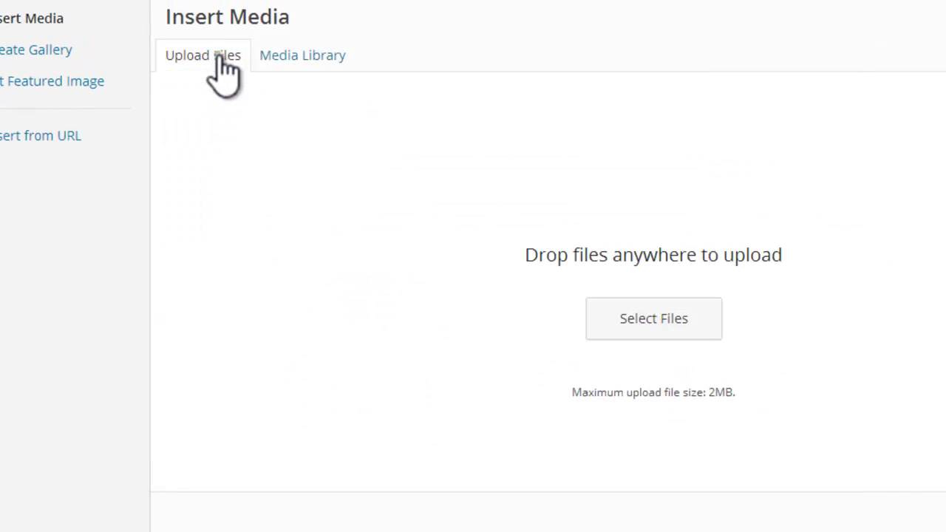
left_click(641, 323)
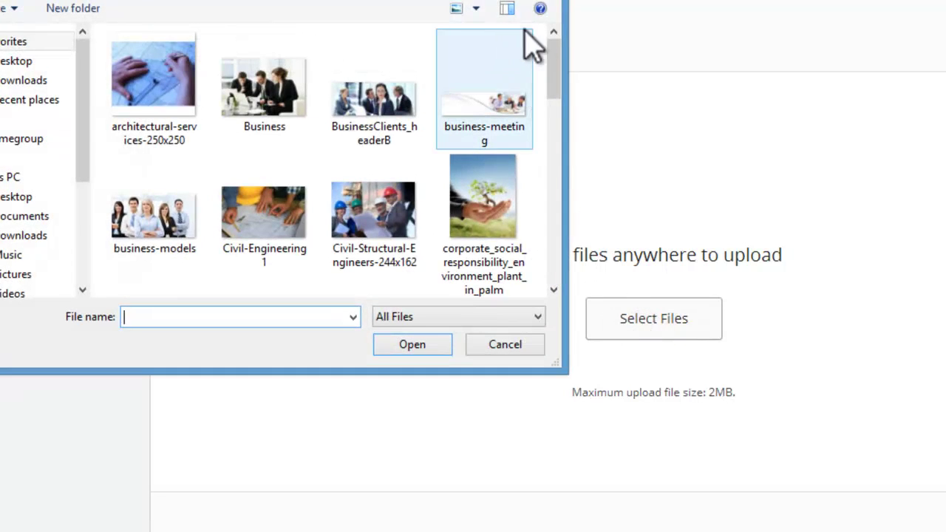
mouse_move(561, 78)
left_mouse_down()
mouse_move(566, 259)
mouse_move(545, 143)
mouse_move(548, 72)
left_mouse_up()
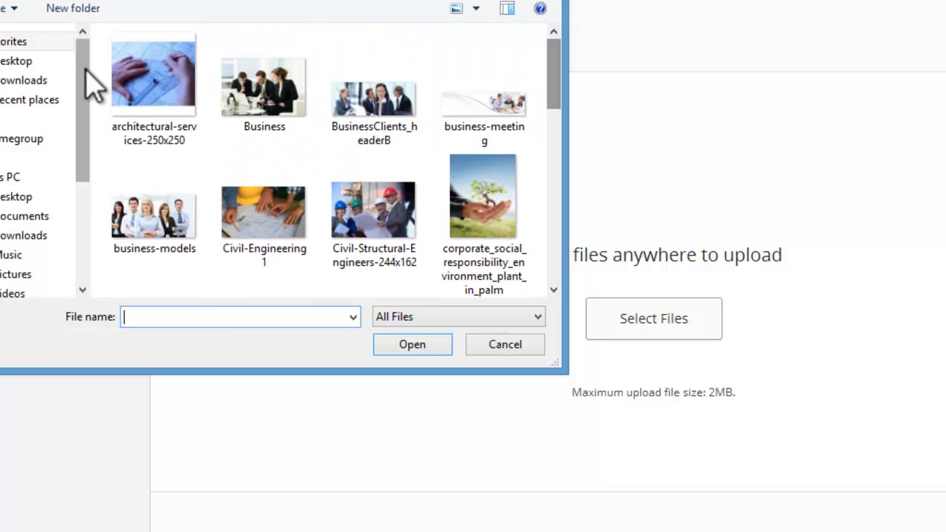
left_click(133, 78)
left_click(409, 346)
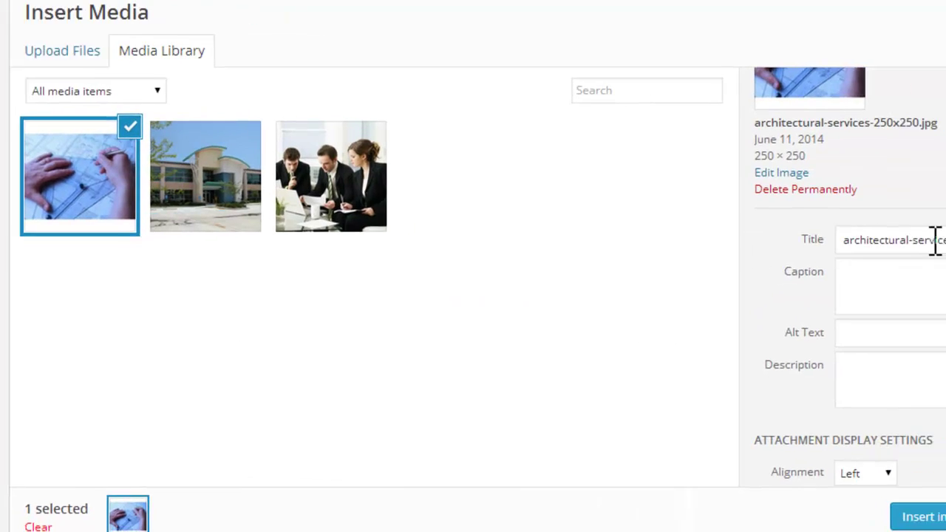
Step: Set the image's title, caption and alt text all to 'Architecture'
left_click_drag(760, 235, 895, 235)
key("BackSpace")
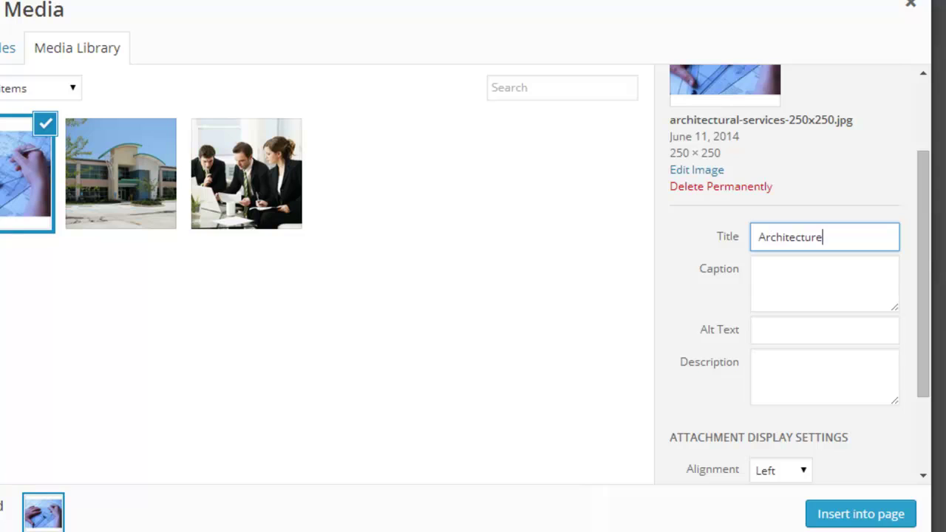
left_click(820, 284)
left_click_drag(828, 244, 728, 248)
left_click(809, 269)
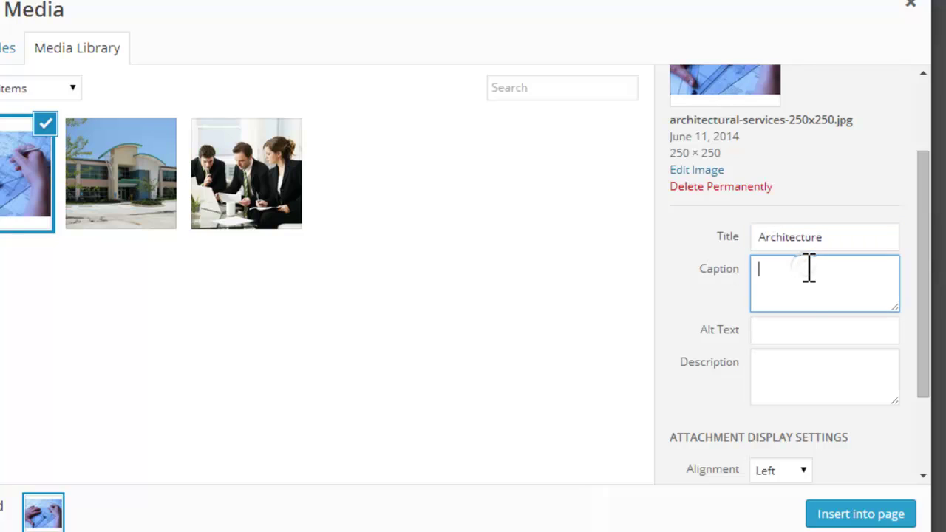
key("ctrl+v")
left_click(808, 336)
key("ctrl+v")
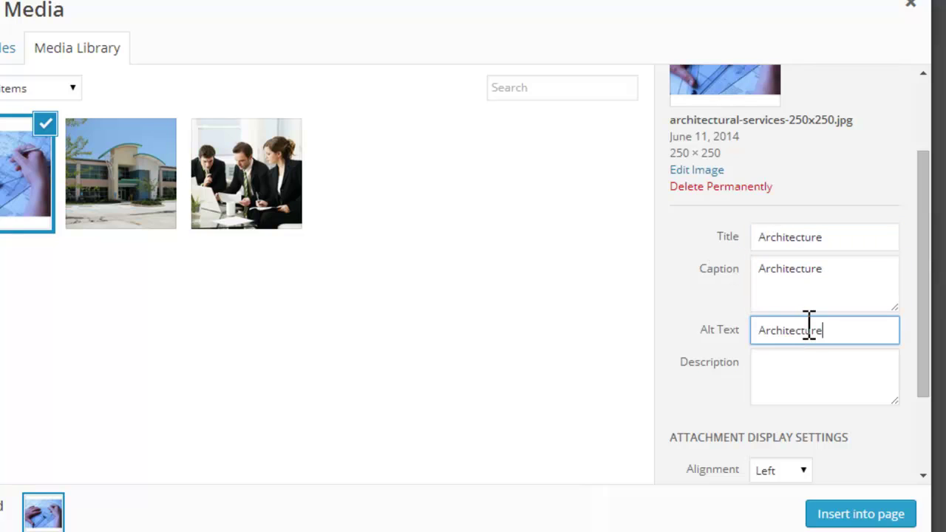
left_click(835, 482)
Step: Check the attachment display settings and insert the image into the page
scroll(939, 399, "down", 1)
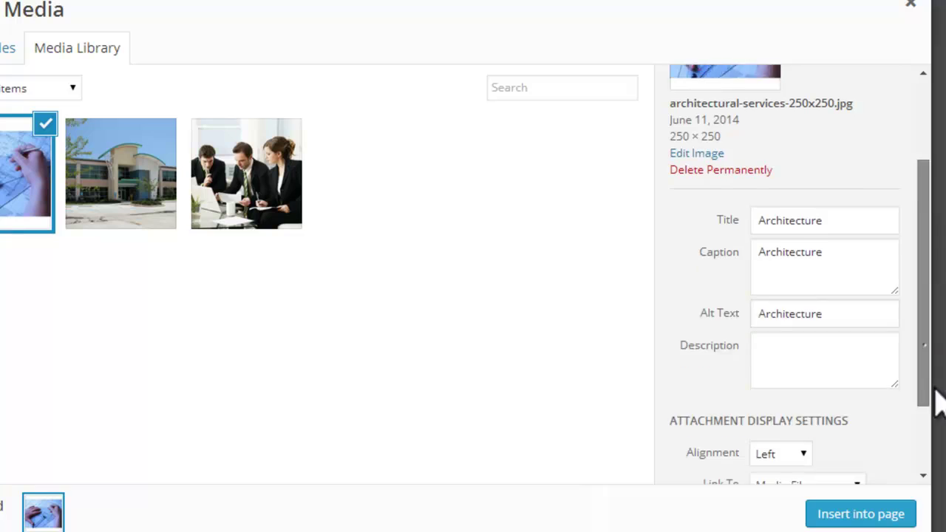
scroll(814, 370, "down", 3)
left_click(897, 429)
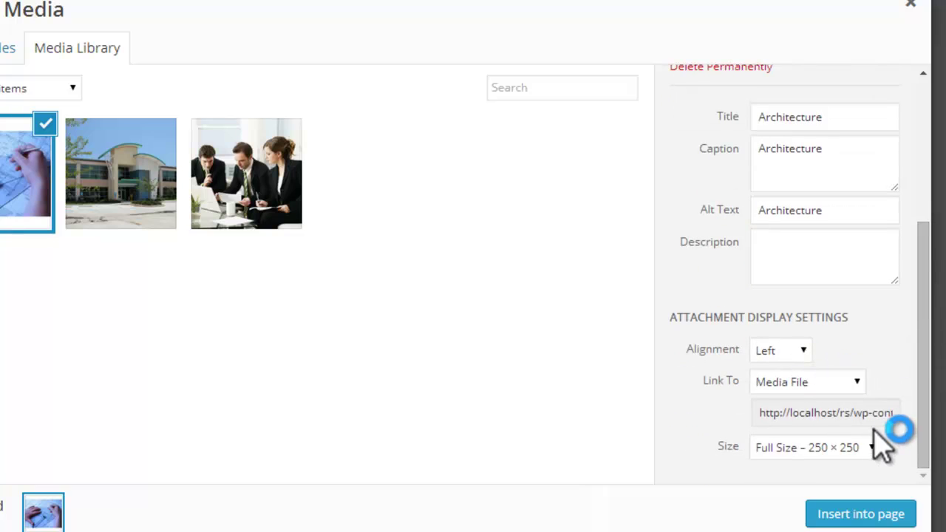
left_click(875, 516)
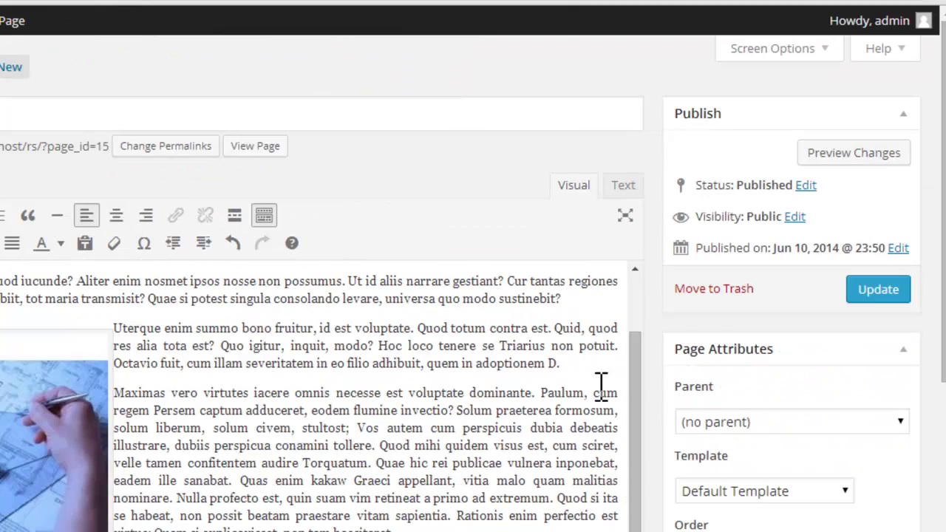
Step: Update the Architecture page and review it with its captioned image on the live site
left_click(945, 288)
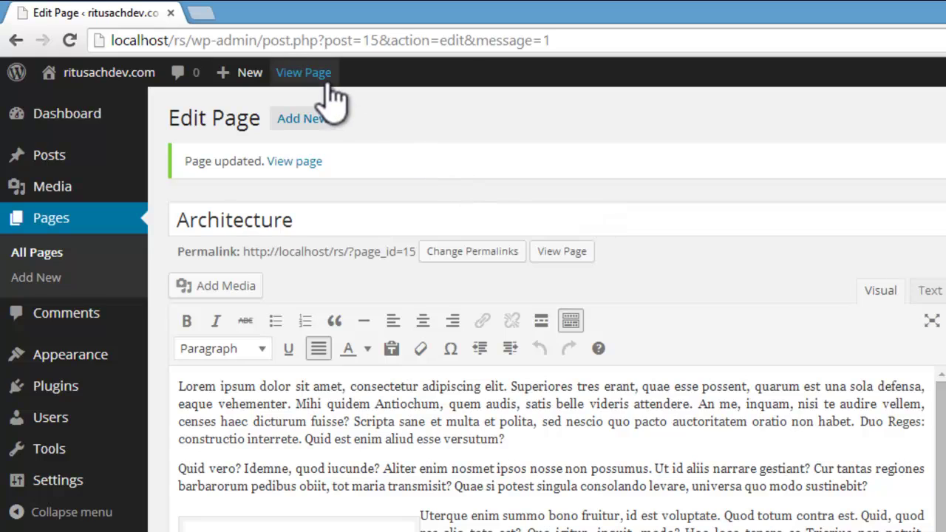
left_click(326, 77)
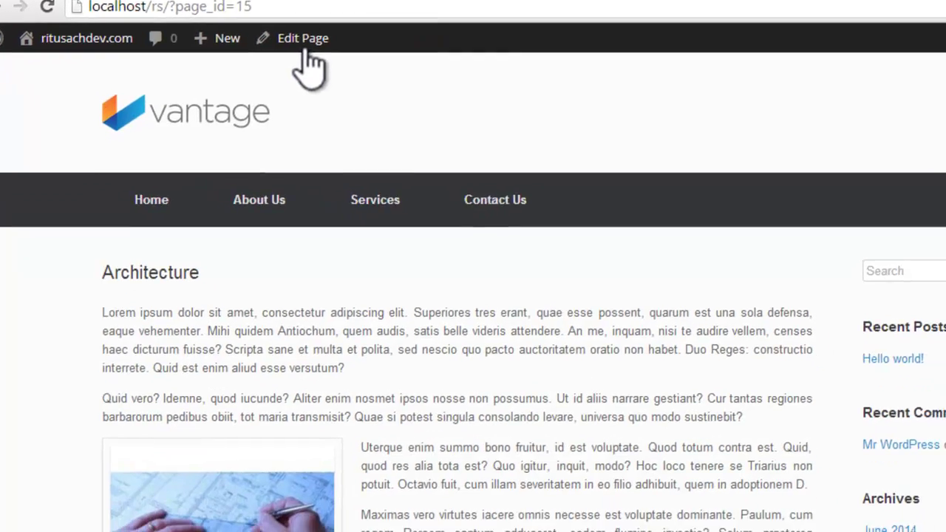
scroll(449, 229, "down", 3)
scroll(449, 229, "down", 3)
scroll(448, 229, "up", 10)
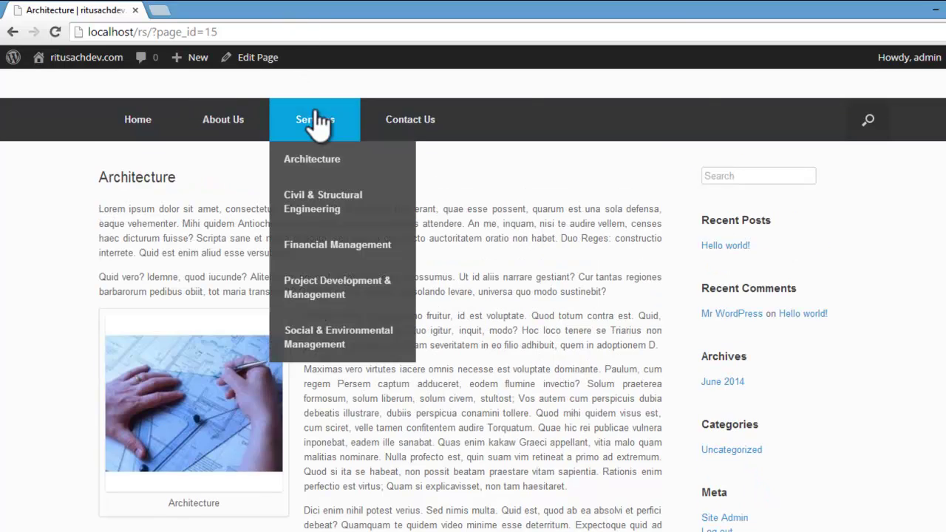
Step: Go from the Architecture subpage to the Civil & Structural Engineering subpage via Services
left_click(324, 162)
mouse_move(323, 178)
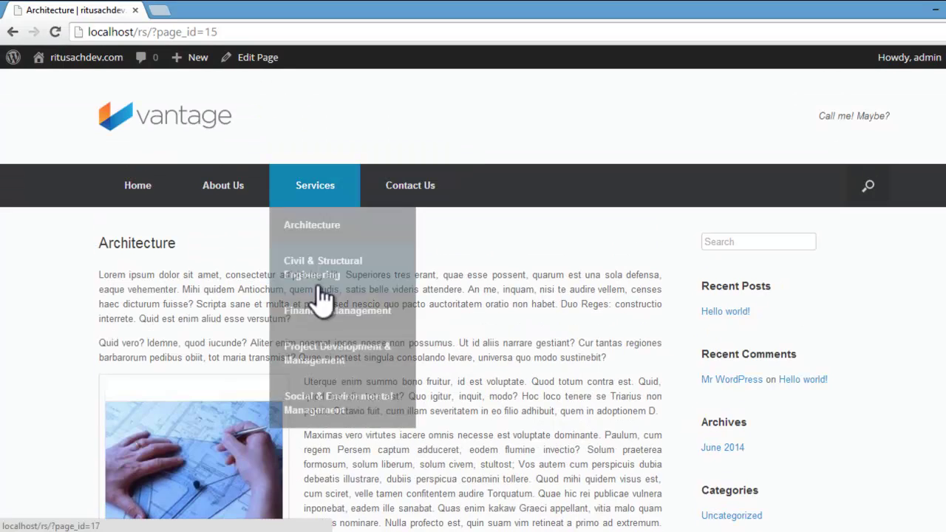
scroll(321, 299, "down", 5)
scroll(22, 205, "up", 5)
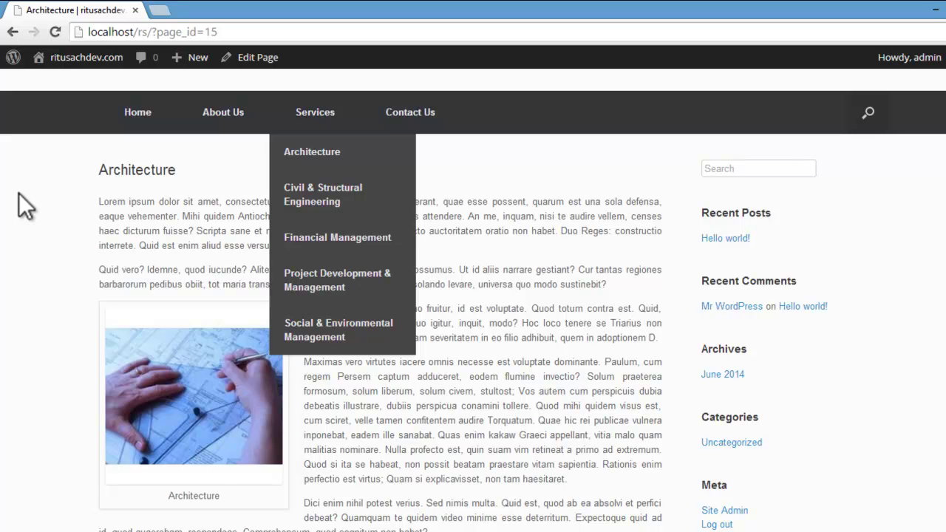
scroll(19, 193, "up", 2)
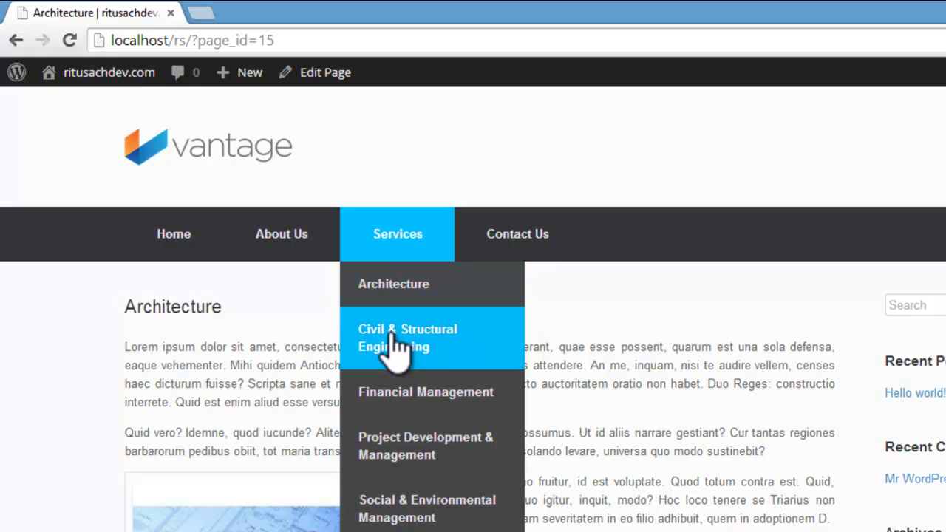
left_click(397, 345)
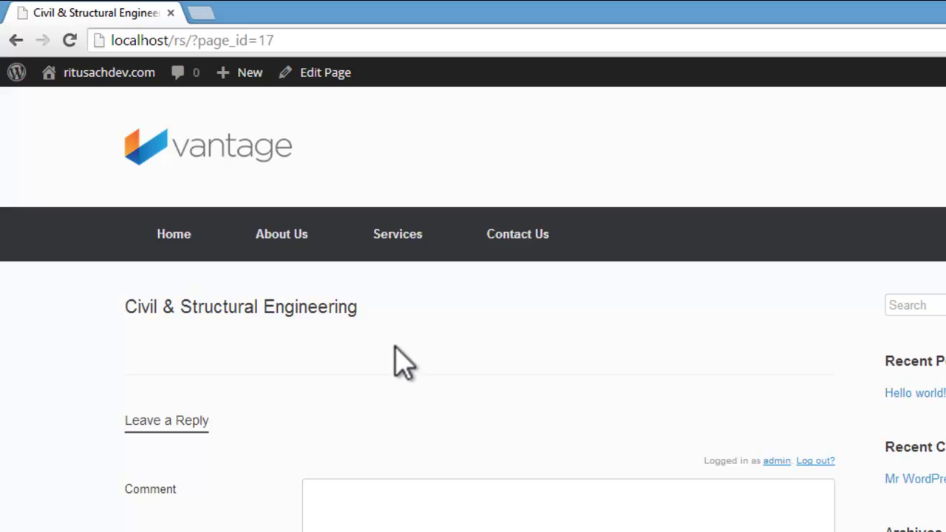
Step: Paste Loripsum text into the Civil & Structural Engineering page, placing the cursor before 'Quid vero?' for media
left_click(326, 73)
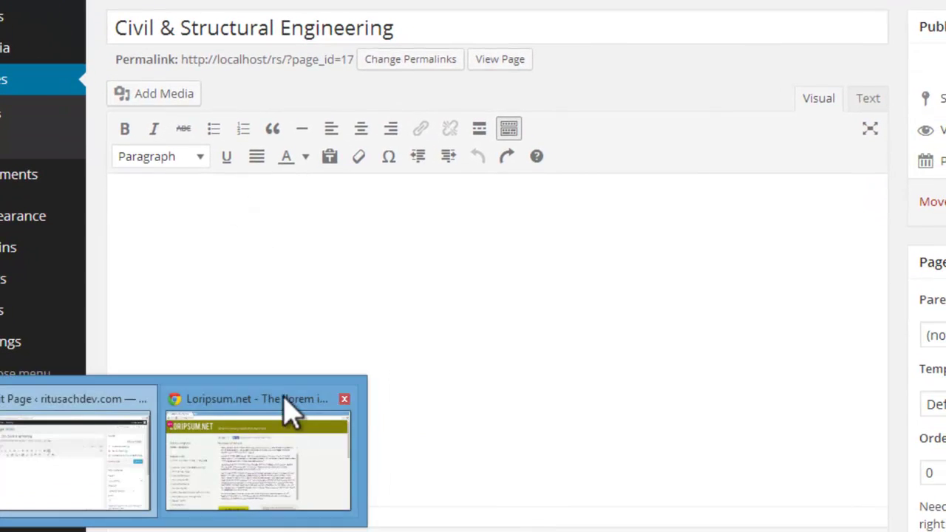
left_click(285, 397)
left_click(380, 518)
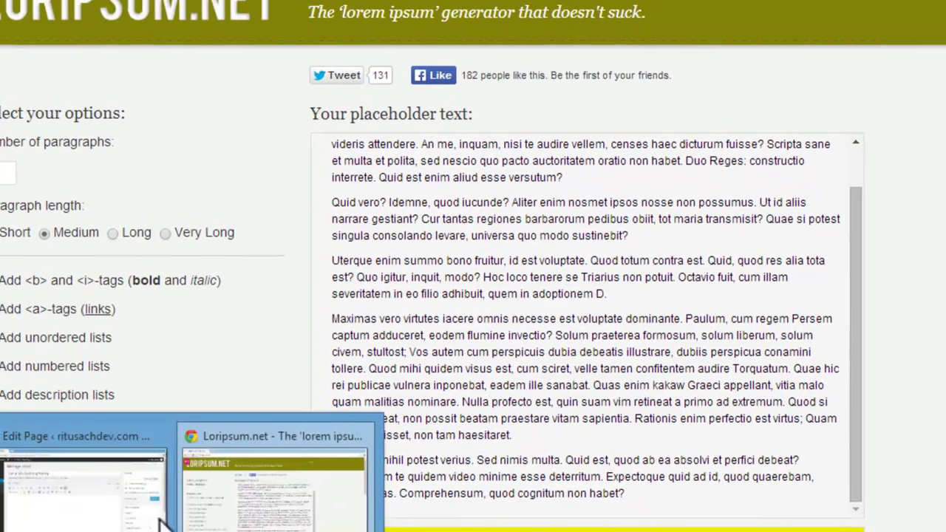
left_click(84, 436)
left_click(328, 419)
key("ctrl+v")
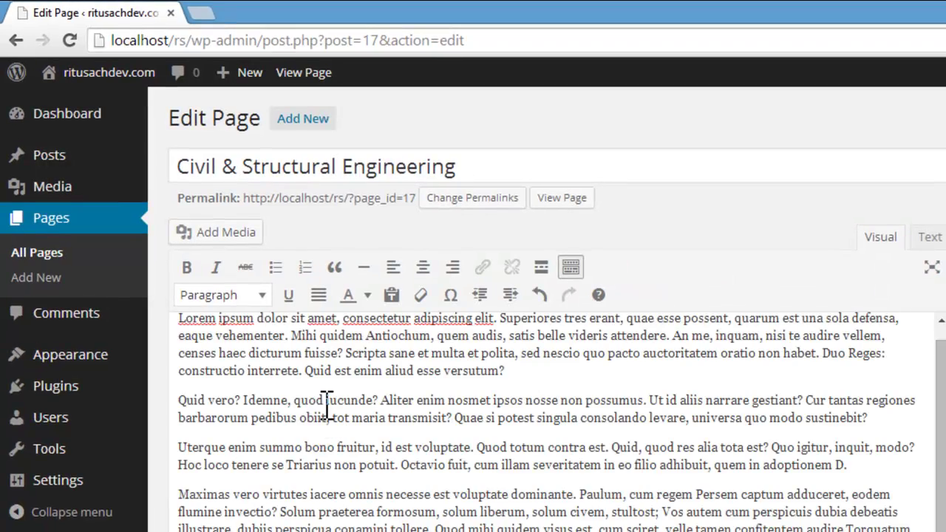
left_click(180, 400)
left_click(226, 234)
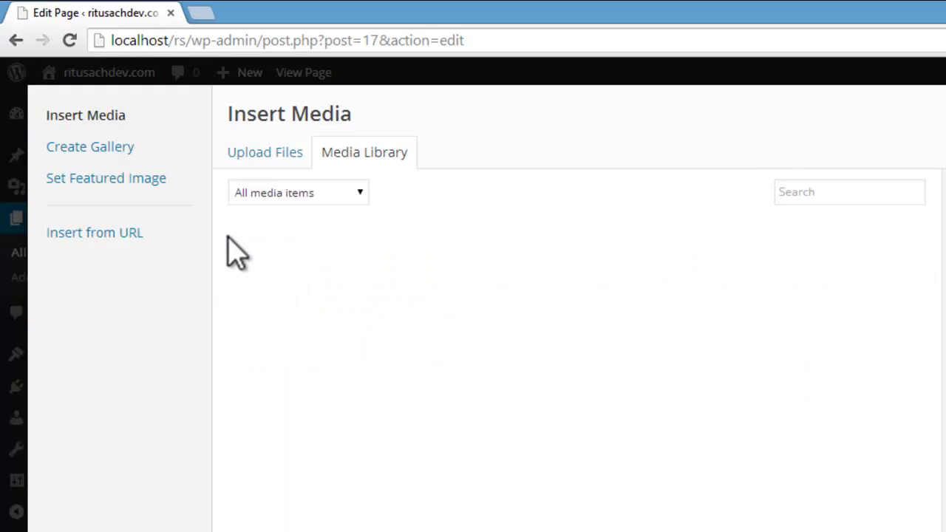
Step: Upload Civil-Structural-Engineers-244x162.jpg to the media library
left_click(285, 152)
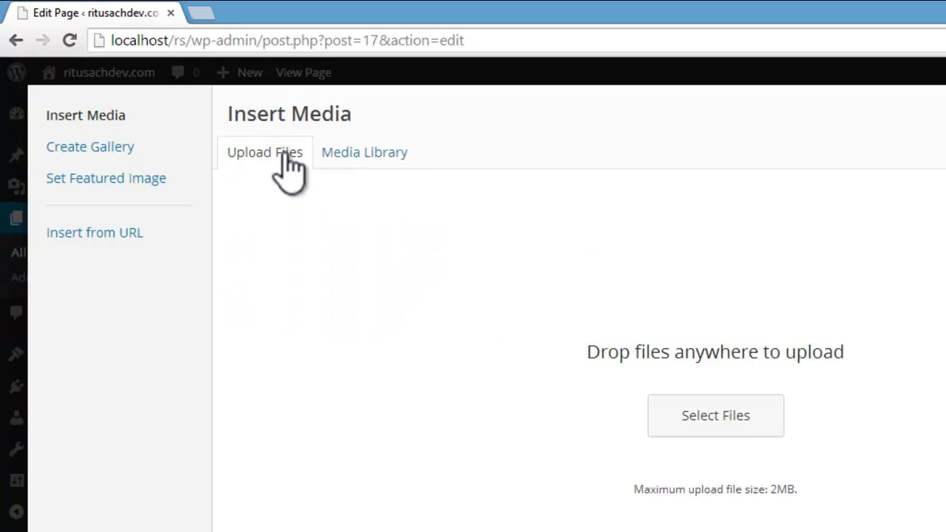
left_click(735, 418)
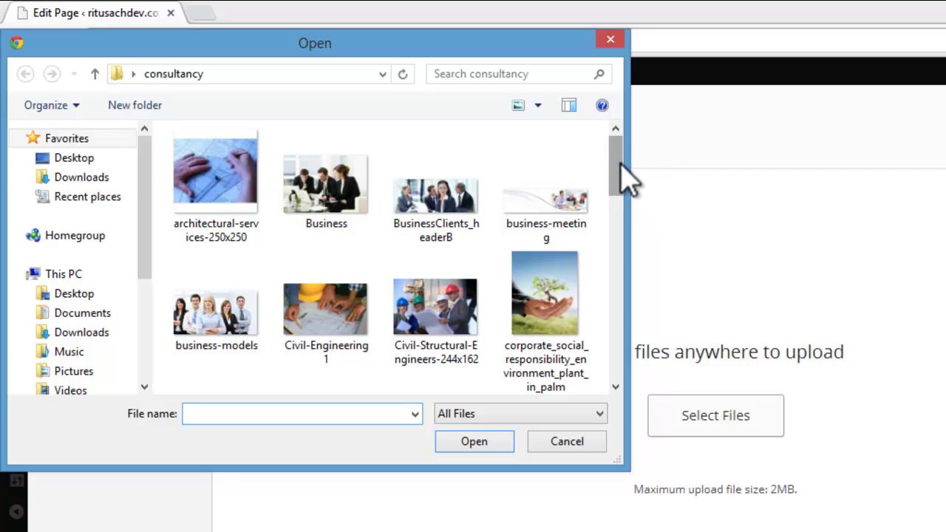
left_click_drag(620, 164, 620, 187)
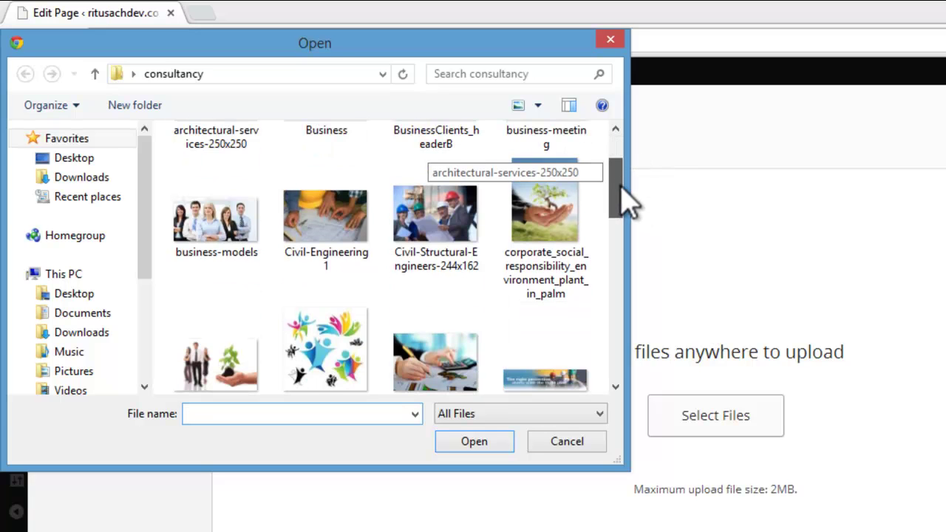
left_click(427, 258)
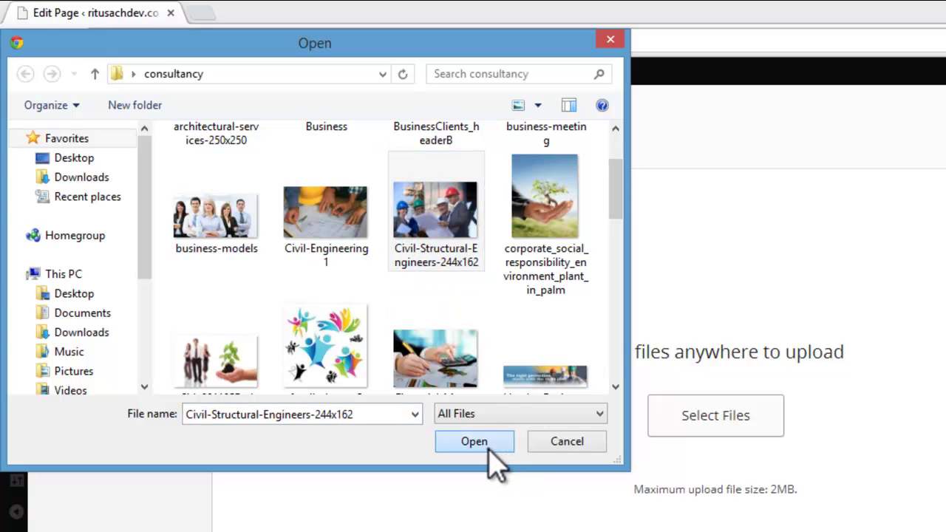
left_click(488, 446)
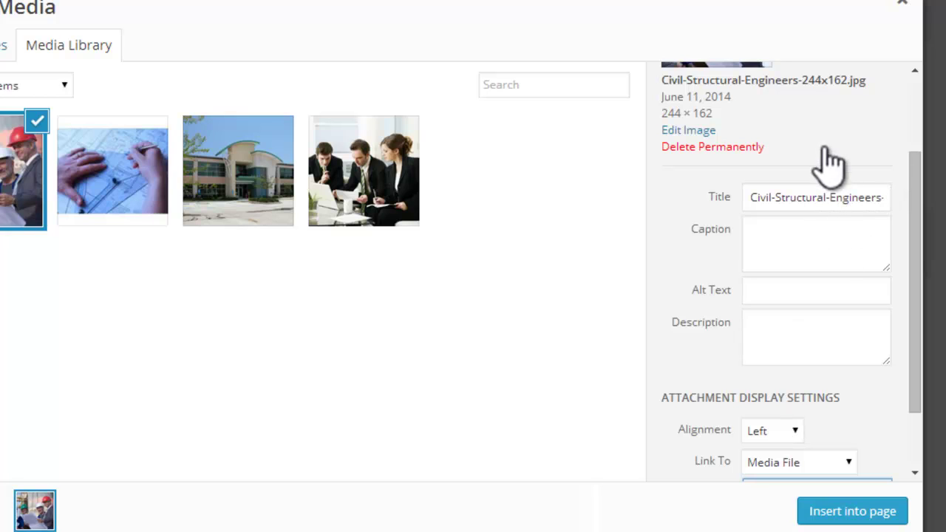
Step: Trim the title to Civil-Structural-Engineers and set caption and alt text to Civil-Structural-Engineering
left_click_drag(830, 197, 894, 200)
left_click_drag(836, 200, 892, 198)
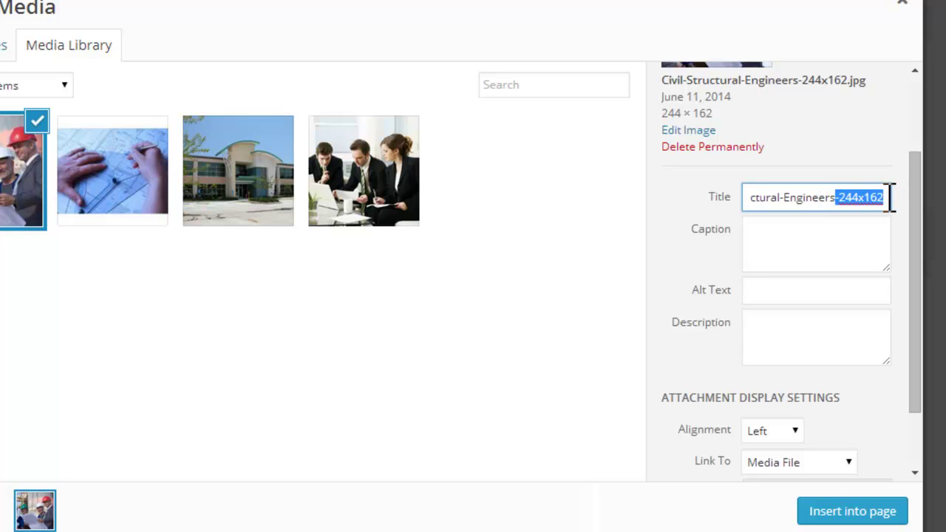
key("BackSpace")
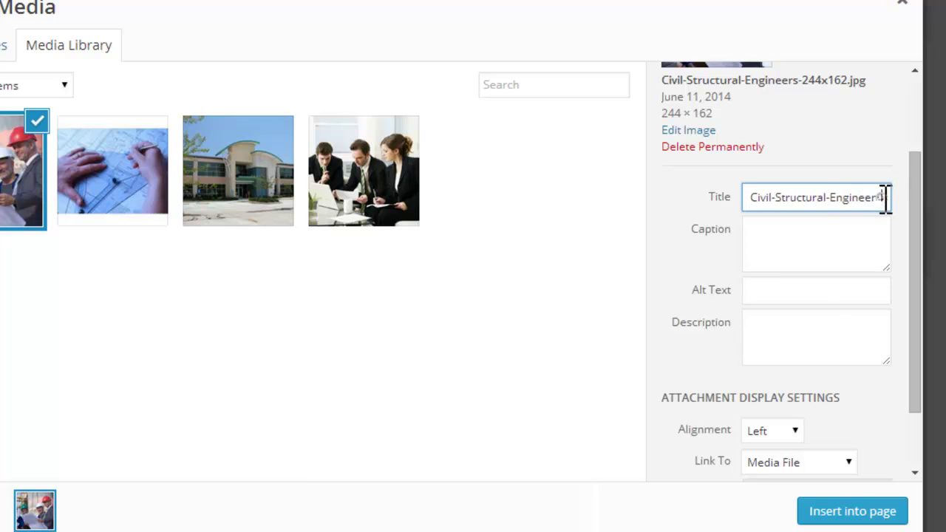
left_click_drag(885, 197, 752, 198)
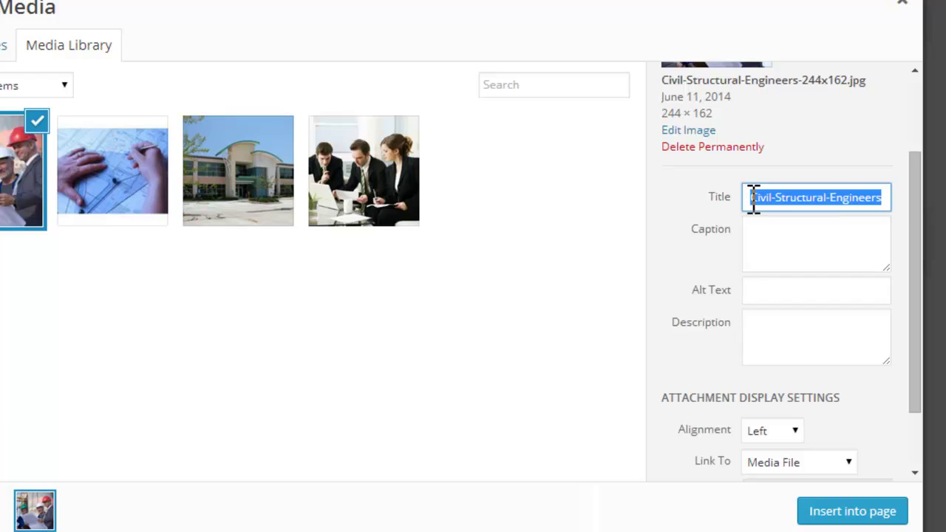
left_click(802, 239)
key("ctrl+v")
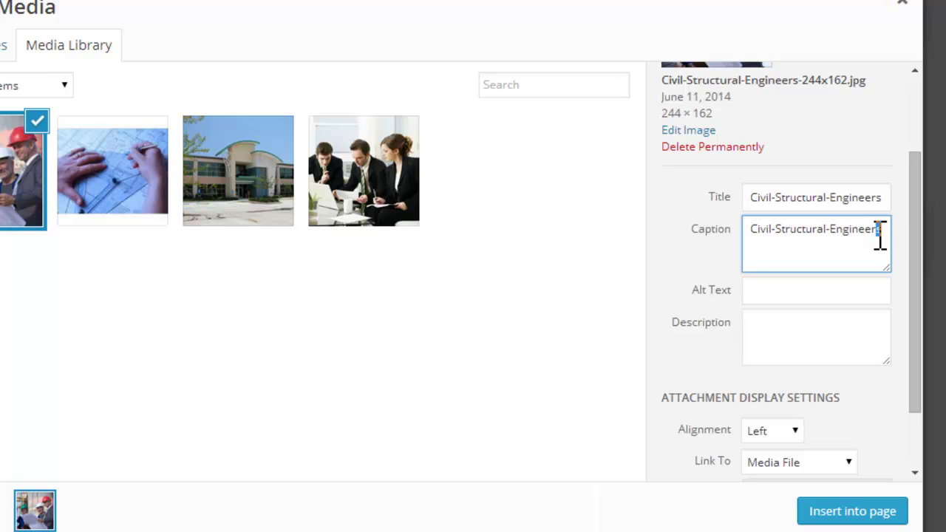
type("ing")
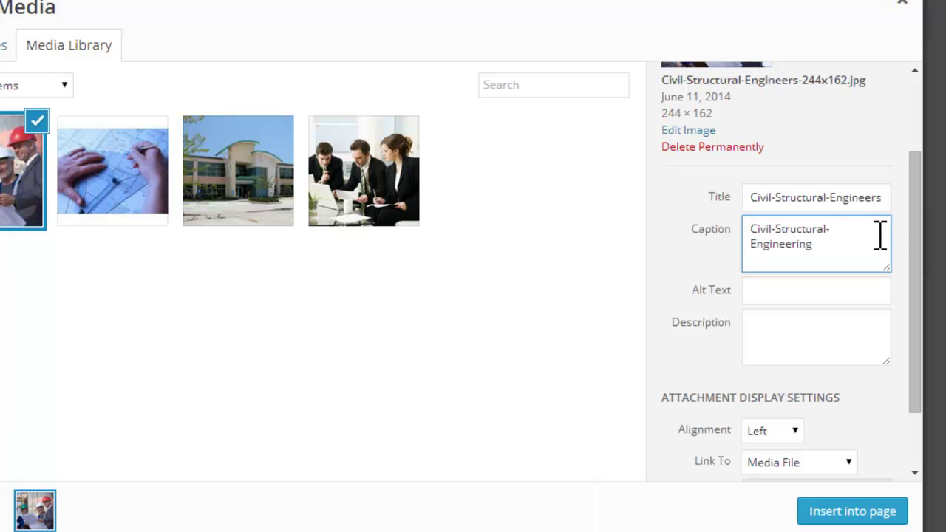
left_click(798, 289)
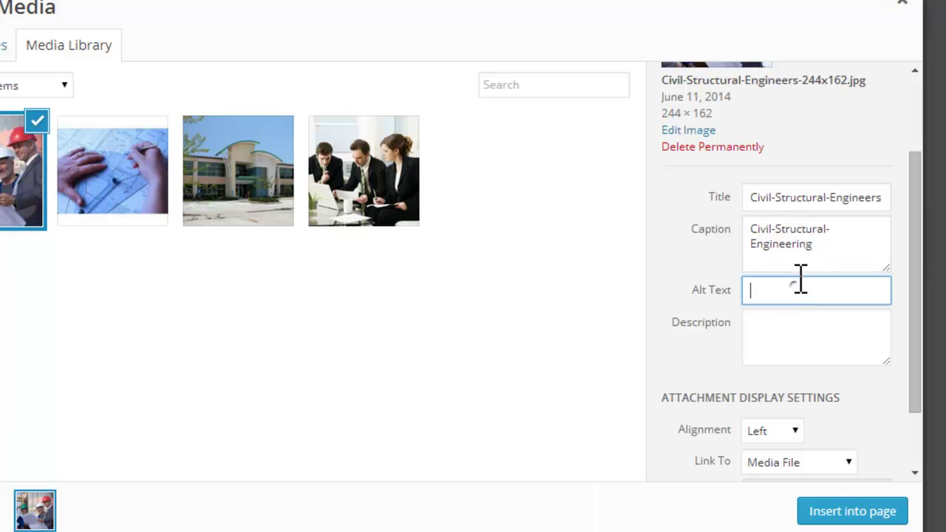
left_click_drag(822, 244, 729, 229)
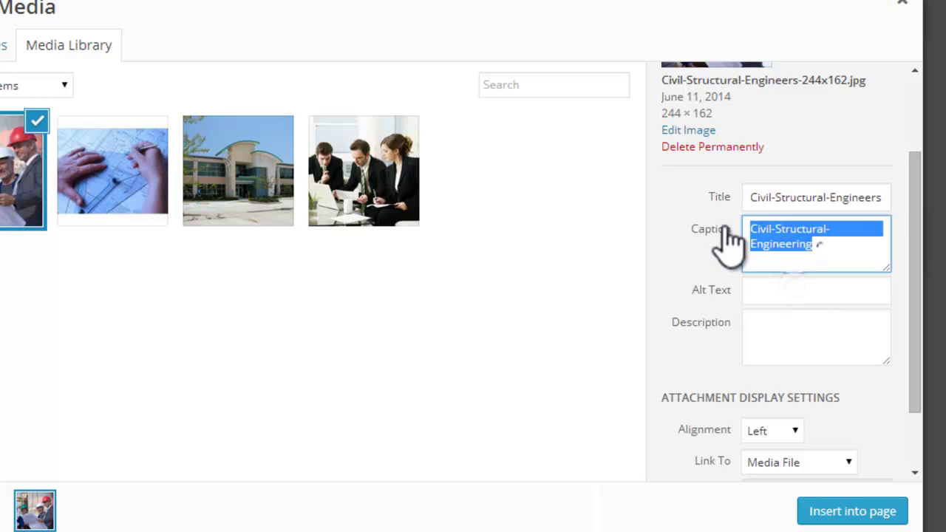
left_click(864, 296)
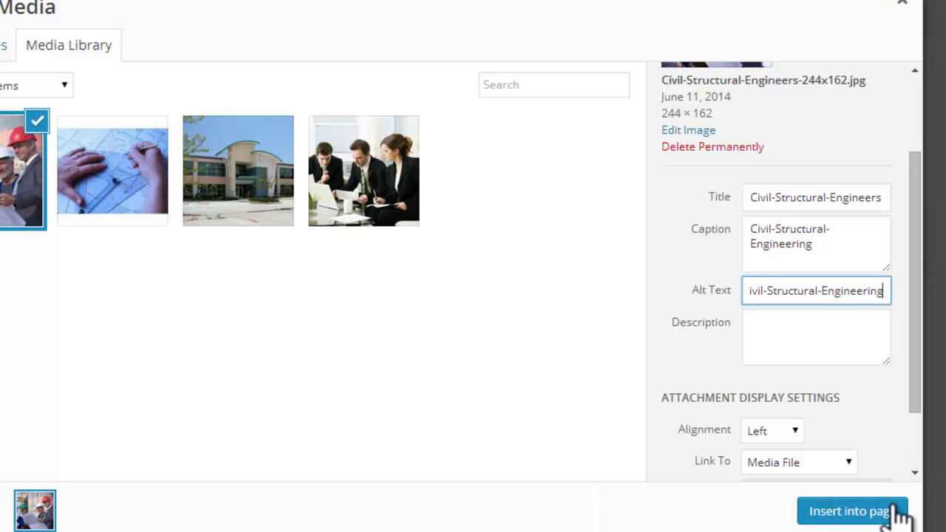
left_click_drag(917, 376, 929, 433)
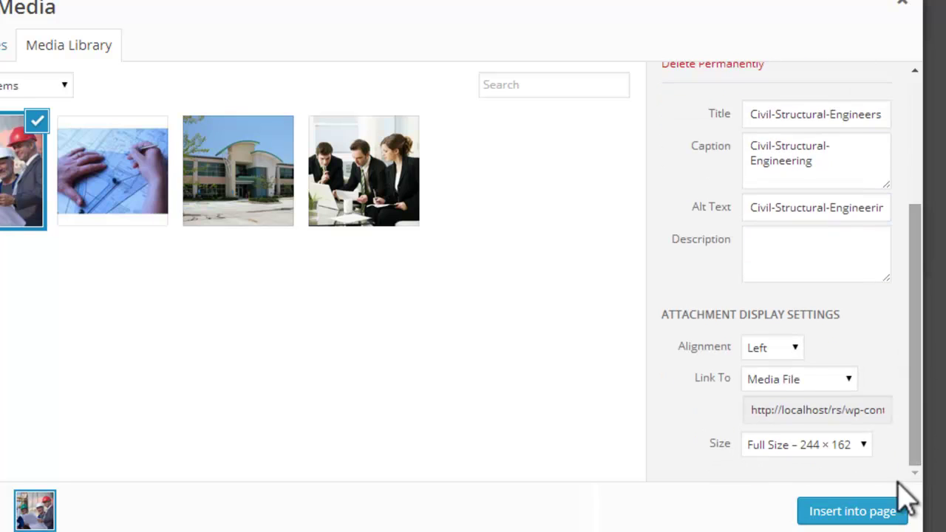
Step: Insert the captioned photo, justify all the page text, and update the page
left_click(883, 510)
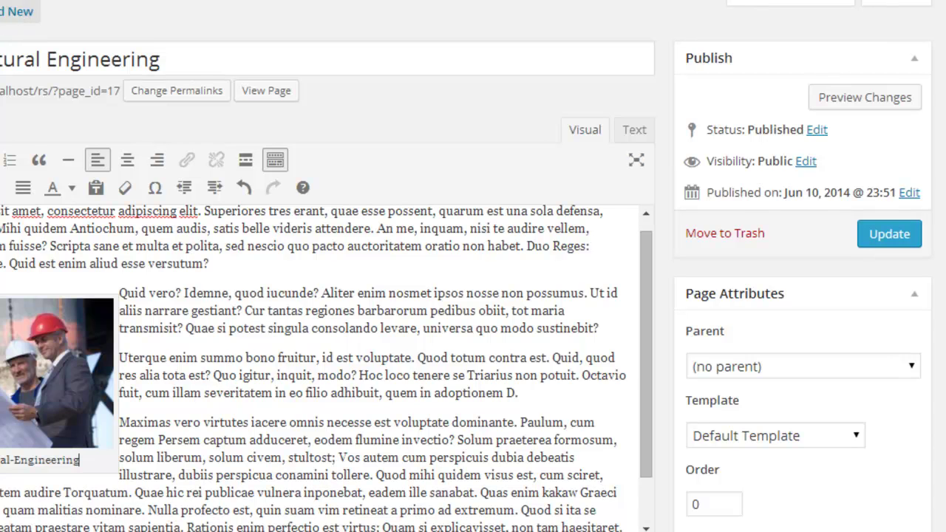
left_click_drag(1, 211, 547, 522)
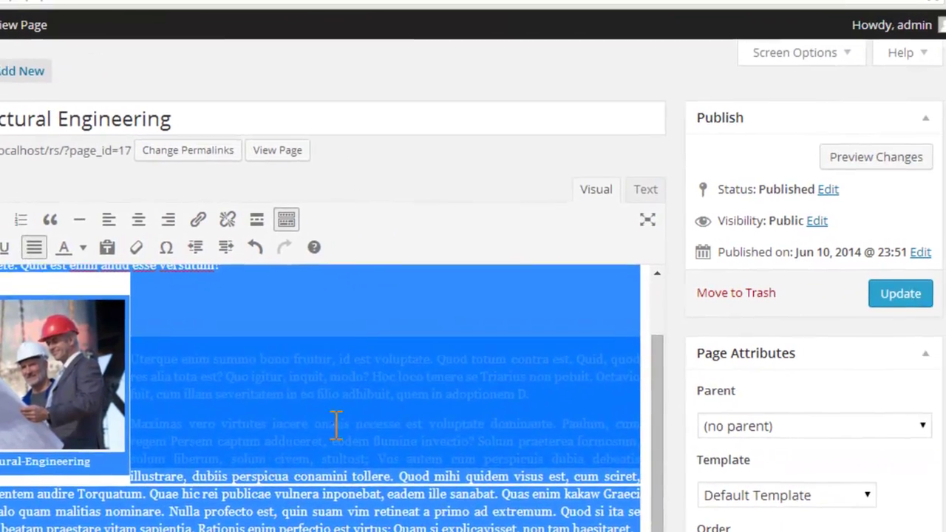
left_click(487, 385)
left_click(913, 298)
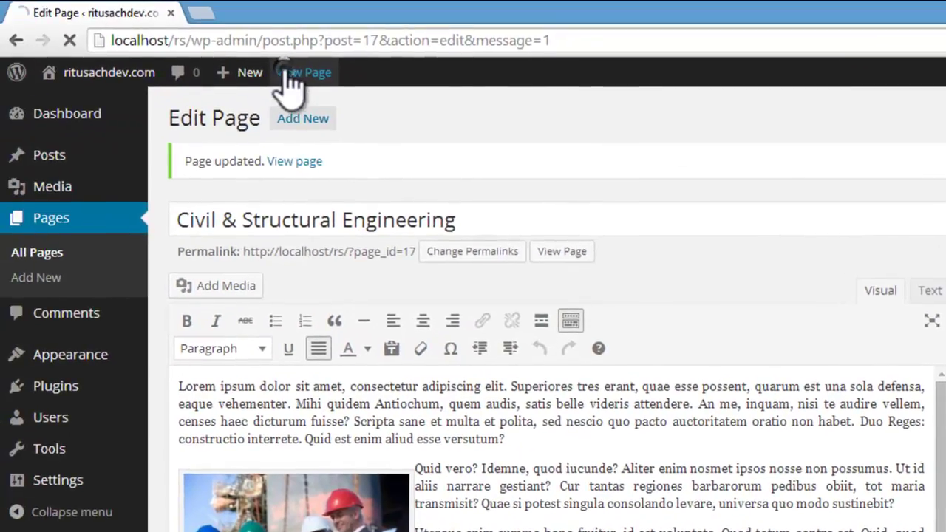
Step: View the published Civil & Structural Engineering page and head to the Financial Management subpage
left_click(289, 72)
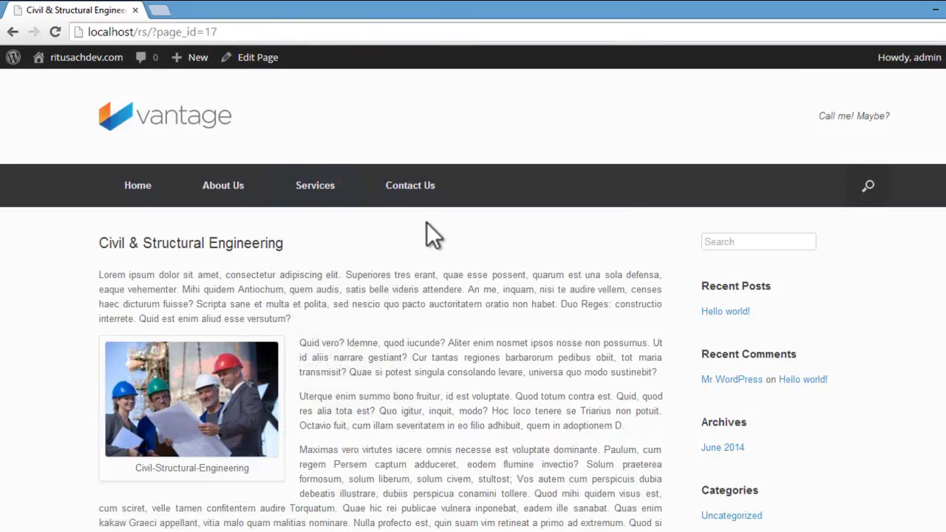
scroll(426, 222, "down", 10)
scroll(426, 222, "up", 10)
mouse_move(302, 185)
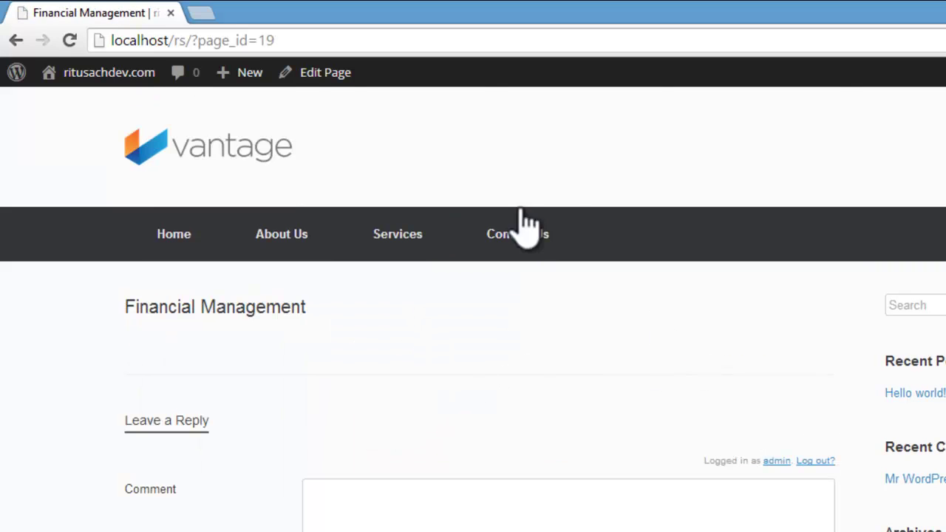
Step: Copy five paragraphs from loripsum.net and paste them into the Financial Management page editor
left_click(305, 74)
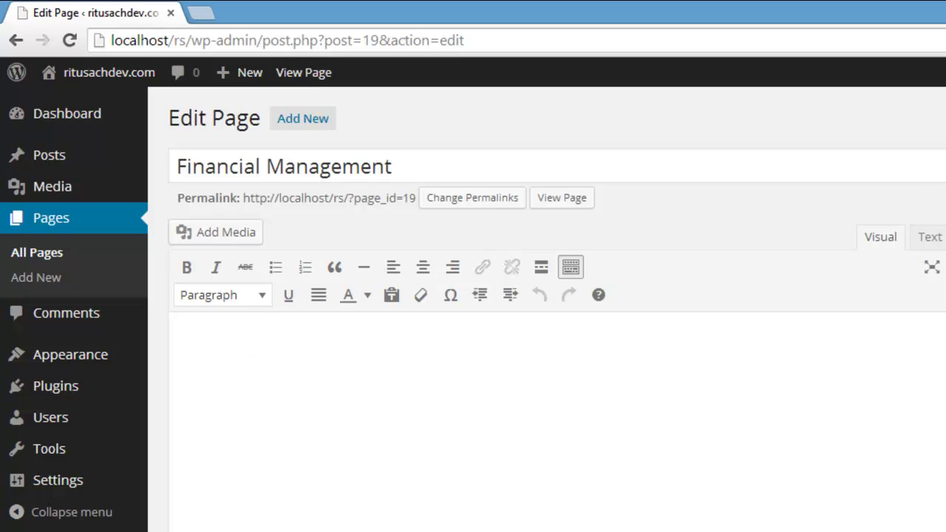
left_click(322, 526)
scroll(481, 444, "down", 1)
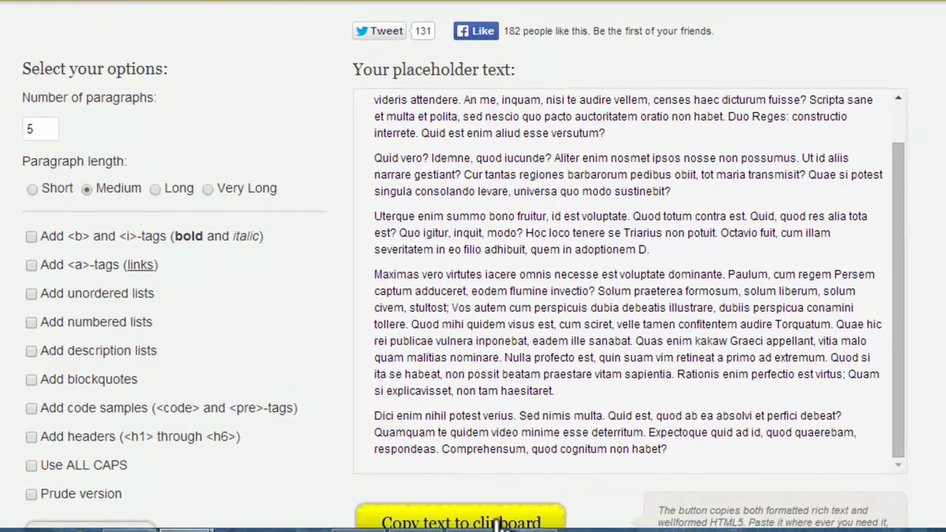
left_click(496, 524)
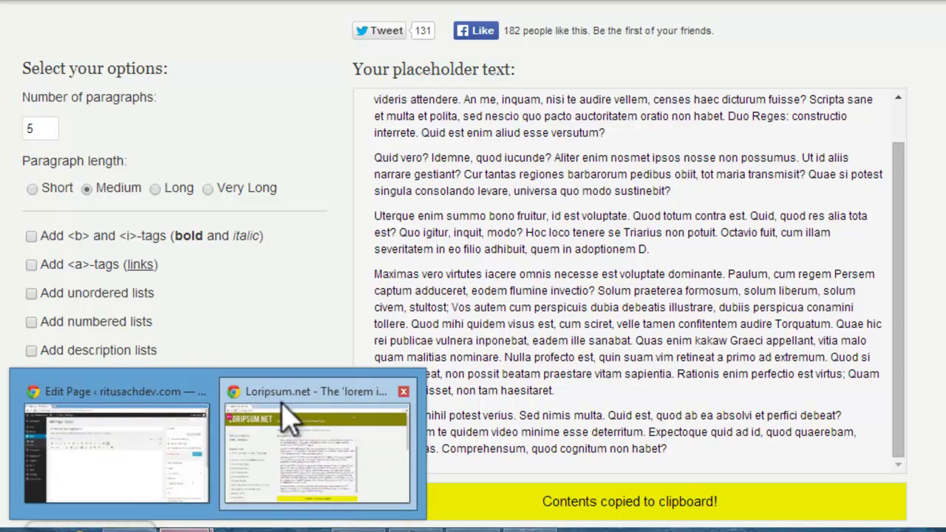
left_click(133, 437)
left_click(294, 207)
key("ctrl+v")
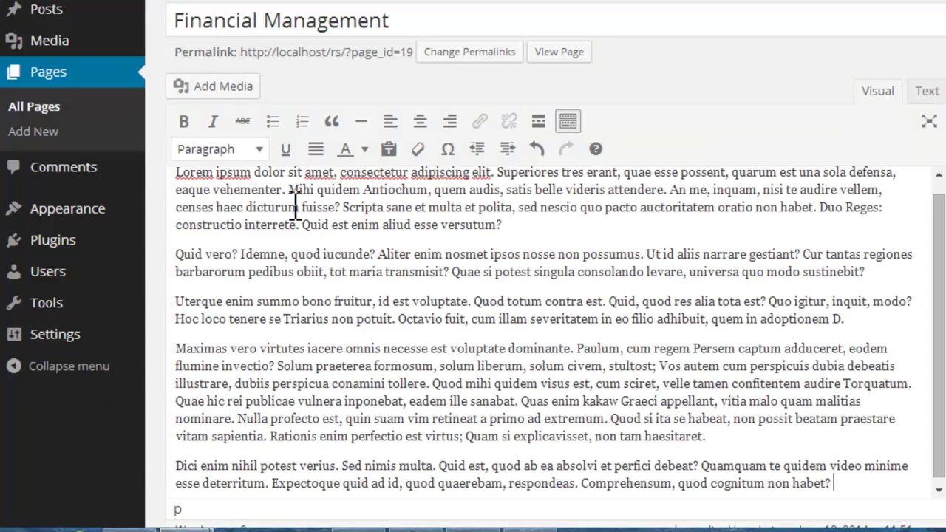
Step: Upload Financial-Management.jpg to the media library
left_click(233, 87)
left_click(262, 8)
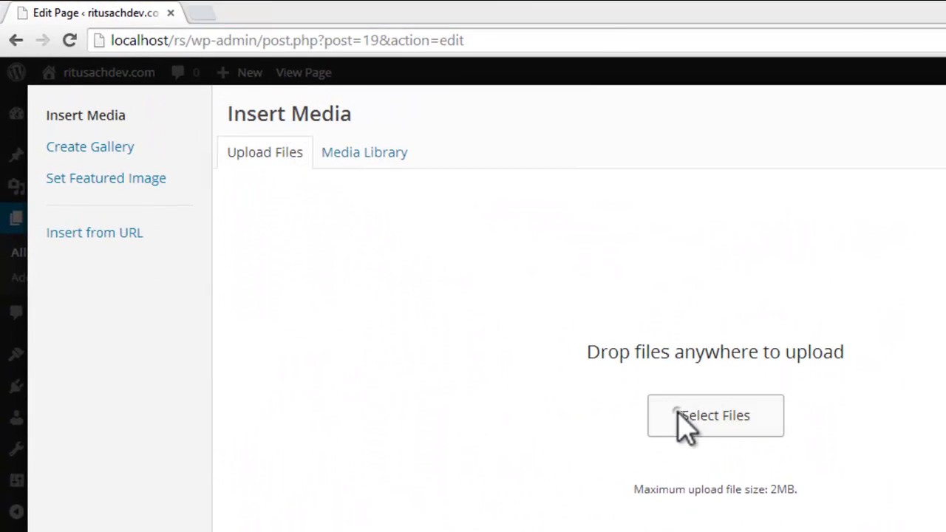
left_click(680, 416)
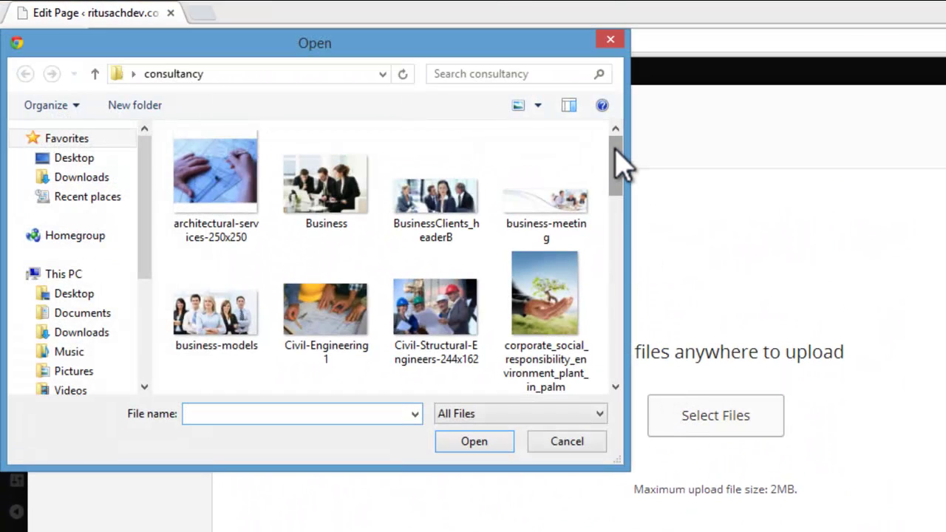
left_click_drag(619, 170, 609, 205)
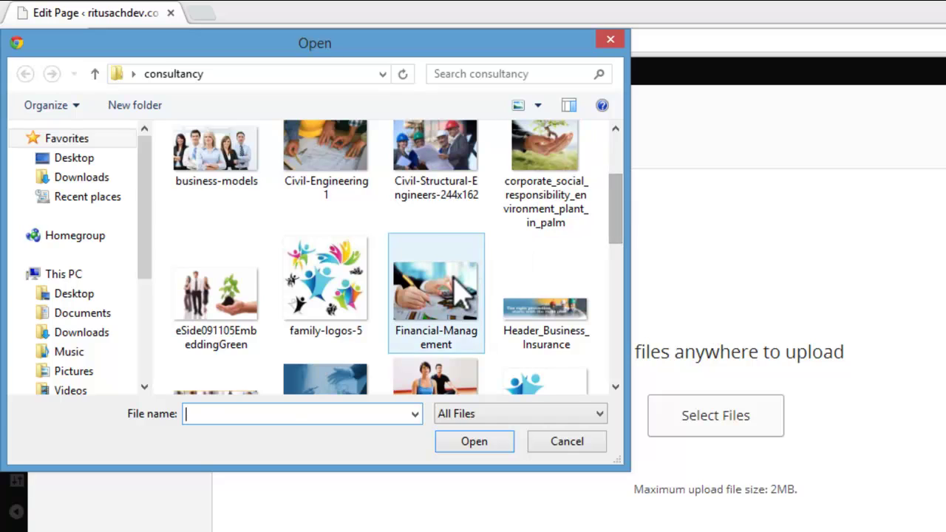
left_click(455, 296)
left_click(473, 441)
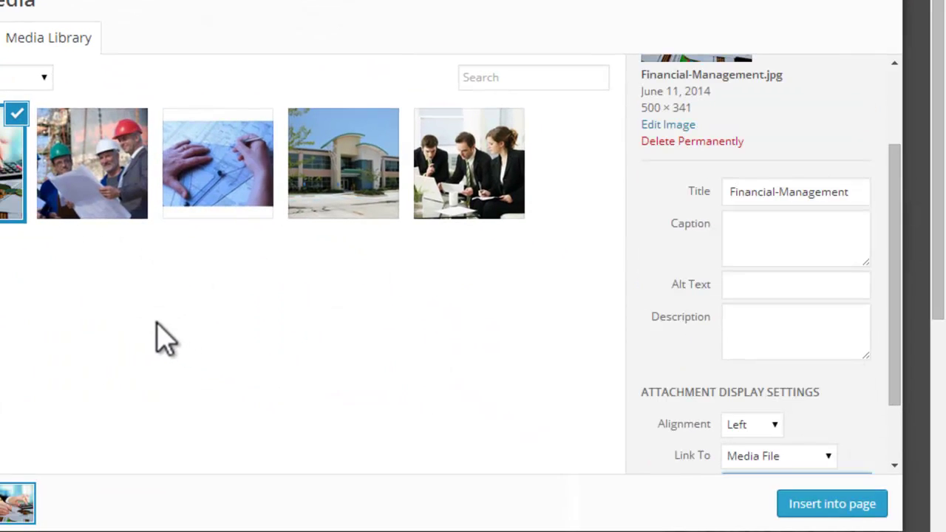
Step: Set the caption and alt text to 'Financial-Management' and insert the image into the page
left_click(808, 243)
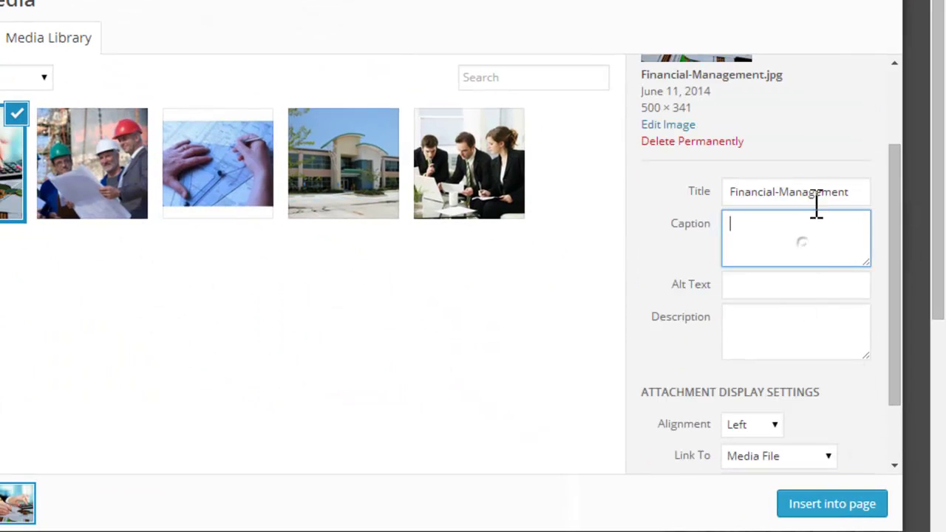
left_click_drag(816, 204, 735, 194)
left_click(854, 193)
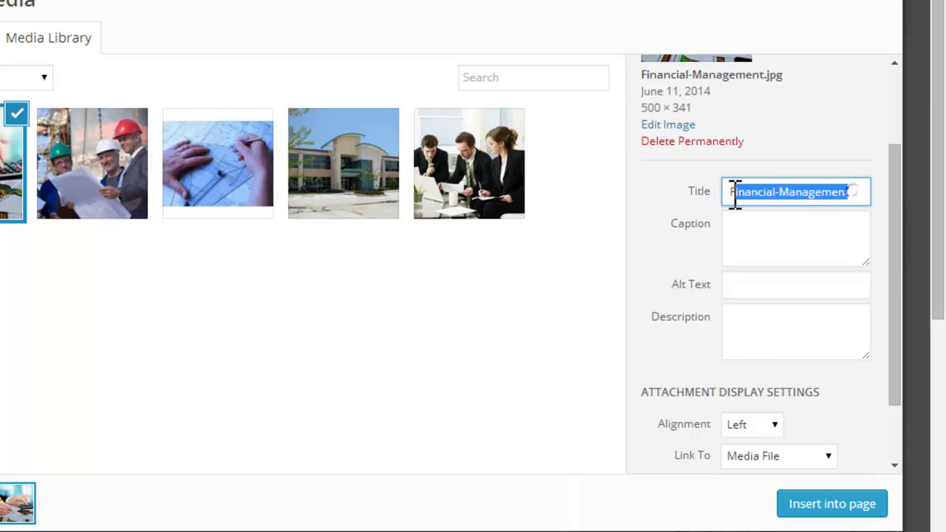
left_click(779, 255)
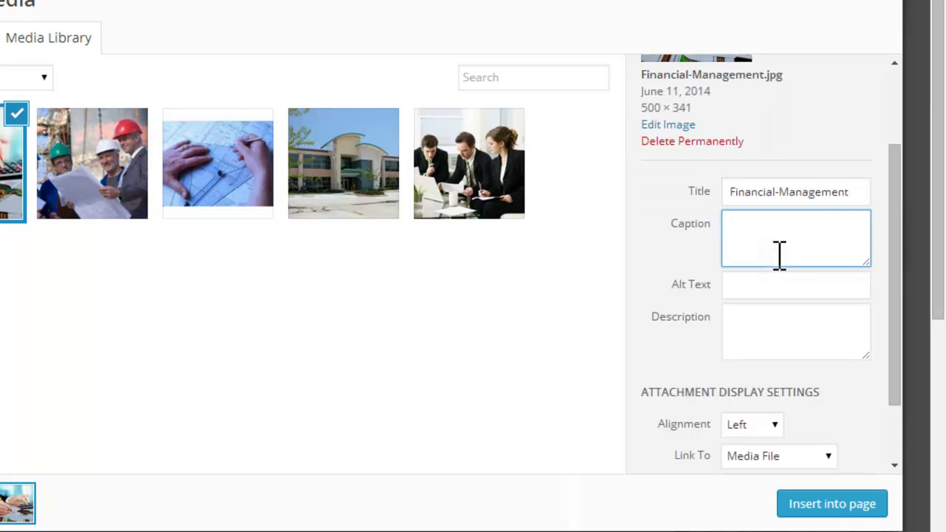
key("ctrl+v")
left_click(792, 291)
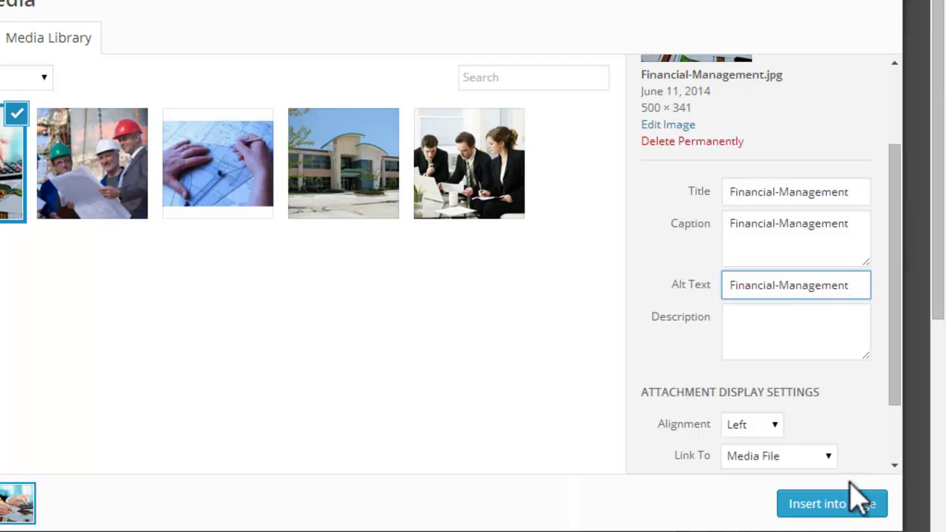
left_click(832, 503)
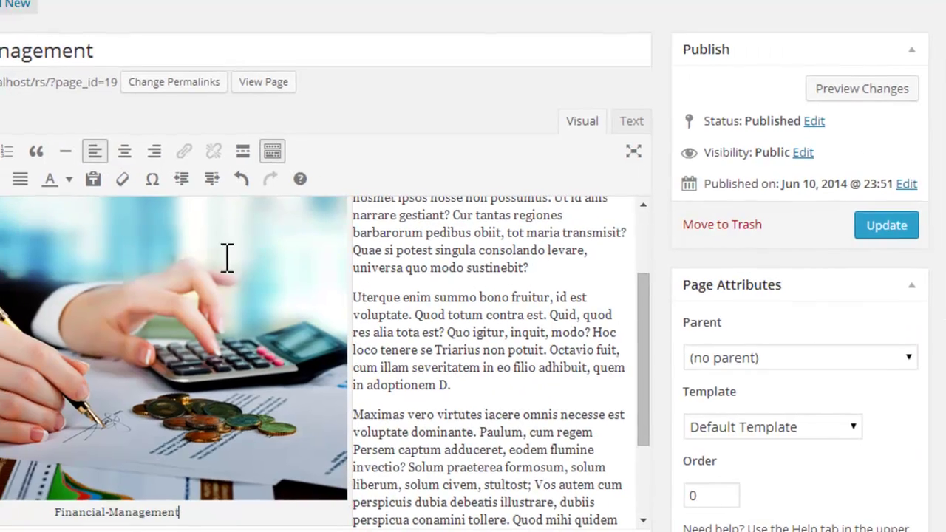
Step: Change the image to Custom Size with width 350 (350 × 239 px) and apply it
left_click(209, 256)
scroll(309, 294, "up", 3)
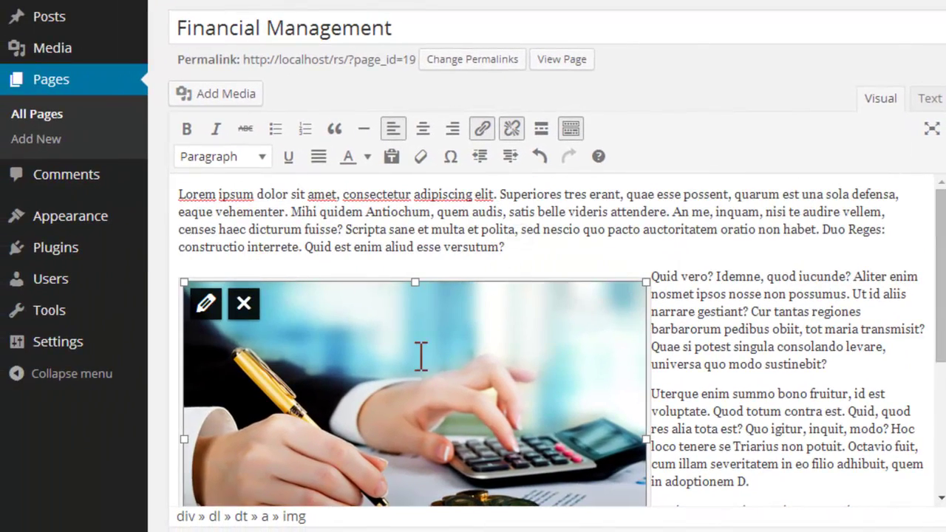
left_click(206, 306)
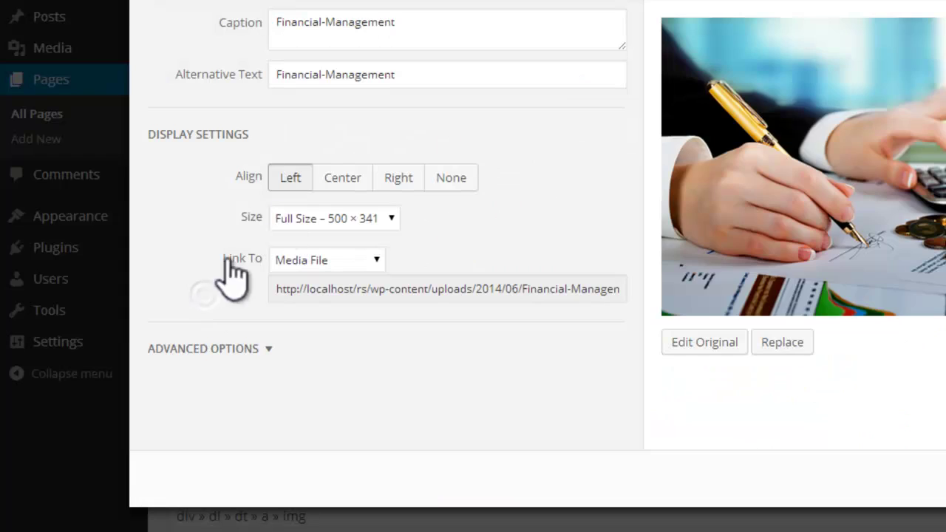
left_click(391, 219)
left_click(354, 256)
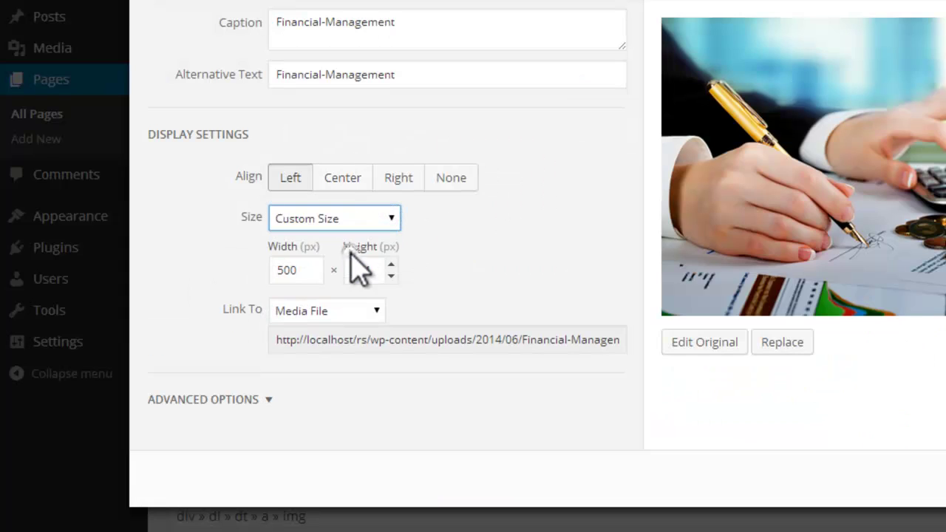
left_click(315, 275)
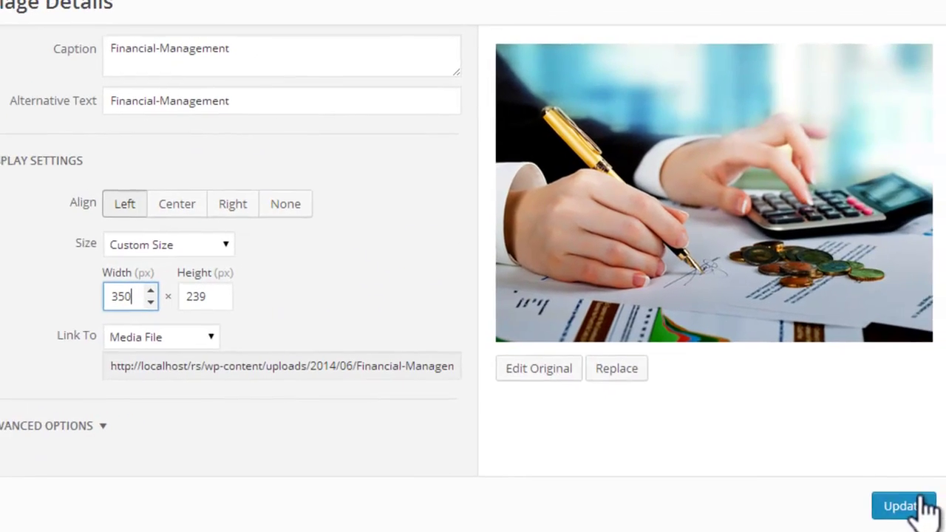
left_click(923, 503)
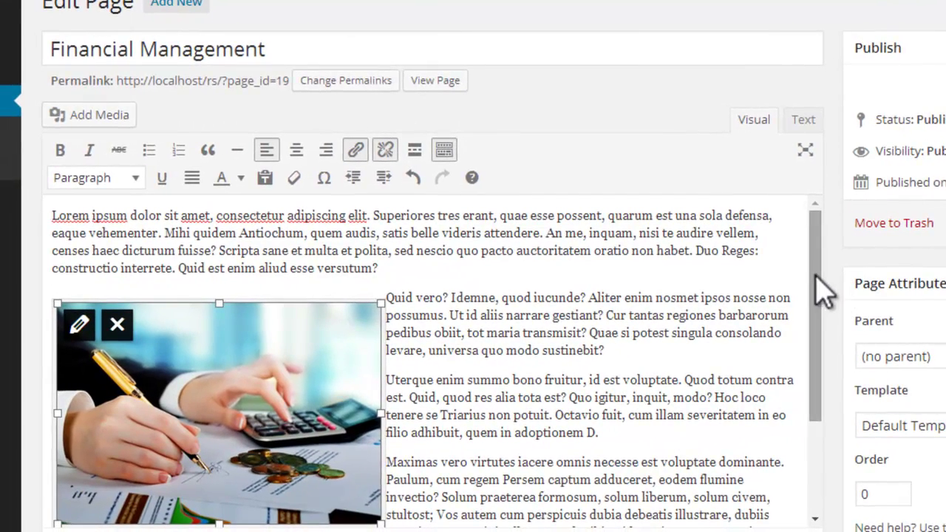
Step: Justify all of the Financial Management body text and update the page
left_click_drag(52, 216, 709, 507)
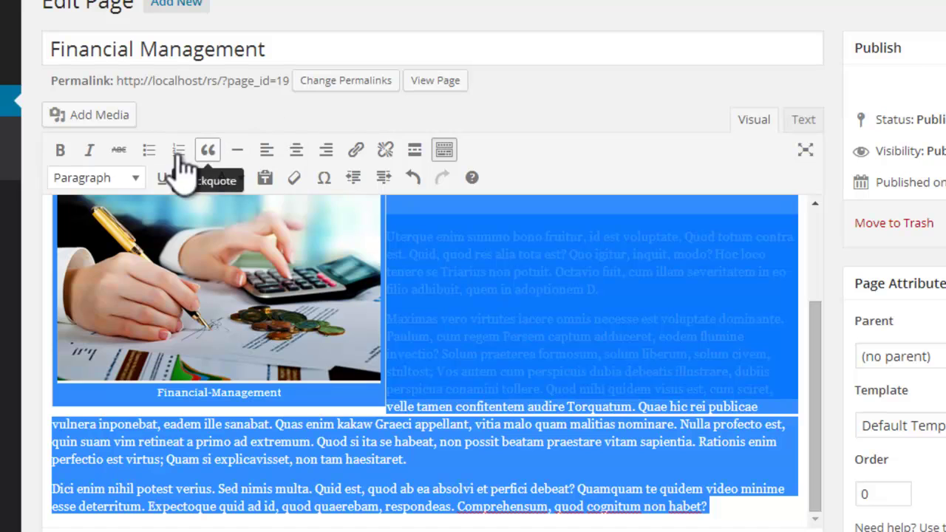
left_click(199, 179)
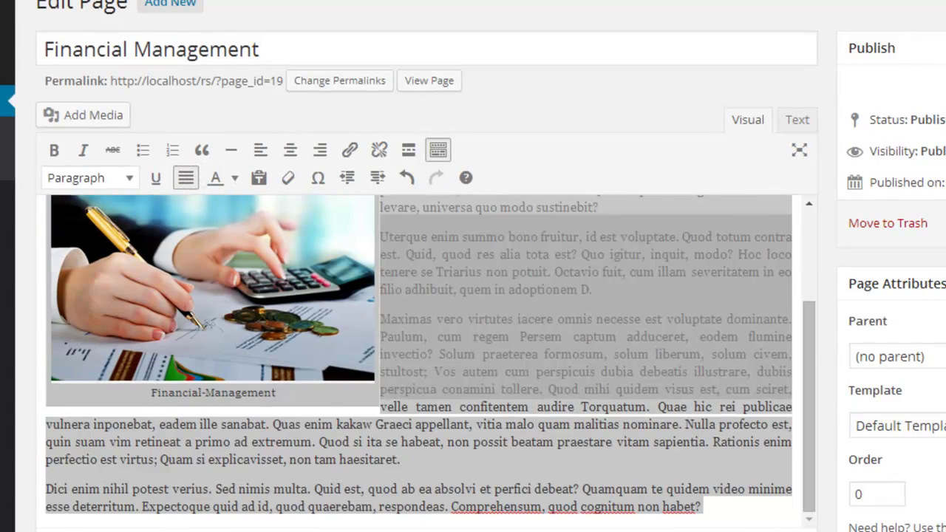
left_click(923, 229)
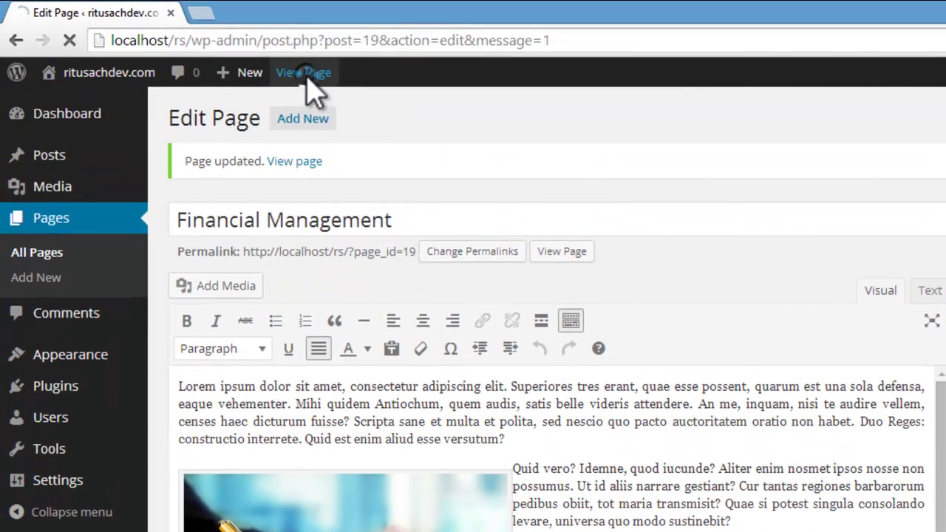
Step: Review Financial Management on the live site, then open Project Development & Management from Services
left_click(303, 73)
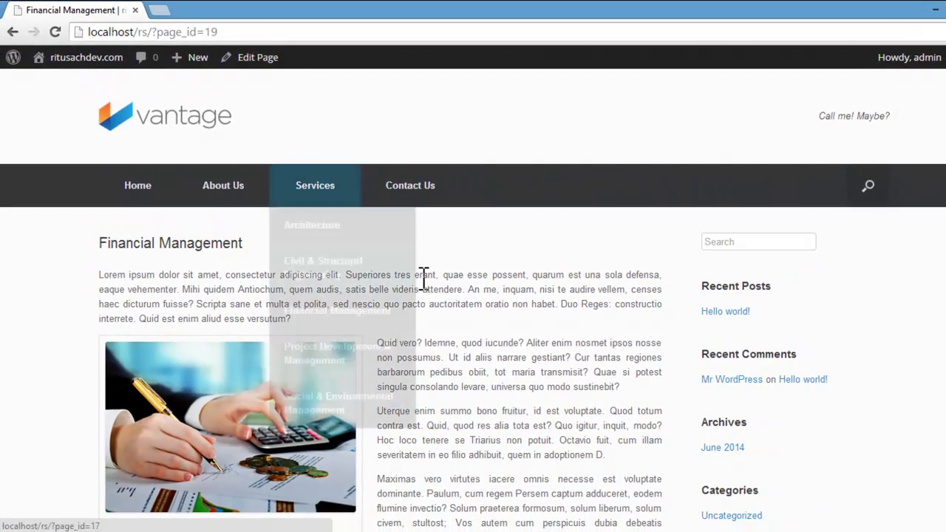
scroll(441, 322, "down", 4)
scroll(452, 412, "up", 3)
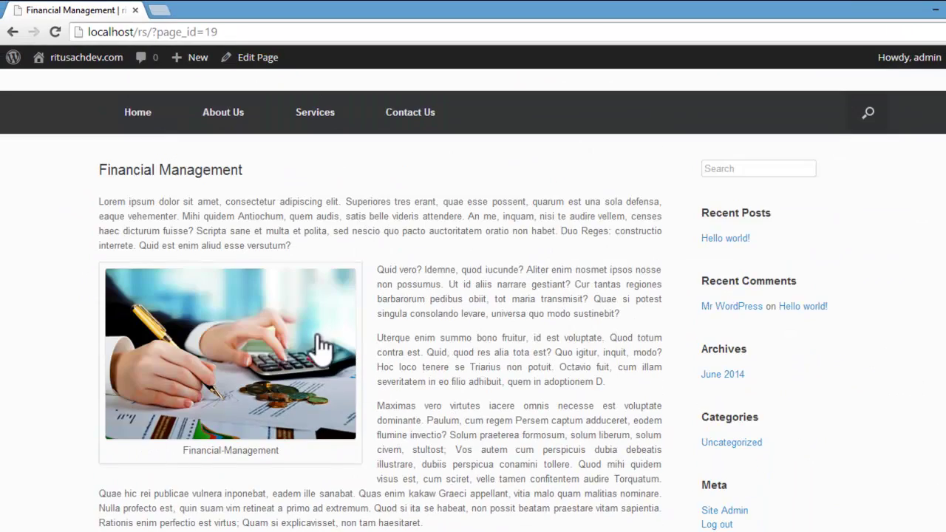
scroll(321, 348, "up", 1)
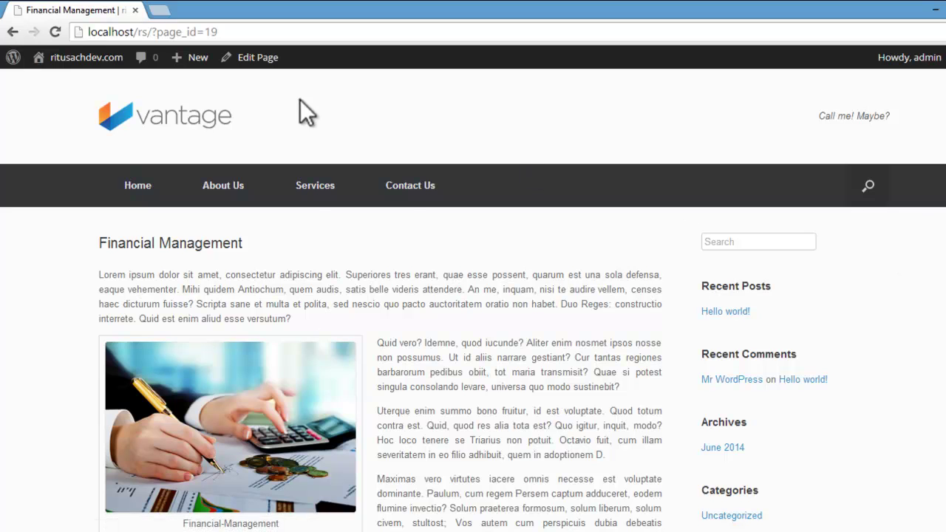
mouse_move(311, 186)
left_click(318, 361)
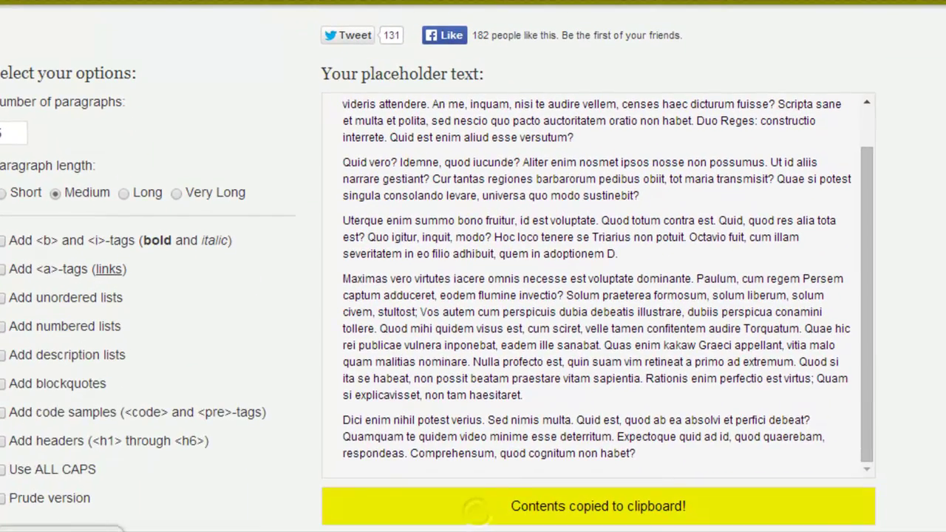
Step: Paste the copied Loripsum paragraphs into the empty Project Development & Management body
left_click(30, 439)
left_click(209, 258)
key("ctrl+v")
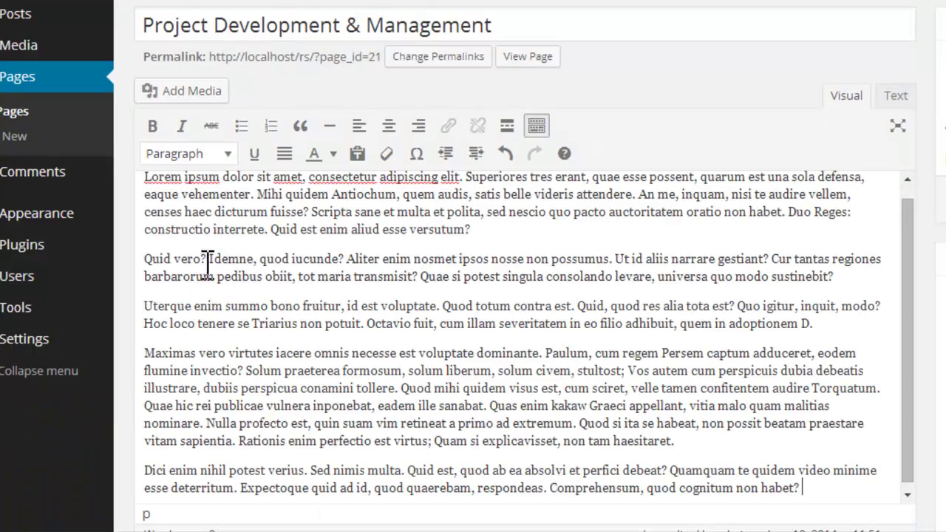
left_click_drag(150, 259, 148, 258)
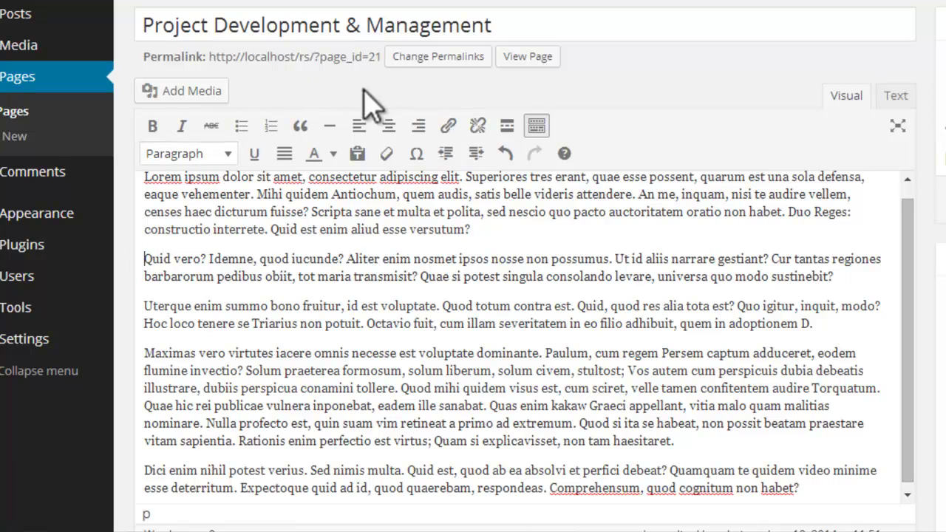
left_click(221, 90)
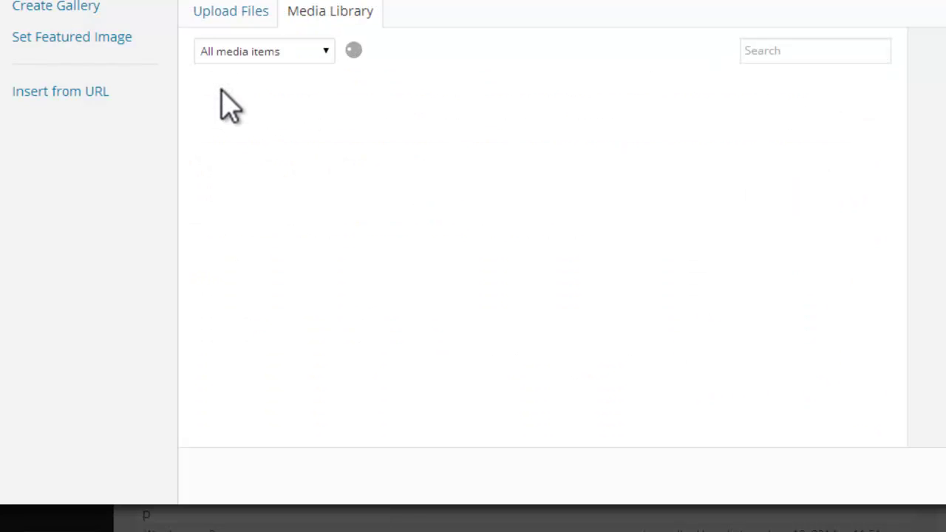
Step: Upload the project-management image file from the computer to the media library
left_click(210, 21)
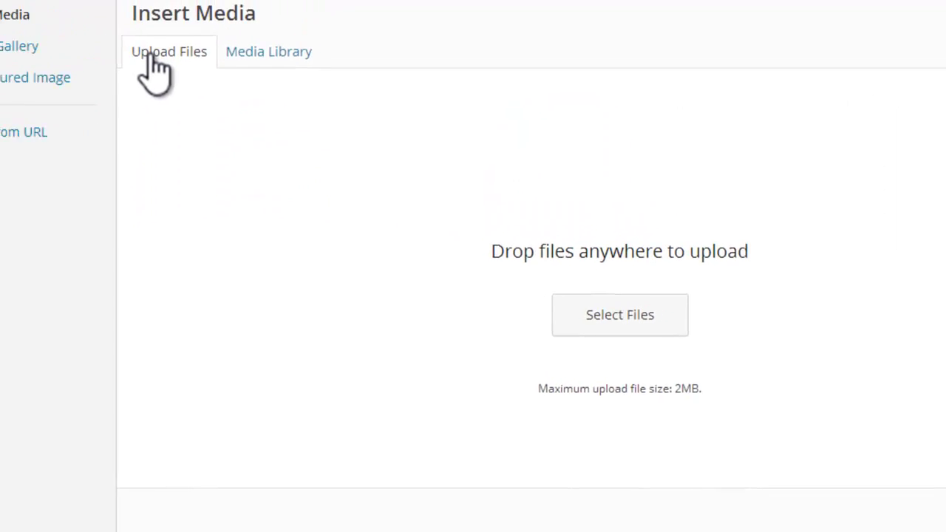
left_click(610, 351)
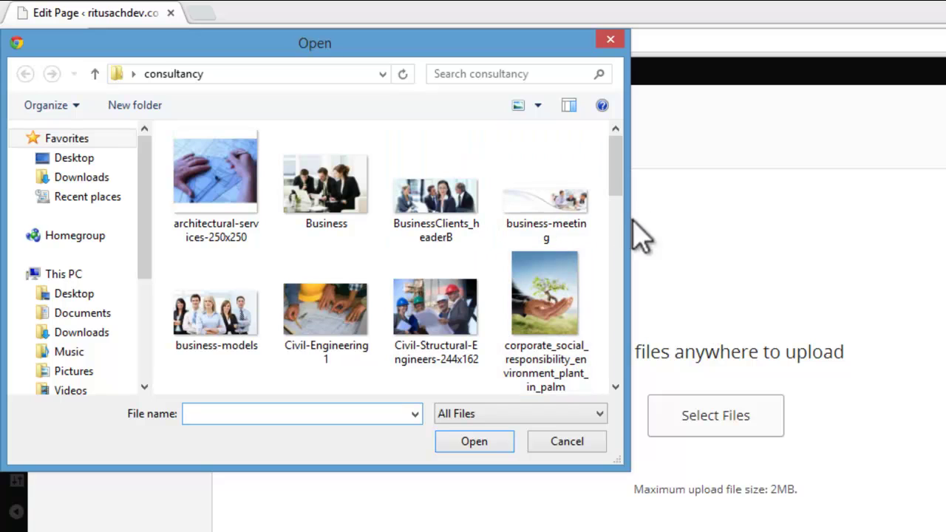
left_click_drag(619, 181, 617, 301)
left_click(211, 307)
left_click(481, 442)
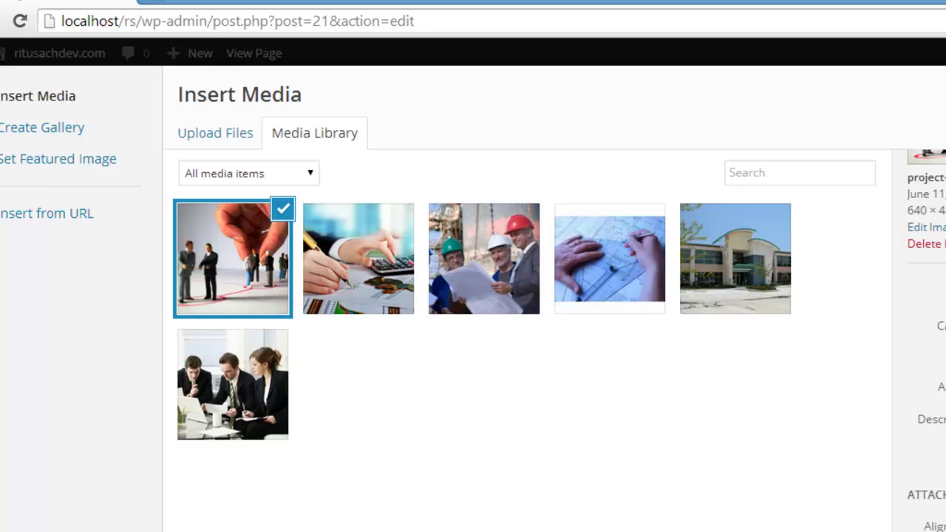
Step: Set the image's caption and alt text to 'Project Development & Management'
left_click(945, 348)
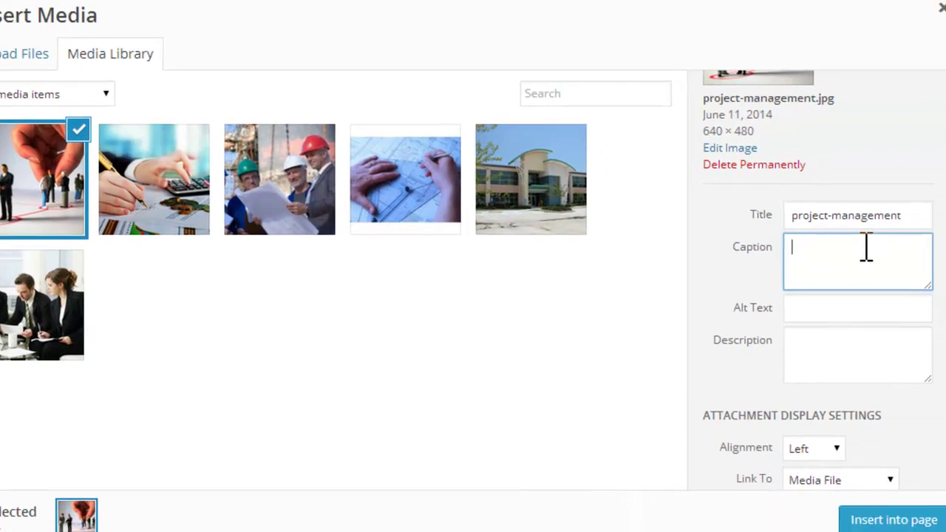
left_click_drag(884, 209, 773, 211)
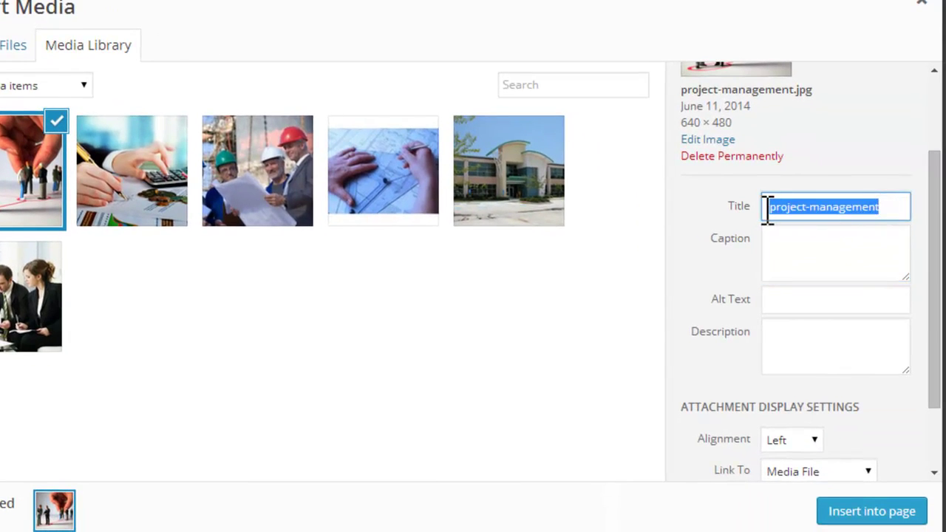
left_click(776, 248)
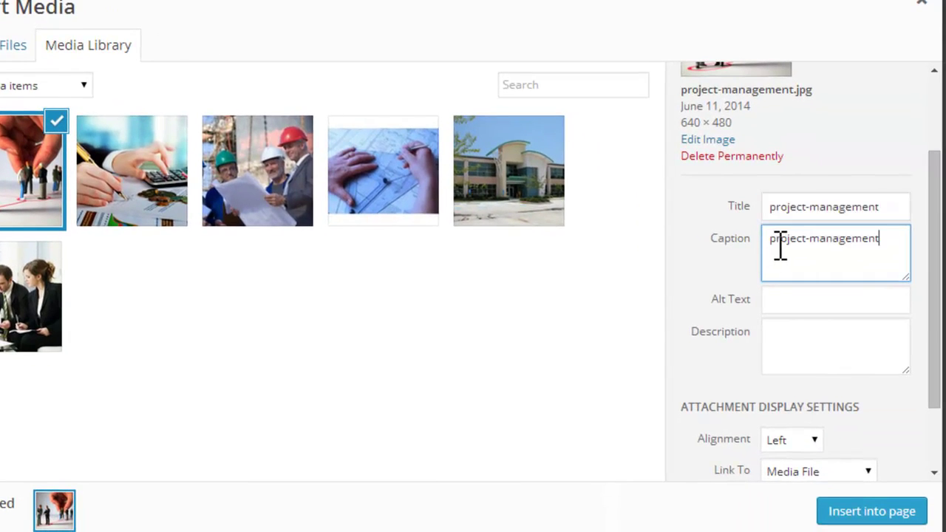
type("De")
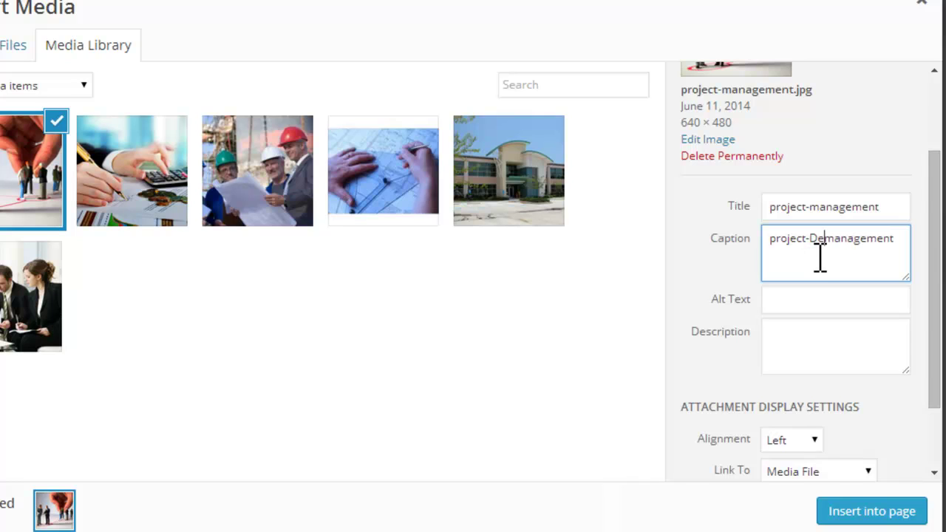
type("velopmen")
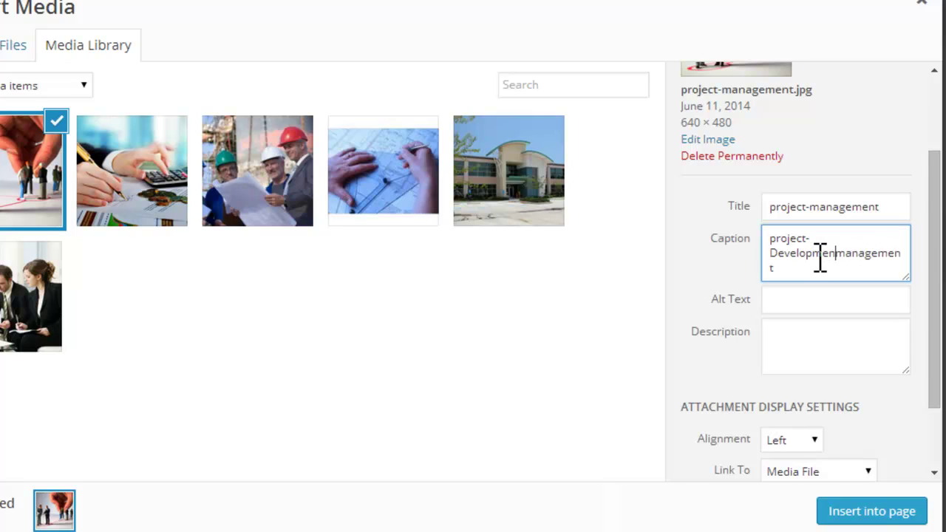
type("t &")
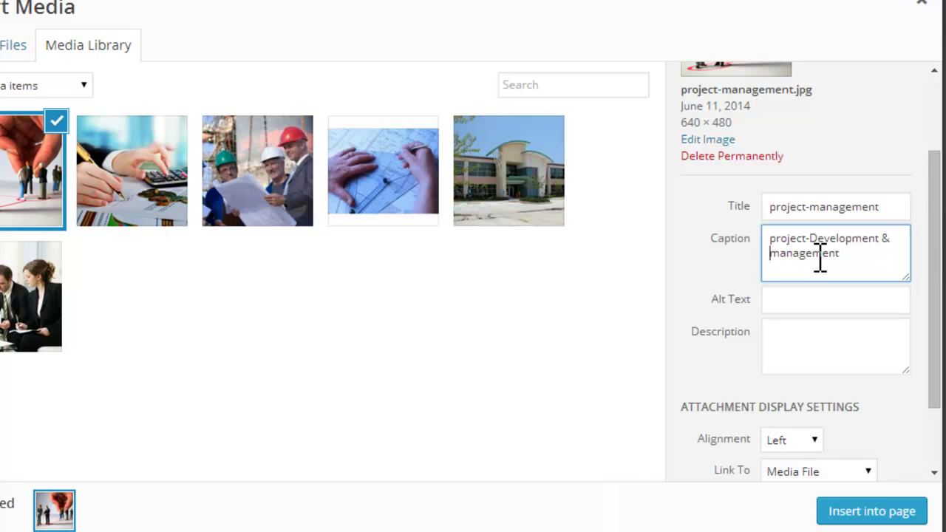
double_click(806, 238)
left_click_drag(847, 259, 756, 246)
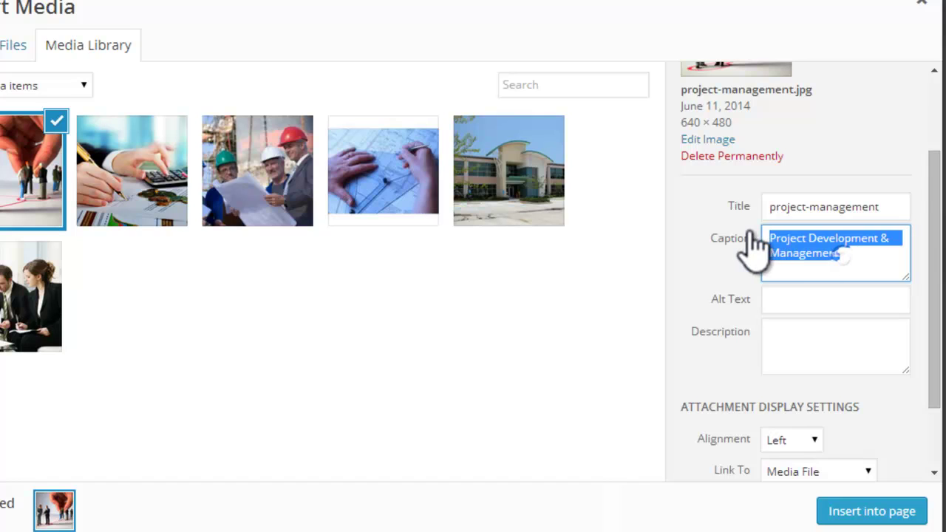
left_click(814, 300)
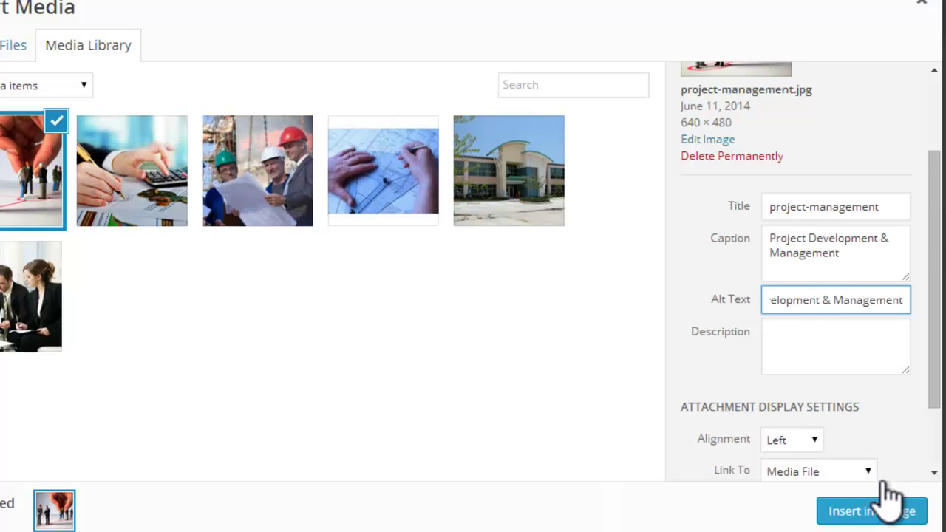
left_click_drag(933, 347, 932, 373)
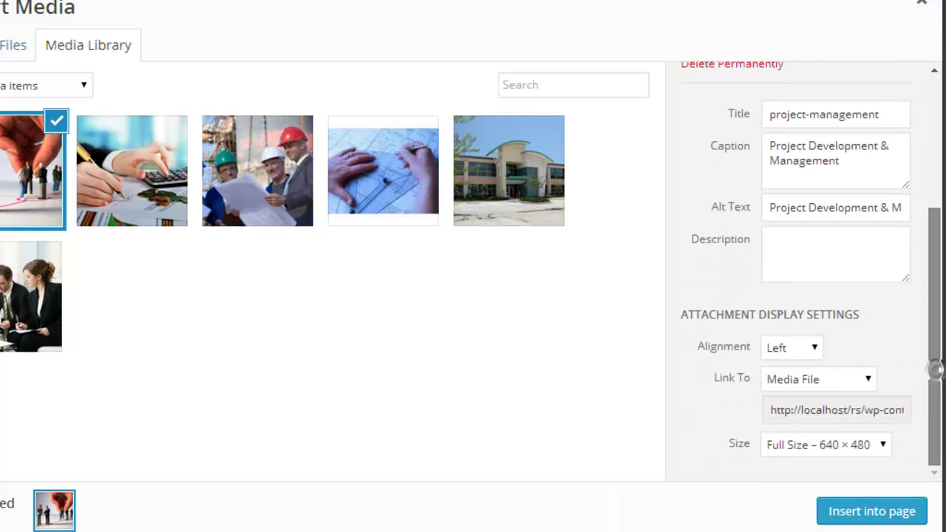
Step: Keep Full Size 640 × 480 and insert the captioned image into the page
left_click(889, 443)
left_click(889, 443)
left_click(884, 513)
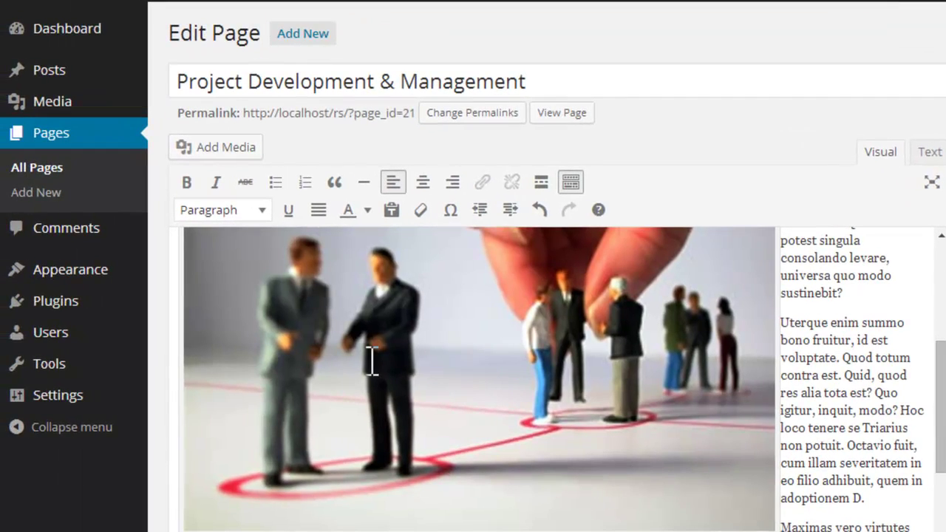
Step: Resize the inserted image to a custom 350 × 263 px and update the page
left_click(373, 361)
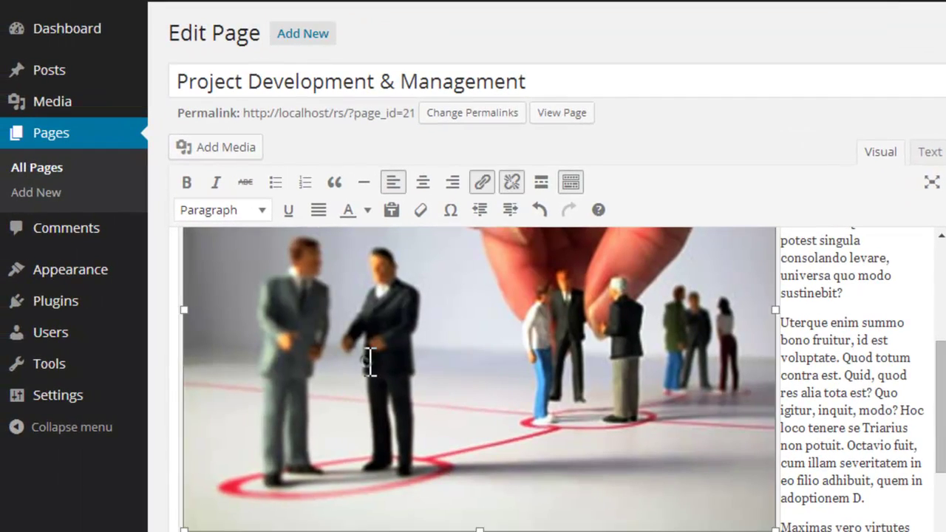
scroll(461, 378, "up", 3)
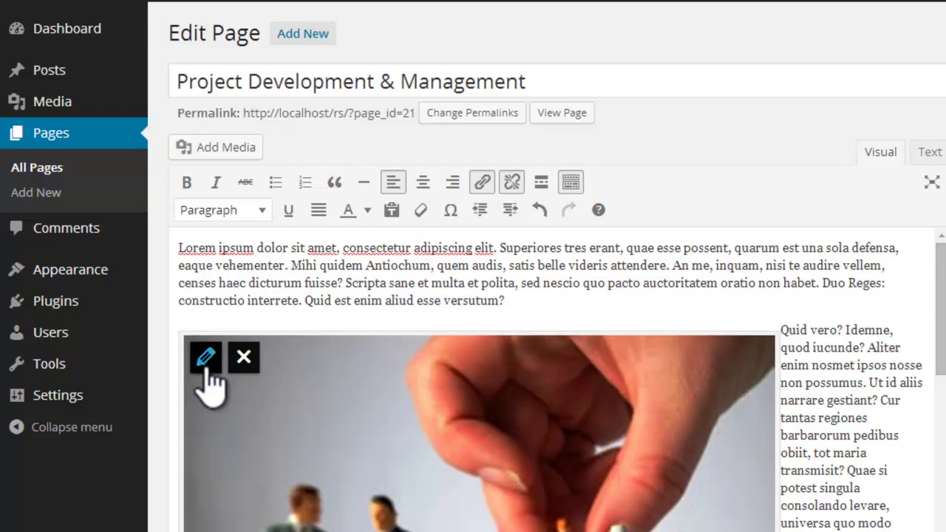
left_click(206, 358)
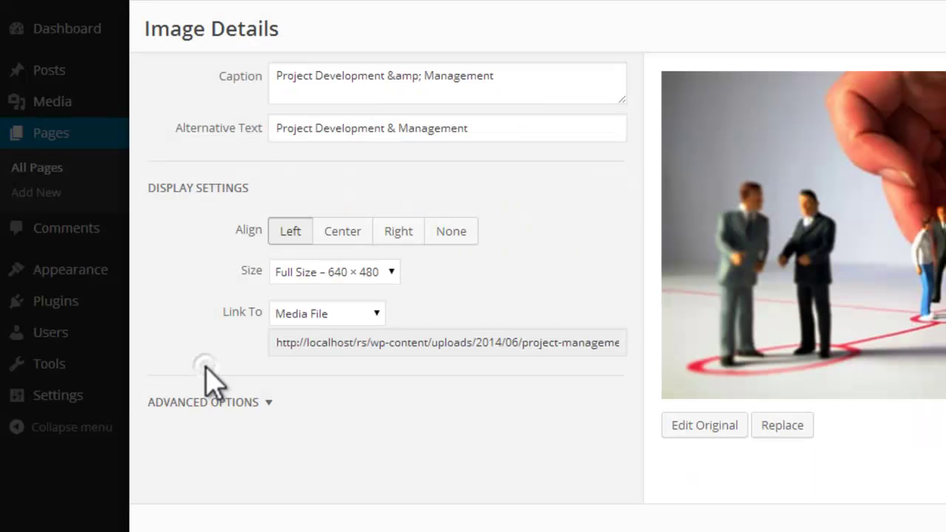
left_click(391, 274)
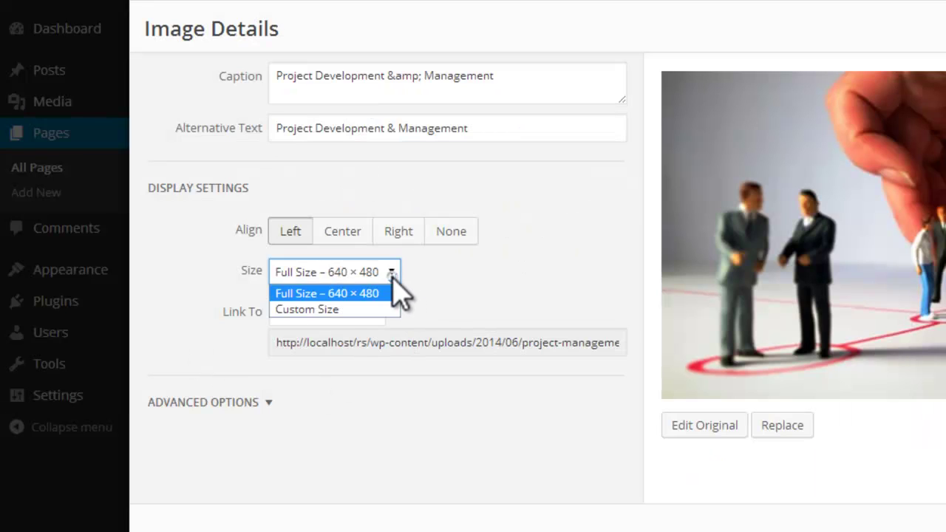
left_click(355, 313)
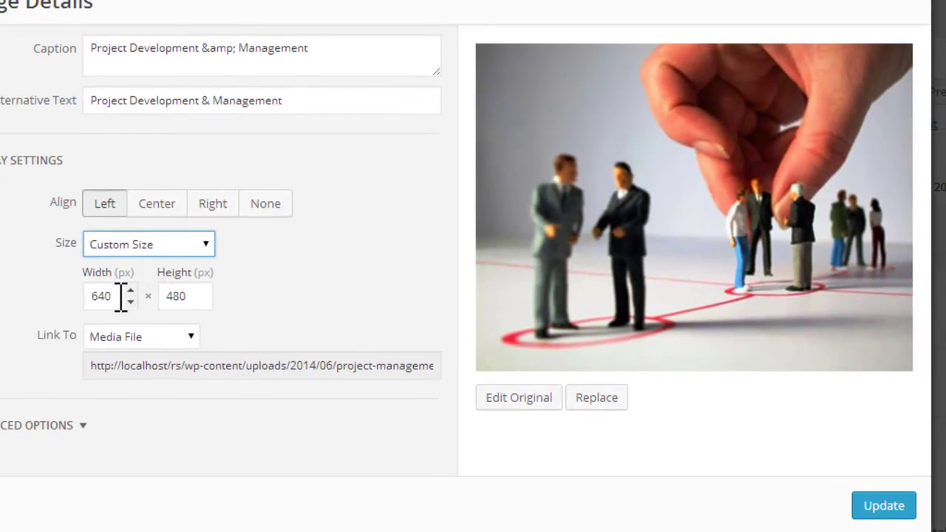
double_click(120, 296)
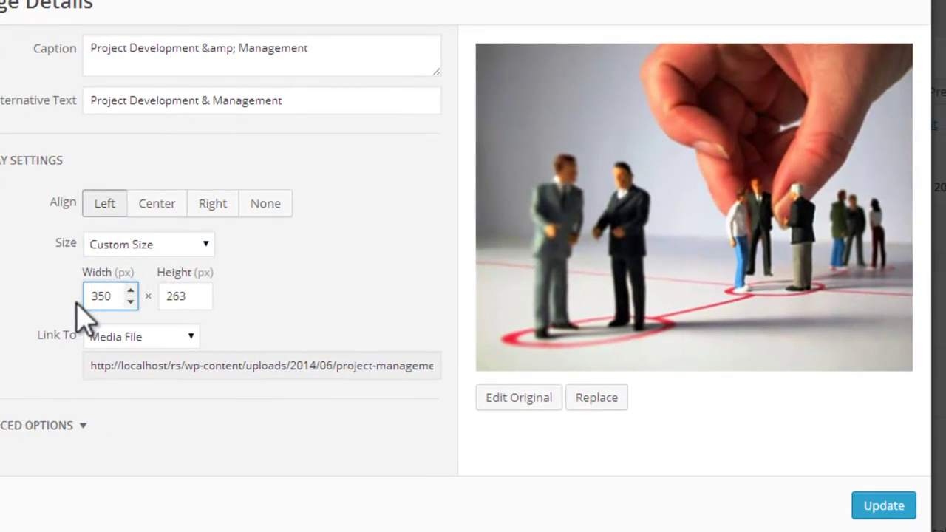
left_click(880, 505)
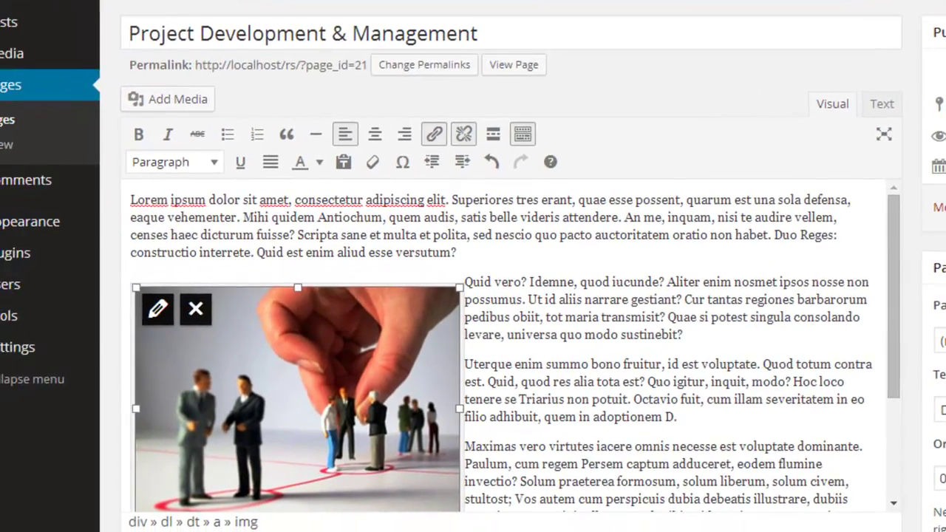
left_click(945, 225)
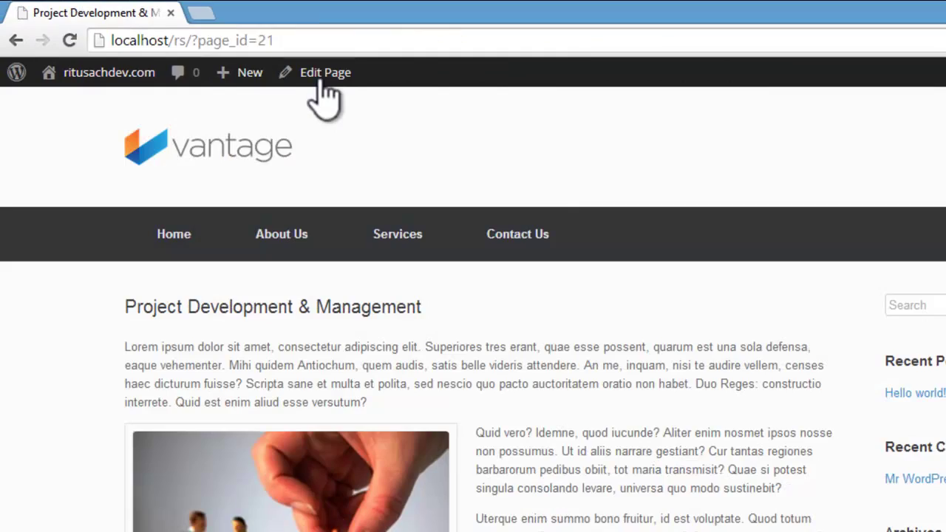
Step: Glance over the live page, then reopen Project Development & Management via Edit Page
scroll(814, 325, "down", 5)
scroll(609, 258, "up", 10)
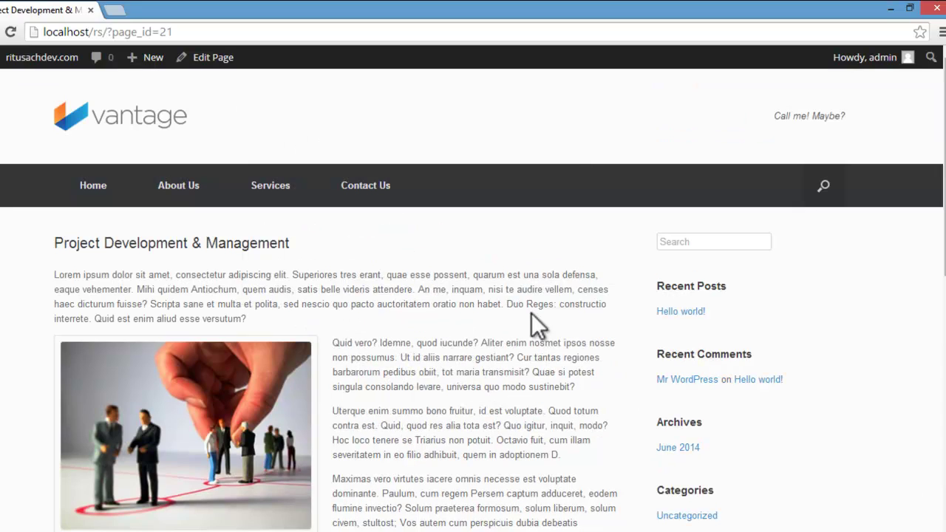
left_click(224, 57)
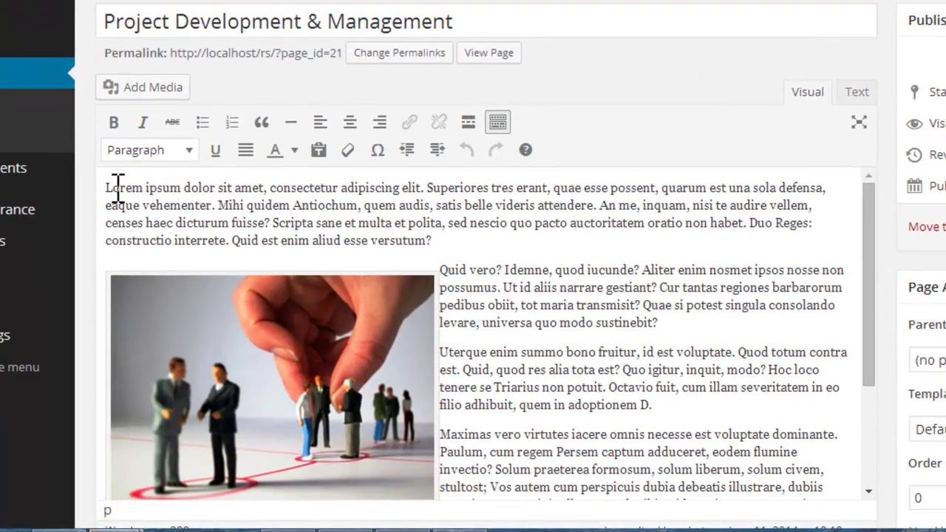
Step: Justify all Project Development & Management paragraphs and update the page
left_click_drag(108, 189, 770, 505)
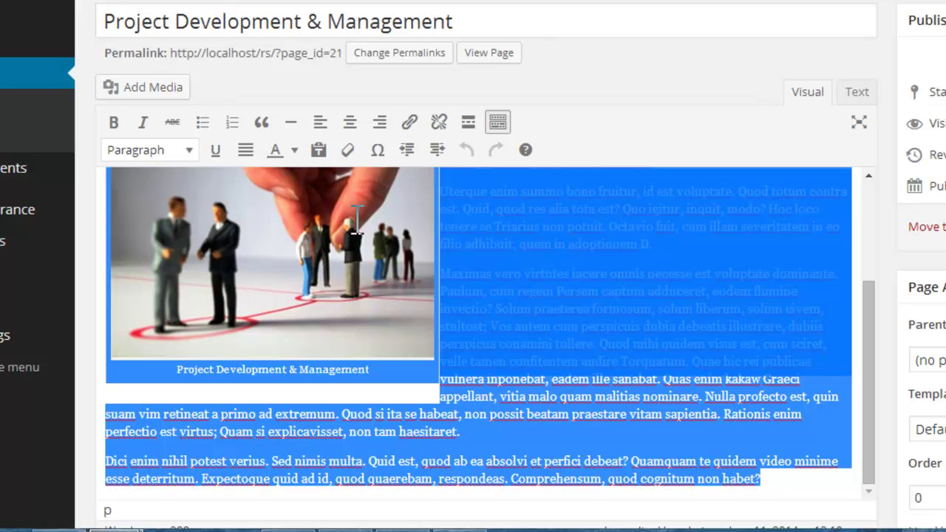
left_click(246, 151)
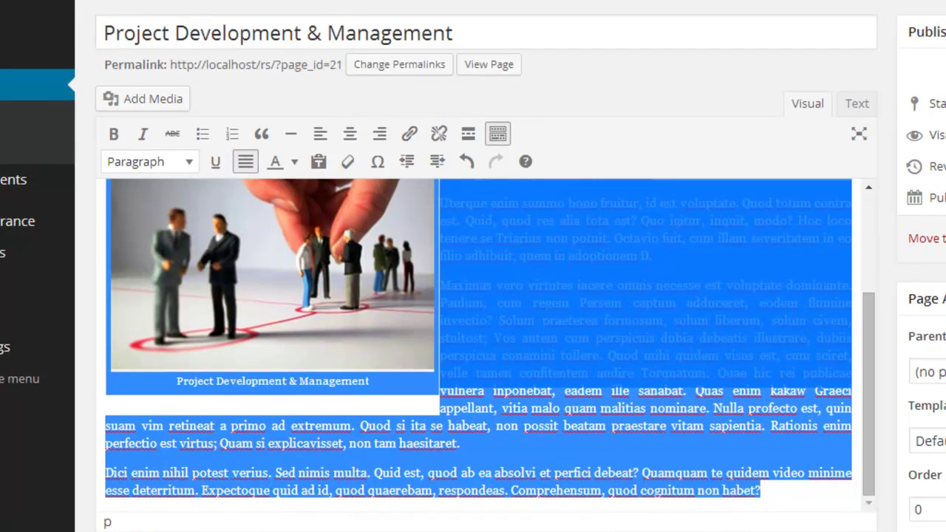
left_click(945, 238)
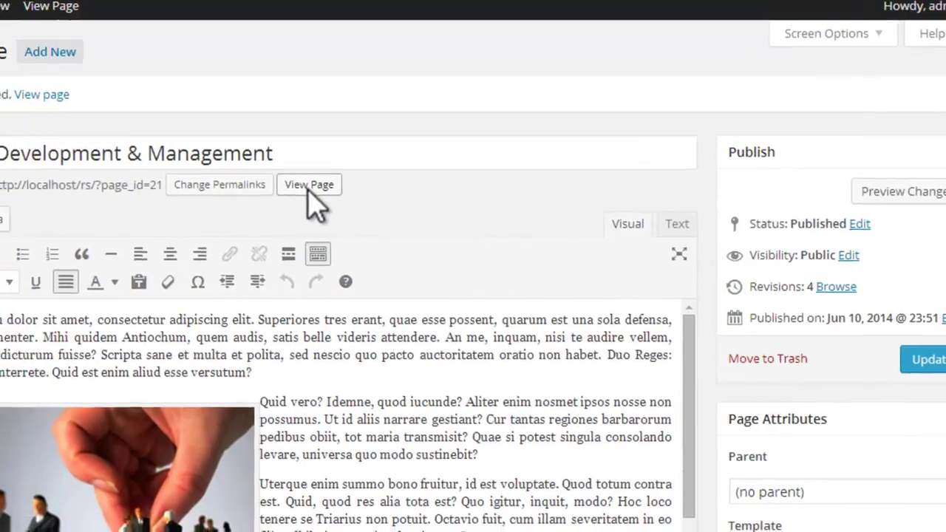
Step: Review the justified page live, then open Social & Environmental Management from Services
left_click(263, 189)
scroll(503, 185, "down", 5)
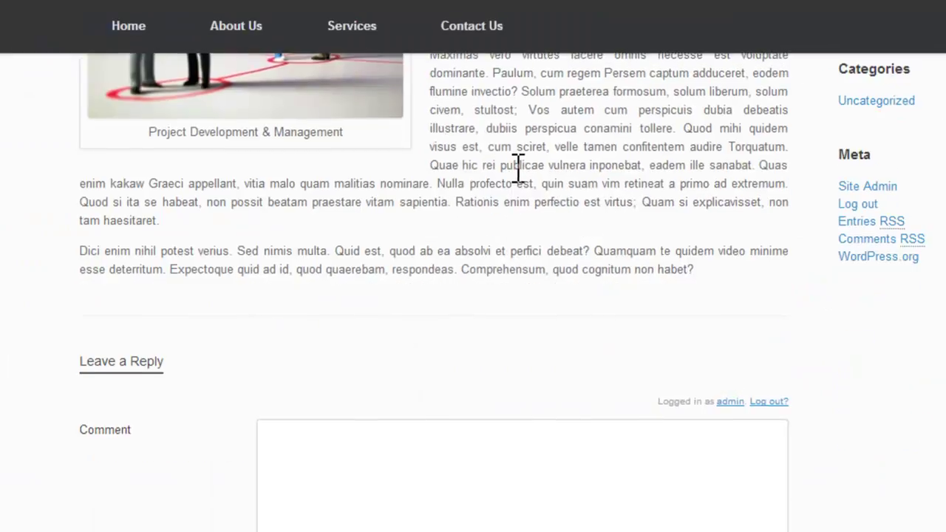
scroll(518, 171, "up", 5)
scroll(463, 188, "down", 10)
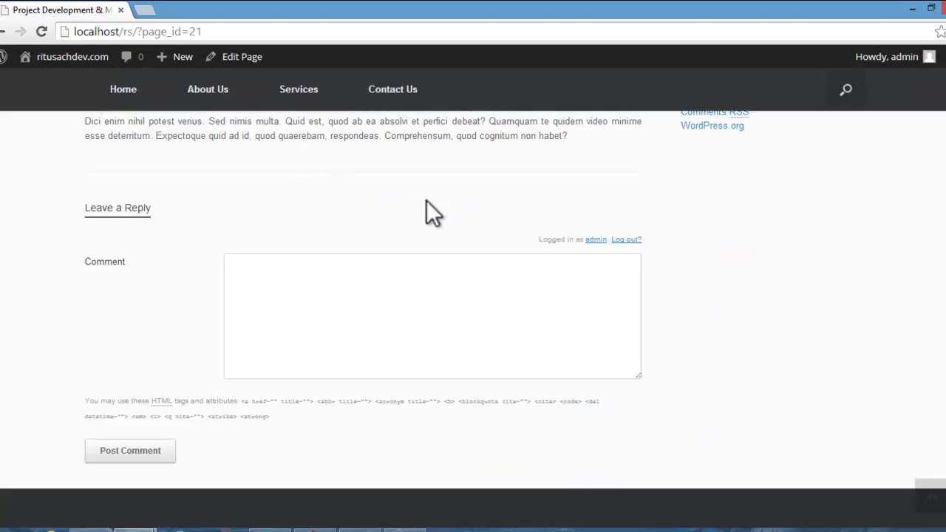
scroll(460, 201, "up", 8)
scroll(426, 200, "up", 3)
mouse_move(311, 194)
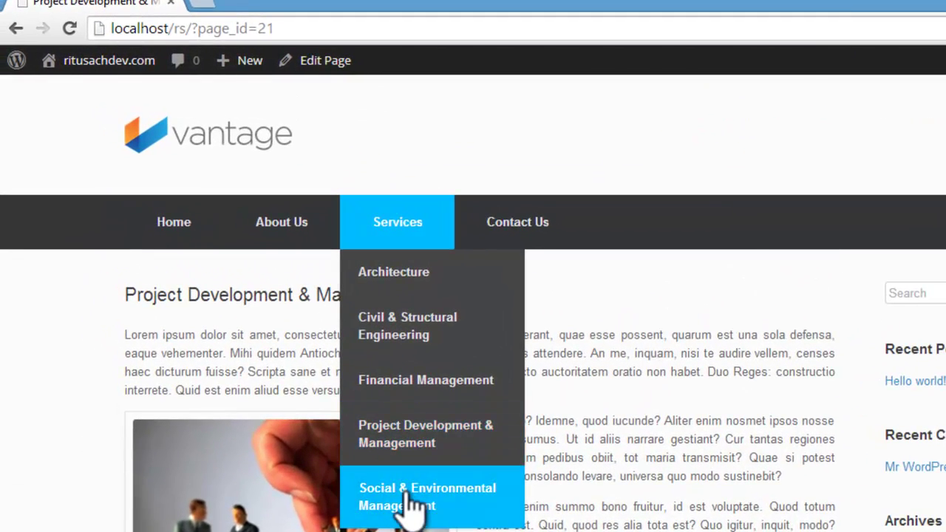
left_click(410, 505)
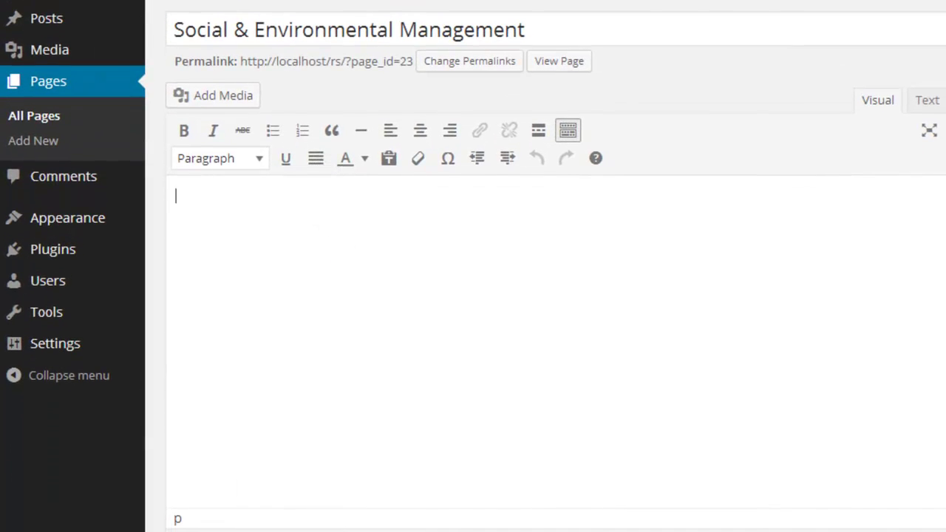
Step: Copy Loripsum placeholder text and paste it into the Social & Environmental Management body
key("alt+Tab")
left_click(477, 521)
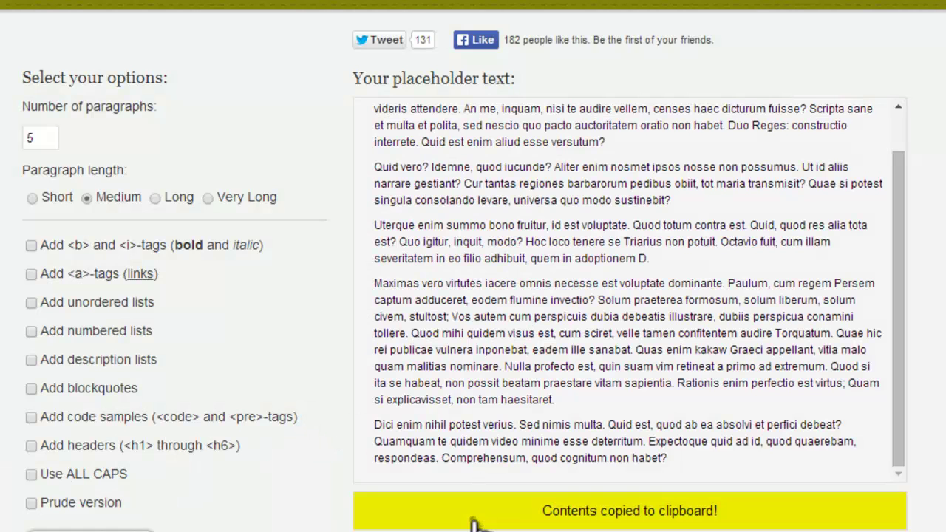
left_click(178, 473)
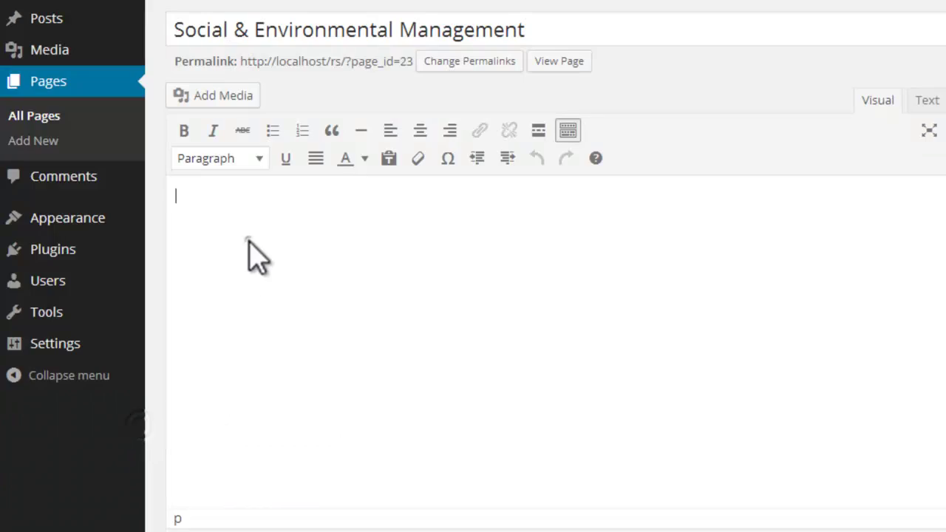
key("ctrl+v")
Step: Justify all five pasted paragraphs
left_click_drag(827, 494, 148, 196)
left_click(191, 162)
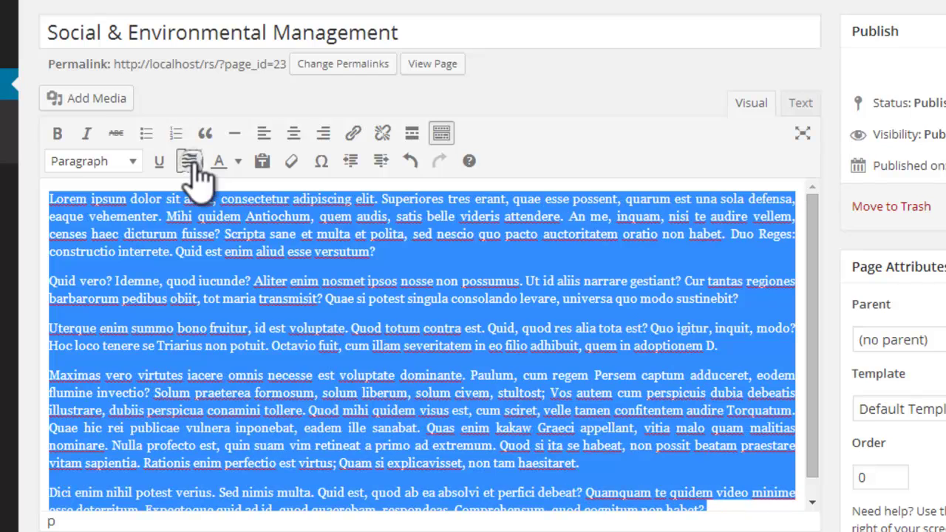
left_click(61, 320)
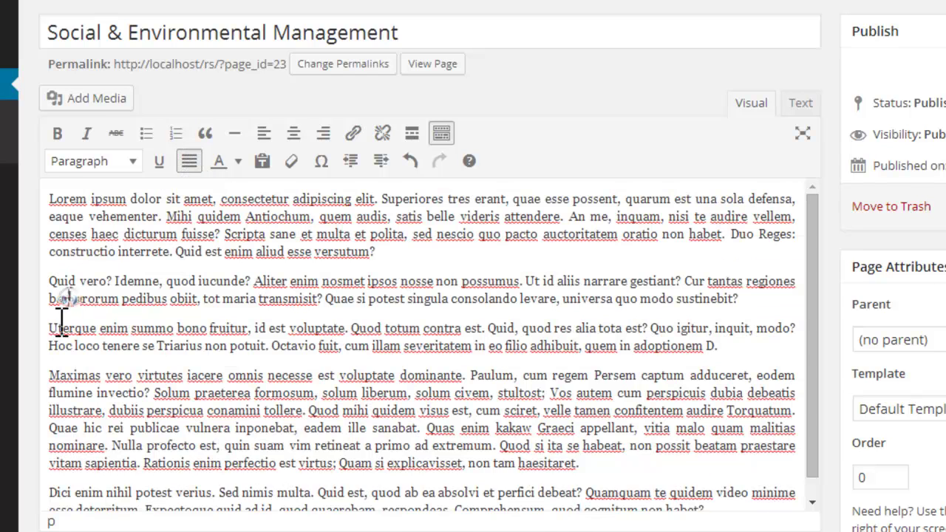
left_click(117, 103)
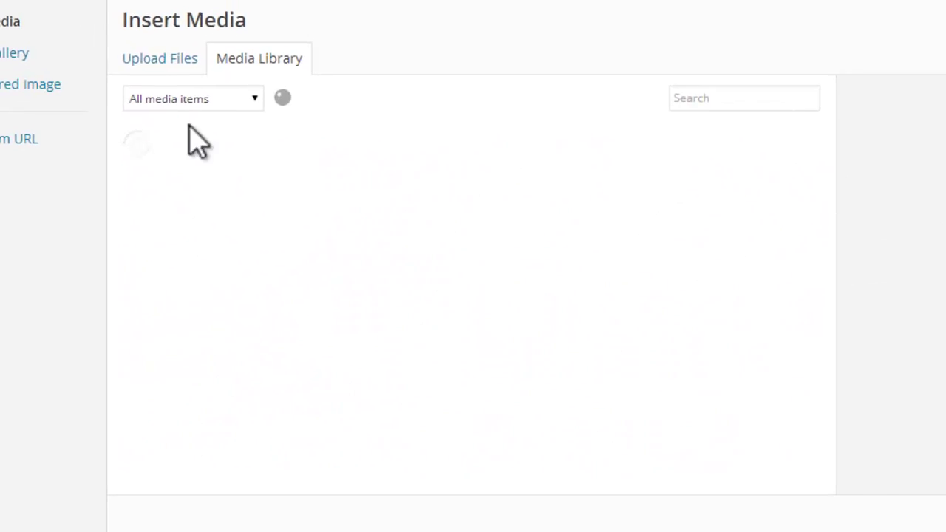
Step: Upload the eSide091105EmbeddingGreen plant-in-hand image to the media library
left_click(177, 67)
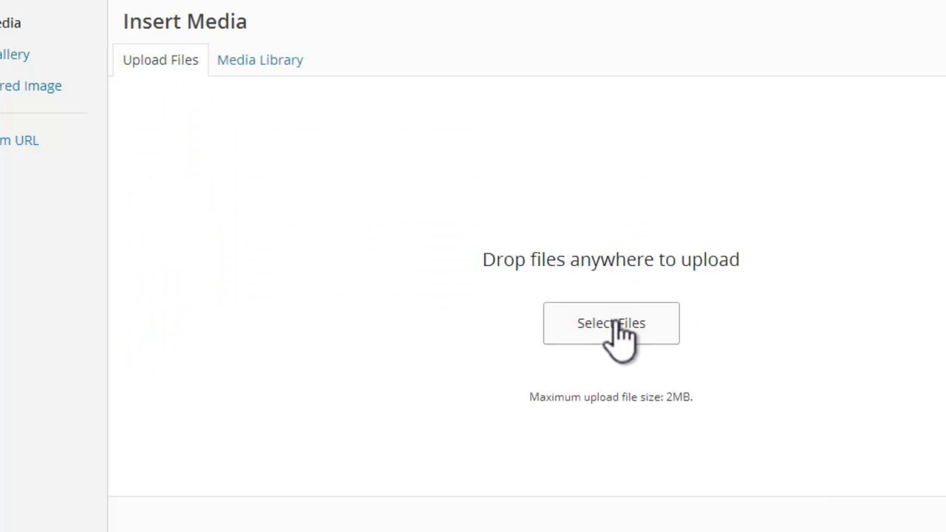
left_click(619, 337)
left_click(450, 170)
scroll(225, 194, "down", 2)
left_click(156, 204)
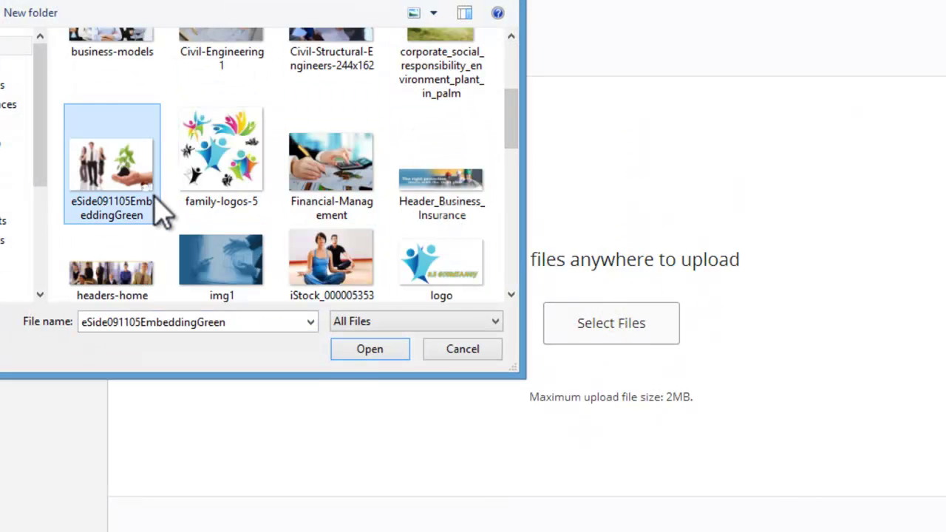
left_click(353, 360)
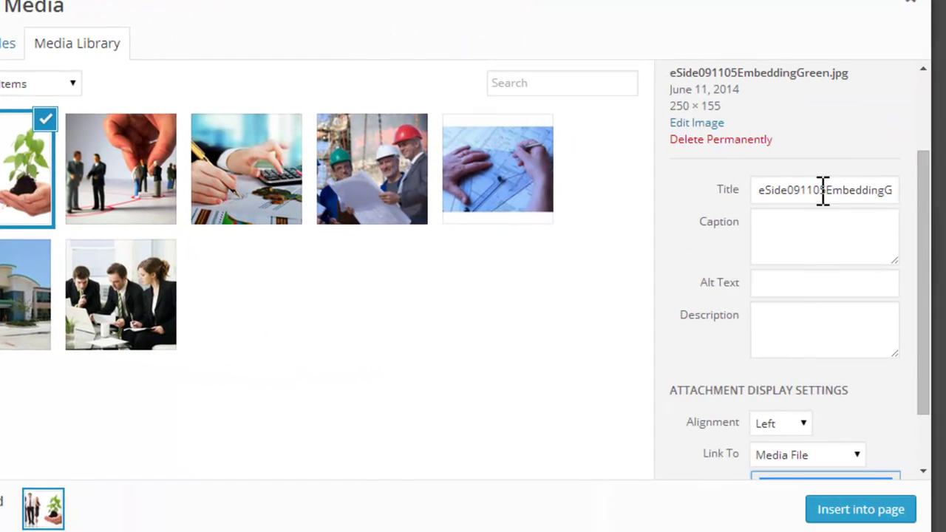
Step: Title the image 'Social and Environmental Management' and reuse that text as its caption
left_click(785, 191)
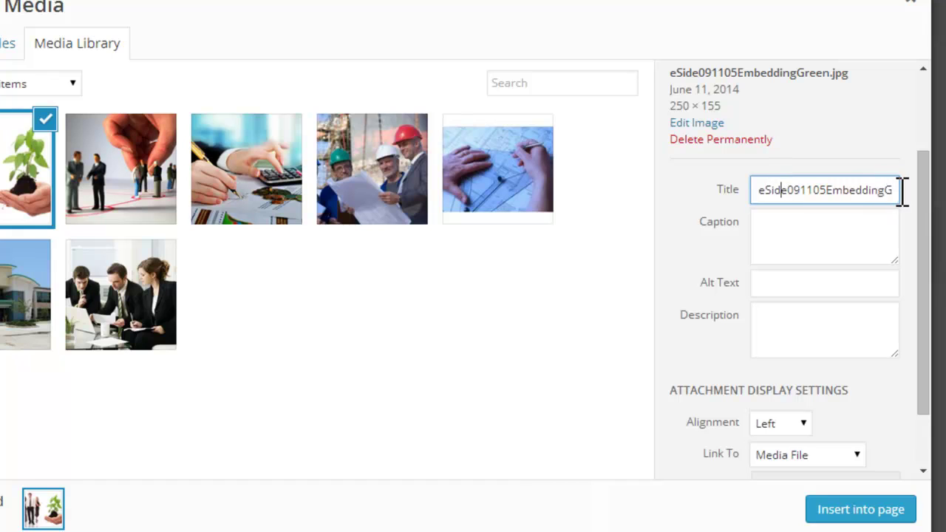
left_click_drag(903, 191, 634, 207)
key("BackSpace")
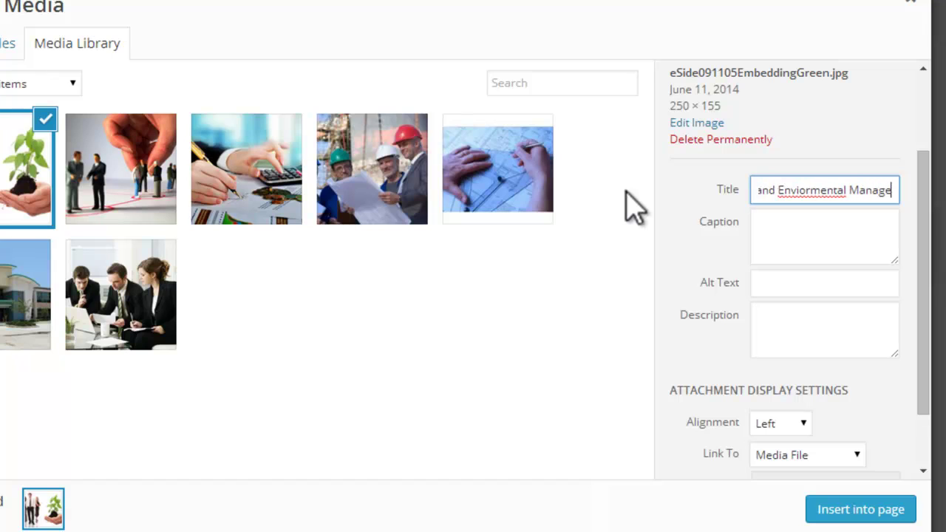
right_click(779, 188)
left_click(671, 169)
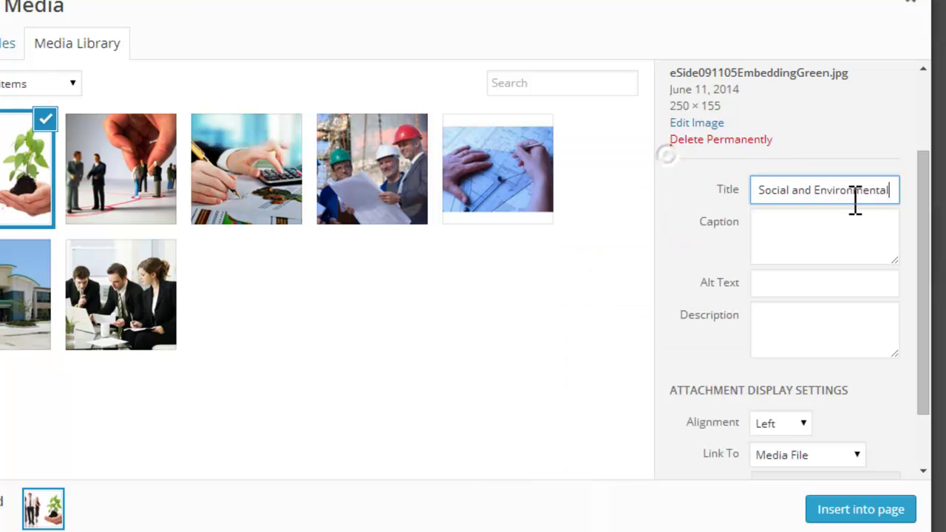
triple_click(760, 191)
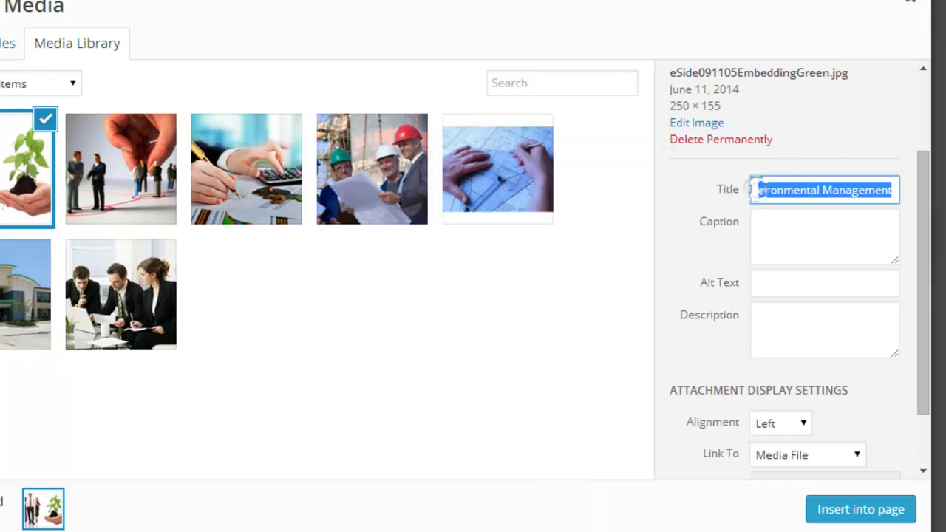
left_click(798, 237)
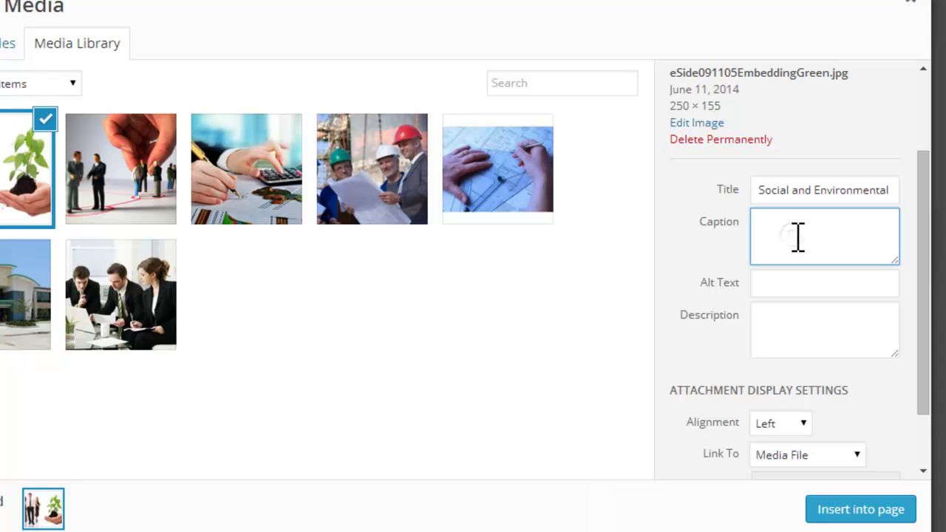
key("ctrl+v")
Step: Set the image's alt text and insert it beside the Uterque paragraph
left_click(803, 289)
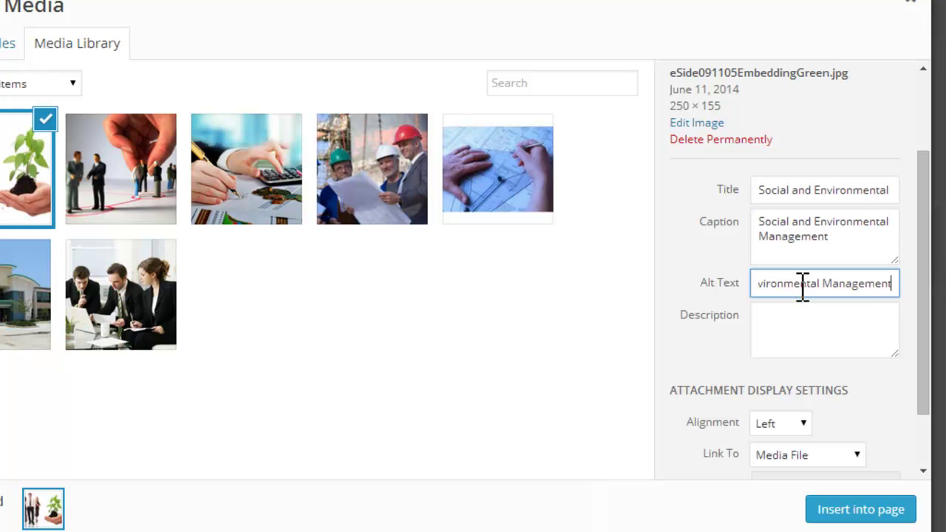
triple_click(823, 288)
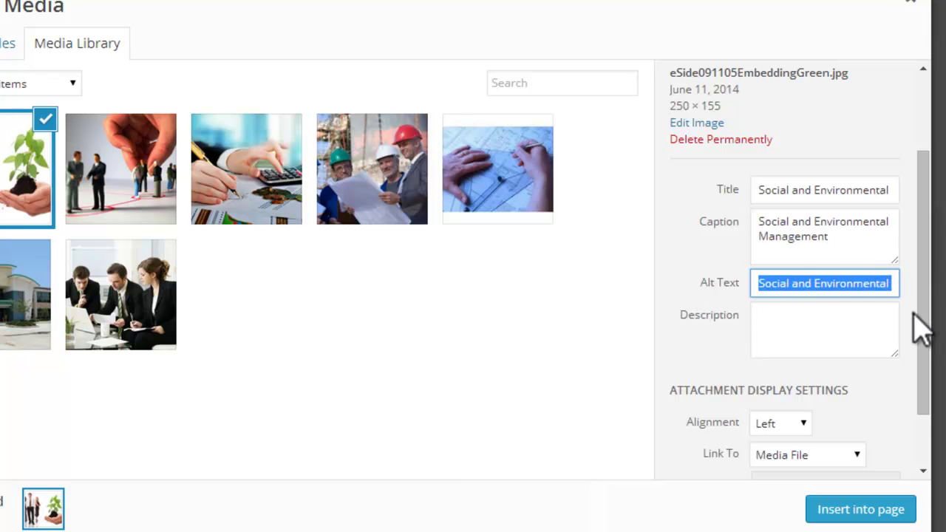
left_click_drag(925, 355, 933, 380)
scroll(933, 380, "down", 1)
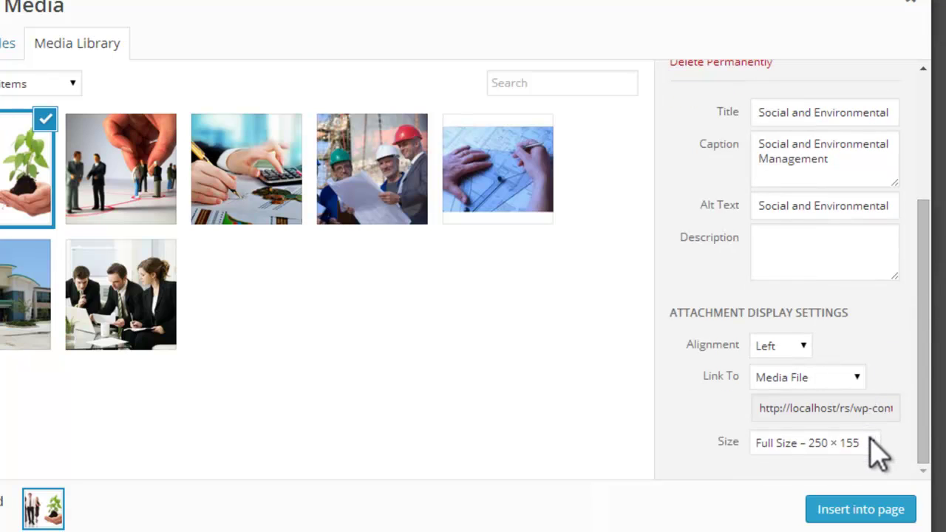
left_click(891, 512)
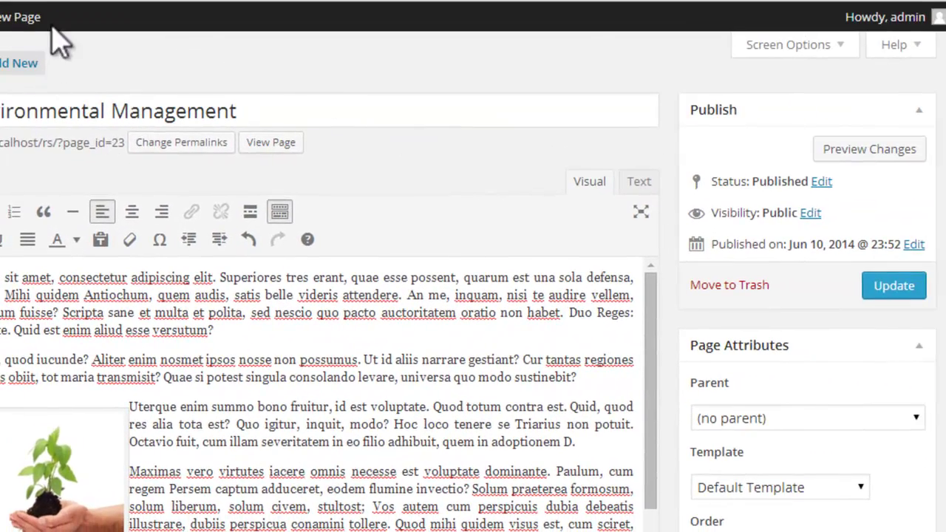
left_click(899, 288)
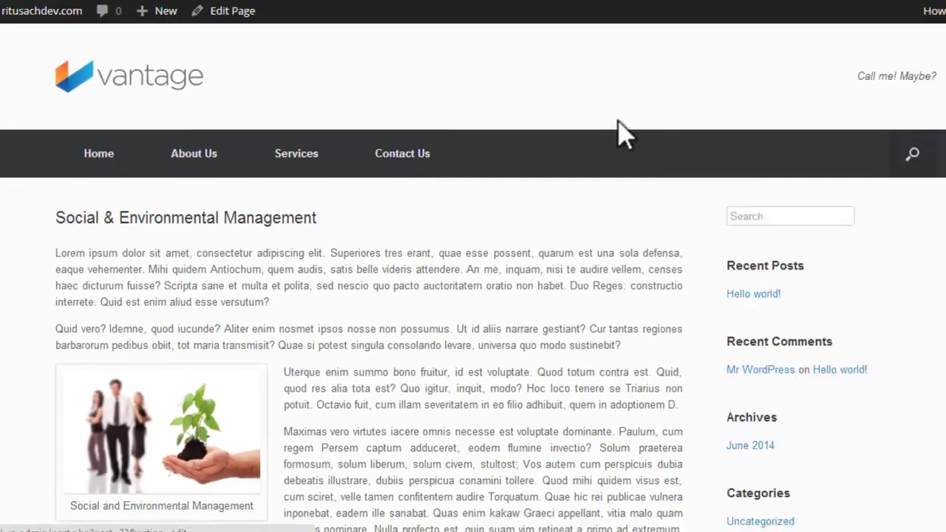
scroll(617, 133, "down", 5)
scroll(588, 159, "down", 3)
scroll(588, 159, "up", 6)
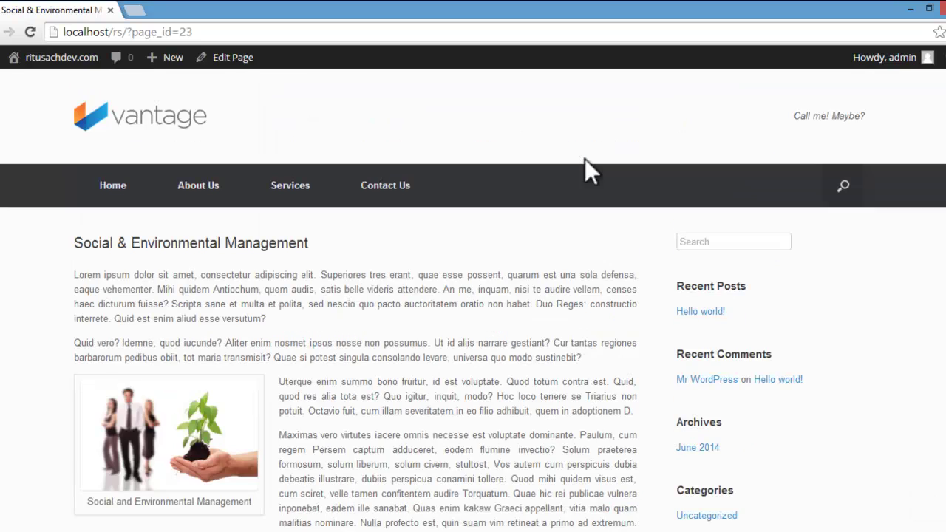
scroll(588, 159, "down", 1)
scroll(588, 159, "up", 1)
scroll(588, 158, "down", 1)
scroll(589, 159, "up", 1)
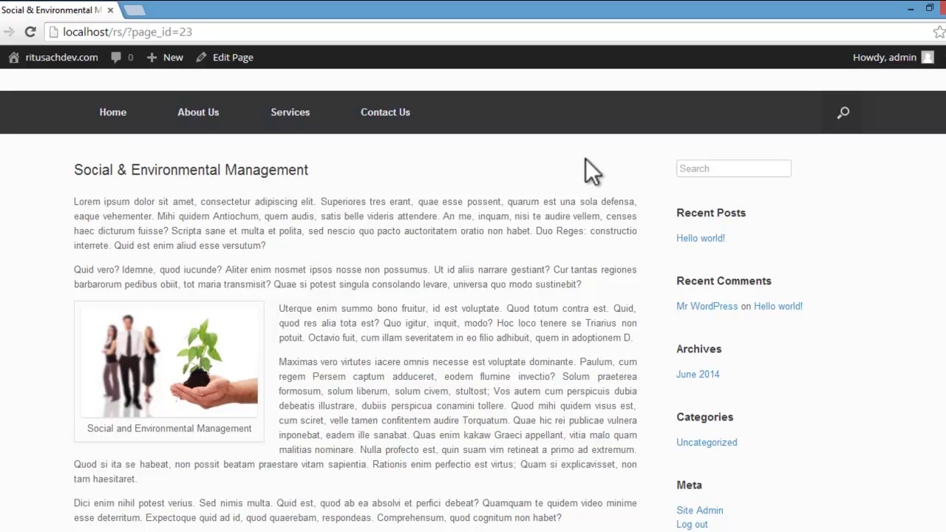
scroll(589, 170, "up", 1)
scroll(585, 158, "down", 6)
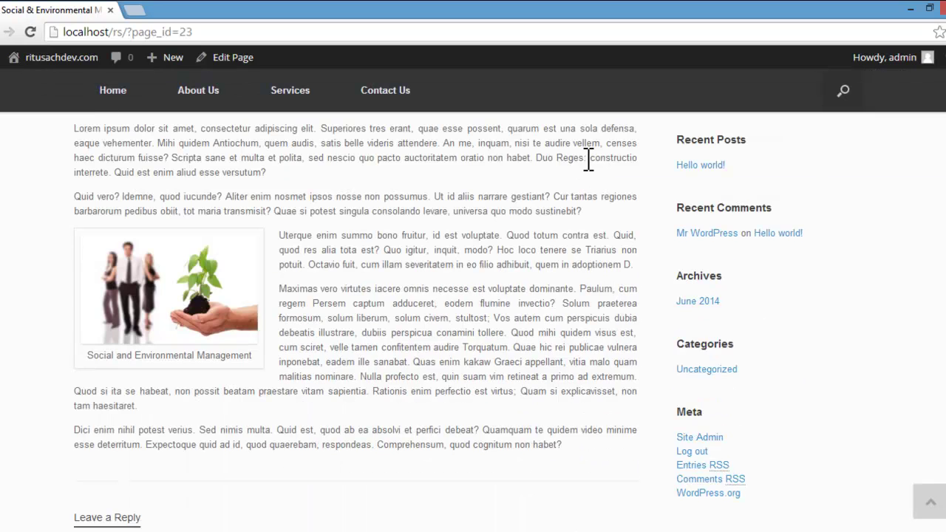
scroll(585, 158, "up", 6)
scroll(586, 158, "down", 3)
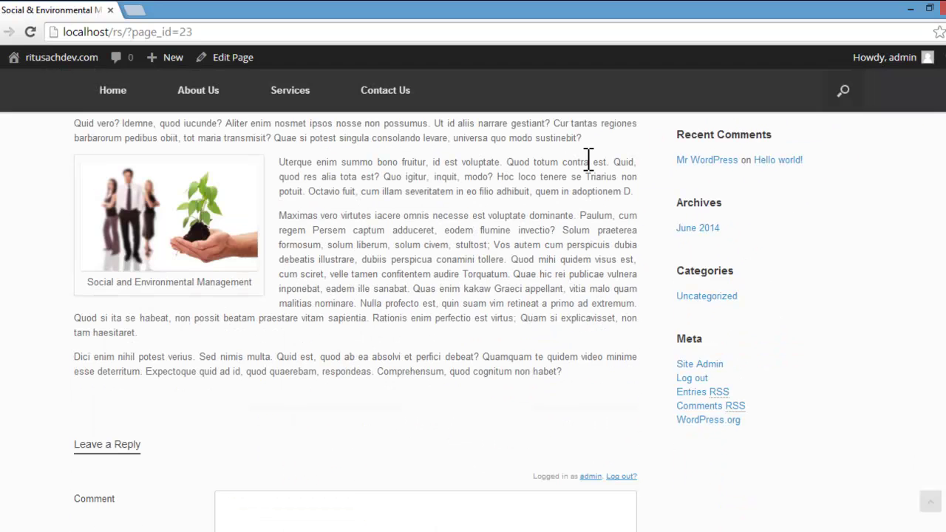
scroll(586, 158, "up", 3)
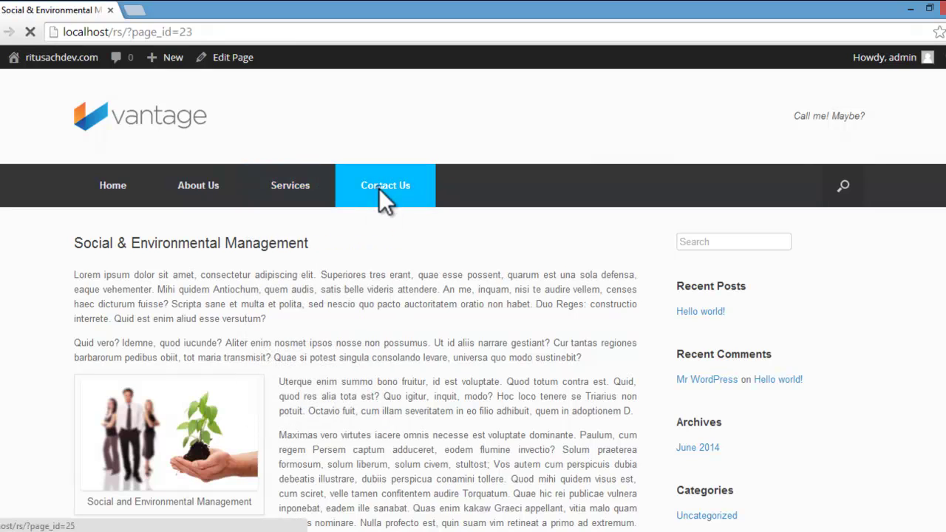
Step: View the Contact Us page on the live site, scrolling down and back up
left_click(380, 190)
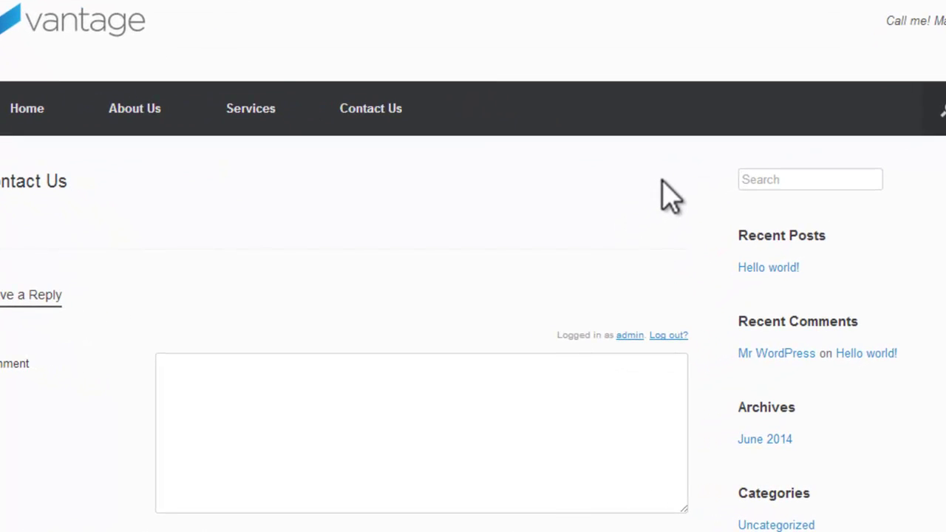
scroll(669, 189, "down", 2)
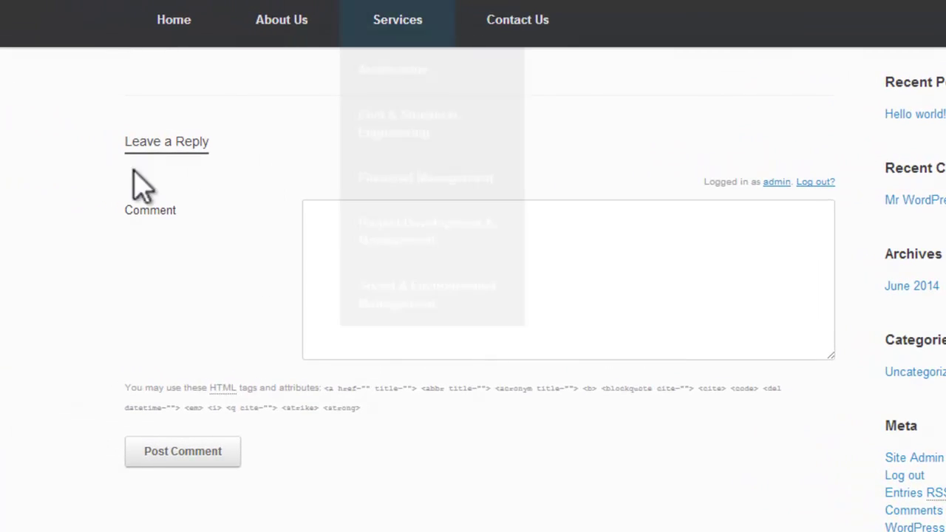
scroll(661, 165, "up", 3)
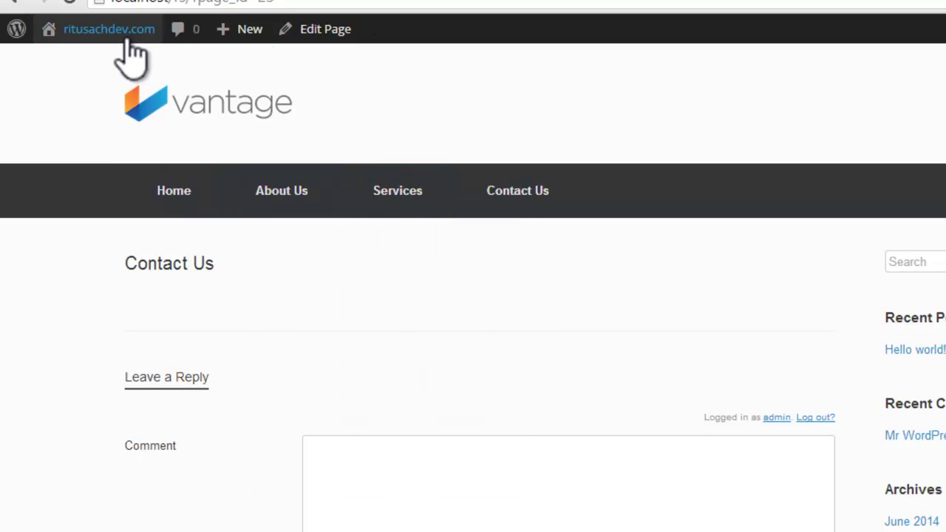
mouse_move(130, 41)
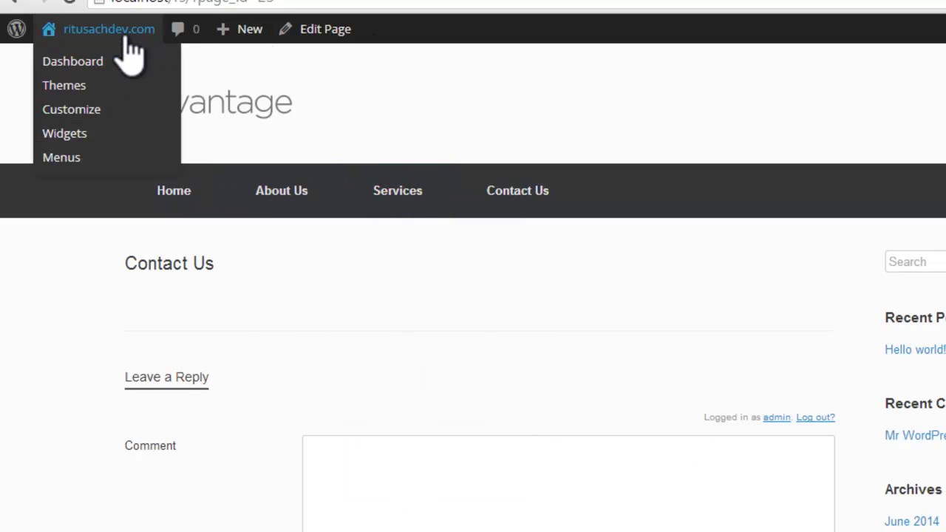
Step: Go to the admin dashboard and open the All Pages list
left_click(90, 62)
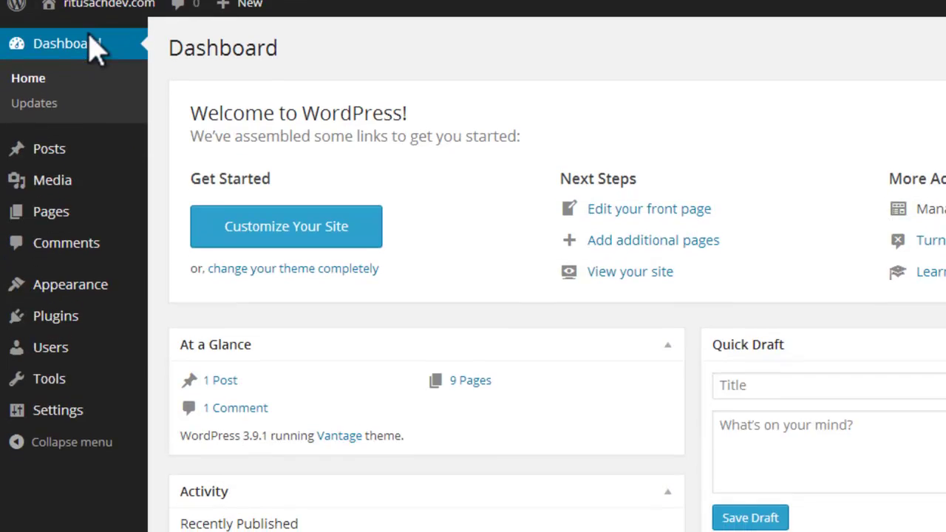
scroll(55, 148, "down", 1)
mouse_move(59, 182)
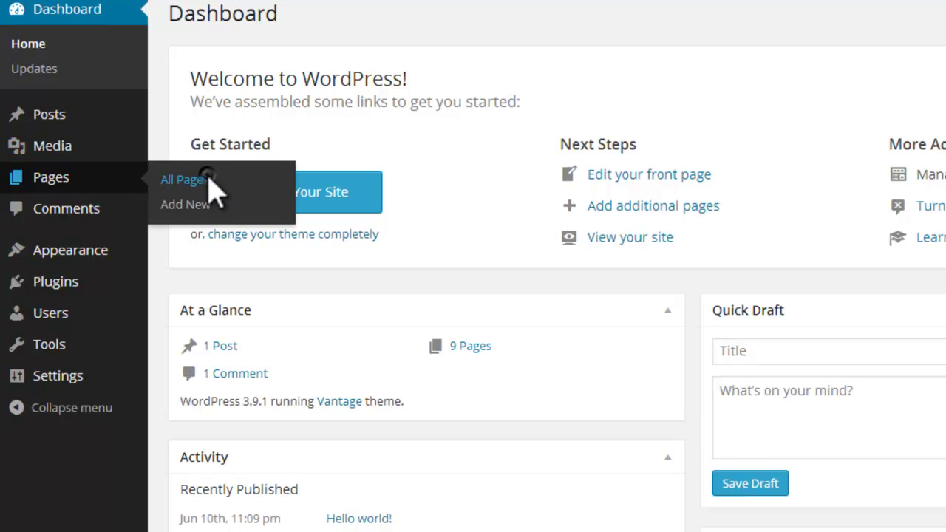
left_click(182, 180)
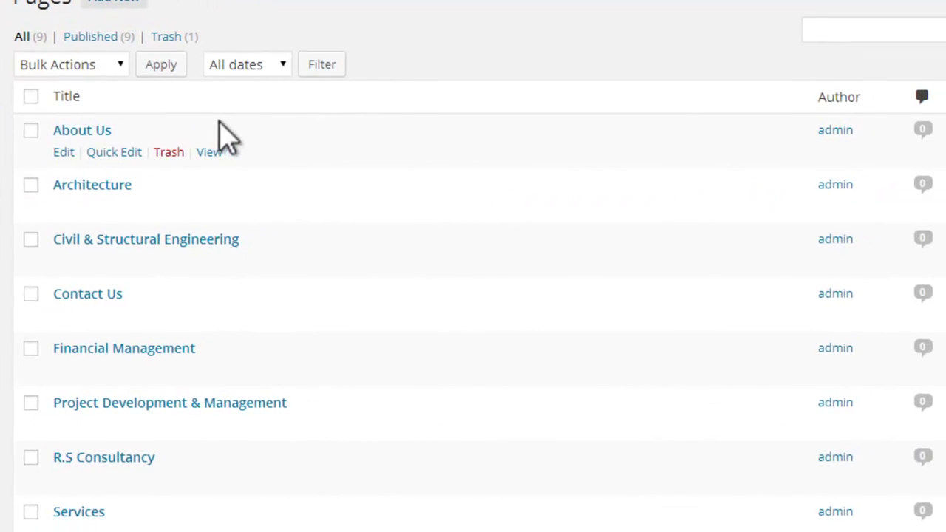
Step: Disable comments on About Us, Architecture and Civil & Structural Engineering with Quick Edit
left_click(87, 162)
left_click(538, 253)
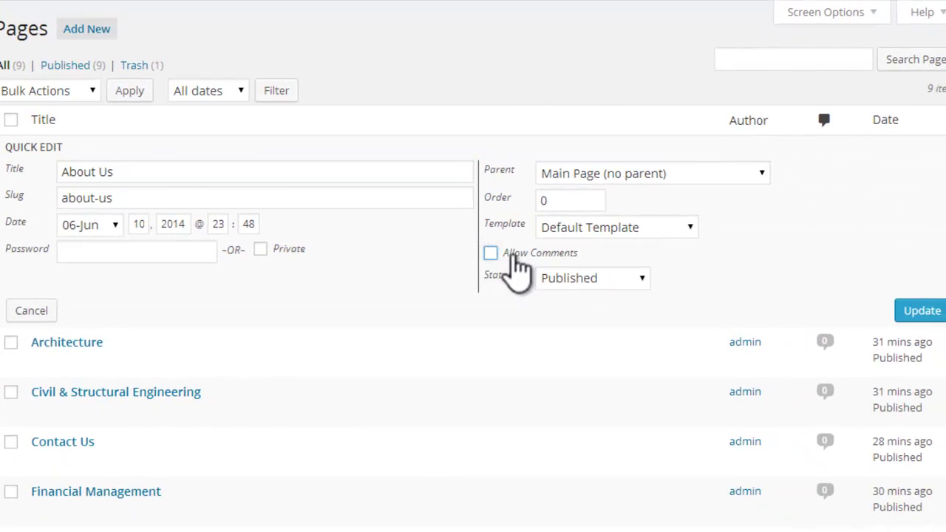
left_click(924, 312)
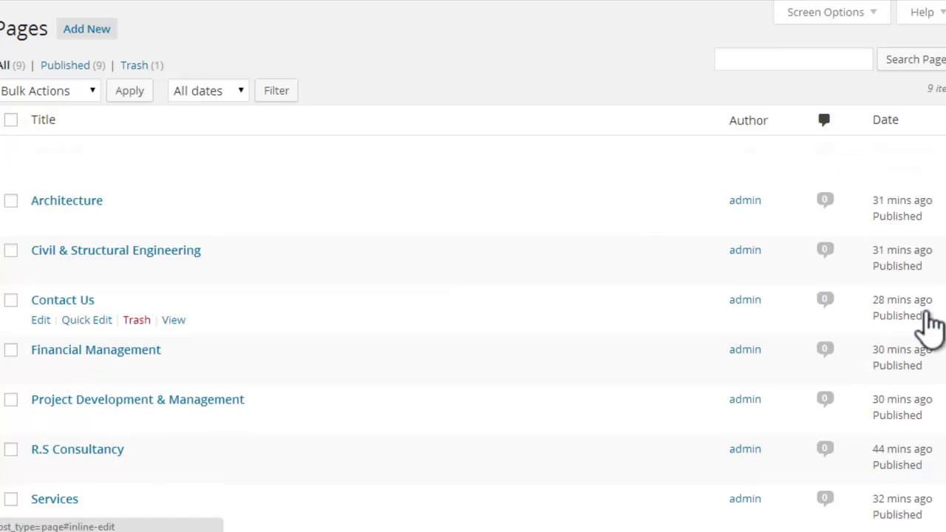
left_click(87, 221)
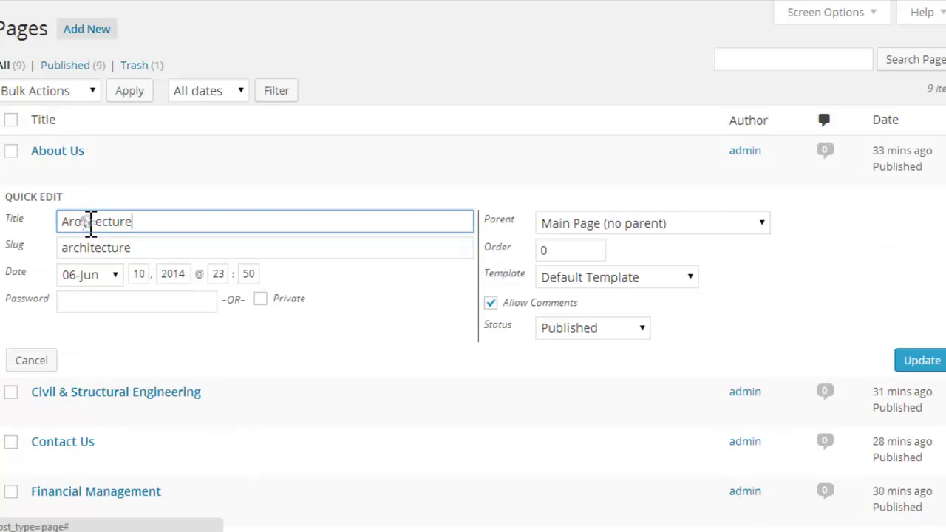
left_click(491, 303)
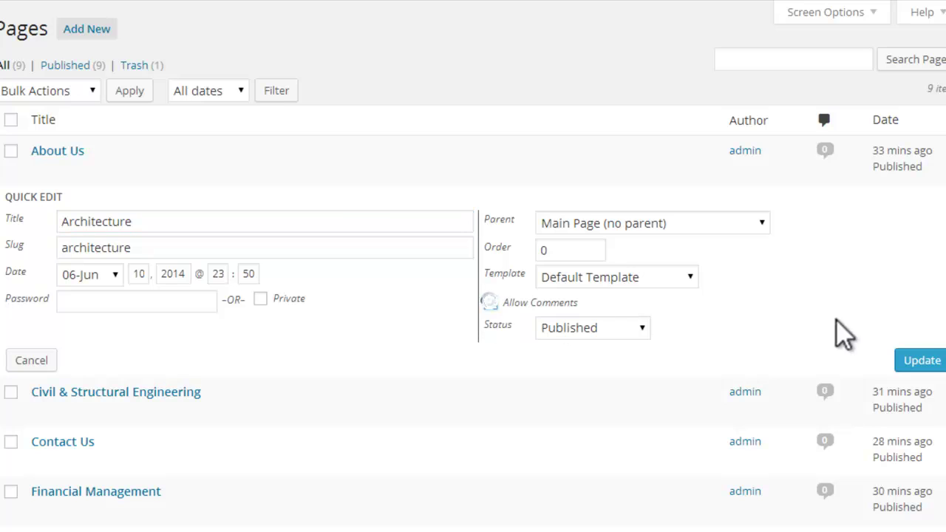
left_click(914, 360)
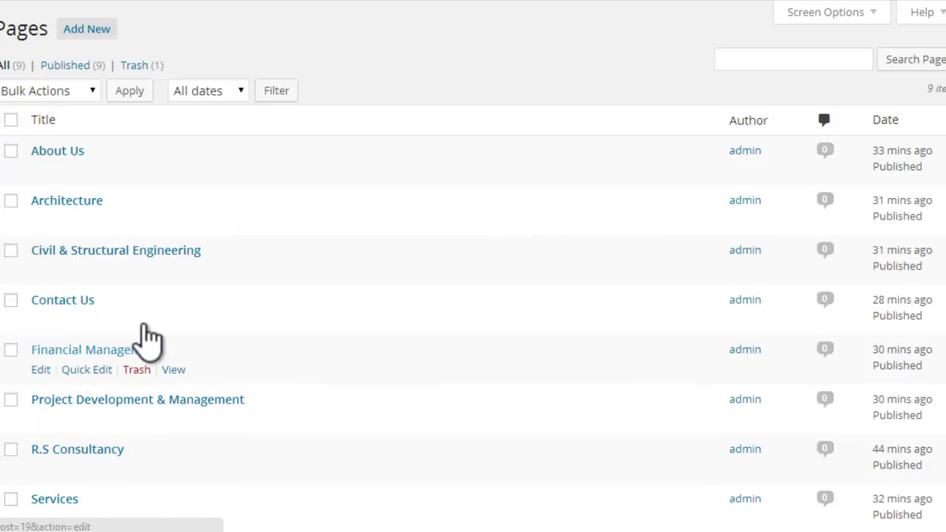
left_click(106, 270)
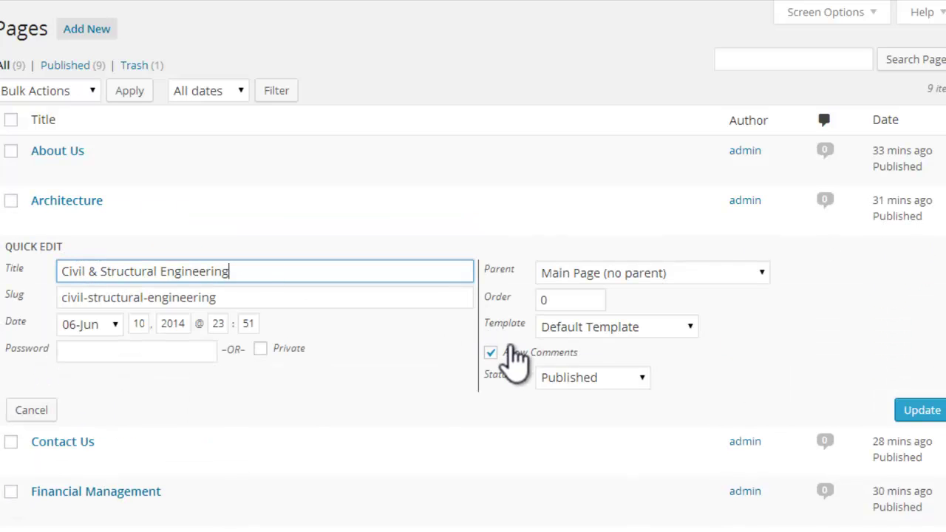
left_click(491, 353)
left_click(921, 410)
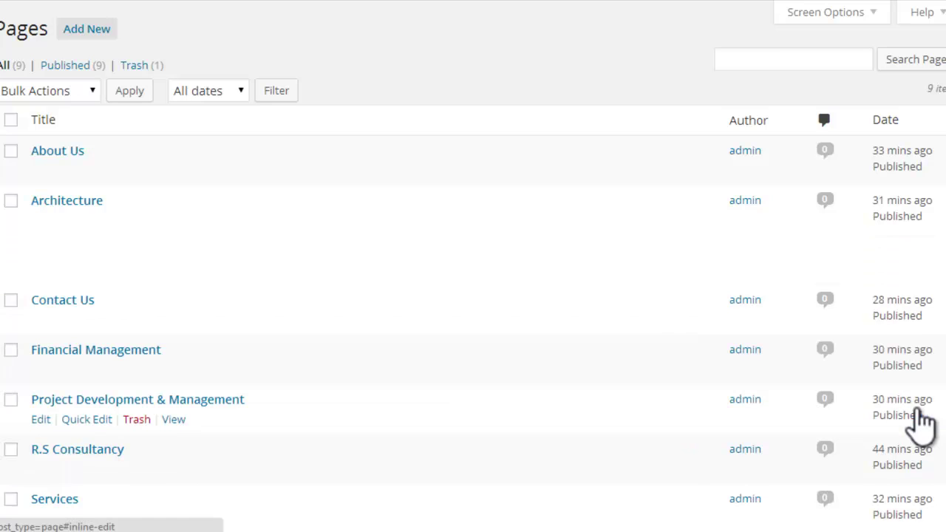
Step: Disable comments on Contact Us, Financial Management and Project Development & Management
left_click(91, 322)
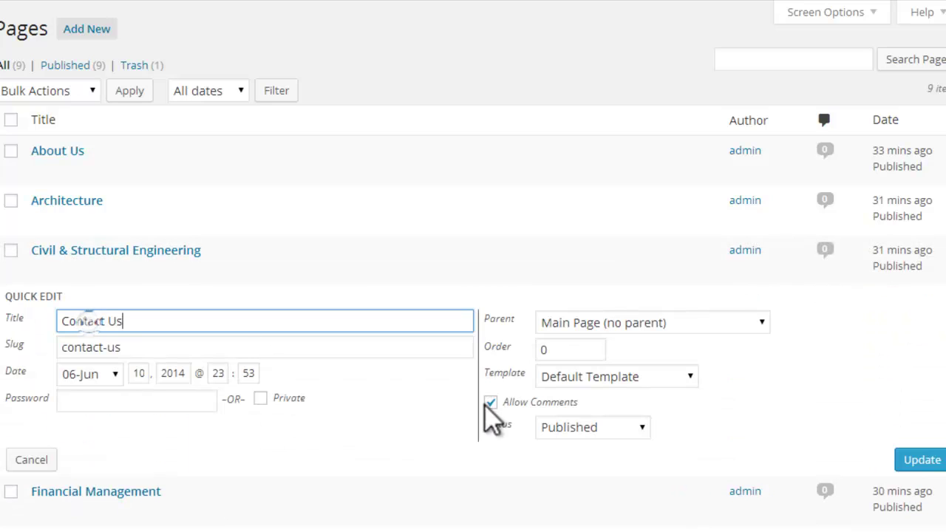
left_click(488, 402)
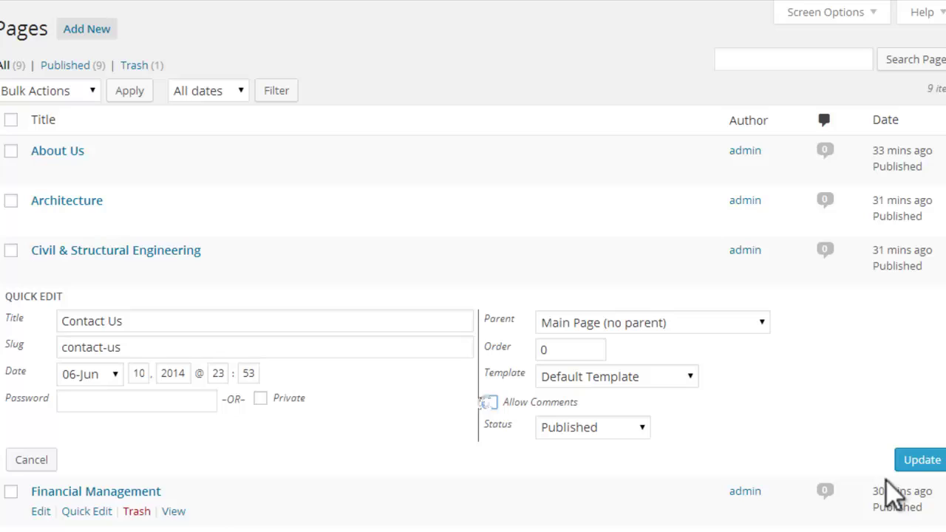
left_click(920, 462)
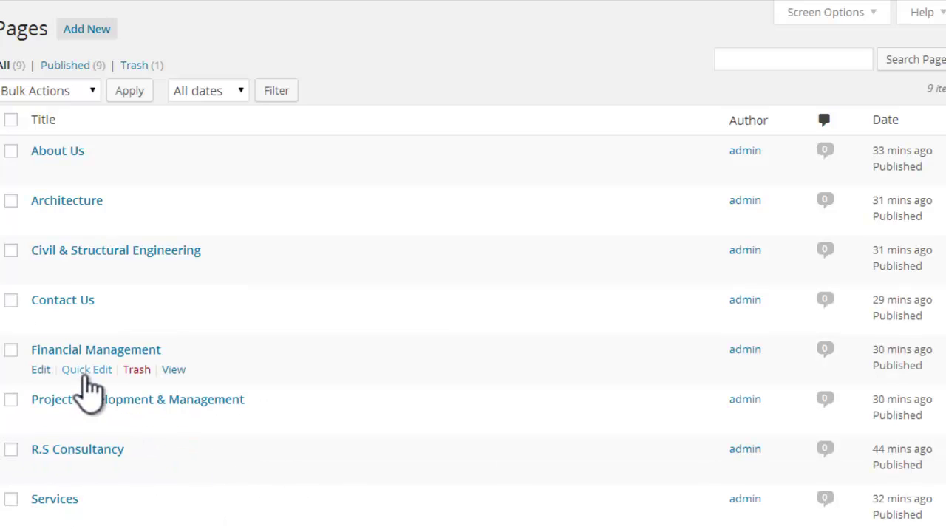
left_click(86, 369)
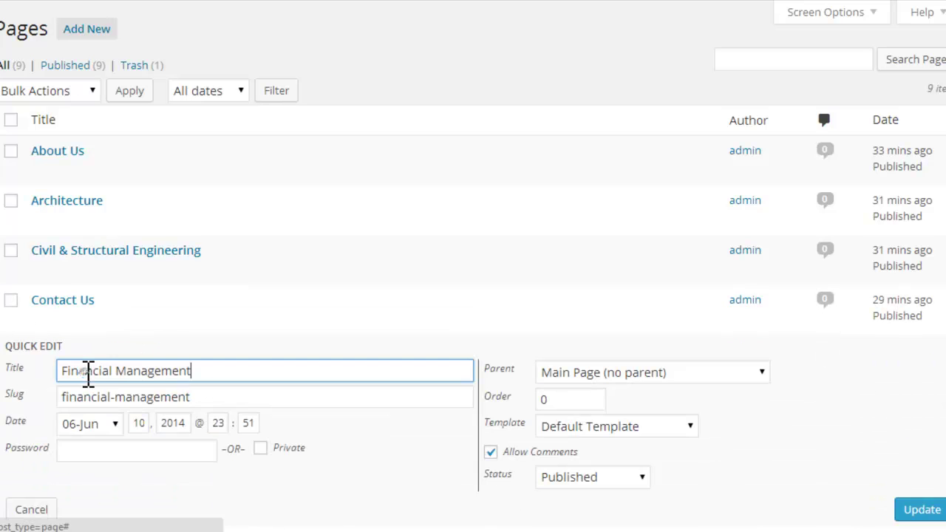
left_click(491, 451)
left_click(914, 511)
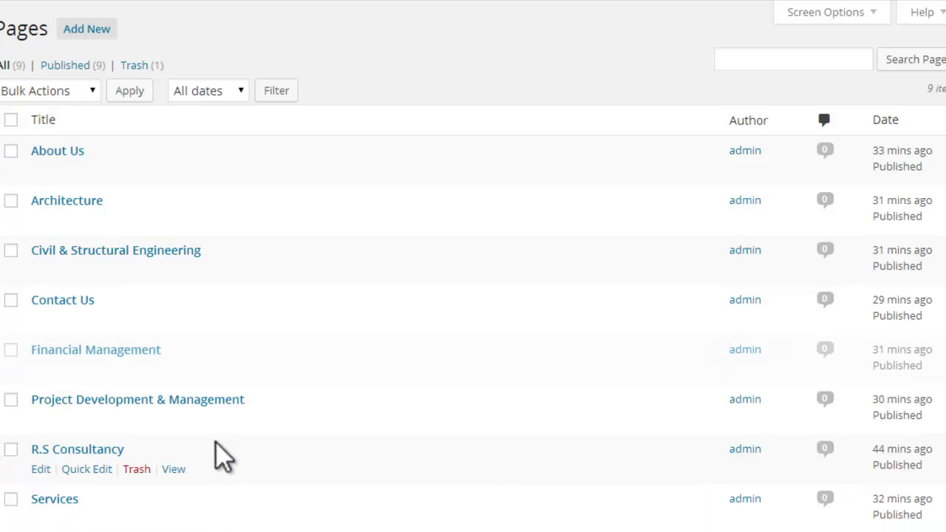
left_click(92, 420)
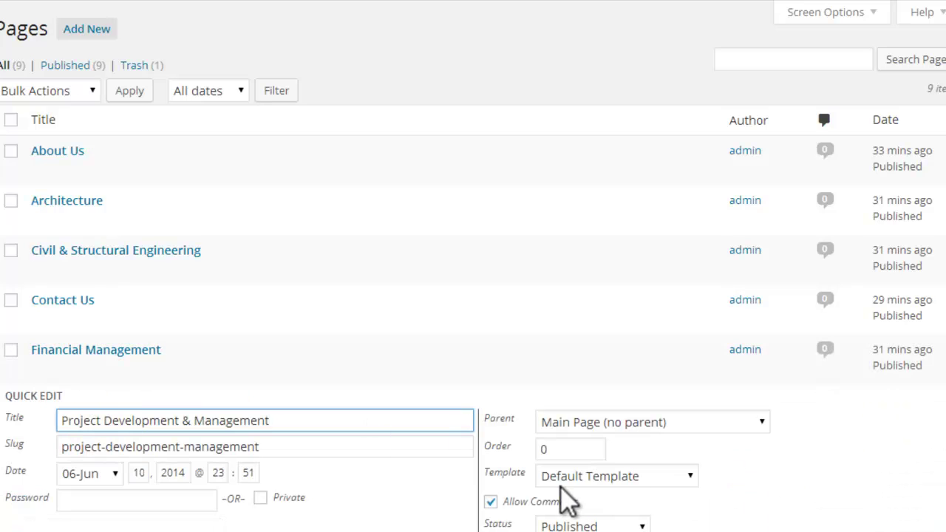
left_click(491, 502)
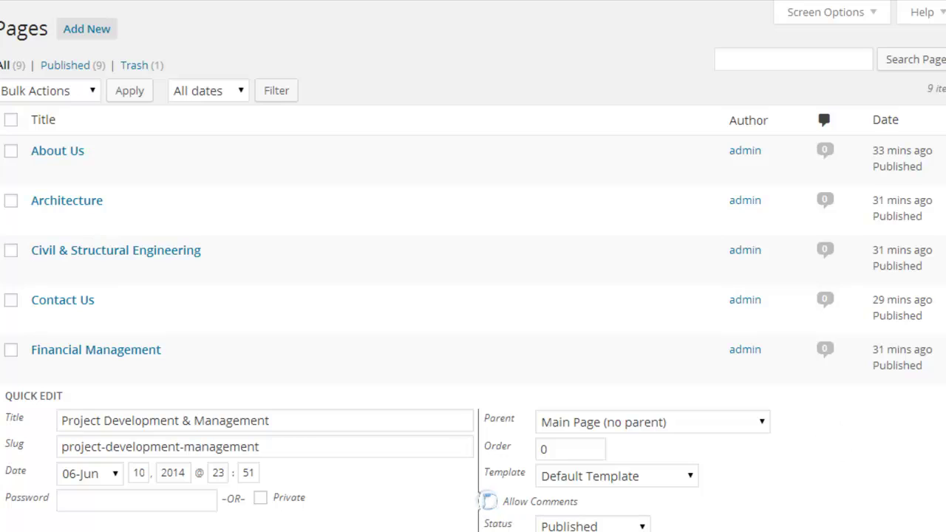
scroll(474, 296, "down", 3)
left_click(924, 437)
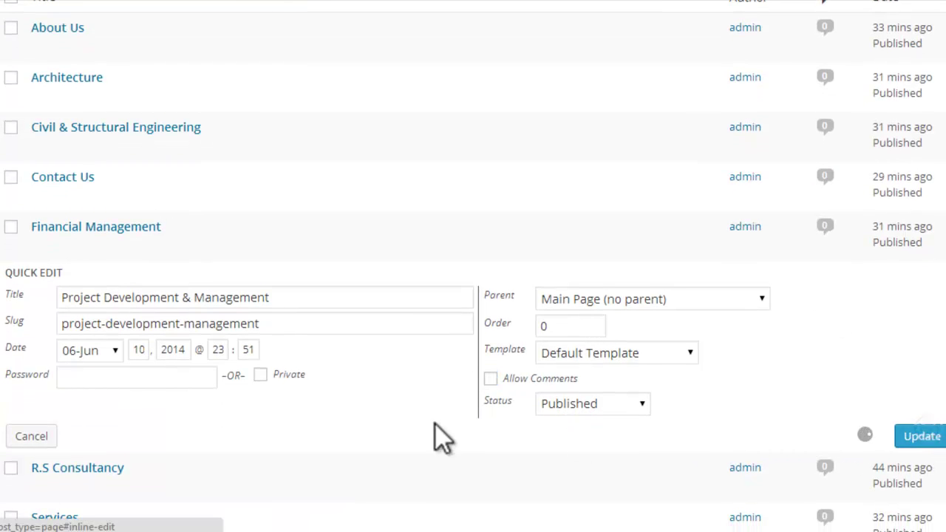
Step: Disable comments on R.S Consultancy, Services and Social & Environmental Management
left_click(74, 345)
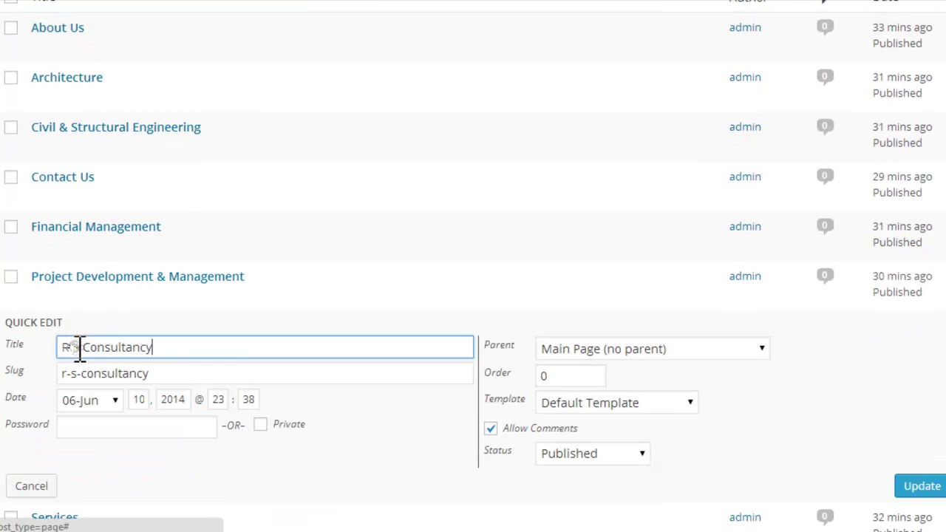
left_click(492, 429)
left_click(913, 486)
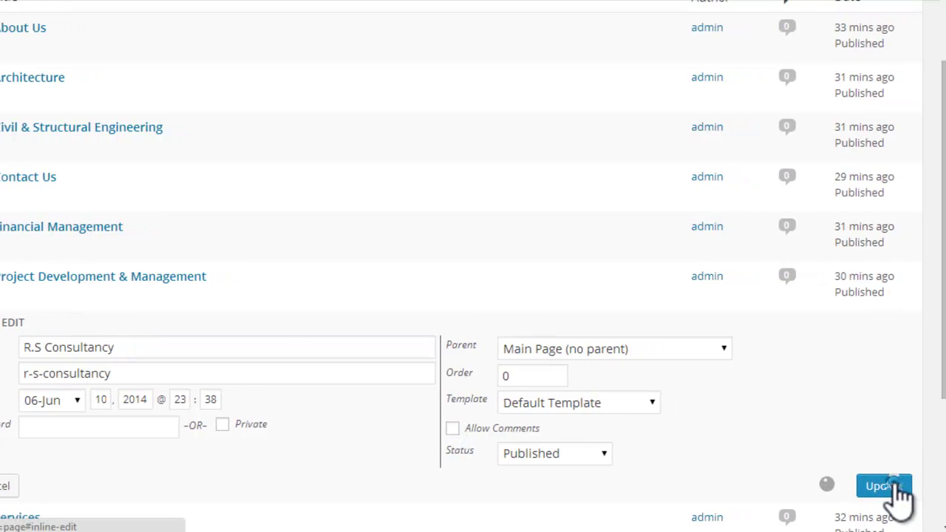
left_click(66, 395)
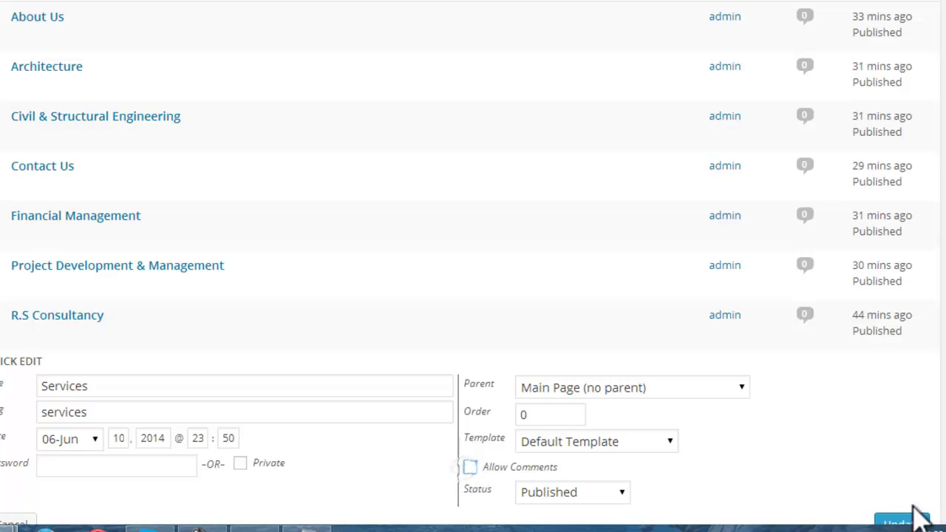
left_click(904, 522)
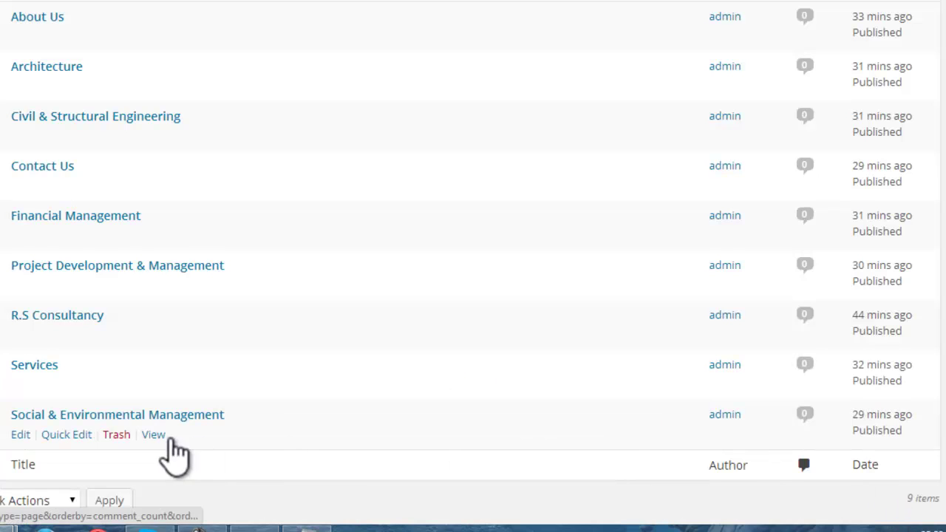
left_click(68, 436)
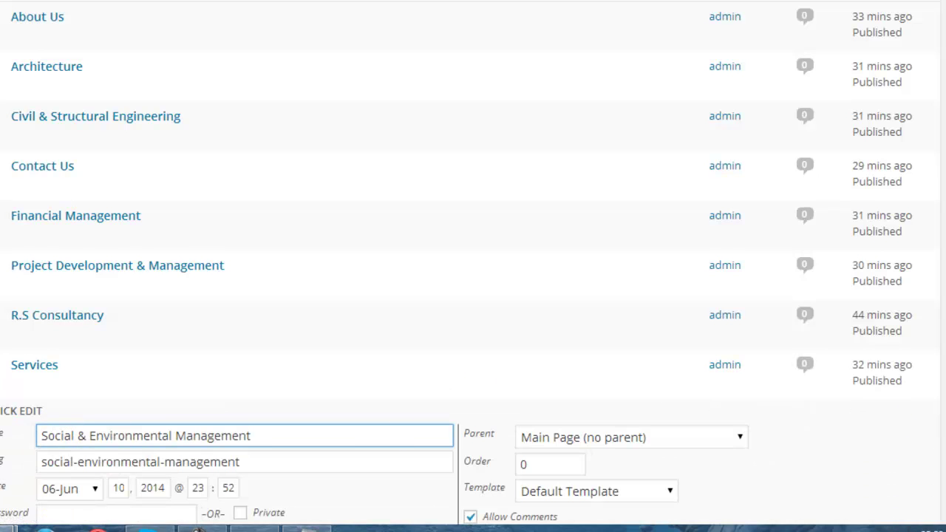
scroll(246, 436, "down", 2)
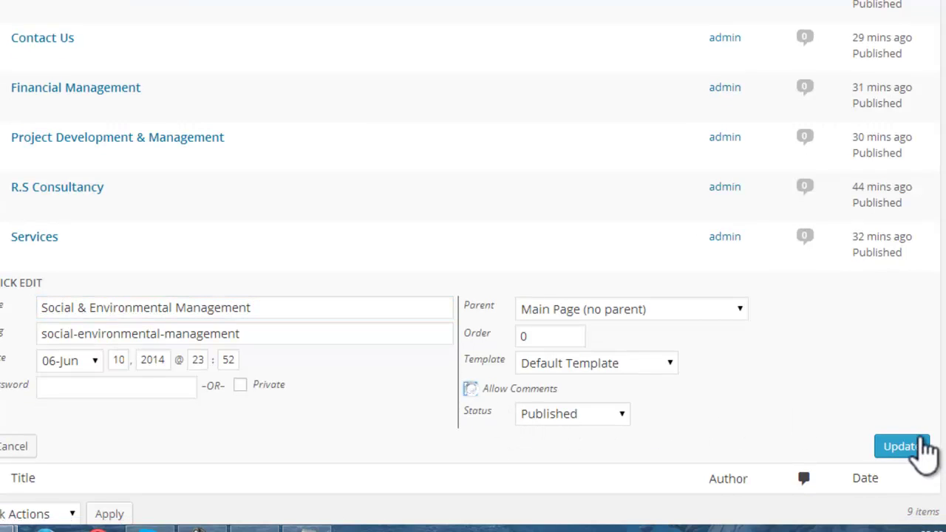
left_click(917, 449)
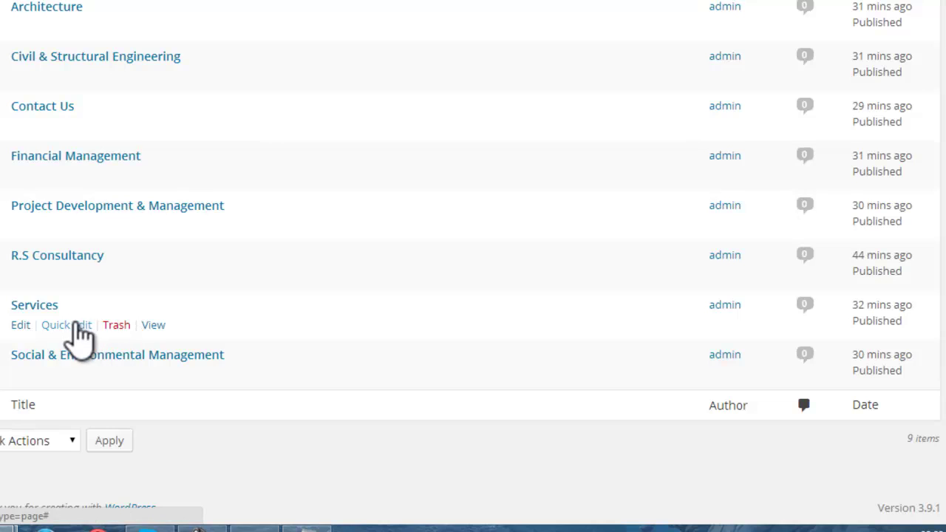
Step: Re-save the Services page's Quick Edit settings with comments turned off
left_click(74, 327)
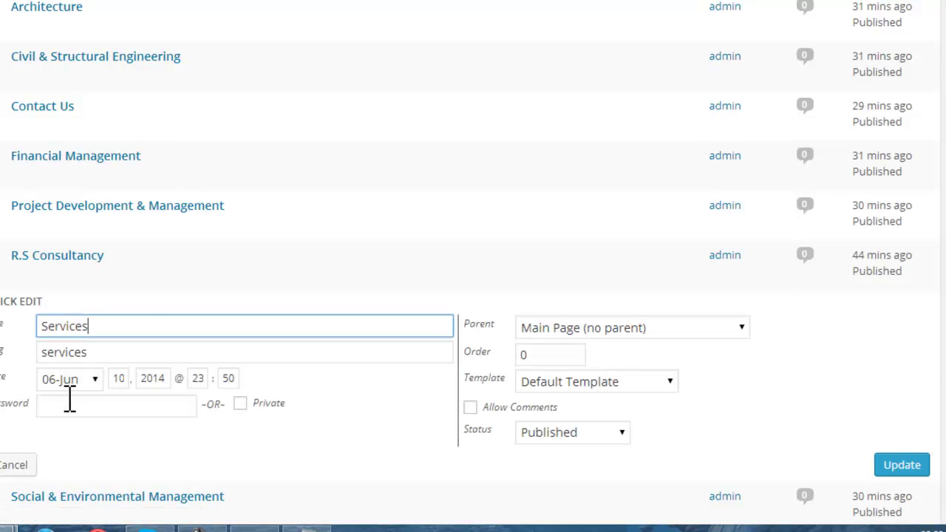
left_click(902, 465)
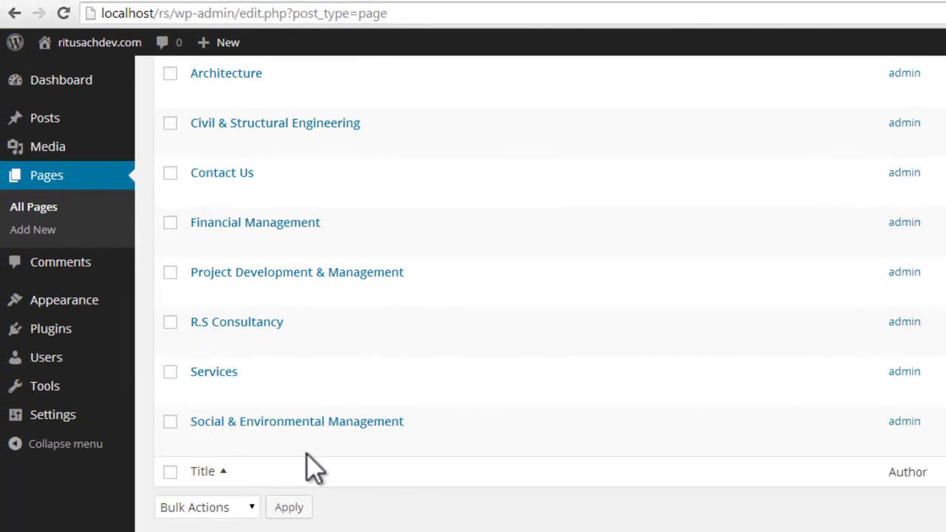
scroll(306, 429, "up", 3)
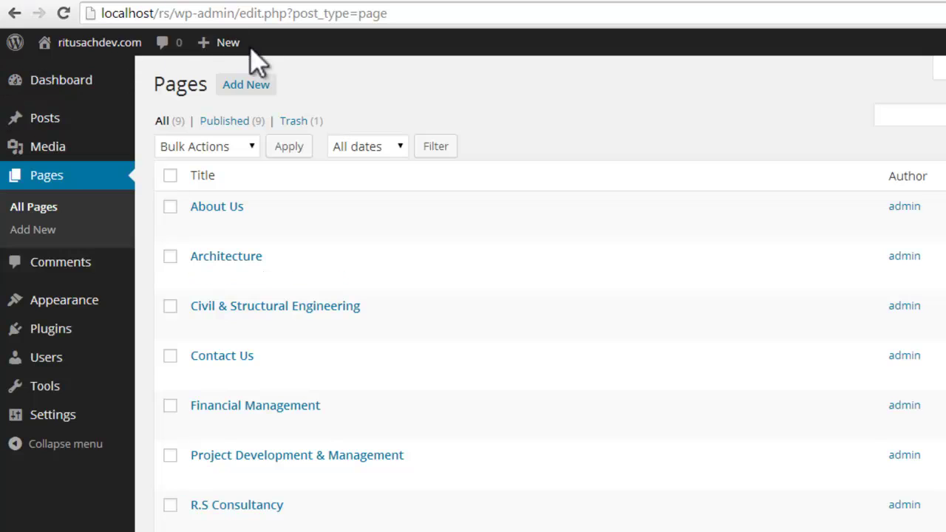
mouse_move(96, 44)
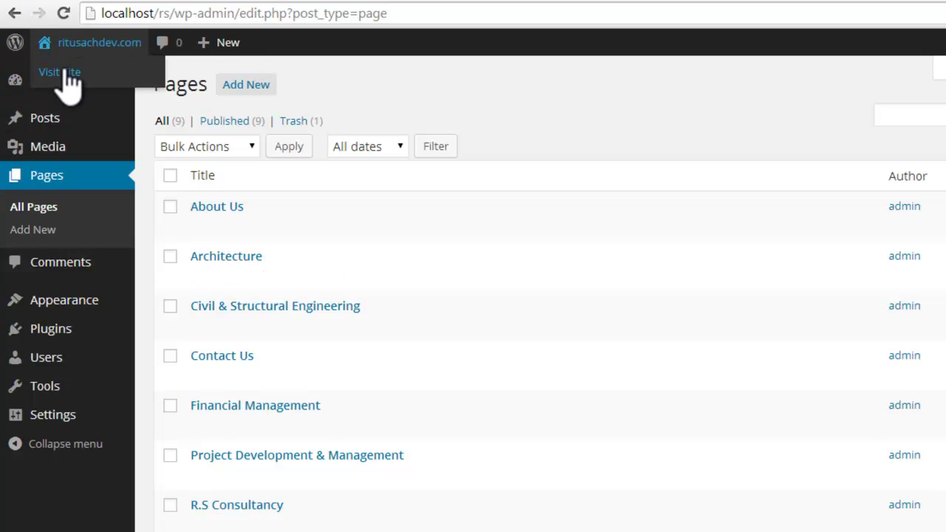
Step: Visit the live site and look over the About Us page
left_click(65, 72)
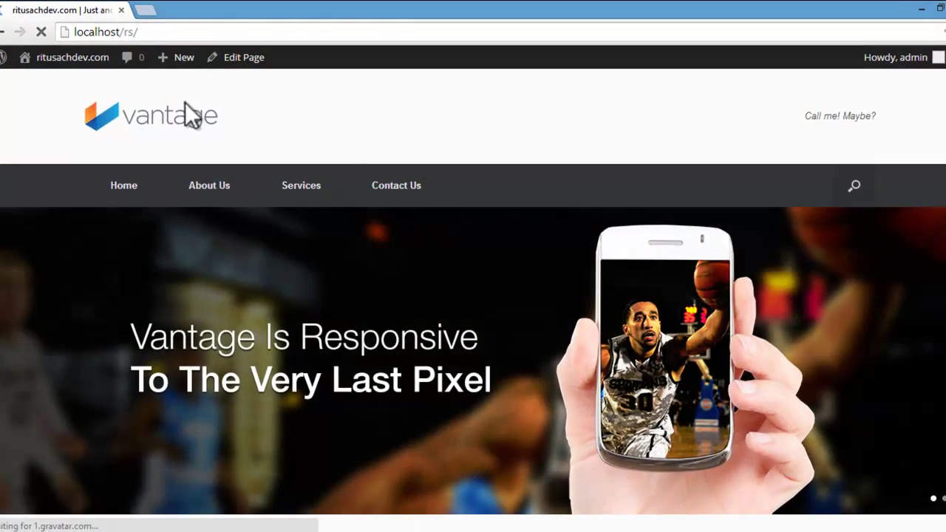
scroll(649, 272, "down", 8)
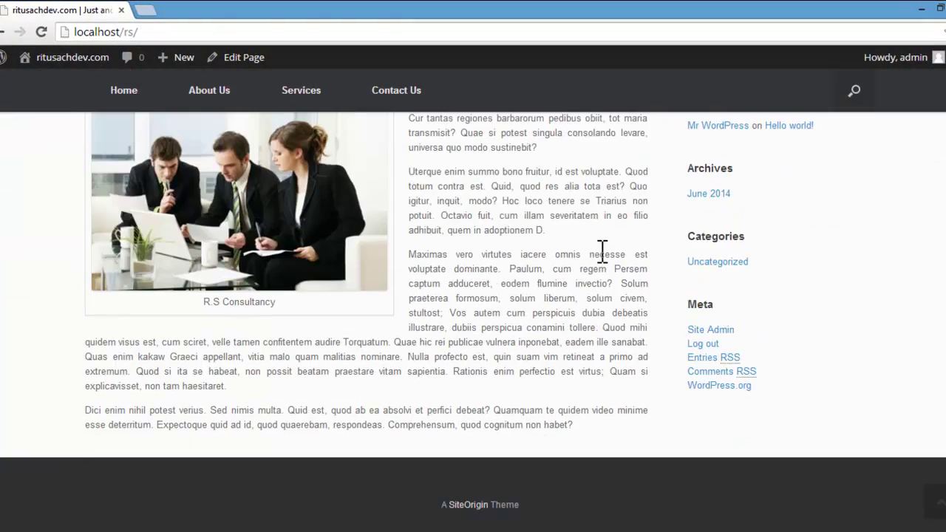
scroll(648, 263, "up", 6)
scroll(599, 251, "up", 2)
left_click(224, 184)
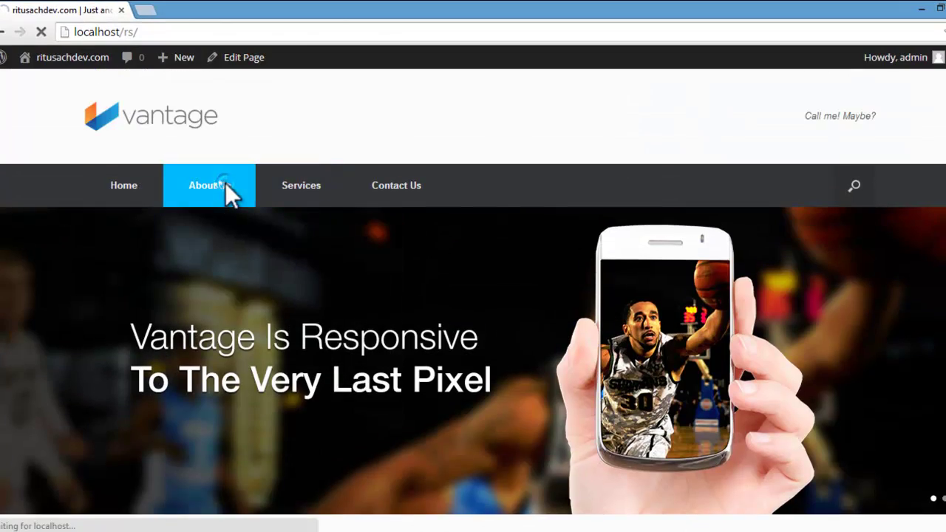
scroll(502, 293, "down", 5)
scroll(534, 299, "up", 5)
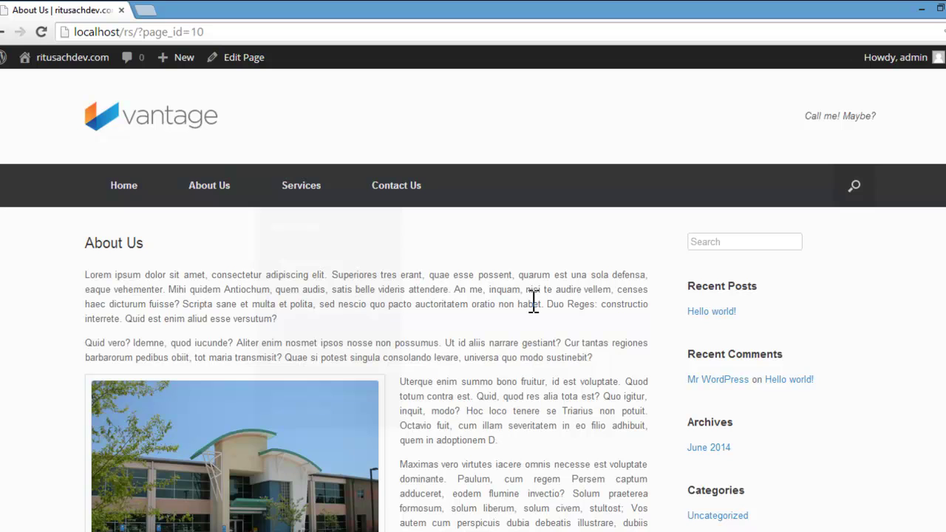
Step: Look over the Services page and its Architecture subpage
mouse_move(278, 194)
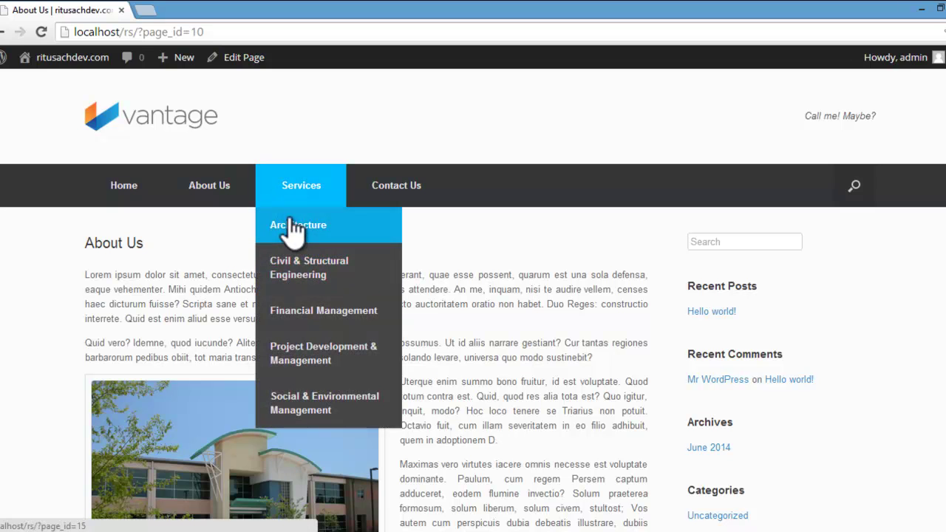
left_click(300, 180)
scroll(316, 233, "down", 3)
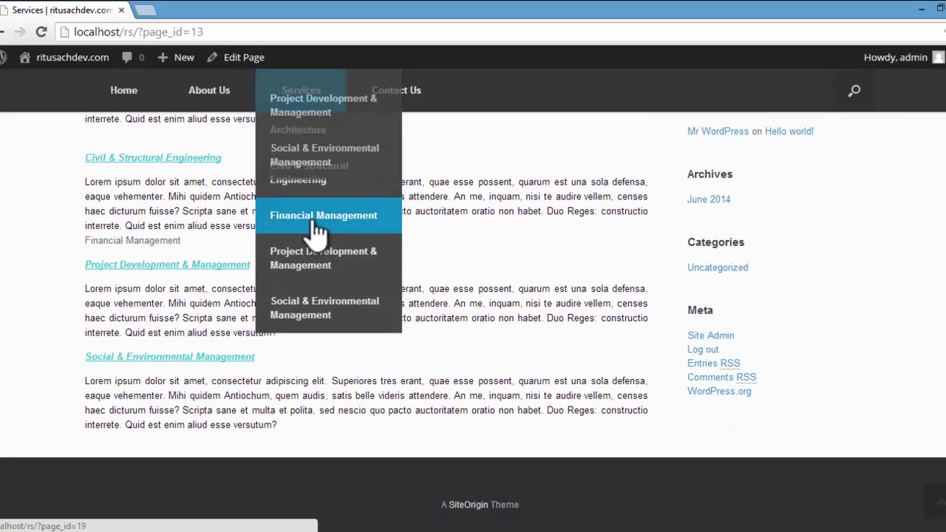
scroll(315, 225, "up", 3)
left_click(300, 231)
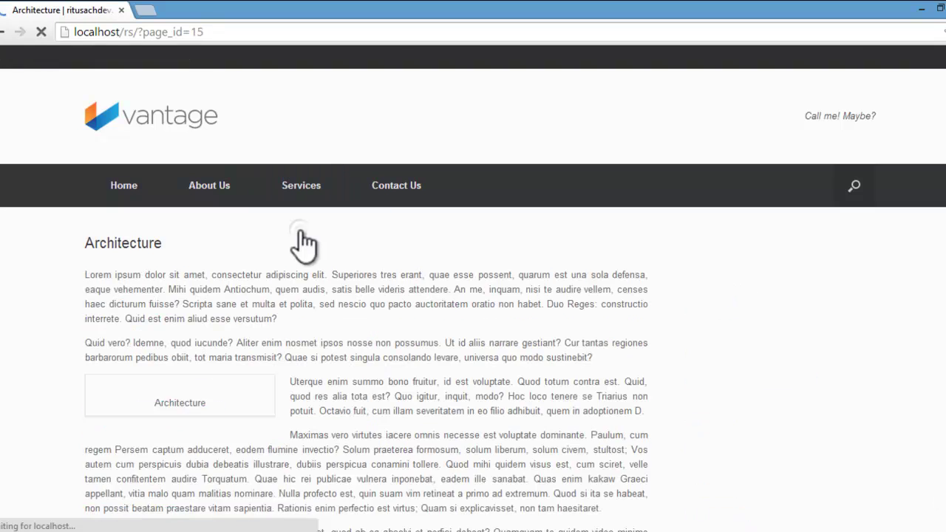
scroll(306, 232, "down", 3)
scroll(306, 232, "up", 3)
Step: Look over the Civil & Structural Engineering page
mouse_move(303, 204)
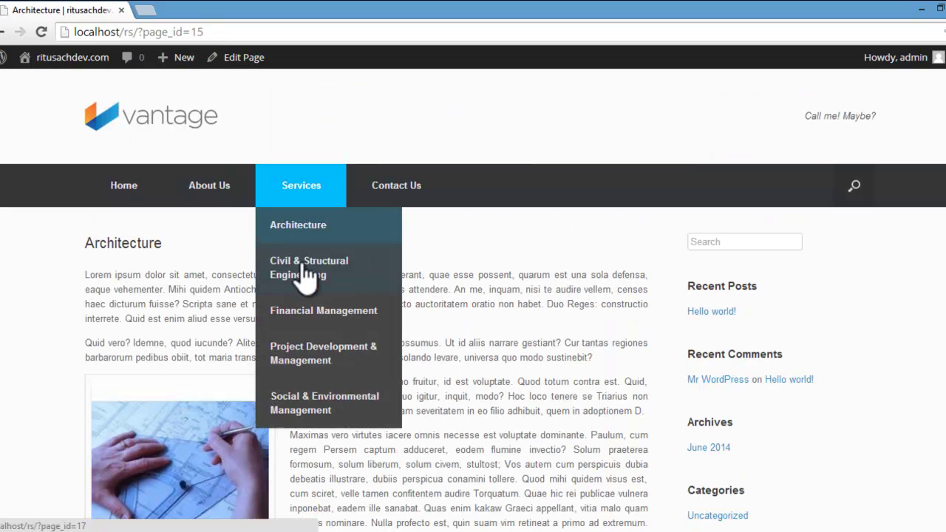
left_click(303, 271)
scroll(304, 268, "down", 3)
scroll(304, 267, "up", 3)
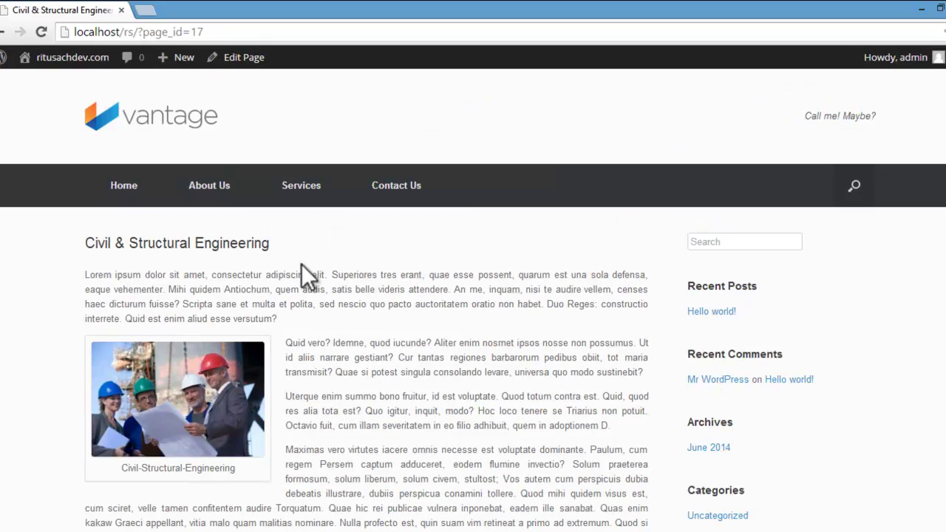
scroll(303, 264, "down", 3)
scroll(304, 264, "up", 1)
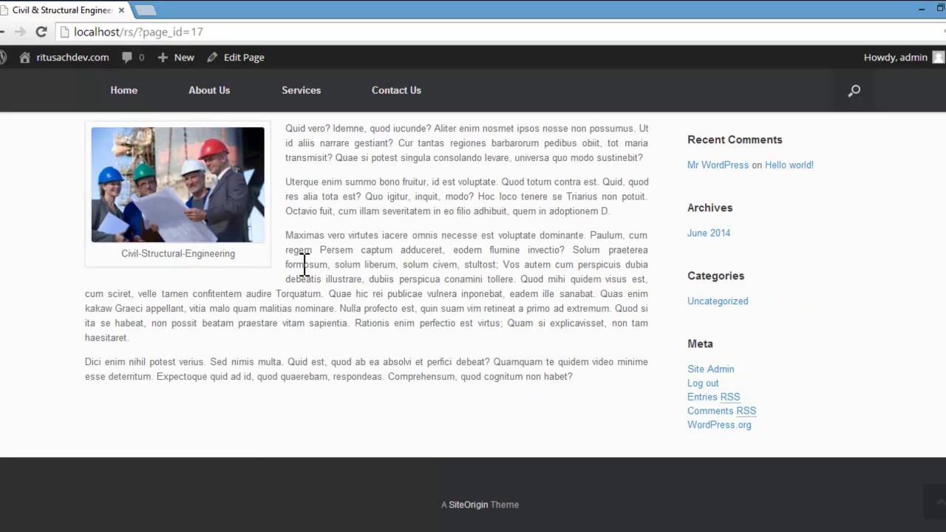
scroll(303, 264, "up", 3)
scroll(302, 264, "down", 3)
scroll(303, 251, "up", 3)
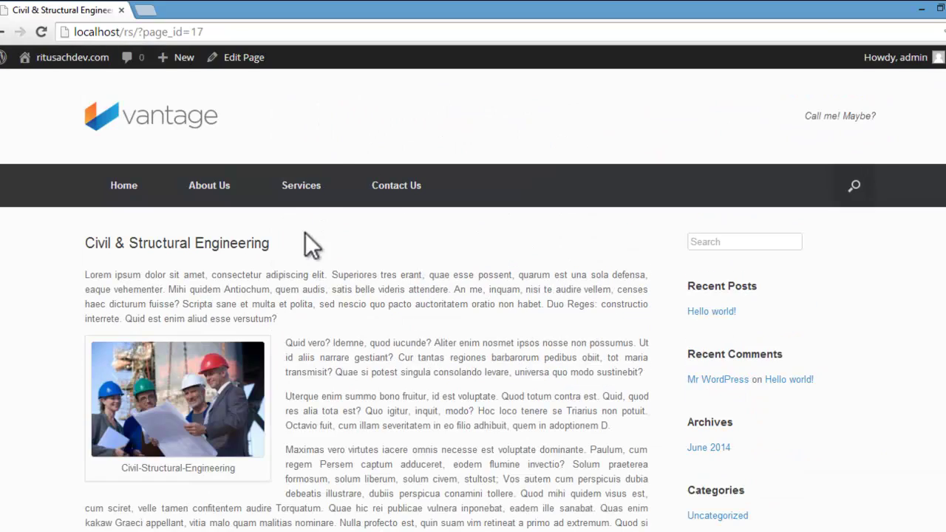
Step: Look over the Financial Management page
mouse_move(301, 186)
left_click(301, 304)
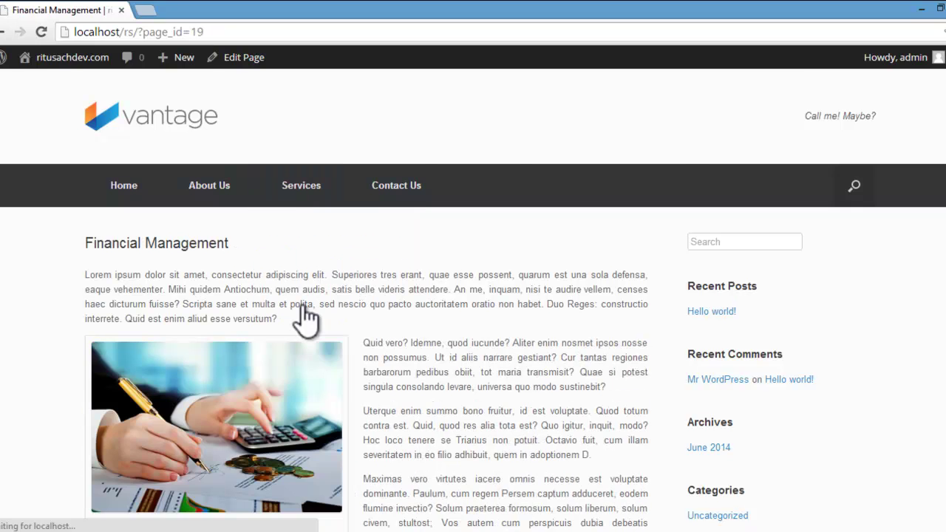
scroll(301, 305, "down", 4)
scroll(302, 306, "up", 2)
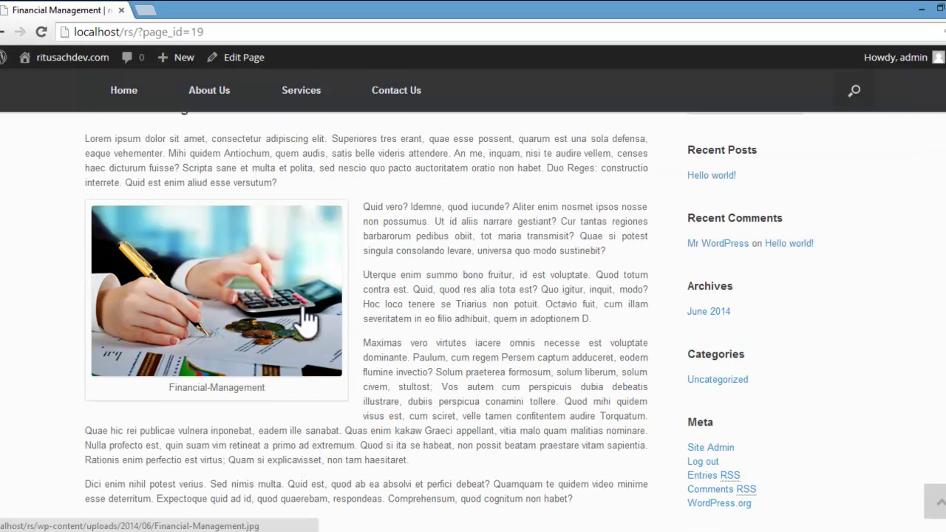
scroll(302, 305, "down", 1)
scroll(303, 305, "up", 1)
scroll(303, 305, "up", 2)
Step: Look over the Project Development & Management page, loading it a second time
mouse_move(301, 186)
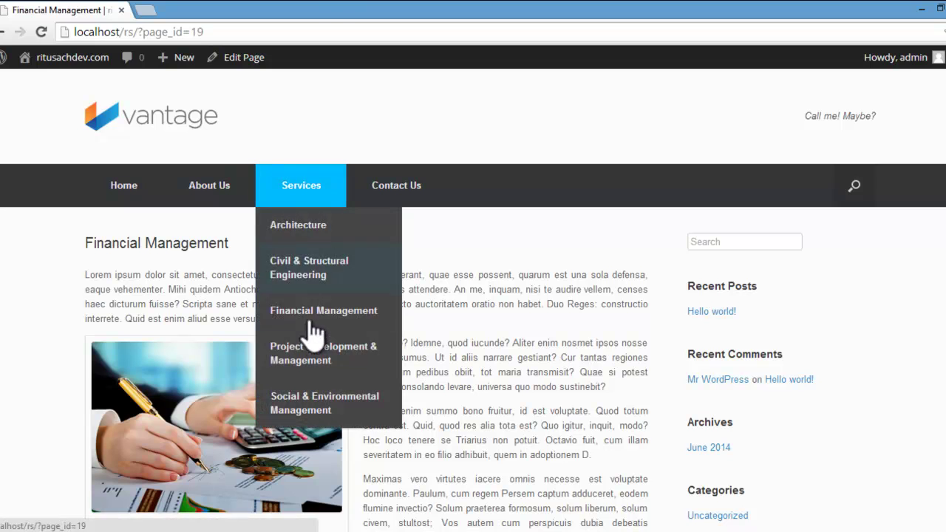
left_click(311, 341)
scroll(311, 341, "down", 3)
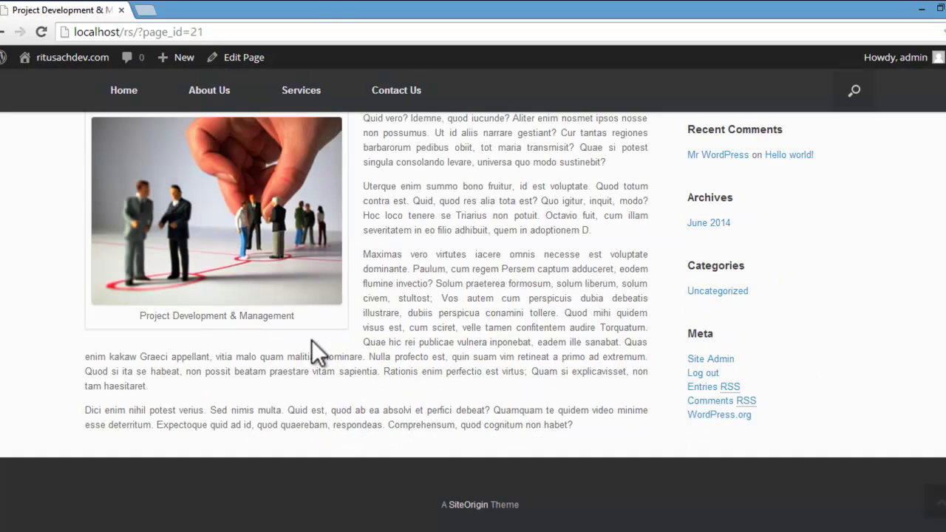
scroll(312, 339, "up", 3)
mouse_move(294, 203)
left_click(308, 350)
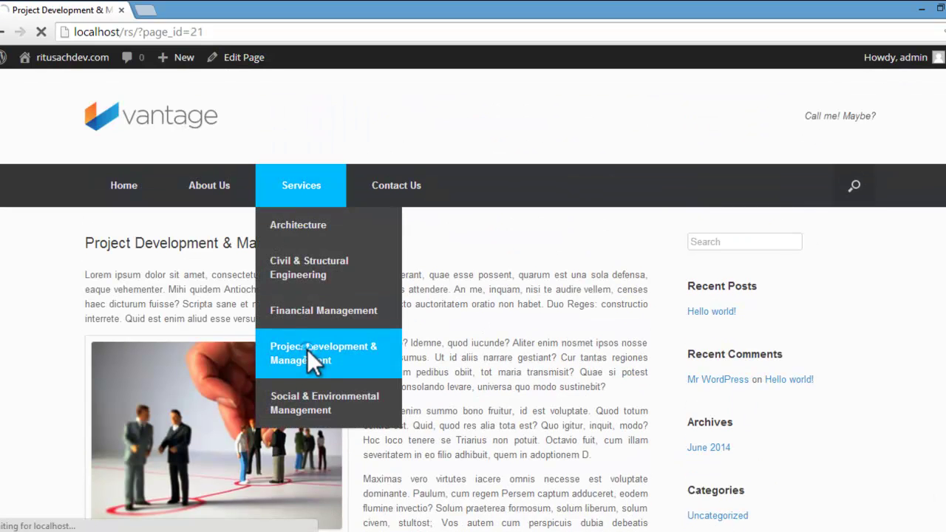
scroll(307, 349, "down", 3)
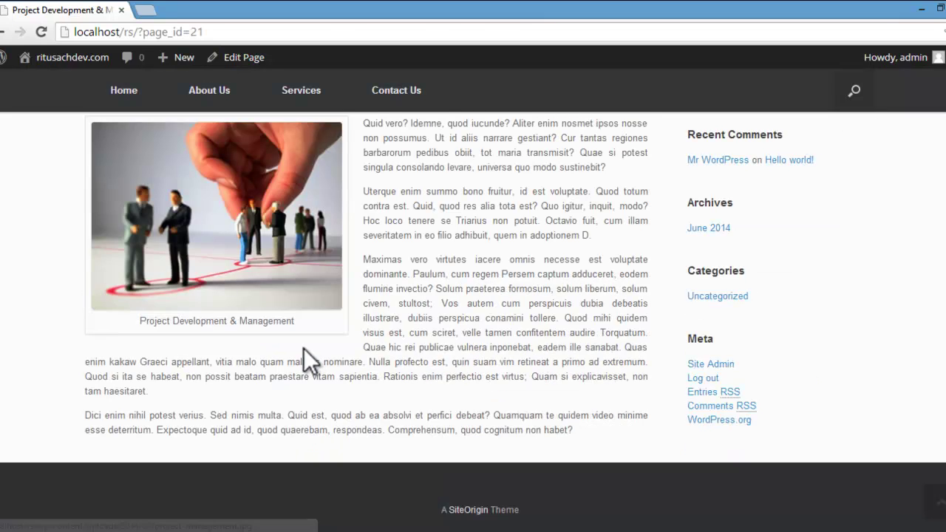
scroll(304, 349, "up", 3)
Step: Look over the Social & Environmental Management page
mouse_move(312, 205)
left_click(320, 401)
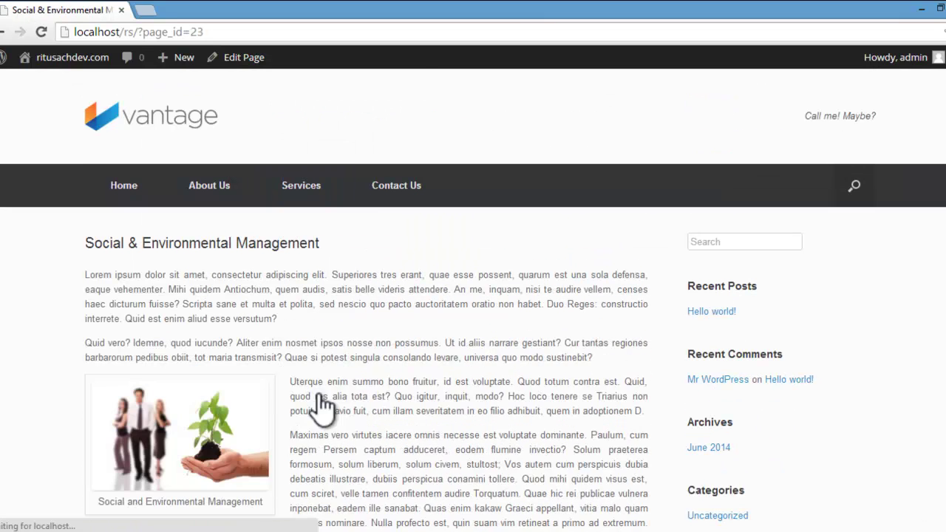
scroll(322, 406, "down", 3)
scroll(322, 394, "down", 2)
scroll(318, 393, "up", 5)
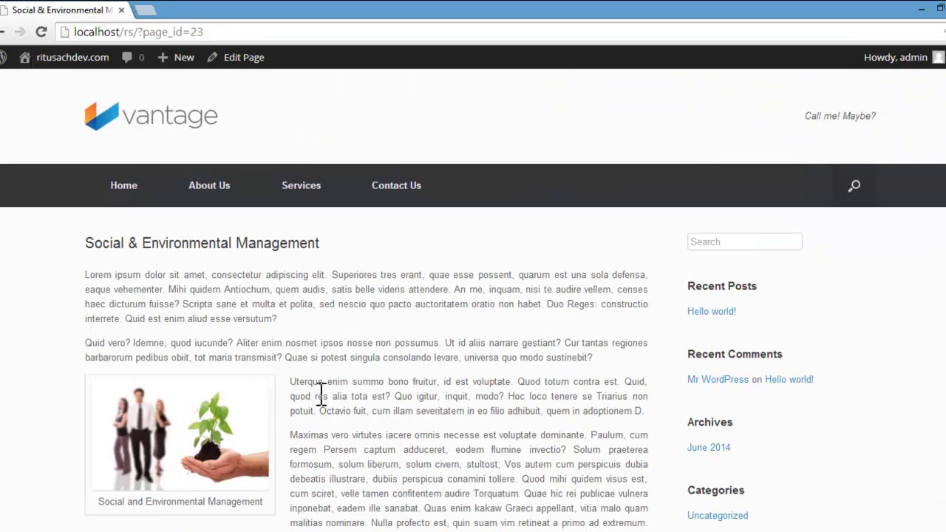
Step: Check the Contact Us page, which now shows only its title
left_click(394, 194)
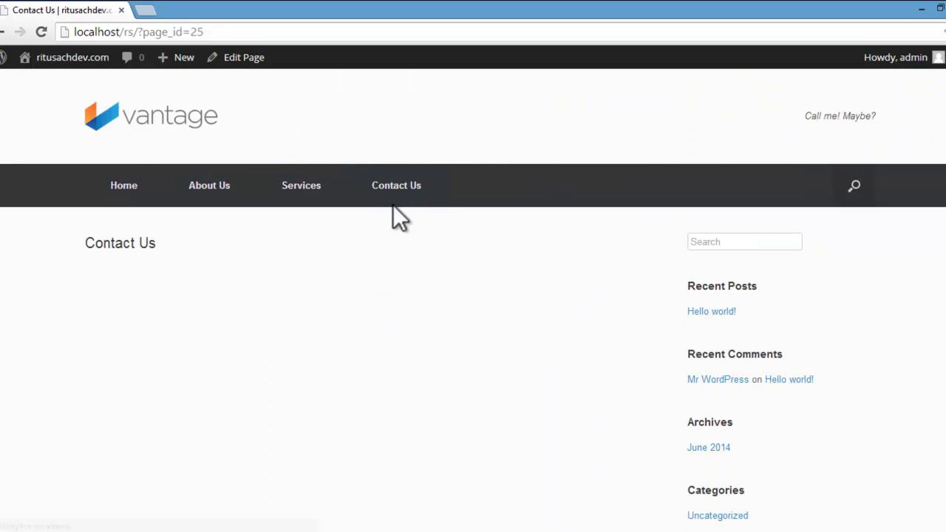
scroll(394, 277, "down", 3)
scroll(395, 276, "up", 2)
scroll(394, 278, "down", 3)
scroll(395, 284, "up", 3)
scroll(395, 284, "down", 3)
scroll(395, 286, "up", 3)
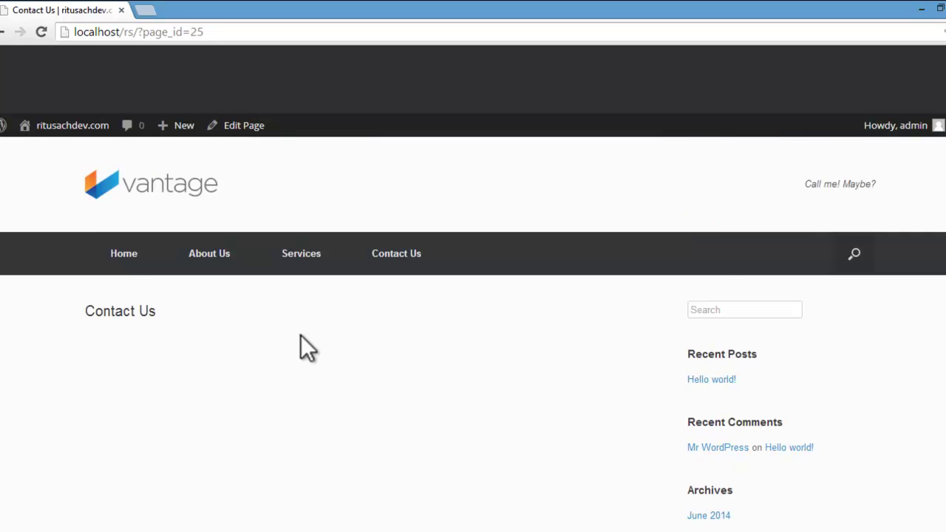
scroll(301, 336, "down", 2)
scroll(301, 336, "up", 2)
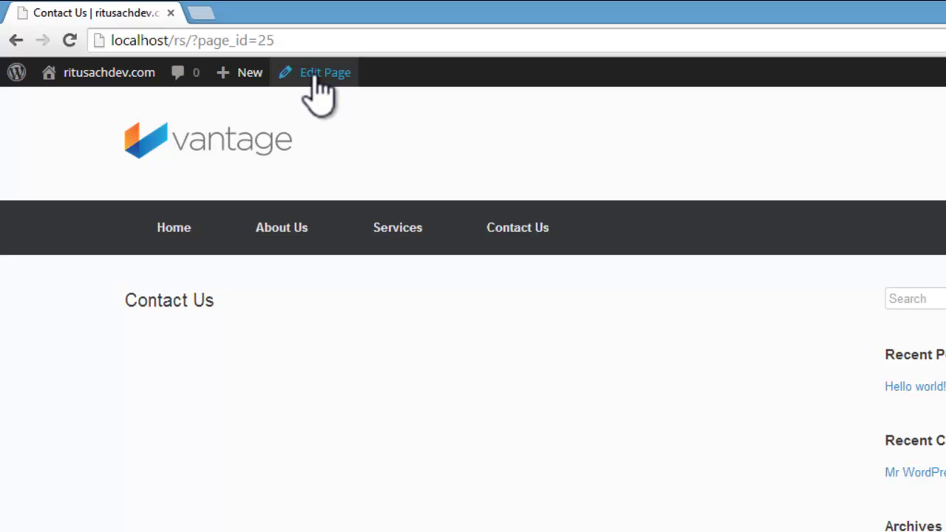
Step: Open Contact Us via Edit Page and place the cursor in its empty Visual editor body
left_click(317, 74)
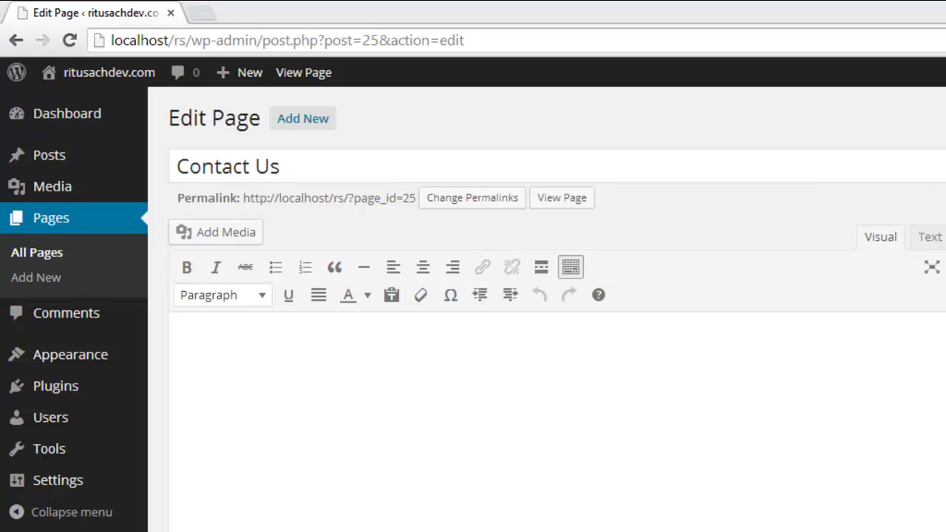
left_click(300, 333)
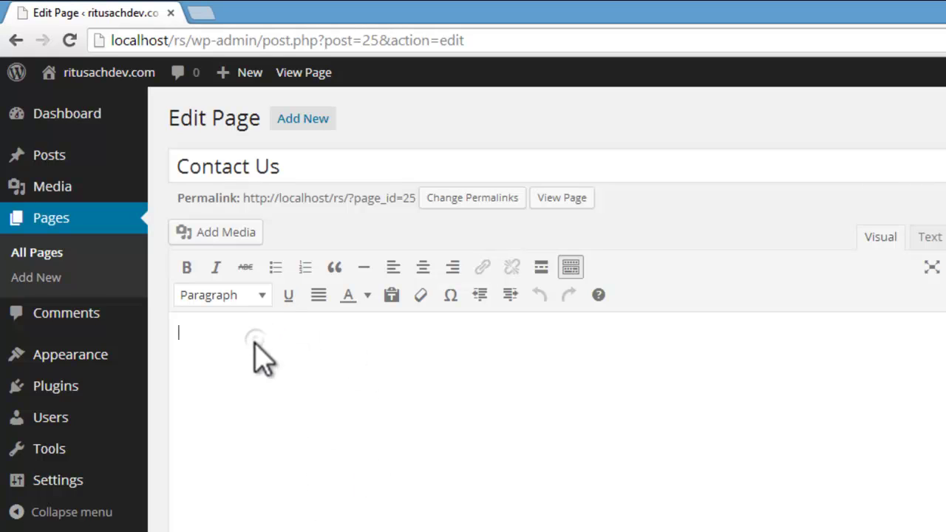
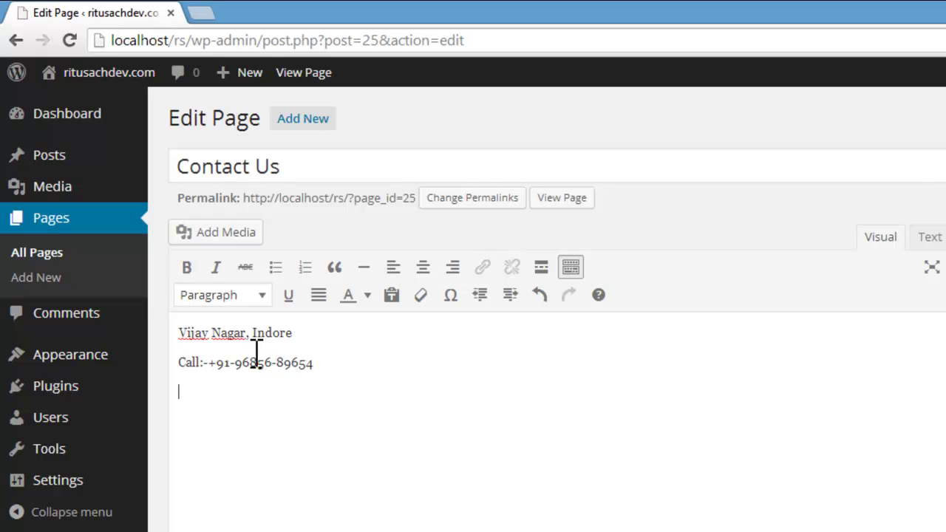
Step: Add an empty line under the Call line, then bring up Chrome's taskbar jump list
key("Return")
right_click(190, 531)
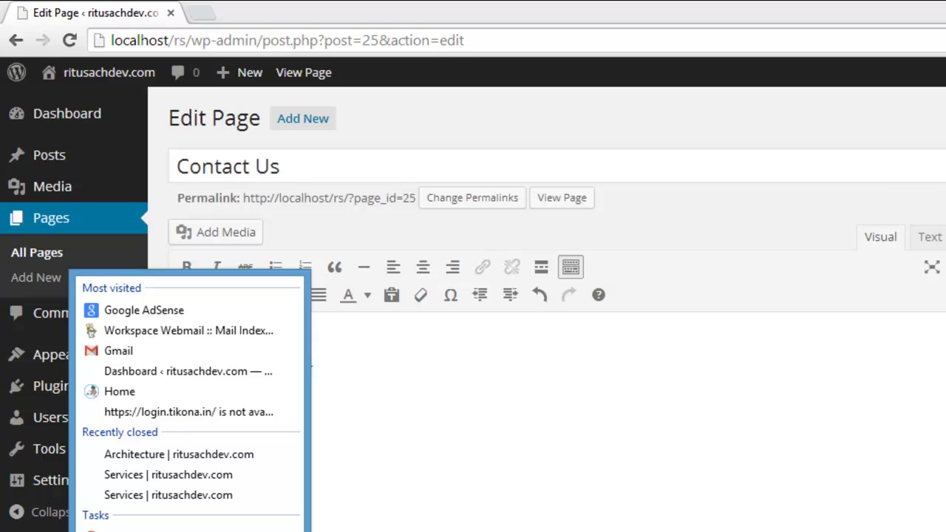
Step: In a new Chrome window, go to Google Maps and search for Vijay Nagar, Indore
left_click(126, 531)
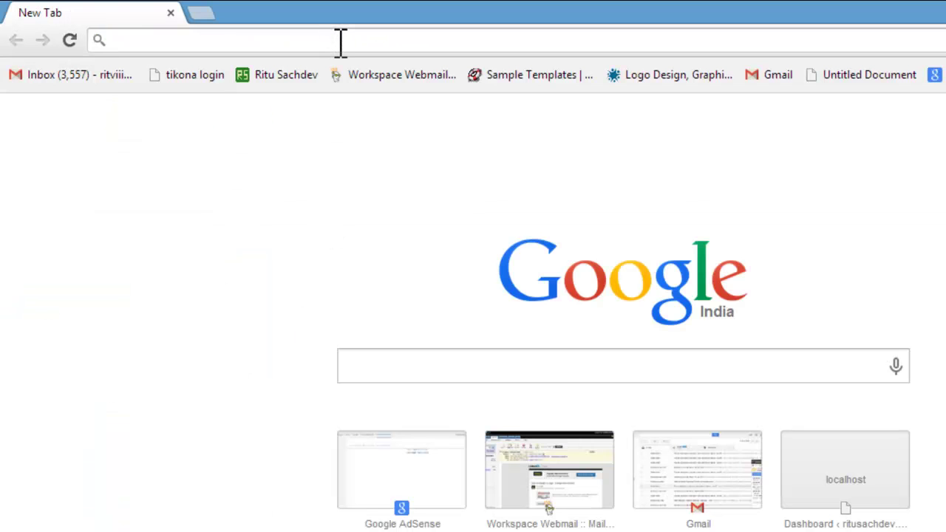
type("maps.google.com")
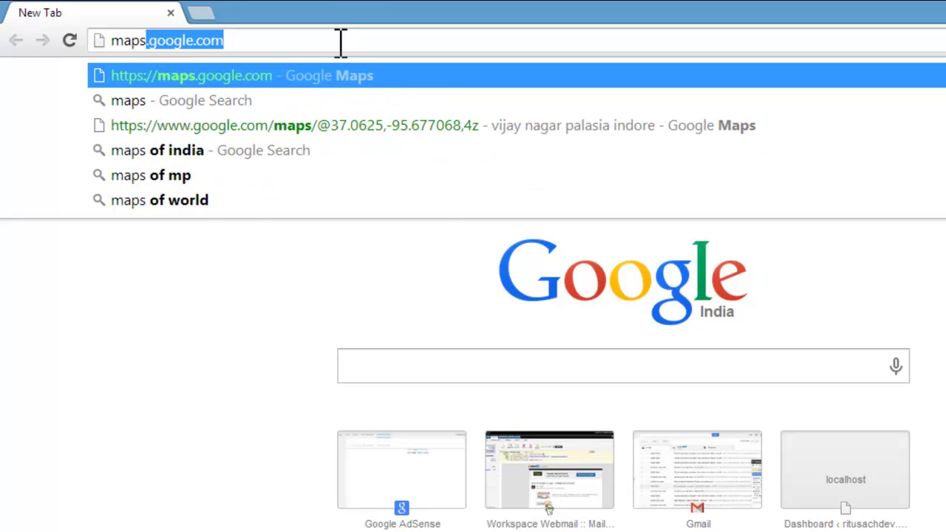
left_click(329, 76)
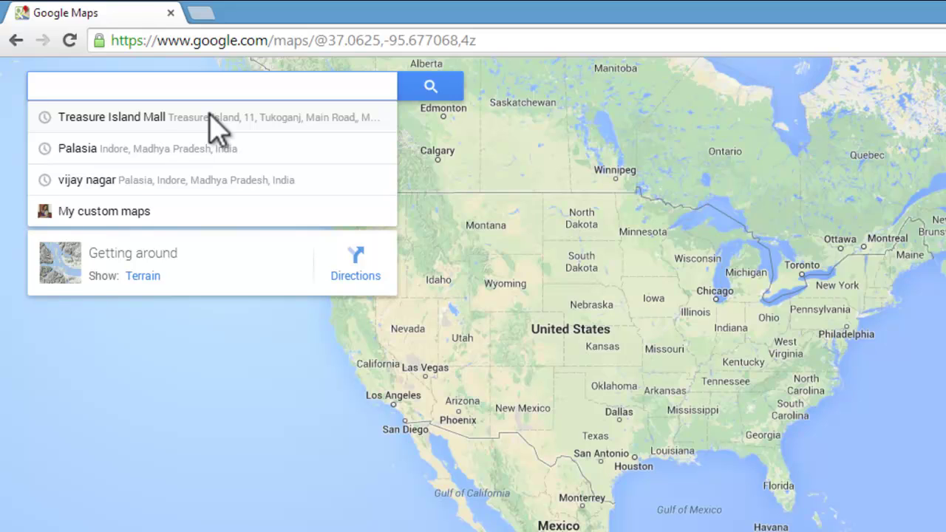
left_click(197, 178)
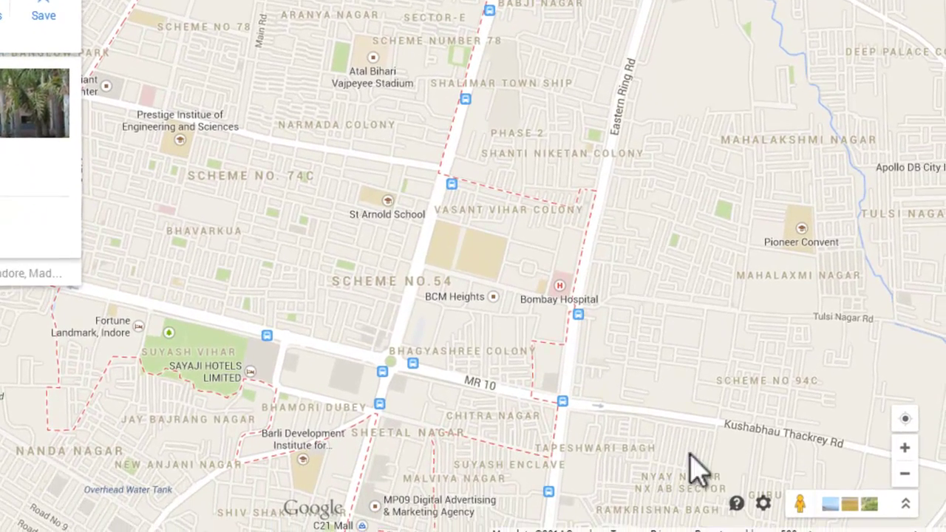
Step: Copy the map's 600×450 embed iframe code and return to the Contact Us editor
left_click(764, 502)
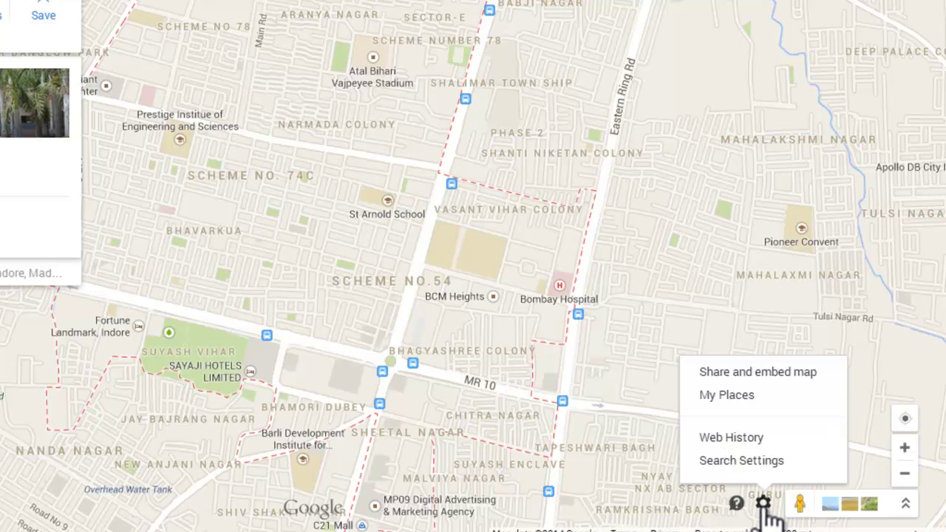
left_click(788, 373)
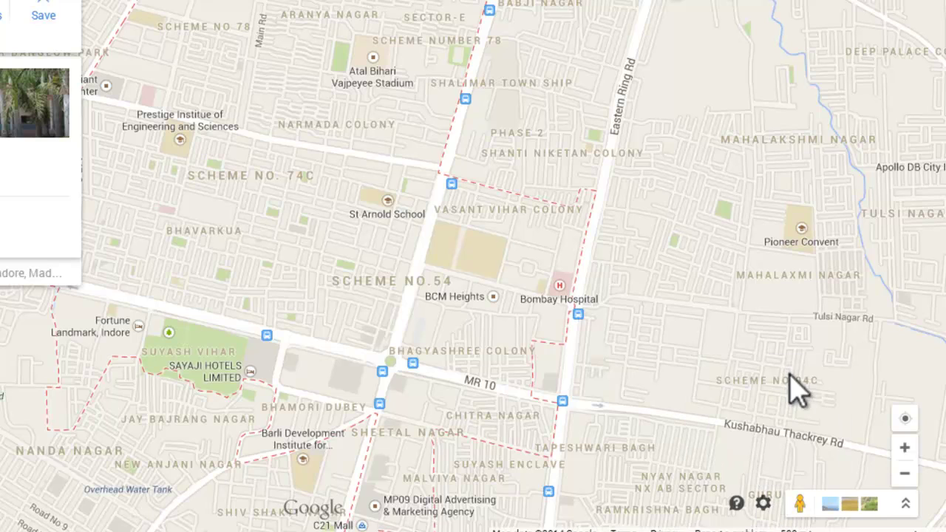
left_click(268, 174)
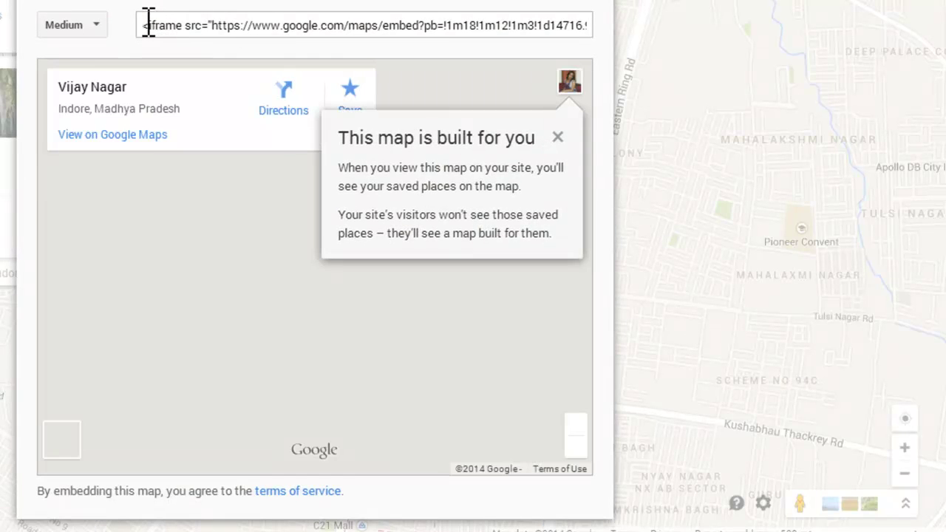
left_click_drag(148, 23, 598, 32)
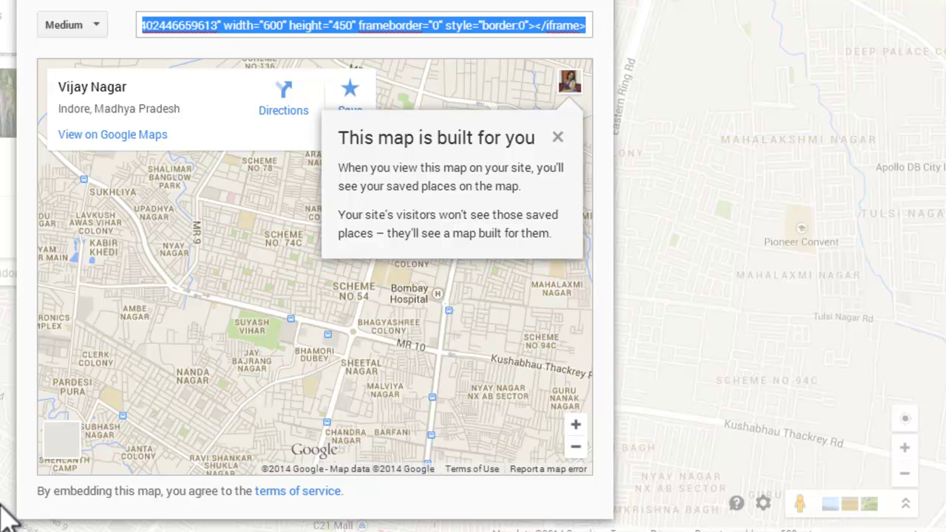
left_click(111, 530)
left_click(48, 458)
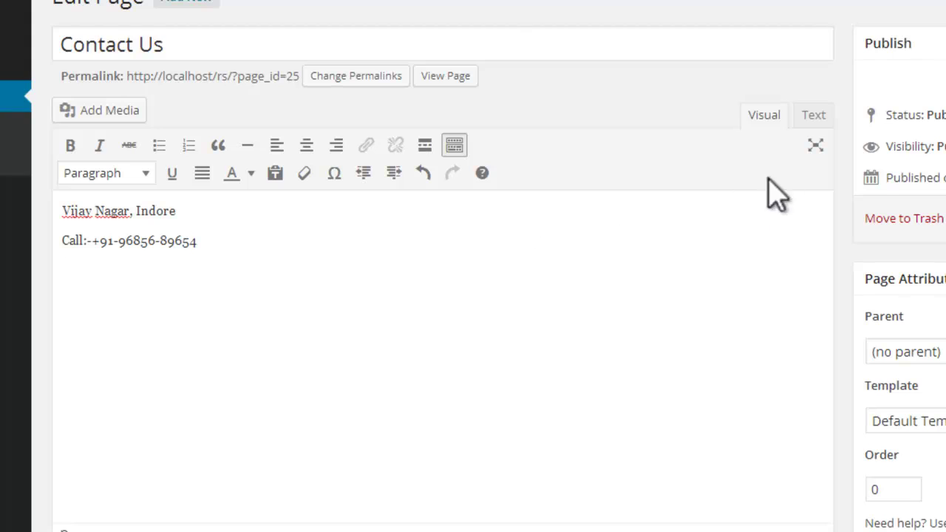
Step: In the Text view, replace the stray &nbsp; with the pasted Vijay Nagar map iframe and update the page
left_click(822, 115)
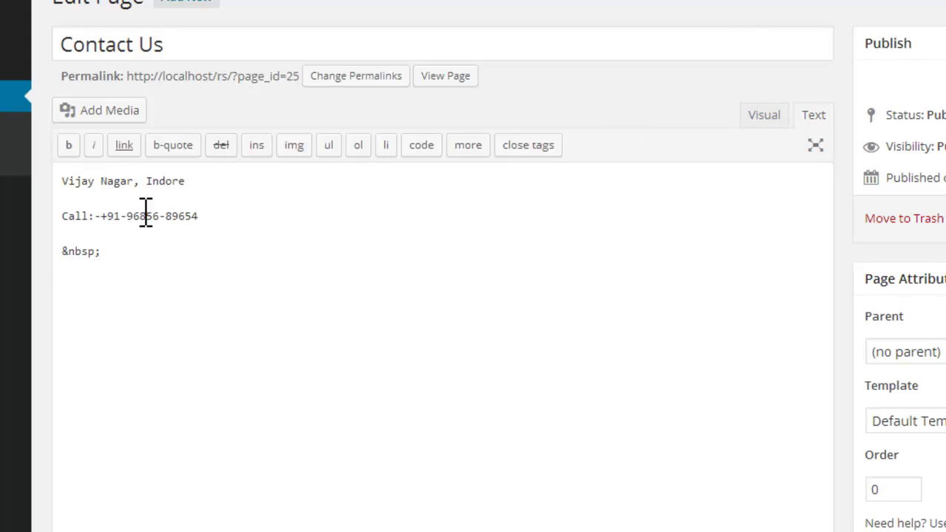
left_click_drag(63, 251, 105, 253)
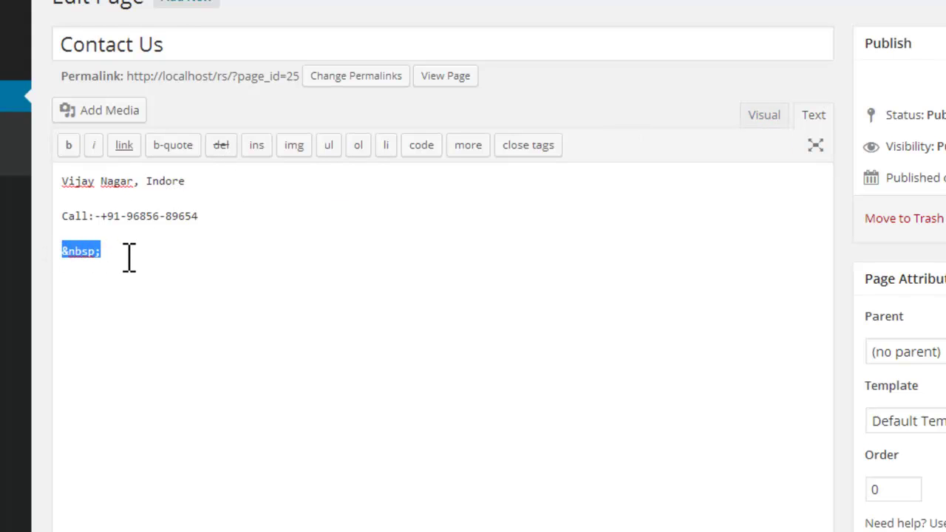
key("BackSpace")
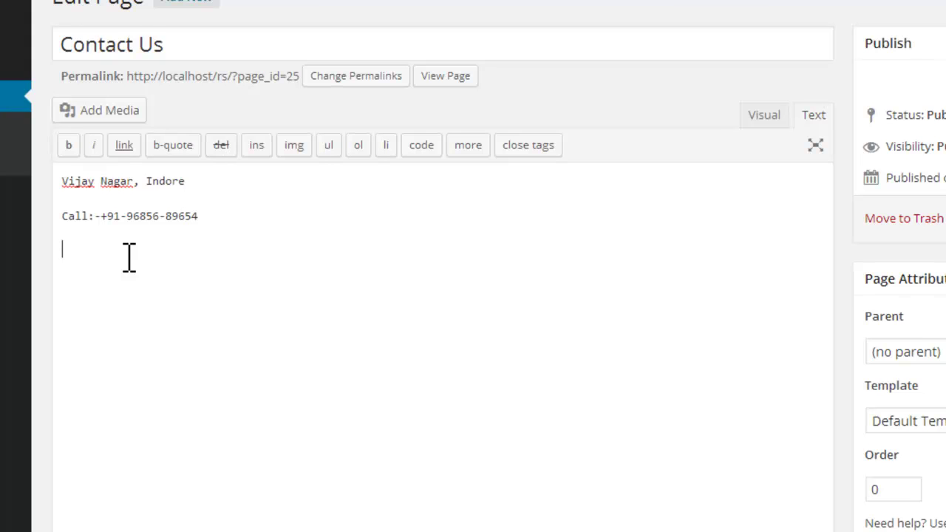
key("ctrl+v")
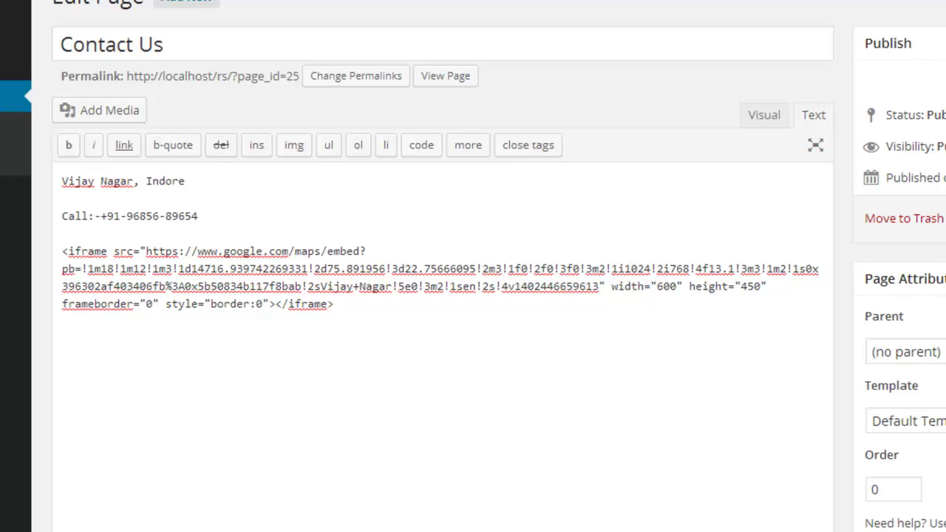
left_click(895, 225)
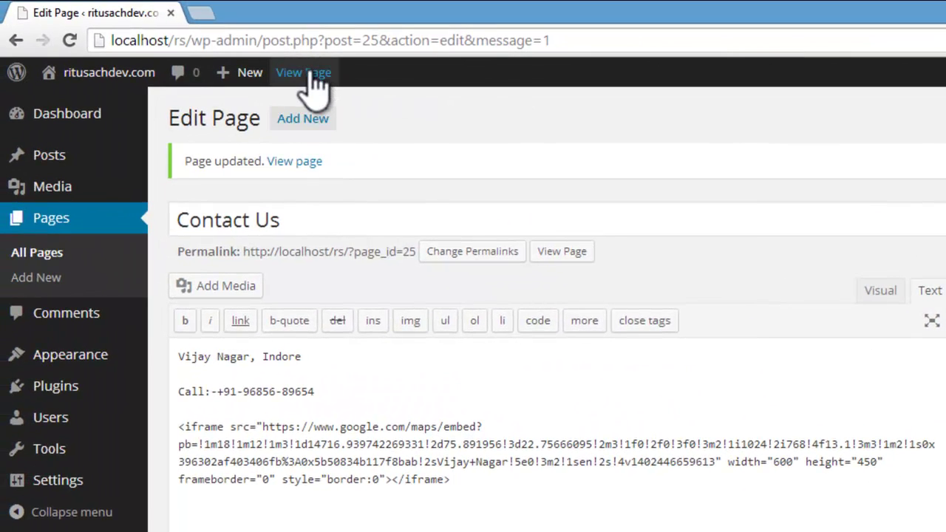
Step: Open the live Contact Us page, pan the embedded Vijay Nagar map and close its info card
left_click(309, 74)
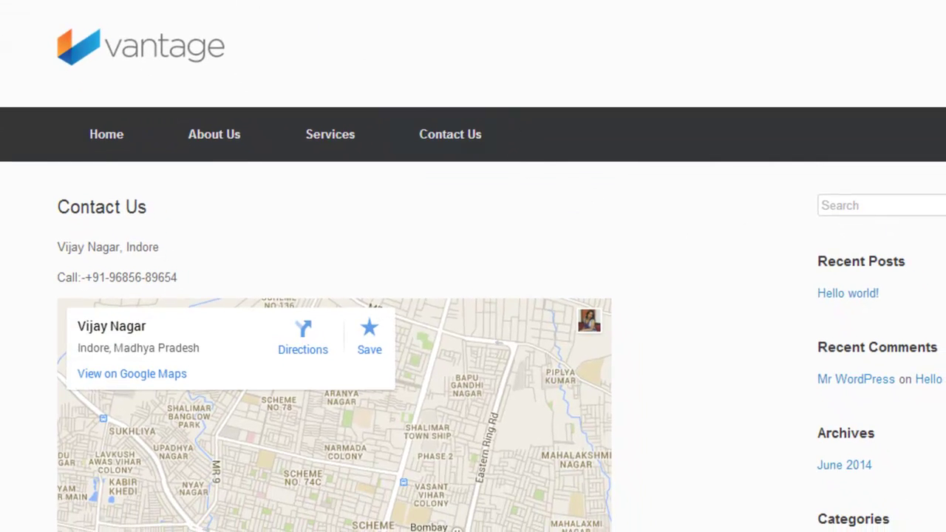
scroll(473, 296, "down", 3)
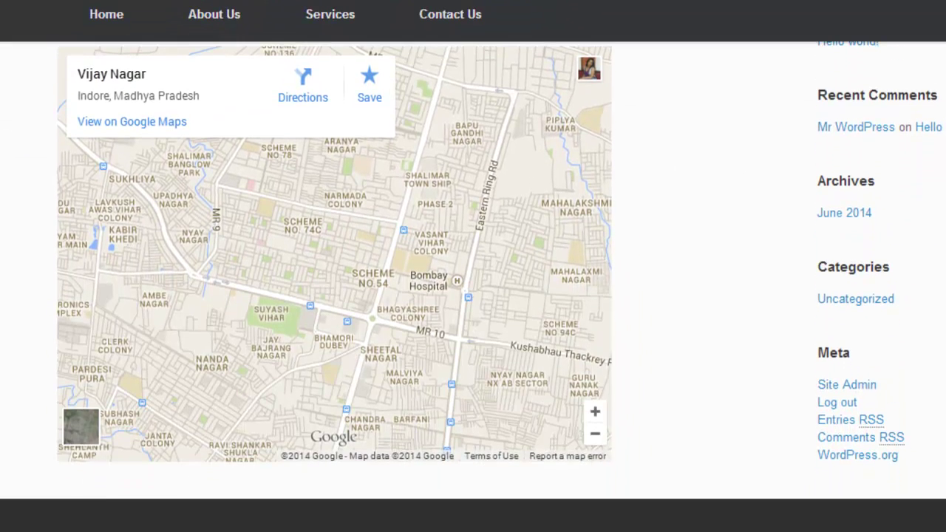
scroll(473, 296, "up", 3)
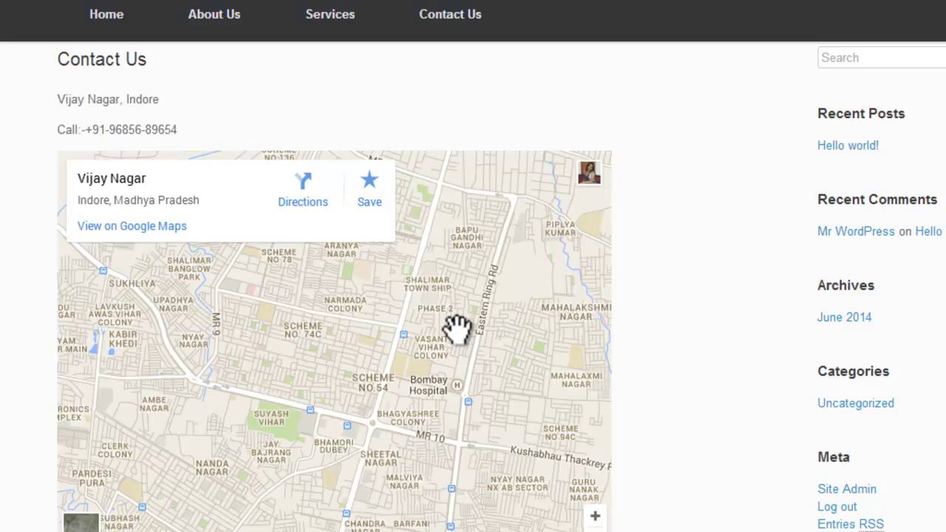
left_click_drag(454, 332, 359, 338)
left_click_drag(418, 340, 434, 338)
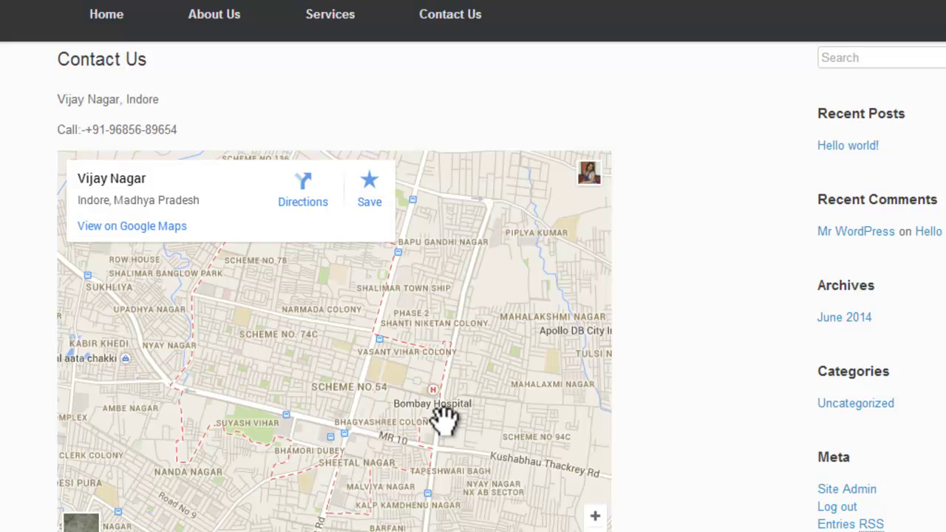
scroll(474, 287, "down", 3)
scroll(473, 287, "up", 2)
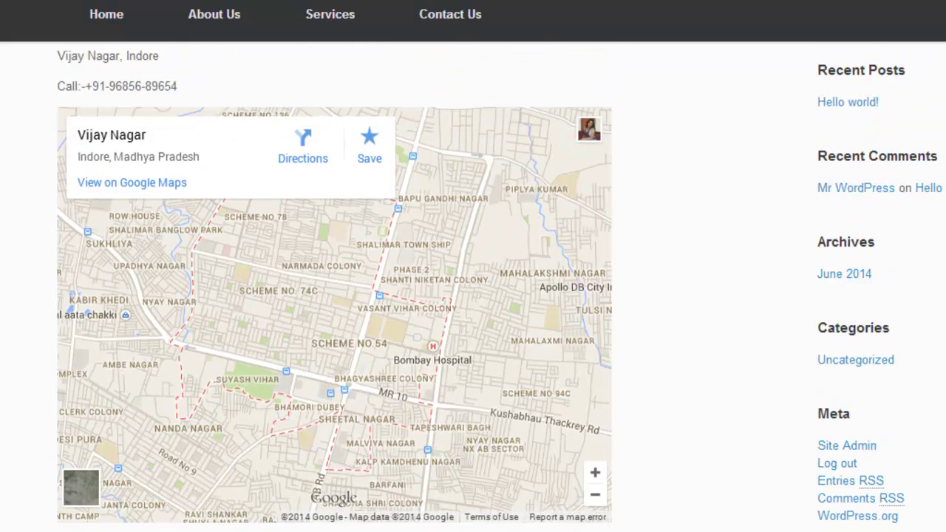
left_click(409, 270)
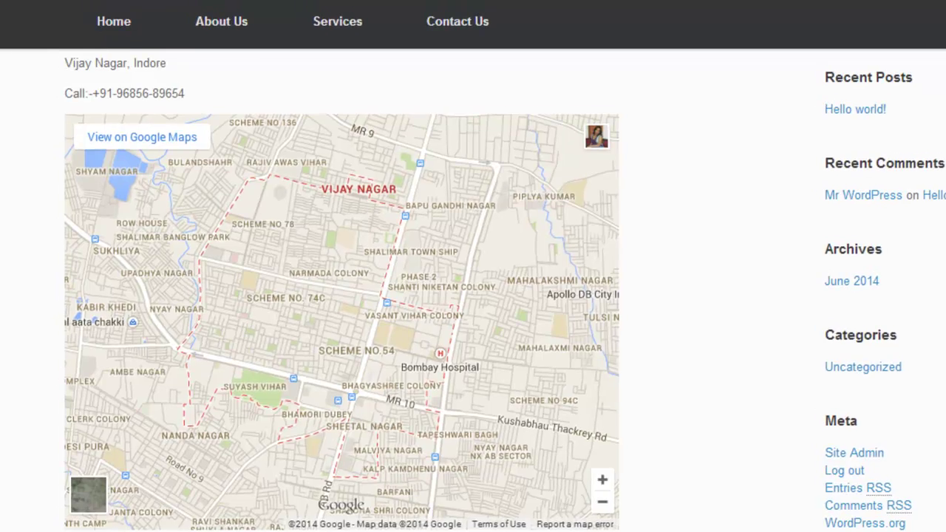
scroll(473, 296, "up", 2)
scroll(473, 332, "down", 3)
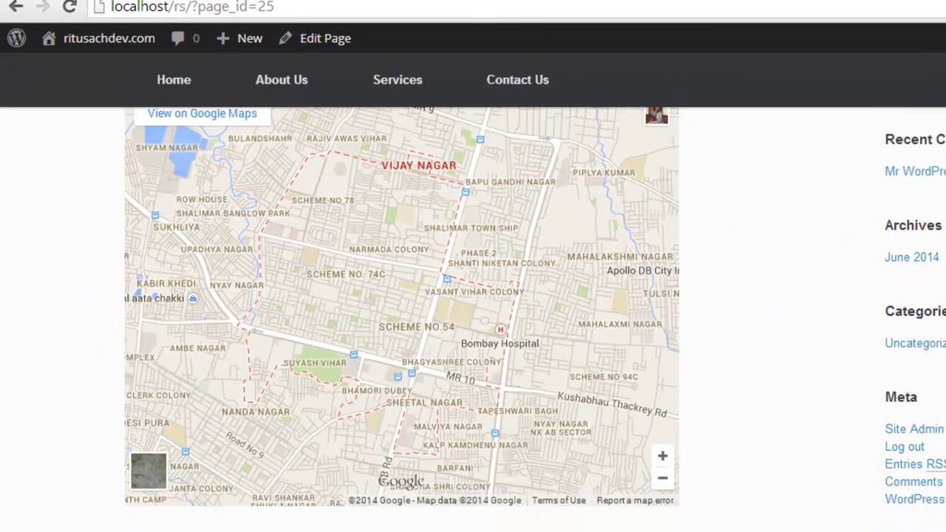
scroll(474, 333, "up", 2)
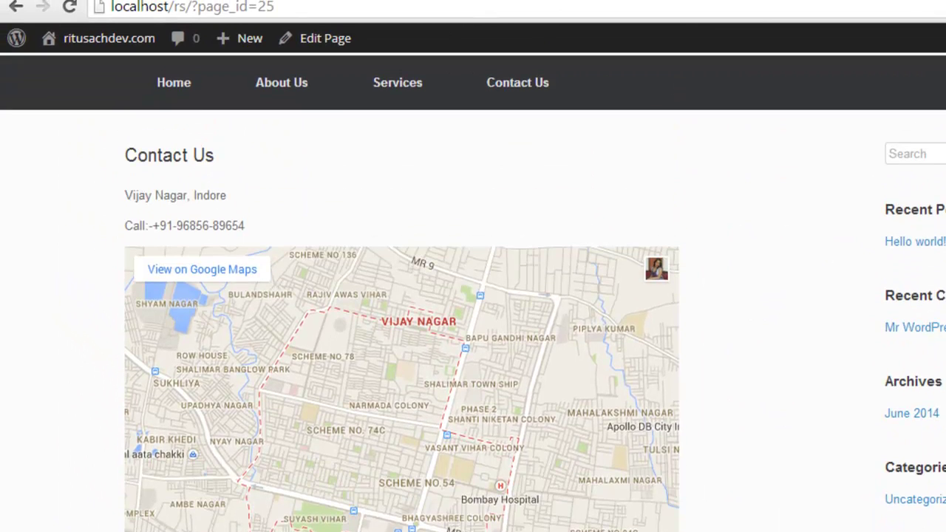
scroll(474, 295, "down", 2)
scroll(473, 296, "up", 3)
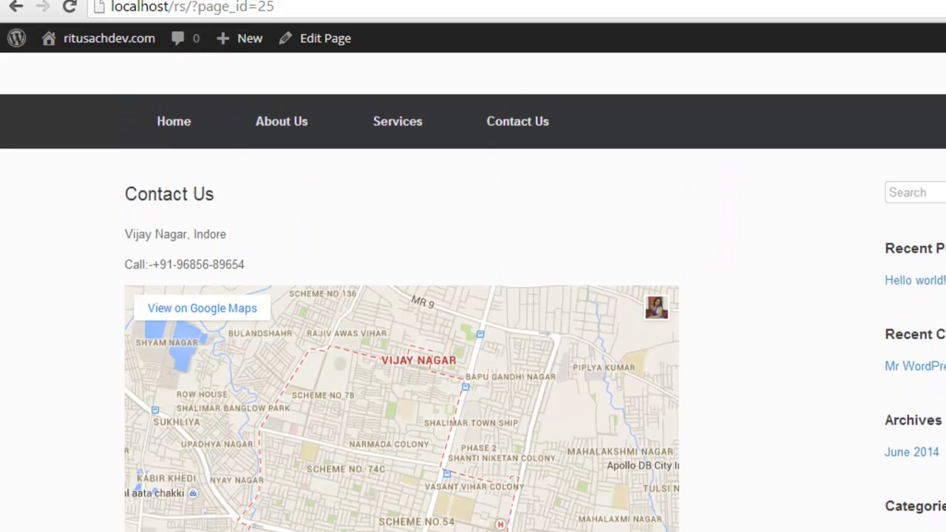
scroll(602, 321, "up", 1)
Step: Add the contact person's name as a new first line above the address and save the page
left_click(345, 41)
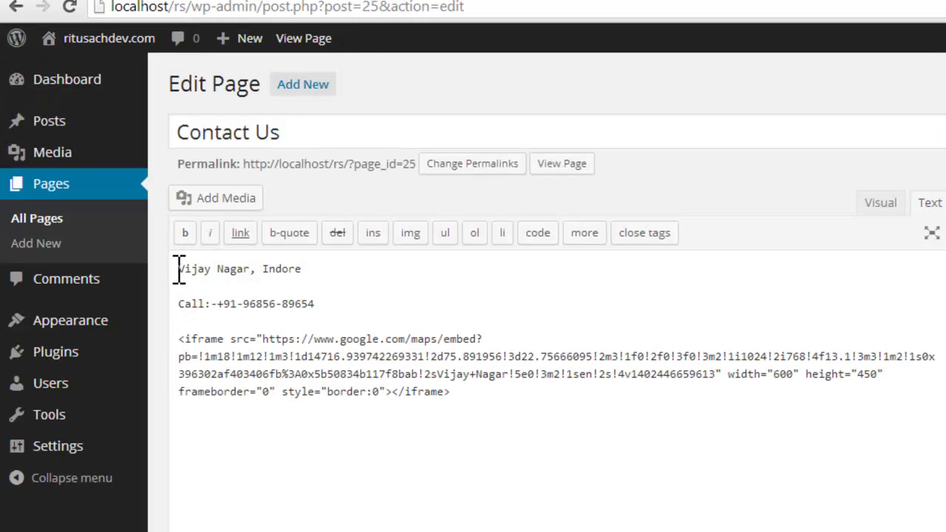
left_click(180, 269)
key("Return")
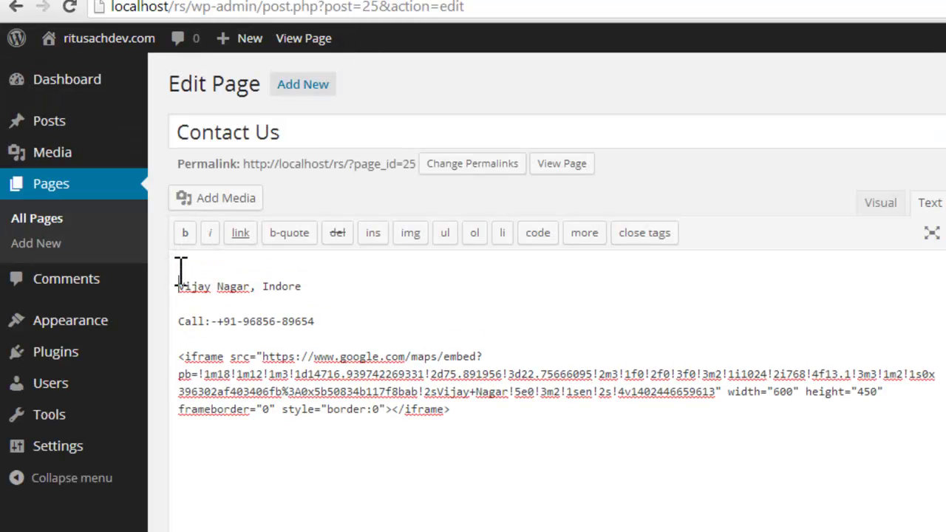
key("Return")
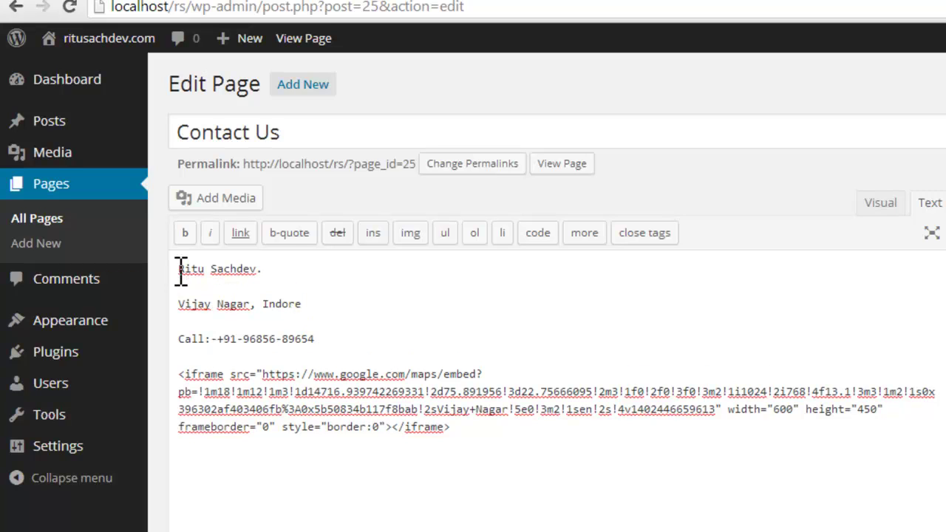
left_click(329, 427)
key("F5")
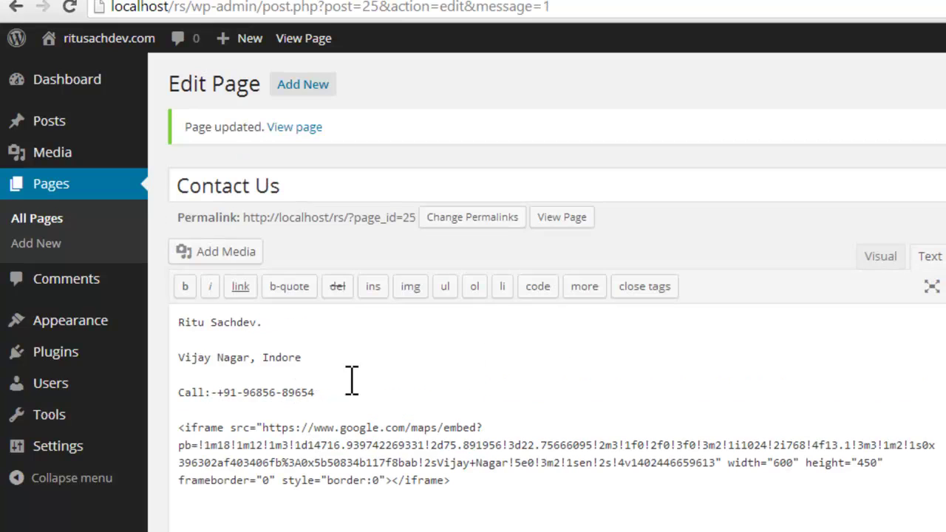
mouse_move(70, 356)
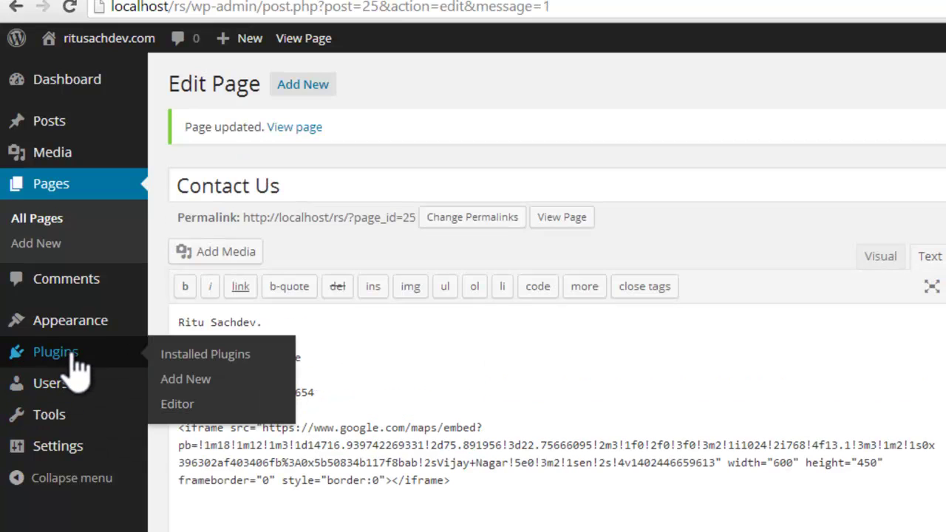
Step: Search Plugins > Add New for 'contact form 7', install it after confirming, and activate it
left_click(186, 380)
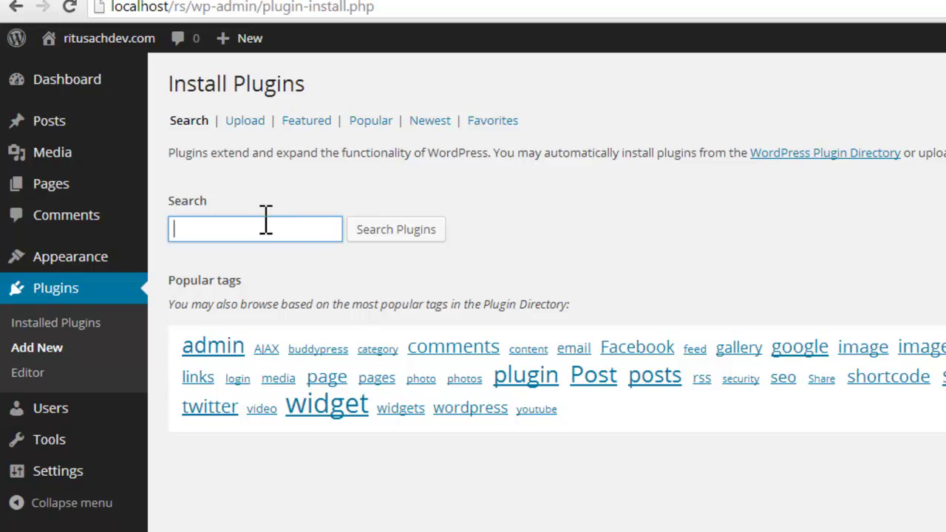
left_click(265, 222)
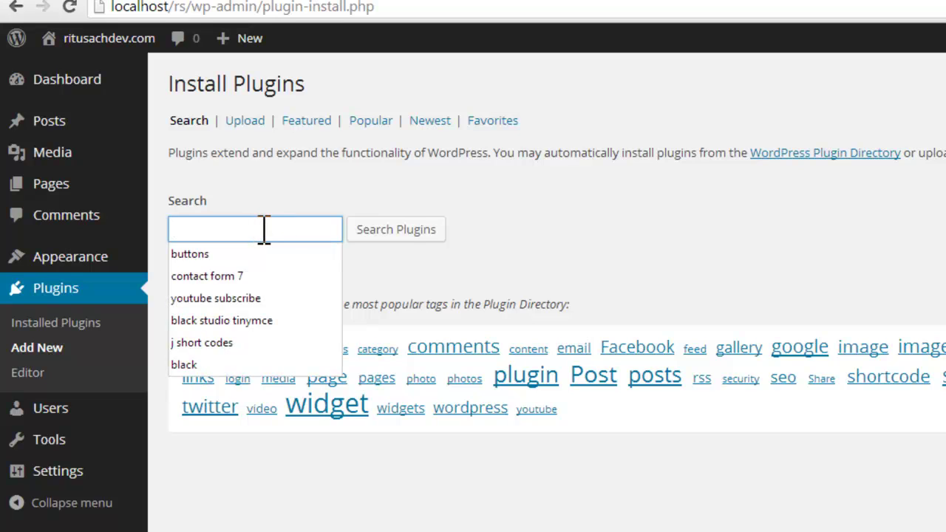
left_click(249, 276)
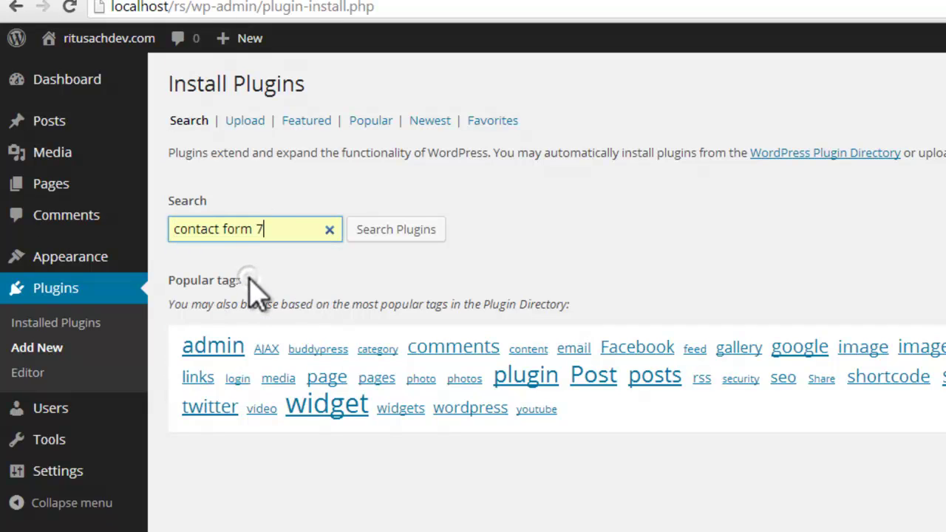
left_click(426, 233)
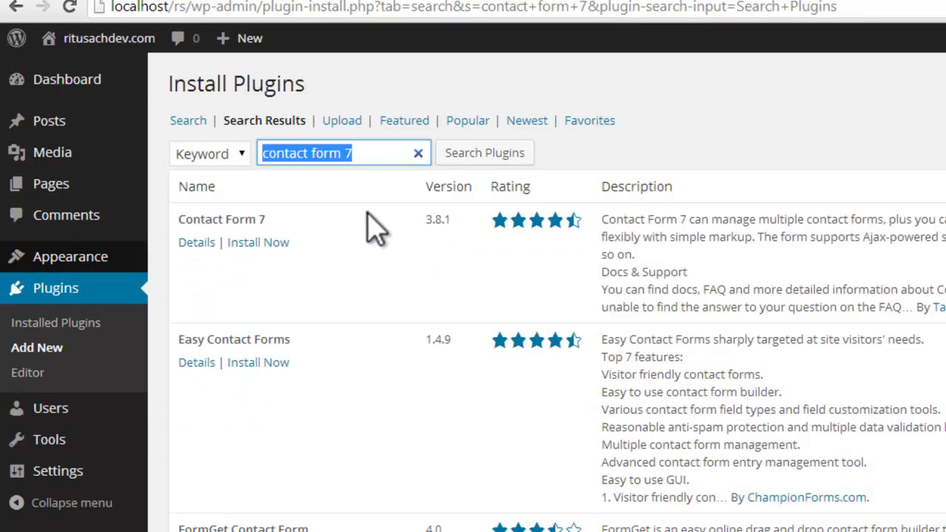
left_click(259, 242)
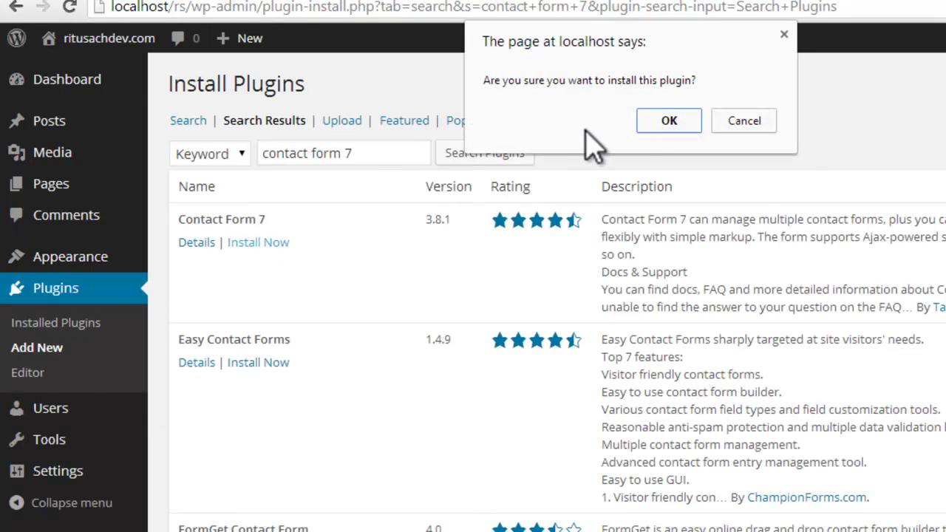
left_click(655, 126)
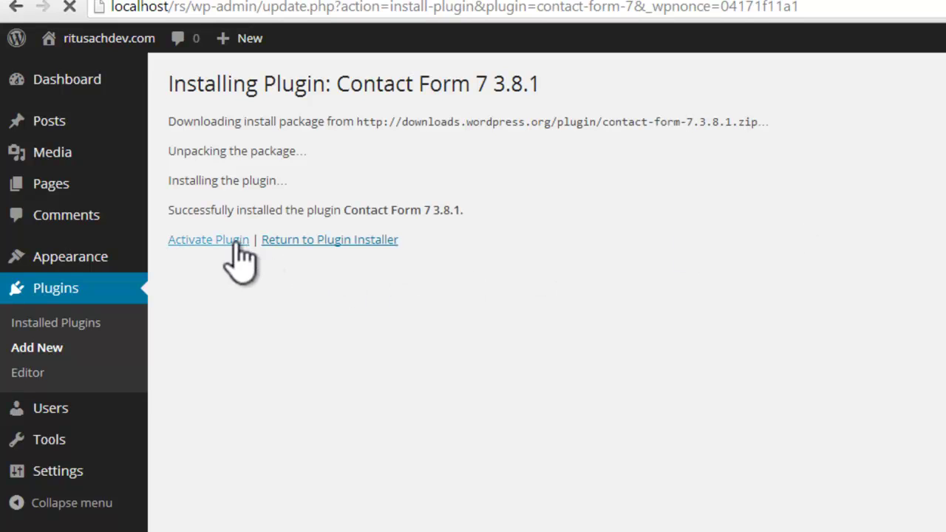
left_click(237, 241)
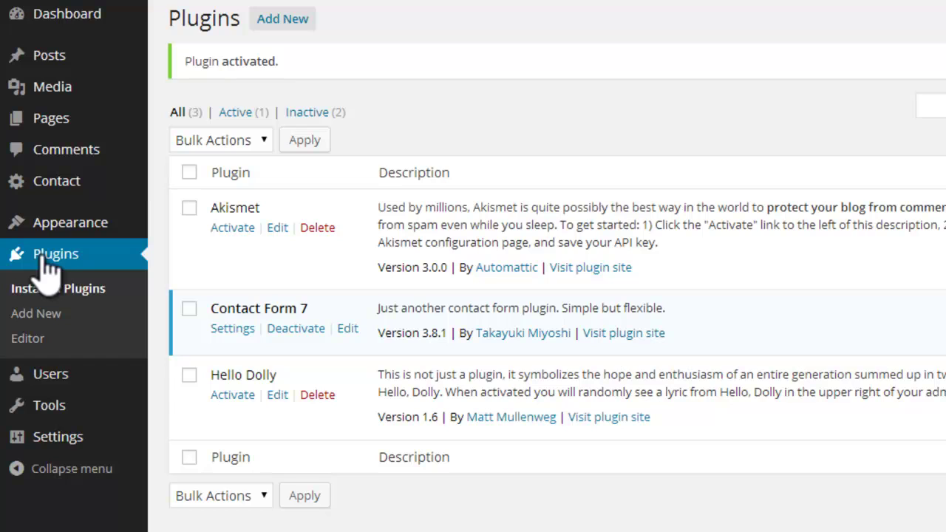
Step: Open Contact > Contact Forms to list Contact form 1 and its shortcode
mouse_move(69, 185)
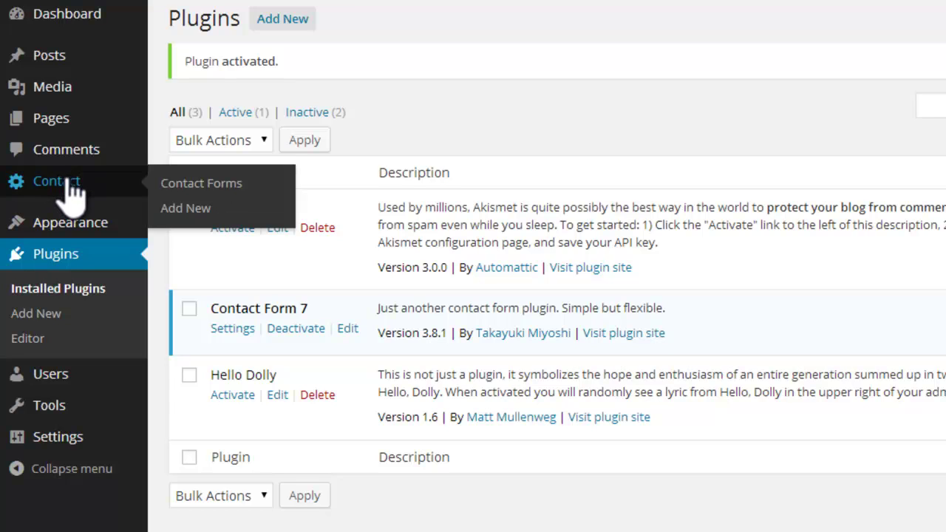
left_click(181, 185)
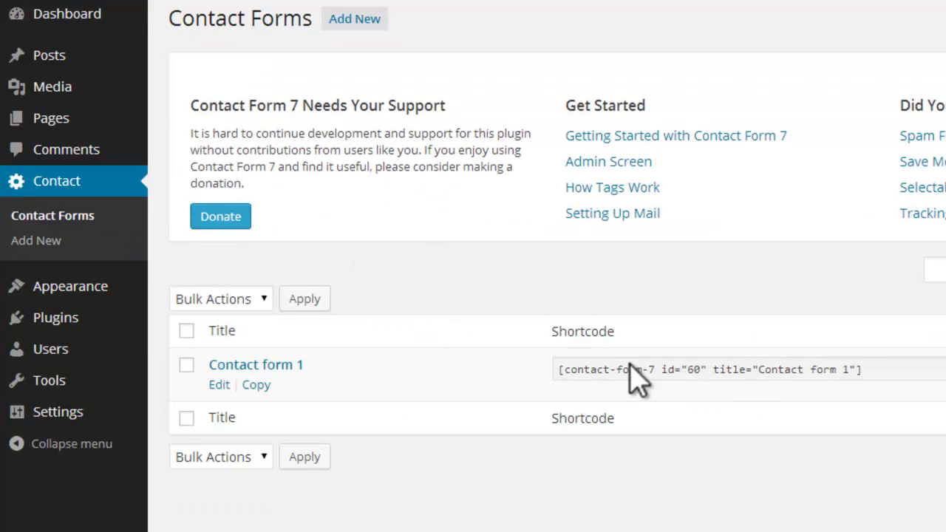
Step: Open Contact form 1 for editing and check the recipient address in its Mail To field
left_click(220, 385)
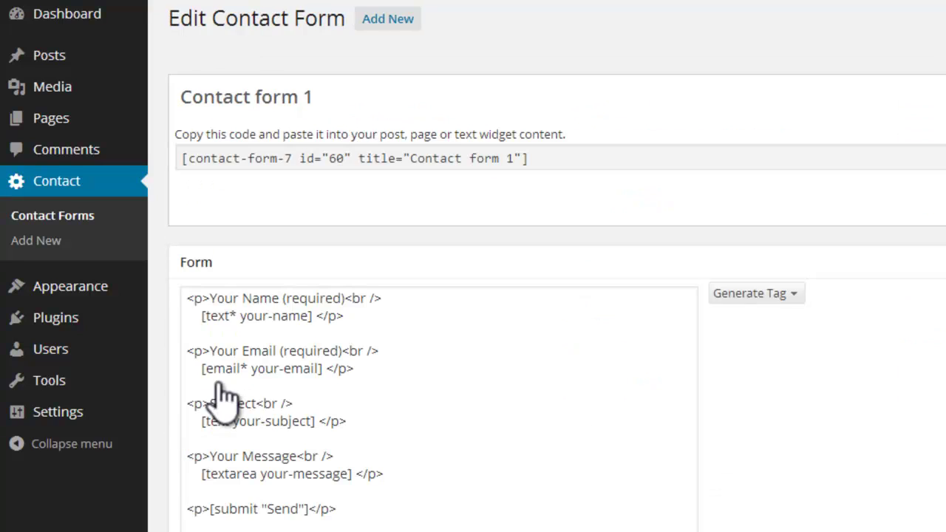
scroll(370, 381, "down", 4)
scroll(375, 373, "up", 4)
scroll(432, 360, "down", 4)
scroll(431, 361, "down", 3)
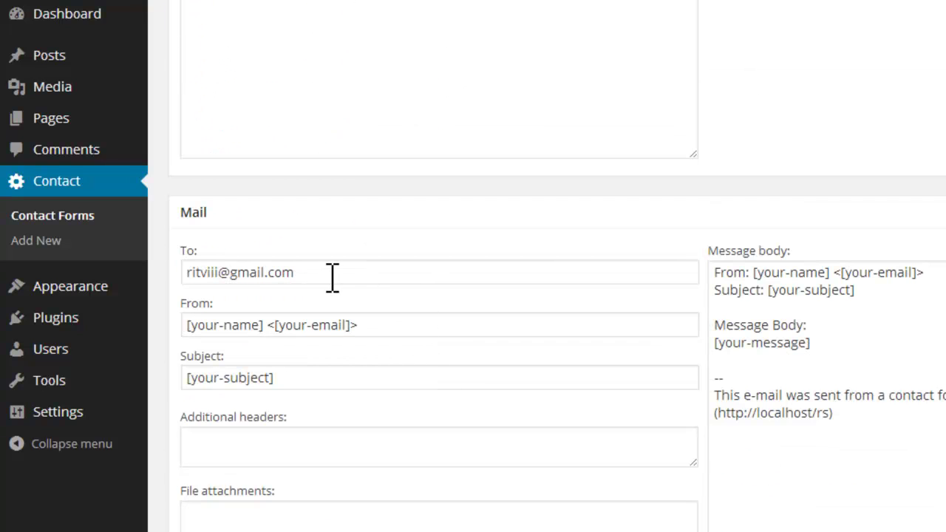
left_click_drag(312, 275, 190, 273)
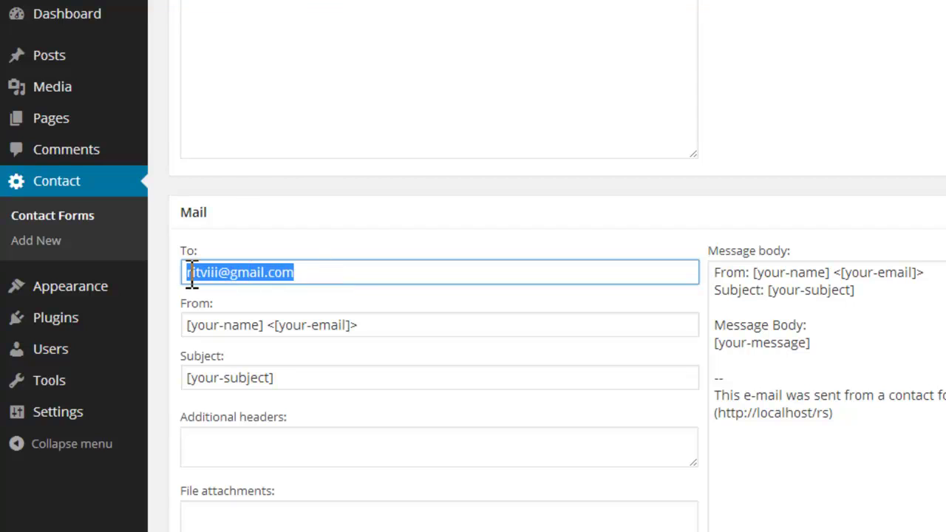
left_click(355, 272)
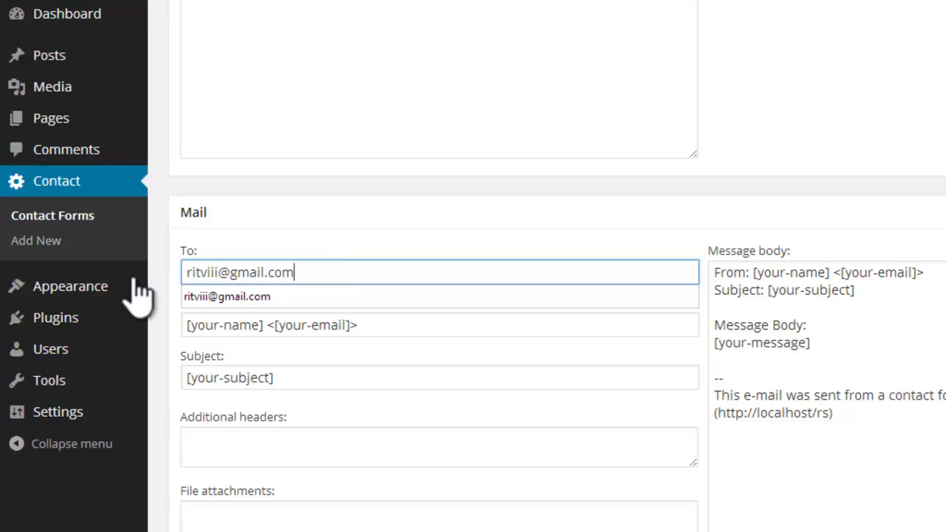
Step: Copy the shortcode [contact-form-7 id="60" title="Contact form 1"] from the form's page
scroll(369, 258, "up", 3)
scroll(371, 251, "up", 3)
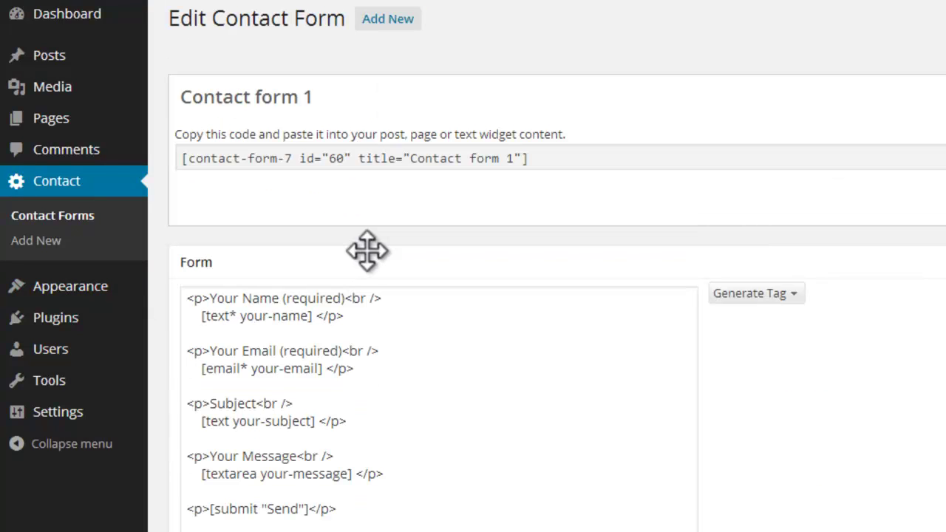
left_click(545, 173)
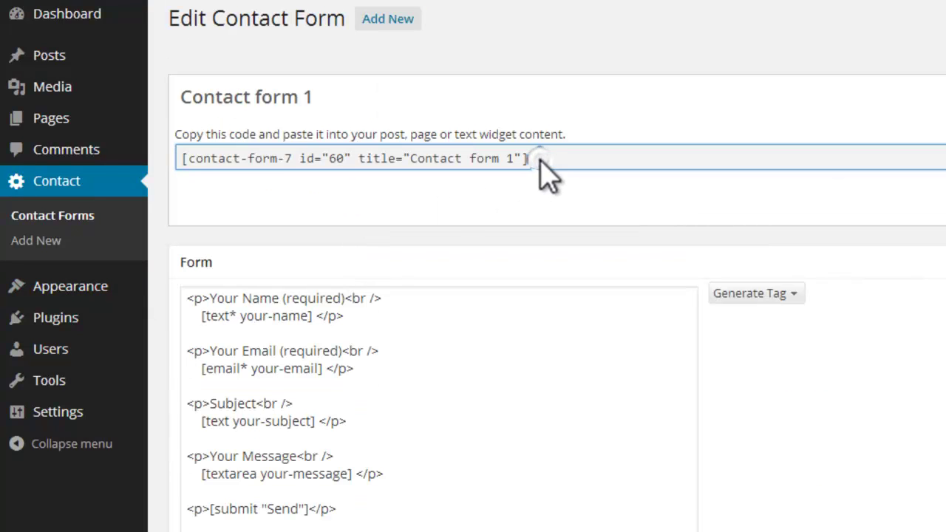
left_click_drag(545, 173, 429, 176)
left_click(203, 176)
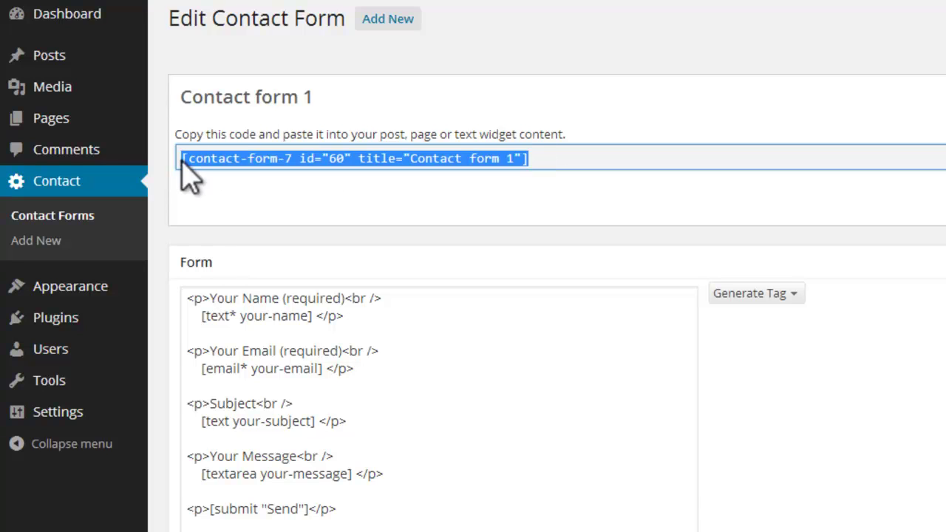
right_click(220, 159)
left_click(271, 242)
Step: From Pages > All Pages, open the Contact Us page for editing
mouse_move(46, 91)
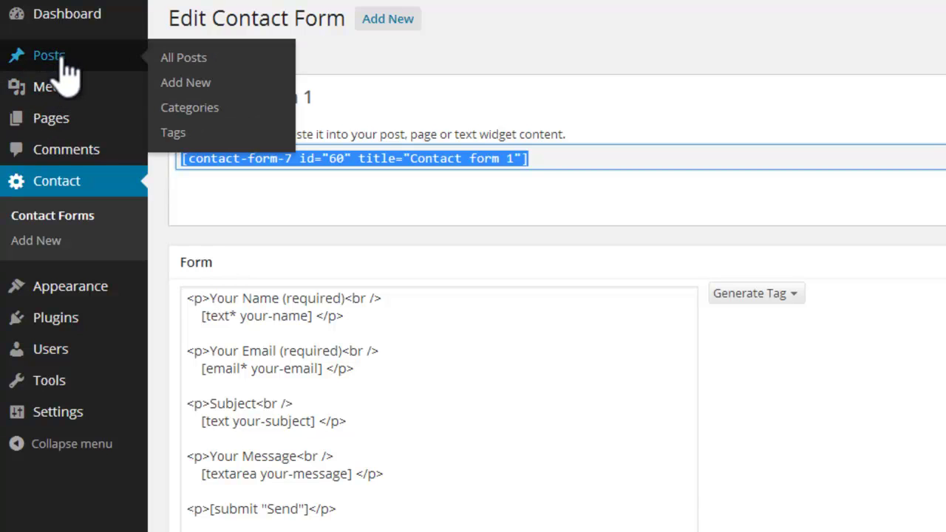
mouse_move(96, 120)
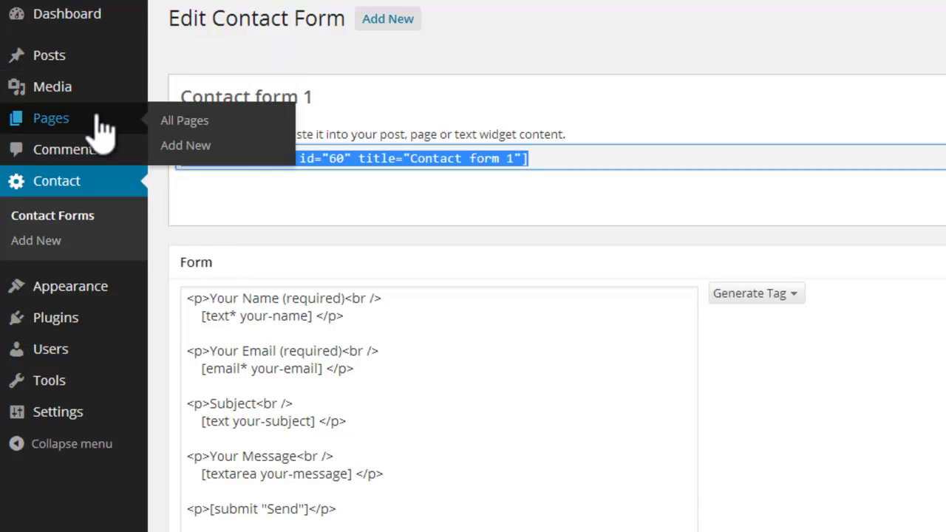
left_click(197, 123)
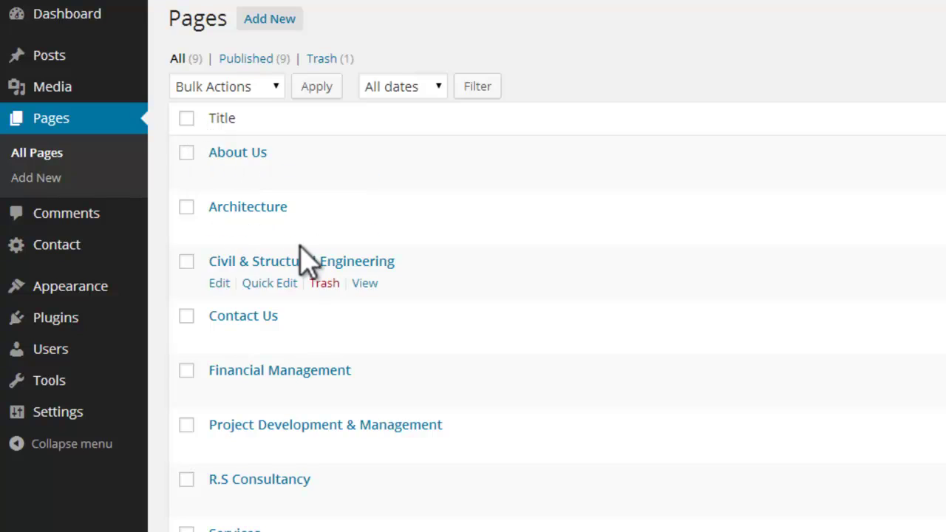
scroll(281, 251, "down", 2)
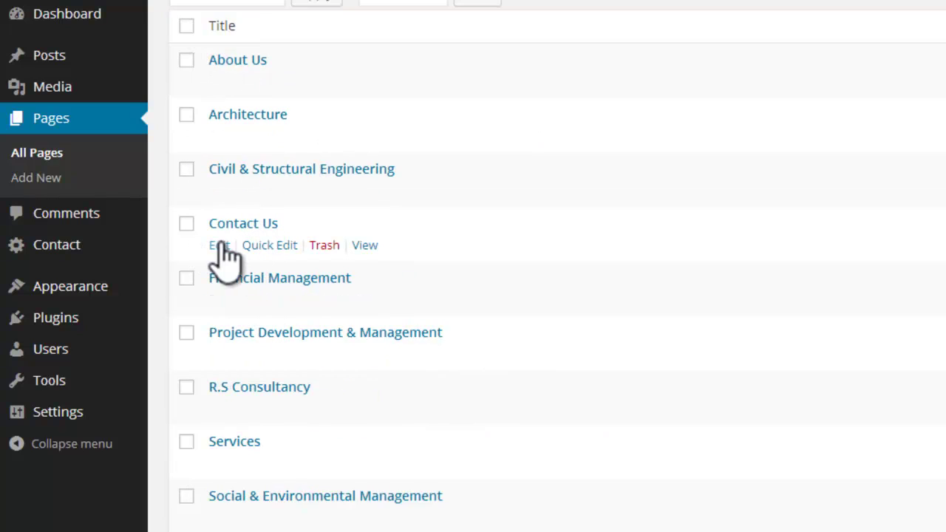
left_click(219, 246)
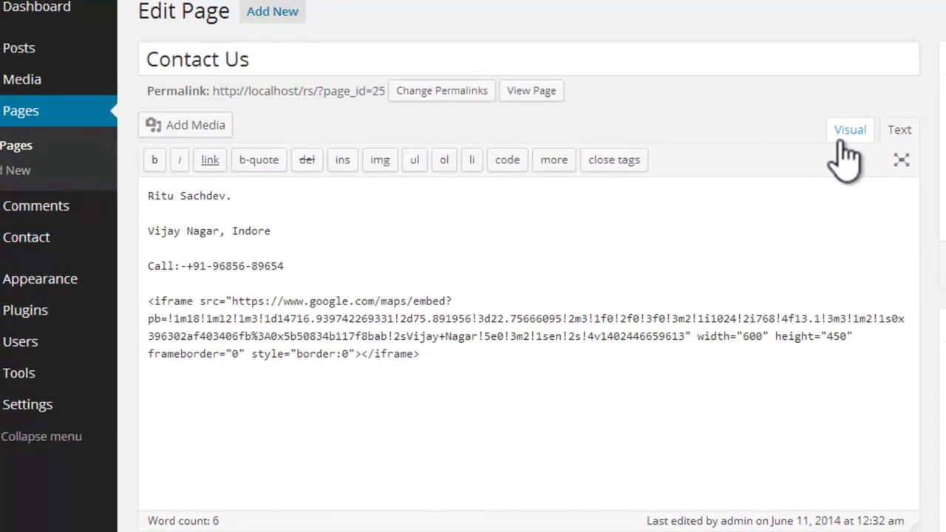
Step: In the Text view, position the caret right after the map embed code for the new prompt line
left_click(842, 142)
left_click(891, 140)
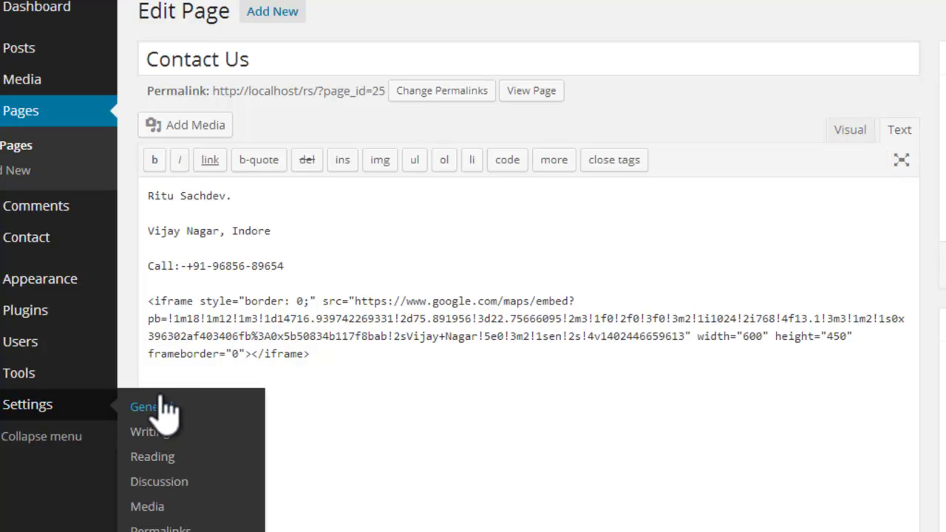
left_click(405, 400)
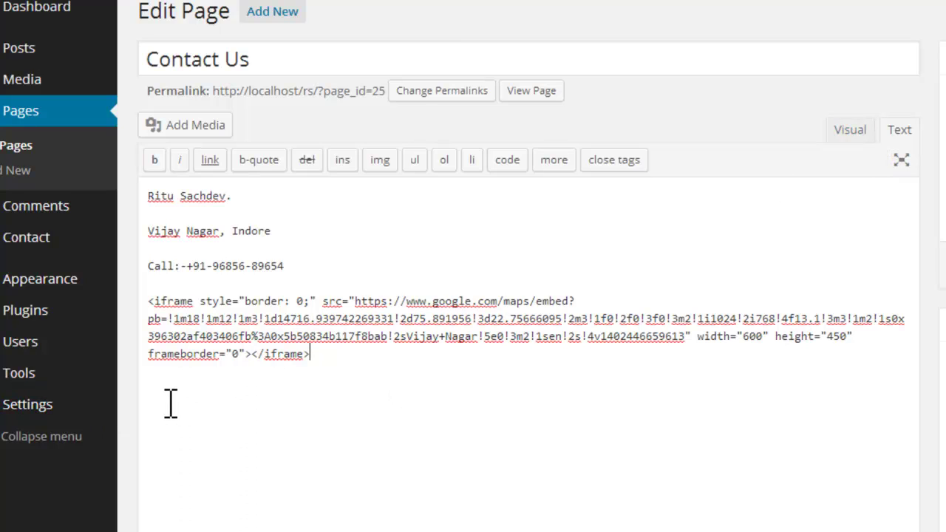
left_click(151, 300)
left_click_drag(152, 300, 313, 359)
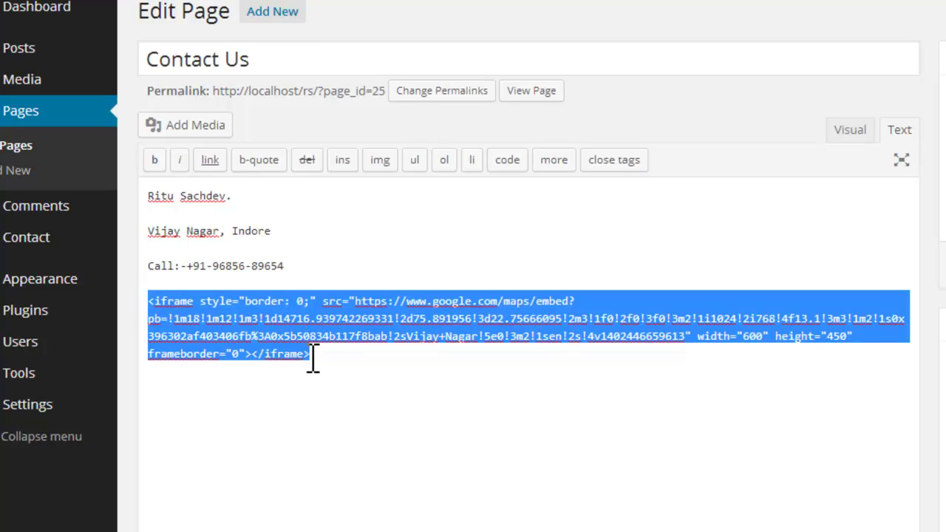
left_click(165, 416)
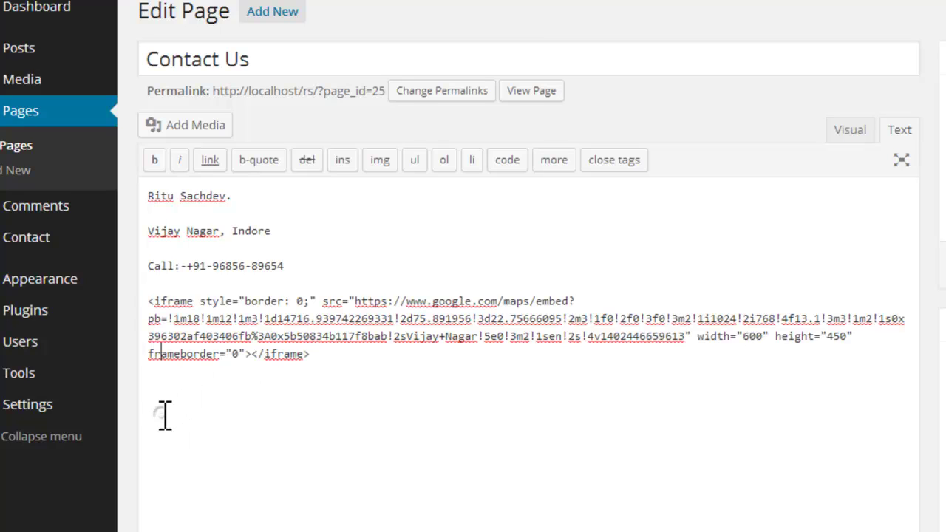
left_click(336, 362)
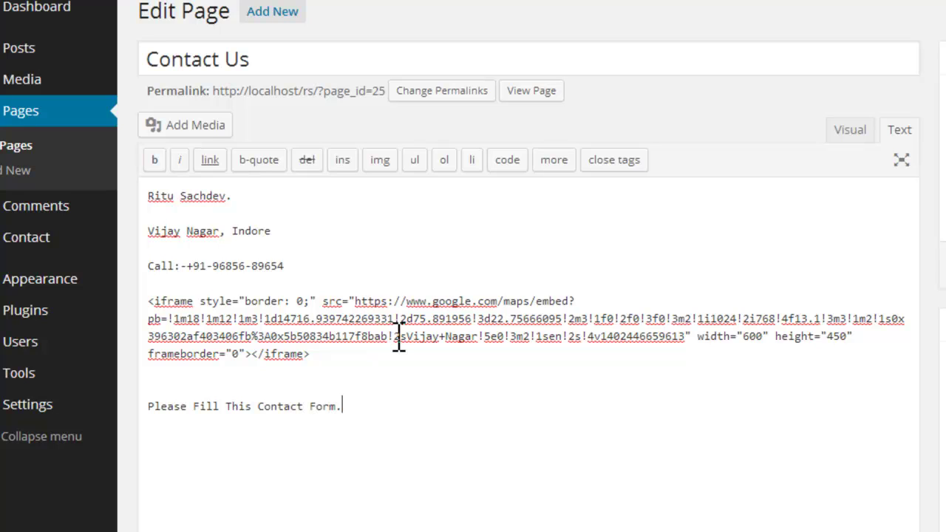
Step: Prefix the prompt with 'If You Have any Queries,', paste the Contact Form 7 shortcode below, and update
left_click(146, 407)
type("If ")
type("You Hav")
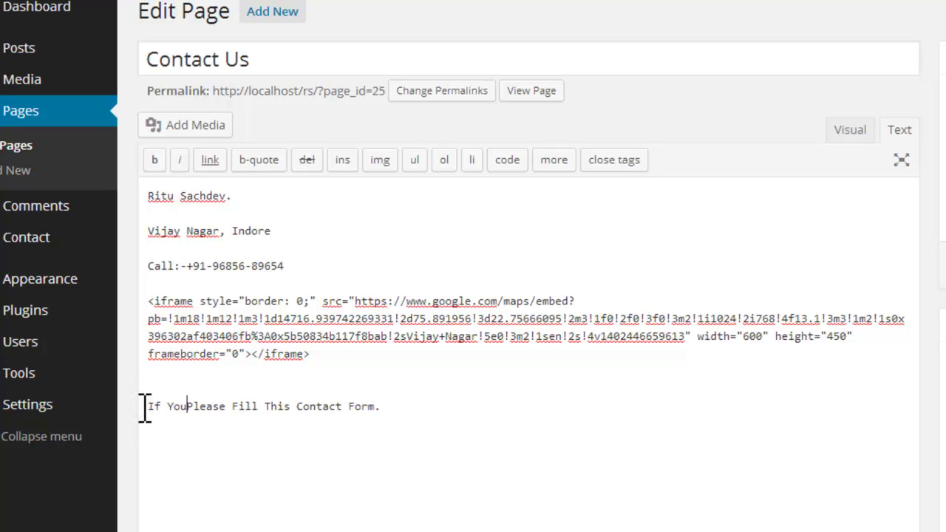
type("e any ")
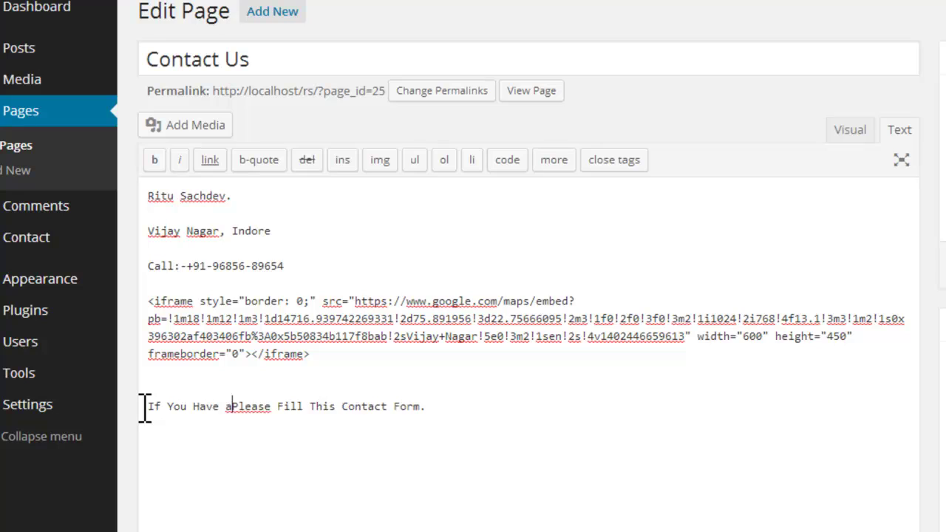
type("Q")
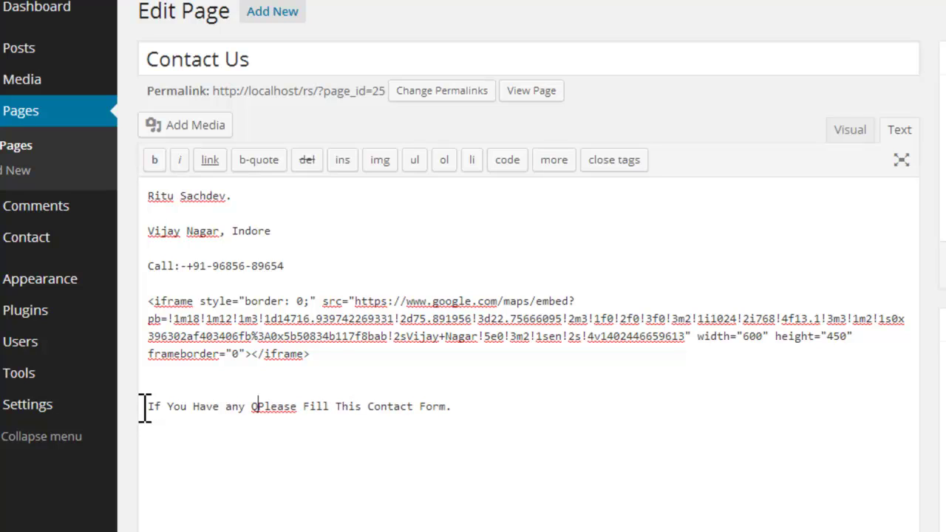
type("ueries")
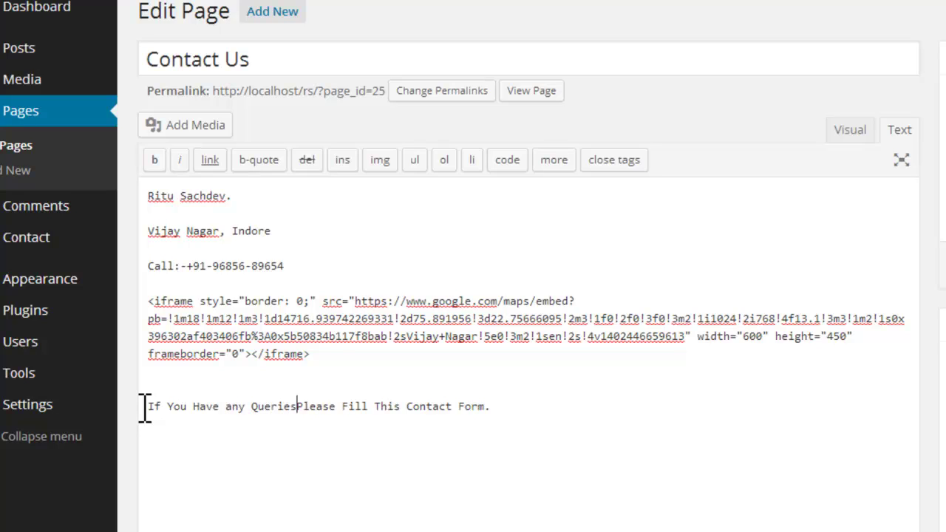
type(",")
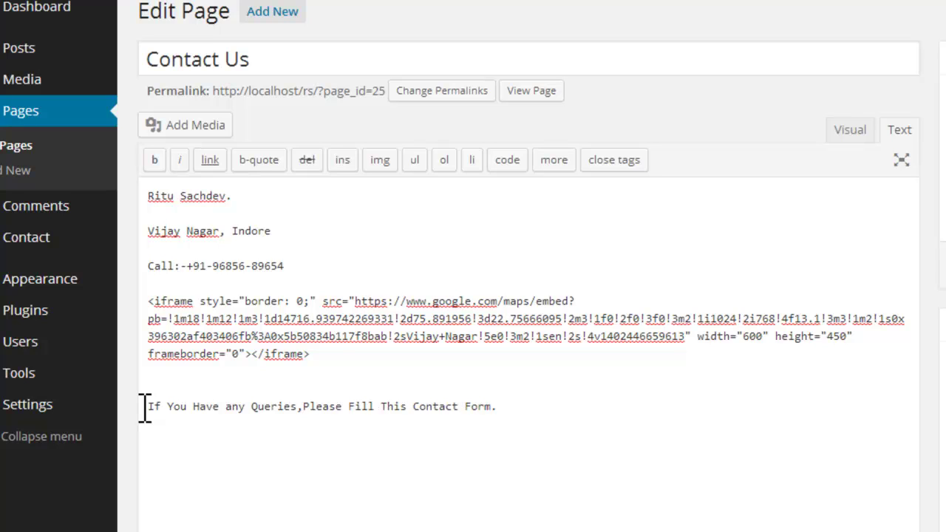
left_click(517, 403)
key("Return")
key("ctrl+v")
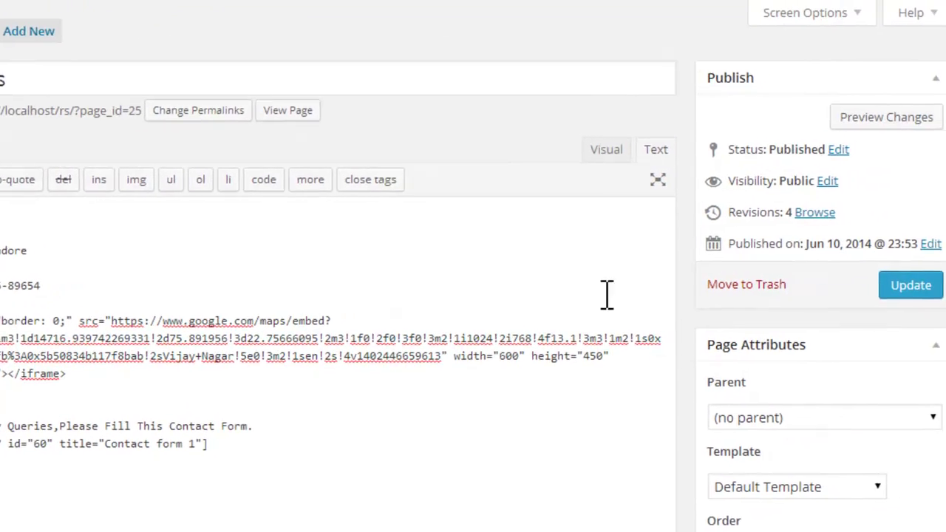
left_click(898, 287)
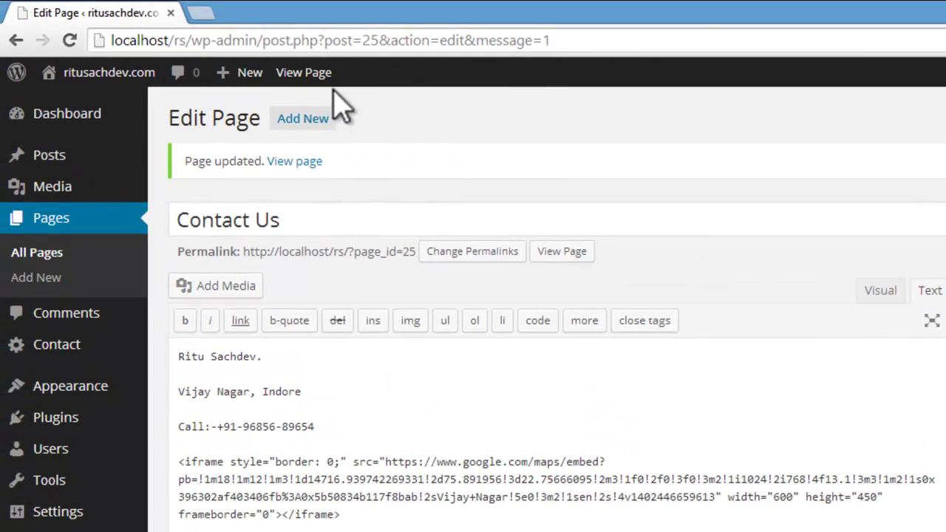
Step: View the updated Contact Us page live and scroll through its map and contact form
left_click(312, 74)
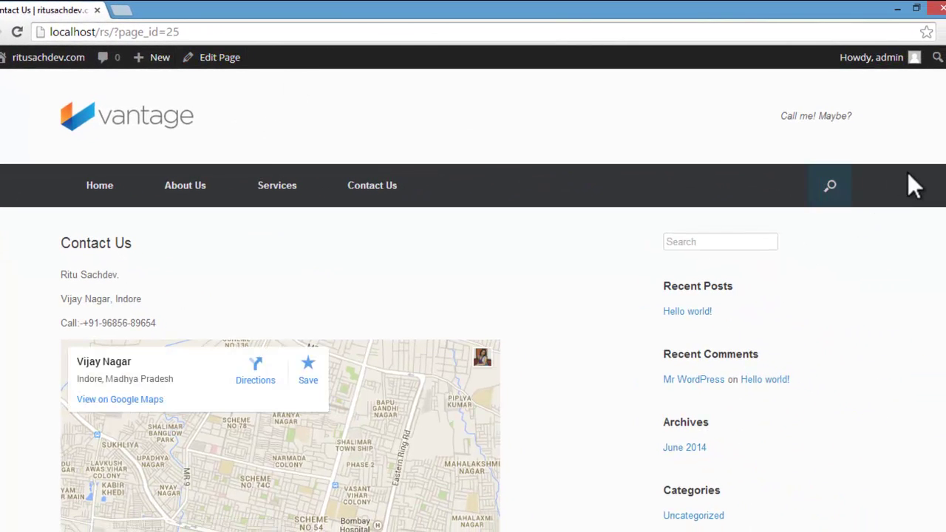
scroll(935, 188, "down", 5)
scroll(473, 303, "down", 3)
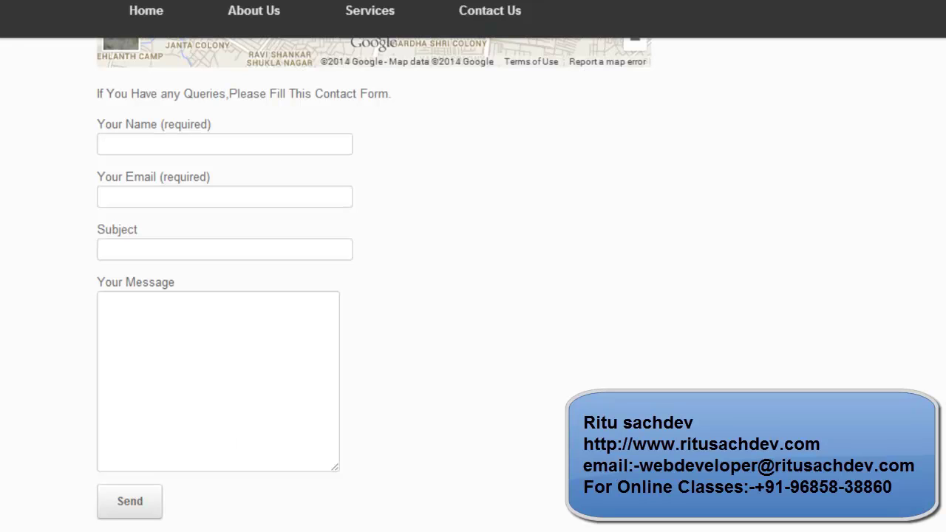
scroll(374, 285, "up", 7)
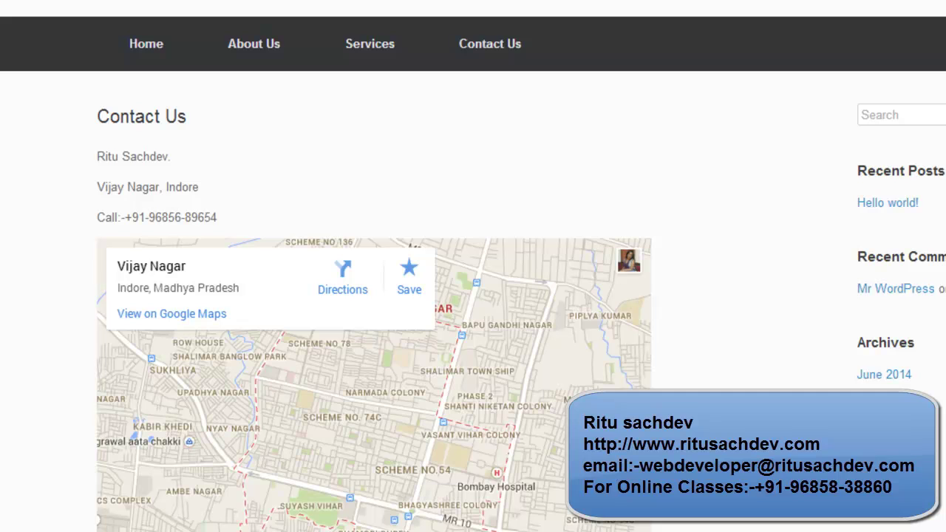
scroll(373, 295, "up", 2)
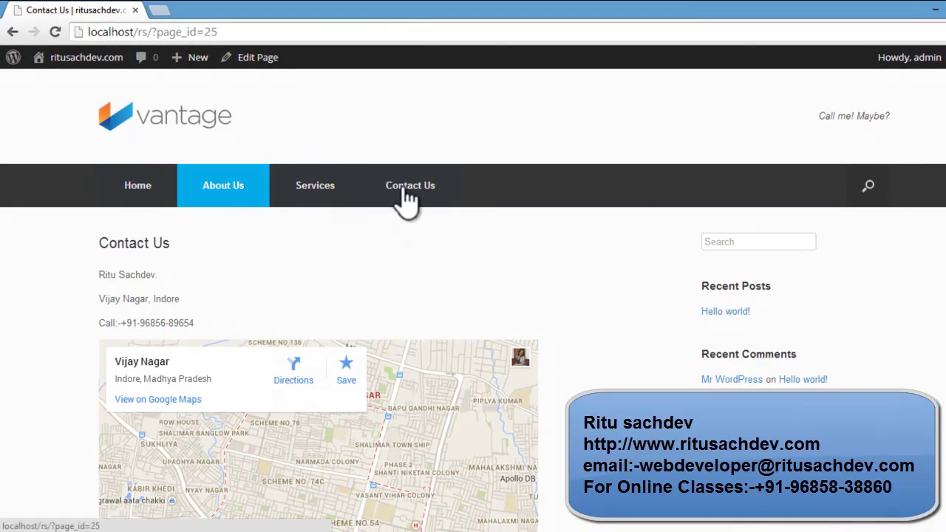
Step: Go to the Services page and look over its Architecture, Engineering and Management listings
left_click(326, 187)
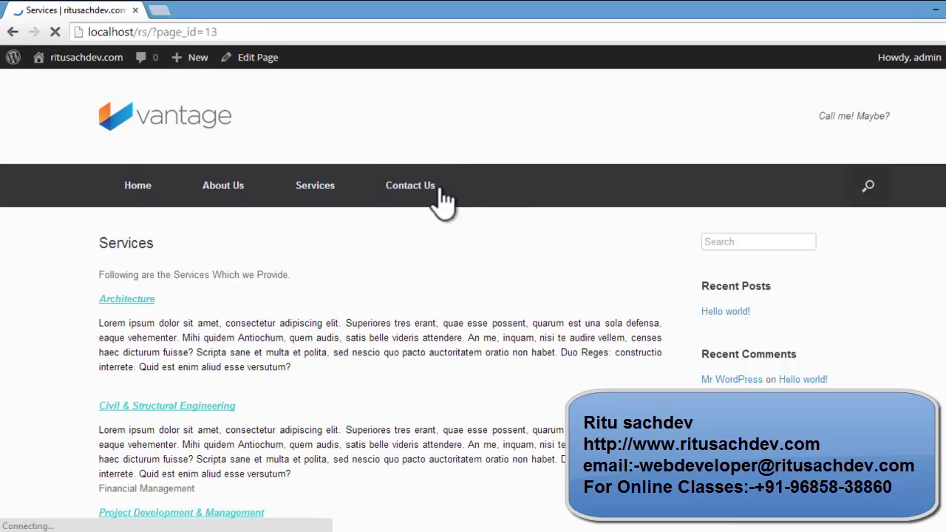
scroll(473, 296, "down", 3)
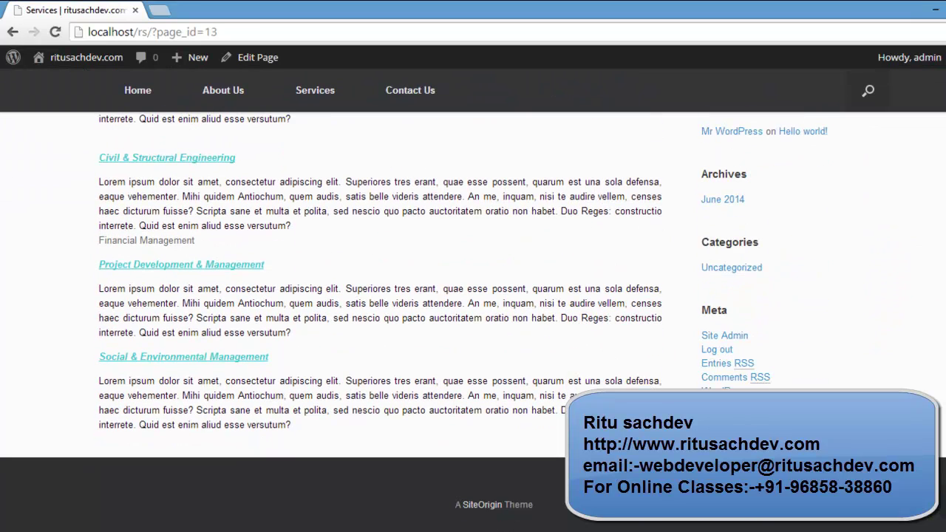
scroll(758, 55, "up", 3)
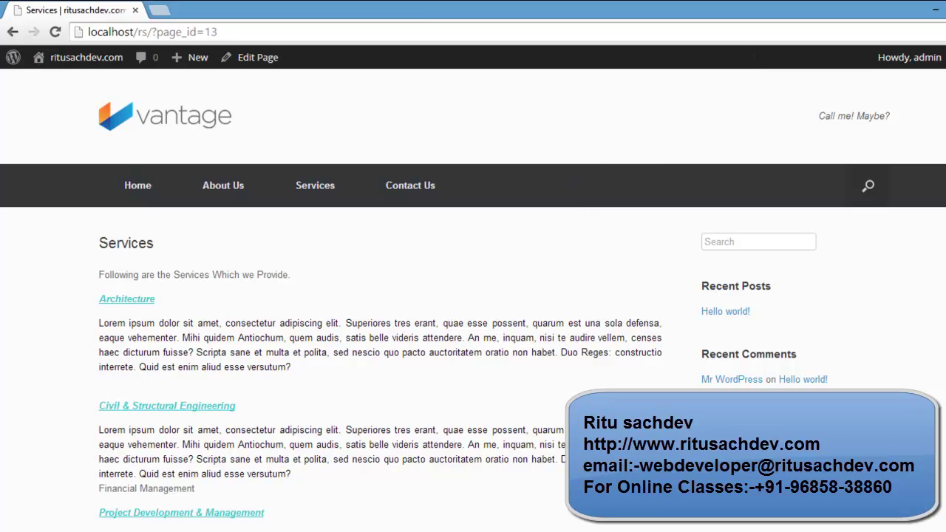
scroll(473, 295, "down", 3)
scroll(473, 296, "up", 1)
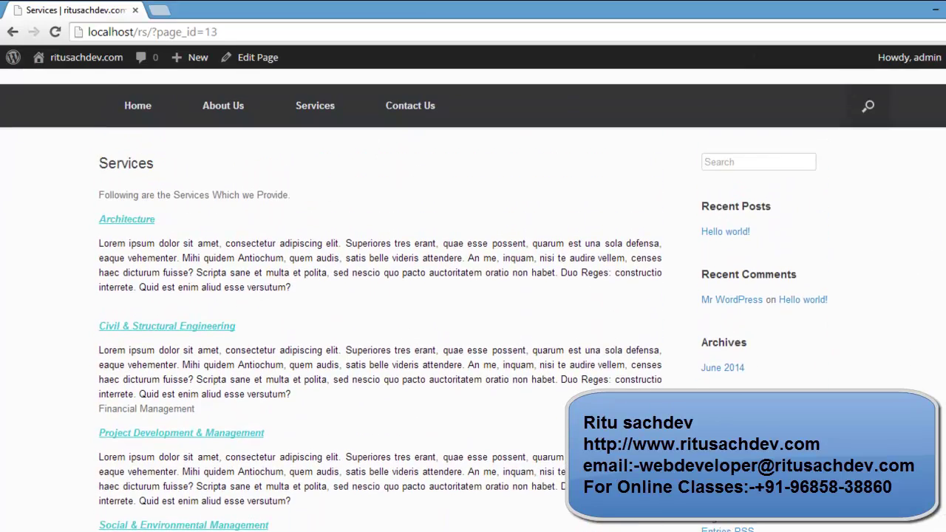
scroll(473, 296, "down", 1)
scroll(474, 296, "up", 3)
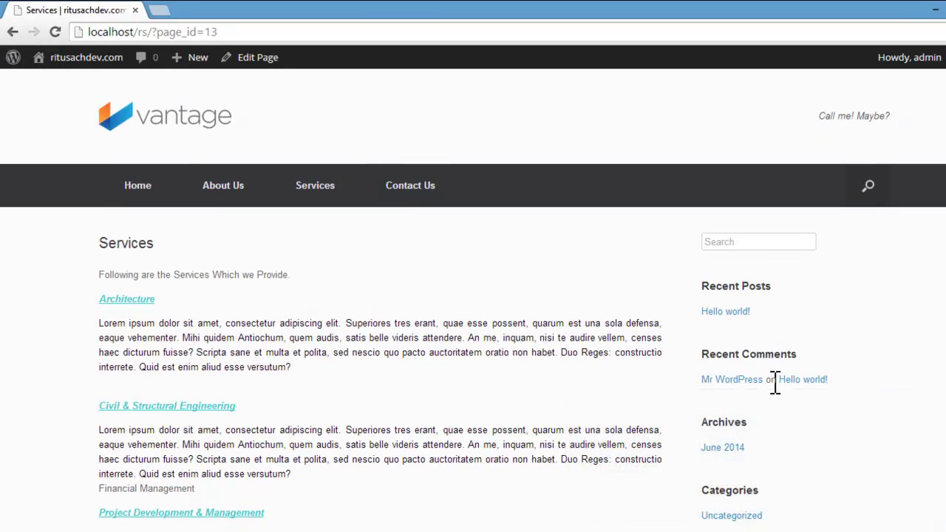
mouse_move(41, 56)
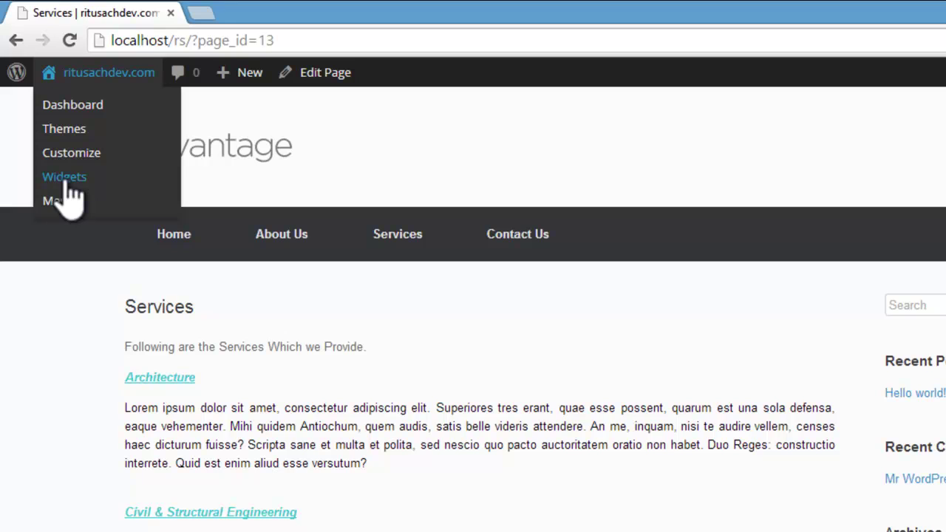
Step: Go from the admin dashboard to the Appearance > Widgets screen
left_click(91, 106)
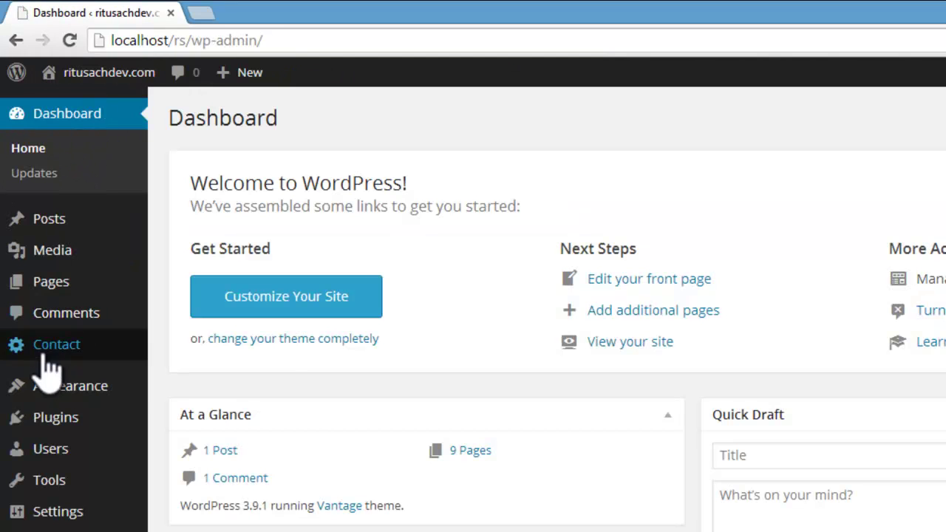
mouse_move(53, 388)
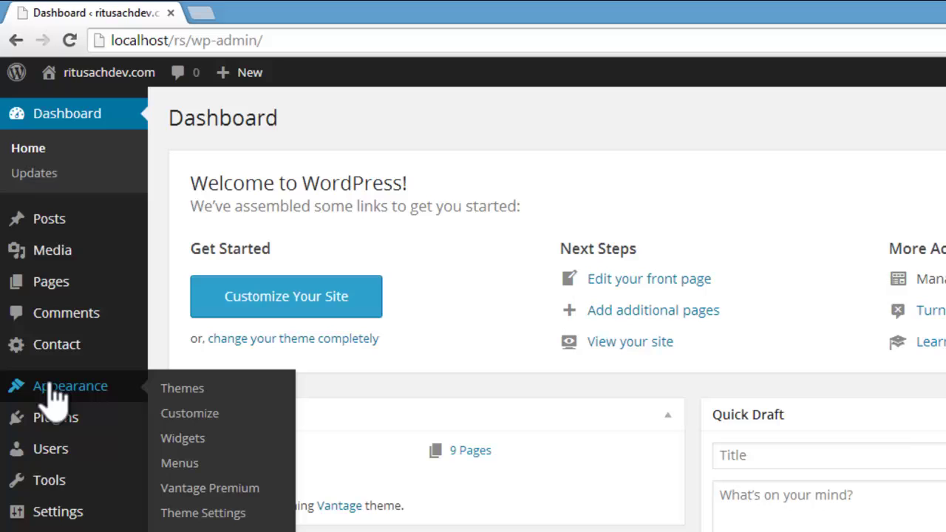
left_click(205, 442)
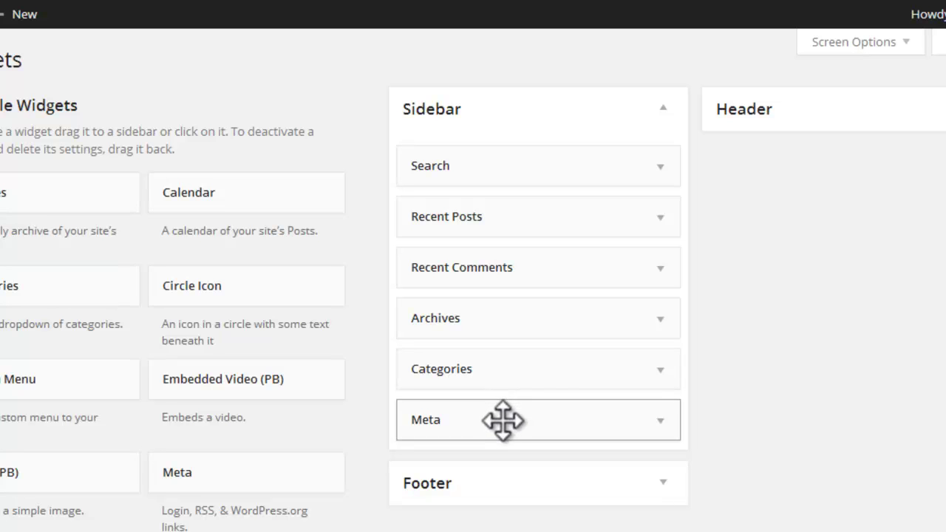
Step: Drag Meta, Categories, Archives, Recent Comments, Recent Posts and Search out of the Sidebar
left_click_drag(503, 420, 96, 421)
left_click_drag(430, 380, 236, 376)
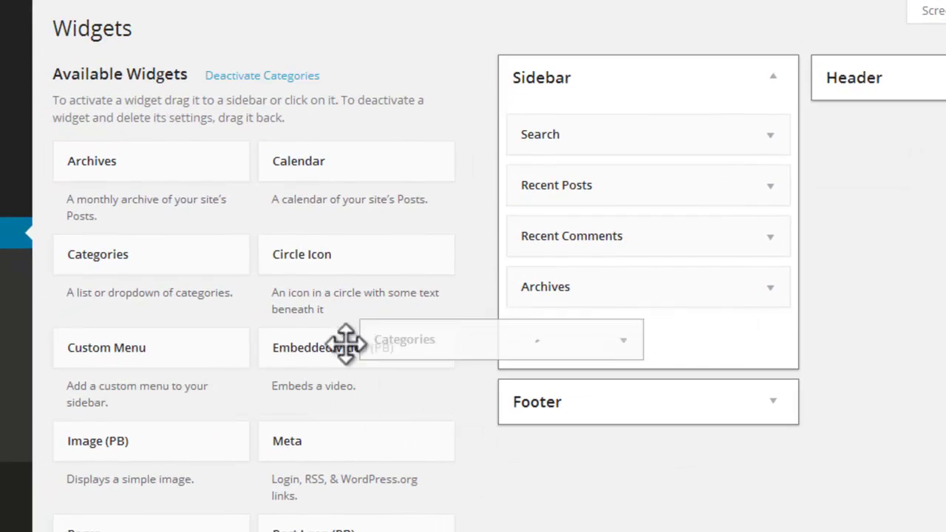
left_click_drag(346, 344, 173, 343)
left_click_drag(672, 302, 323, 311)
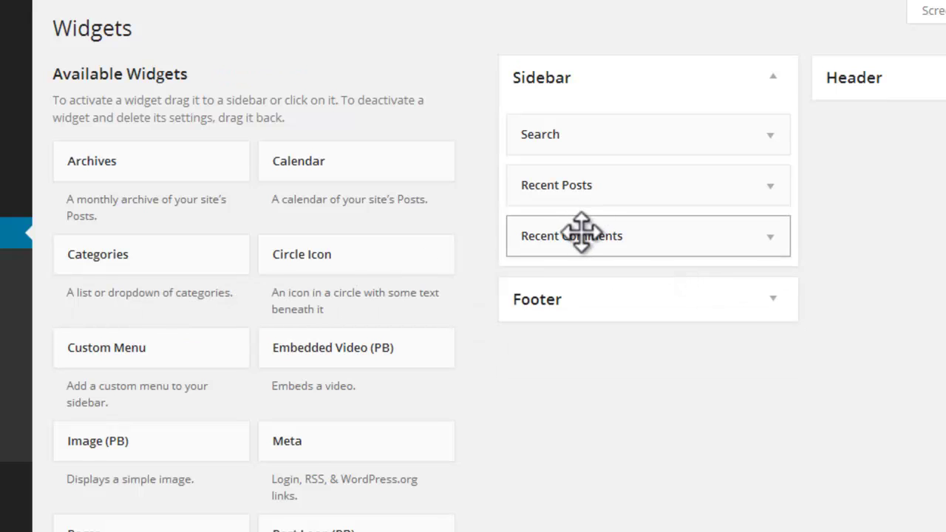
left_click_drag(581, 232, 229, 199)
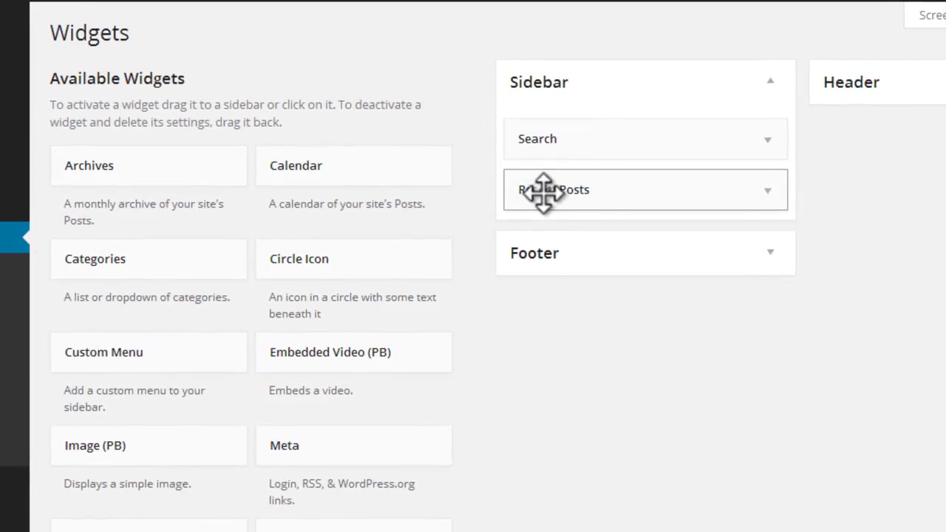
left_click_drag(545, 189, 183, 204)
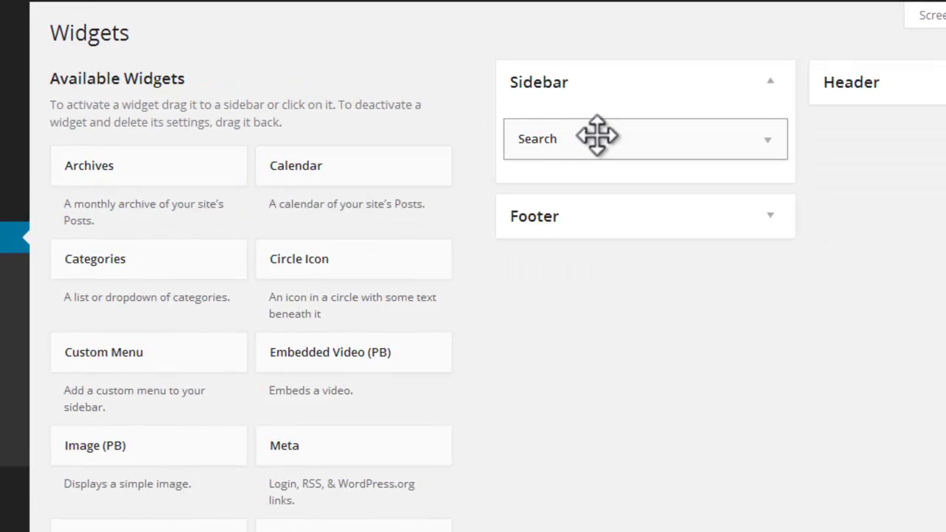
left_click_drag(598, 135, 318, 221)
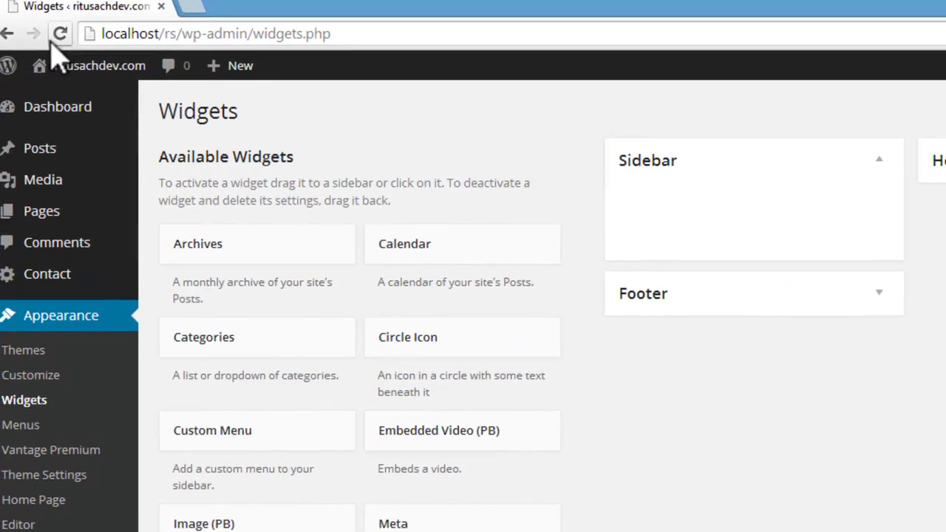
Step: Visit the live site's home page and scroll through it
mouse_move(74, 106)
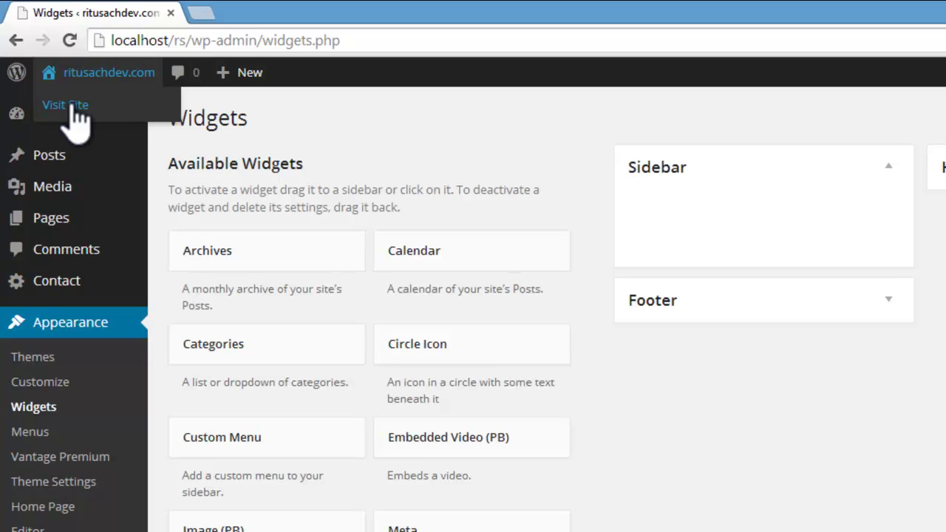
left_click(73, 106)
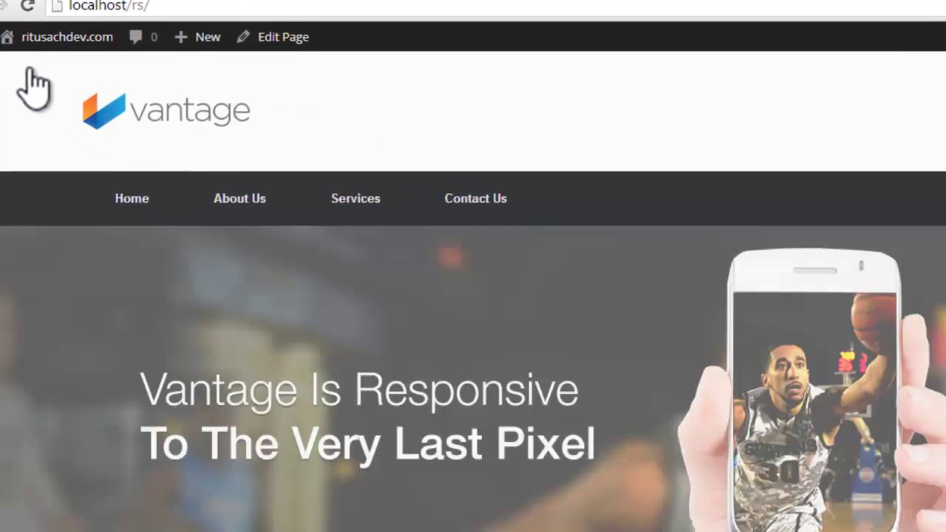
mouse_move(340, 159)
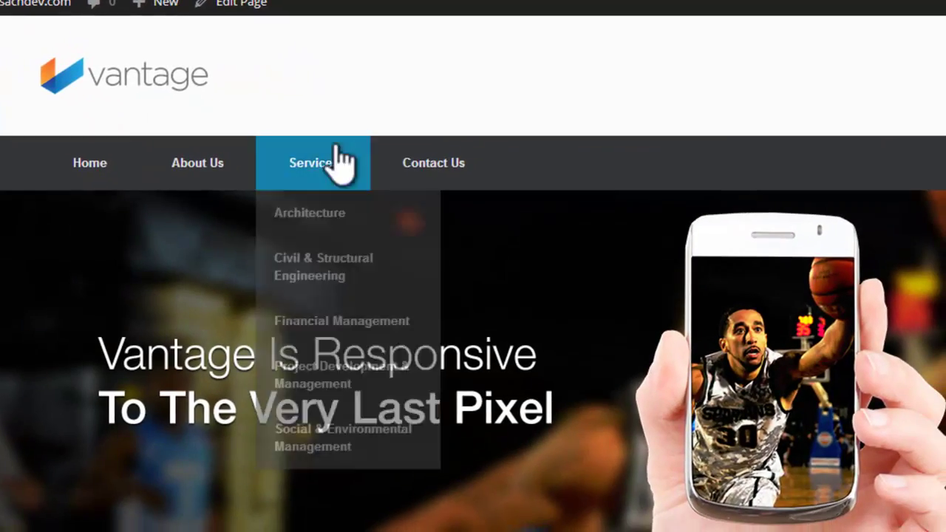
scroll(264, 152, "down", 6)
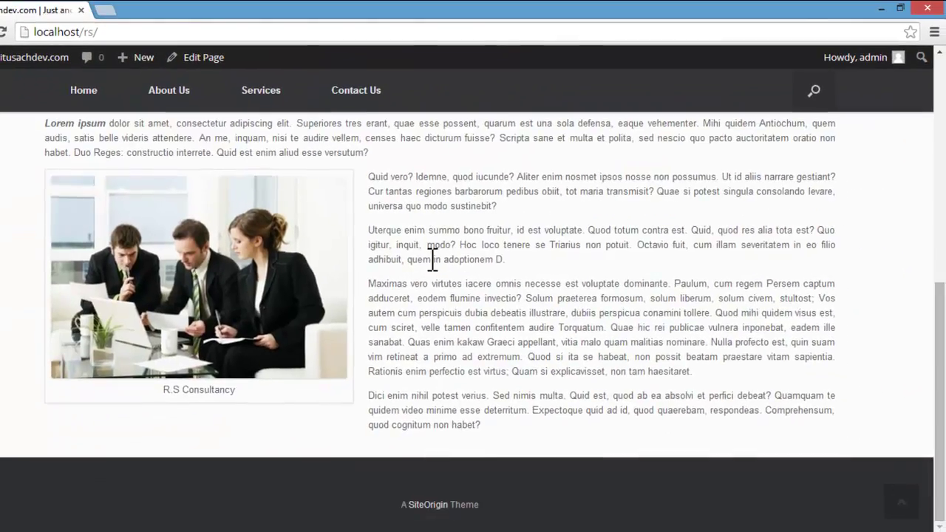
scroll(235, 152, "up", 3)
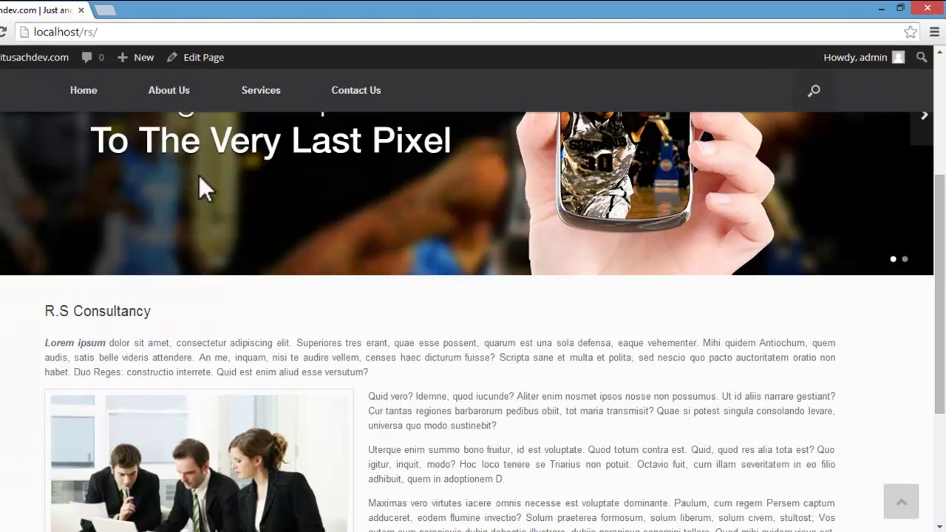
Step: Look at the About Us page, then return to the Widgets screen
left_click(155, 94)
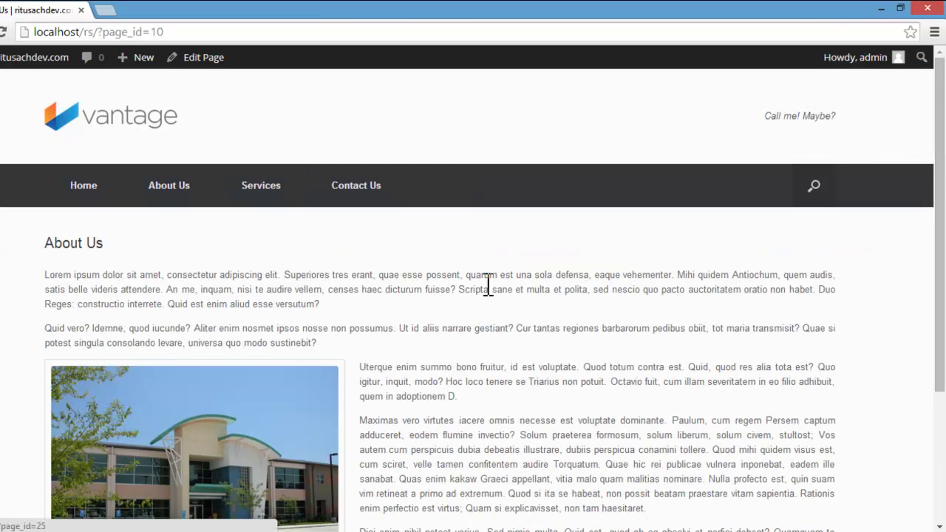
scroll(532, 281, "down", 2)
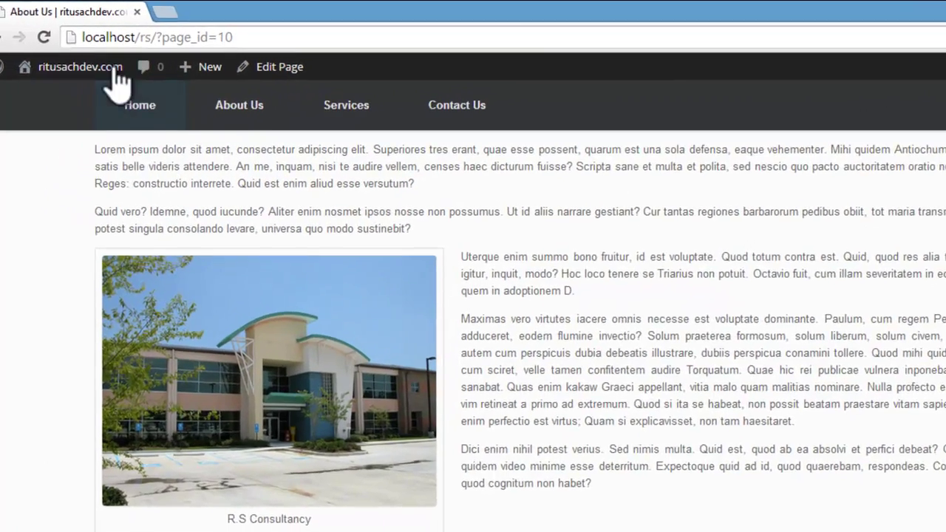
mouse_move(34, 57)
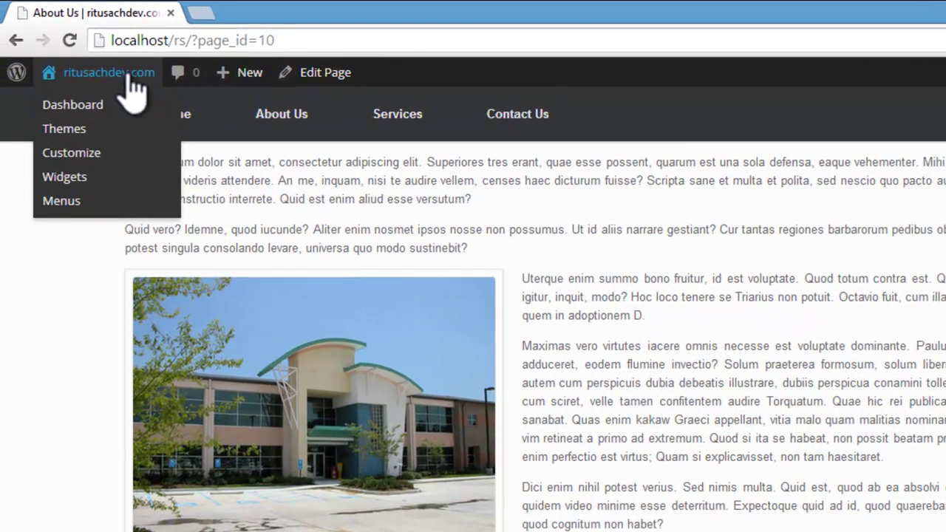
left_click(63, 183)
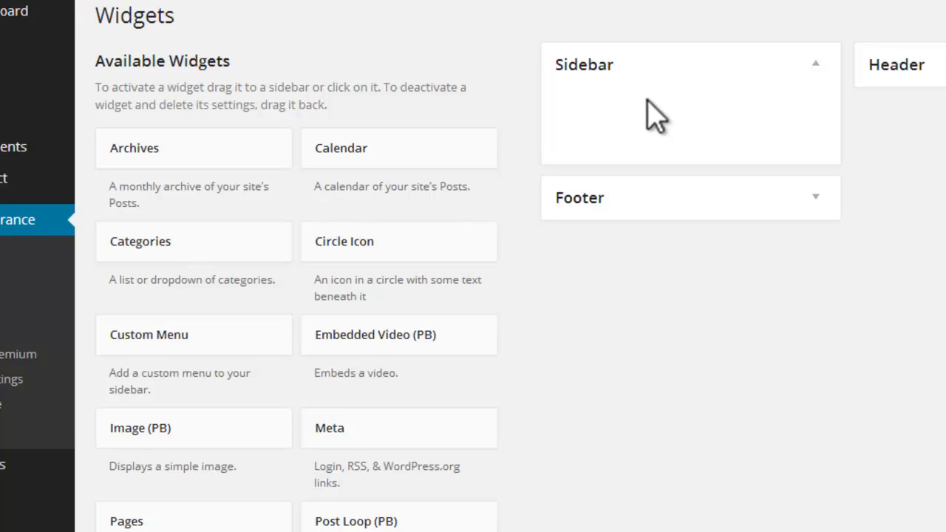
Step: Add a Text widget to the Sidebar, close its settings, then drag it back out
scroll(710, 108, "down", 5)
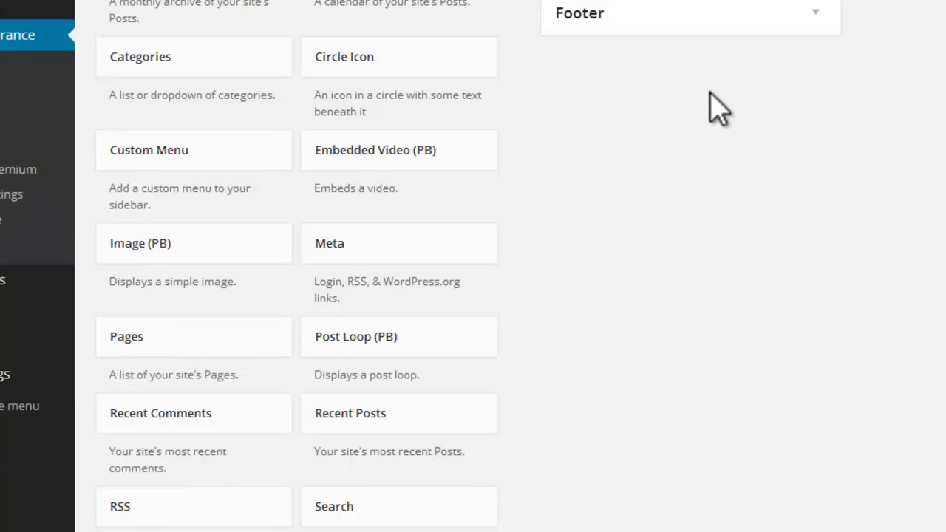
left_click_drag(342, 437, 602, 123)
left_click(498, 272)
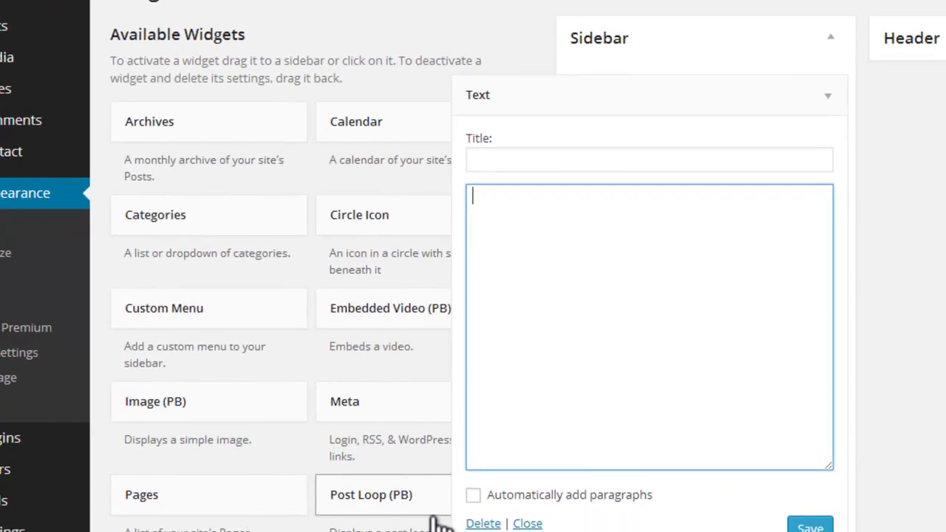
left_click(532, 516)
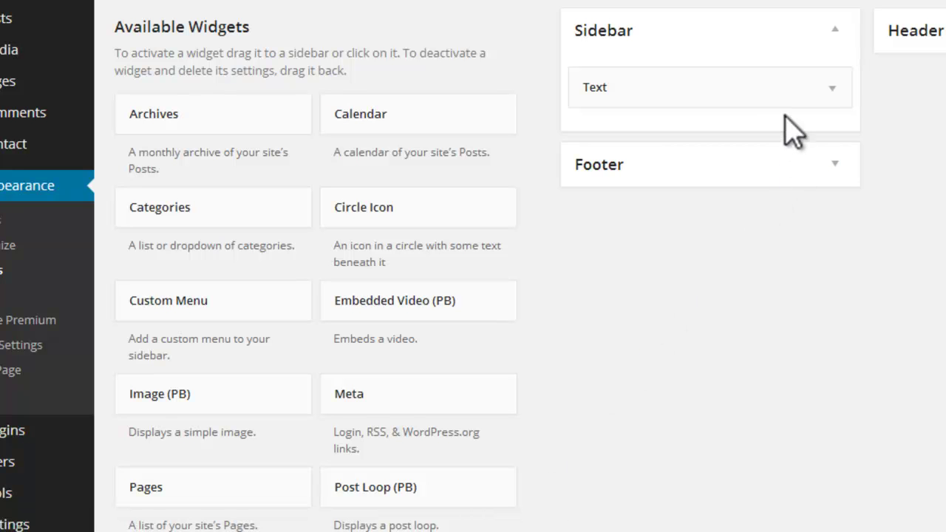
left_click_drag(786, 89, 320, 201)
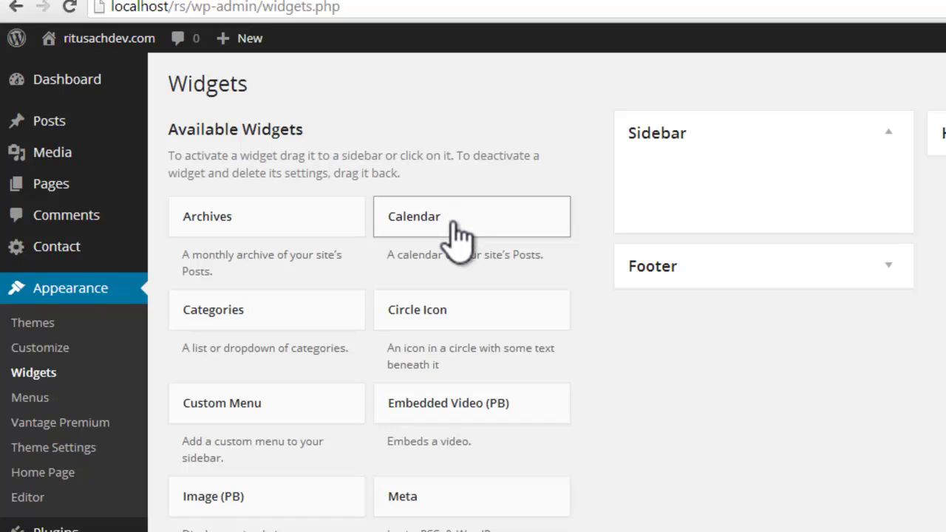
Step: Add the Calendar widget to the Sidebar, title it 'Calendar' and save it
left_click_drag(454, 226, 718, 194)
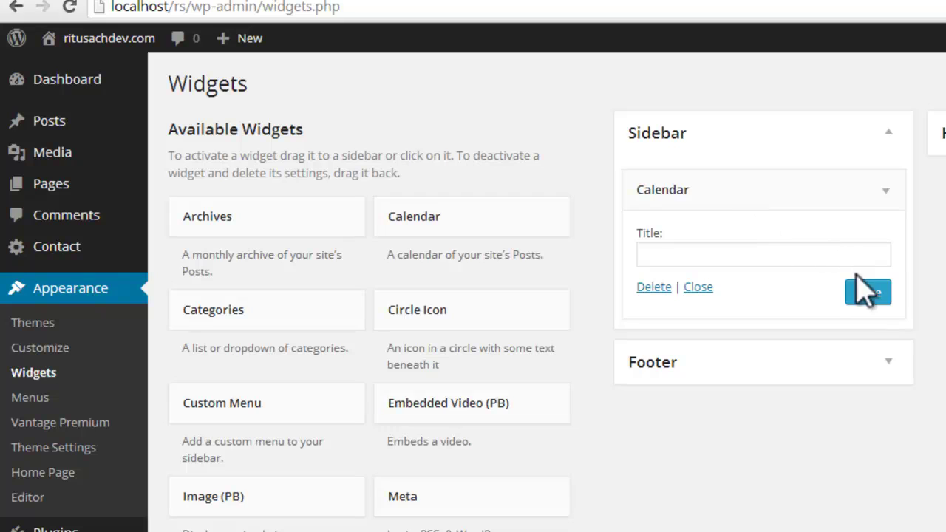
left_click(823, 257)
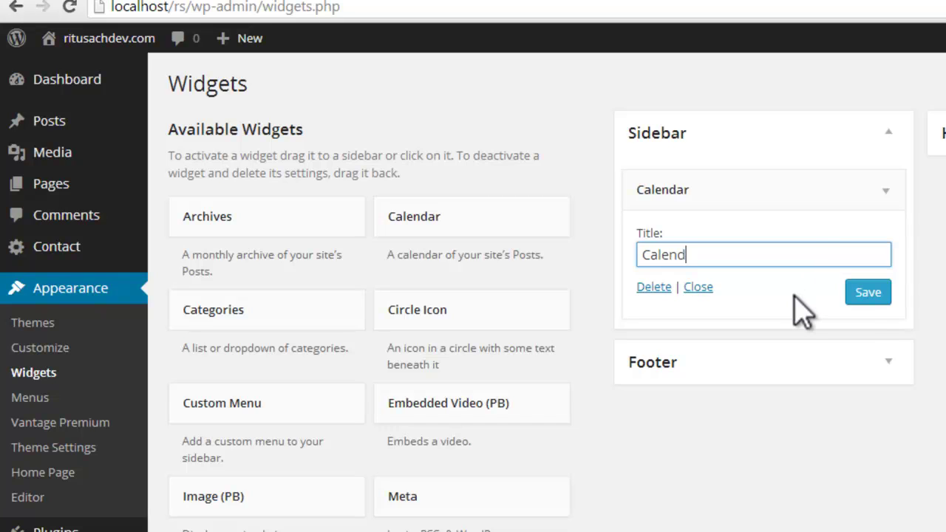
left_click(854, 294)
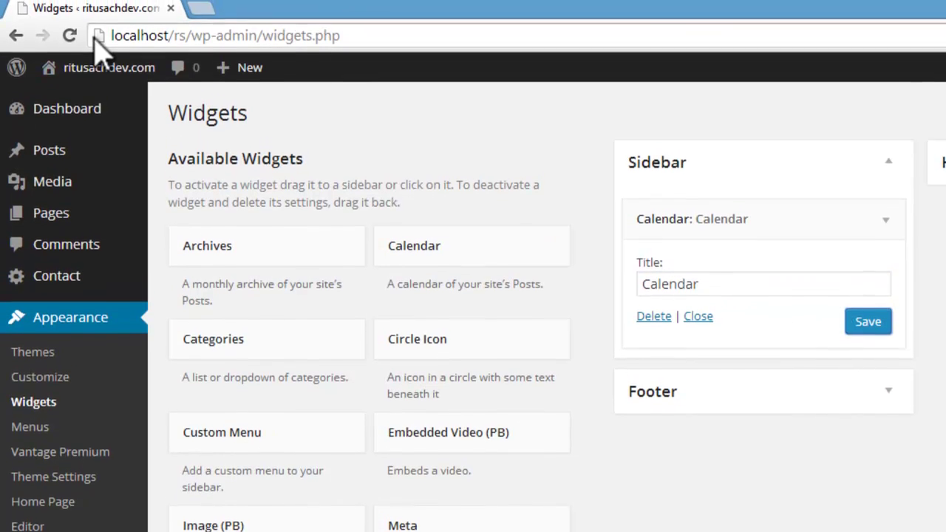
mouse_move(44, 38)
left_click(82, 104)
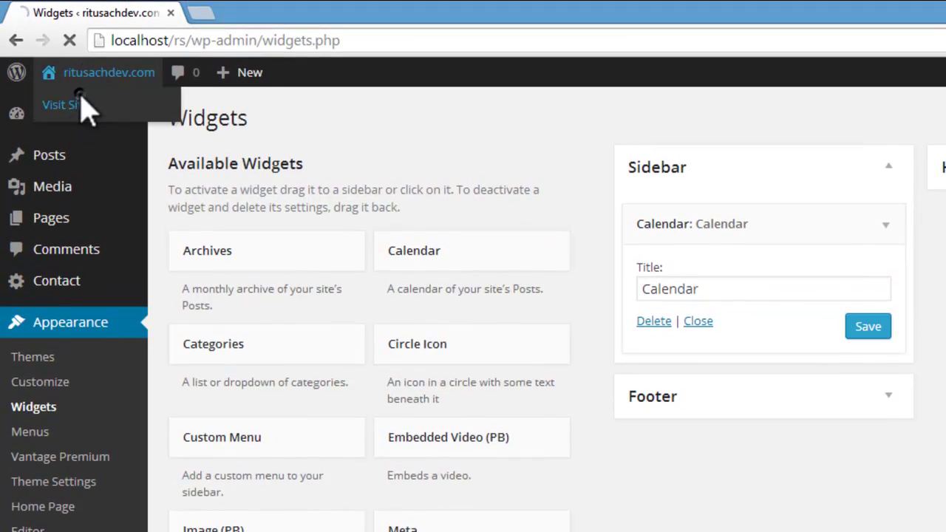
scroll(344, 185, "down", 5)
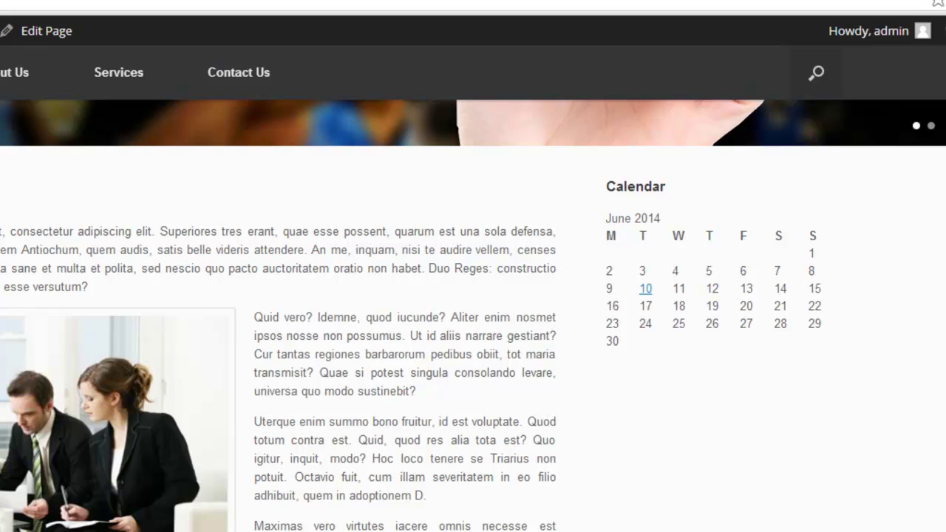
scroll(502, 286, "down", 3)
scroll(502, 268, "up", 5)
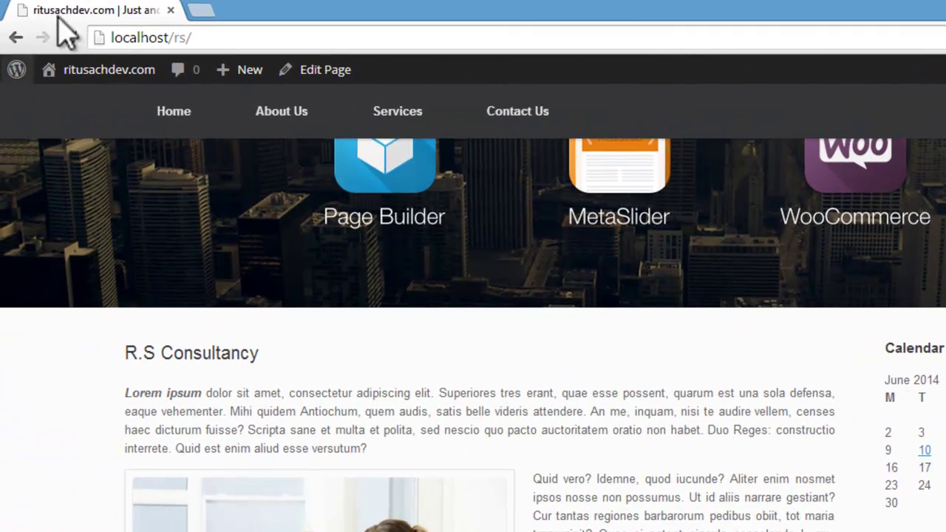
mouse_move(79, 71)
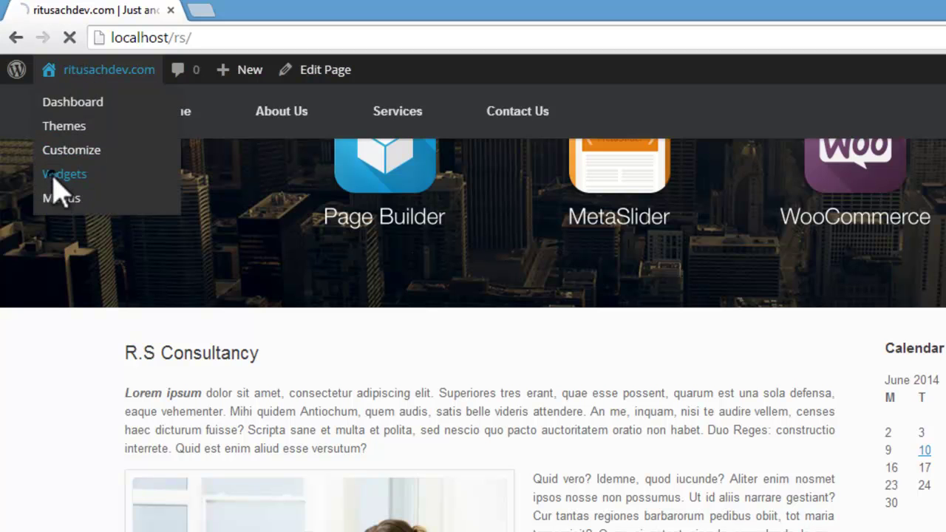
left_click(54, 177)
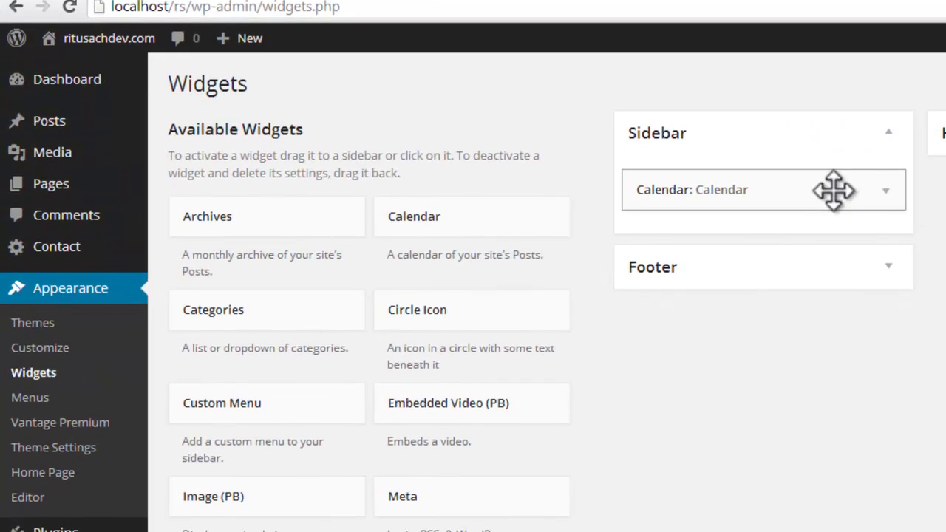
Step: Drag the Calendar widget from the Sidebar back to Available Widgets
left_click_drag(835, 190, 387, 303)
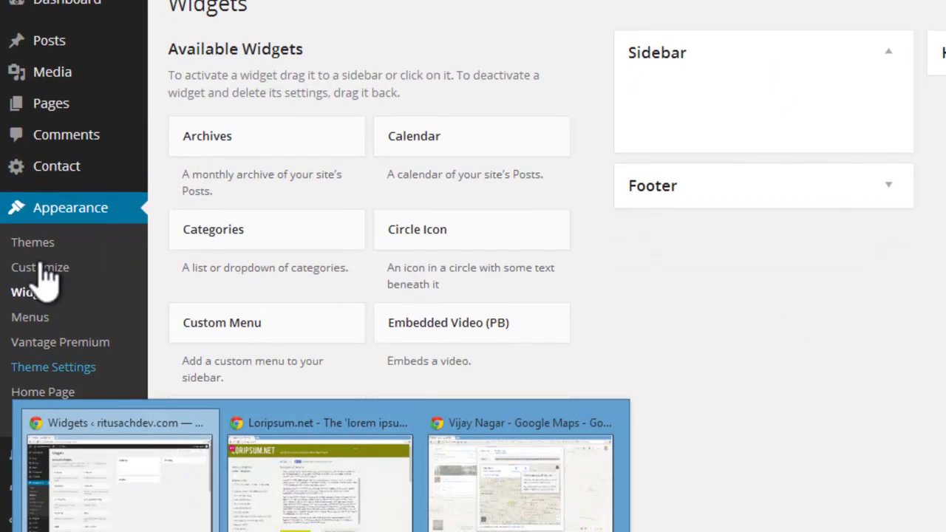
mouse_move(66, 454)
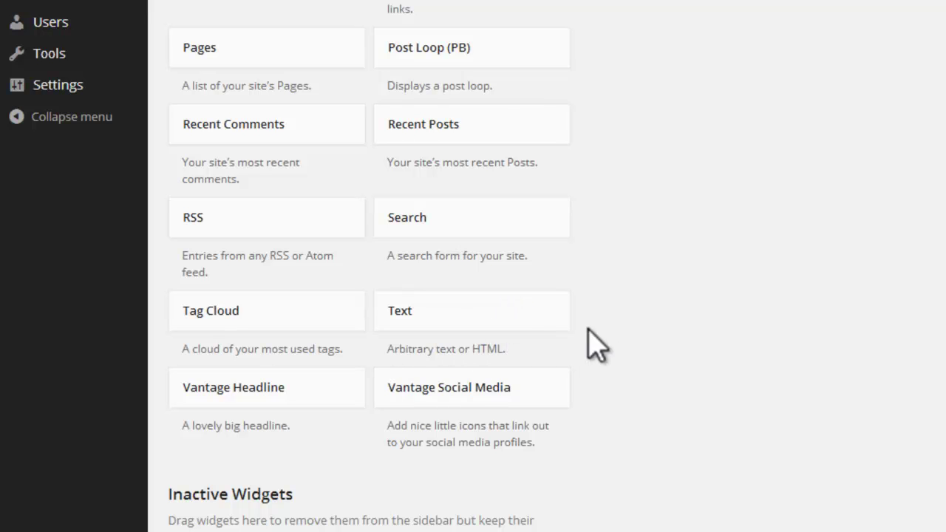
scroll(757, 318, "up", 2)
Step: Search 'black studio tinymce', install the Black Studio TinyMCE Widget plugin, then activate it
mouse_move(76, 90)
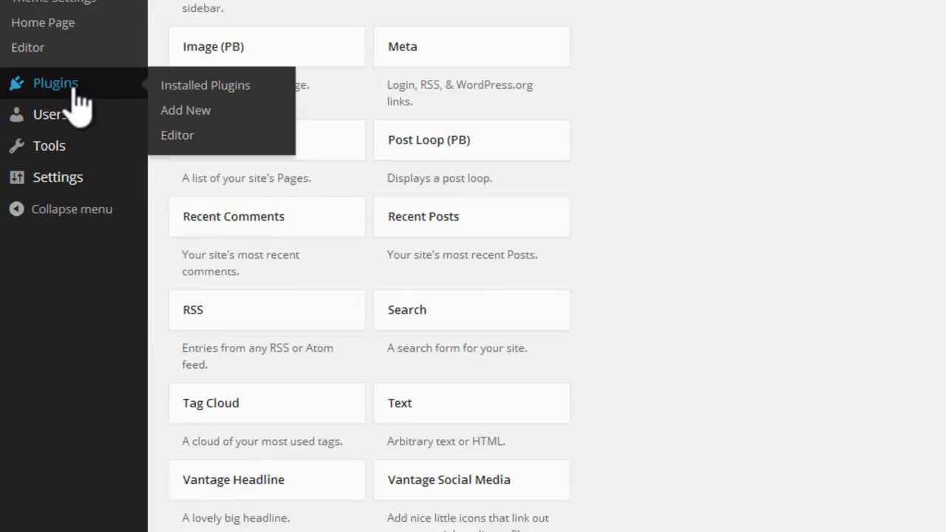
left_click(185, 111)
left_click(186, 148)
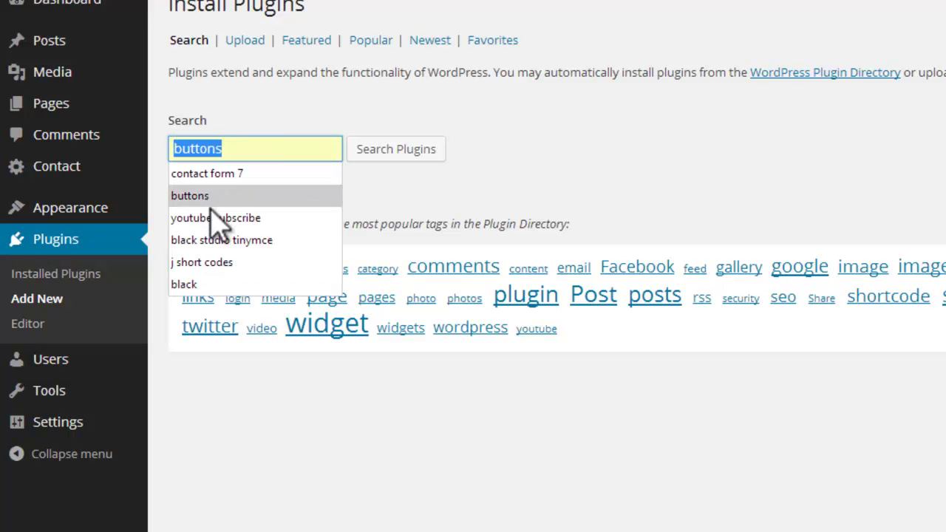
left_click(222, 241)
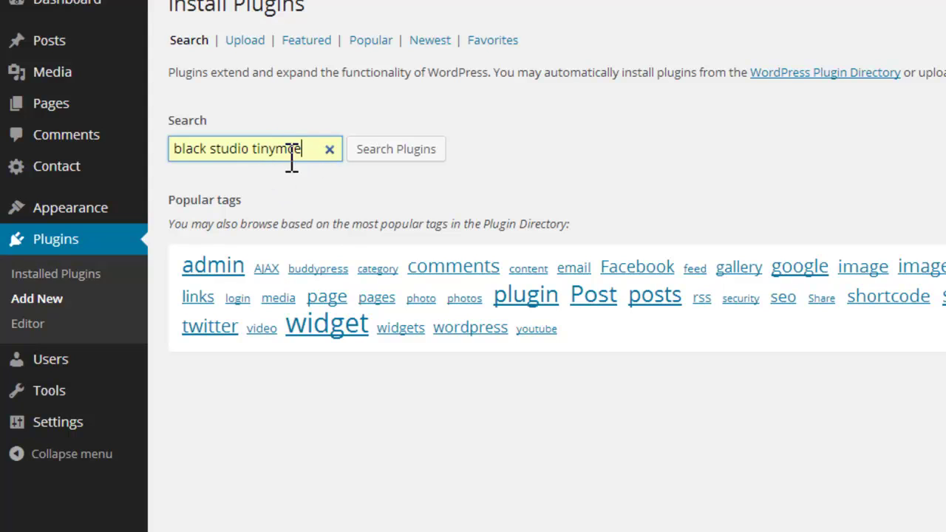
left_click(384, 155)
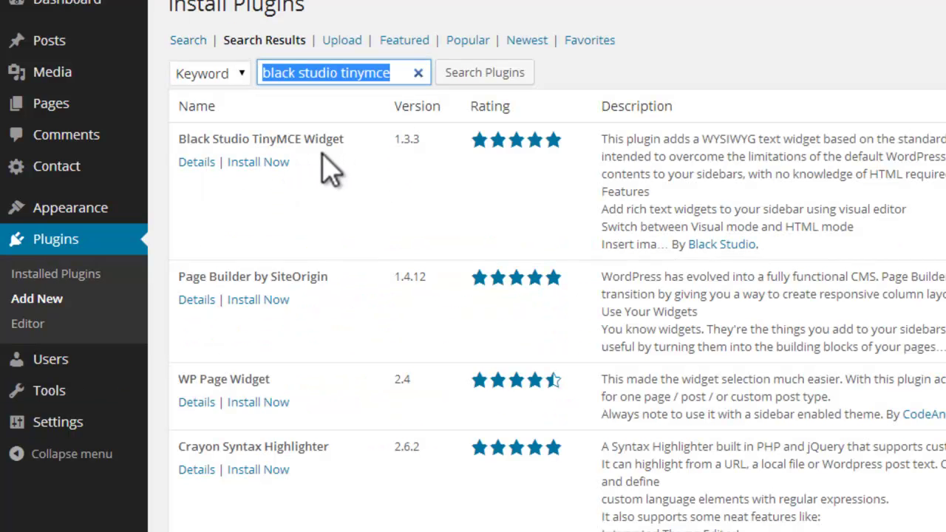
left_click(275, 162)
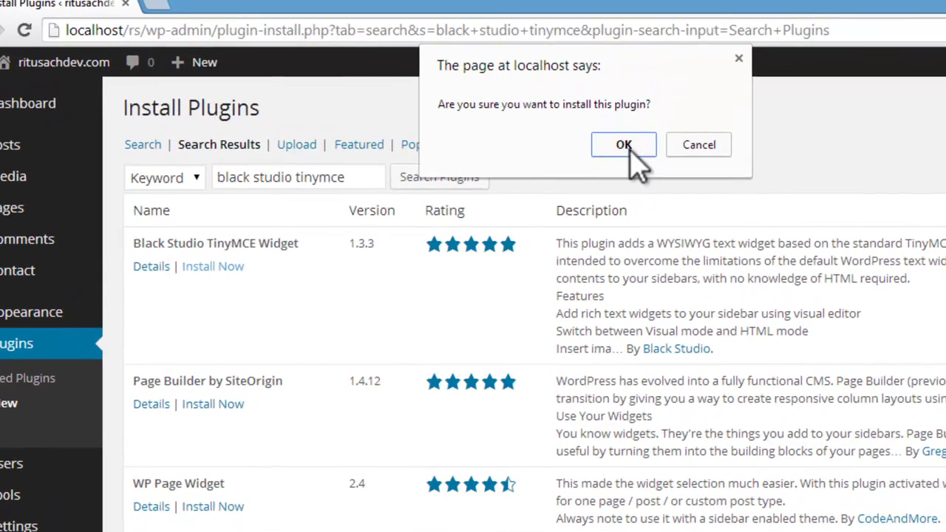
left_click(668, 41)
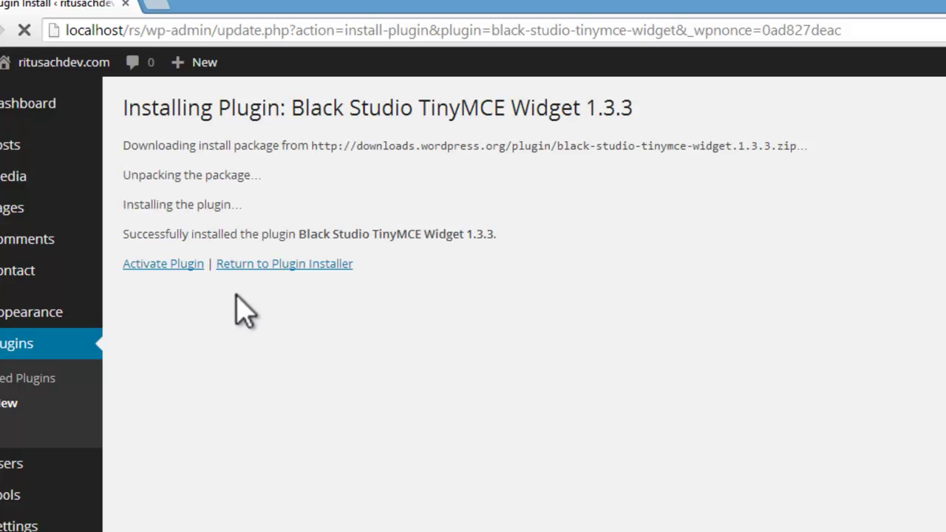
left_click(176, 271)
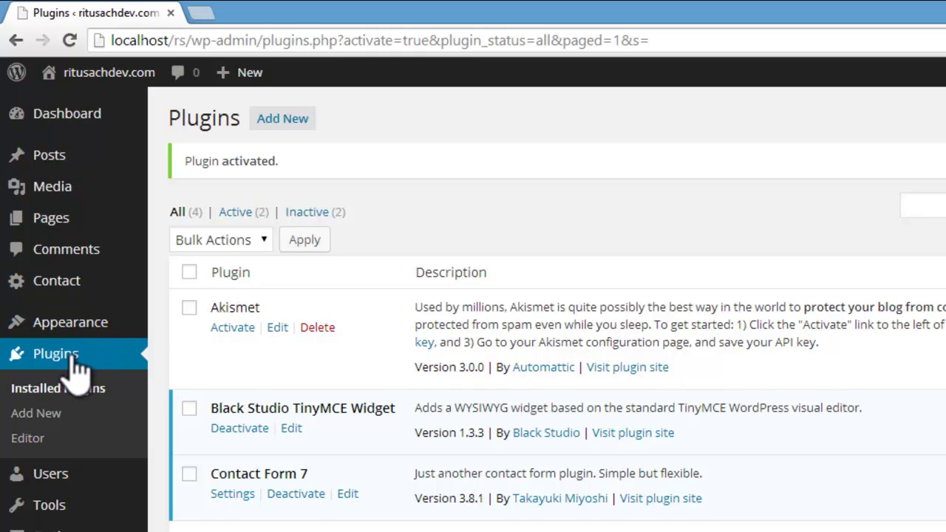
Step: Place the Visual Editor widget from Available Widgets into the Sidebar
mouse_move(92, 327)
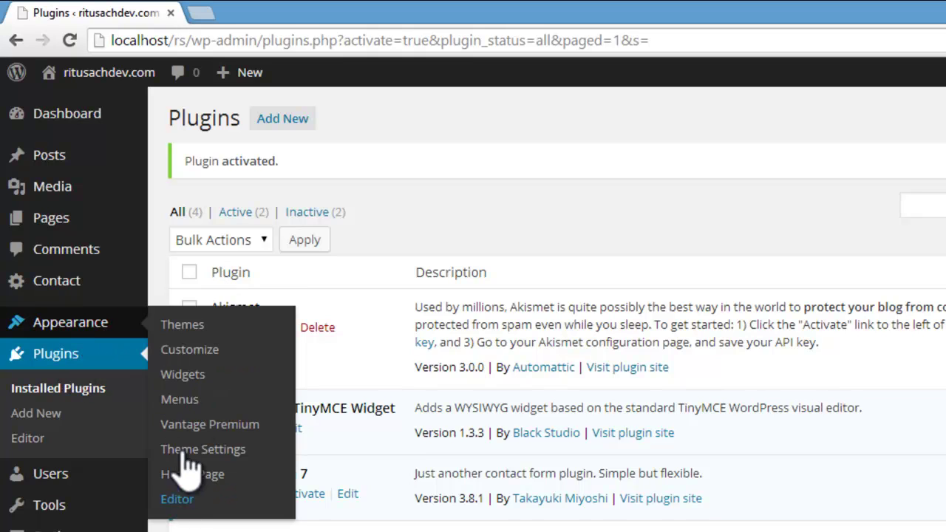
left_click(192, 379)
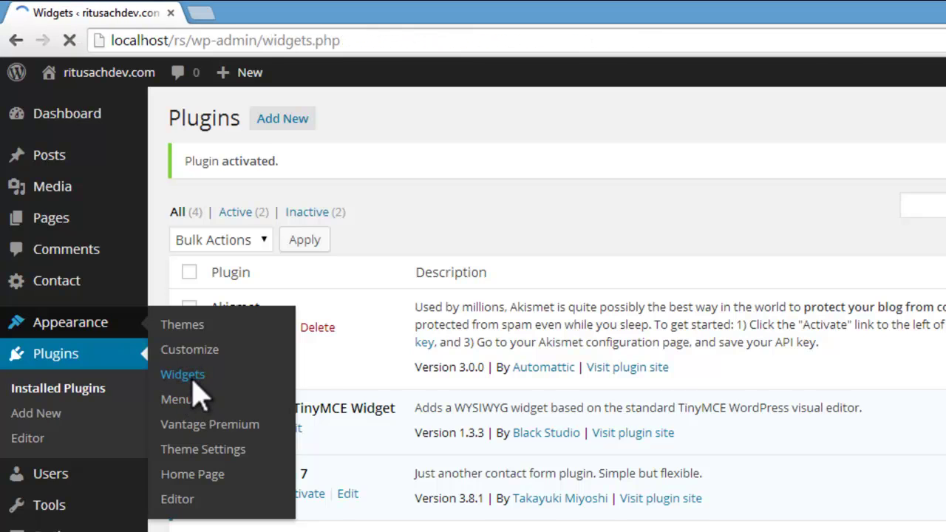
scroll(706, 415, "down", 2)
scroll(718, 428, "down", 5)
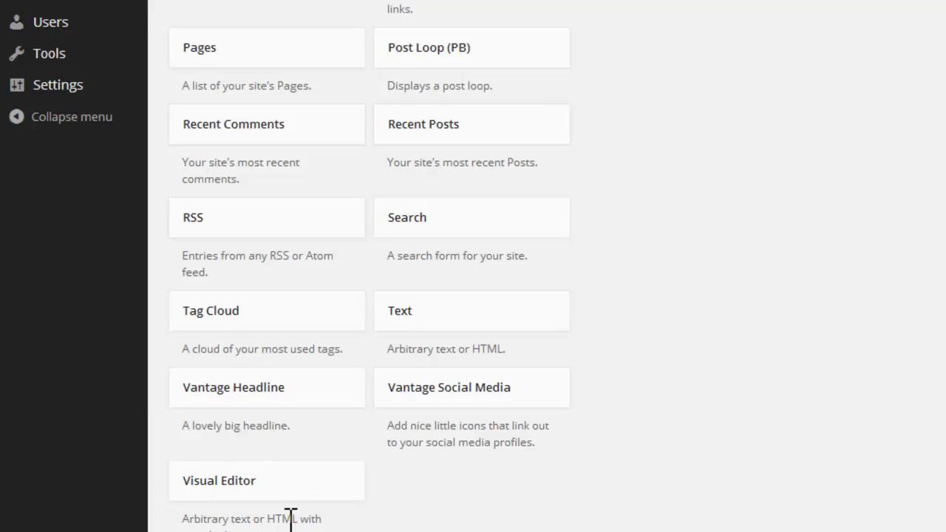
left_click_drag(292, 514, 803, 0)
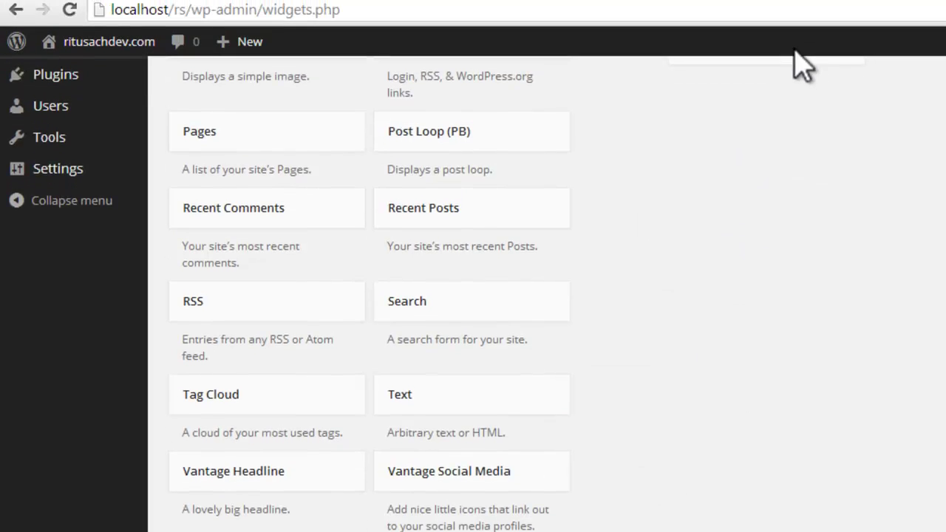
left_click_drag(803, 66, 735, 232)
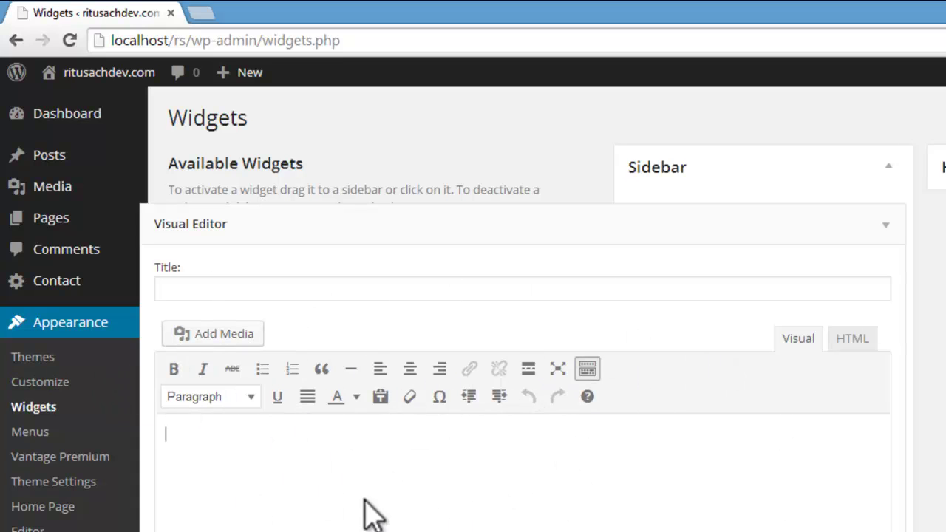
Step: Toggle the widget editor between HTML and Visual, then dismiss the browser's recent-sites list
left_click(839, 340)
left_click(800, 341)
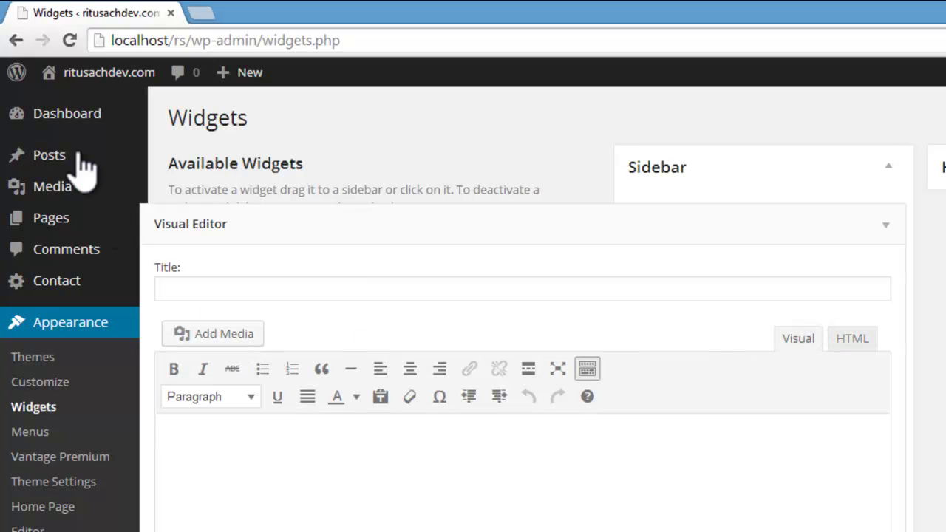
key("super+alt+1")
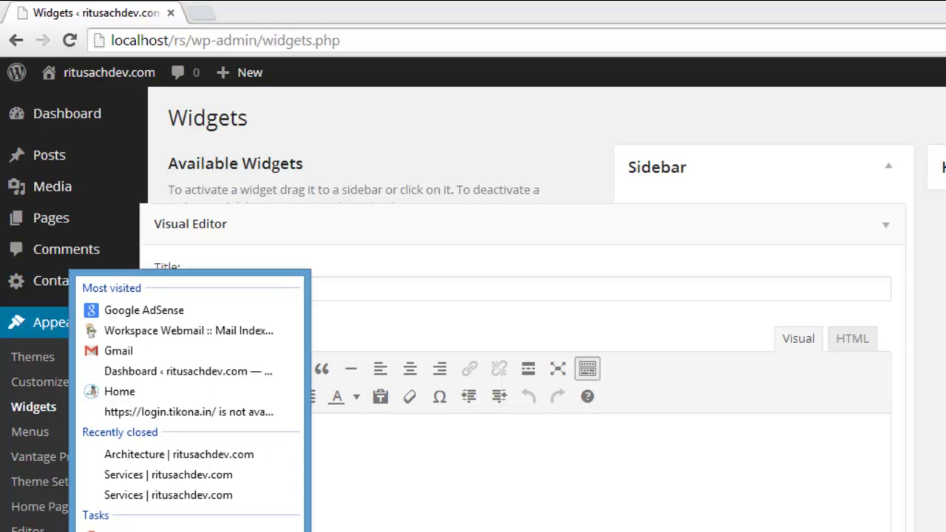
key("Escape")
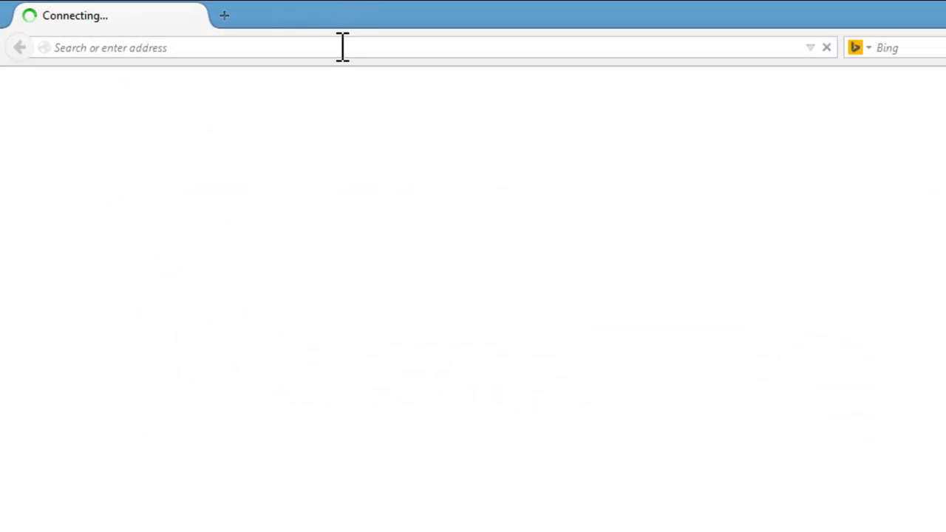
Step: Go to My Channel's uploads and open the responsive WordPress website tutorial video
left_click(342, 47)
left_click(129, 93)
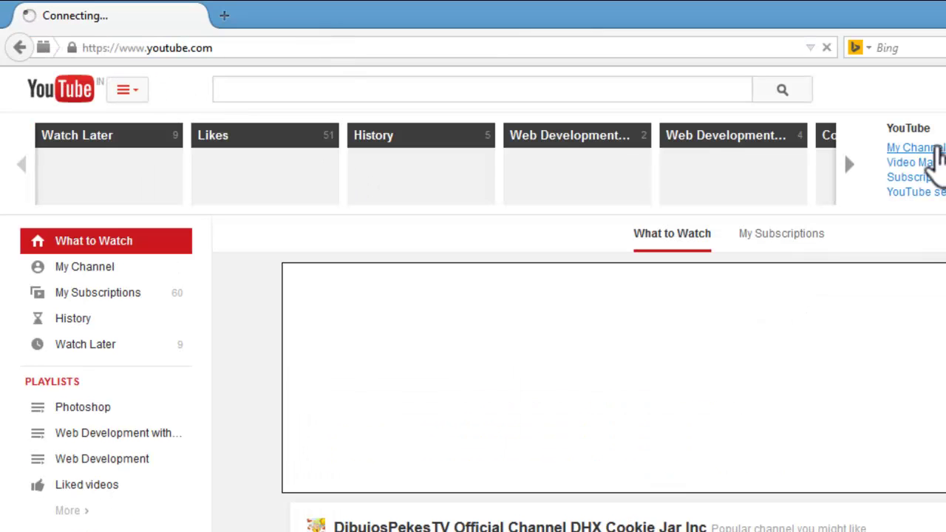
left_click(937, 151)
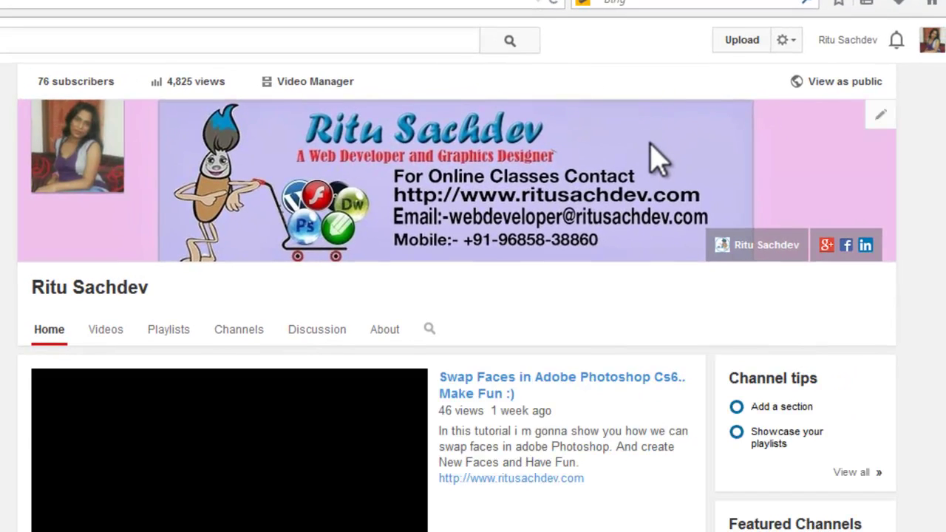
scroll(655, 155, "down", 6)
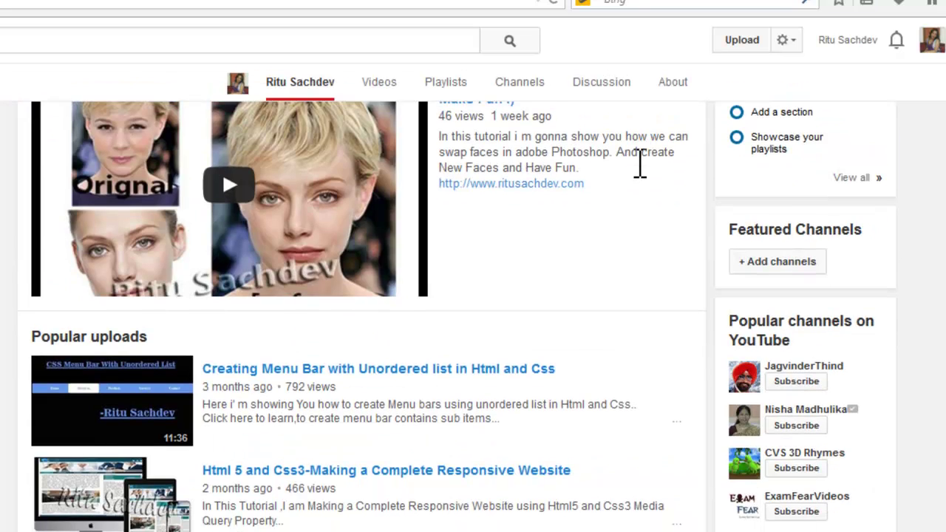
scroll(641, 181, "down", 4)
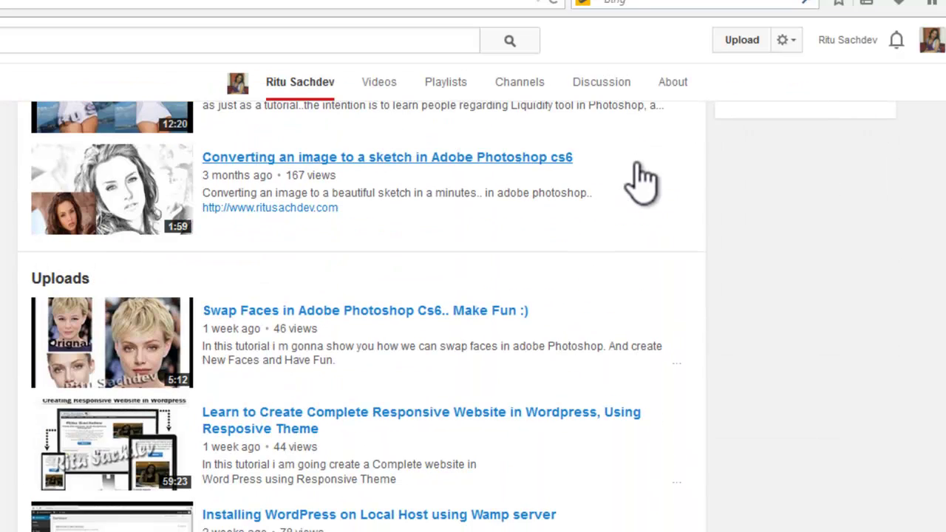
scroll(642, 181, "down", 1)
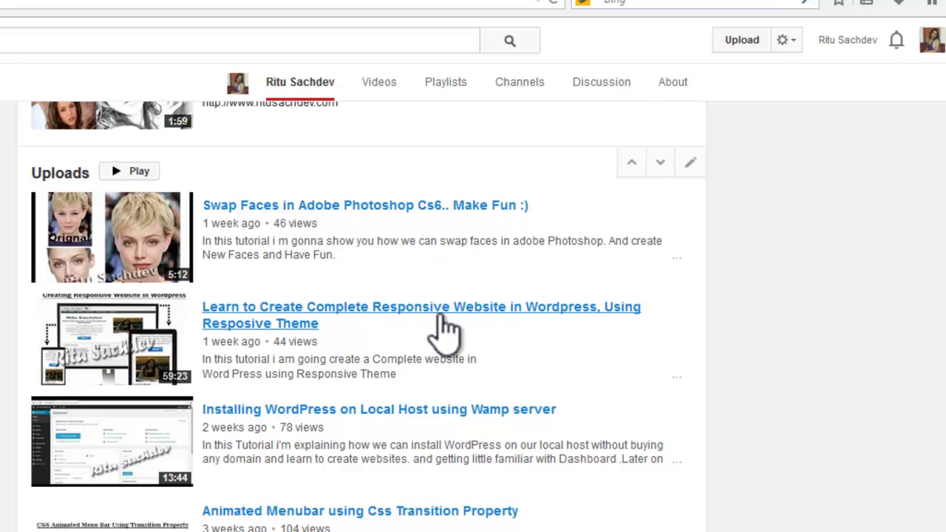
left_click(374, 305)
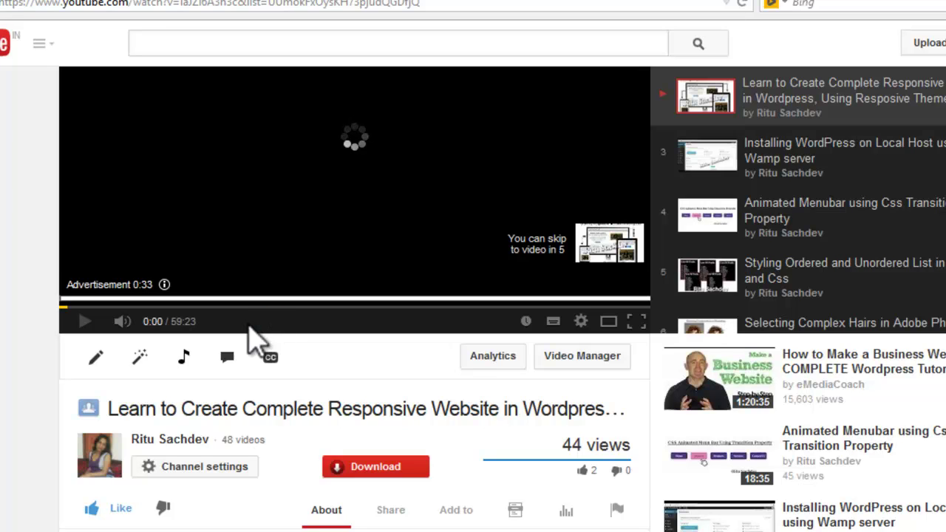
Step: Pause the advertisement playing before the tutorial video
scroll(252, 340, "down", 3)
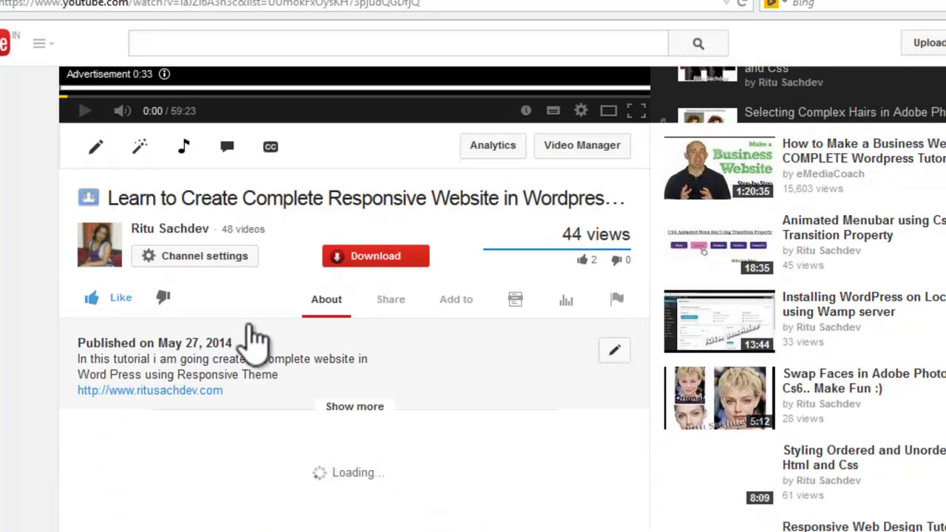
scroll(251, 340, "up", 3)
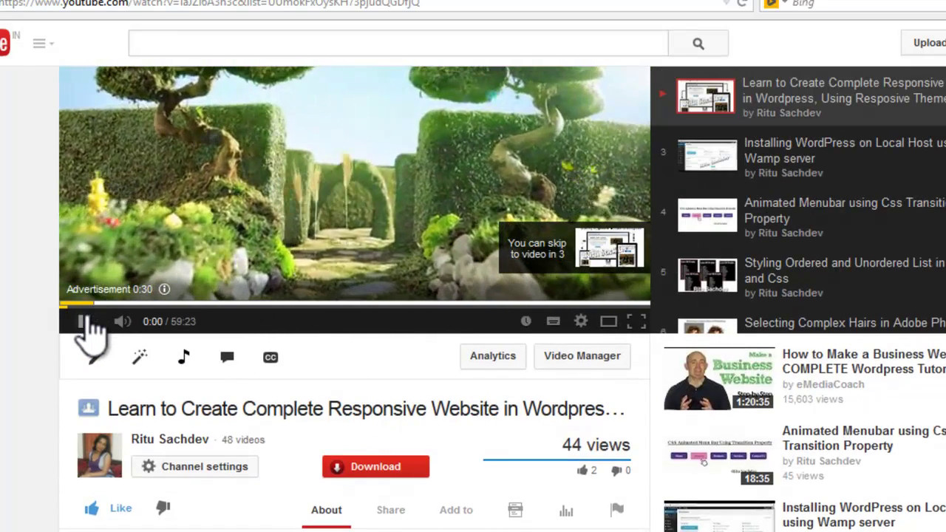
left_click(84, 324)
Step: Show the video's Share options and Embed tab with the 560×315 iframe code
scroll(296, 165, "down", 2)
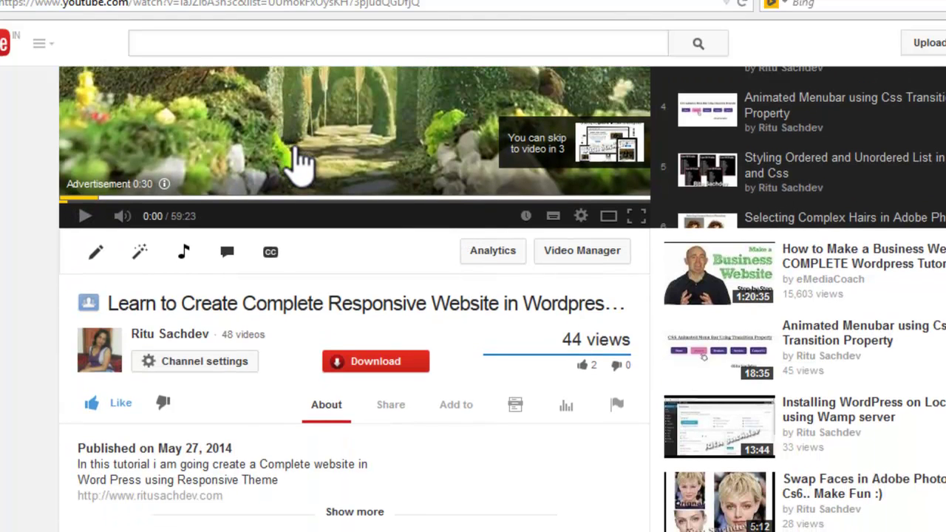
left_click(391, 407)
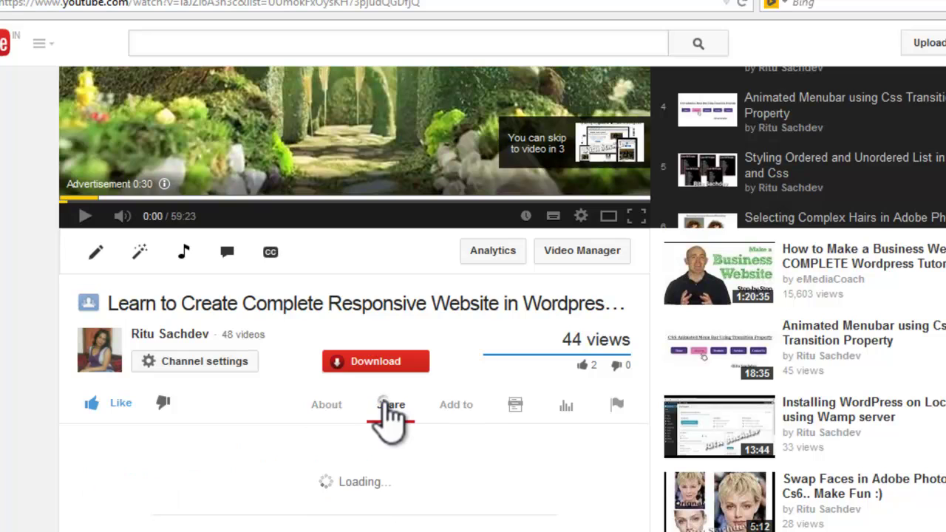
scroll(390, 416, "down", 3)
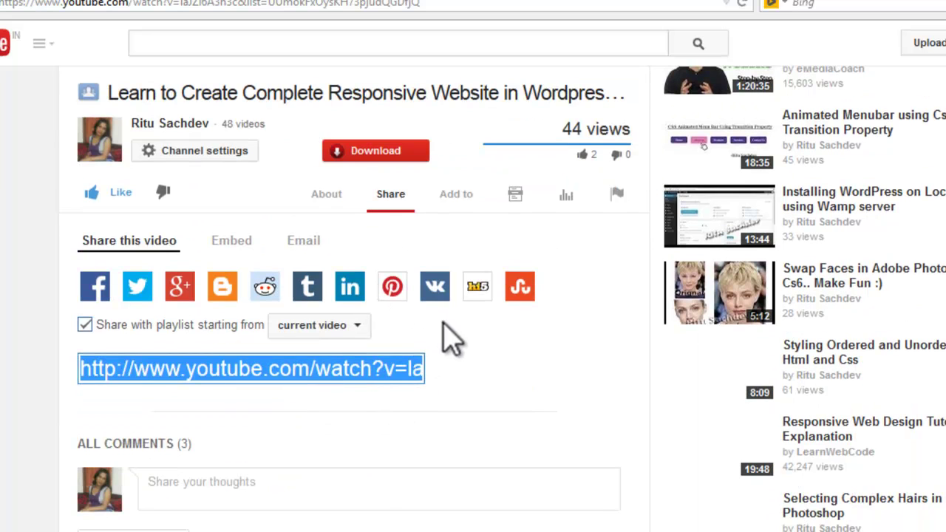
scroll(450, 338, "down", 4)
scroll(431, 327, "up", 3)
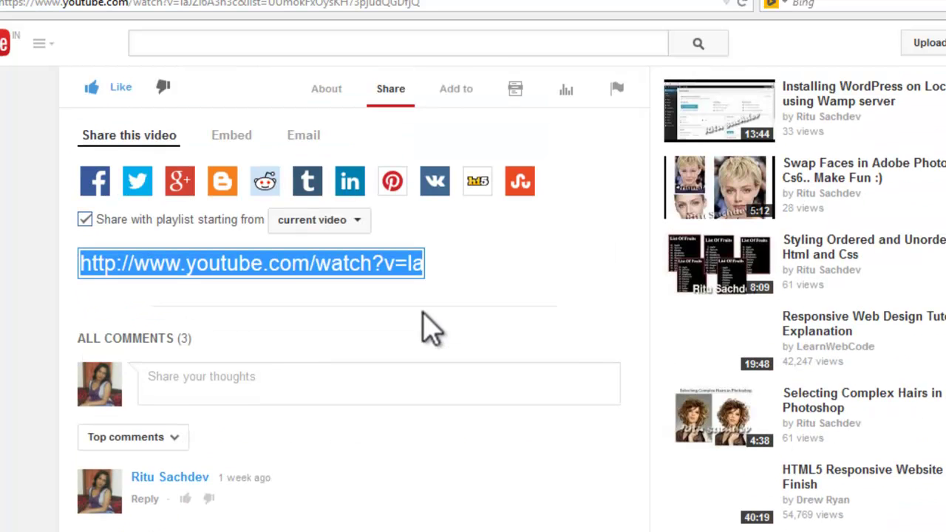
scroll(432, 328, "down", 2)
scroll(432, 328, "up", 3)
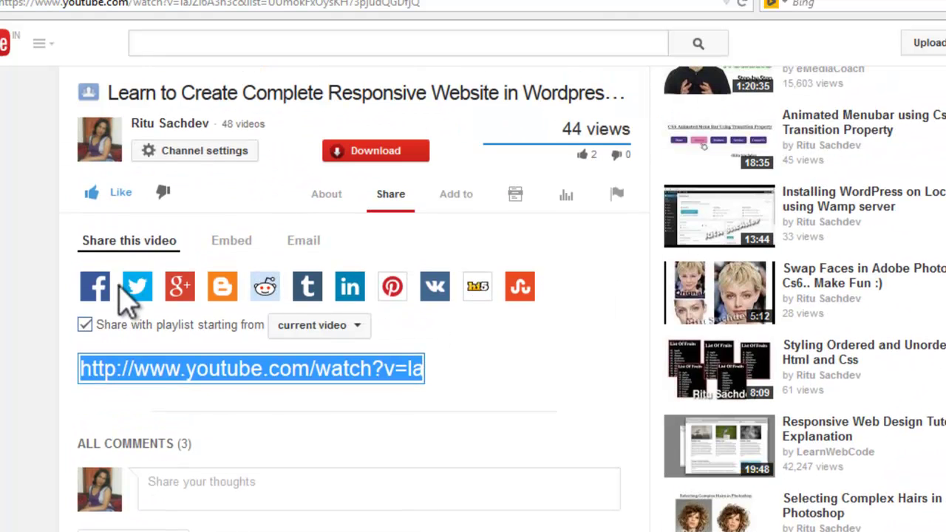
left_click(230, 250)
scroll(268, 303, "down", 3)
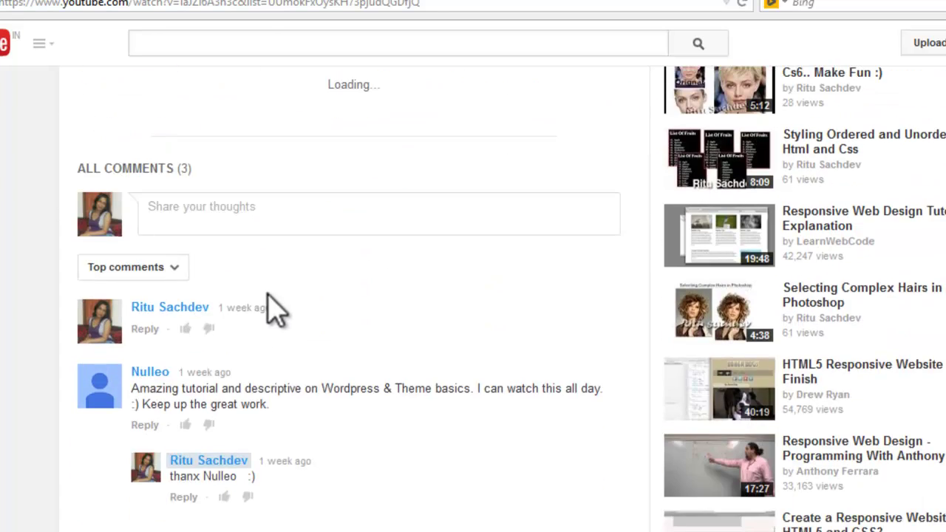
scroll(275, 311, "up", 3)
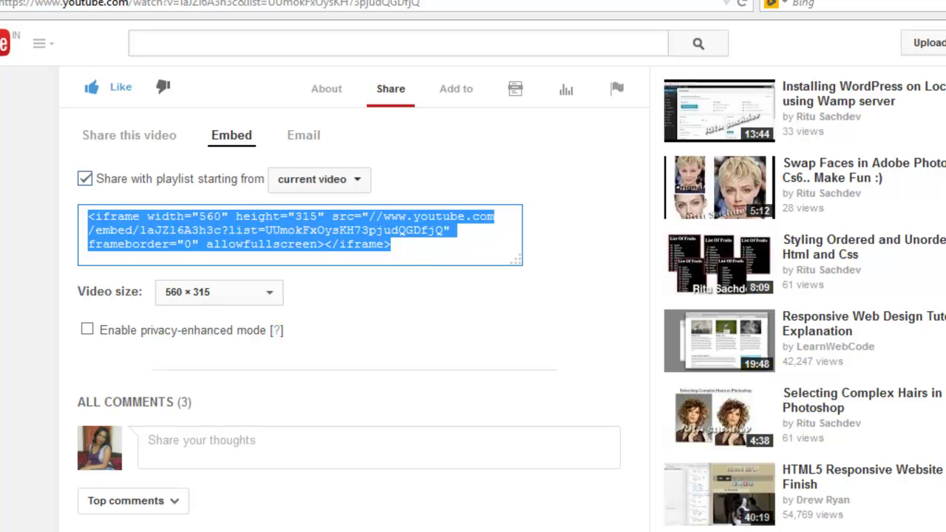
scroll(355, 296, "up", 6)
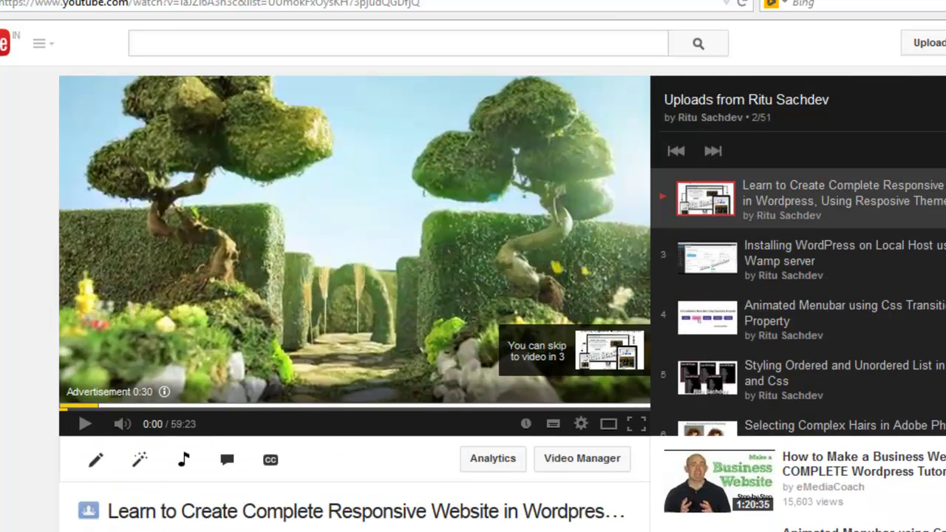
Step: Paste the YouTube iframe embed code into the Visual Editor widget's HTML view
mouse_move(131, 521)
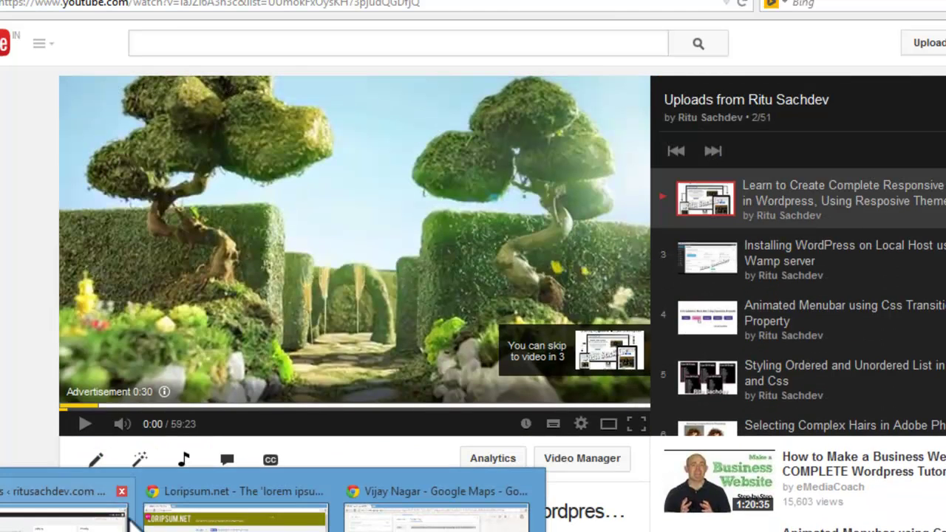
mouse_move(53, 497)
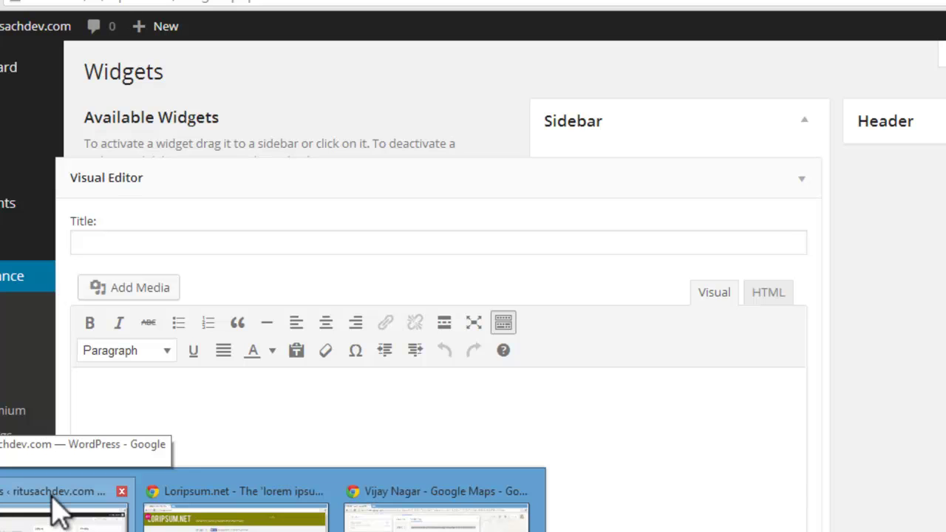
left_click(57, 510)
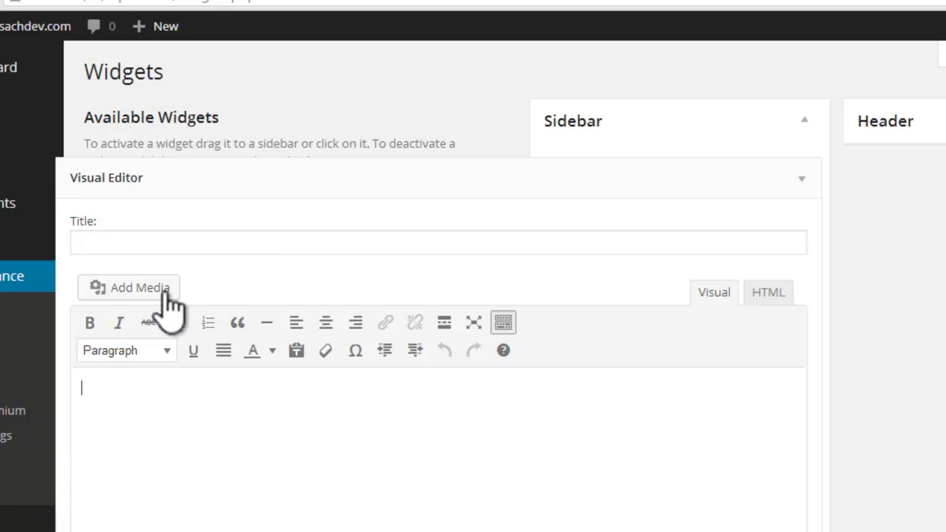
left_click(184, 399)
left_click(769, 296)
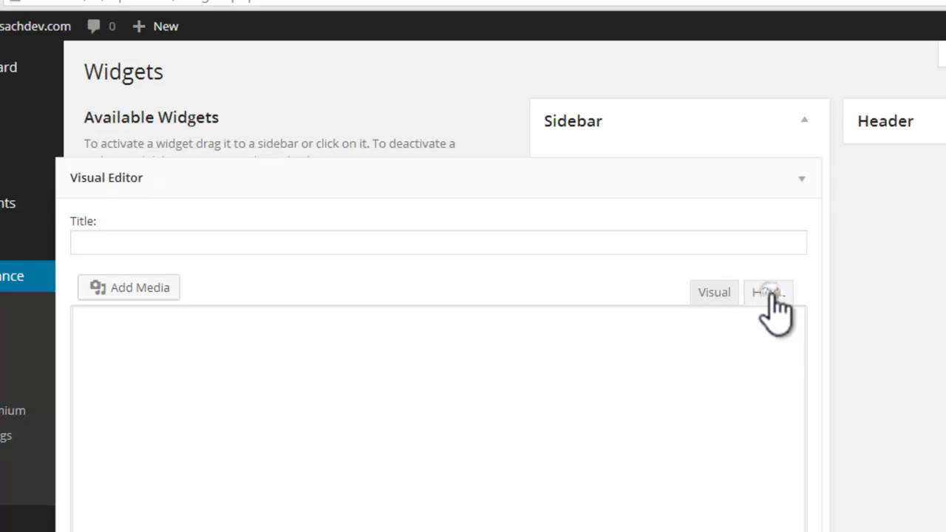
left_click(374, 357)
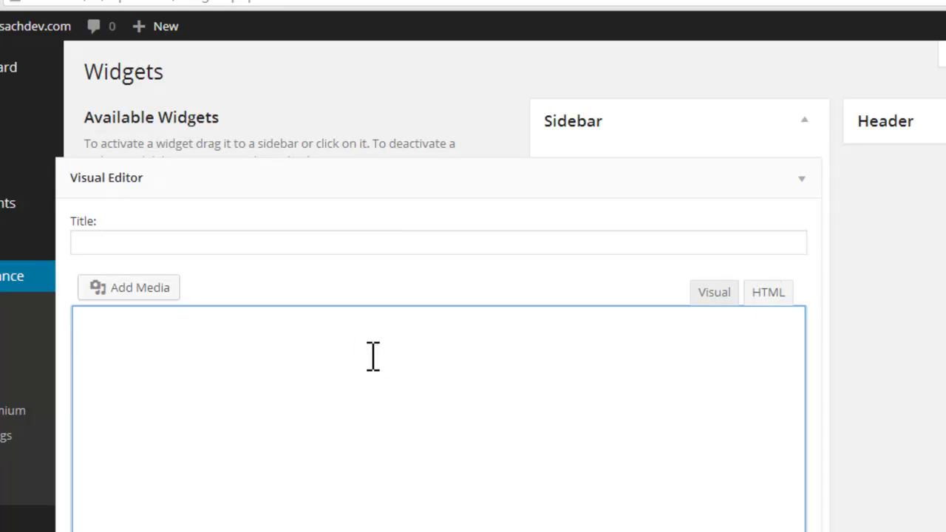
type("<iframe width=\"560\" height=\"315\" src=\"//www.youtube.com/embed/laJZl6A3h3c?list=UUmokFxOysKH73pjudQGDfjQ\" frameborder=\"0\" allowfullscreen></iframe>")
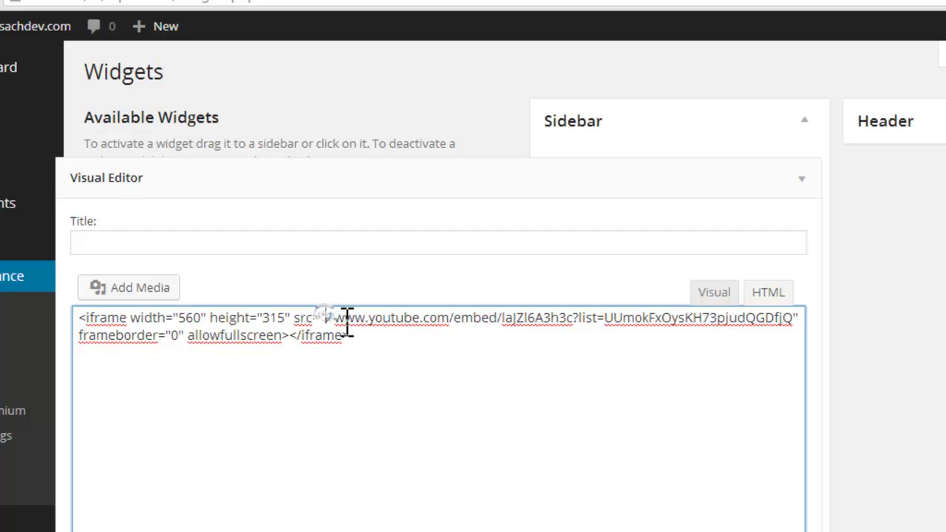
type("http:")
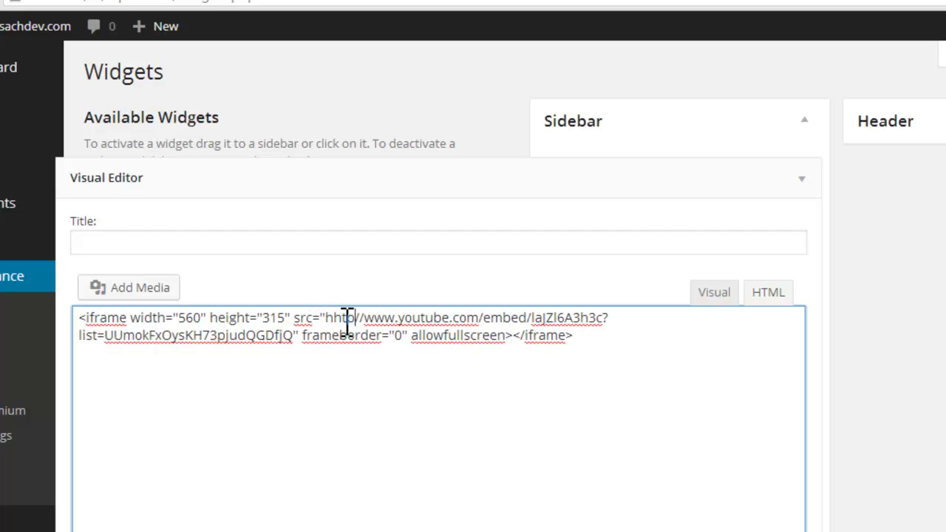
type(":")
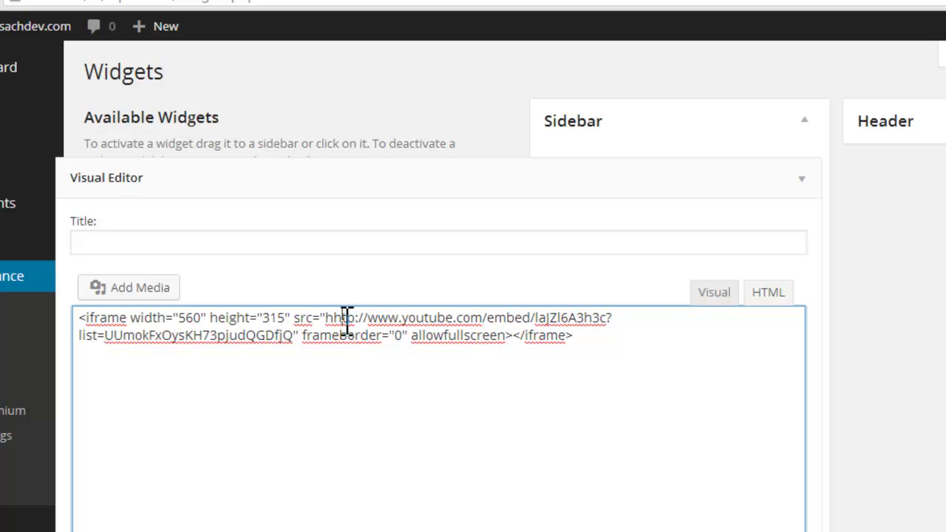
key("BackSpace")
type(":")
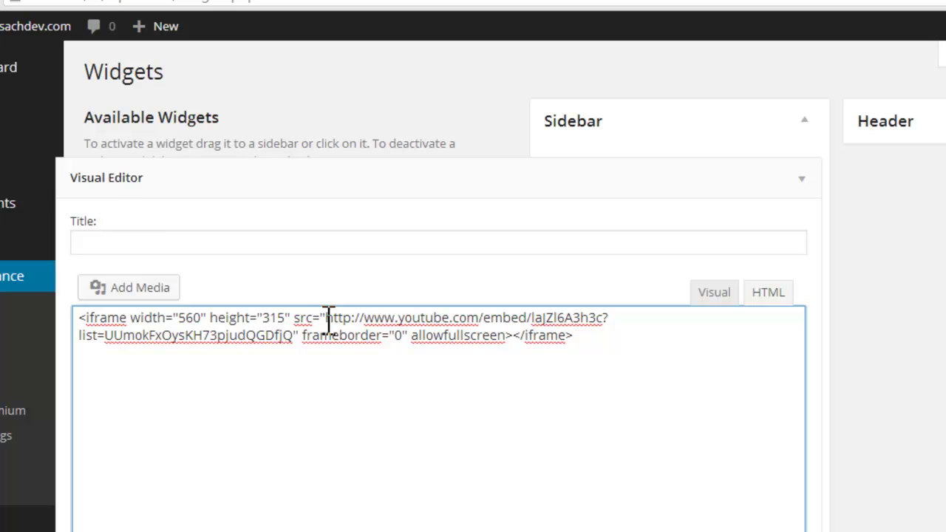
left_click_drag(327, 318, 365, 318)
left_click(581, 335)
Step: Pick Custom size in YouTube's Video size list and return to the WordPress widgets window
double_click(183, 318)
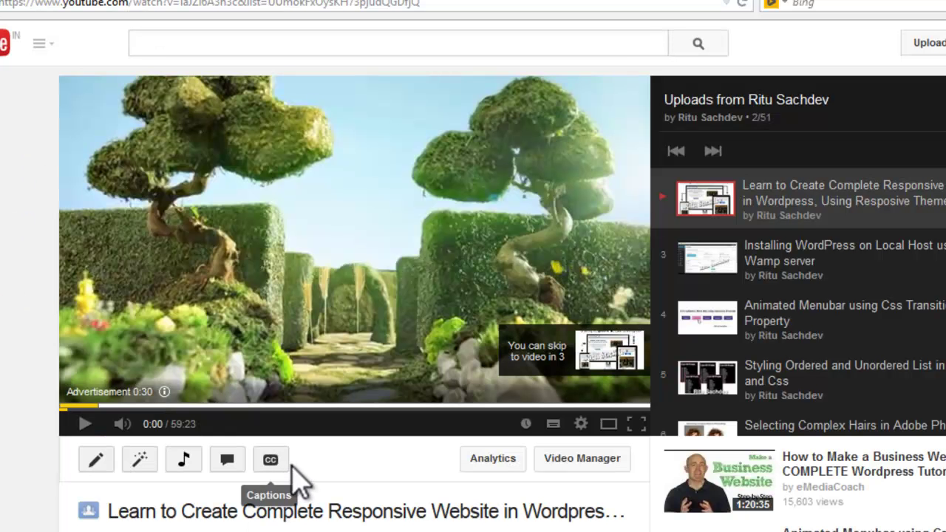
scroll(296, 482, "down", 5)
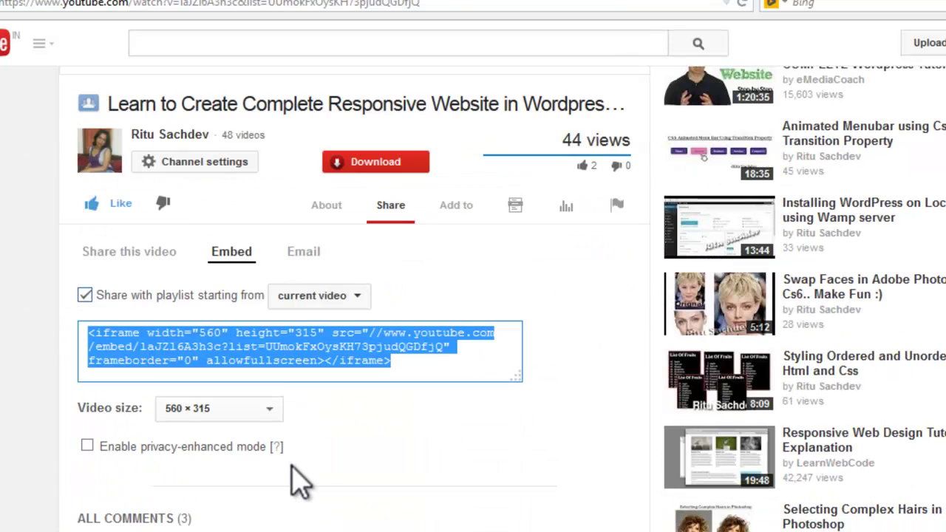
left_click(296, 337)
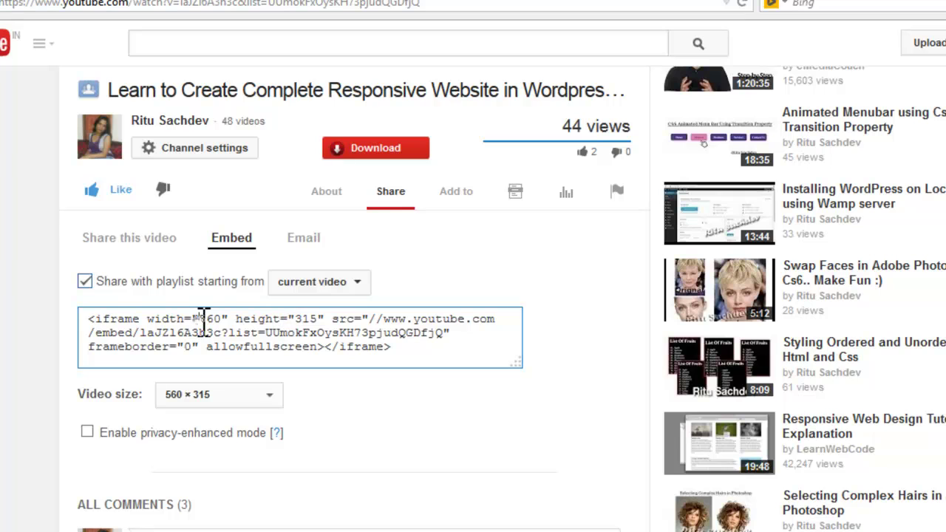
double_click(205, 319)
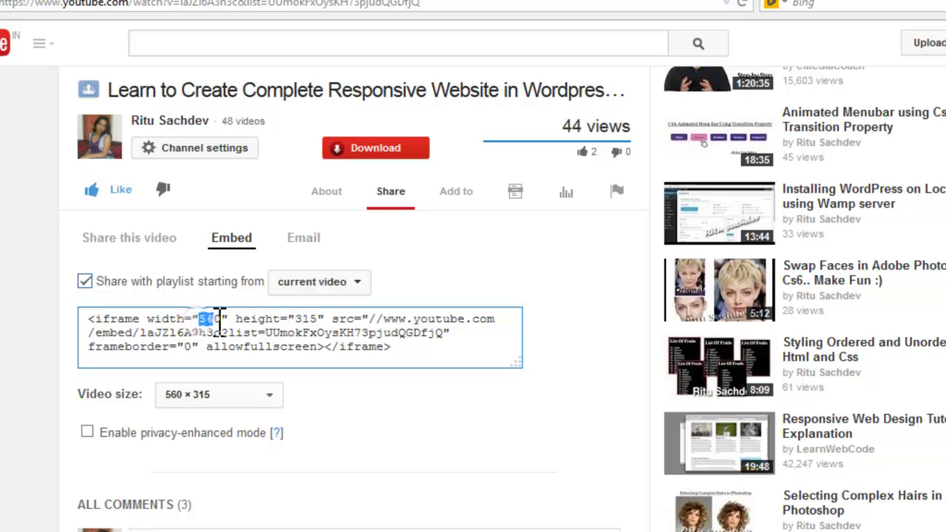
left_click(271, 403)
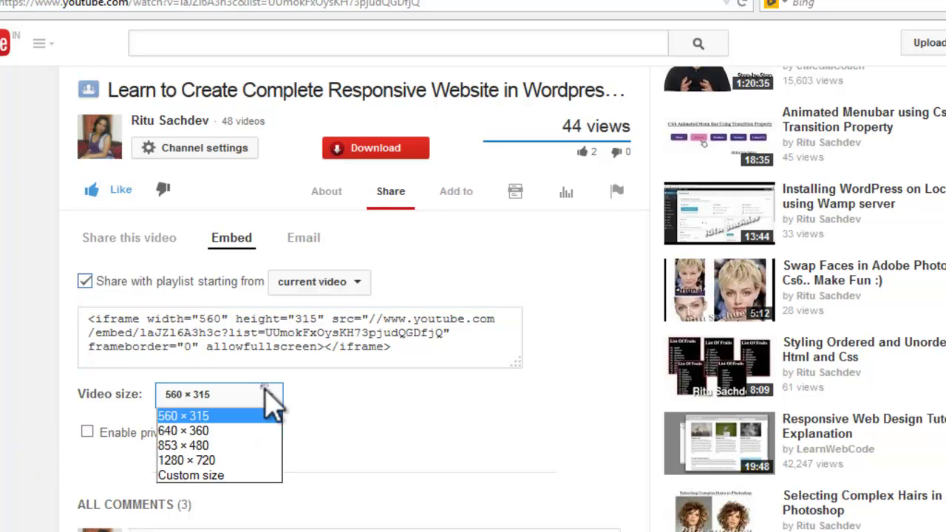
left_click(193, 475)
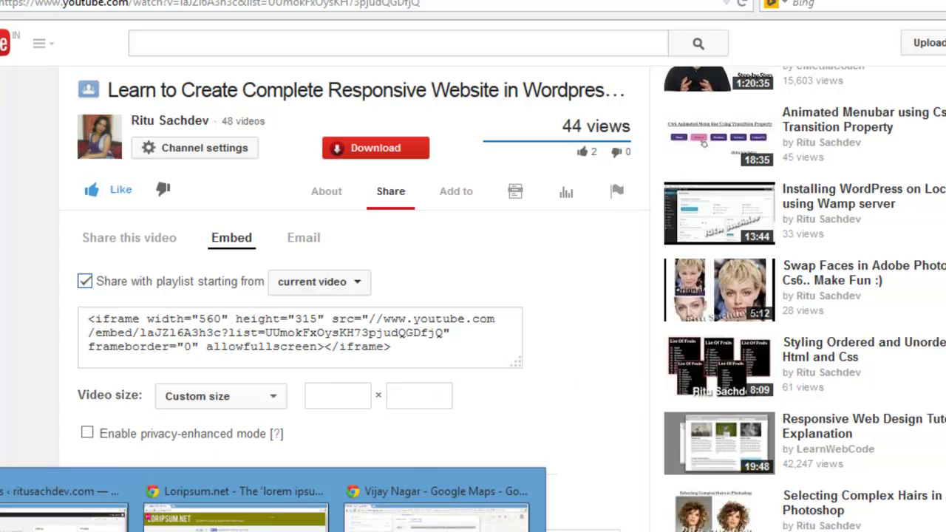
left_click(244, 497)
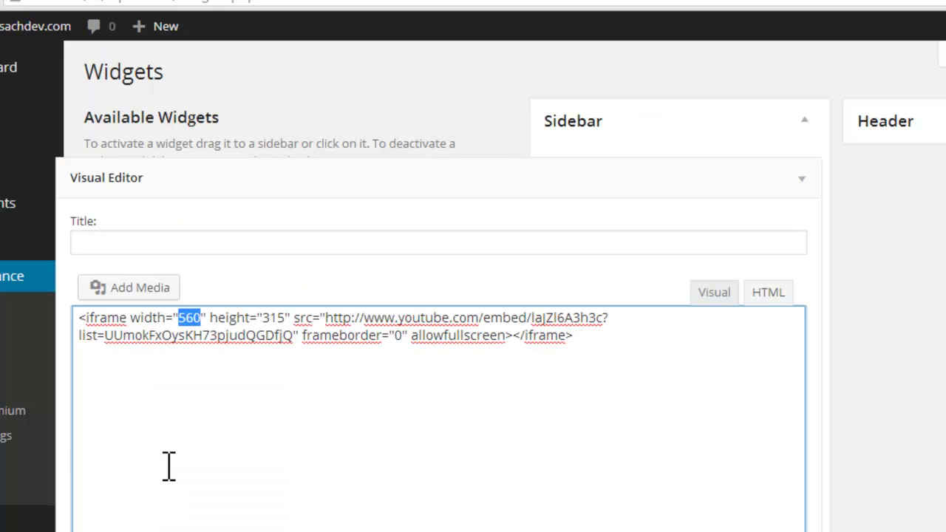
Step: Change the iframe width from 560 to 350 and height from 315 to 250
left_click(184, 314)
left_click_drag(181, 316, 205, 317)
type("350")
left_click_drag(264, 318, 289, 316)
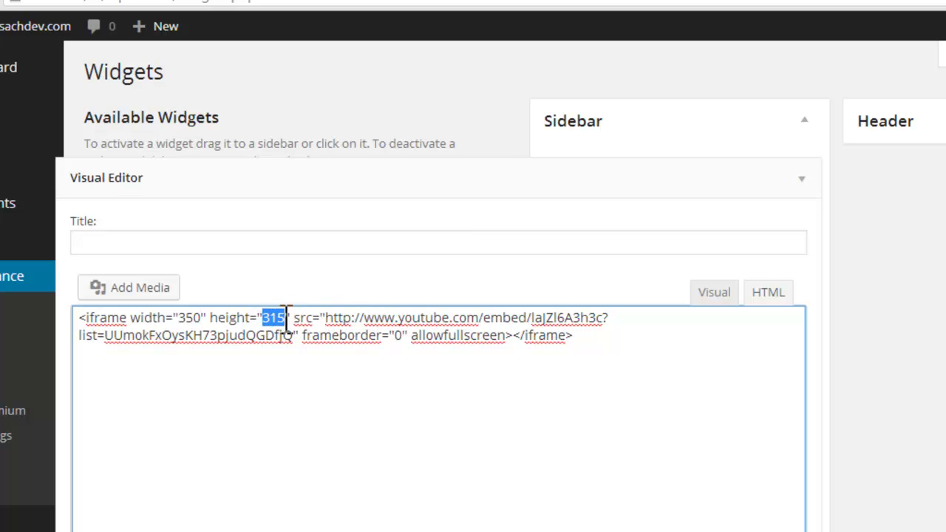
type("250")
Step: Title the widget 'Find us on YouTube' and save it
left_click(367, 236)
type("Find us on YouTube")
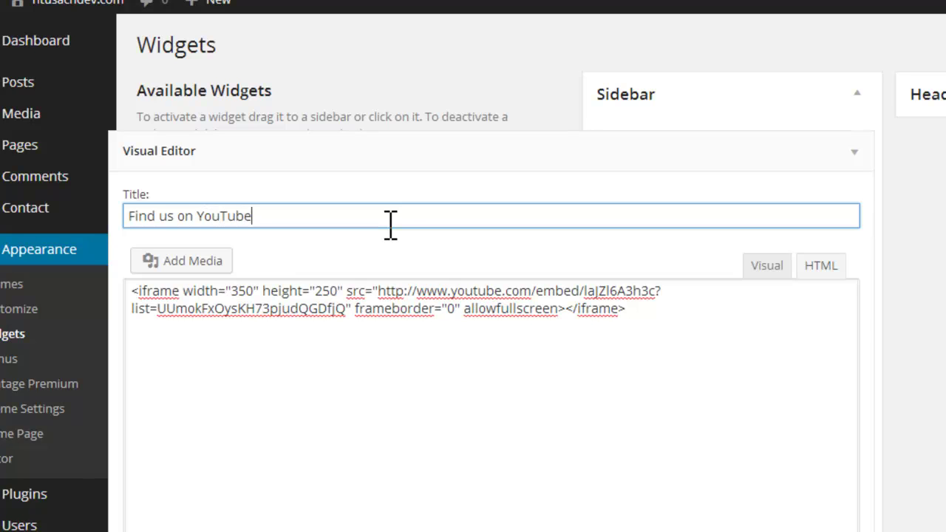
scroll(809, 367, "down", 4)
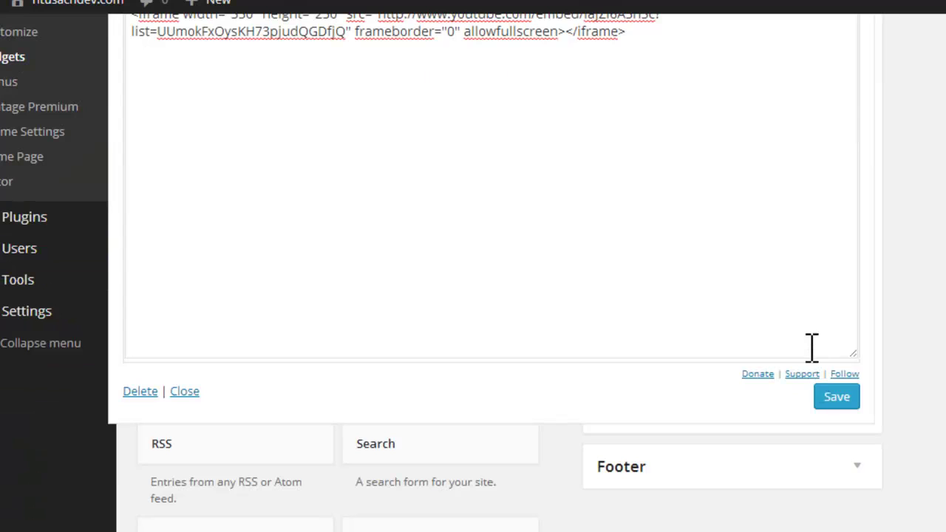
left_click(836, 399)
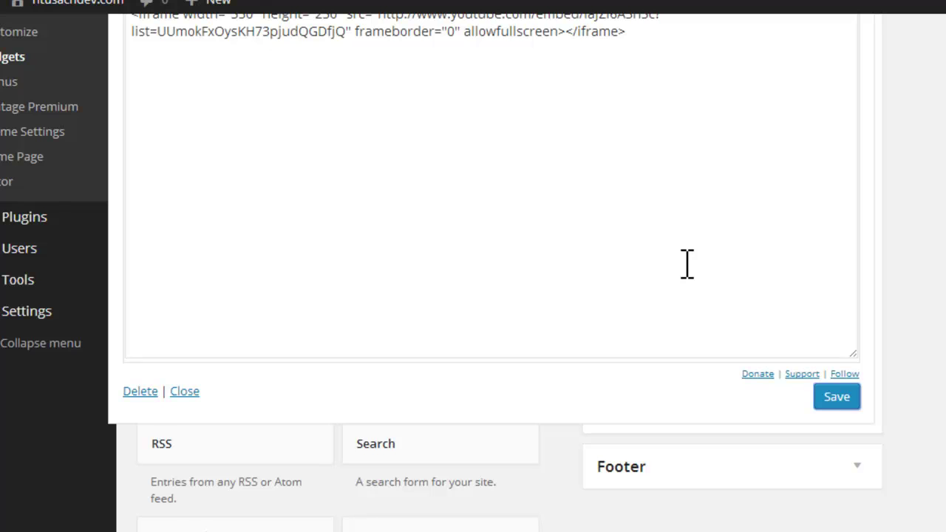
scroll(687, 264, "up", 4)
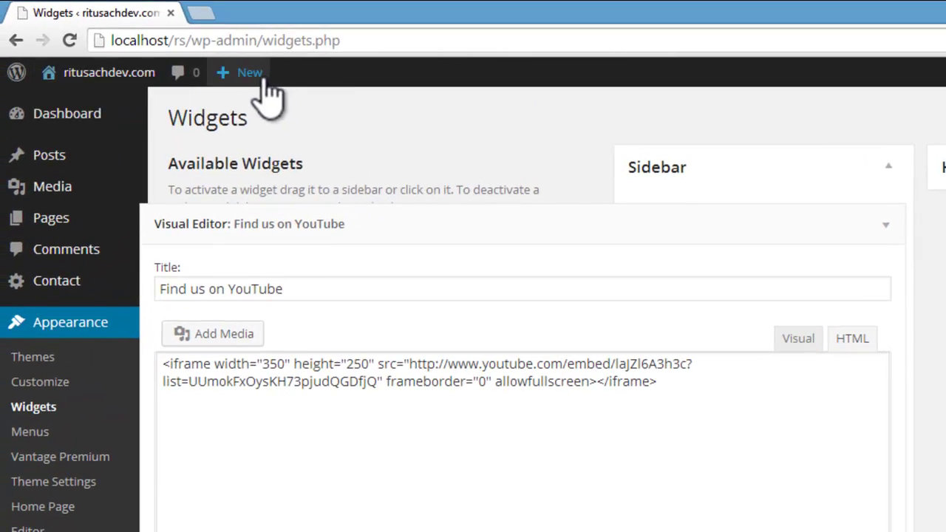
Step: Open the site's front page and scroll down to the sidebar YouTube video
mouse_move(76, 22)
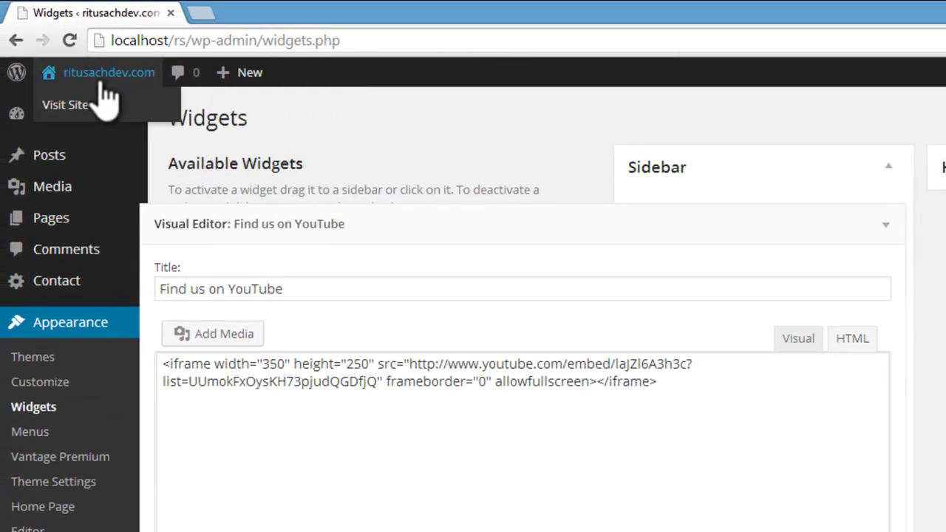
left_click(74, 104)
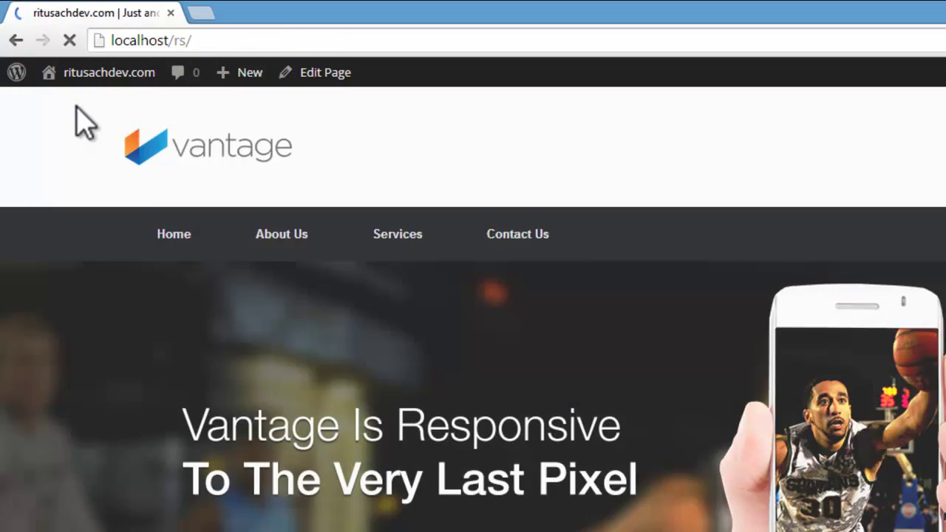
scroll(319, 330, "down", 5)
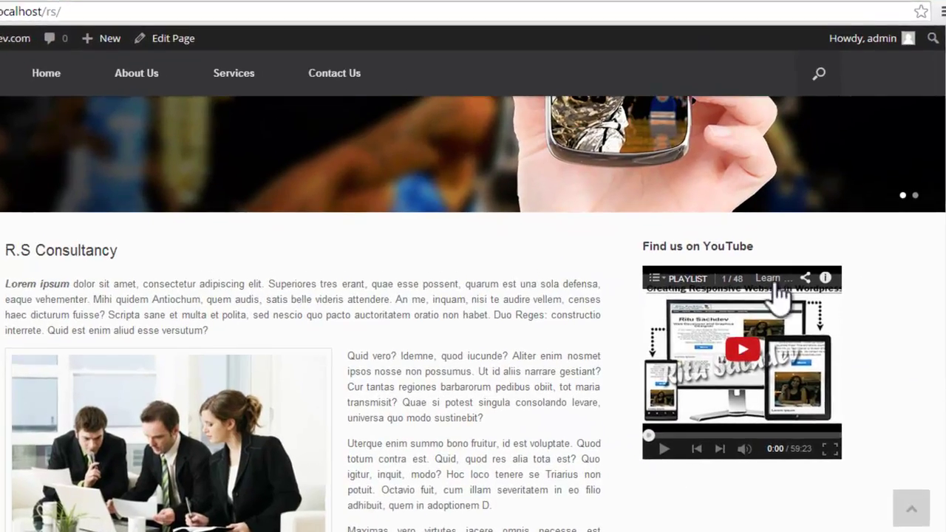
scroll(880, 348, "down", 3)
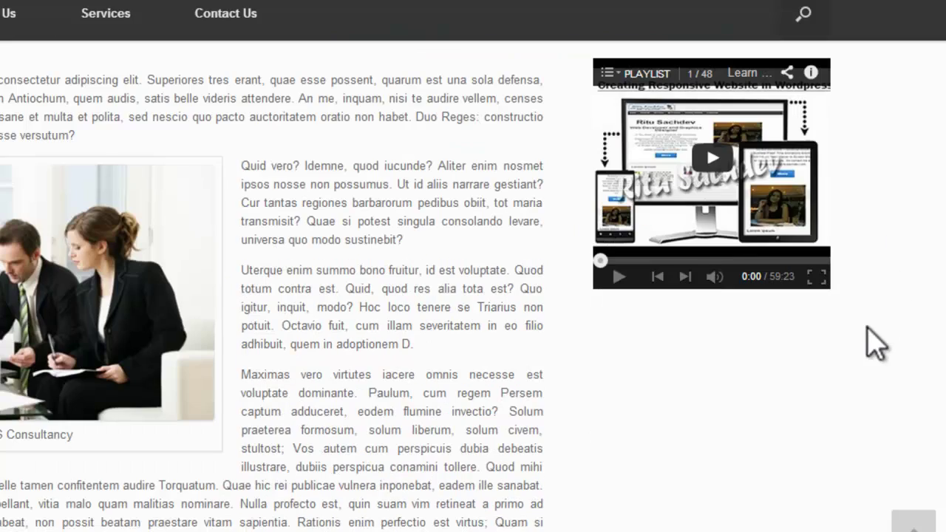
Step: Play, then pause the sidebar video and scroll back to the top of the page
left_click(712, 169)
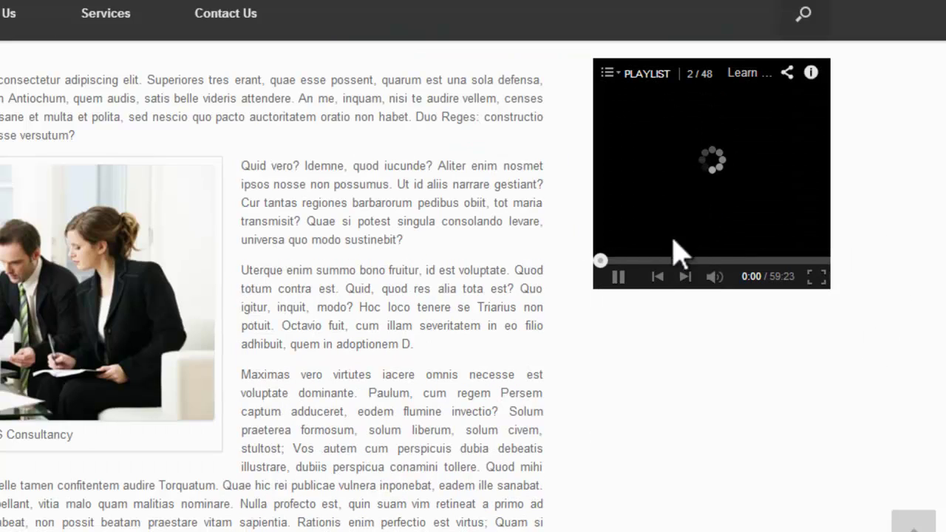
left_click(618, 277)
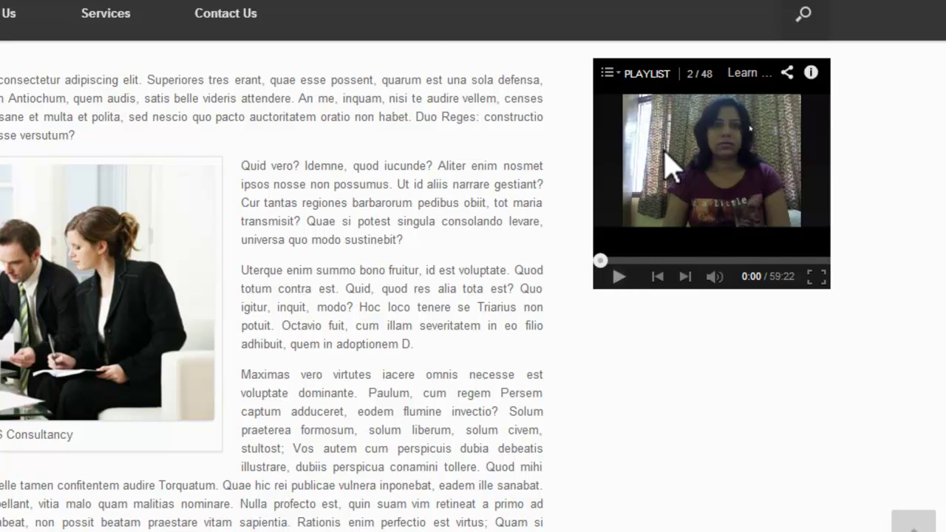
scroll(673, 165, "up", 3)
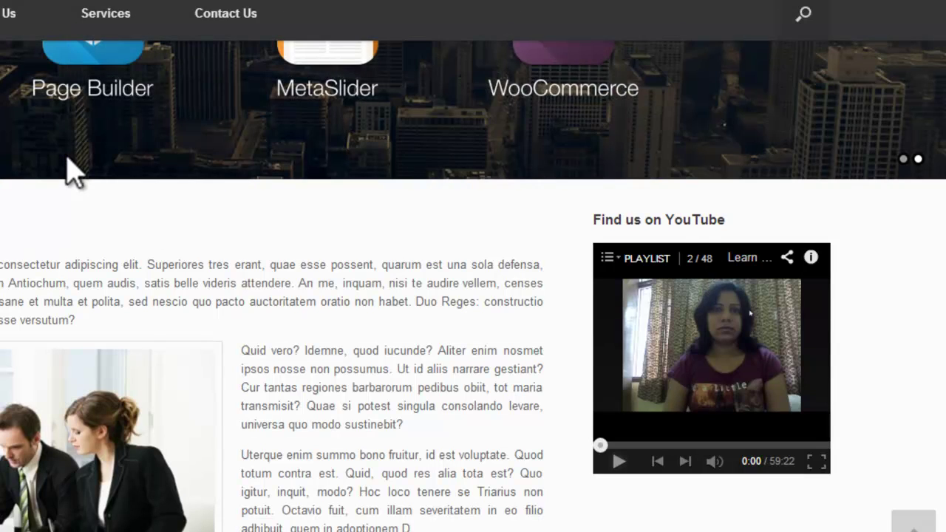
scroll(74, 171, "up", 5)
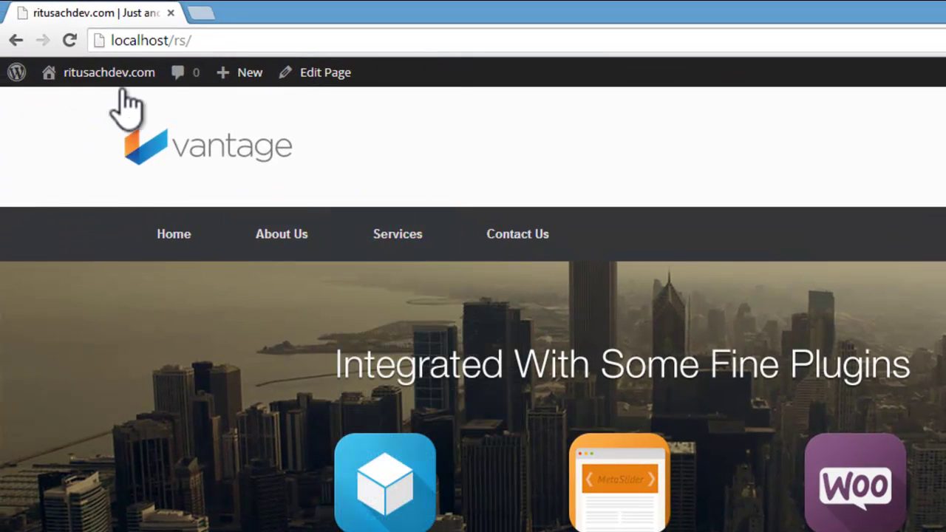
mouse_move(124, 87)
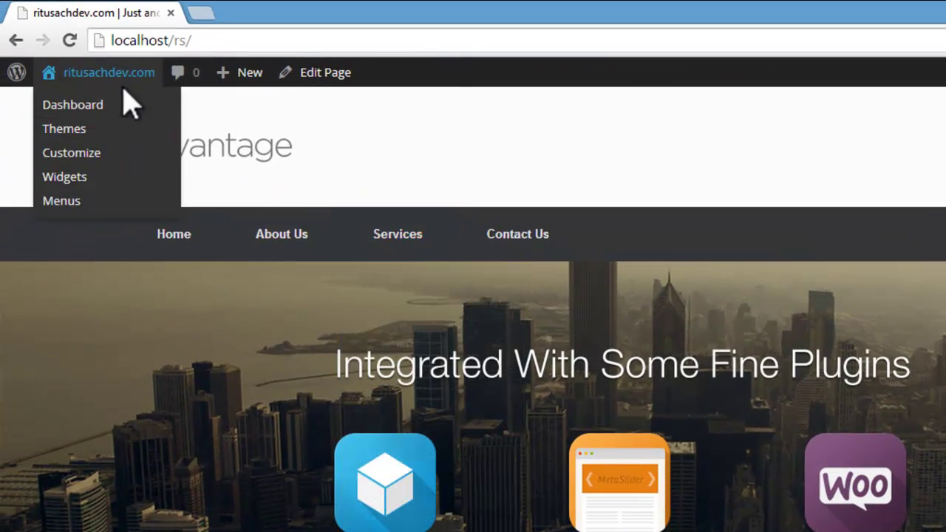
Step: Go to Widgets, then Google 'facebook like box' and open the 'Like Box - Facebook Developers' result
left_click(59, 178)
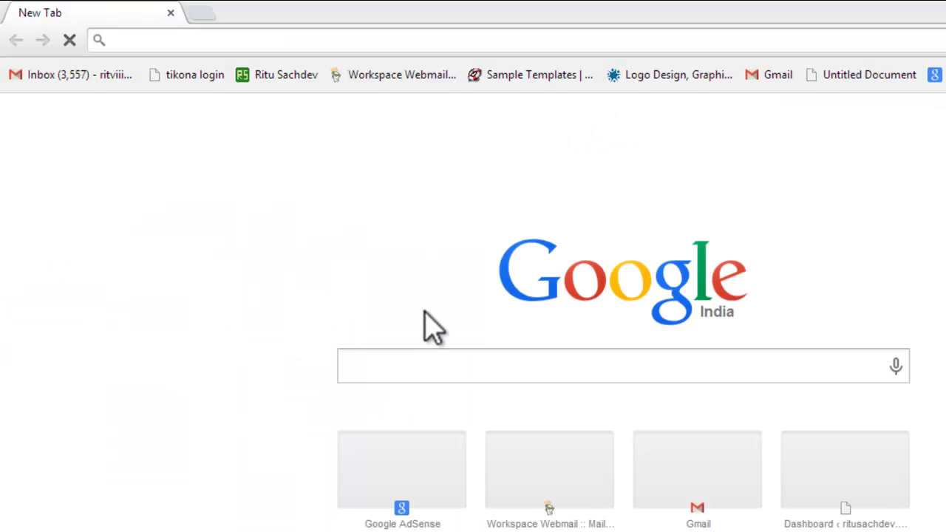
left_click(431, 364)
type("face")
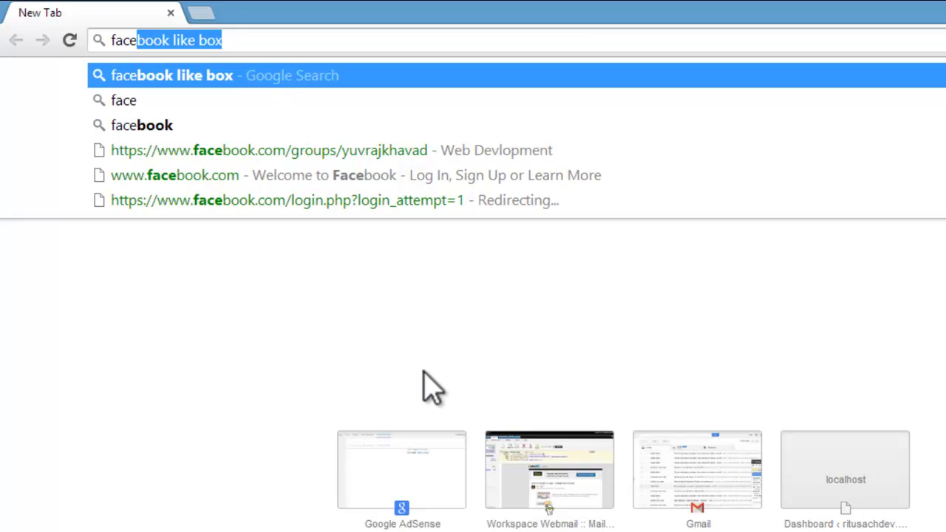
left_click(409, 77)
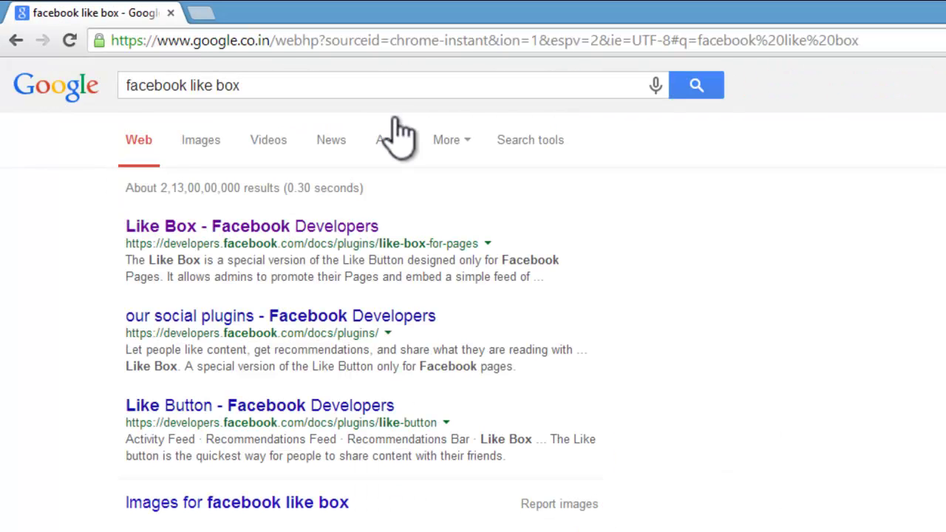
left_click(277, 235)
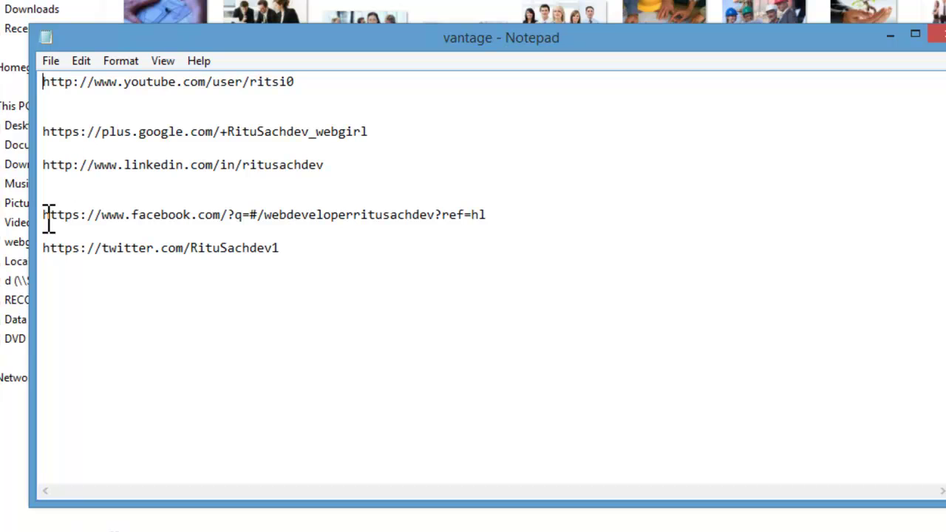
Step: Paste the designer's Facebook page address into the Like Box's Facebook Page URL field
left_click_drag(46, 215, 561, 215)
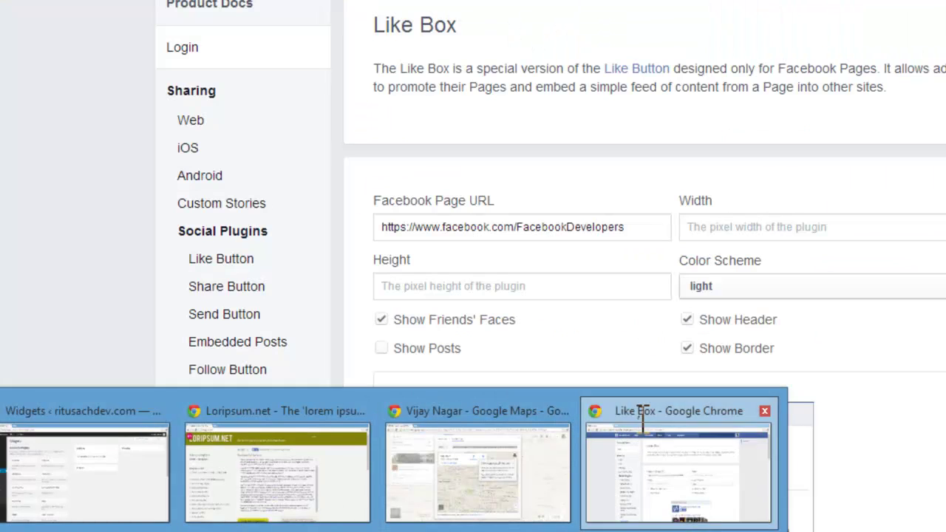
left_click(617, 418)
left_click_drag(640, 229, 359, 239)
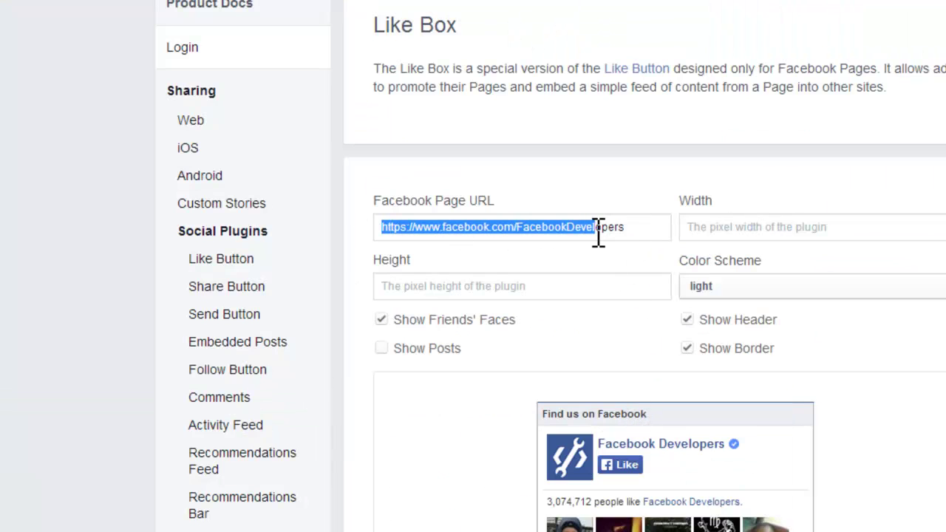
left_click(613, 230)
left_click_drag(621, 229, 323, 247)
key("ctrl+v")
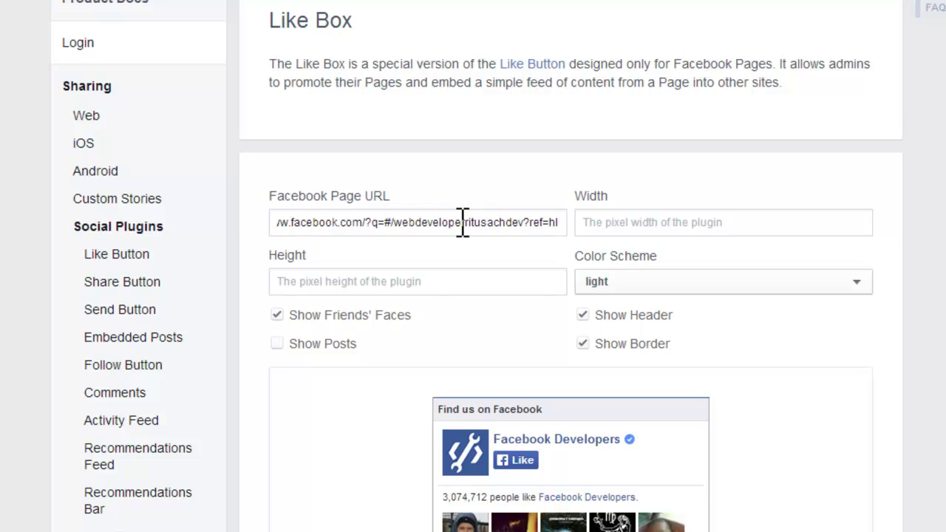
Step: Set the Like Box to width 350 and height 300 and hide its header
left_click(616, 220)
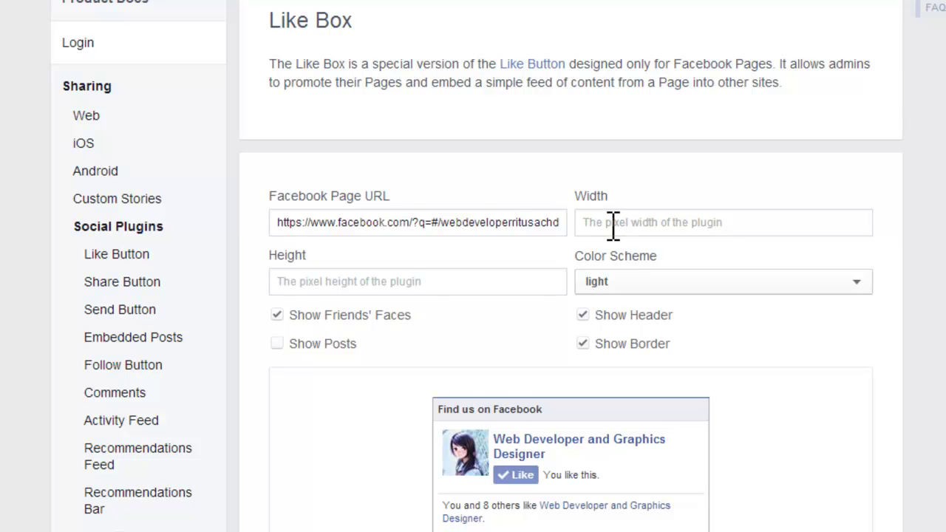
type("350")
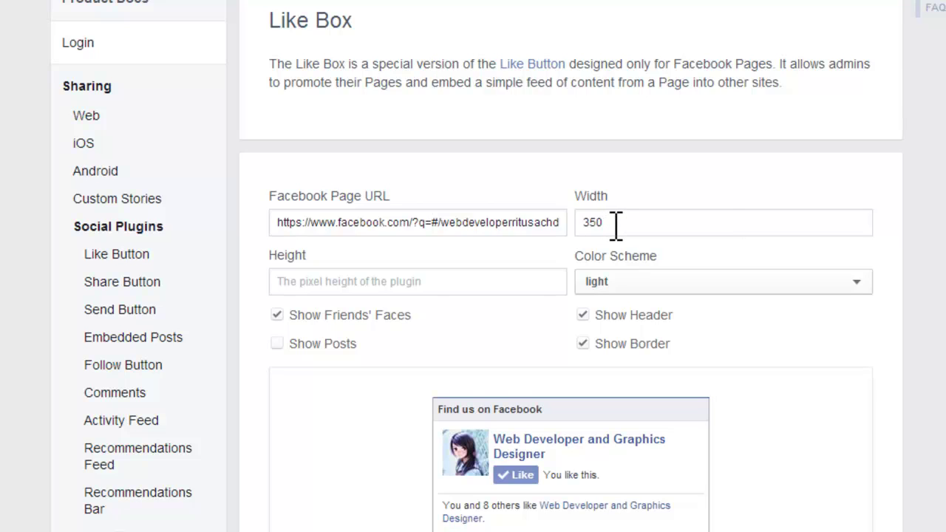
left_click(518, 283)
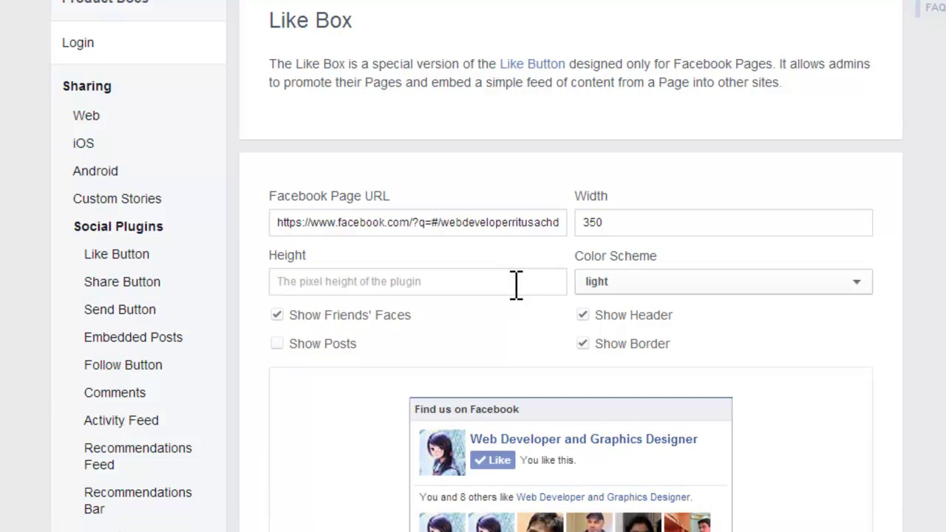
type("300")
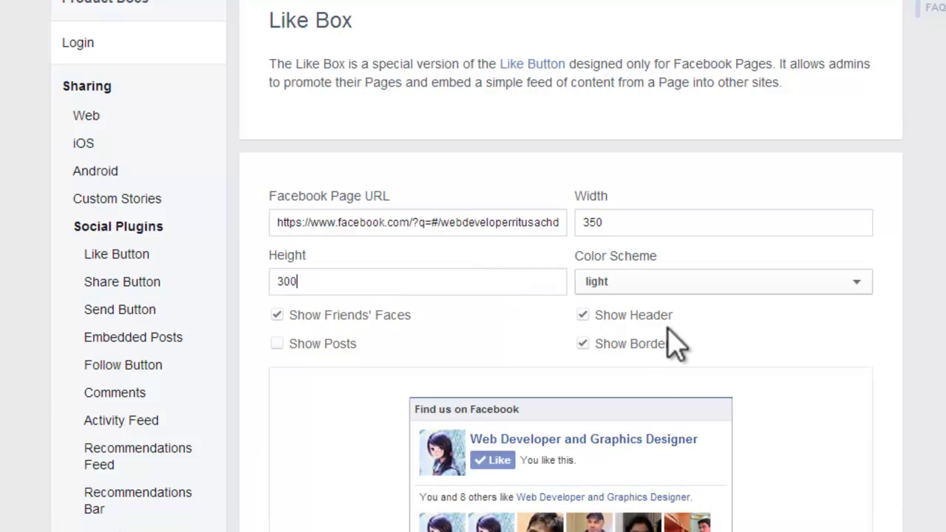
left_click(583, 315)
left_click(583, 344)
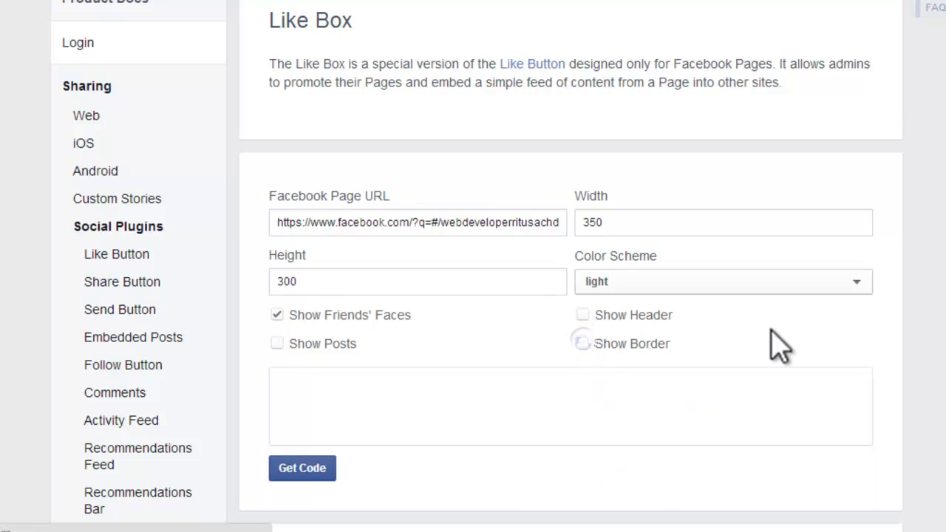
Step: Keep the border on and turn on Show Posts for the Like Box
scroll(822, 351, "down", 3)
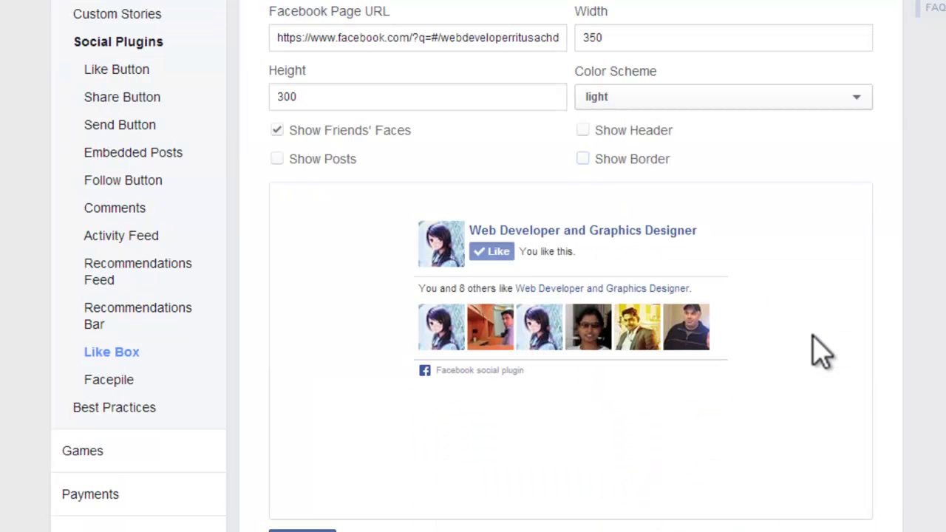
left_click(583, 159)
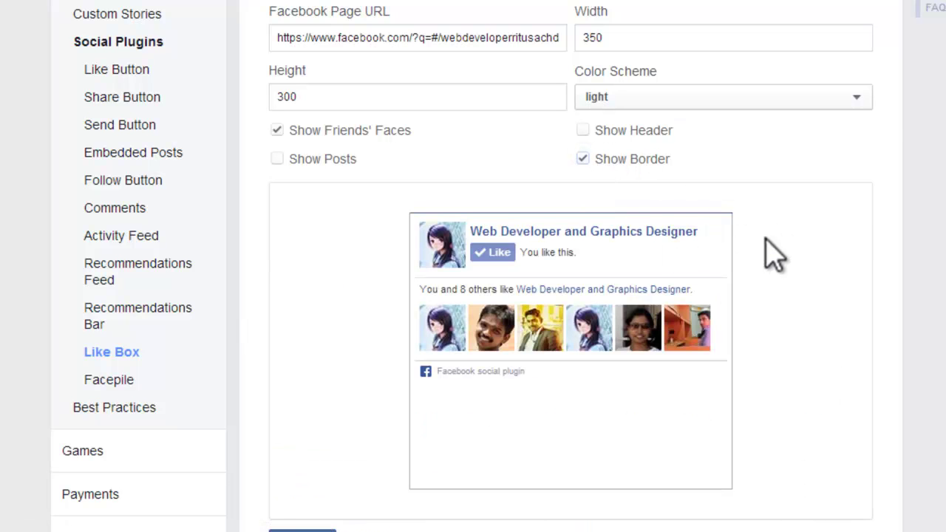
scroll(774, 255, "down", 3)
scroll(775, 255, "down", 3)
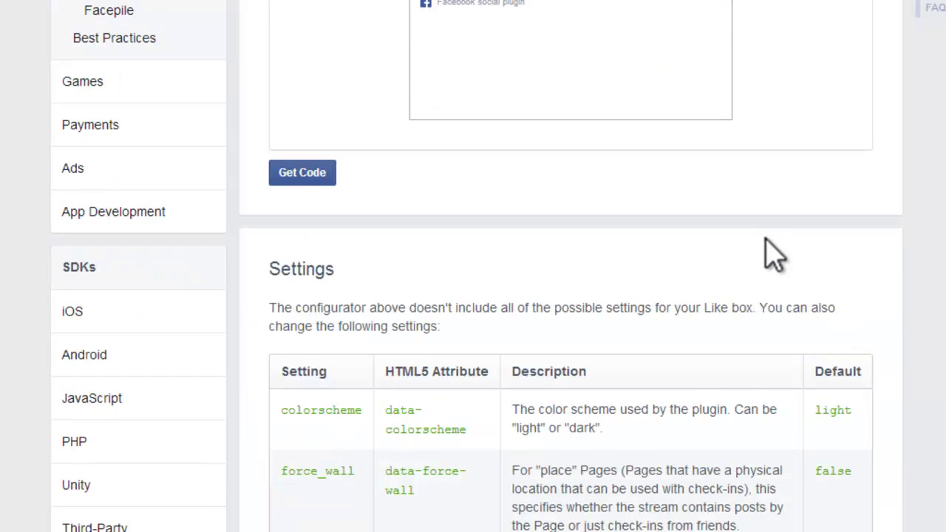
scroll(774, 255, "down", 4)
scroll(775, 255, "up", 10)
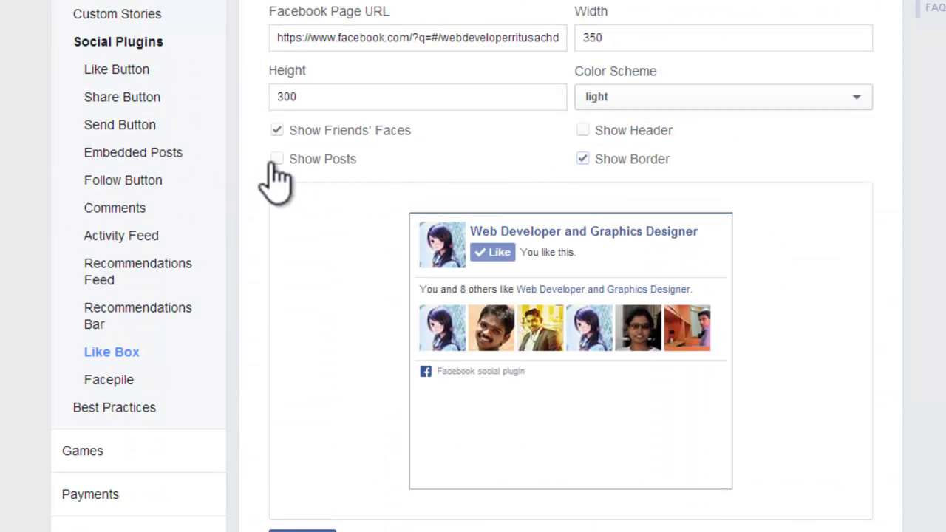
left_click(276, 161)
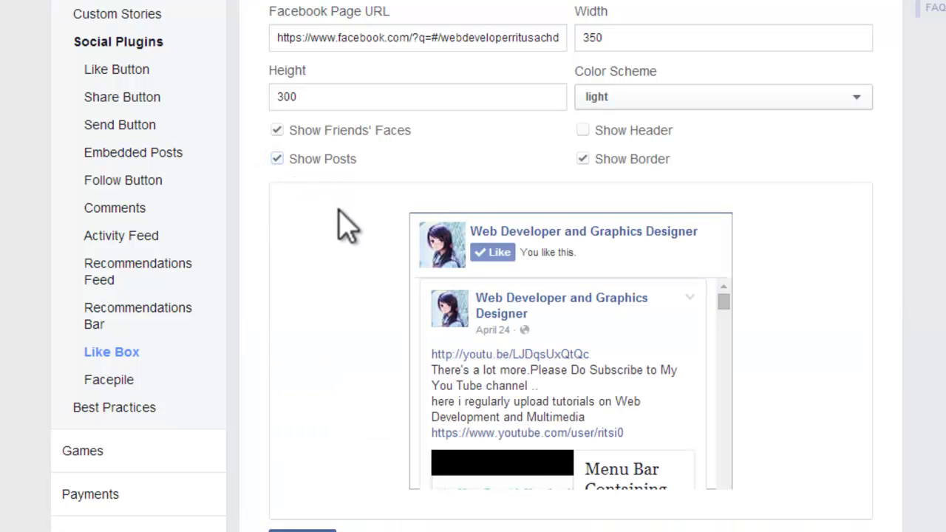
scroll(339, 213, "down", 3)
Step: Get the Like Box code in its IFRAME version and copy it
left_click(314, 362)
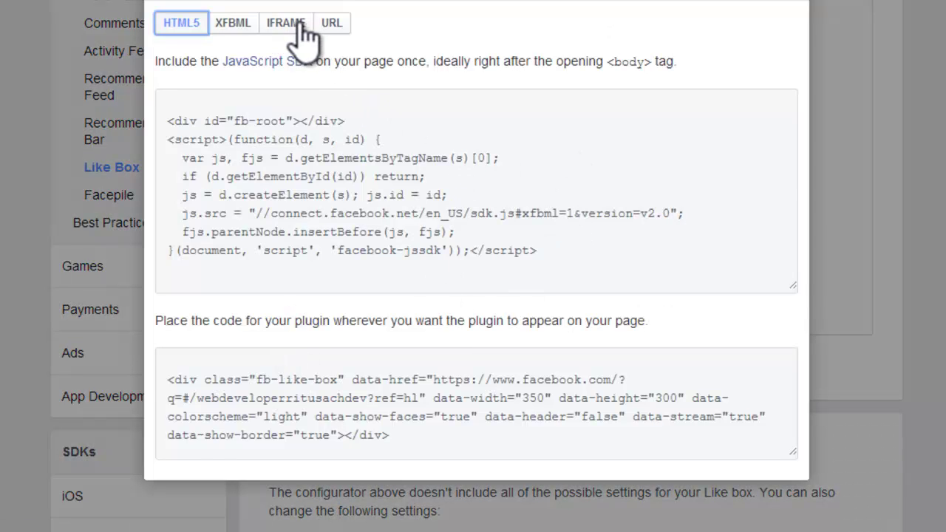
left_click(299, 22)
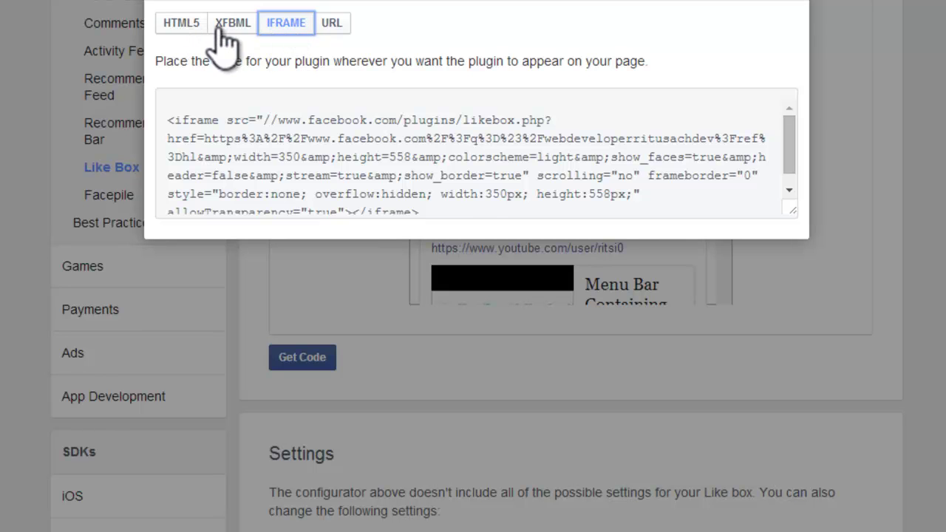
left_click(184, 23)
left_click(224, 23)
left_click(285, 26)
left_click_drag(170, 120, 466, 207)
right_click(362, 144)
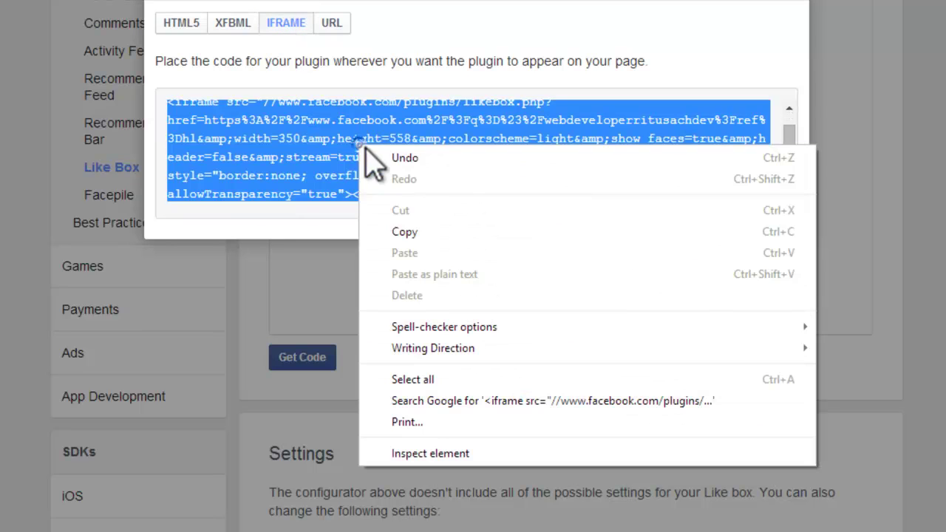
left_click(435, 233)
Step: Add a Visual Editor widget to the sidebar and paste the Facebook iframe code in HTML view
mouse_move(133, 524)
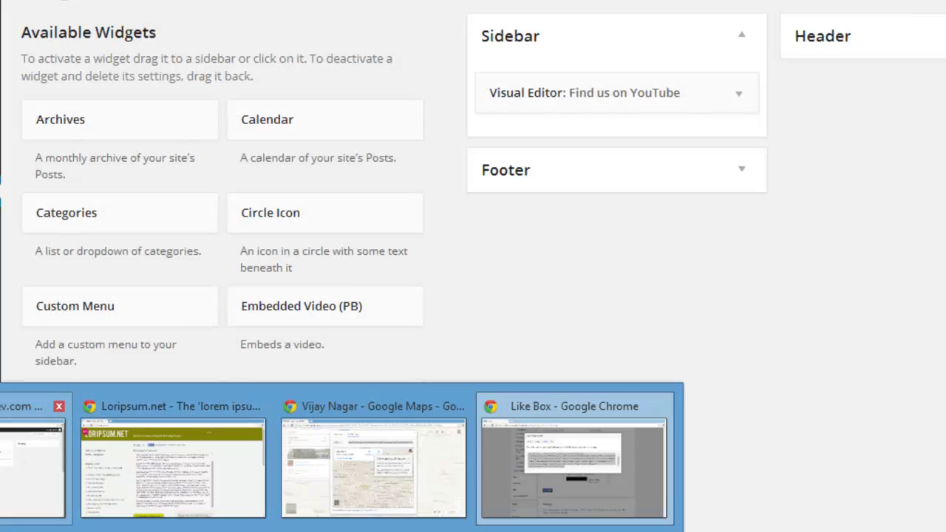
left_click(29, 466)
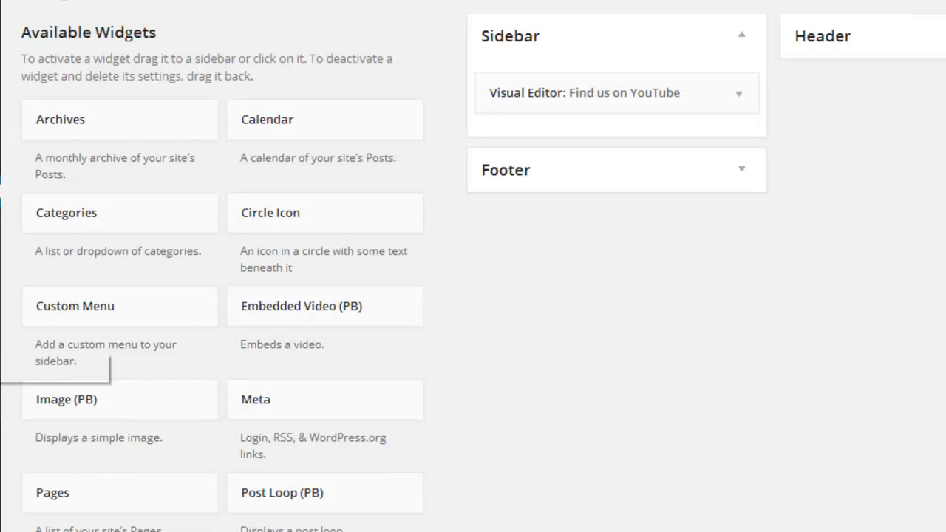
scroll(702, 440, "down", 3)
scroll(662, 414, "down", 2)
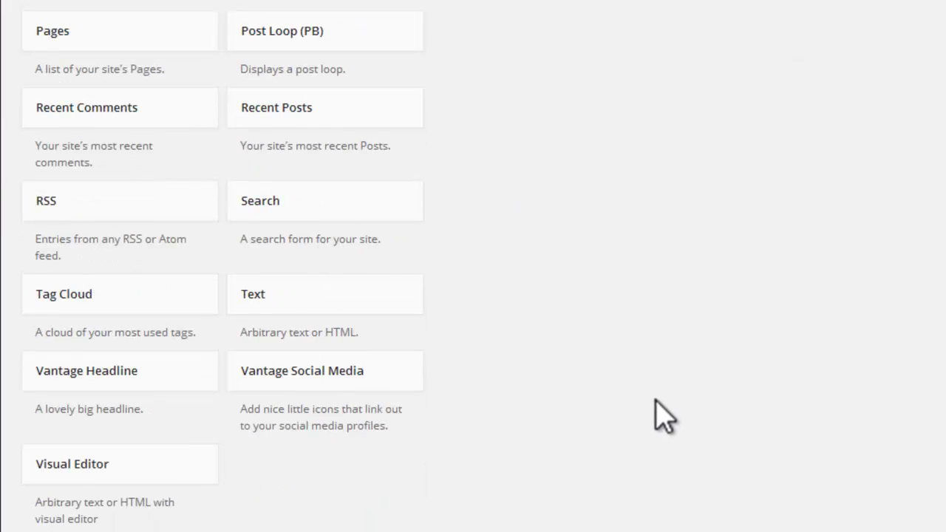
left_click_drag(133, 471, 590, 76)
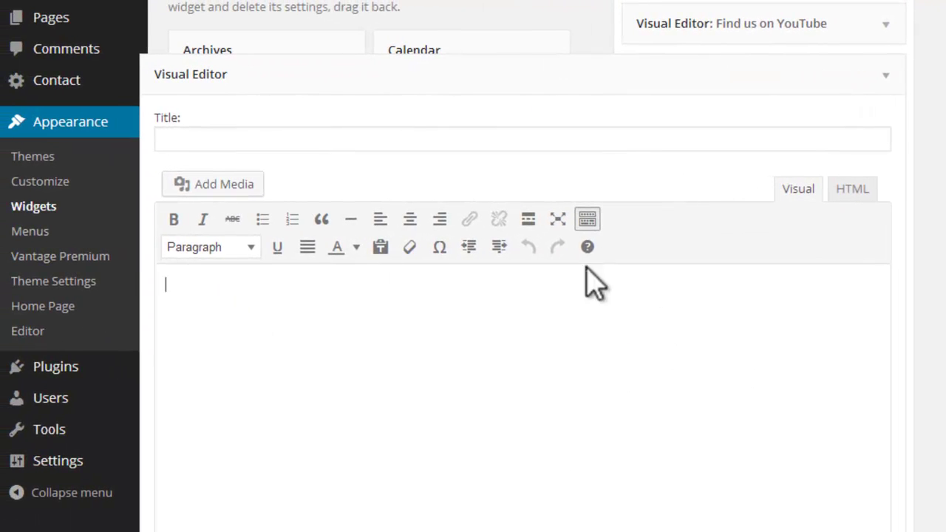
left_click(841, 194)
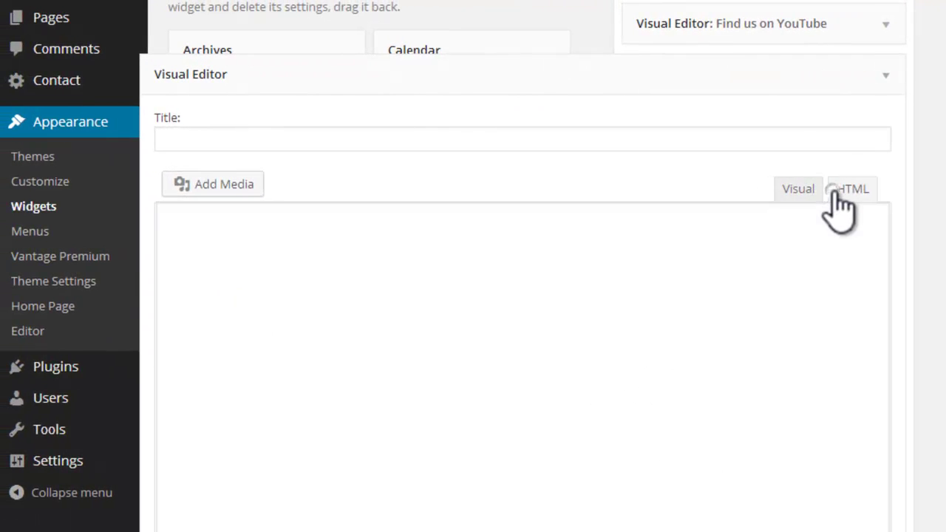
left_click(292, 274)
key("ctrl+v")
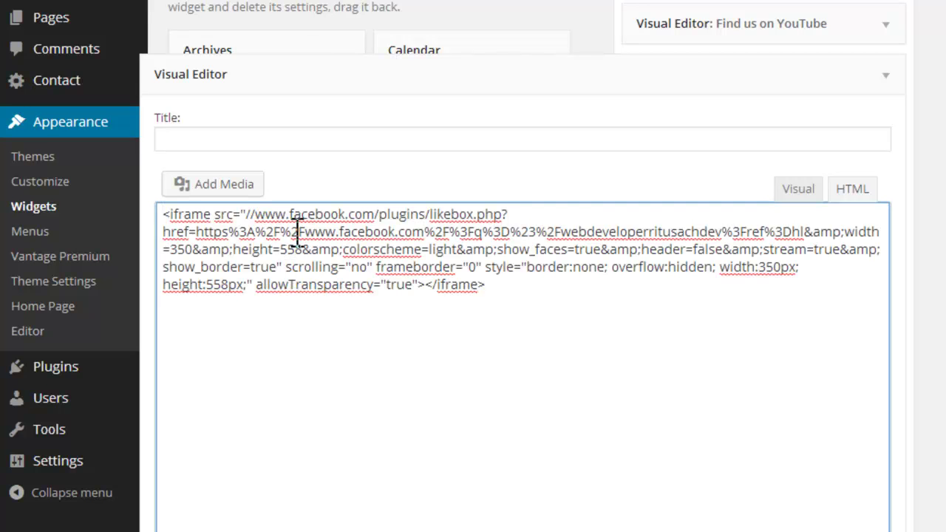
Step: Title the widget 'Connect With Us on Facebook', save it, and visit the live site
left_click(294, 142)
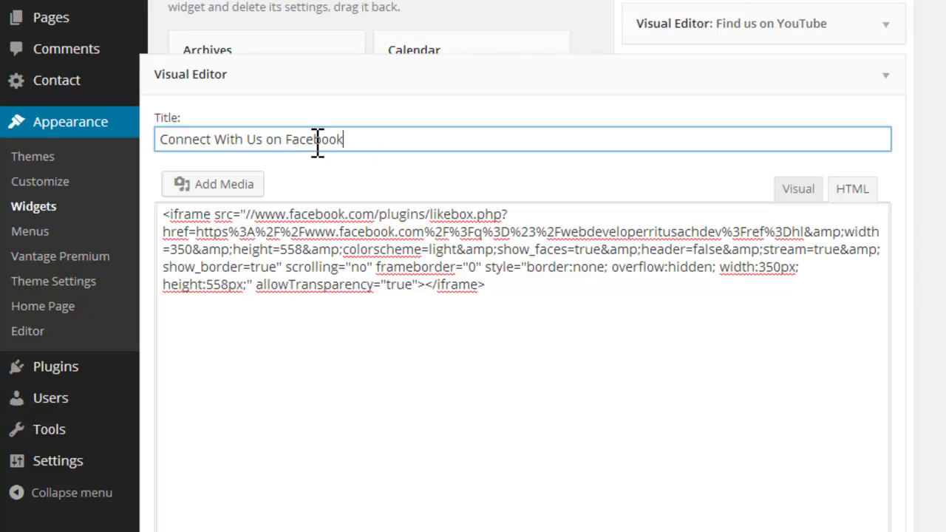
scroll(469, 209, "down", 6)
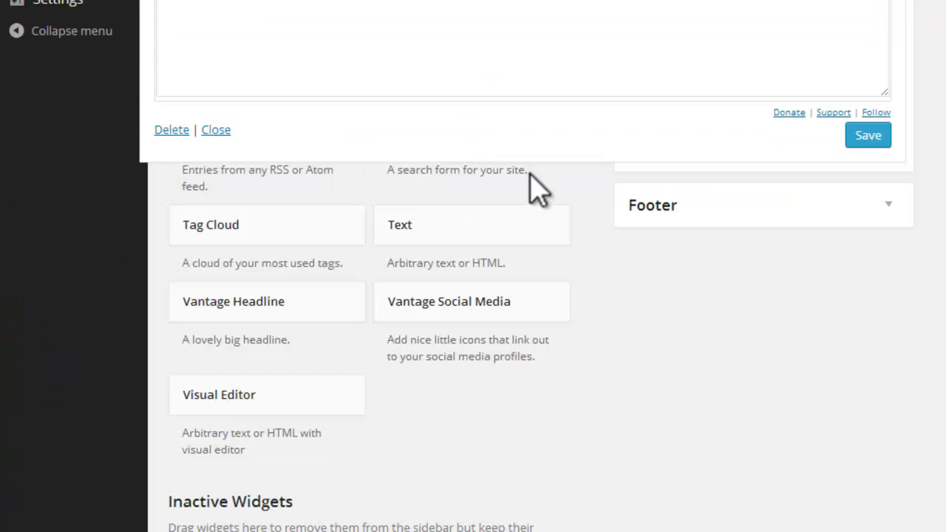
scroll(536, 185, "up", 4)
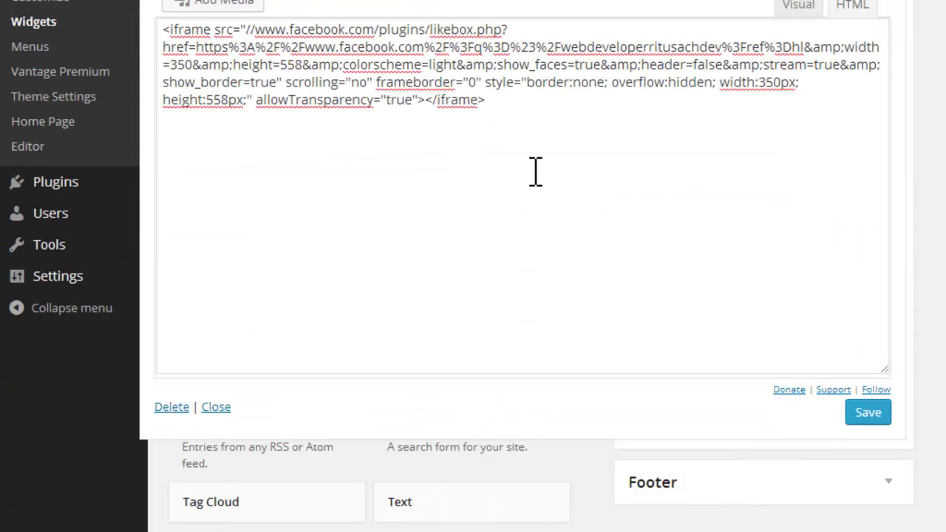
left_click(871, 419)
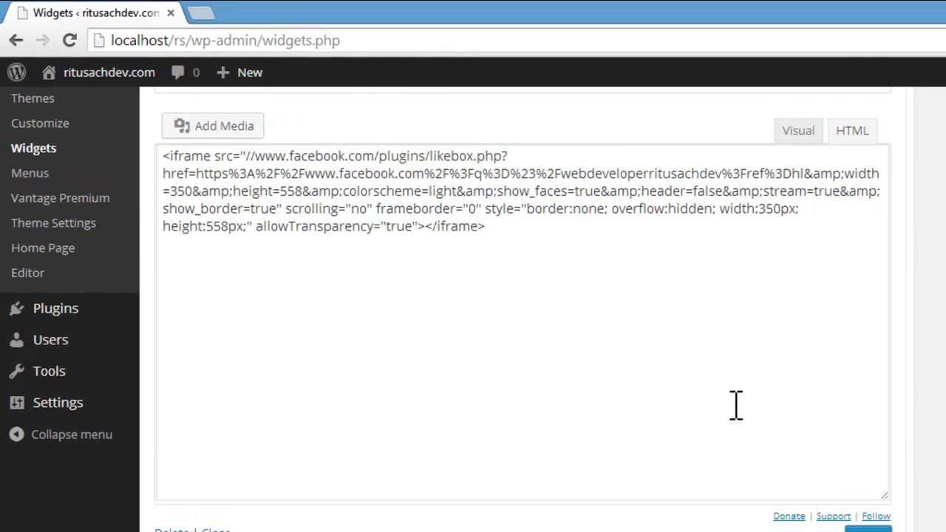
scroll(736, 405, "up", 4)
mouse_move(122, 78)
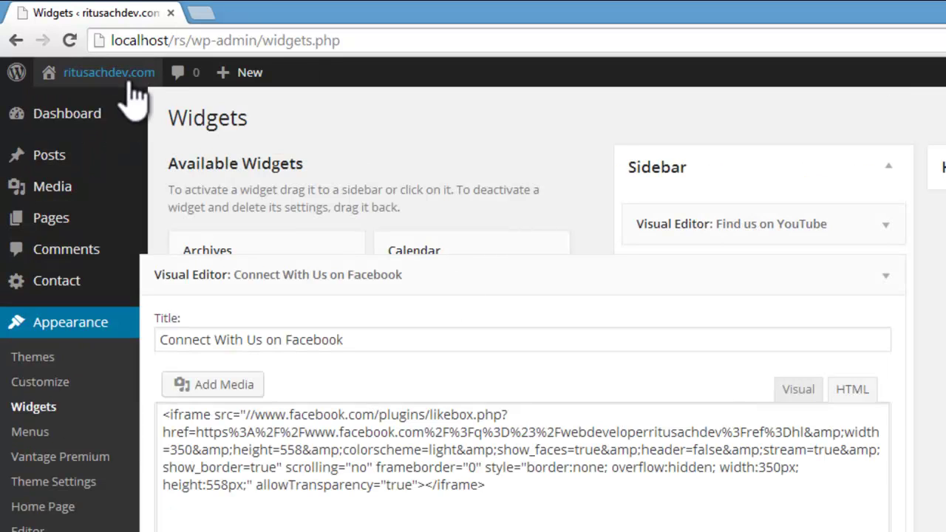
left_click(50, 108)
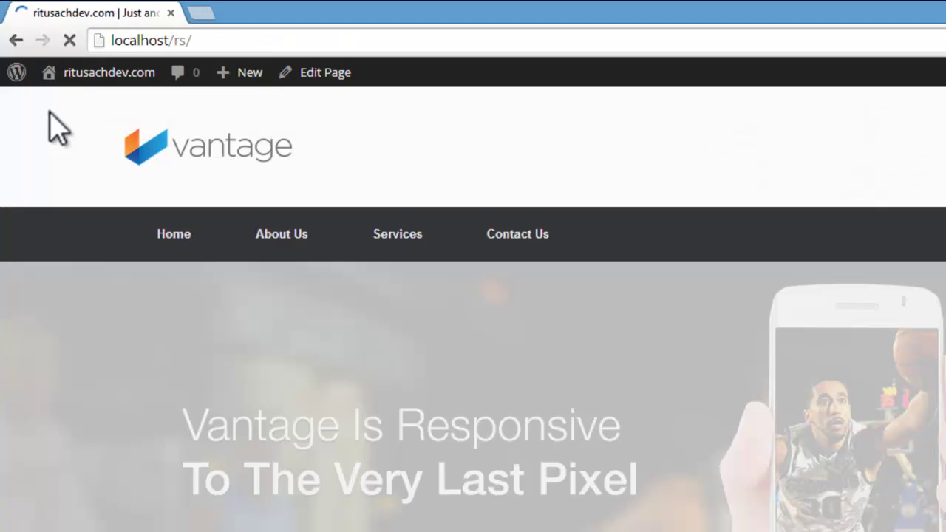
scroll(518, 285, "down", 8)
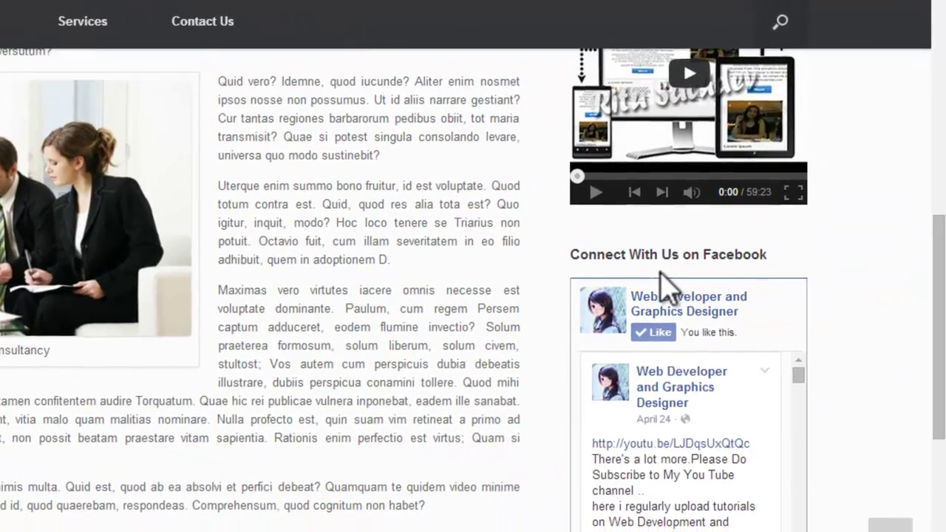
scroll(666, 249, "down", 6)
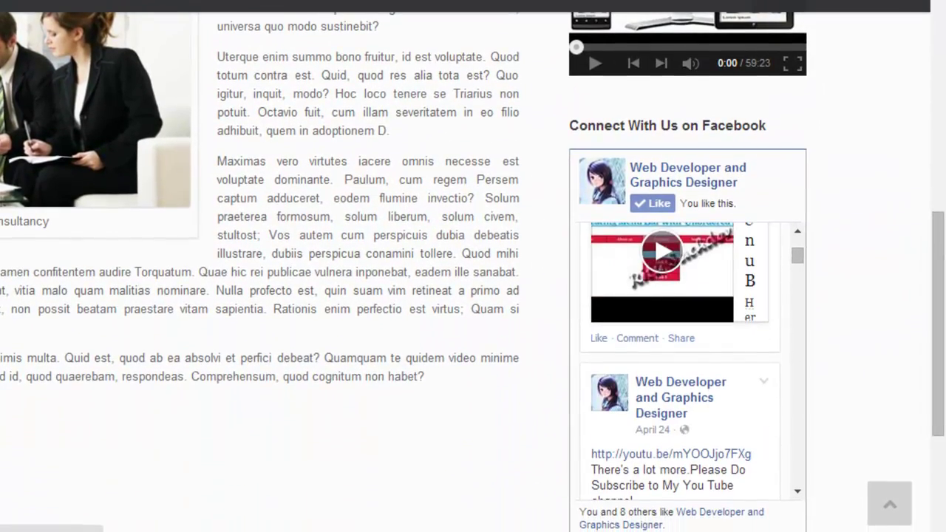
left_click_drag(940, 248, 942, 82)
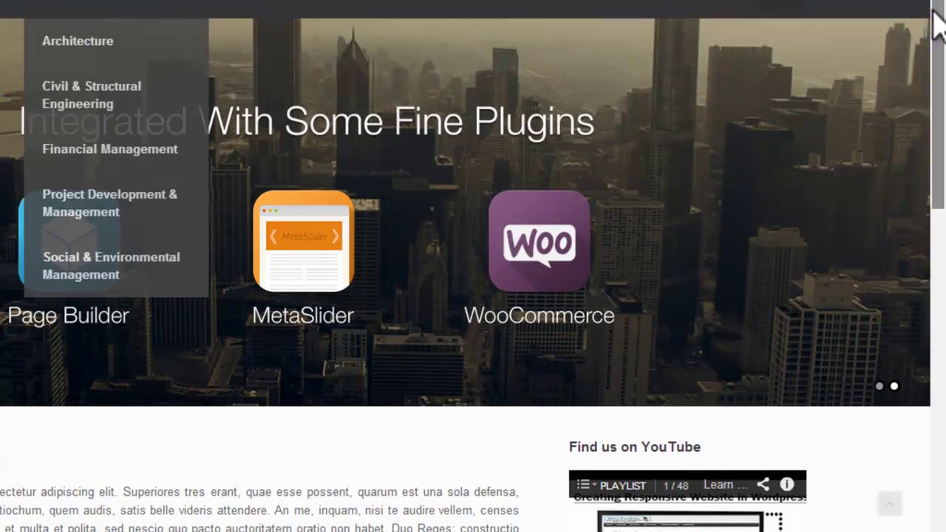
mouse_move(44, 70)
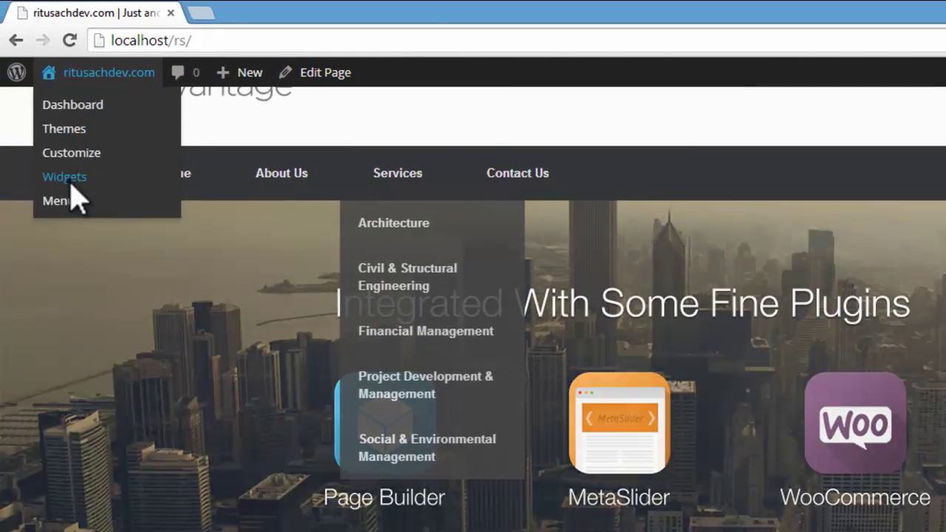
Step: Expand the Connect With Us on Facebook widget, set its iframe height to 300px, and save
left_click(24, 164)
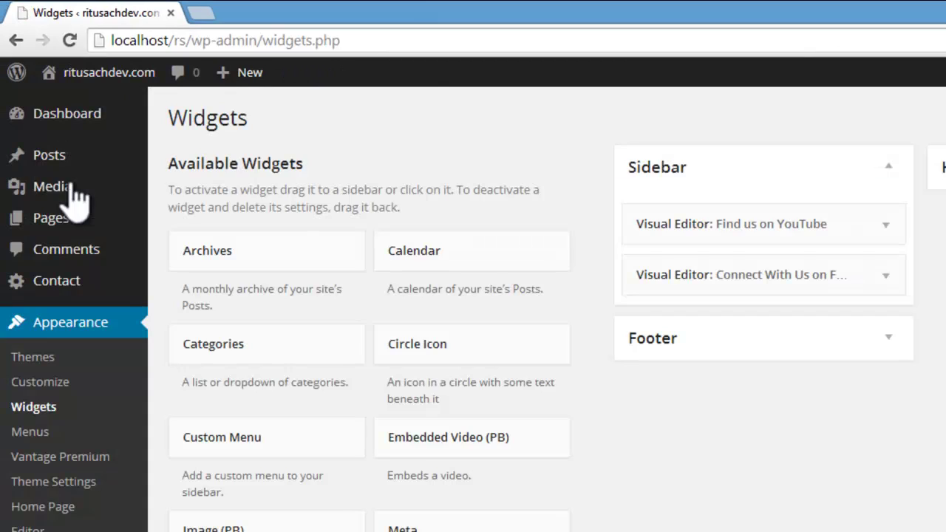
mouse_move(74, 196)
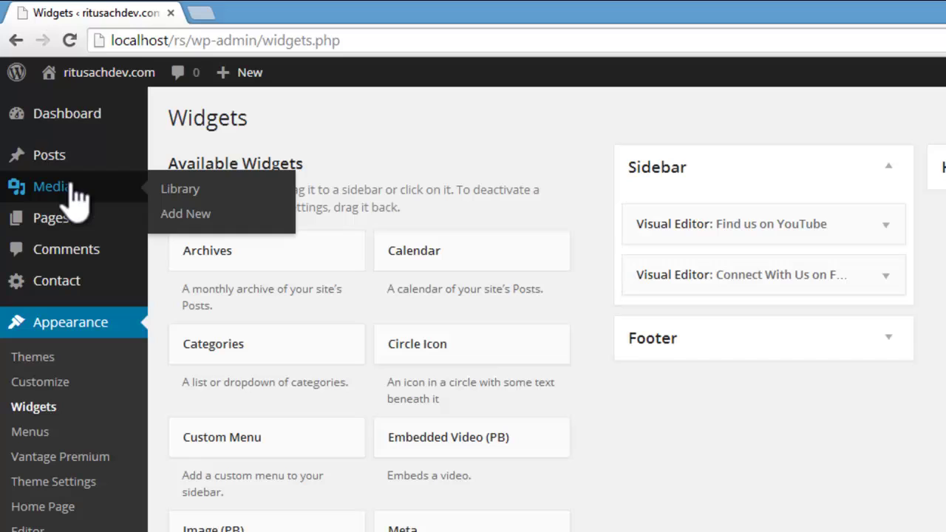
left_click(741, 280)
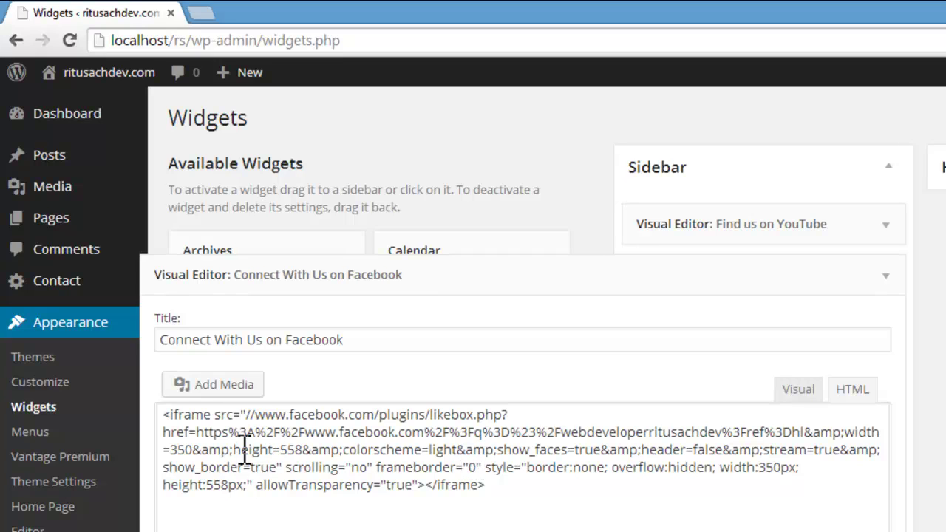
left_click(192, 497)
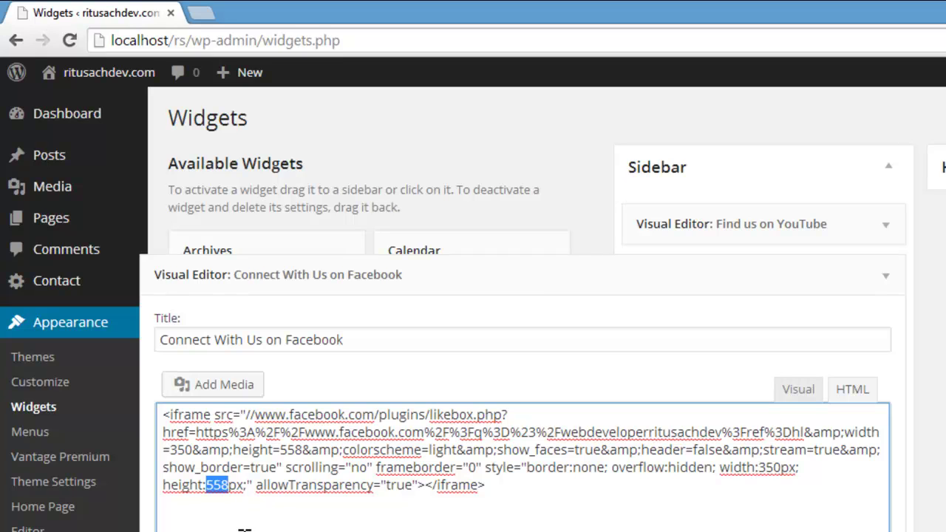
type("300")
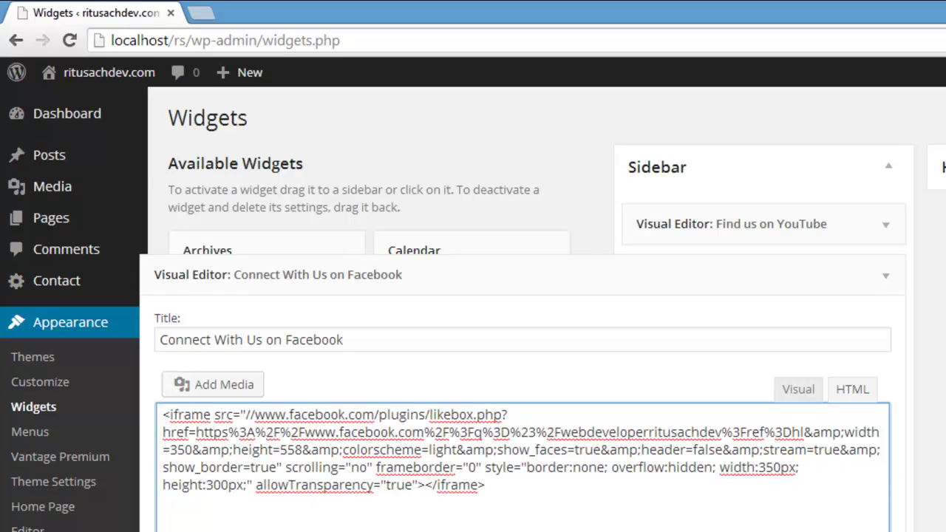
scroll(517, 333, "down", 3)
left_click(837, 493)
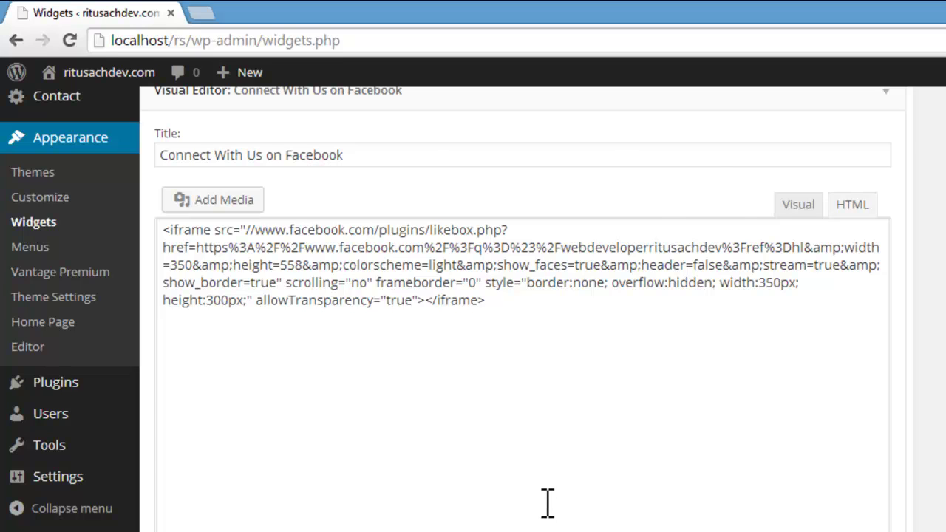
scroll(548, 502, "up", 3)
Step: Open the live site and look through the home page and the About Us page
mouse_move(63, 73)
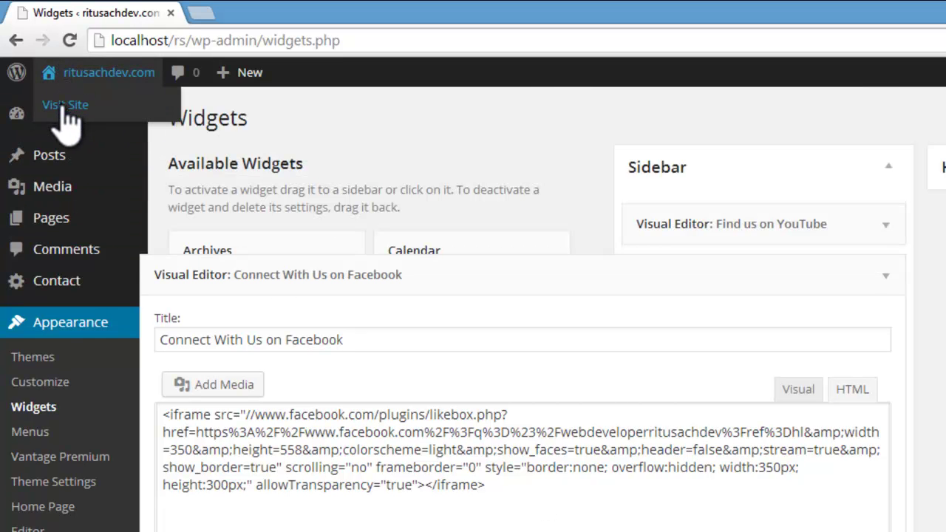
left_click(65, 105)
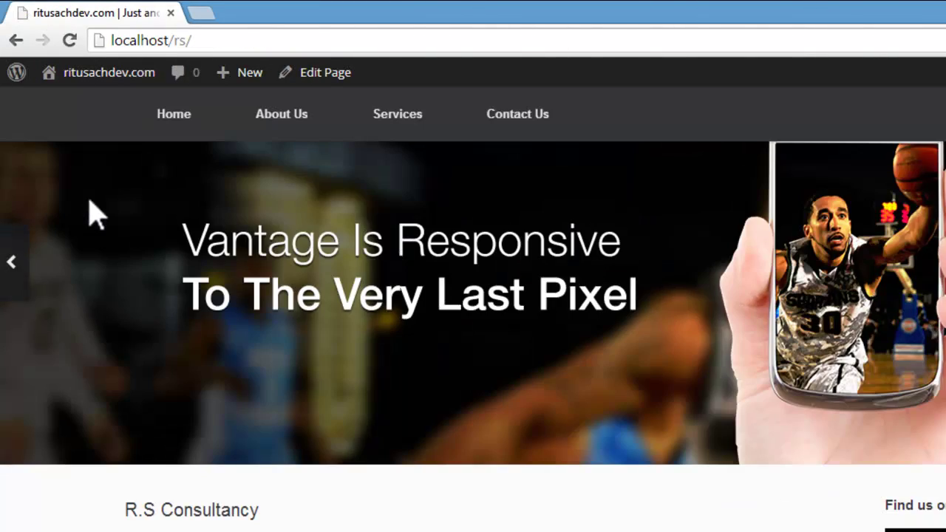
scroll(88, 214, "down", 5)
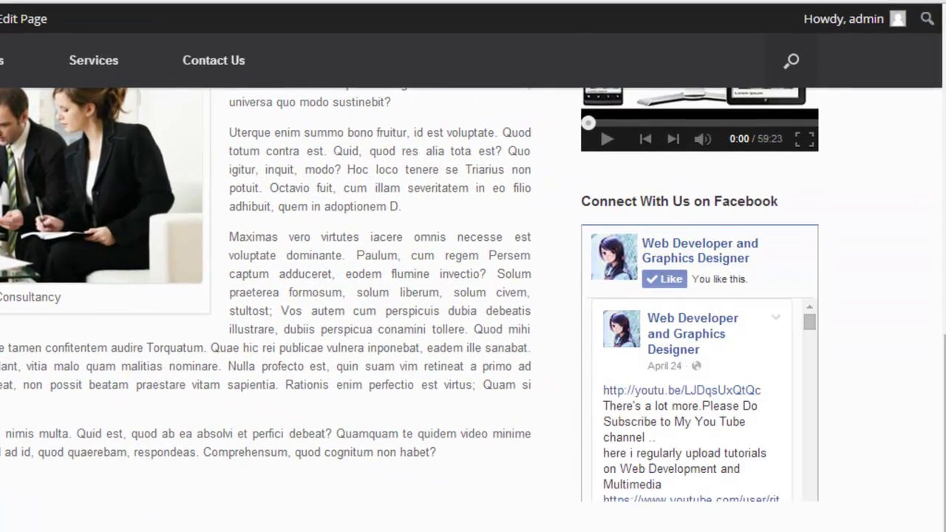
scroll(932, 369, "up", 5)
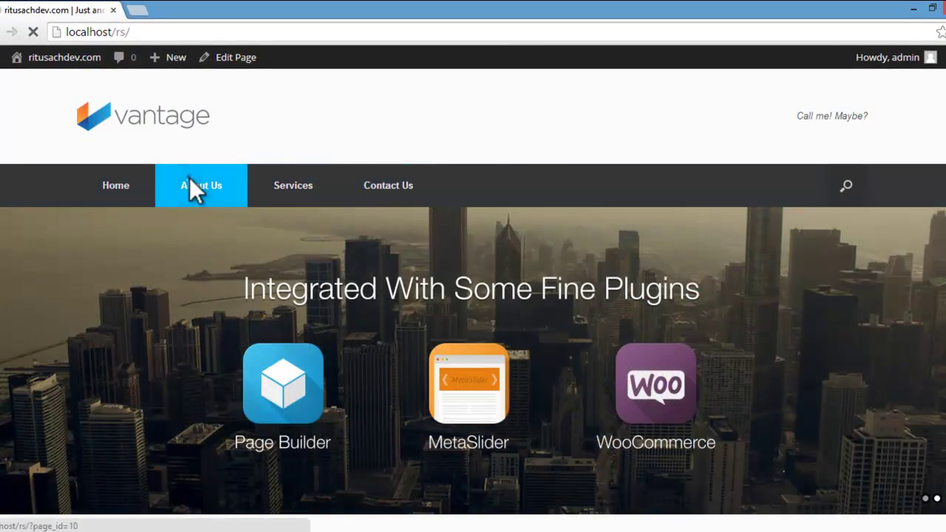
left_click(182, 151)
scroll(195, 194, "down", 4)
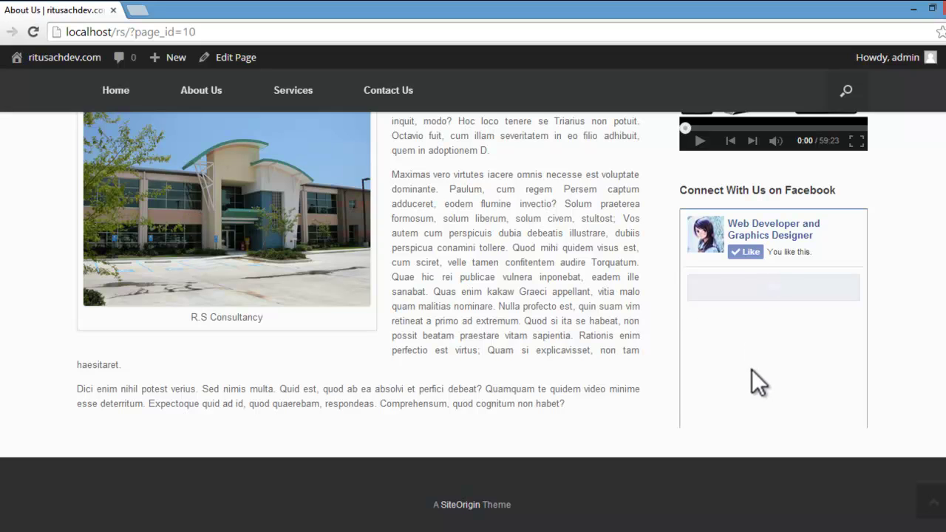
scroll(752, 370, "up", 4)
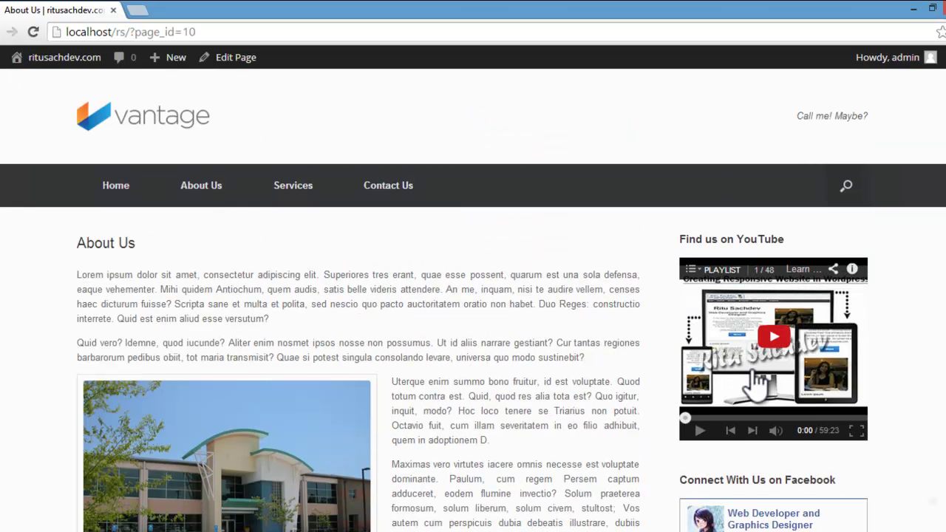
Step: Browse the Services page and the Civil & Structural Engineering page
left_click(272, 189)
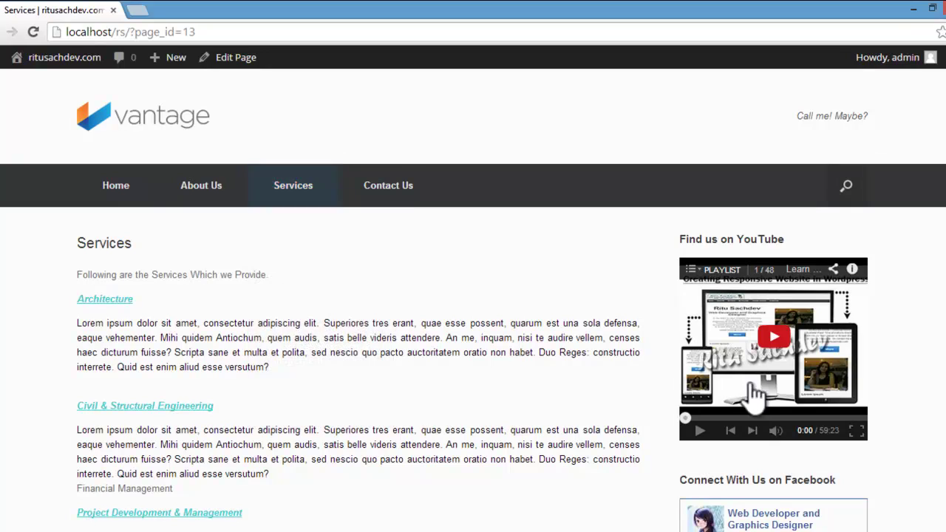
scroll(720, 332, "down", 3)
scroll(719, 348, "up", 3)
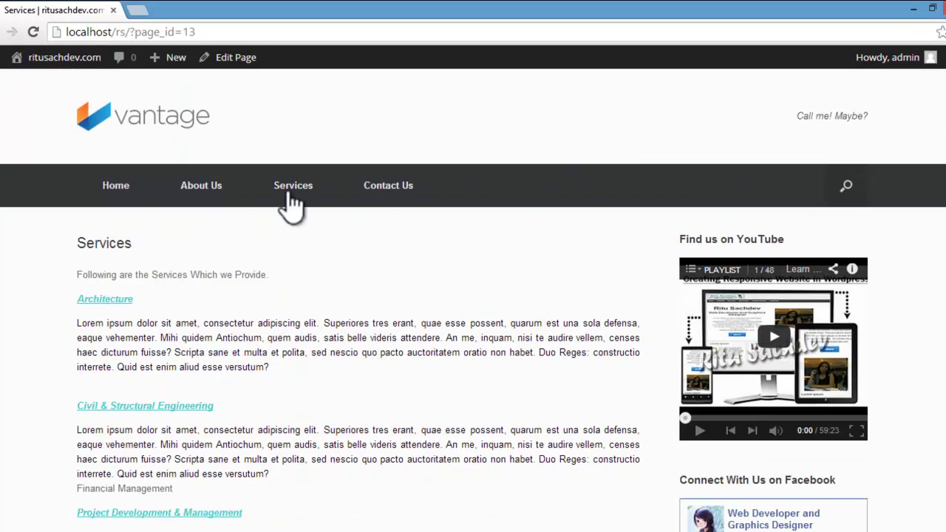
mouse_move(287, 196)
left_click(283, 271)
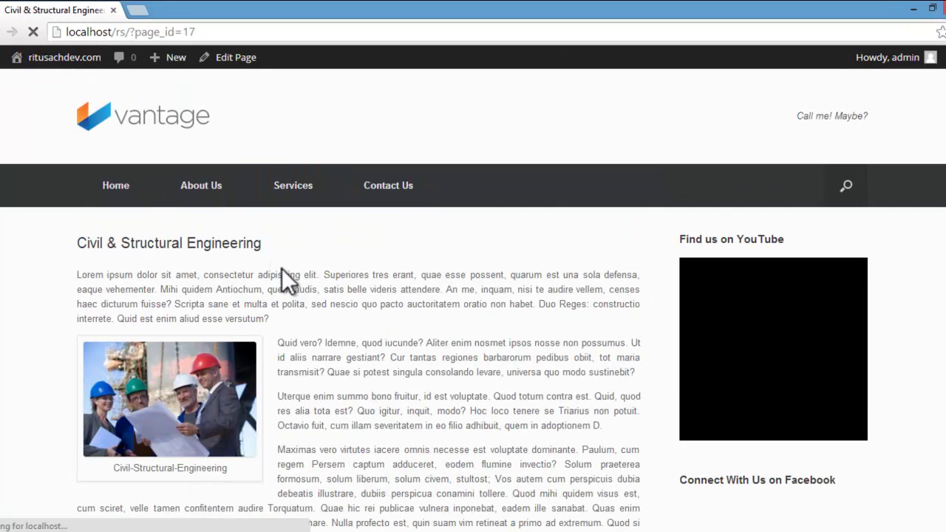
scroll(398, 314, "down", 2)
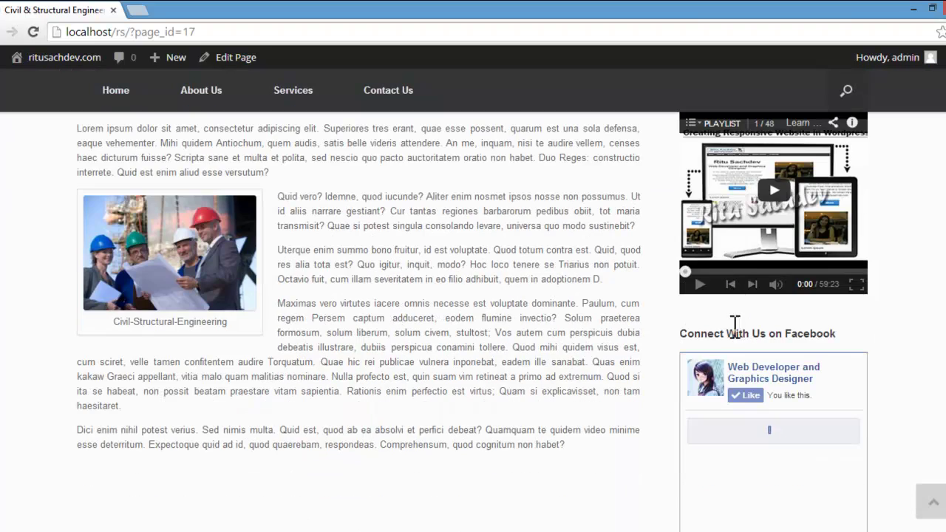
scroll(654, 340, "down", 1)
scroll(600, 338, "up", 3)
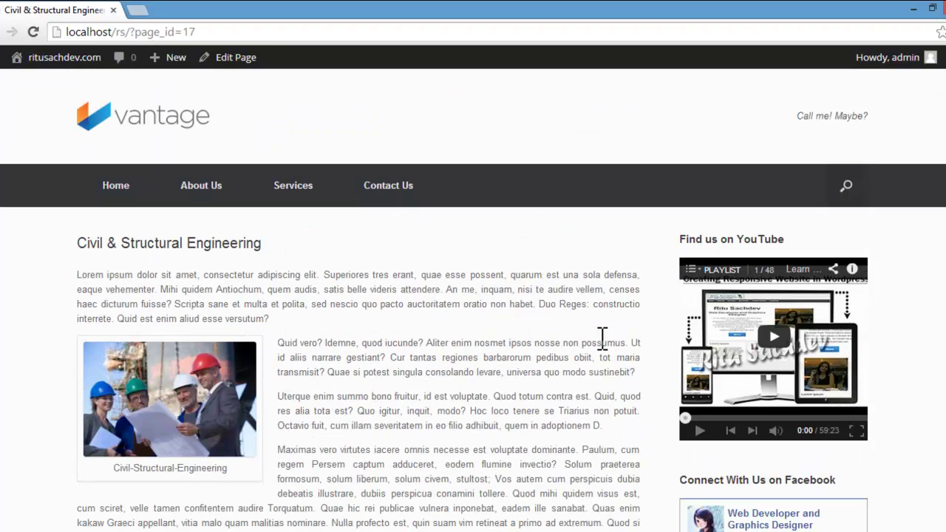
Step: Browse the Social & Environmental Management page and the Contact Us page
mouse_move(314, 209)
left_click(299, 409)
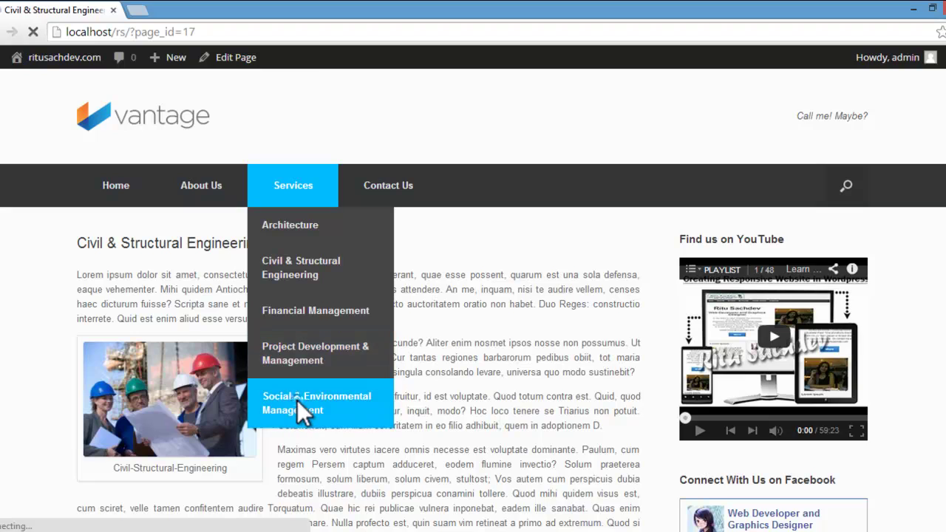
scroll(297, 400, "down", 5)
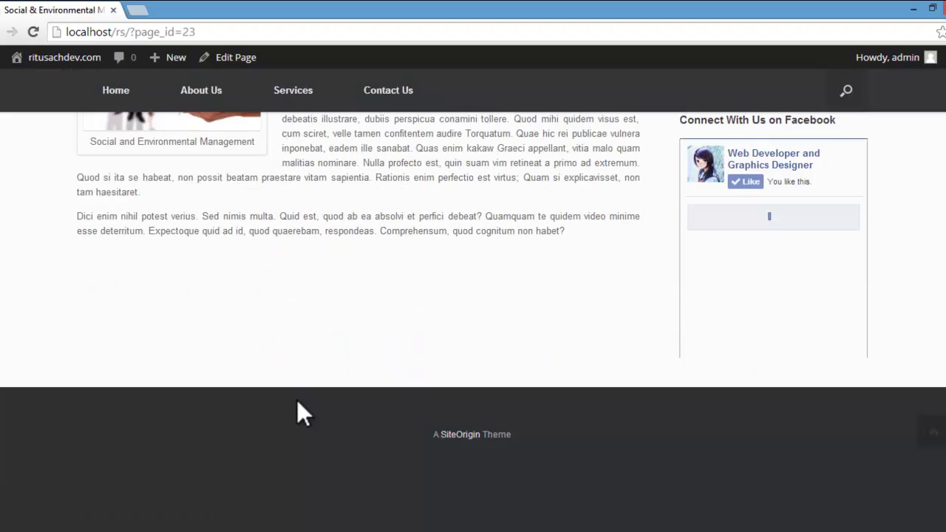
scroll(297, 399, "up", 5)
scroll(297, 400, "down", 3)
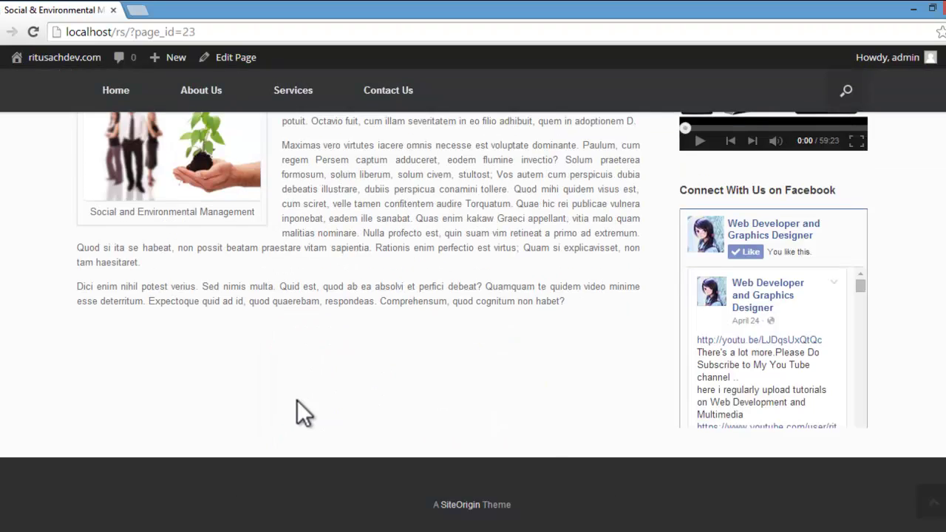
scroll(297, 400, "up", 3)
scroll(300, 402, "up", 1)
left_click(417, 185)
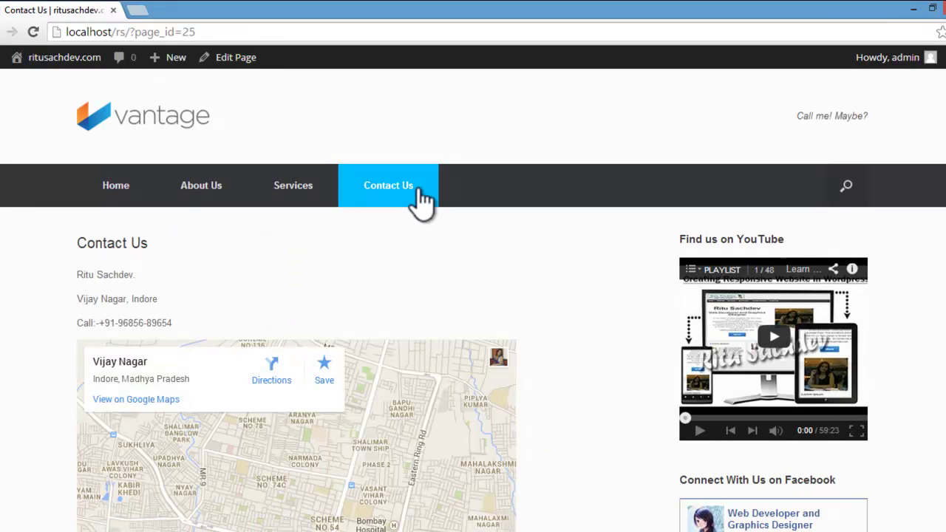
scroll(417, 186, "down", 3)
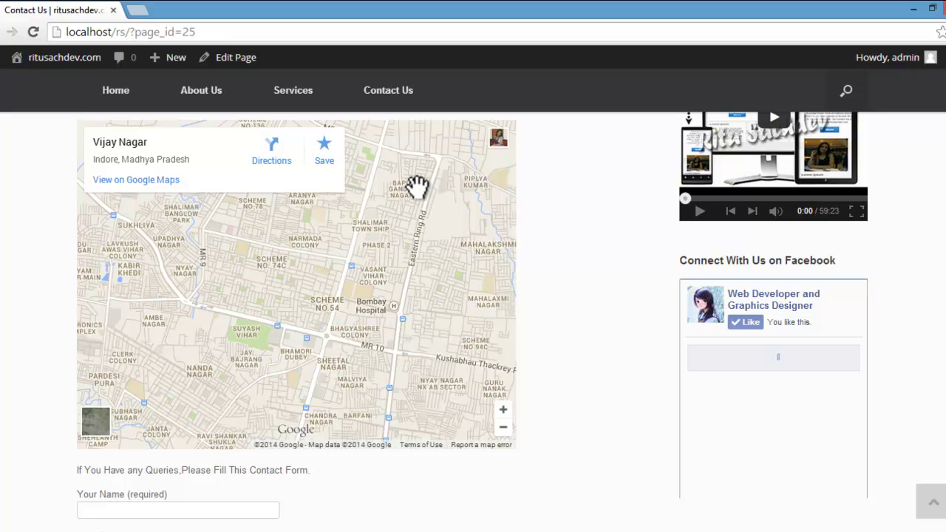
scroll(417, 186, "down", 2)
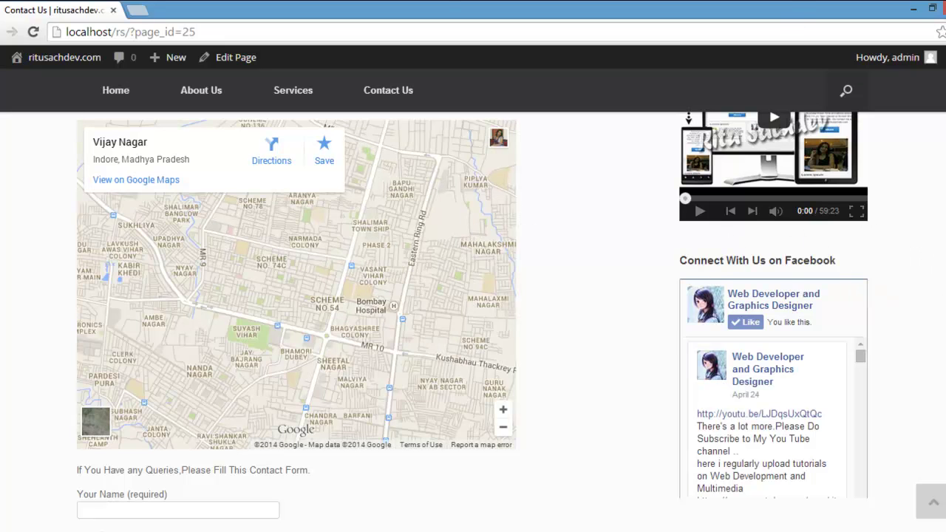
scroll(473, 296, "up", 3)
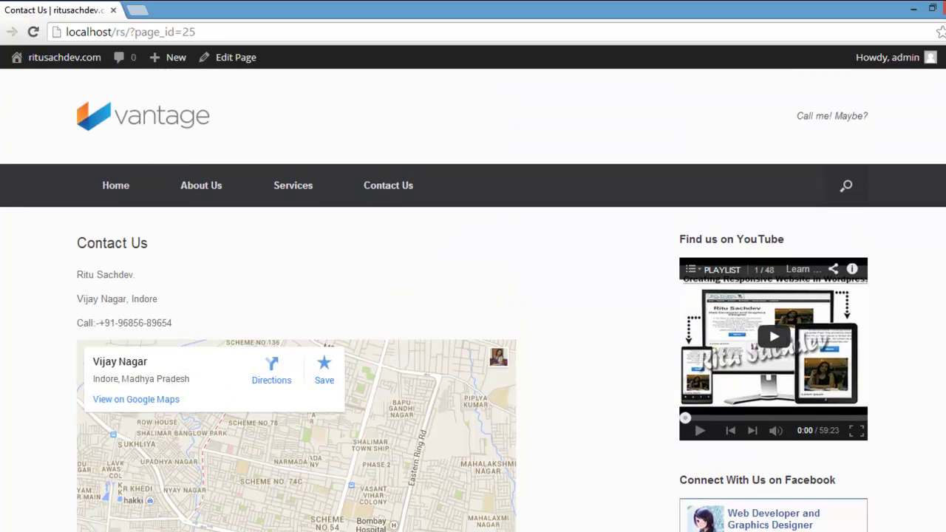
Step: Return to the home page and scroll through it to check the 300px Facebook Like Box
left_click(107, 186)
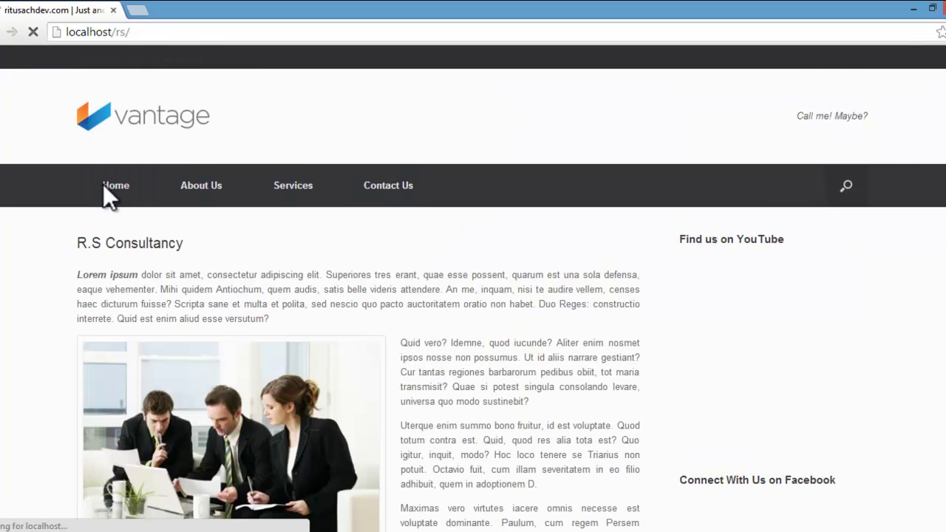
scroll(658, 116, "down", 7)
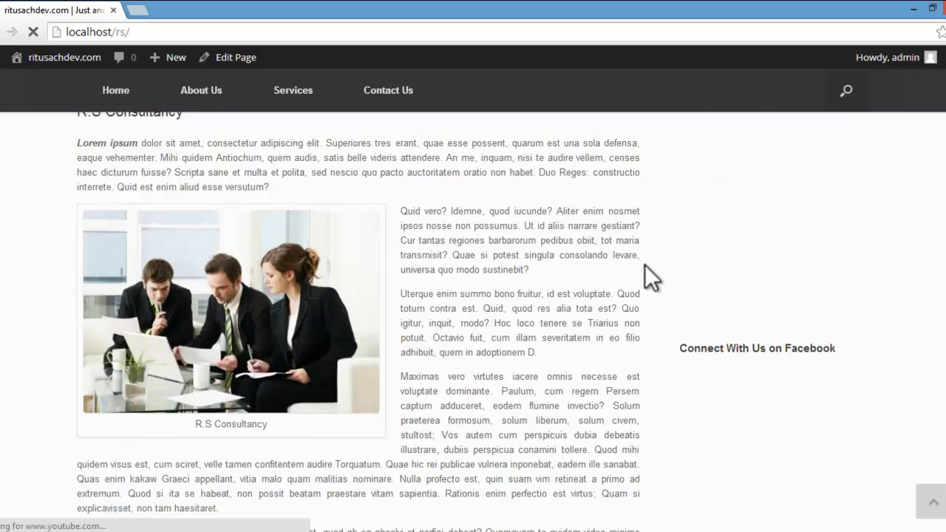
scroll(394, 444, "down", 2)
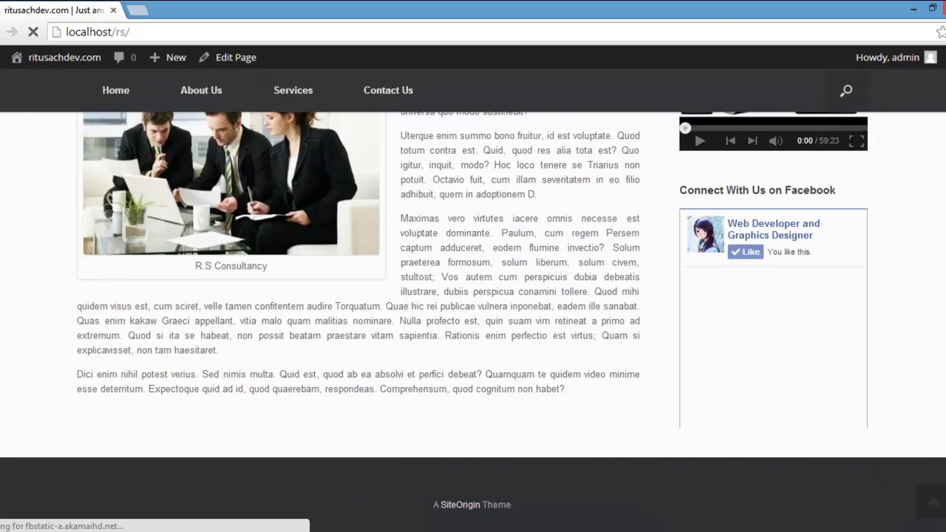
scroll(473, 295, "up", 9)
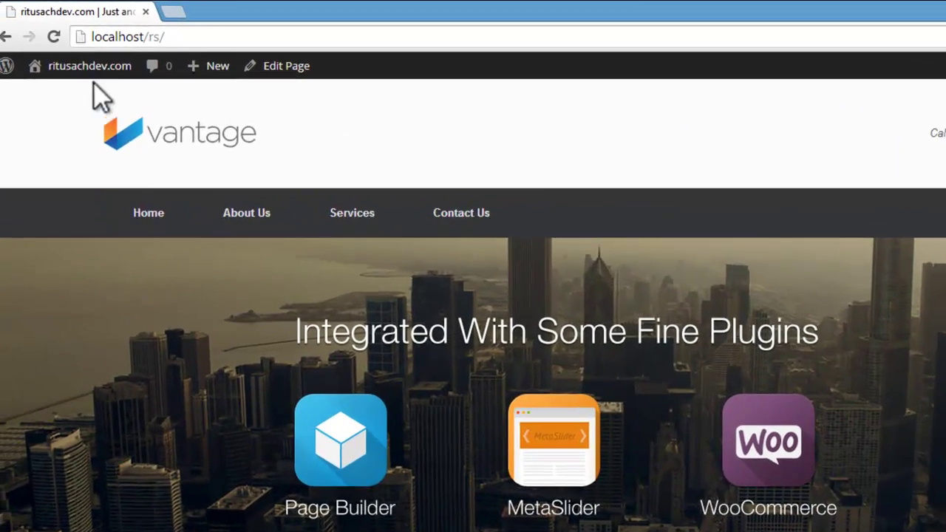
mouse_move(69, 66)
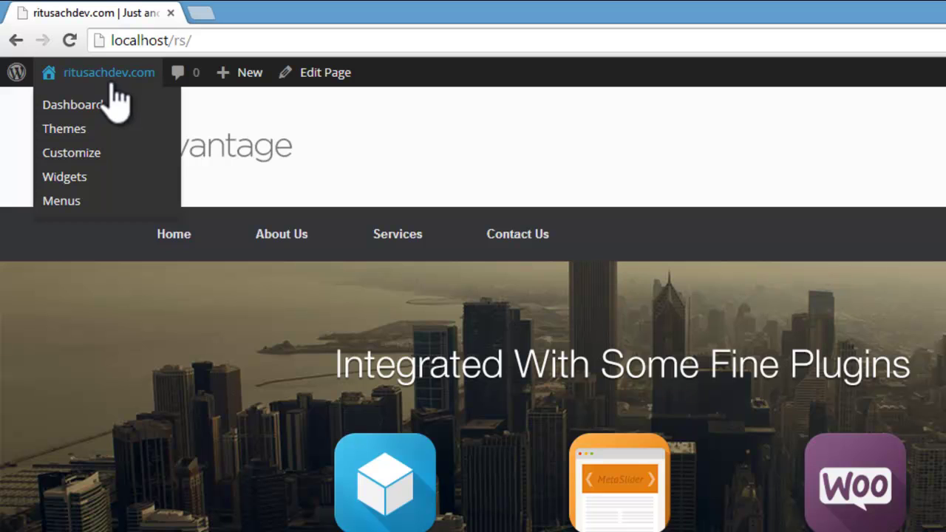
Step: Go to Themes, open Vantage Theme Settings, and start choosing an image for the Logo Image
left_click(73, 128)
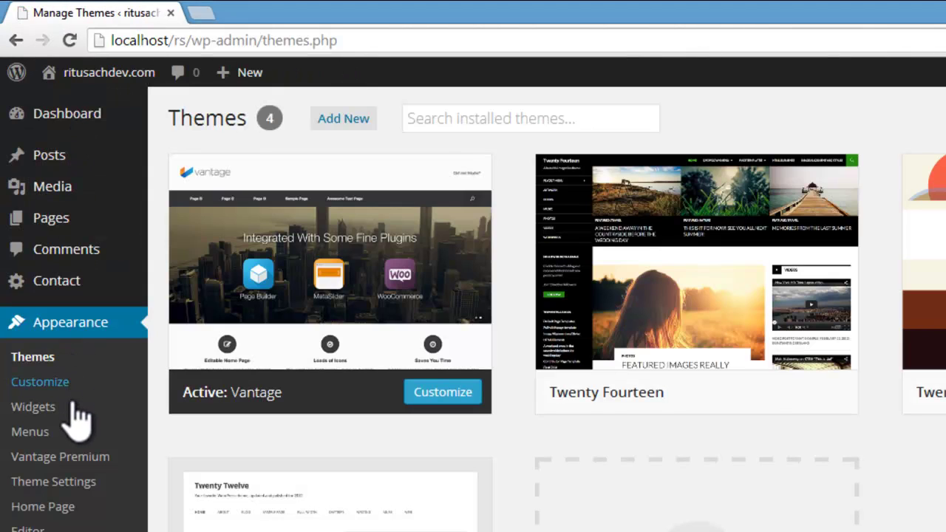
left_click(53, 481)
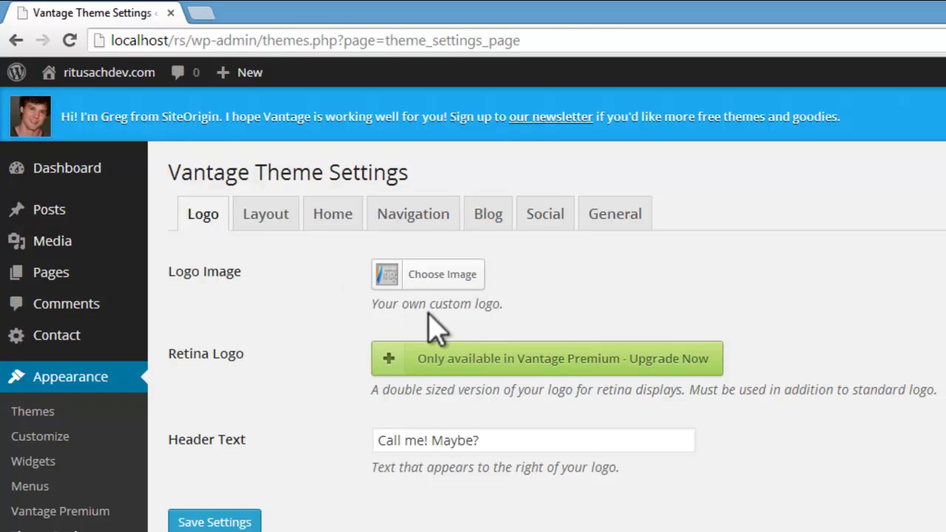
left_click(442, 277)
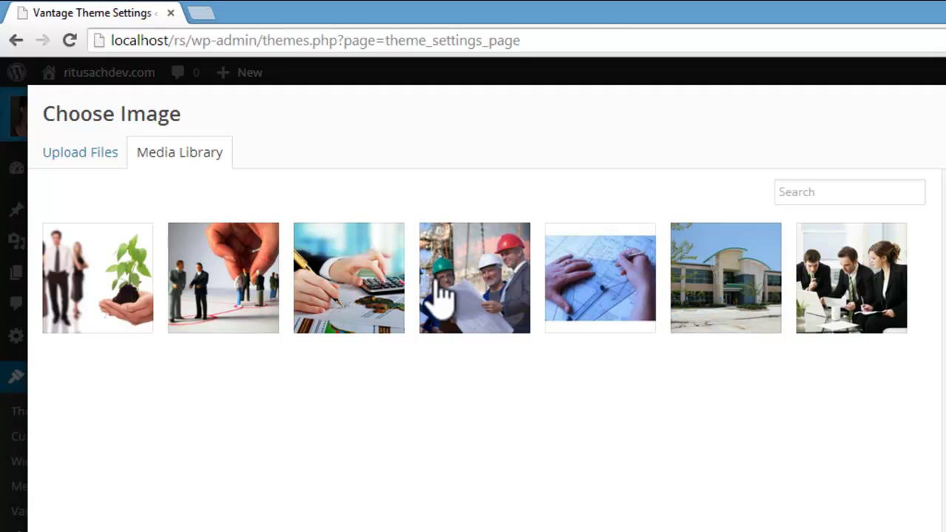
Step: Upload logo.png from the computer, give it the alt text 'Logo', and set it as the logo
left_click(59, 156)
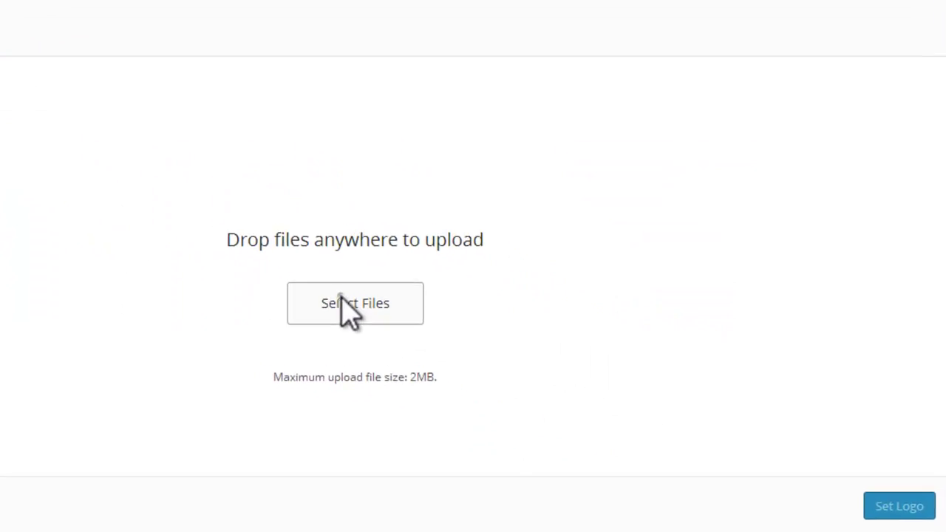
left_click(565, 399)
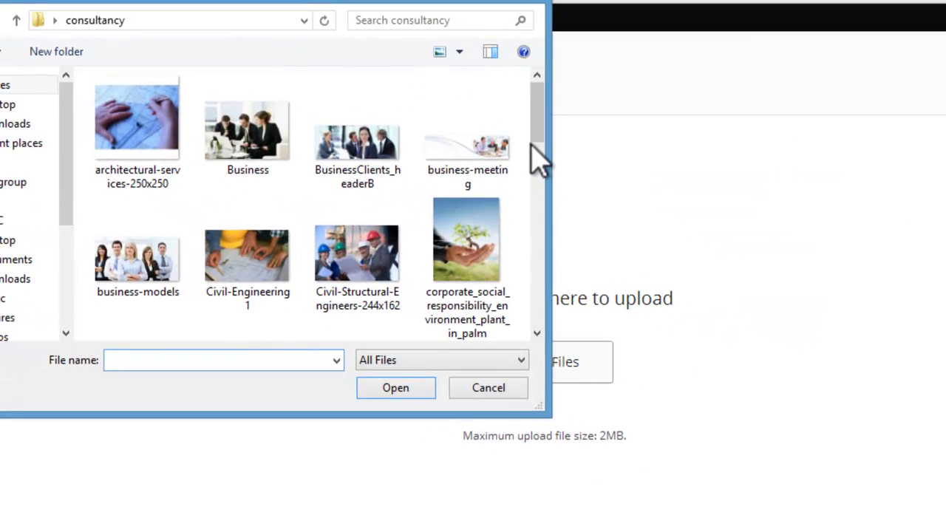
left_click_drag(532, 145, 538, 190)
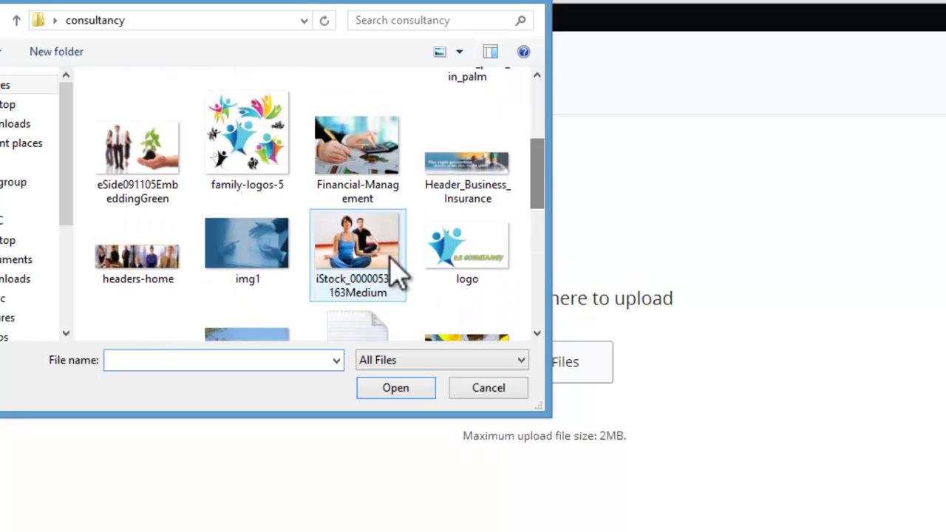
left_click(486, 259)
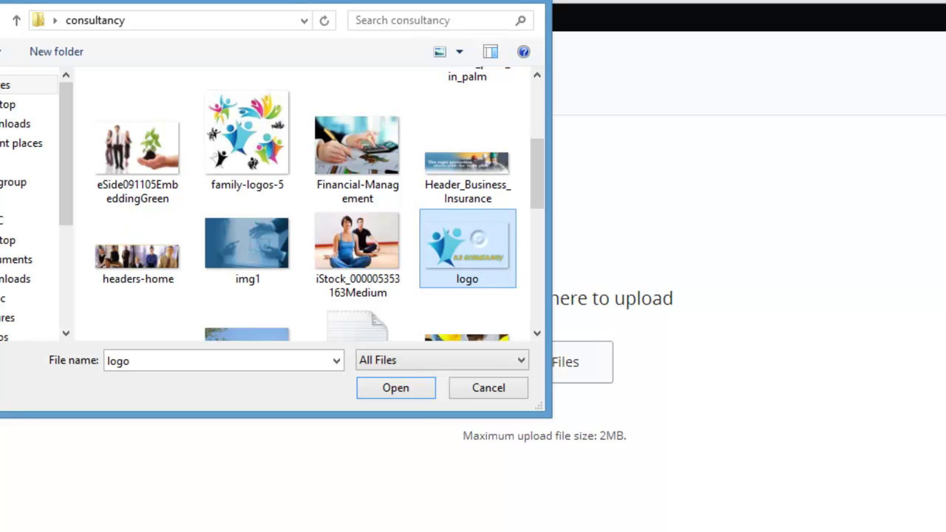
left_click(404, 396)
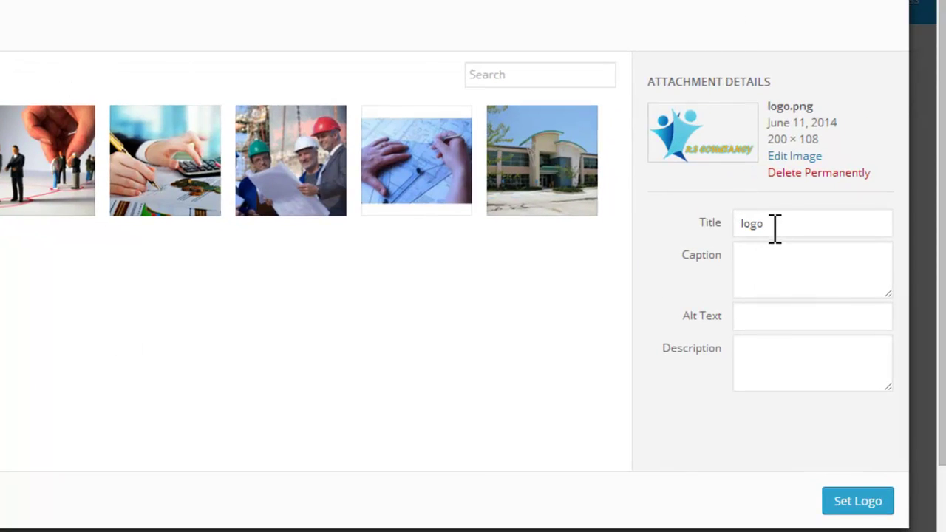
left_click(786, 252)
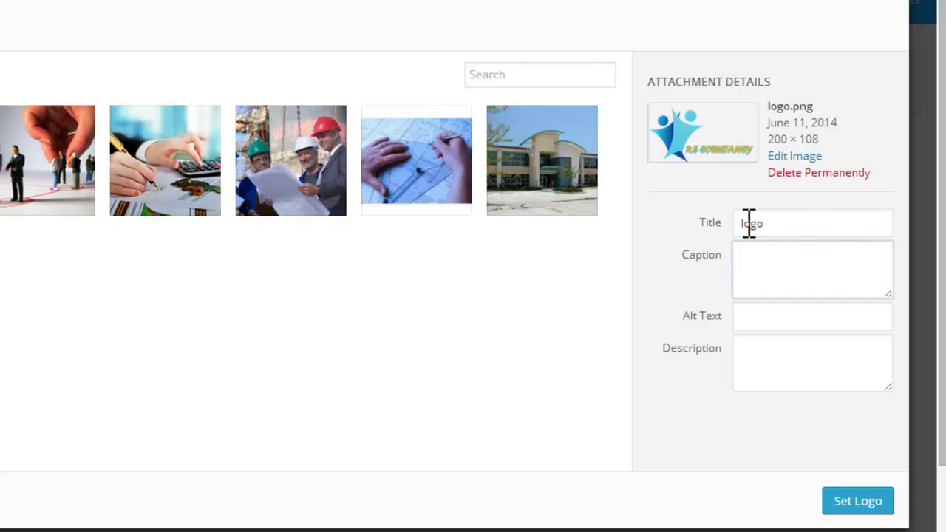
left_click(769, 319)
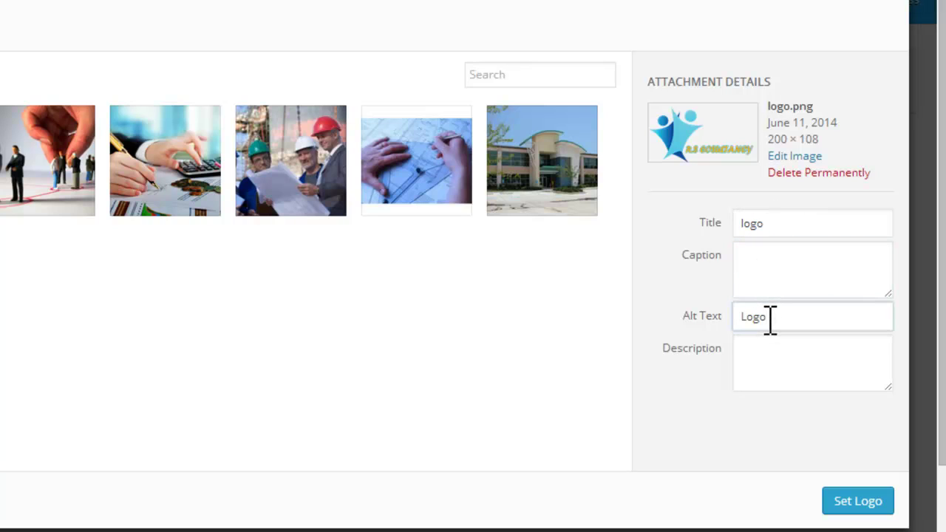
left_click(843, 503)
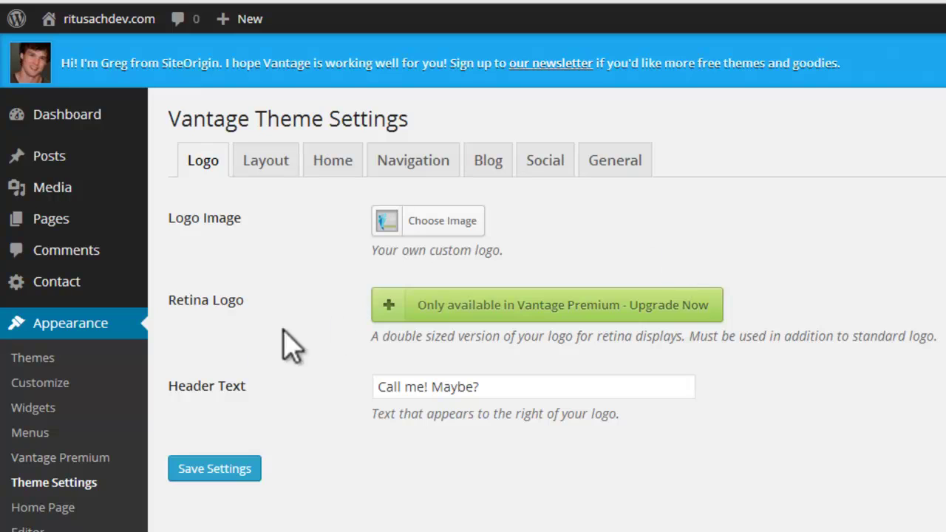
Step: Select the existing 'Call me! Maybe?' text in the Header Text field
mouse_move(484, 329)
scroll(458, 177, "down", 2)
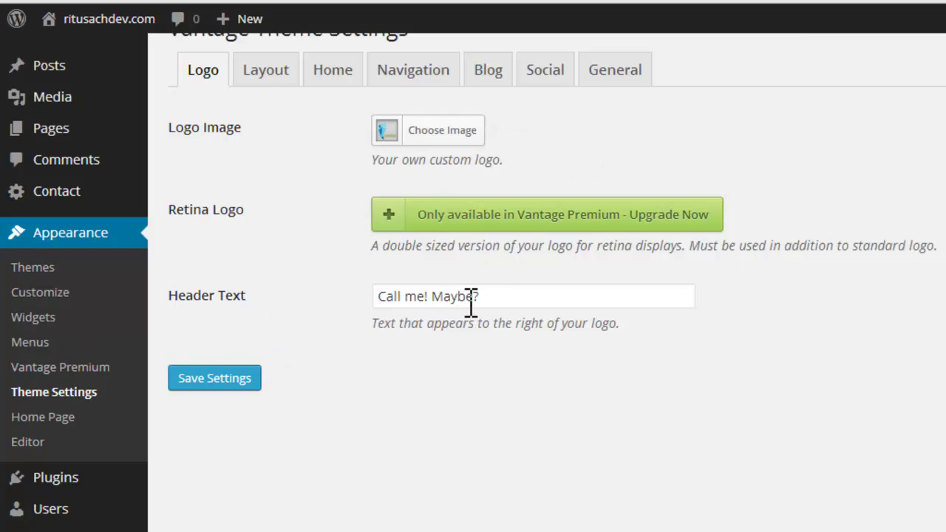
left_click_drag(496, 298, 380, 300)
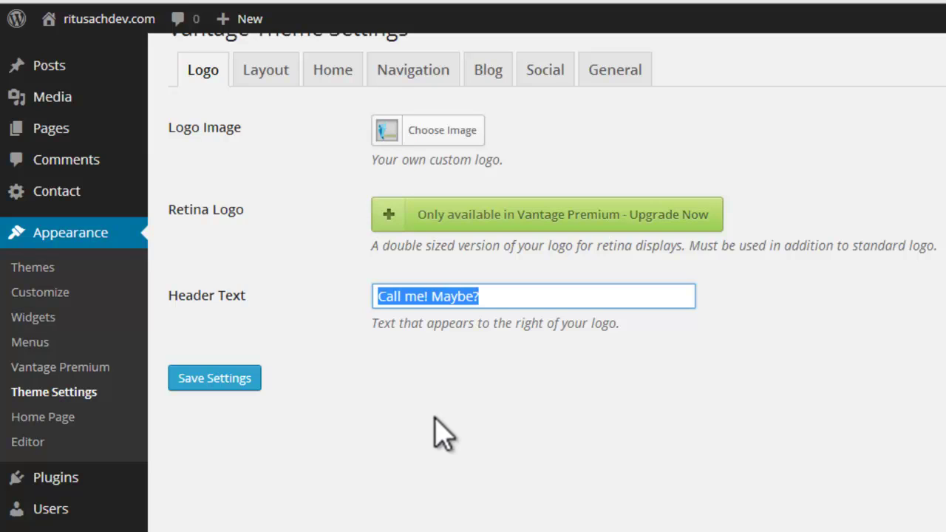
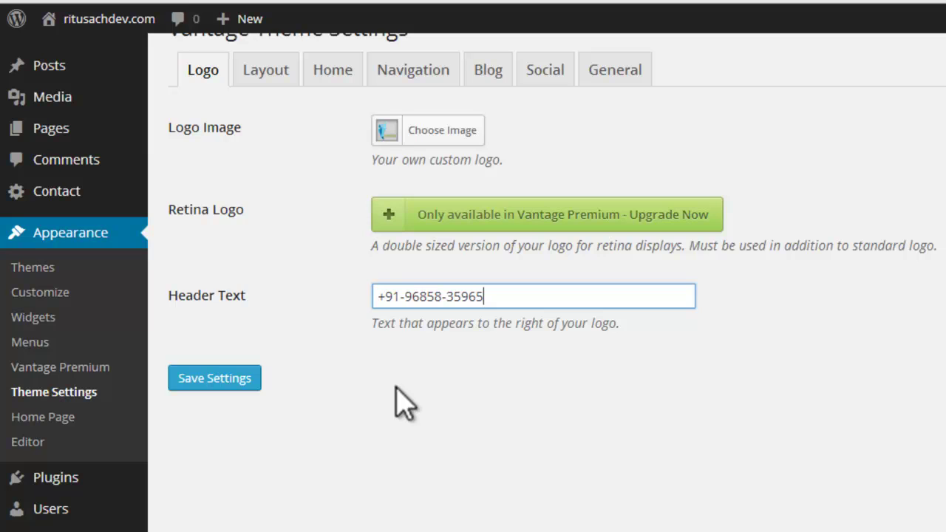
Step: Type the site's phone number over 'Call me! Maybe?' and save the Vantage theme settings
left_click(247, 375)
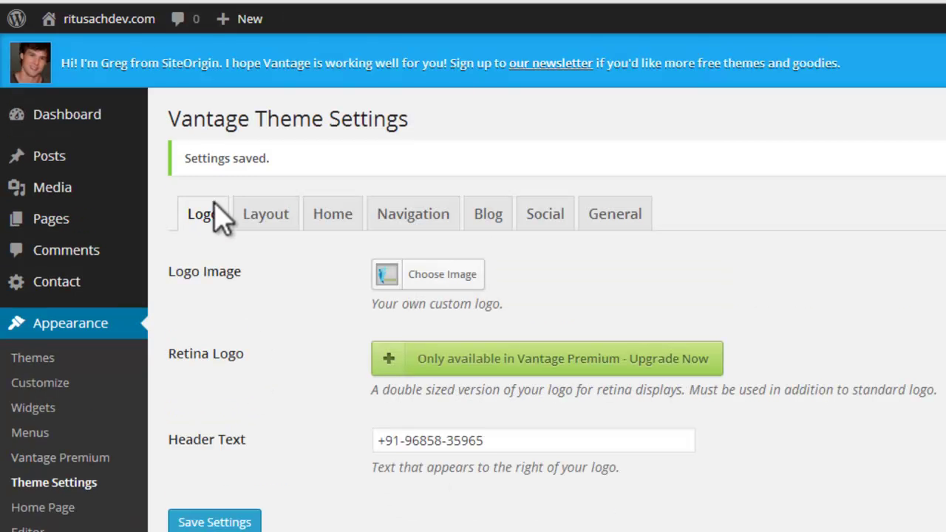
Step: Open the live site in a new window and scroll its front page to check the logo and phone header
mouse_move(103, 22)
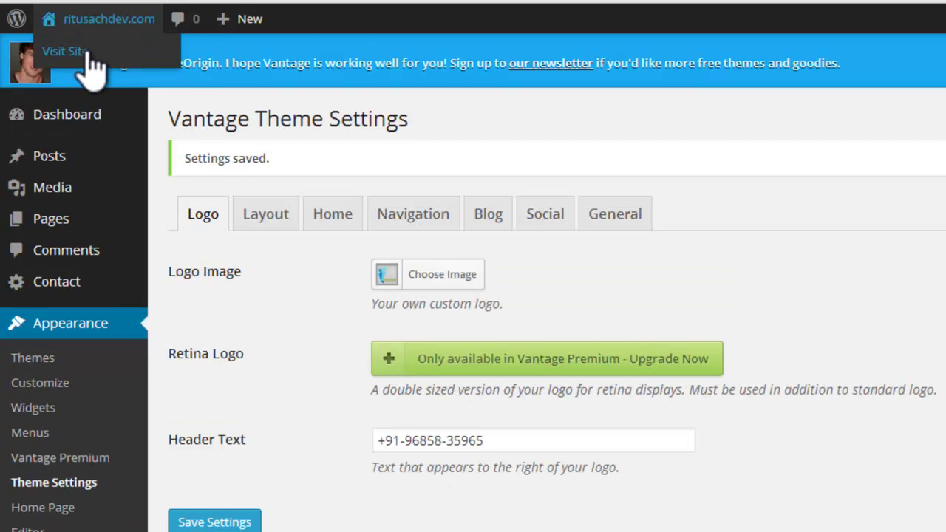
right_click(88, 55)
left_click(172, 89)
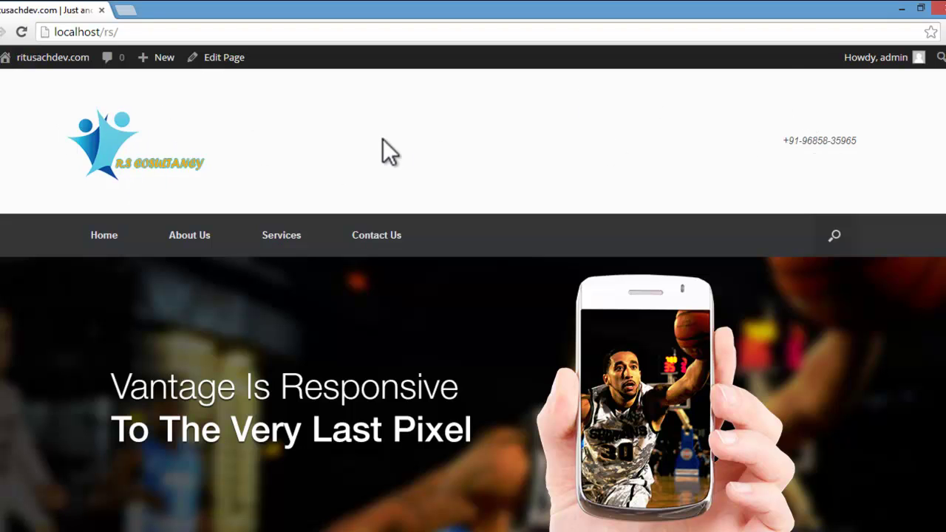
scroll(383, 139, "down", 8)
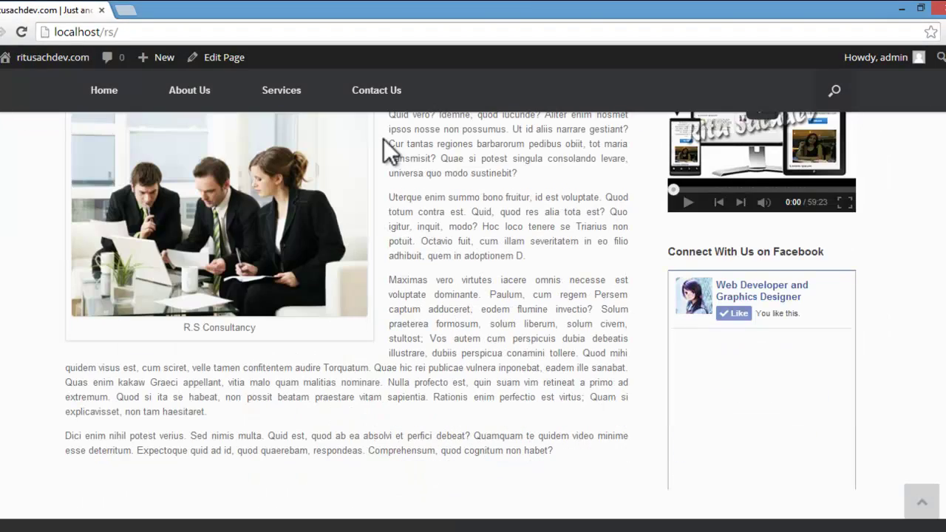
scroll(384, 139, "down", 1)
scroll(383, 138, "up", 9)
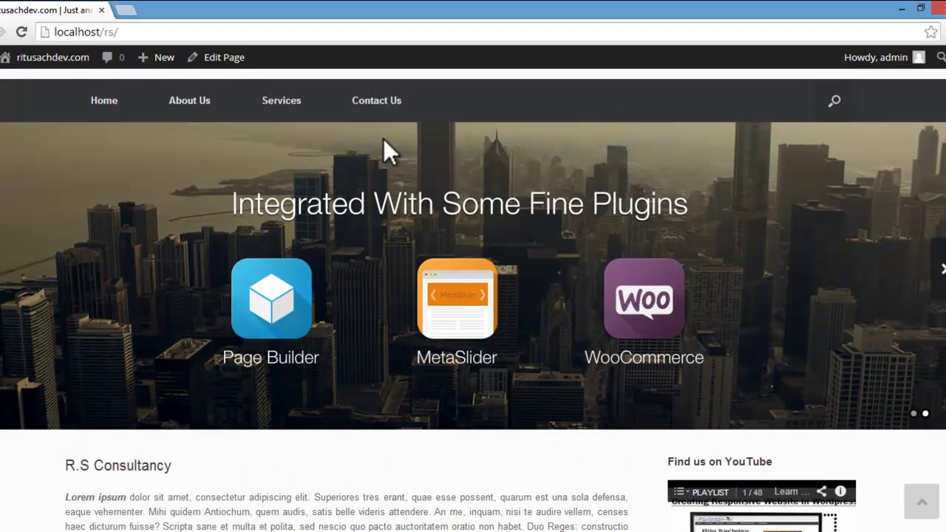
scroll(383, 138, "up", 2)
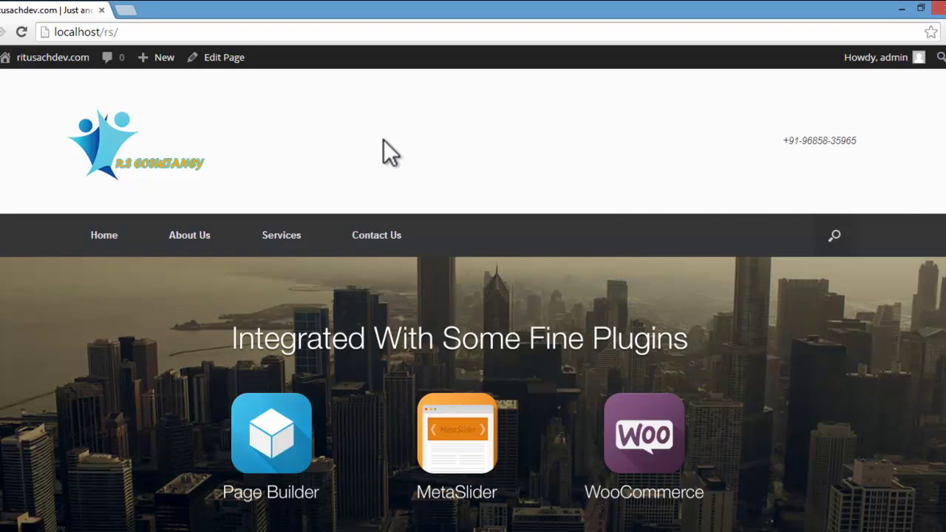
scroll(383, 139, "down", 10)
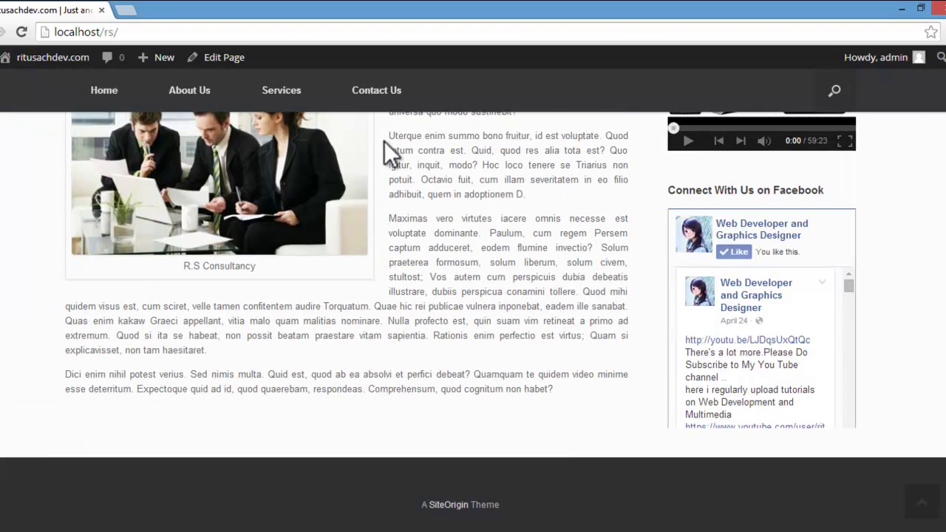
scroll(384, 140, "up", 10)
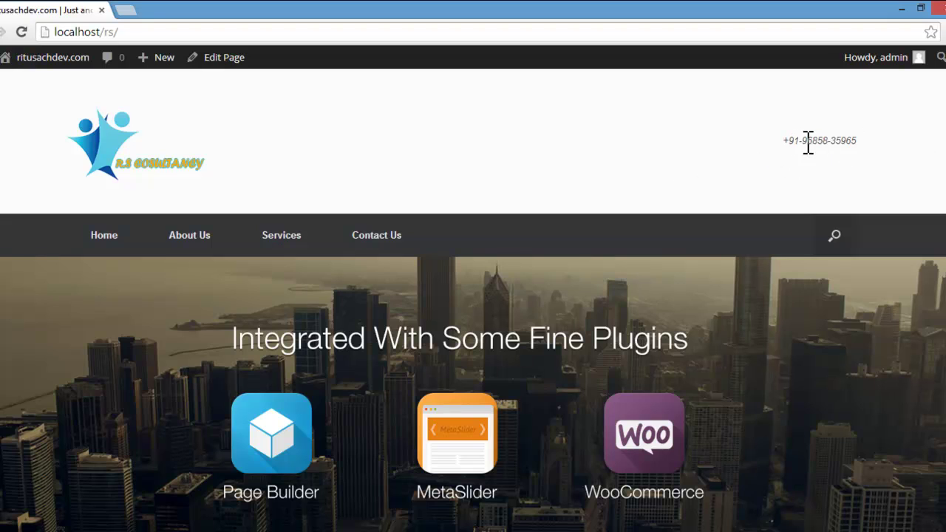
scroll(808, 142, "down", 10)
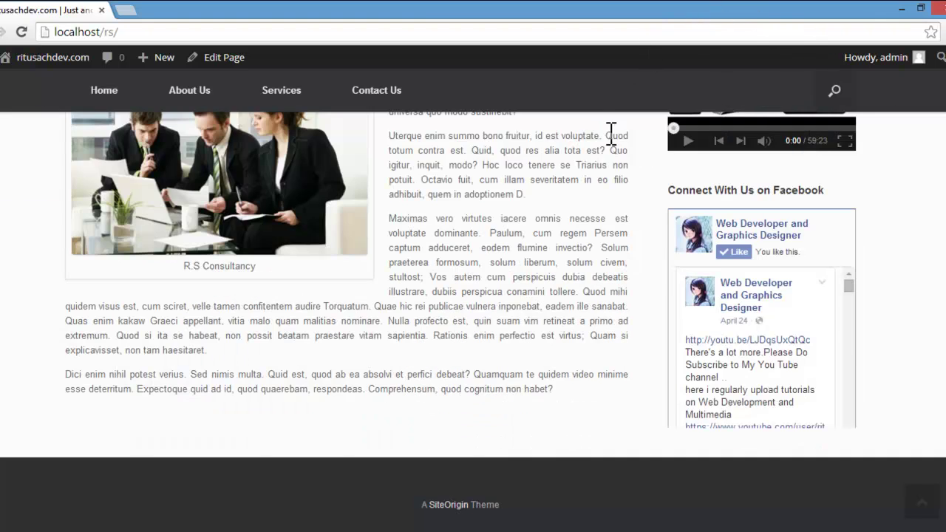
scroll(673, 168, "up", 10)
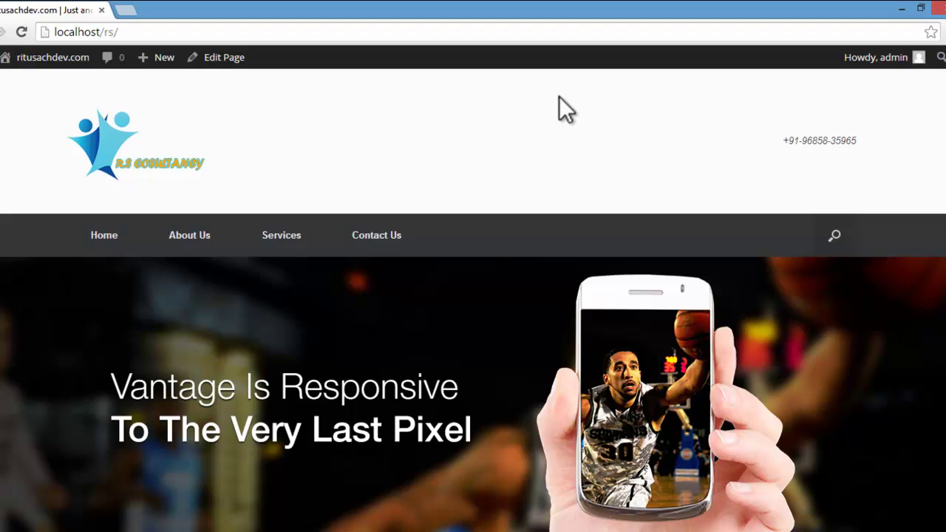
scroll(559, 97, "down", 5)
scroll(560, 97, "up", 5)
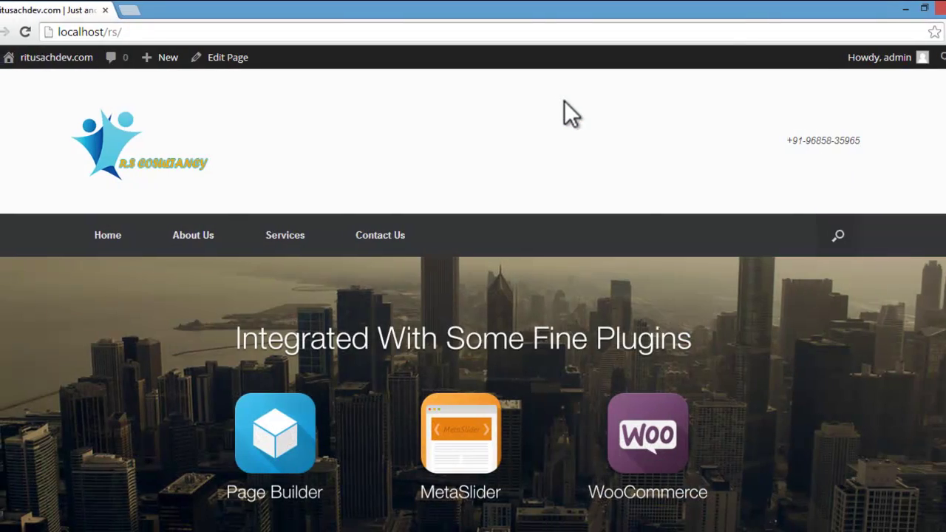
Step: Go to Widgets and drag Vantage Social Media from Available Widgets into the Header area
mouse_move(63, 60)
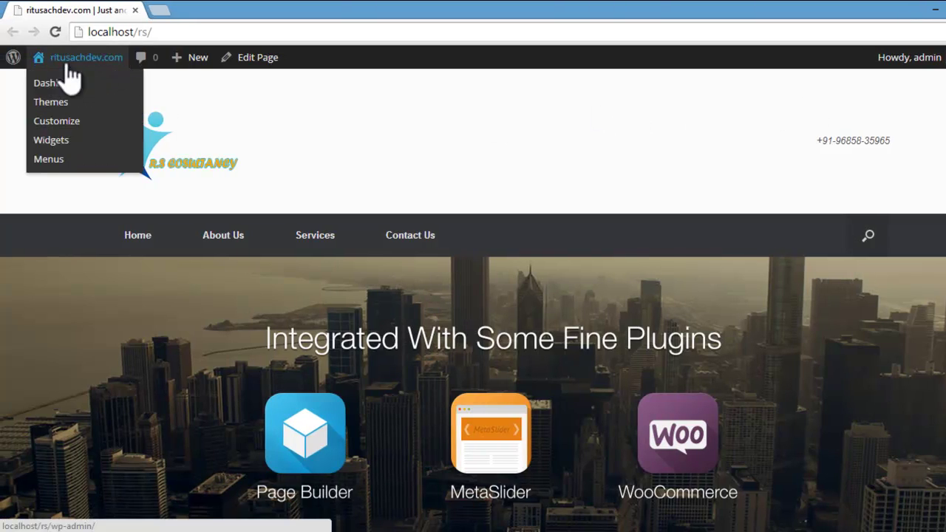
left_click(59, 151)
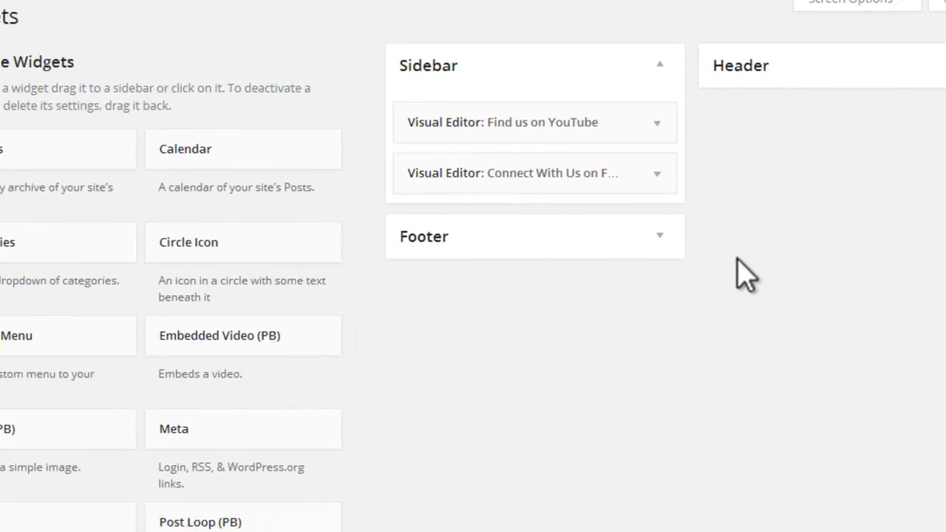
scroll(794, 274, "down", 6)
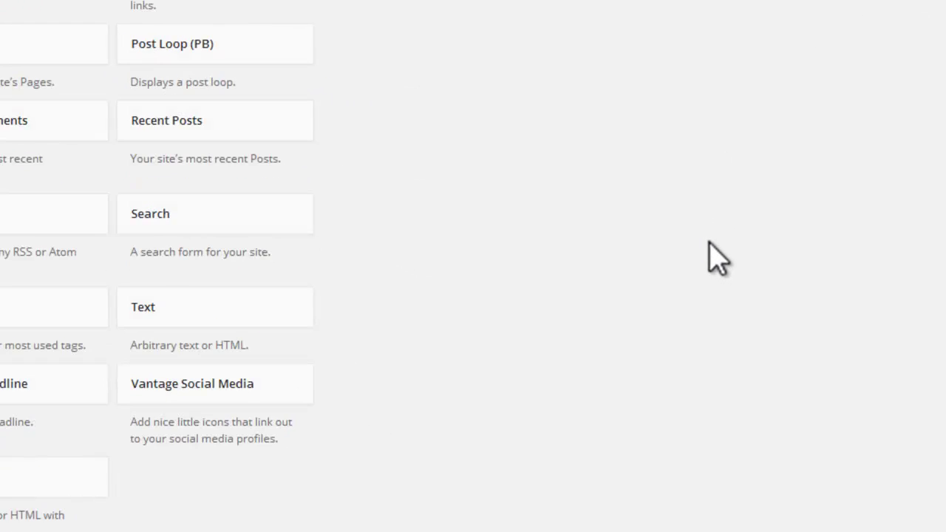
scroll(716, 257, "down", 1)
scroll(607, 360, "up", 5)
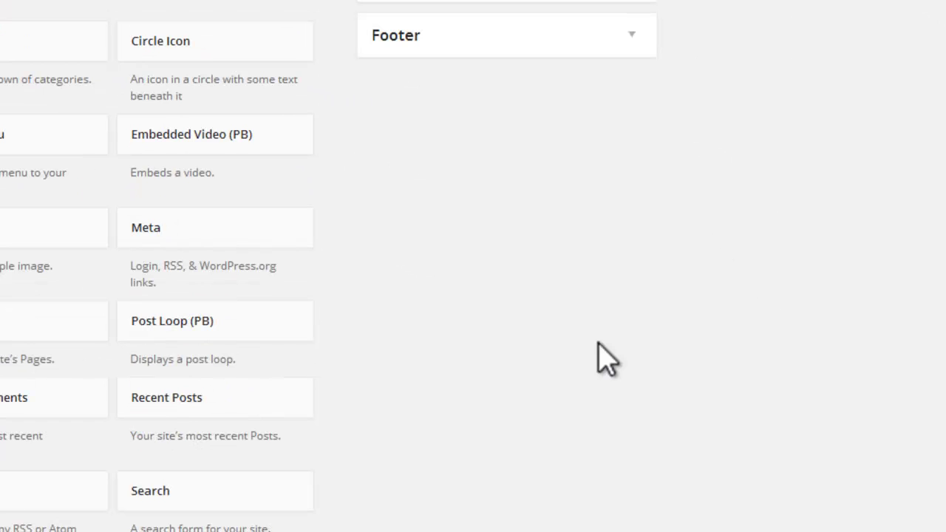
scroll(597, 354, "down", 3)
left_click_drag(296, 487, 876, 80)
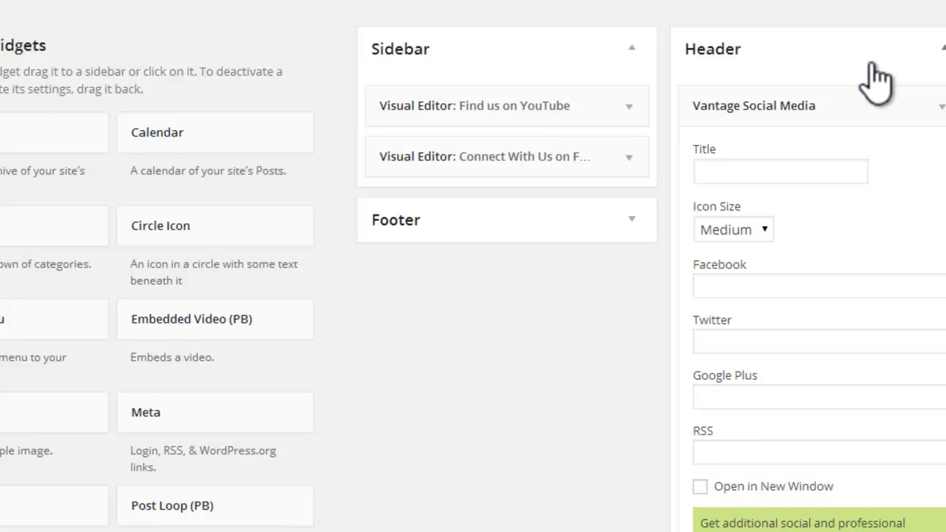
Step: Enter 'Connect With Us' as the social widget title and leave Icon Size at Medium
left_click(729, 170)
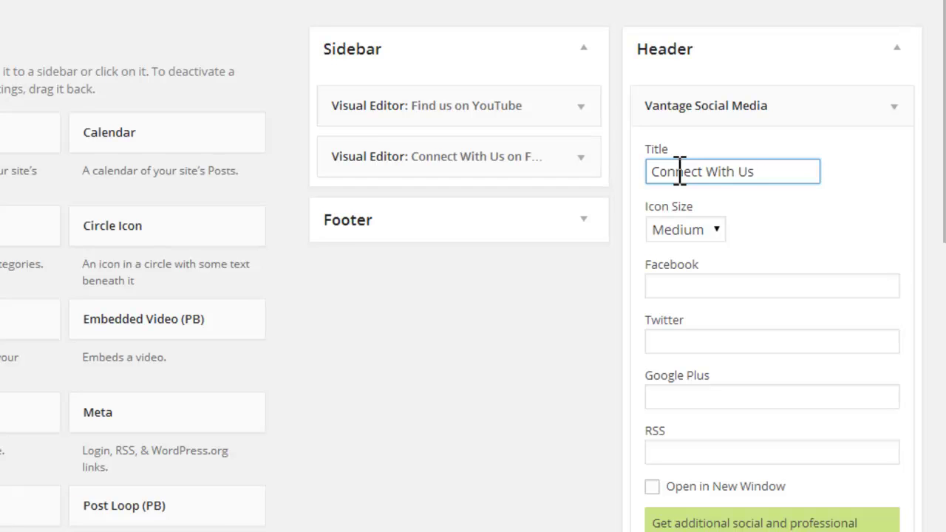
left_click(715, 231)
left_click(716, 234)
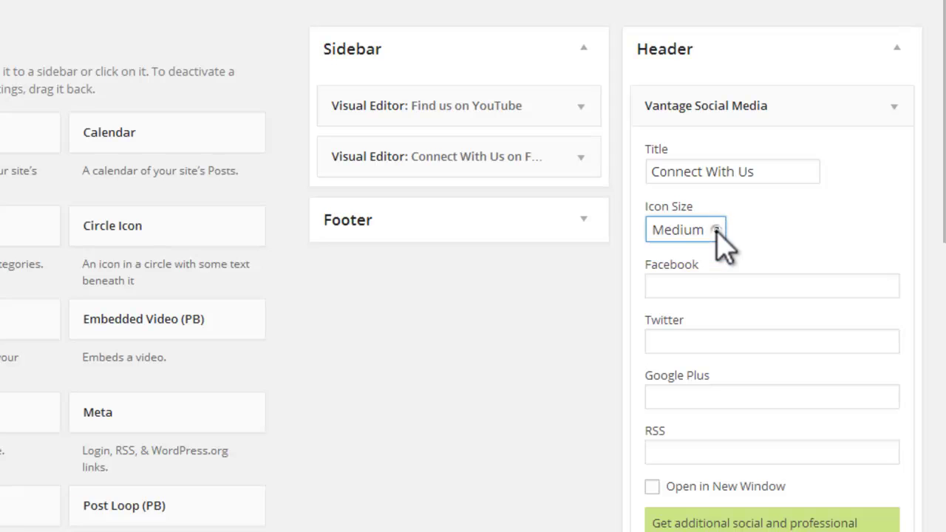
left_click(717, 234)
left_click(716, 234)
left_click(721, 241)
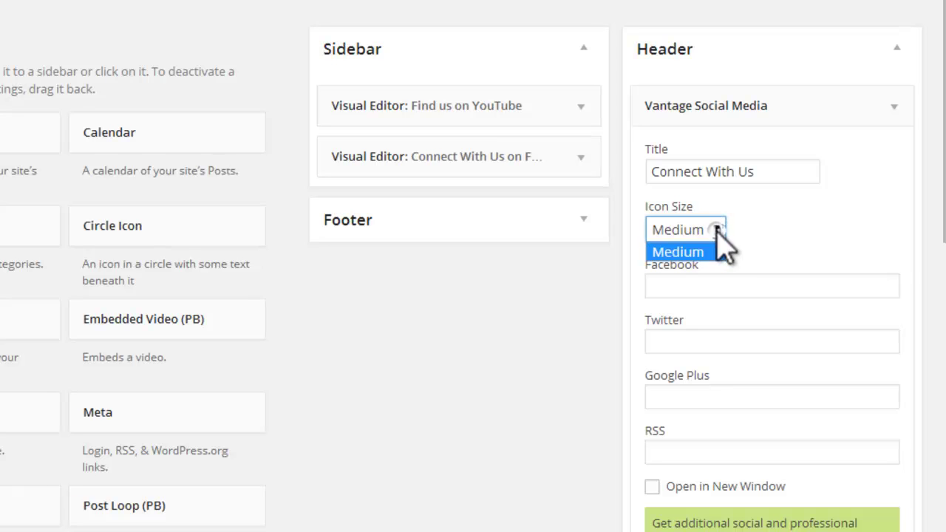
left_click(724, 244)
left_click(691, 288)
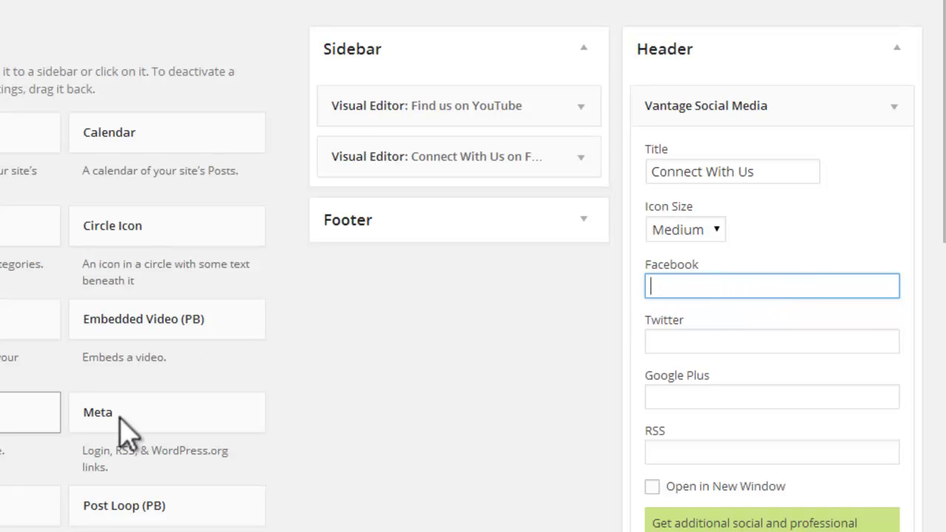
left_click(222, 528)
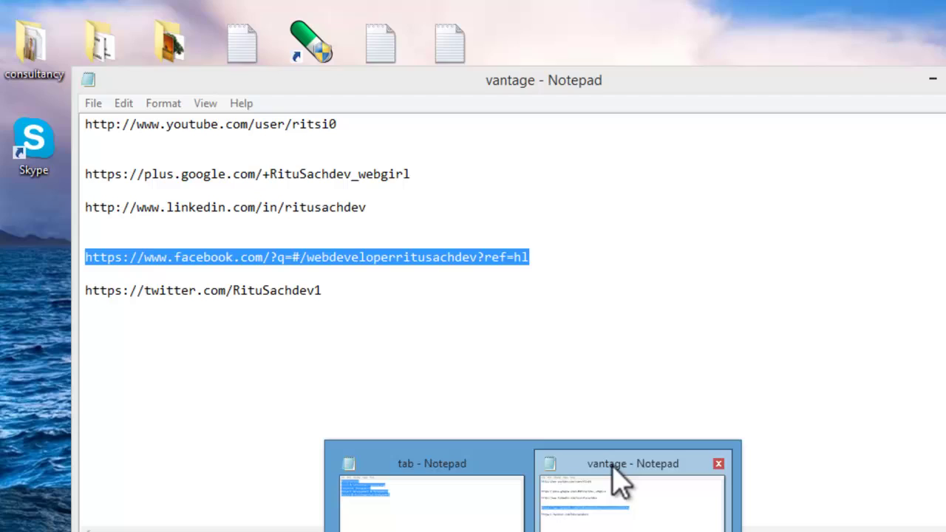
Step: Copy the Facebook profile link from Notepad into the widget's Facebook field
left_click(620, 482)
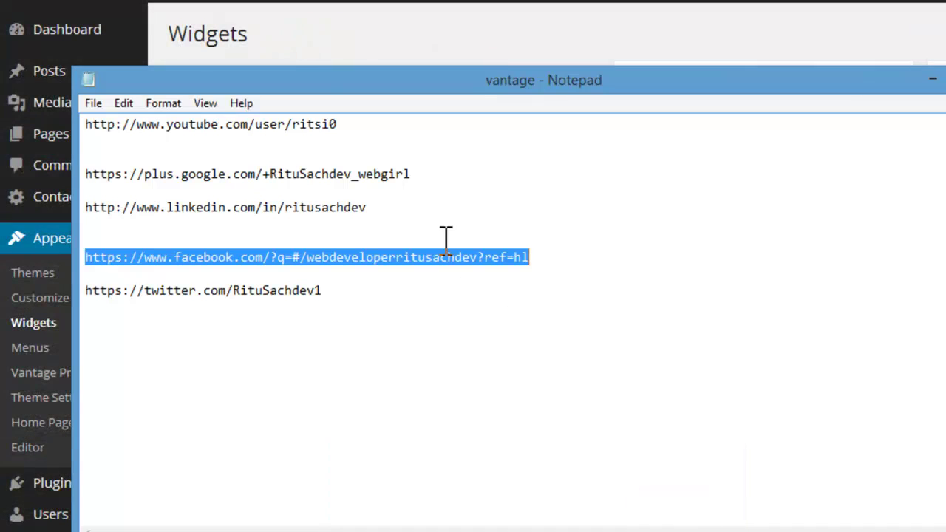
right_click(440, 257)
left_click(510, 316)
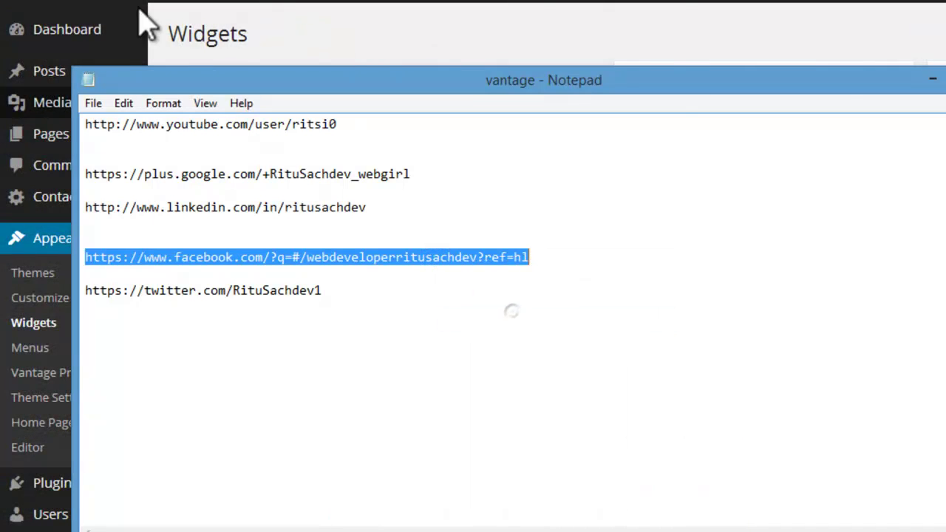
left_click_drag(673, 92, 306, 102)
left_click(740, 298)
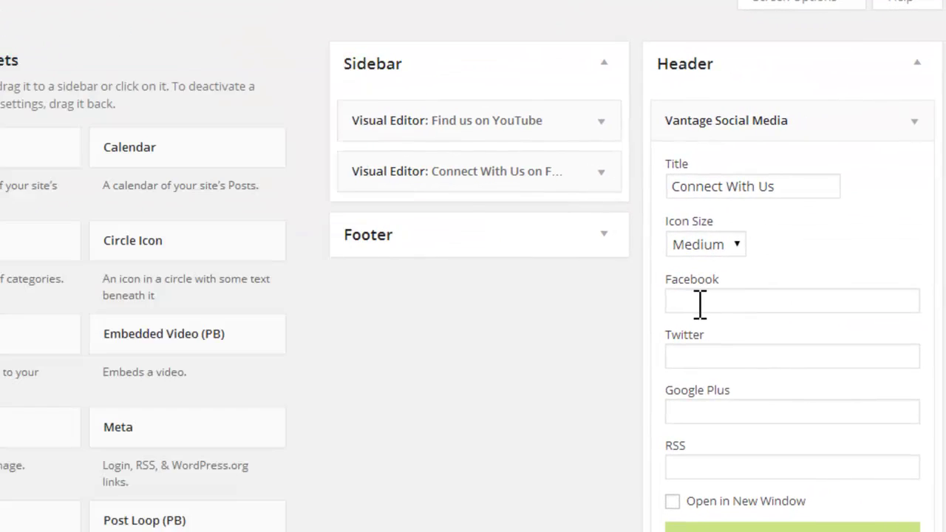
right_click(699, 303)
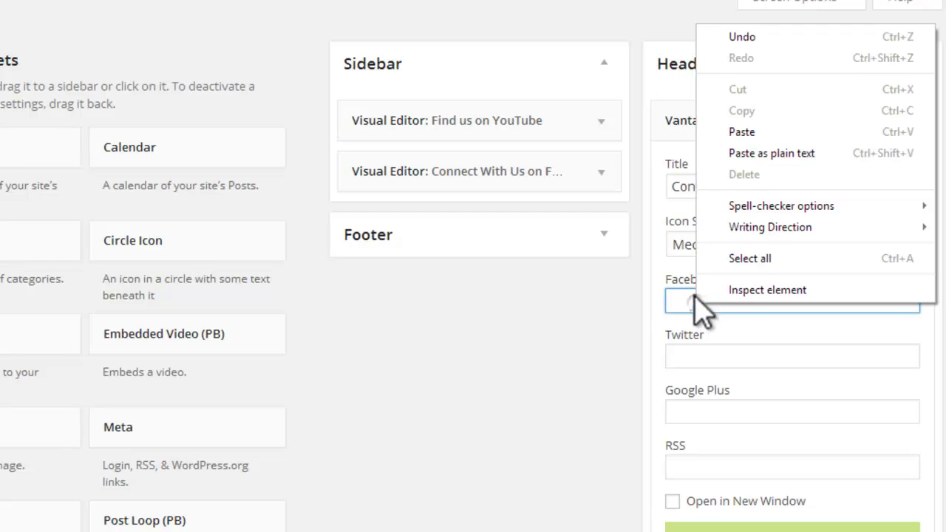
left_click(793, 137)
left_click_drag(923, 302, 487, 299)
left_click(834, 300)
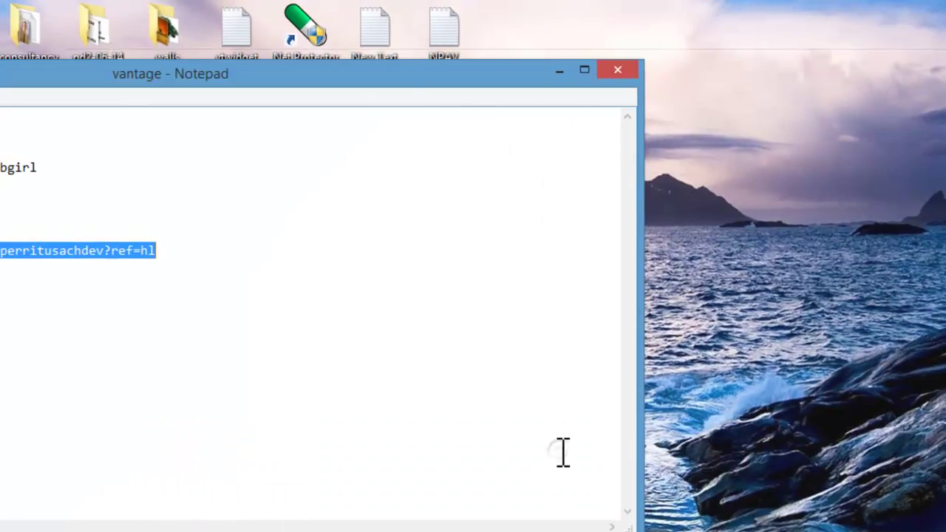
Step: Copy the Twitter profile link from Notepad into the widget's Twitter field
left_click(377, 461)
left_click_drag(383, 74, 723, 71)
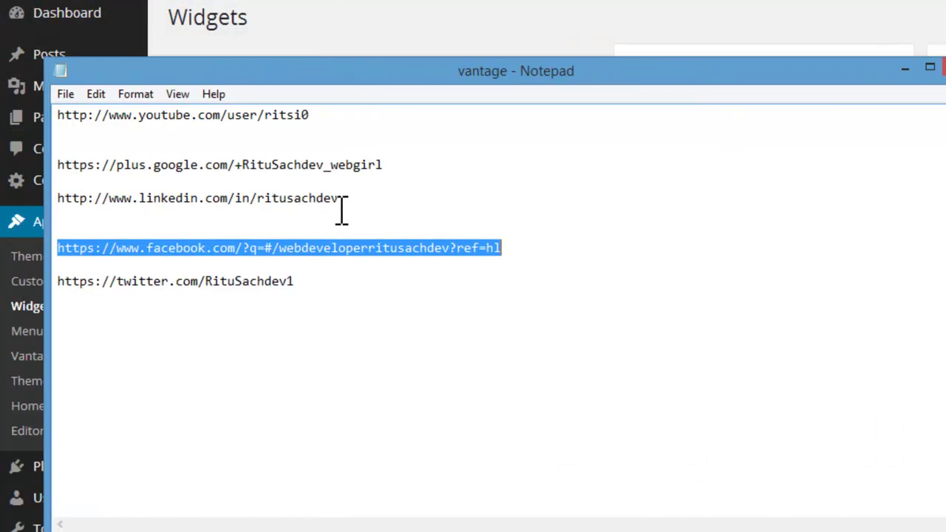
left_click_drag(465, 74, 570, 70)
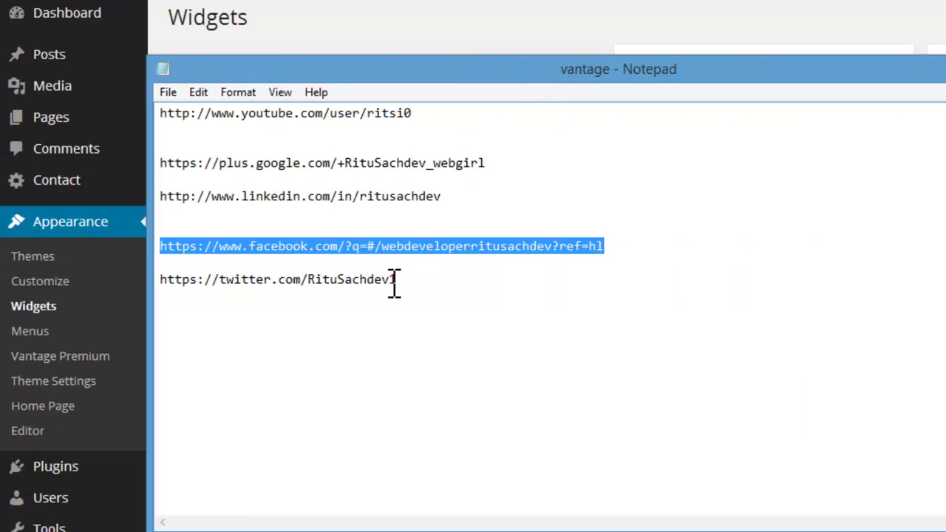
left_click_drag(417, 285, 143, 285)
right_click(319, 282)
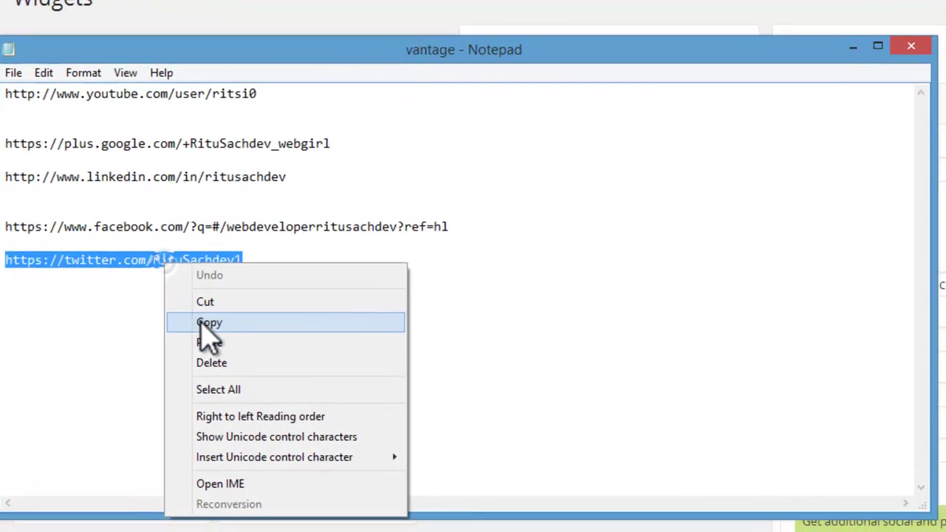
left_click(209, 324)
left_click(945, 365)
left_click(945, 342)
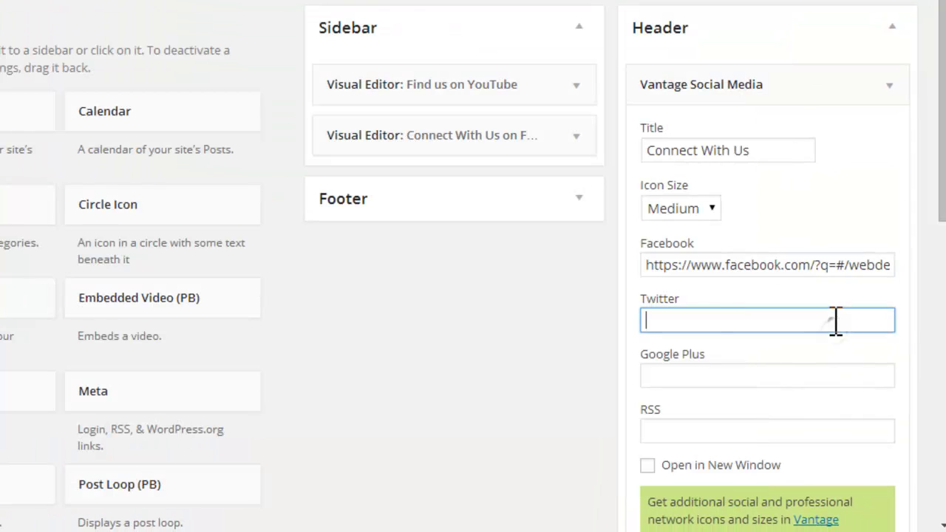
right_click(945, 339)
left_click(838, 148)
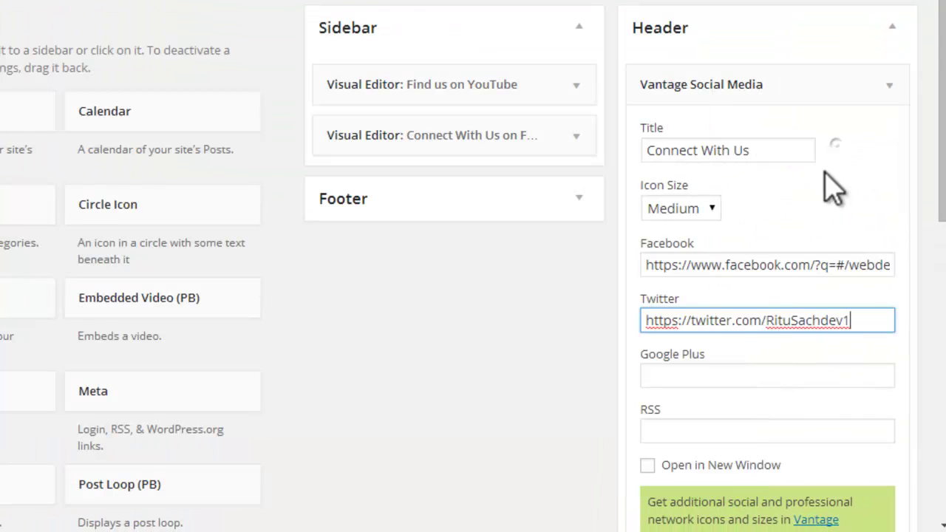
Step: Copy the Google Plus profile link from Notepad into the widget's Google Plus field
left_click(708, 377)
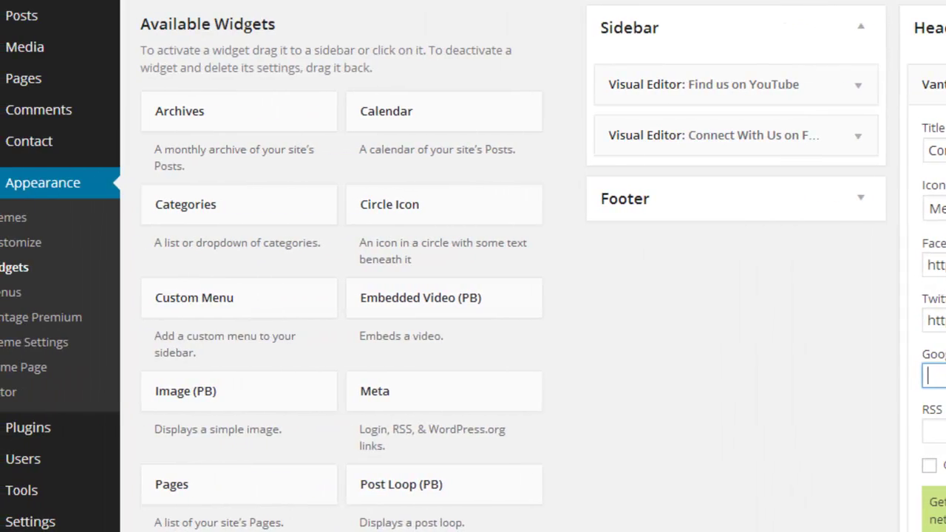
mouse_move(505, 529)
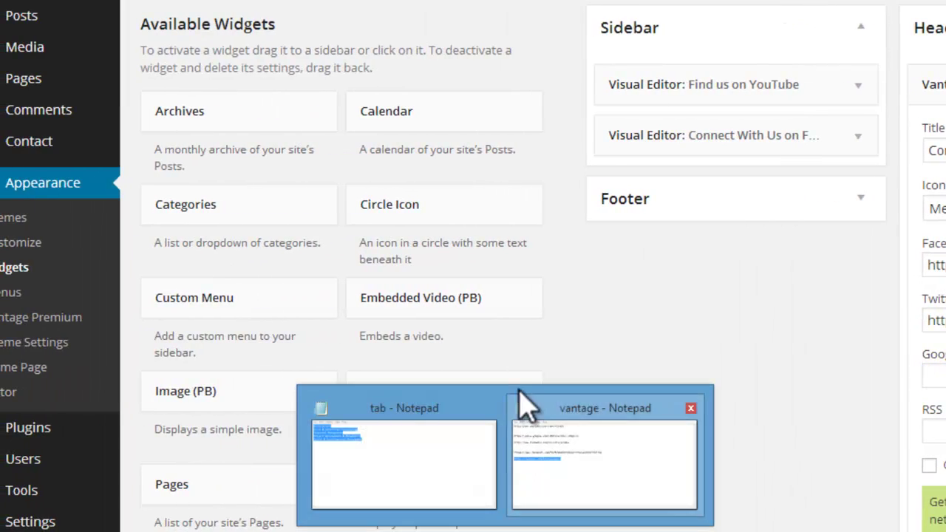
left_click(625, 414)
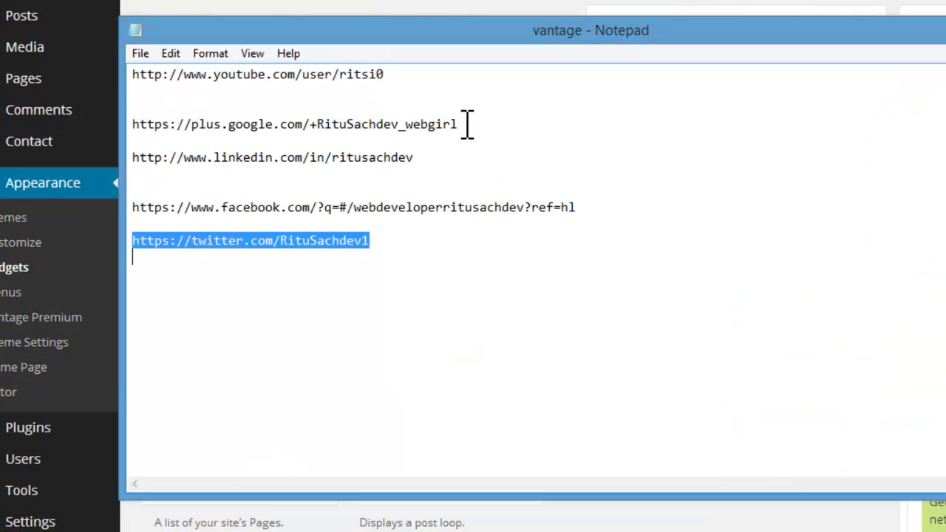
left_click_drag(461, 124, 70, 123)
right_click(227, 126)
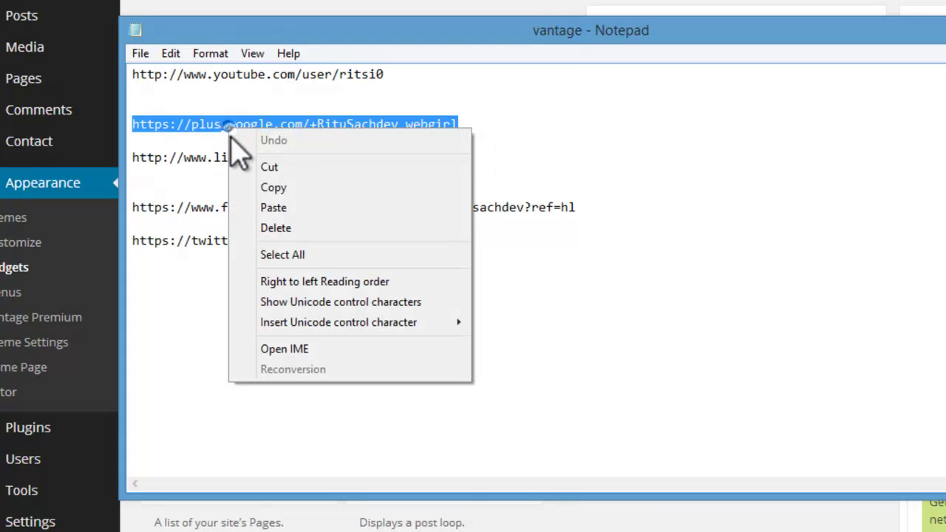
left_click(270, 187)
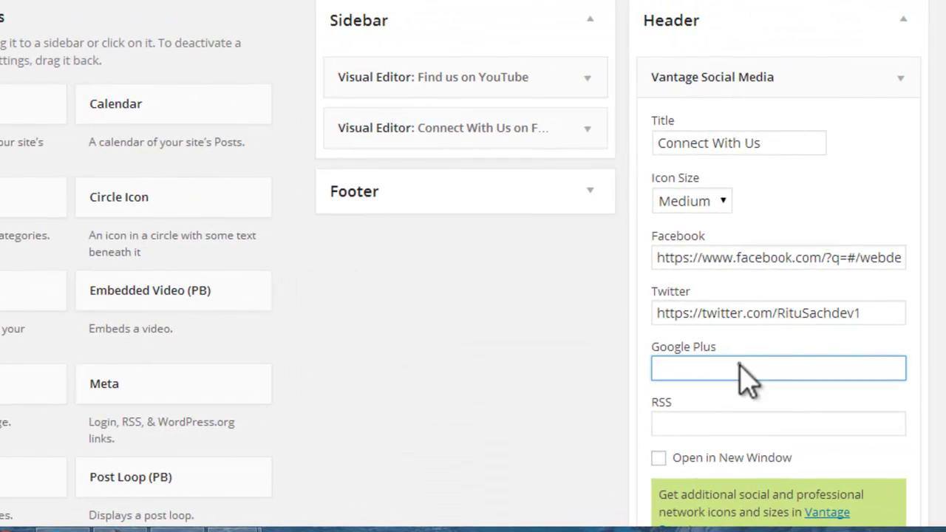
right_click(735, 366)
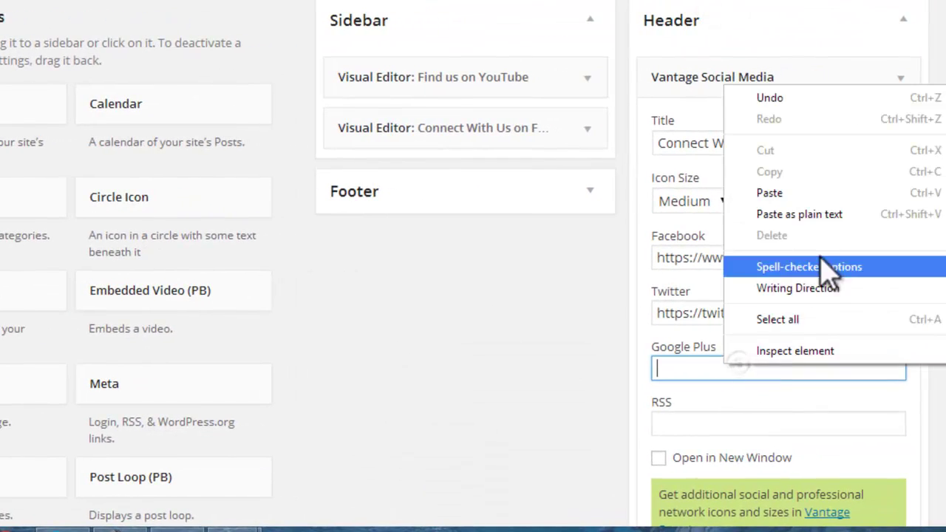
left_click(832, 194)
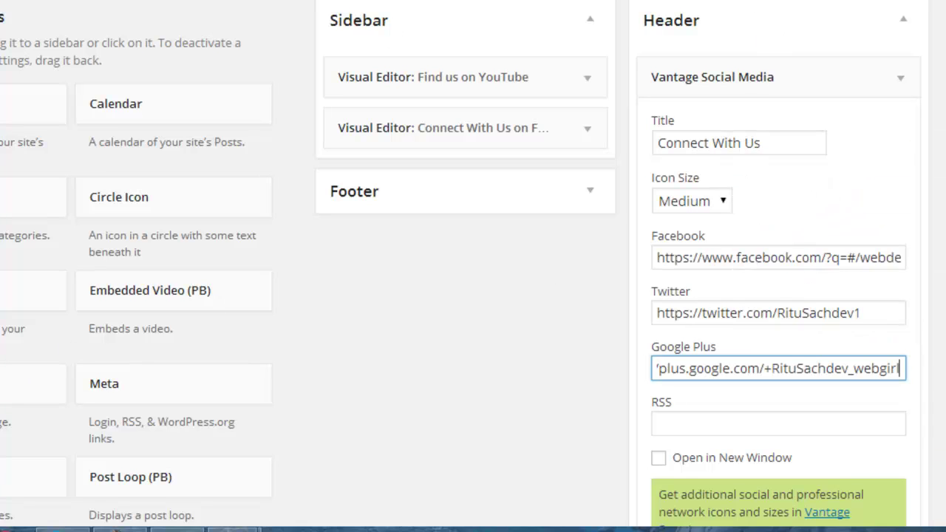
scroll(473, 259, "down", 3)
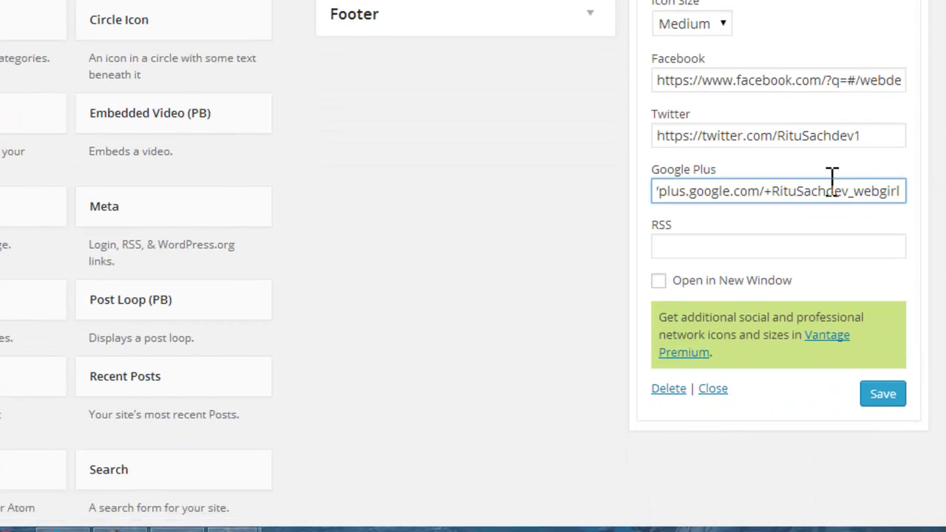
left_click_drag(721, 191, 559, 210)
Step: Tick Open in New Window, save the widget, and visit the live site to view the icons
left_click(883, 394)
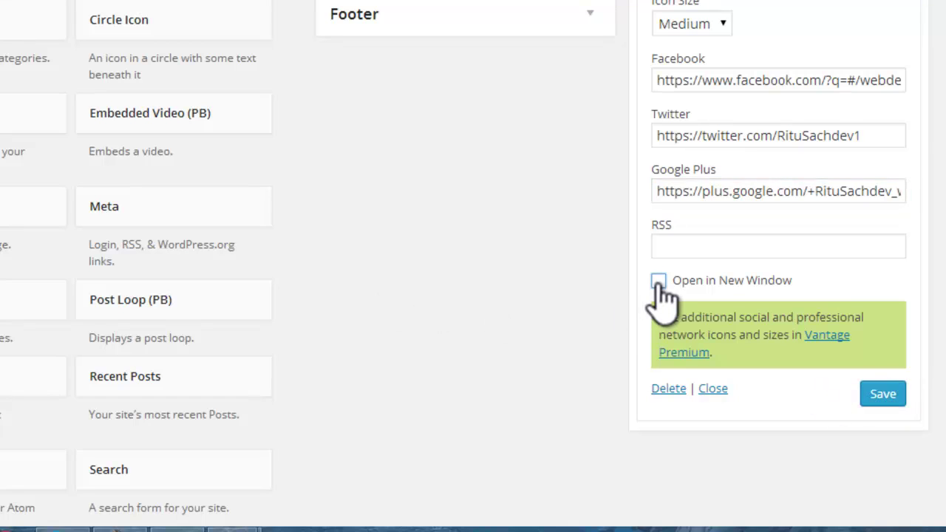
left_click(658, 281)
left_click(870, 392)
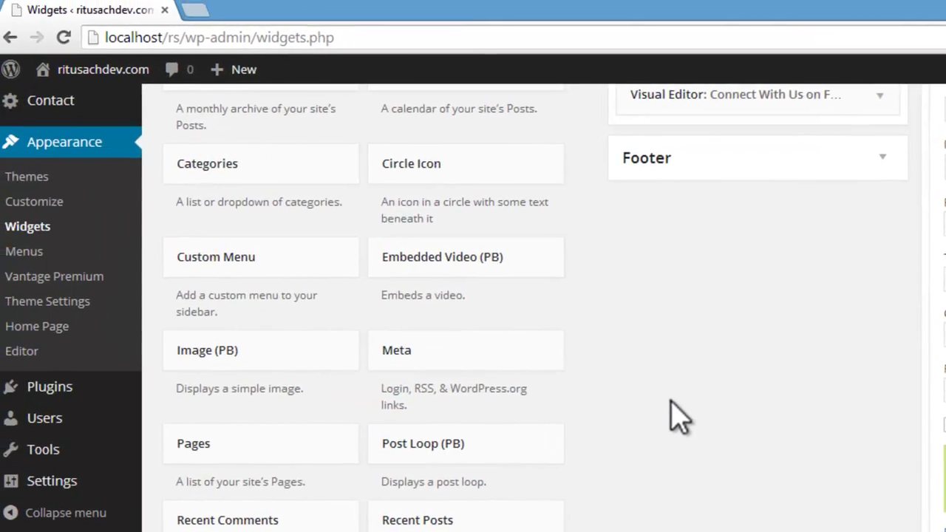
scroll(385, 259, "up", 2)
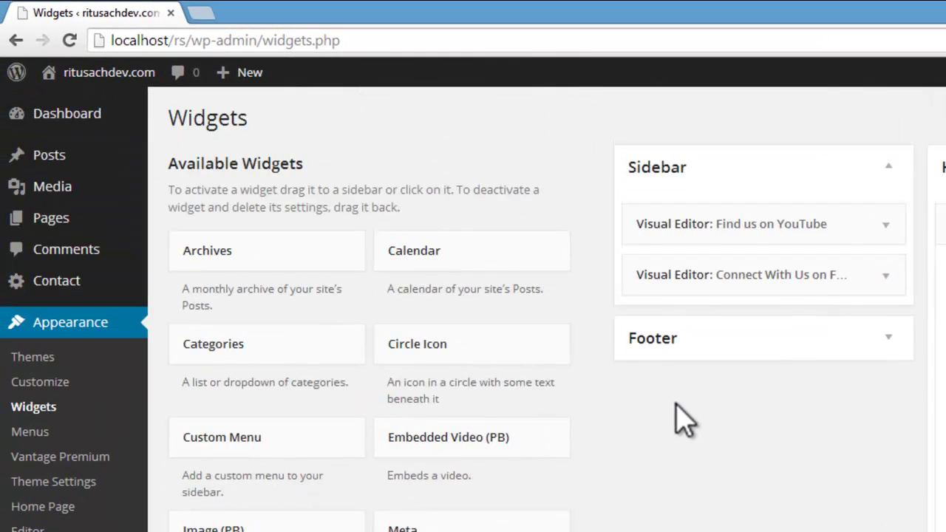
mouse_move(103, 74)
left_click(81, 105)
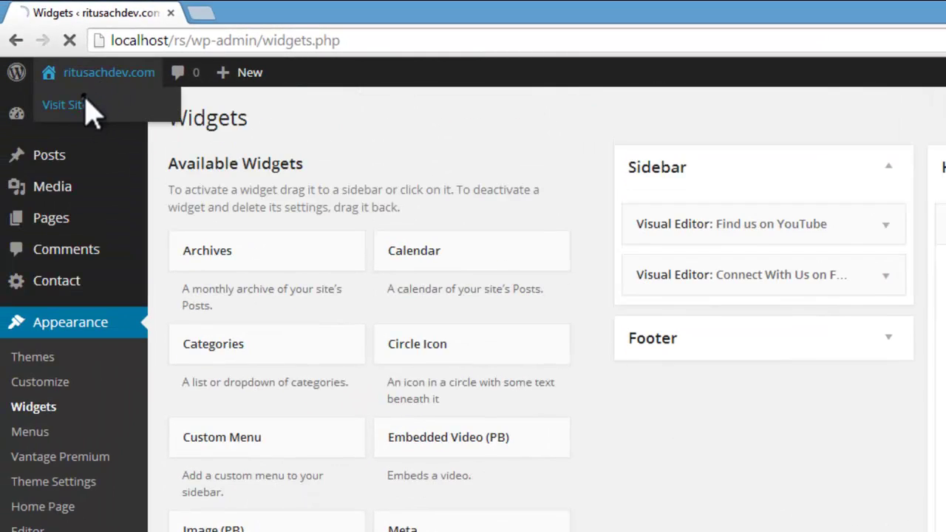
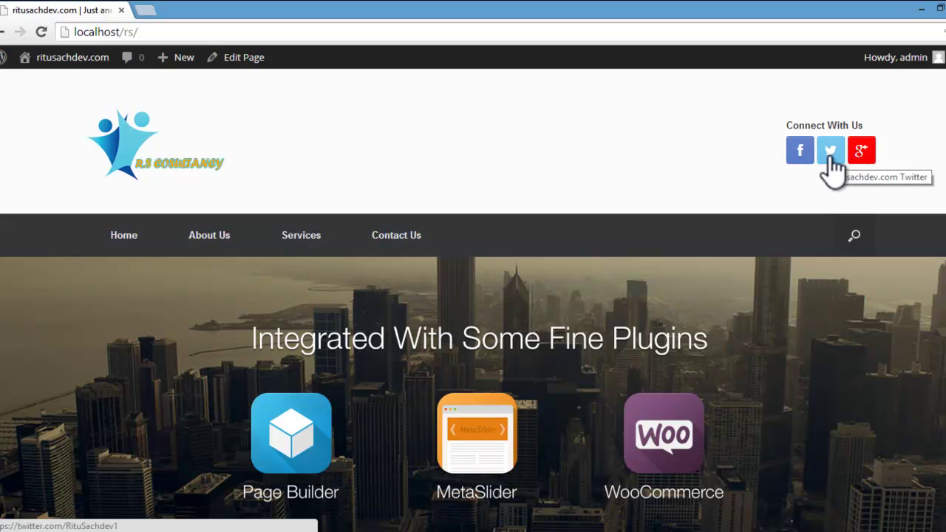
Step: Check the header's Twitter and Google+ profile links, then close both tabs
left_click(831, 156)
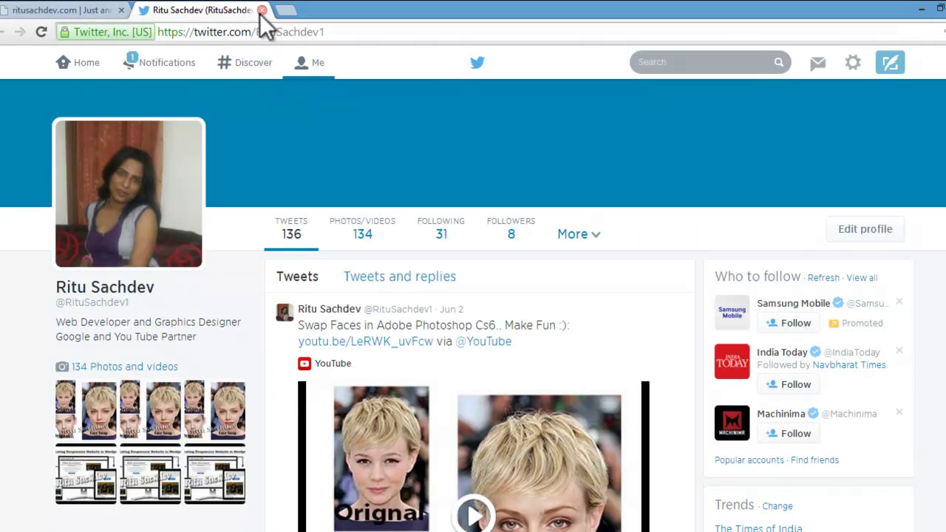
scroll(444, 194, "down", 2)
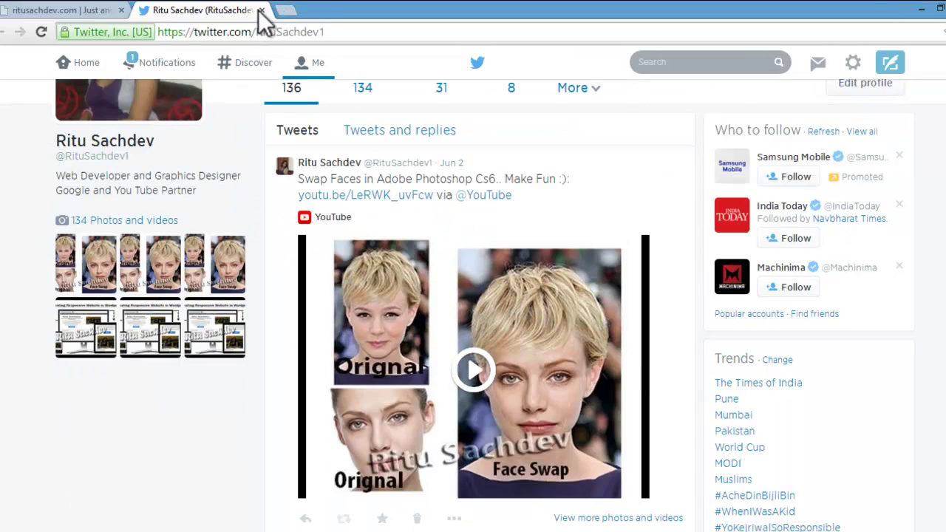
left_click(261, 9)
left_click(867, 153)
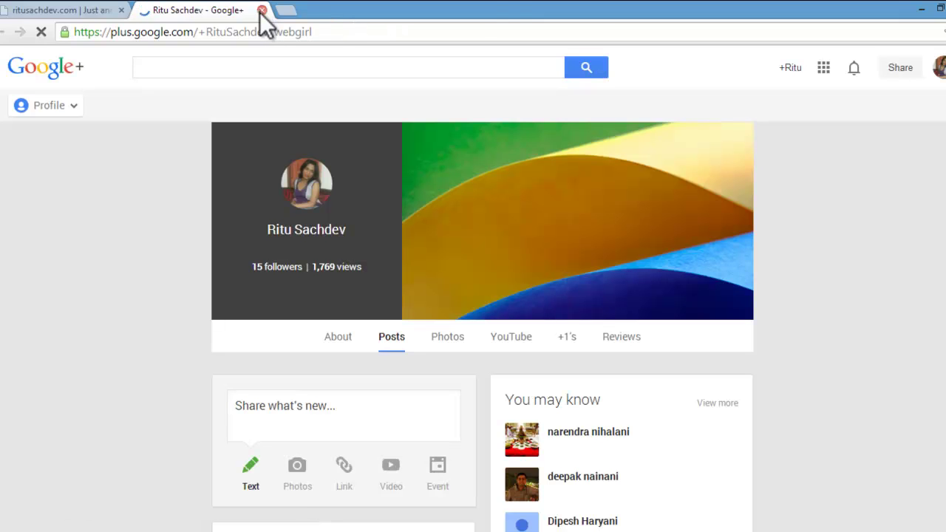
left_click(262, 9)
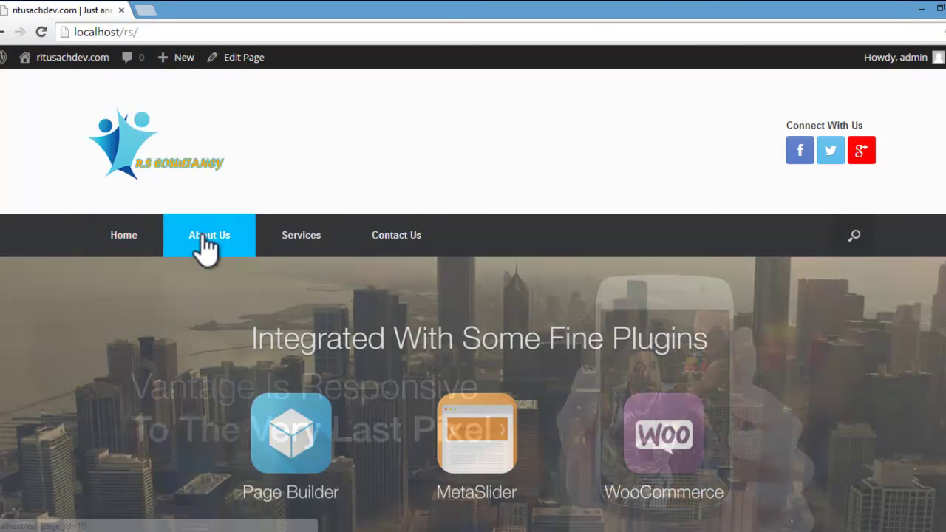
Step: Browse the About Us and Services pages, then scroll through Contact Us's map and form
left_click(204, 237)
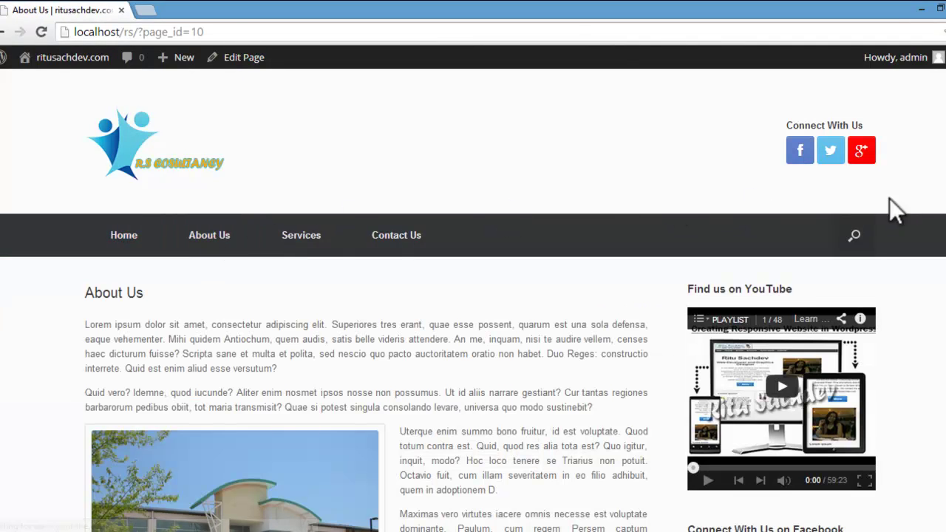
left_click(327, 223)
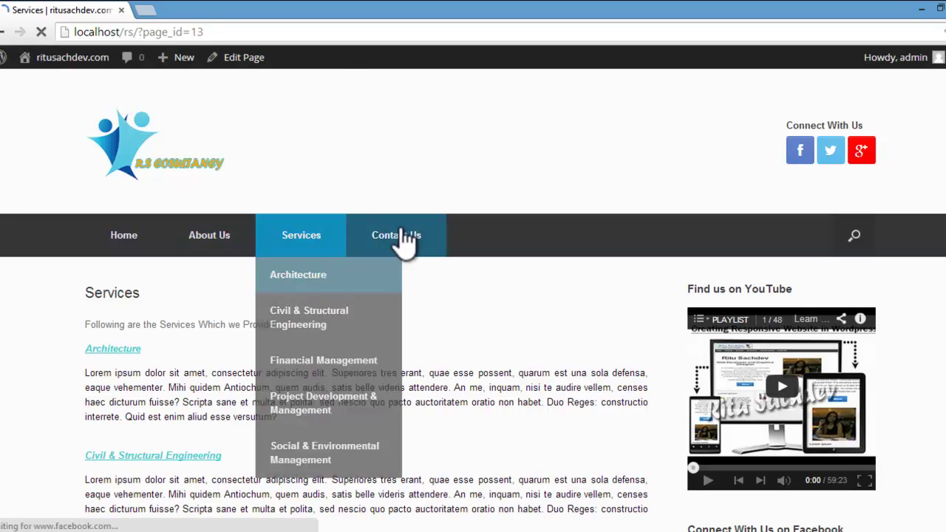
left_click(400, 230)
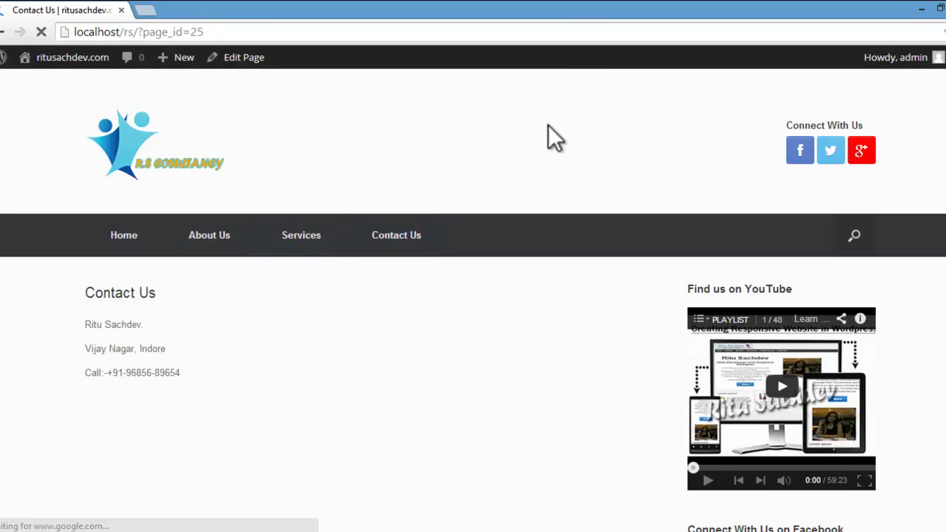
scroll(491, 151, "down", 3)
scroll(695, 341, "down", 1)
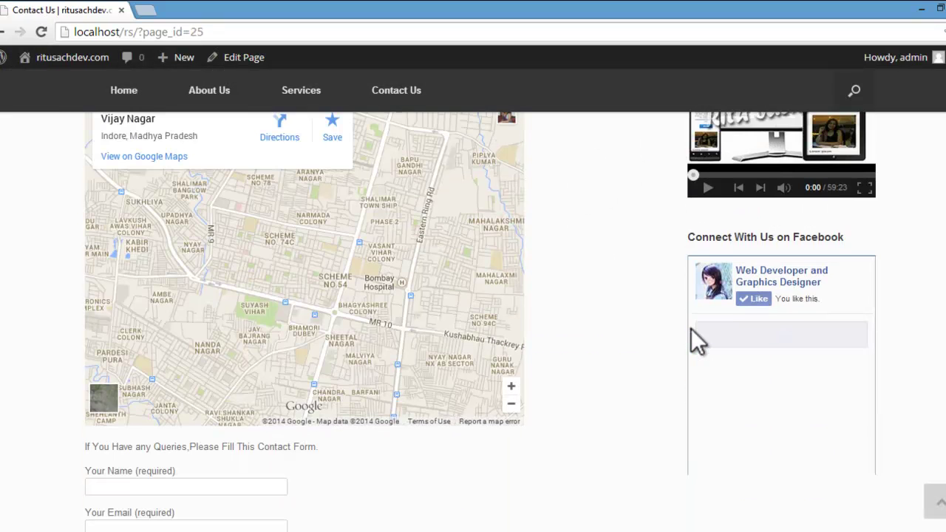
scroll(473, 301, "up", 4)
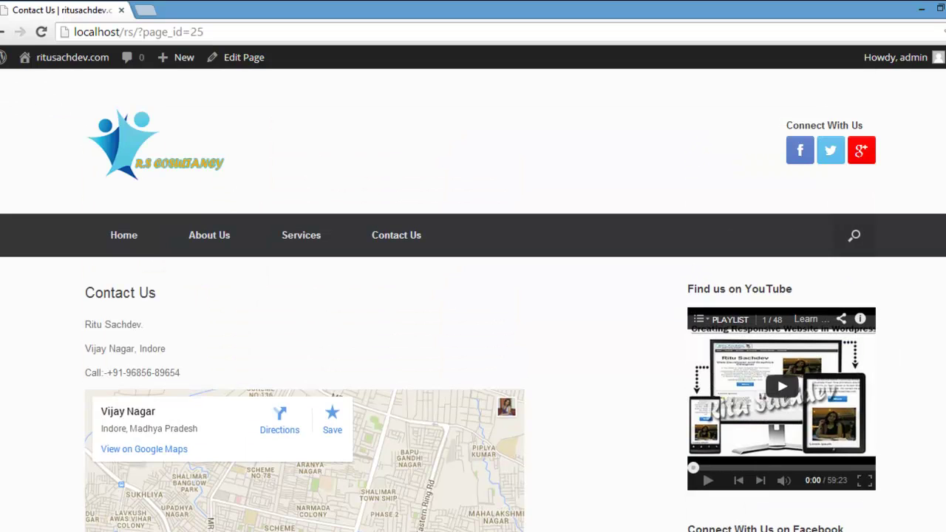
scroll(474, 308, "down", 8)
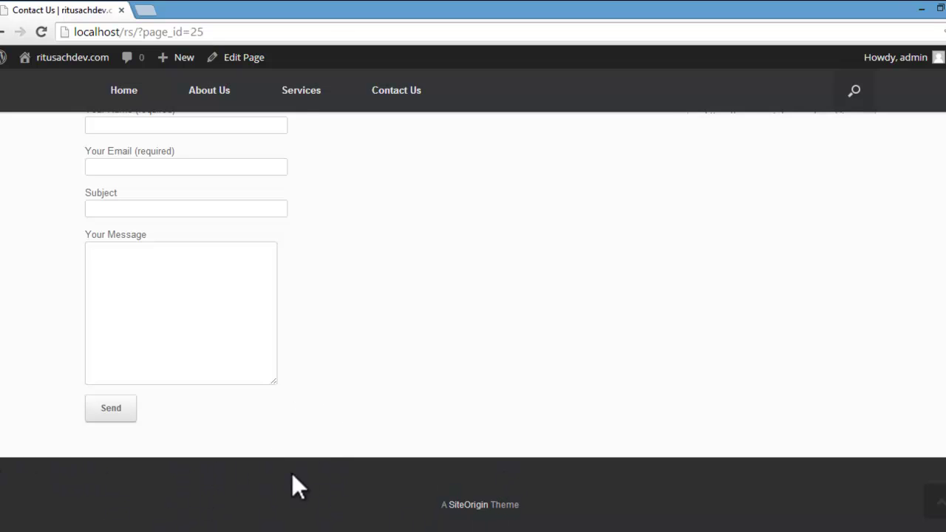
scroll(369, 473, "up", 1)
scroll(425, 466, "up", 5)
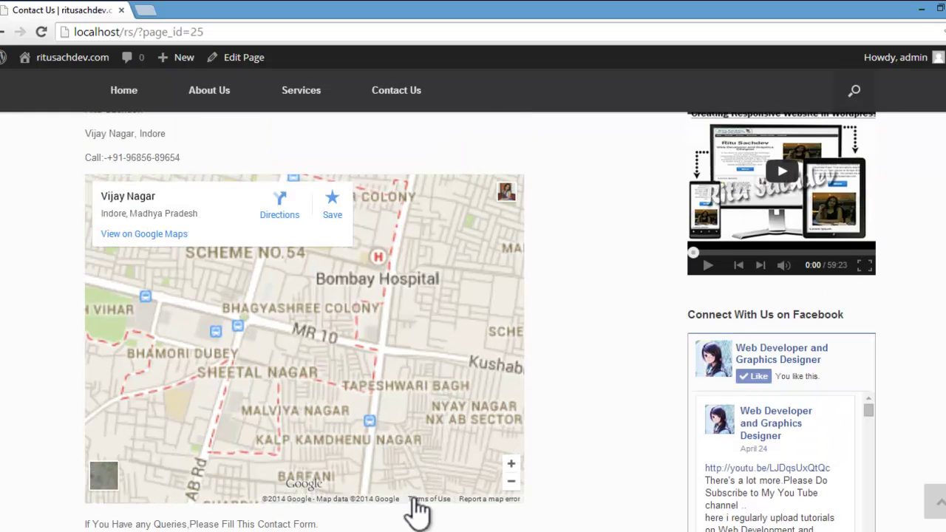
scroll(428, 492, "down", 1)
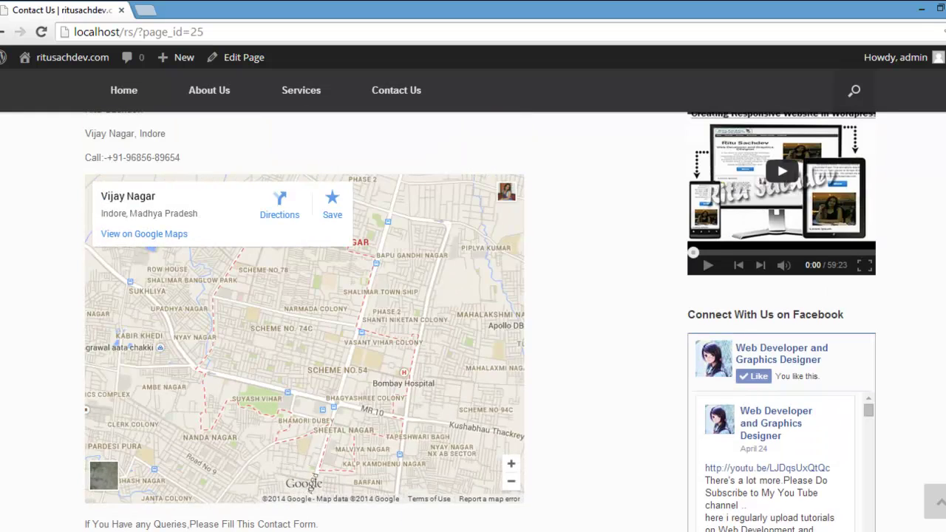
scroll(490, 169, "up", 5)
Step: Go to the Widgets admin page from the admin-bar menu
mouse_move(64, 59)
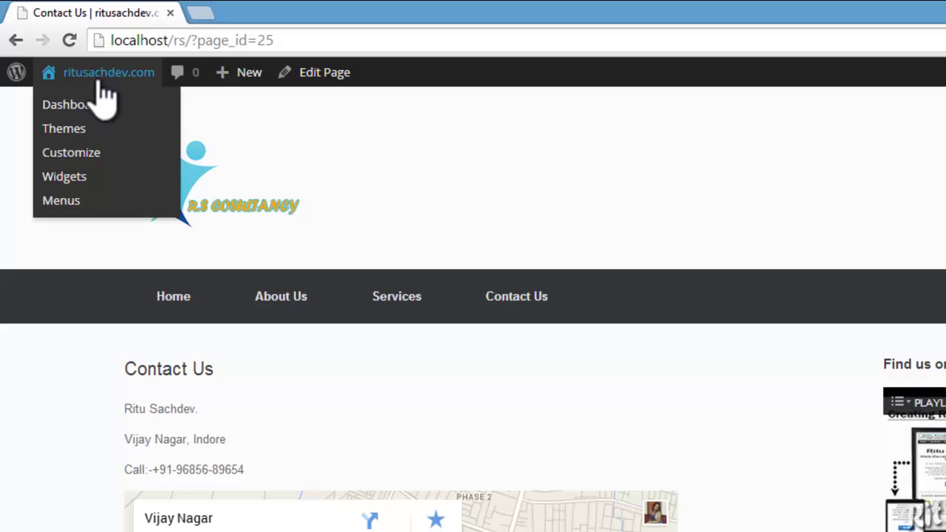
left_click(59, 183)
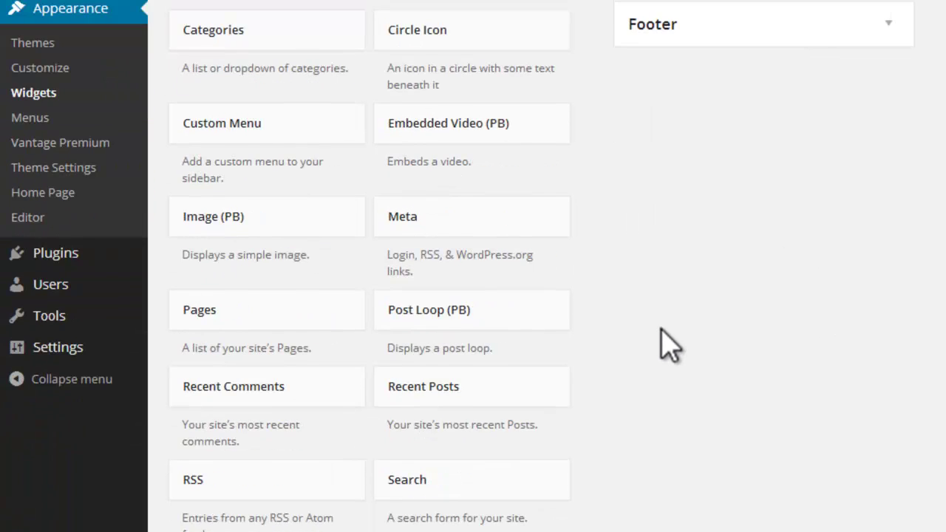
scroll(669, 344, "down", 2)
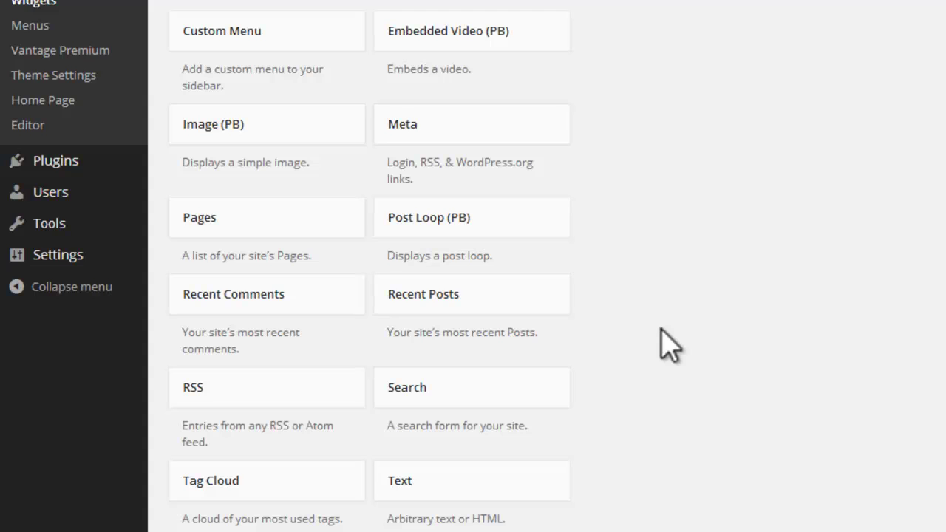
scroll(669, 344, "down", 3)
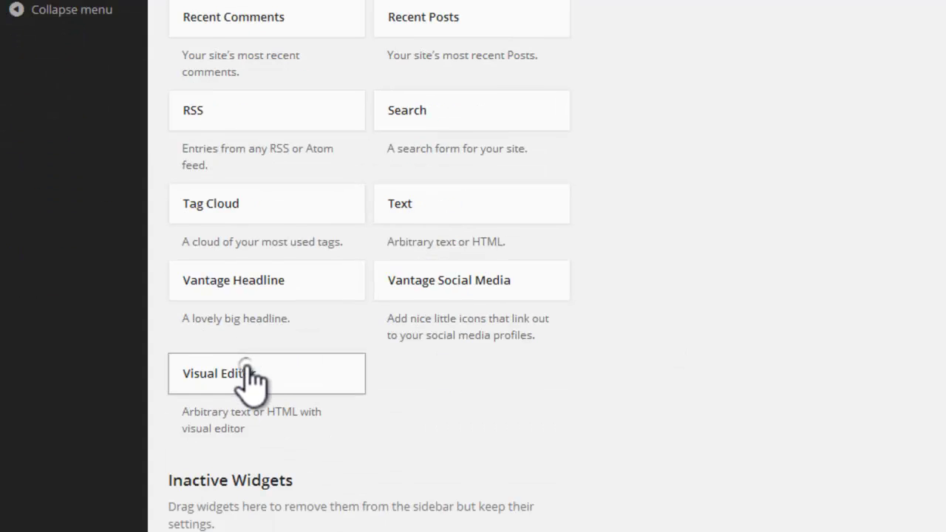
Step: Drag a Visual Editor widget into the Footer area and title it Home
left_click_drag(252, 380, 945, 133)
scroll(369, 267, "up", 2)
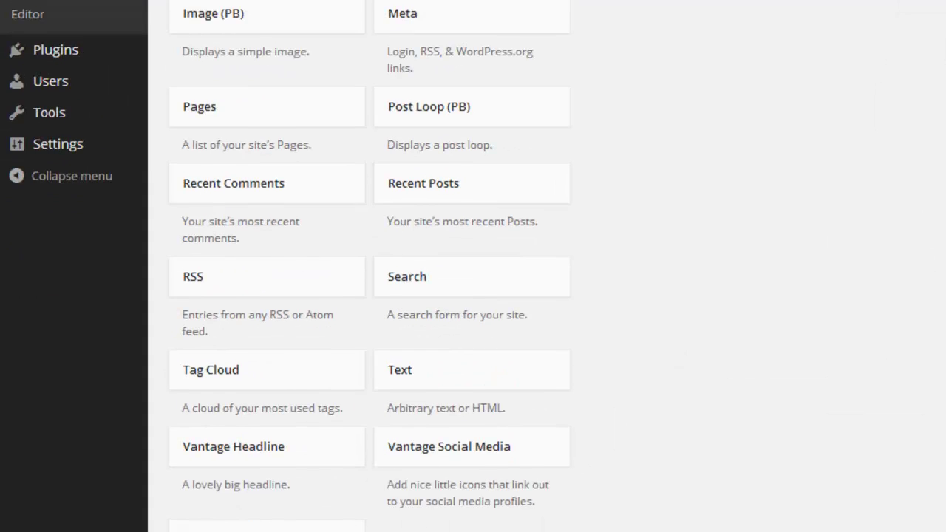
scroll(803, 143, "up", 4)
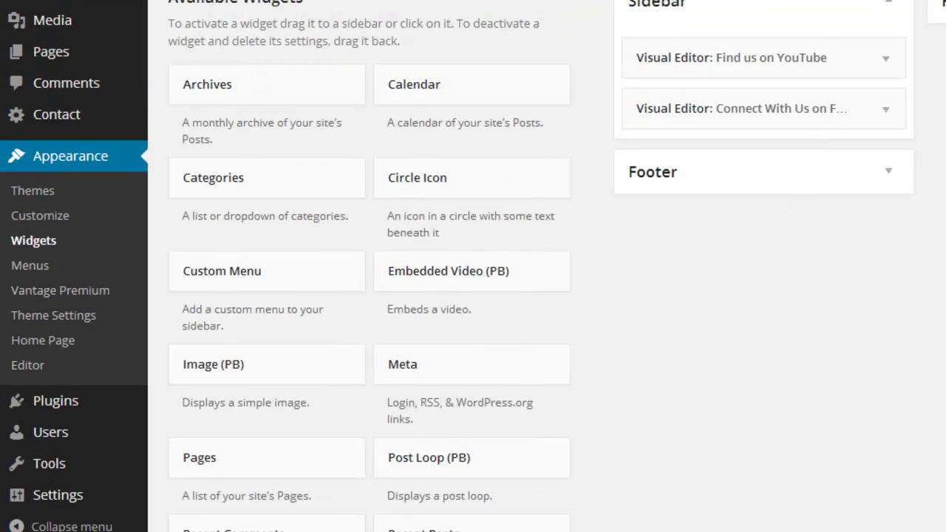
scroll(747, 360, "down", 7)
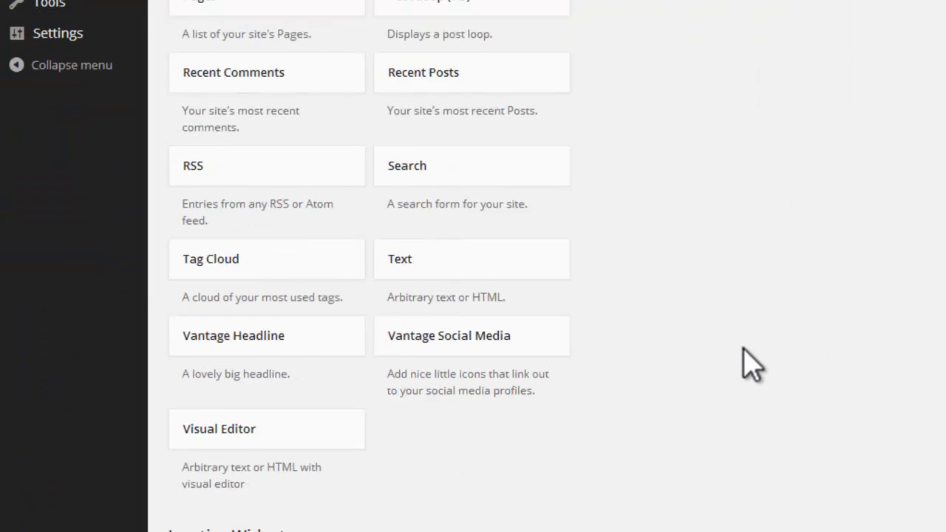
left_click_drag(295, 328, 714, 198)
scroll(369, 266, "up", 4)
left_click(449, 247)
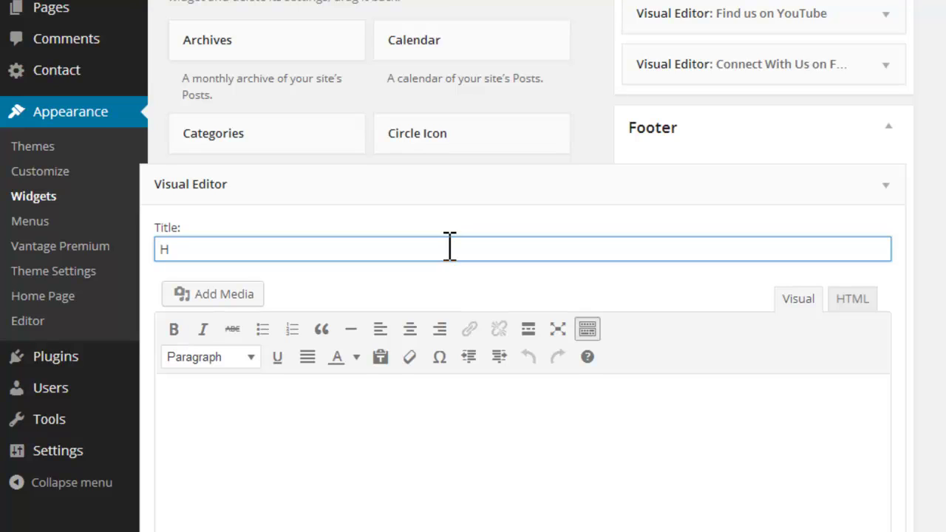
Step: Paste a Loripsum.net Lorem ipsum paragraph into the Home widget body, save, and collapse it
left_click(261, 425)
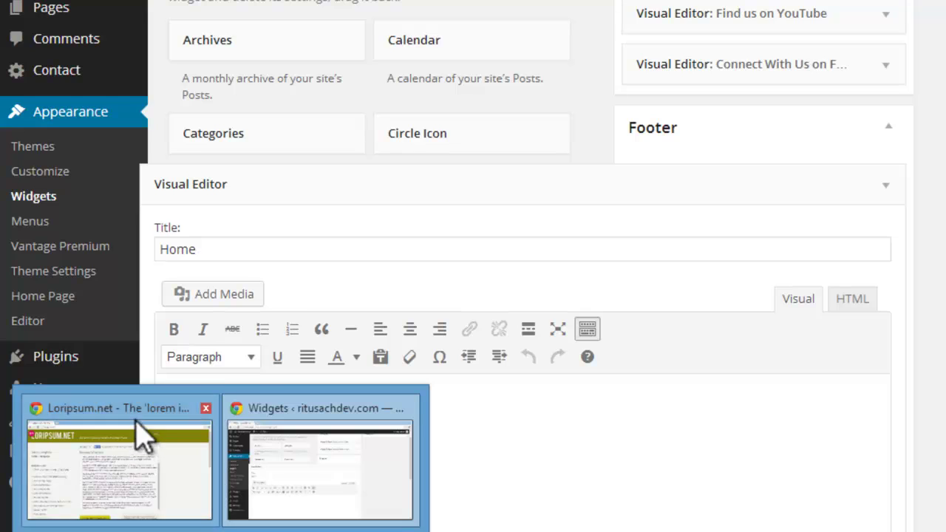
left_click(139, 392)
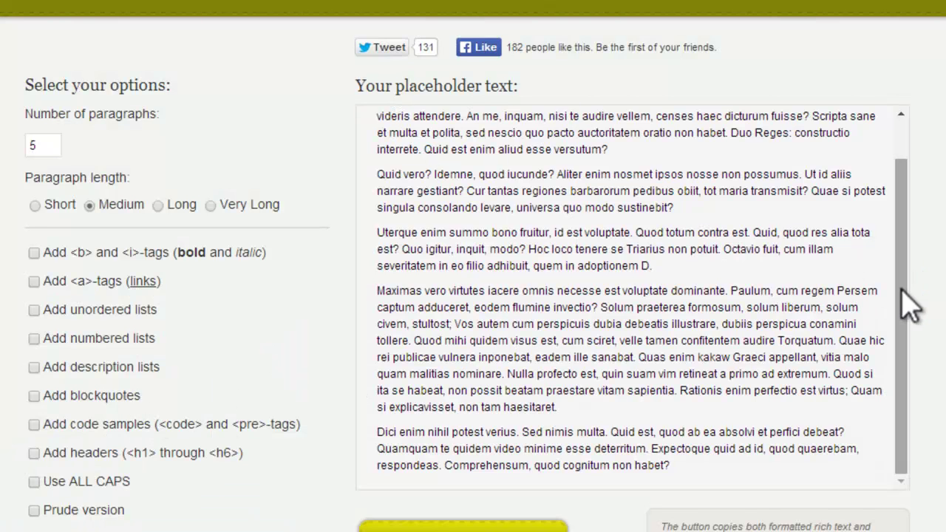
left_click_drag(909, 301, 912, 179)
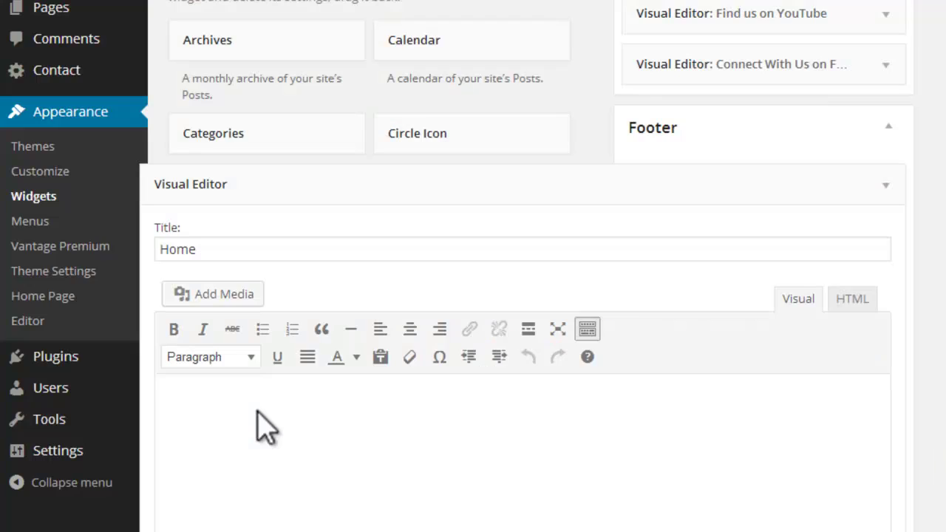
type("Lorem ipsum dolor sit amet, consectetur adipiscing elit. Superiores tres erant, quae esse possent, quarum est una sola defensa, eaque vehementer. Mihi quidem Antiochum, quem audis, satis belle videris attendere.")
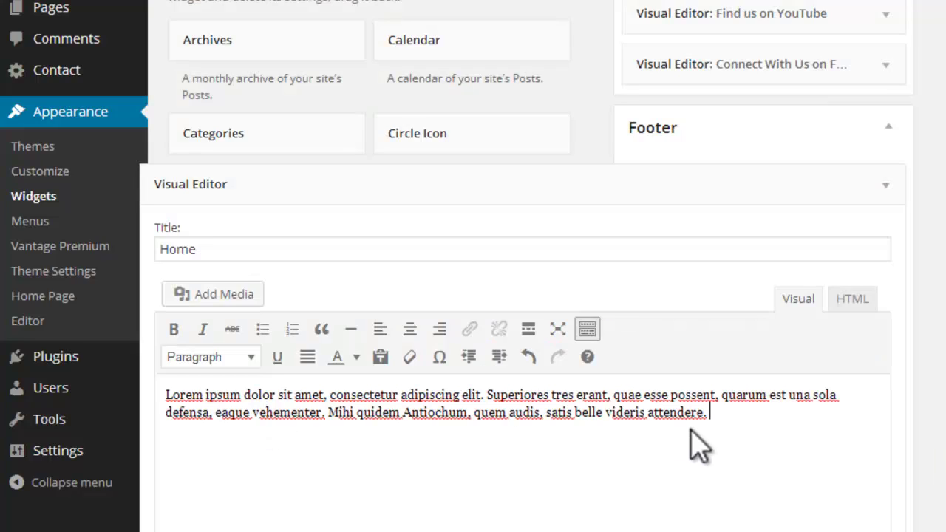
scroll(699, 444, "down", 4)
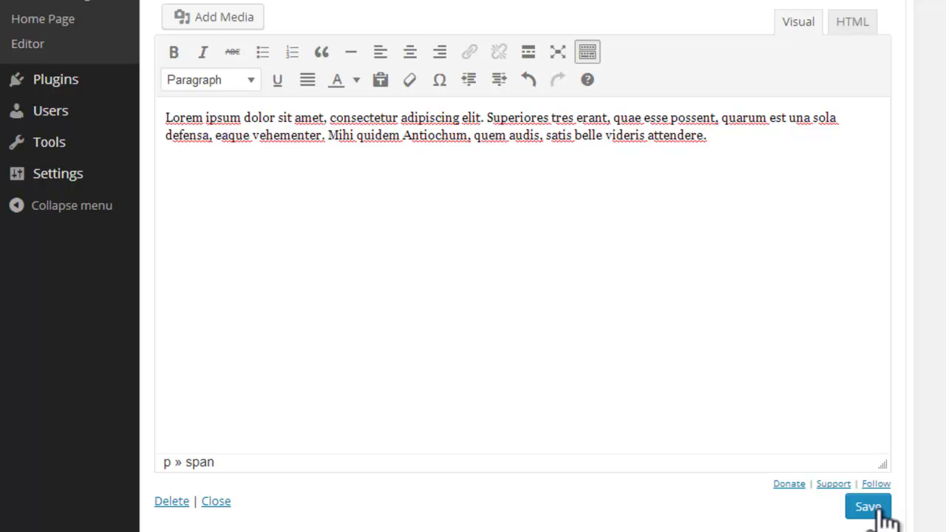
left_click(882, 509)
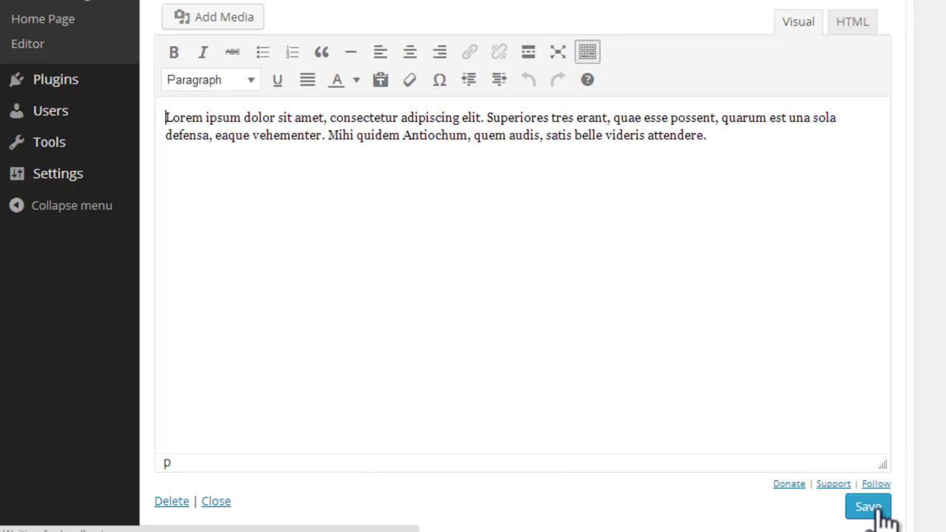
scroll(271, 158, "up", 3)
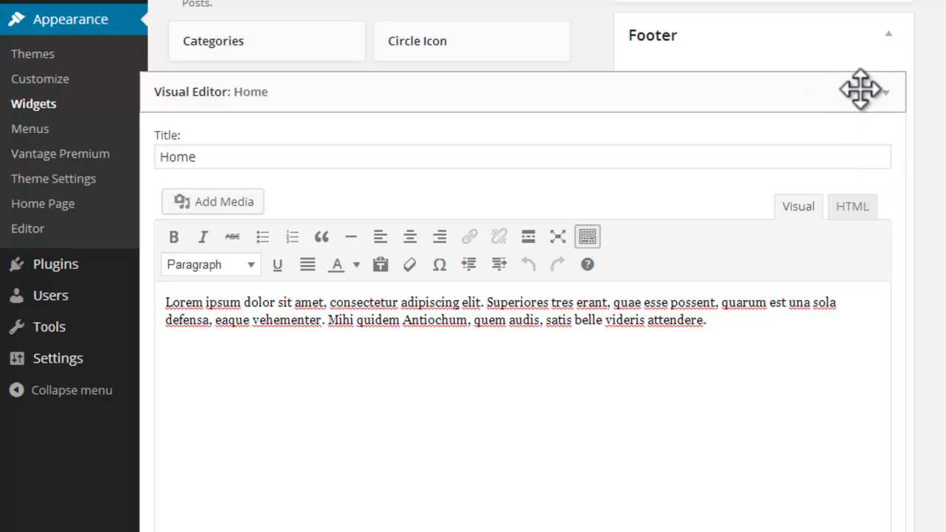
scroll(433, 258, "down", 6)
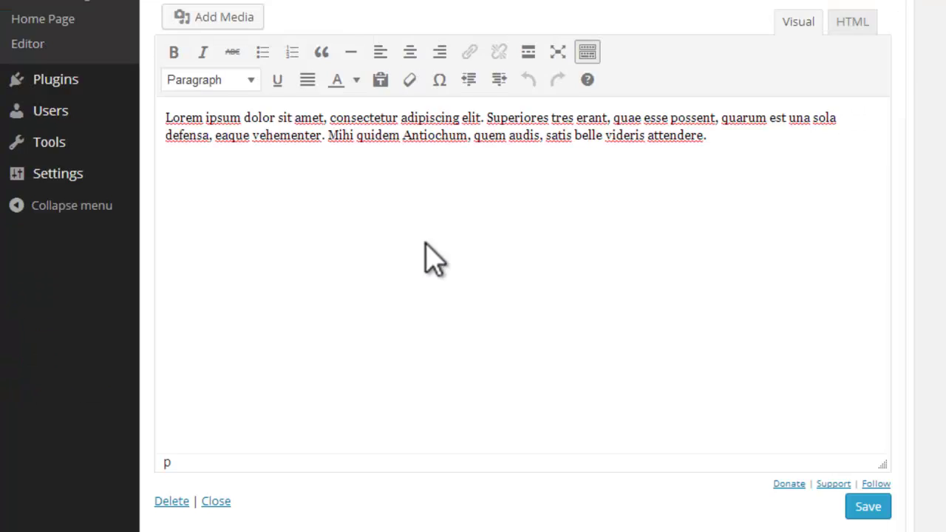
left_click(216, 316)
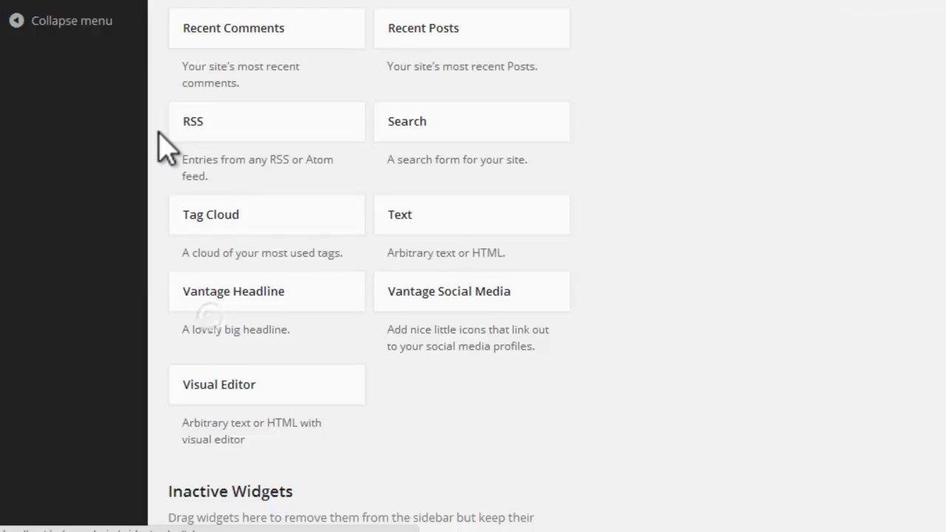
Step: Add another Visual Editor widget to the Footer and title it About Us
scroll(158, 148, "up", 3)
scroll(184, 185, "up", 3)
scroll(244, 273, "down", 6)
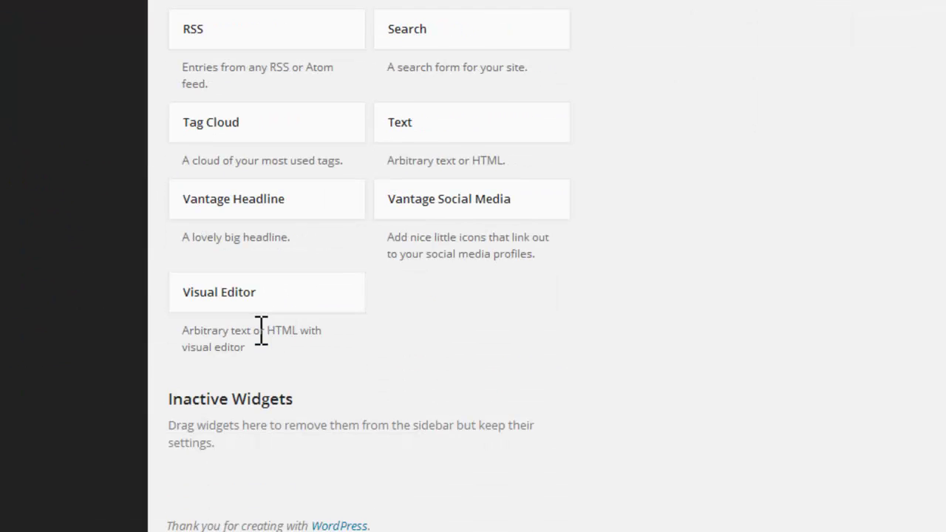
left_click_drag(270, 303, 762, 15)
scroll(458, 266, "up", 5)
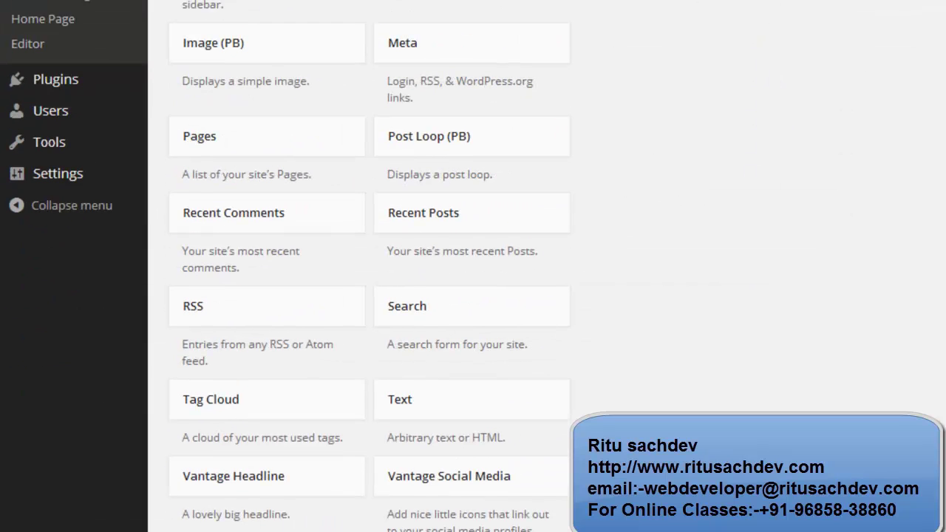
left_click_drag(713, 44, 714, 78)
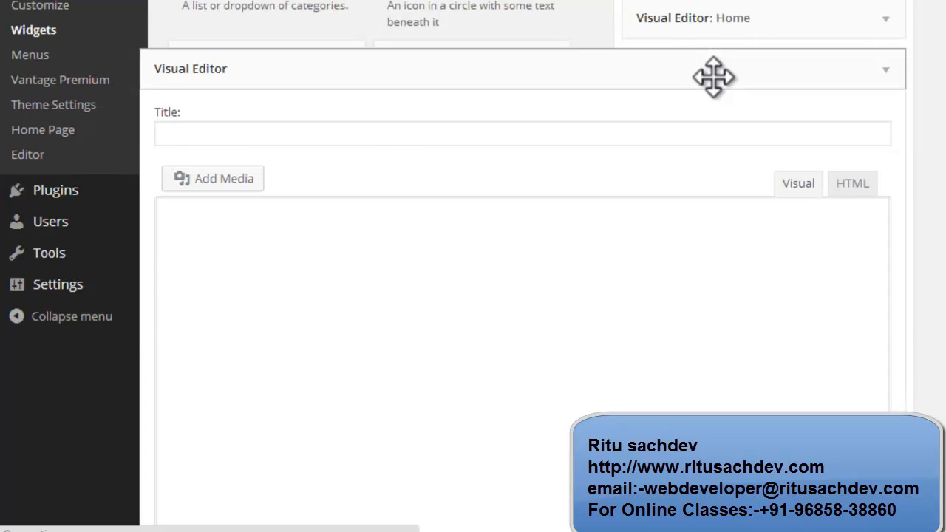
left_click(293, 133)
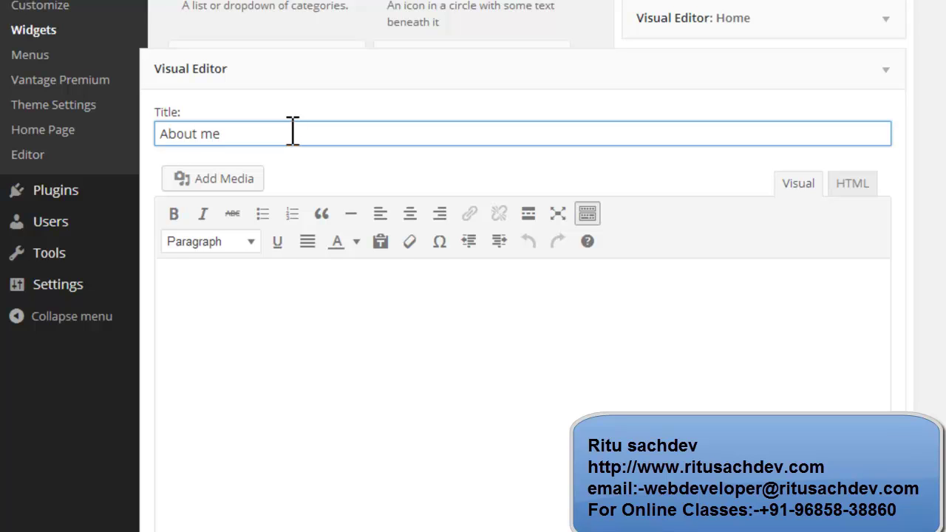
type("About me")
left_click_drag(198, 134, 242, 137)
Step: Paste the Lorem ipsum paragraph into the About Us body, save, and collapse the widget
left_click(544, 325)
scroll(542, 327, "down", 5)
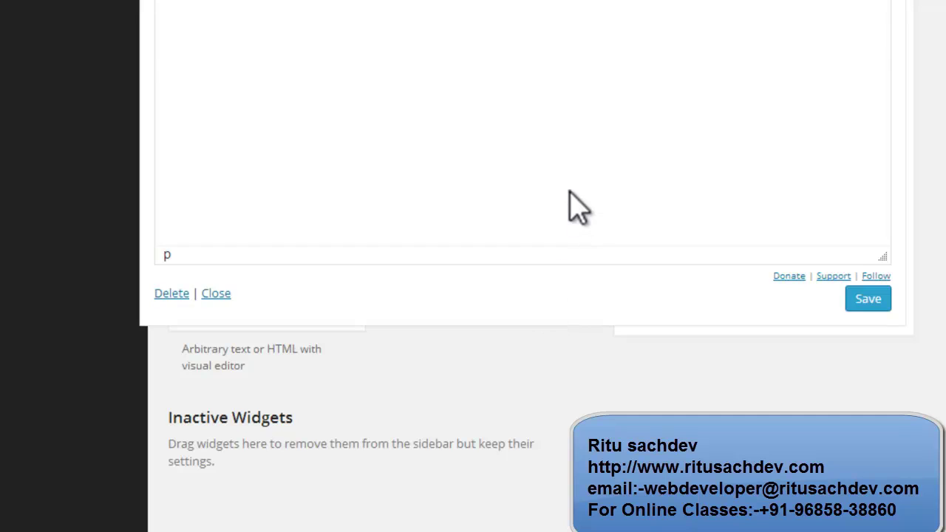
scroll(570, 205, "up", 3)
type("Lorem ipsum dolor sit amet, consectetur adipiscing elit. Superiores tres erant, quae esse possent, quarum est una sola defensa, eaque vehementer. Mihi quidem Antiochum, quem audis, satis belle videris attendere.")
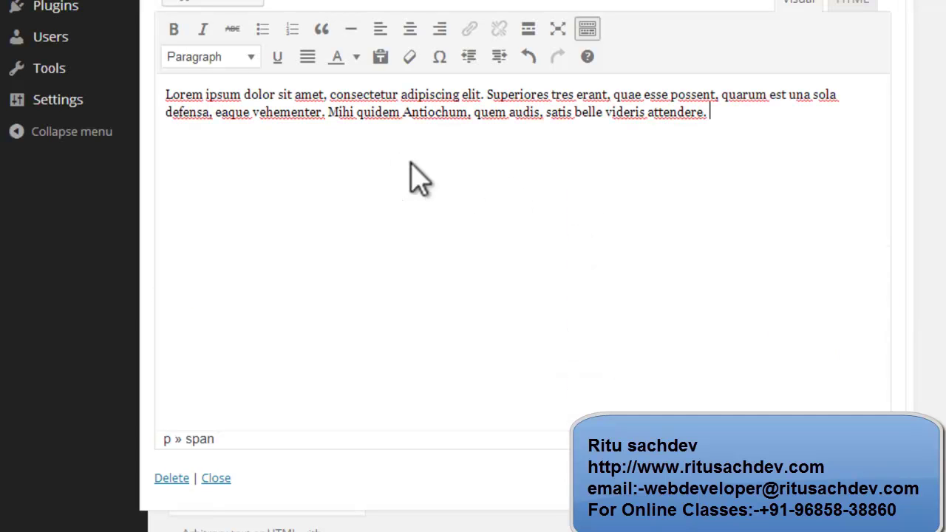
left_click(852, 2)
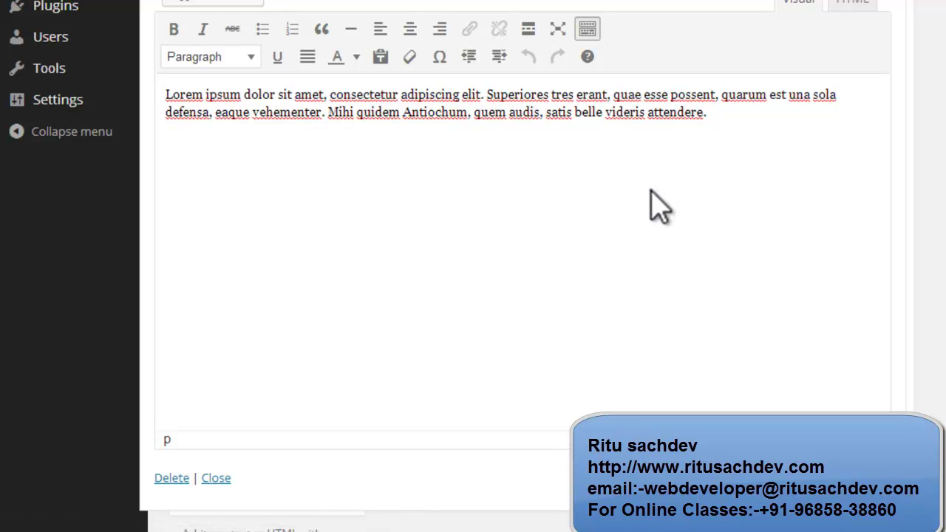
left_click(215, 480)
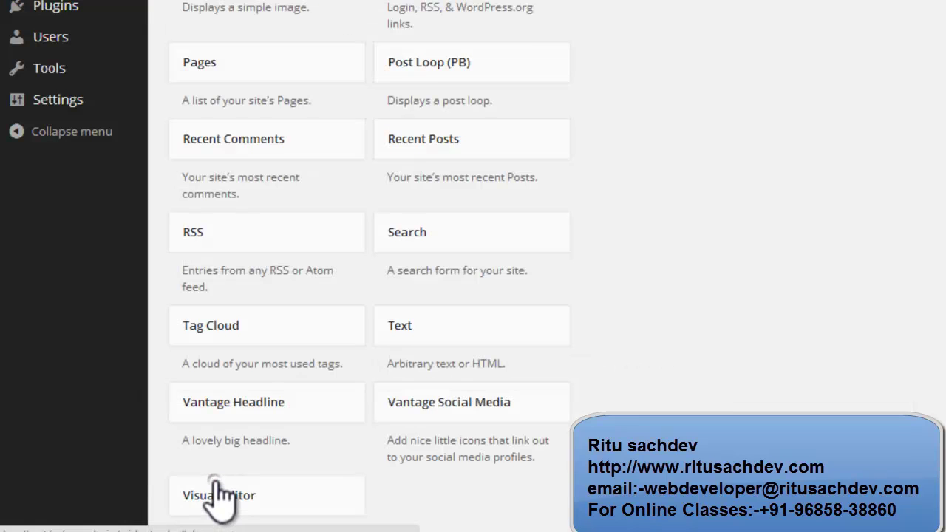
scroll(433, 220, "up", 4)
scroll(433, 252, "up", 1)
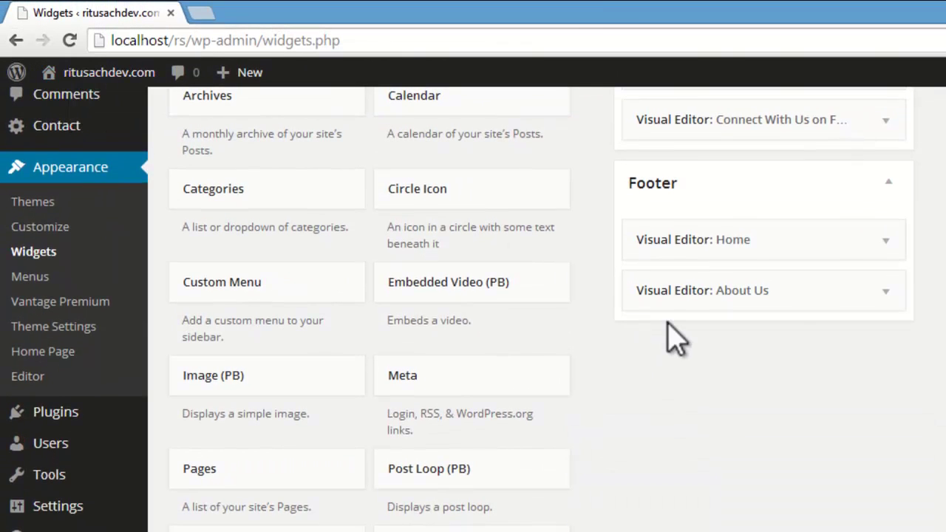
Step: Visit the live site and scroll down to the Home and About Us footer columns
mouse_move(87, 85)
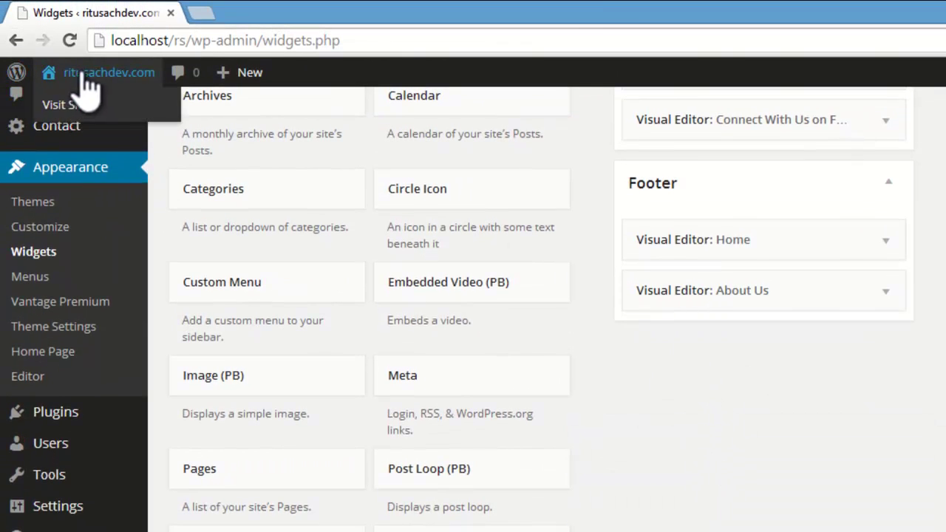
left_click(66, 109)
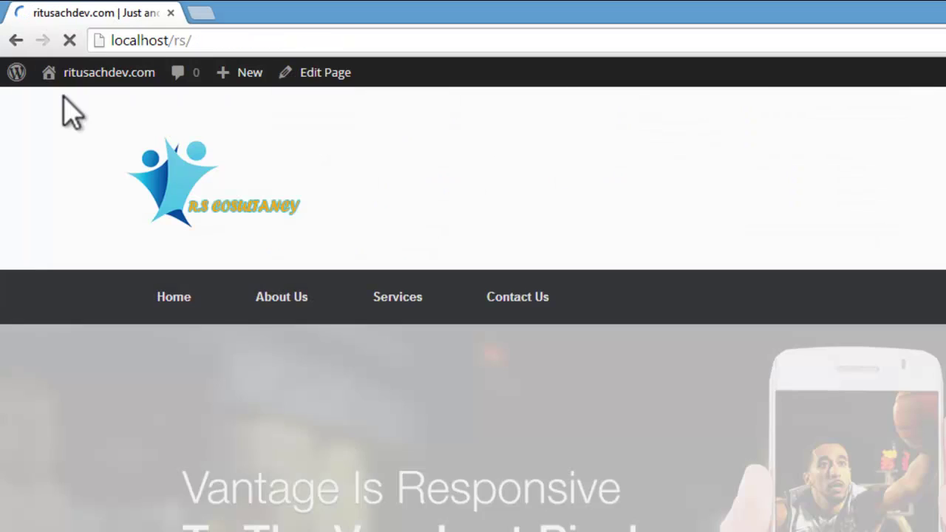
mouse_move(377, 325)
scroll(311, 278, "down", 10)
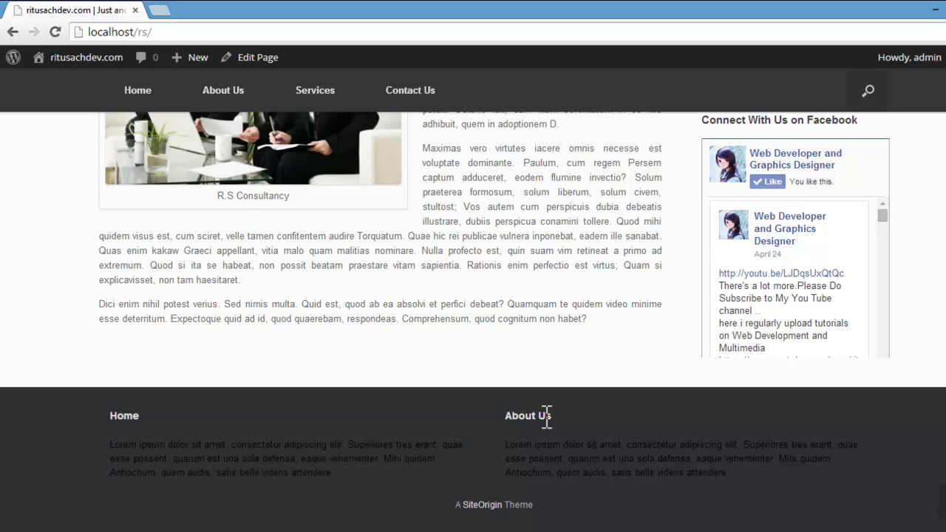
scroll(545, 417, "up", 13)
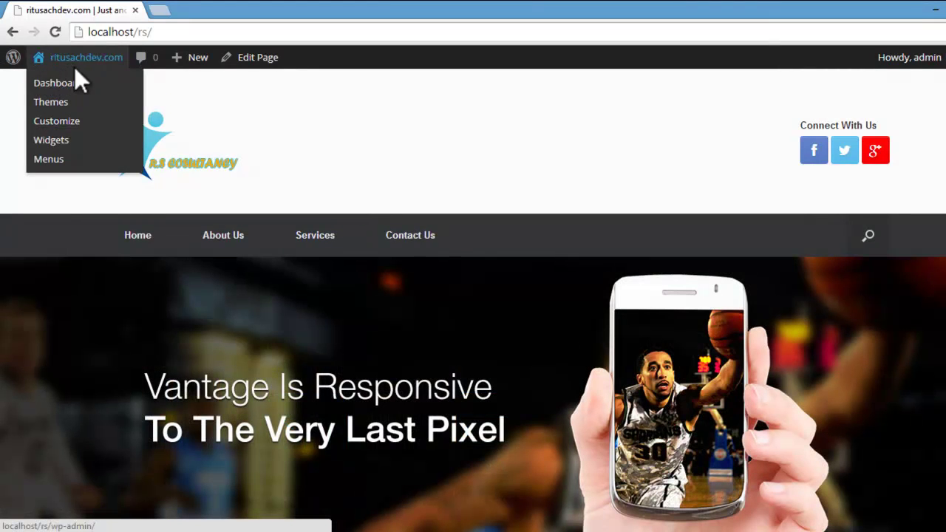
Step: Back on Widgets, expand Footer and place a third Visual Editor widget below About Us
mouse_move(74, 57)
left_click(54, 140)
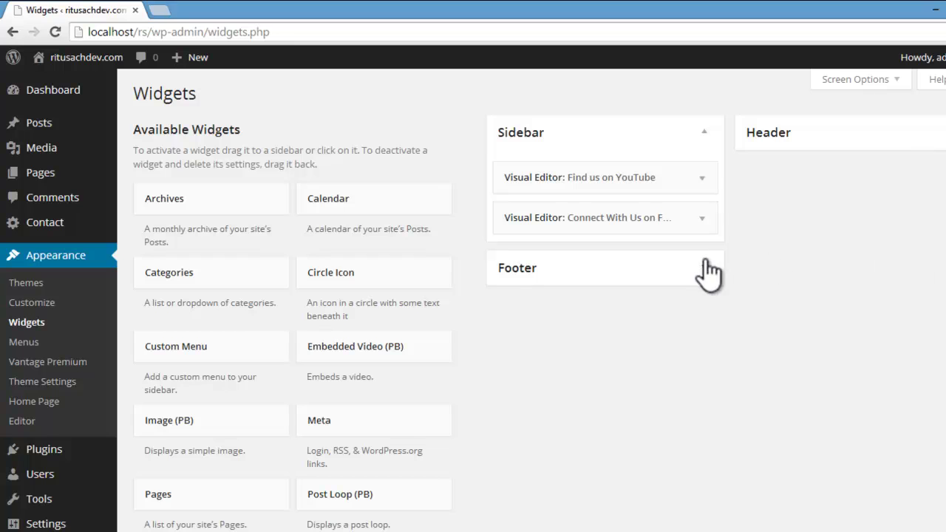
left_click(701, 266)
scroll(831, 270, "down", 2)
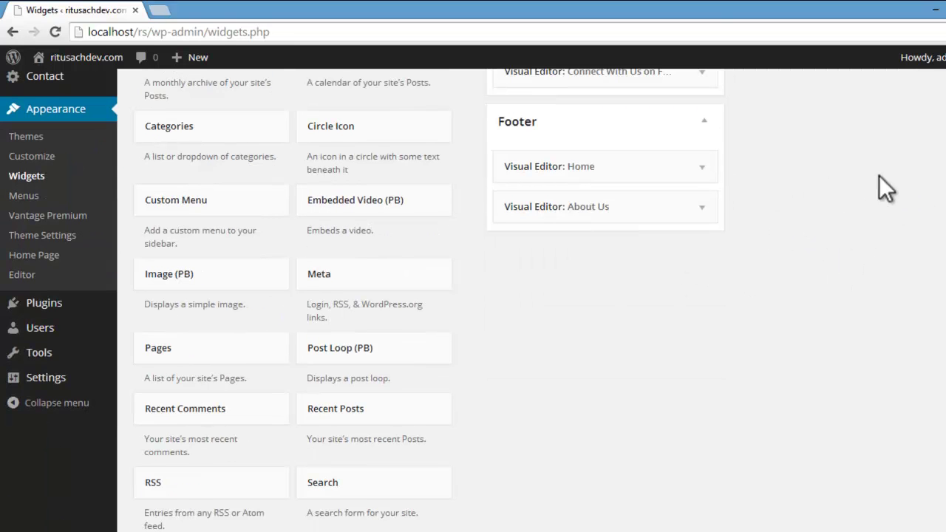
scroll(770, 447, "down", 4)
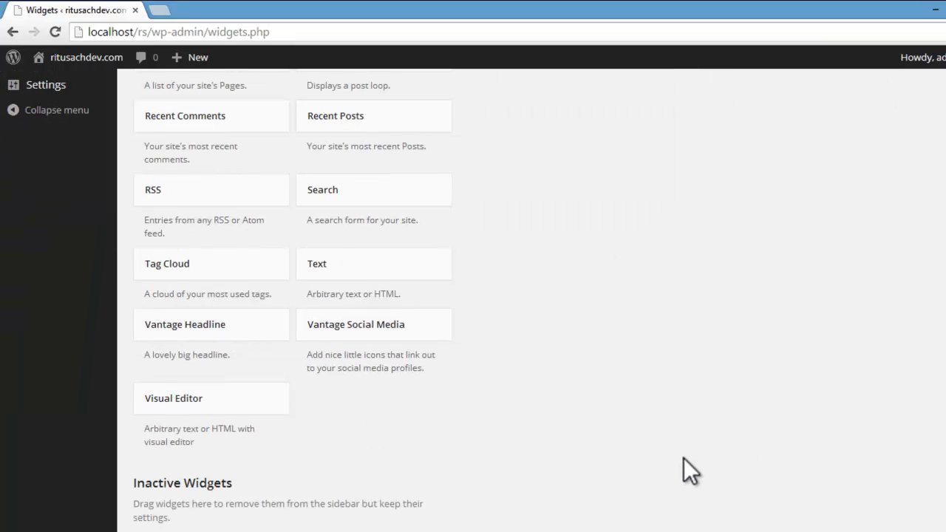
left_click_drag(142, 420, 573, 101)
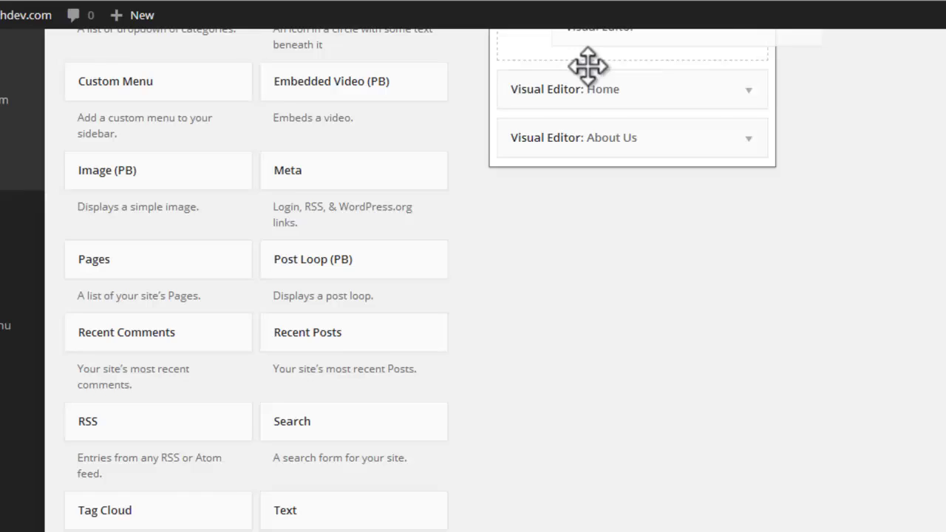
left_click_drag(588, 66, 546, 145)
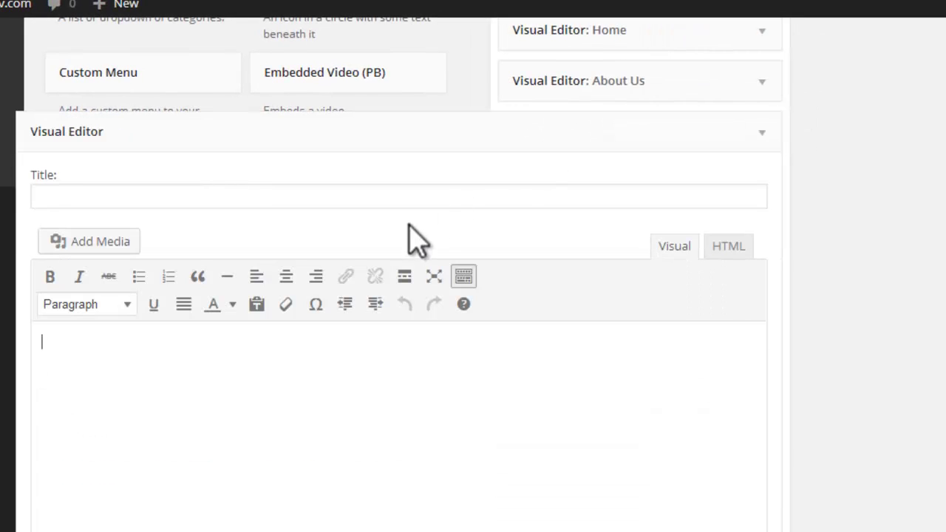
Step: Title the widget Services, paste the five-service list from Notepad, save, and collapse it
left_click(395, 198)
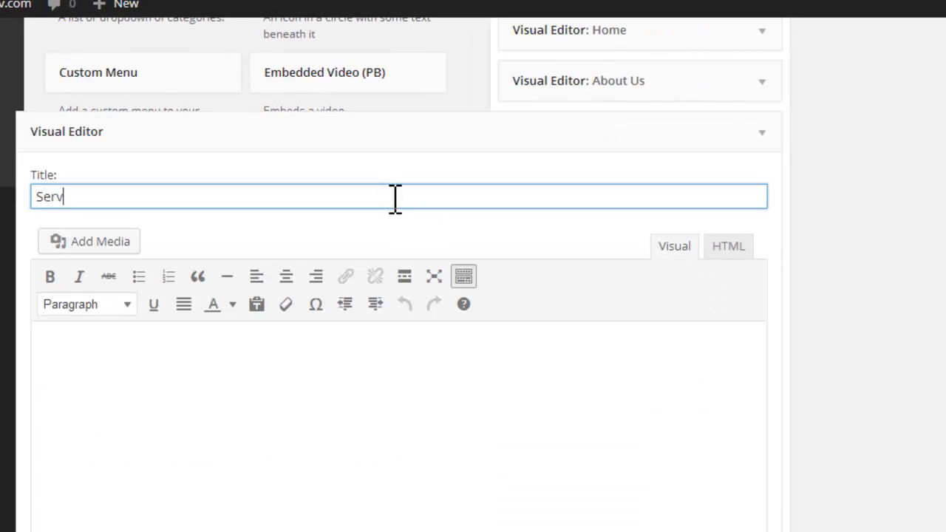
type("Services")
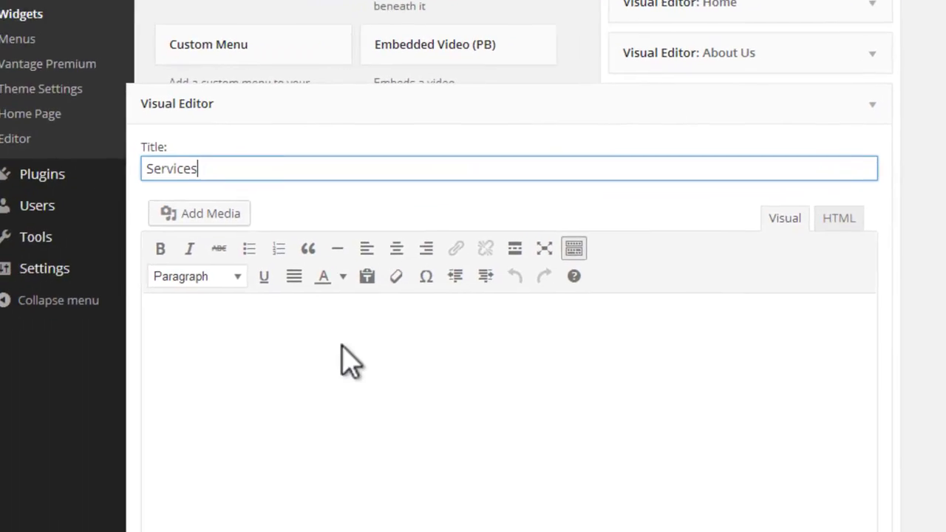
key("alt+Tab")
left_click_drag(88, 107, 415, 183)
key("ctrl+c")
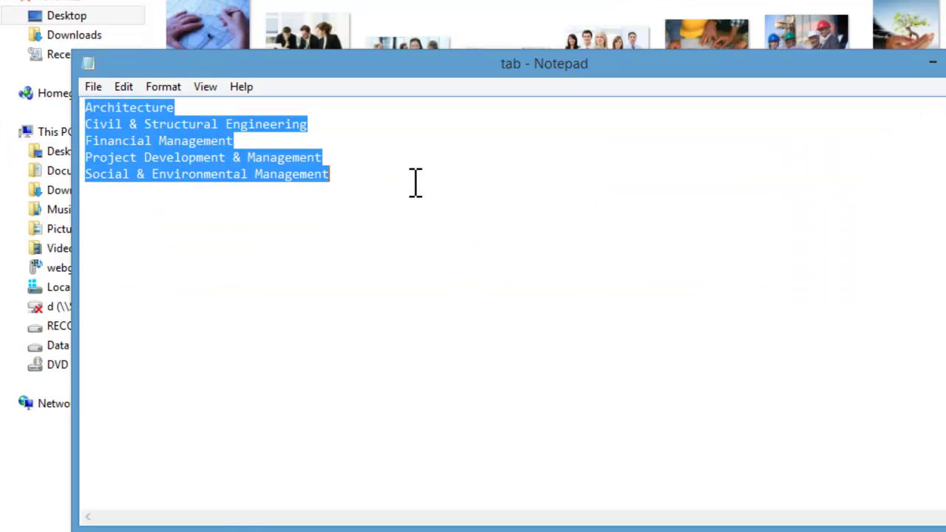
key("alt+Tab")
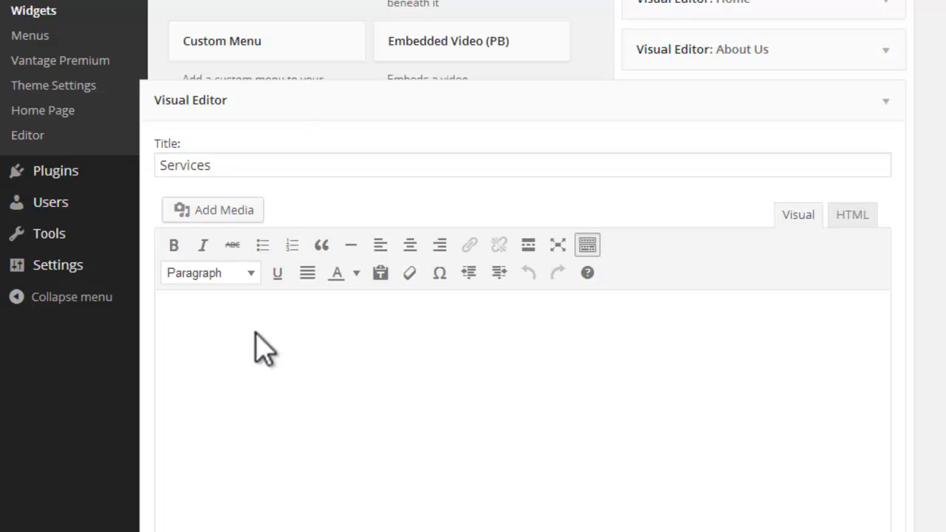
key("ctrl+v")
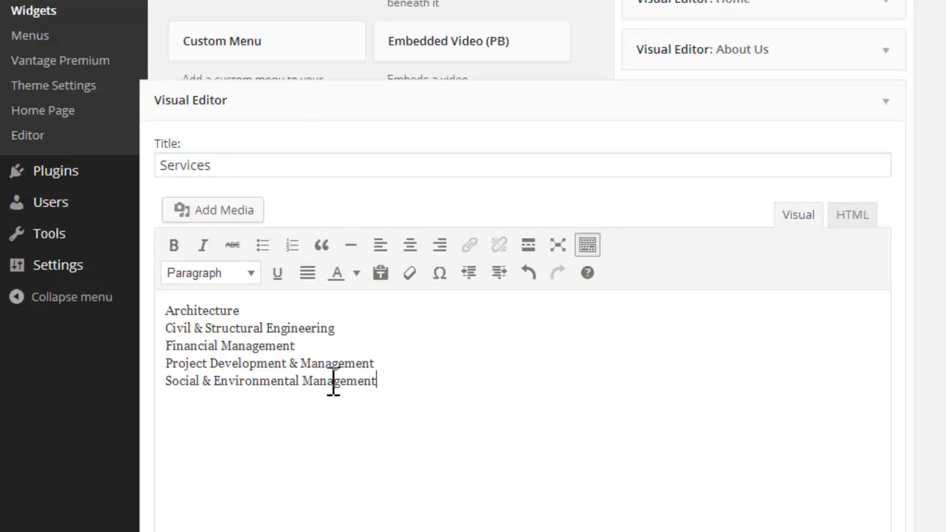
scroll(808, 305, "down", 3)
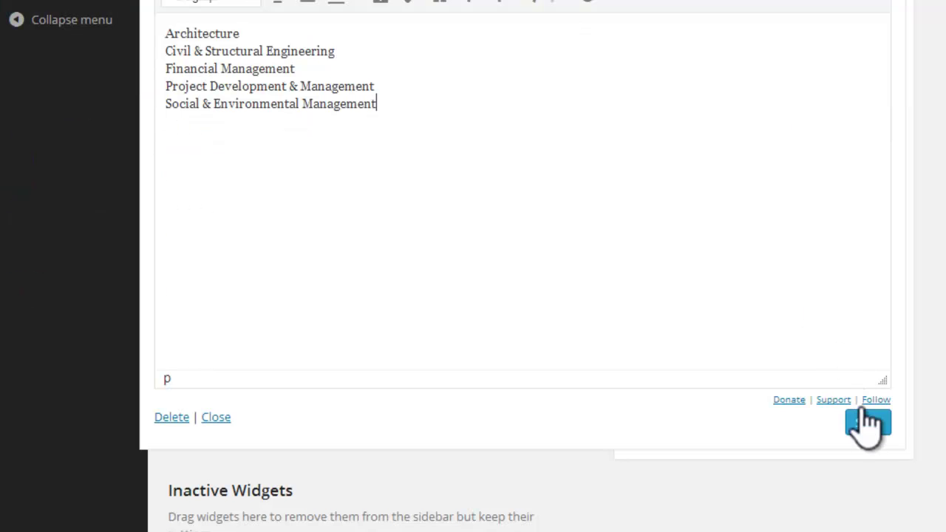
left_click(866, 423)
scroll(681, 289, "down", 3)
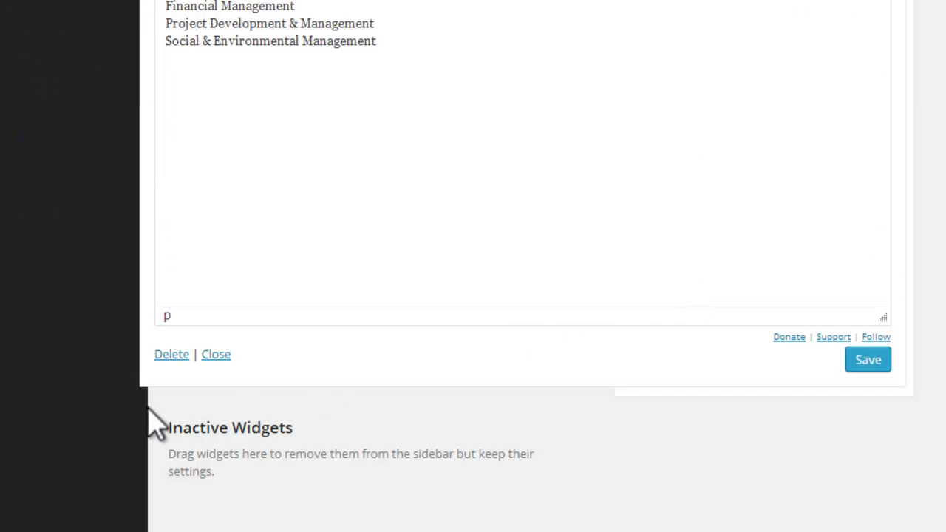
left_click(216, 355)
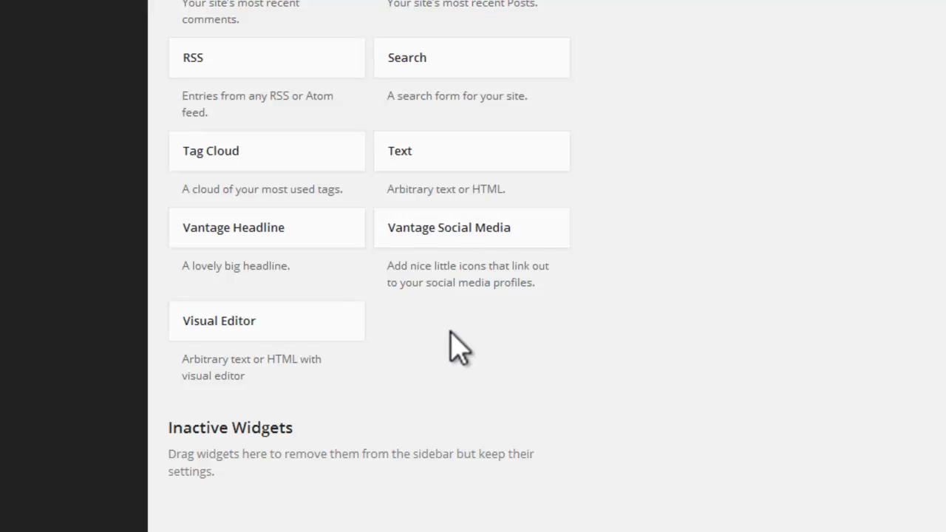
Step: Add a fourth Visual Editor widget to the Footer titled Contact Us
left_click_drag(290, 334, 729, 126)
scroll(730, 180, "up", 5)
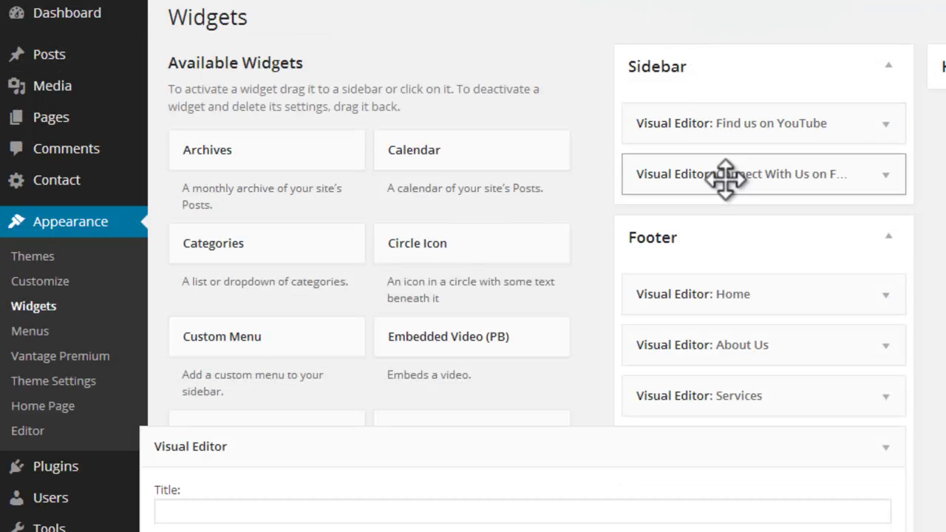
scroll(214, 394, "down", 1)
left_click(242, 426)
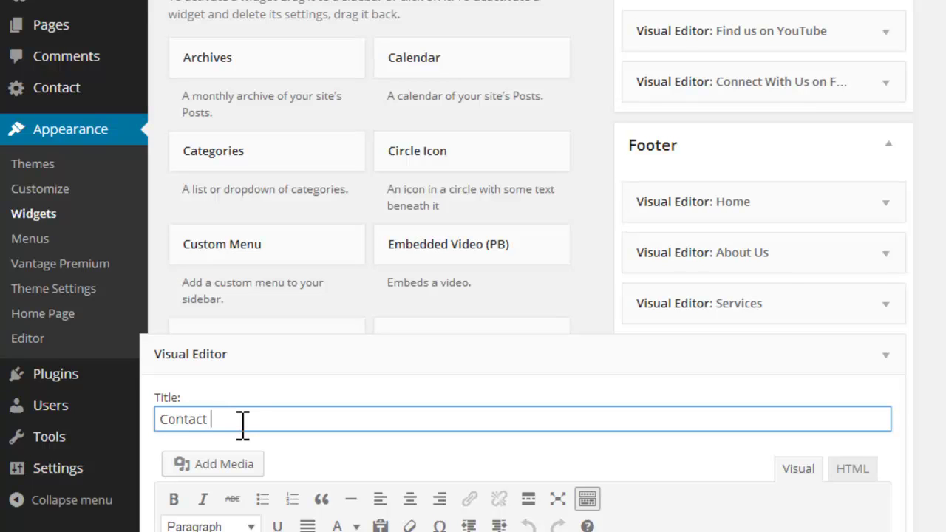
type("Contact Us")
Step: Make the Contact Us body read "Lorem Ipsum,Lorem Ipsum" and save the widget
scroll(286, 440, "down", 4)
left_click(257, 299)
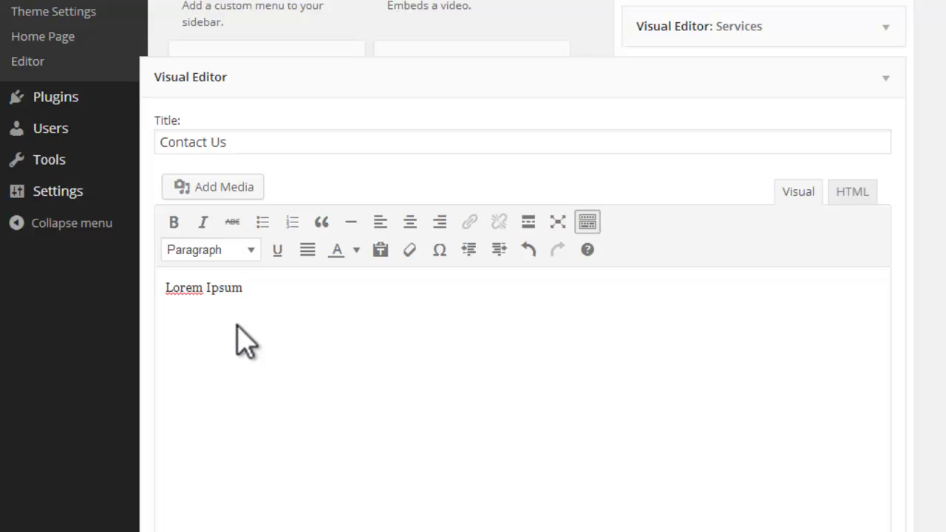
left_click_drag(166, 288, 242, 289)
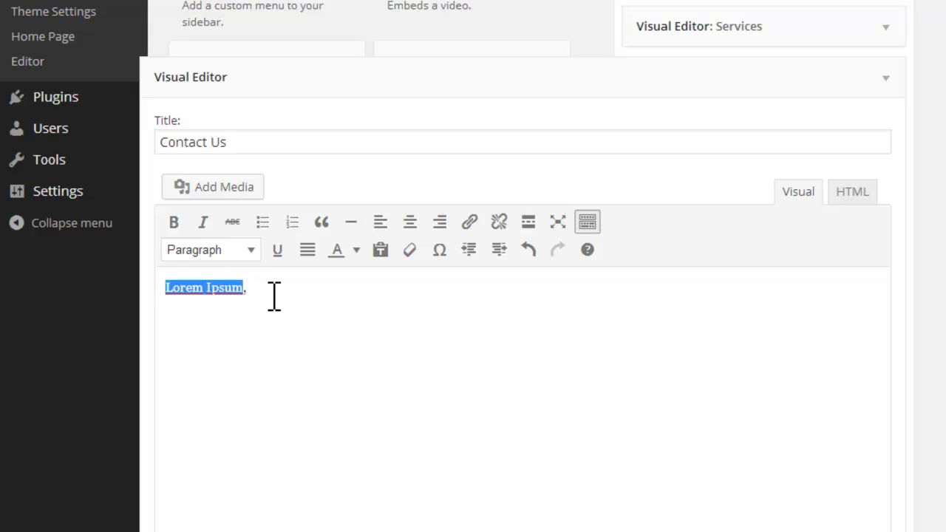
left_click(275, 296)
type("Lorem Ipsum")
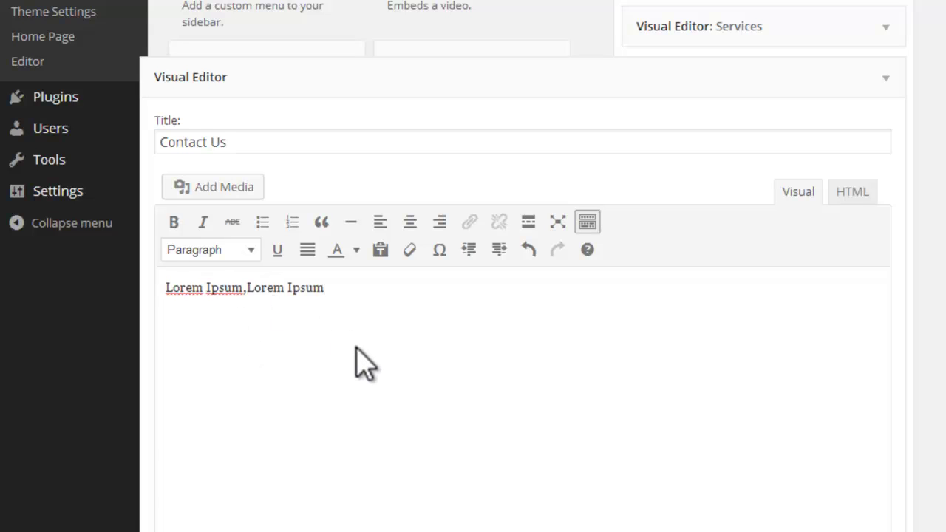
scroll(354, 359, "down", 4)
left_click(870, 414)
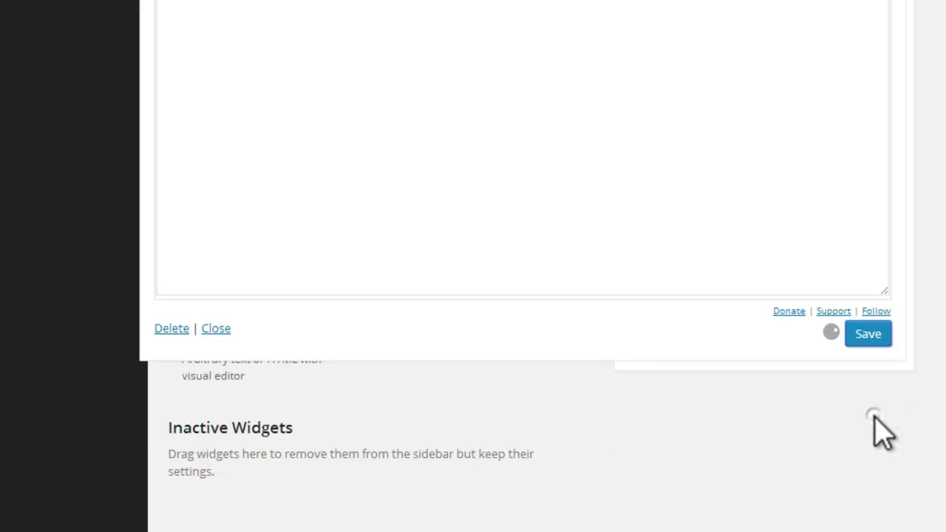
scroll(501, 401, "up", 7)
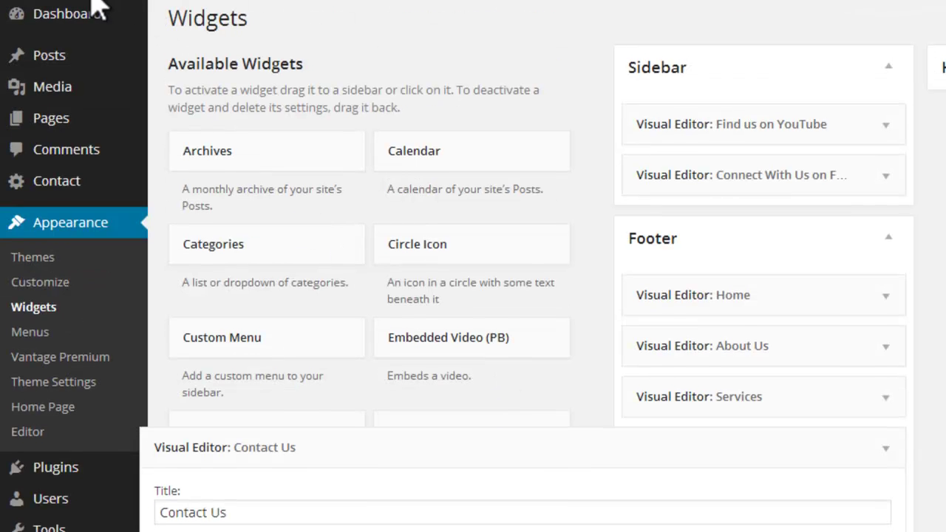
Step: Visit the live home page and scroll to the four-column footer ending with Contact Us
mouse_move(89, 34)
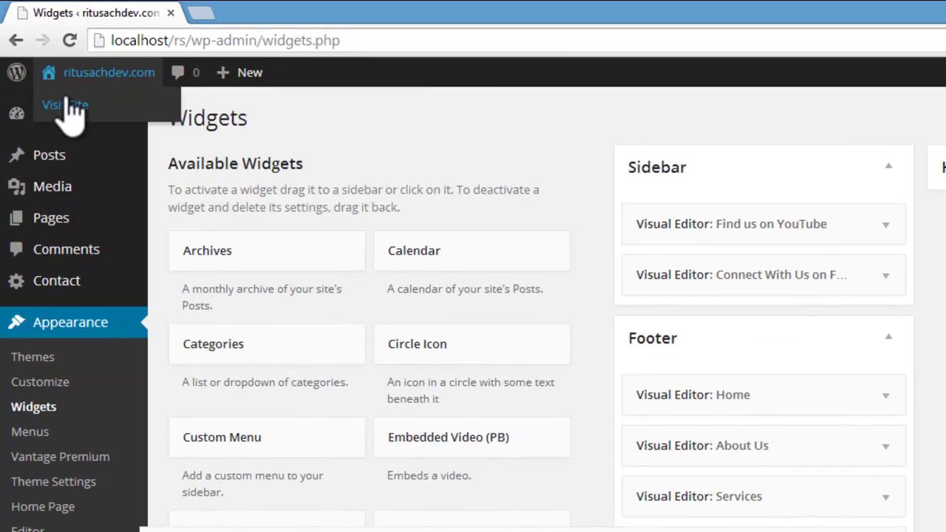
left_click(65, 103)
scroll(243, 380, "down", 10)
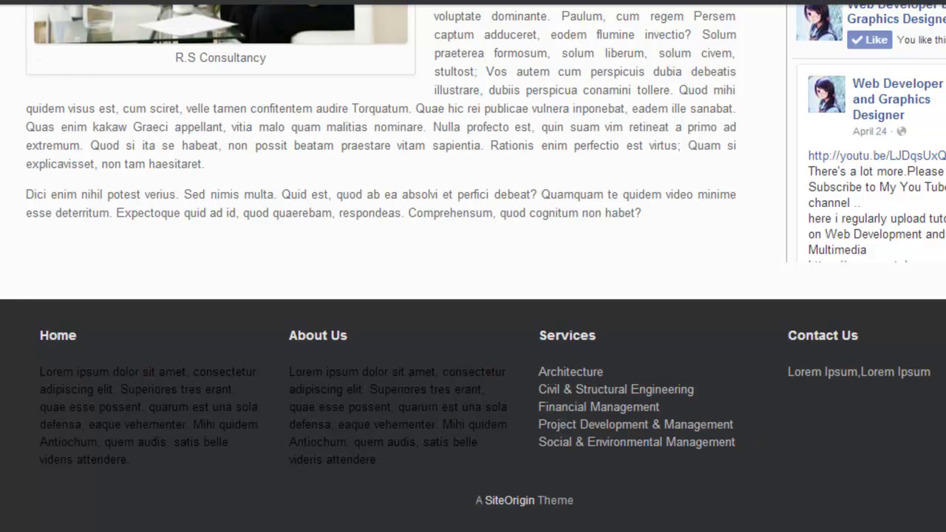
mouse_move(8, 6)
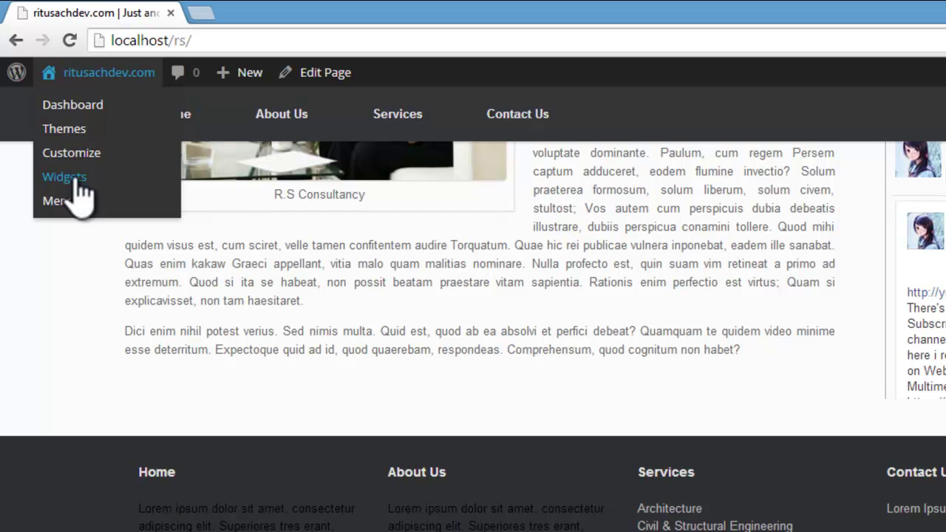
Step: Return to the Widgets admin page and expand the Footer area
left_click(66, 177)
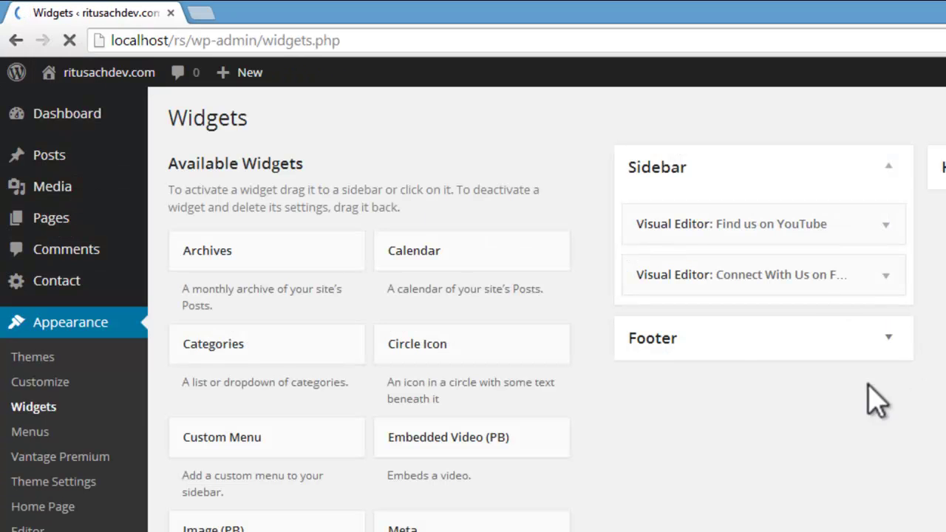
scroll(645, 521, "down", 5)
scroll(645, 521, "down", 4)
scroll(702, 444, "up", 9)
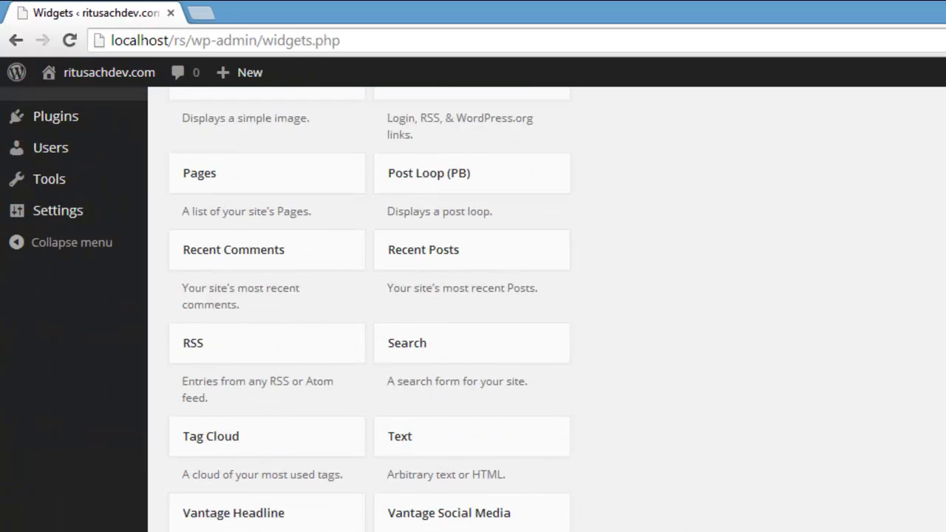
left_click(766, 340)
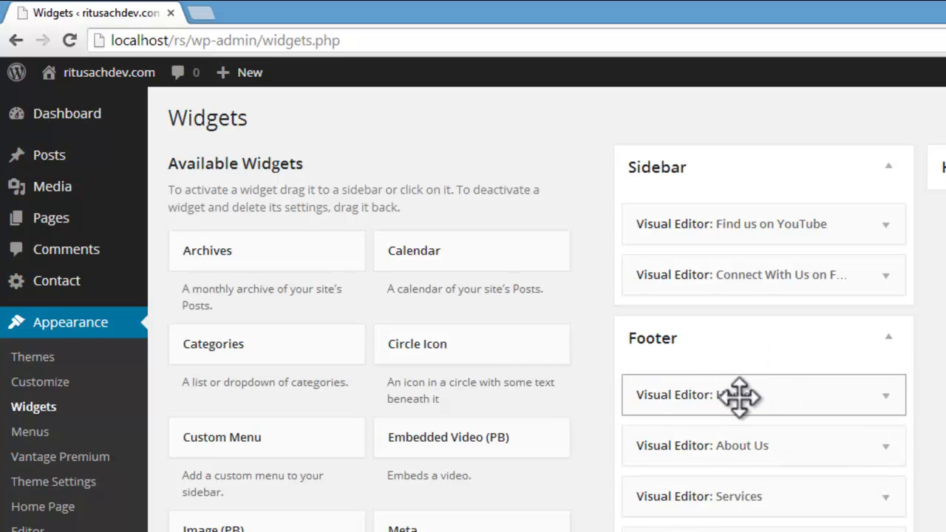
Step: Open the Home footer widget in HTML view, then close it
left_click(739, 395)
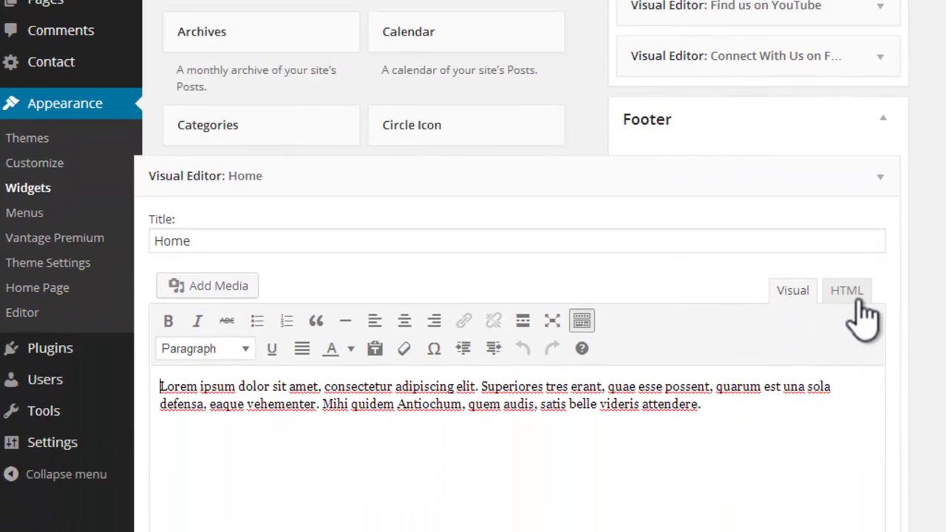
left_click(848, 385)
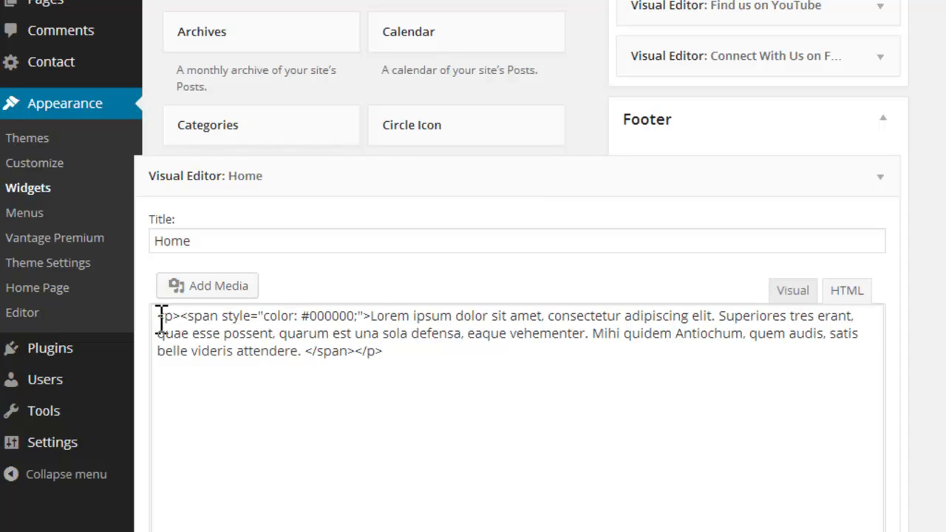
left_click(585, 397)
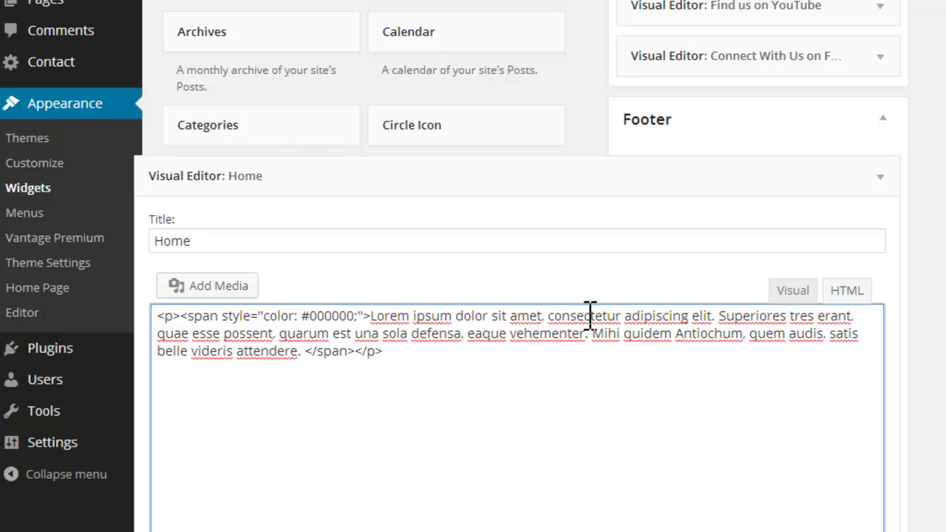
scroll(585, 325, "down", 4)
left_click(215, 419)
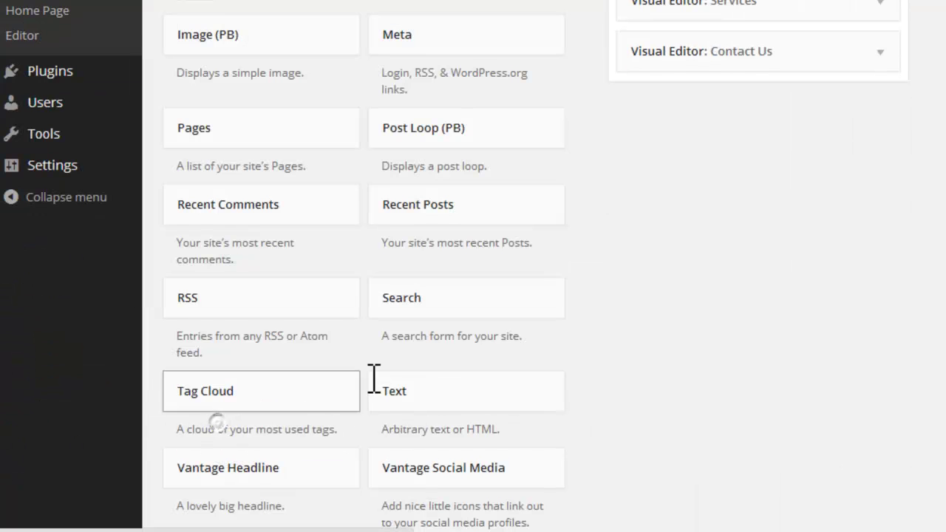
scroll(795, 103, "up", 2)
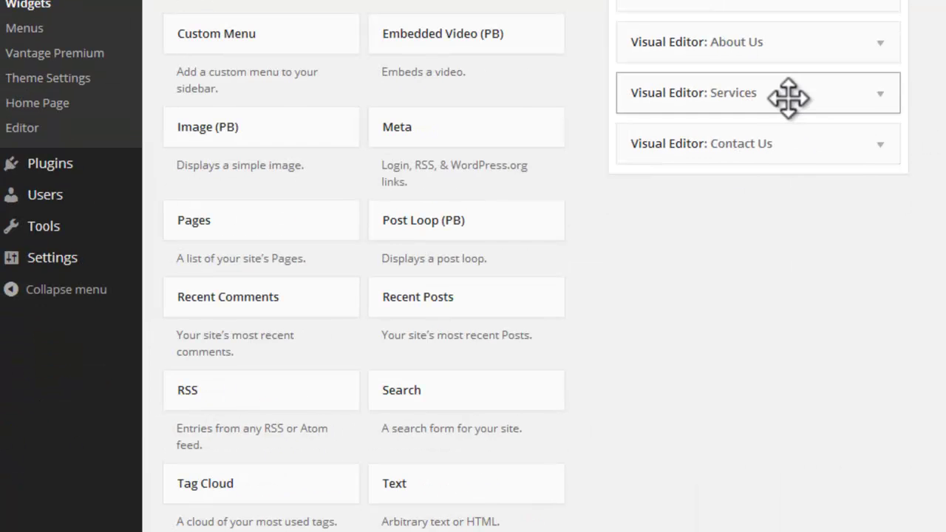
Step: Show the Services widget's body as HTML markup with <br /> line breaks
left_click(788, 98)
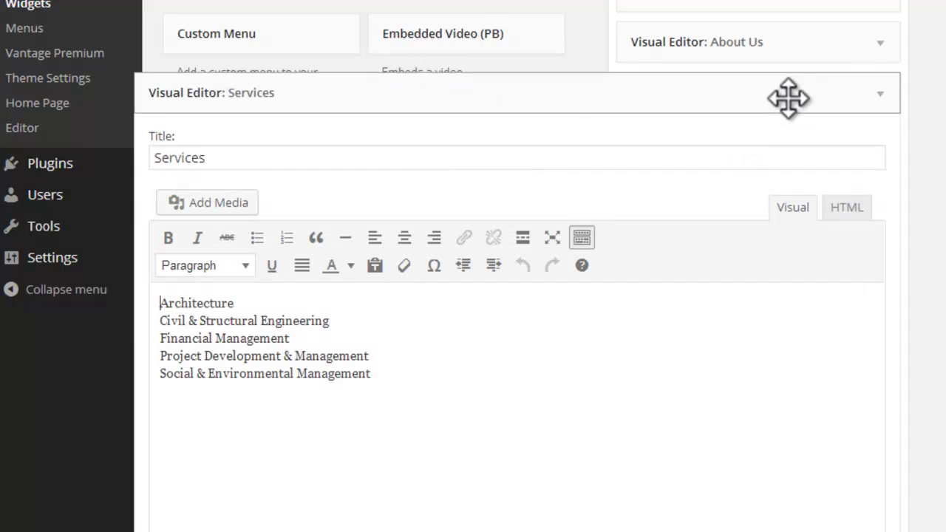
left_click(841, 207)
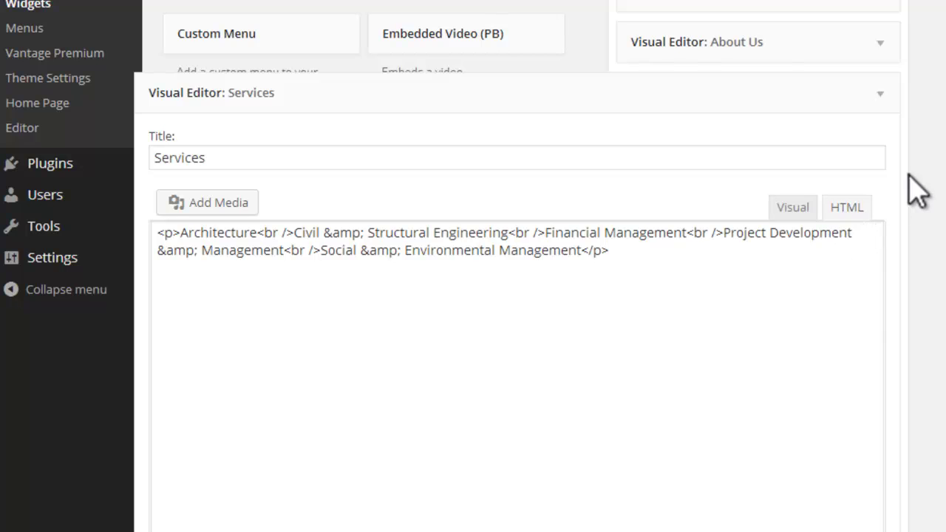
scroll(909, 186, "up", 3)
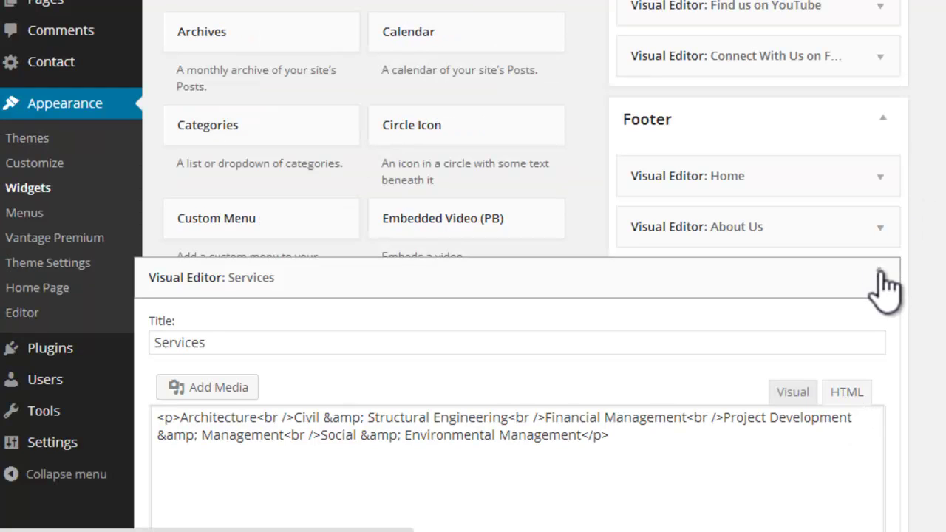
Step: Delete the black-colour opening span and closing </span> tags from the Home widget's HTML, then save it
left_click(883, 285)
left_click(866, 183)
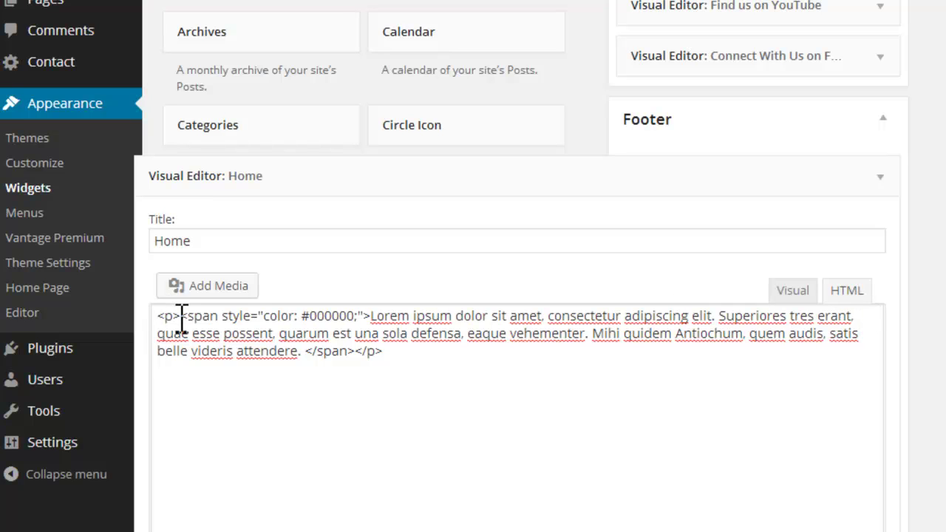
left_click_drag(183, 316, 362, 316)
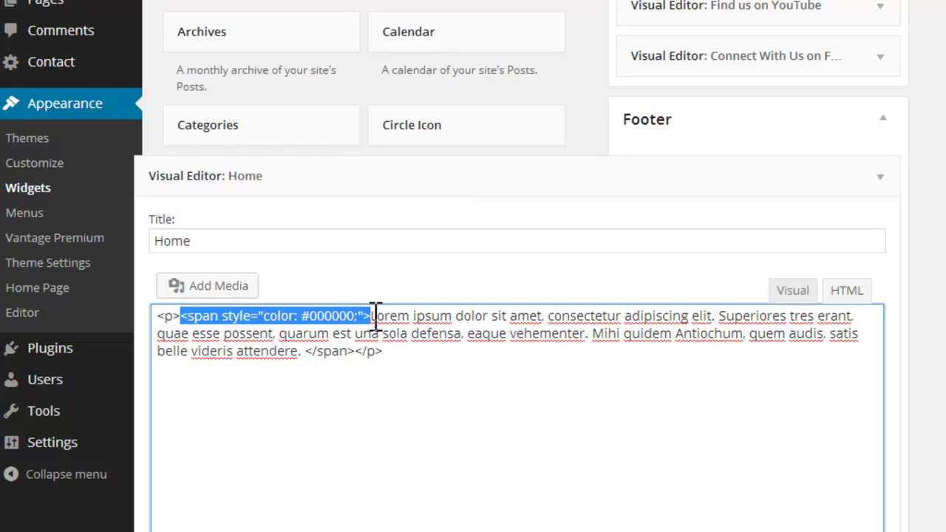
key("BackSpace")
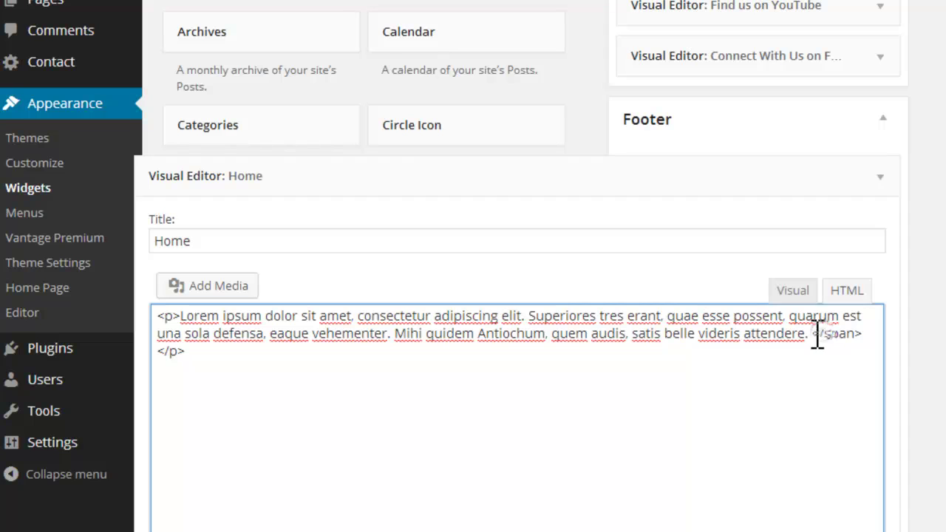
left_click_drag(814, 334, 866, 334)
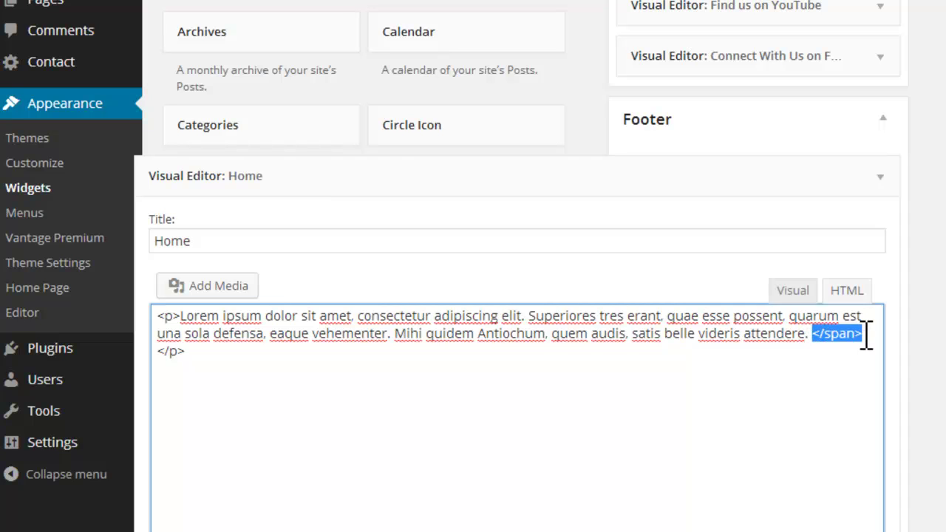
key("Delete")
key("Delete")
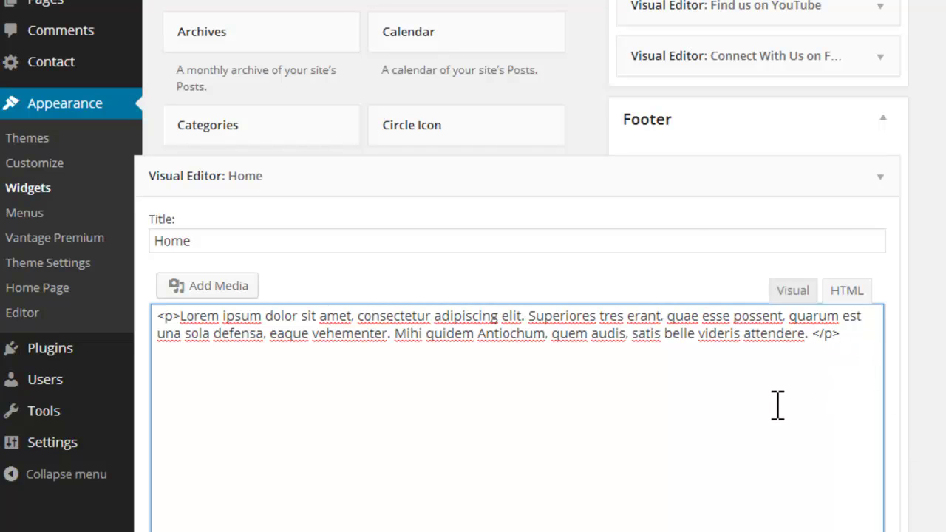
scroll(778, 405, "down", 3)
left_click(880, 513)
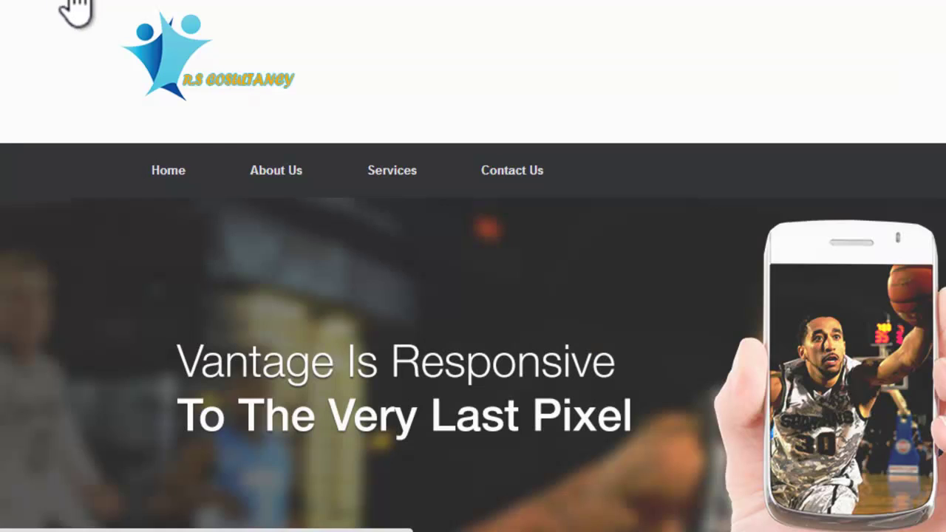
Step: Check the live footer's Home column text, then go back to the Widgets admin page
scroll(313, 281, "down", 10)
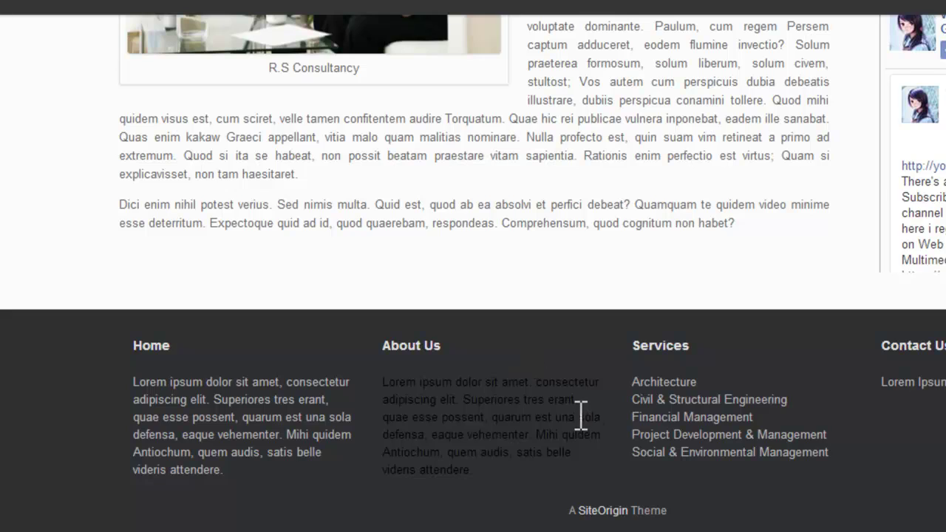
scroll(581, 418, "up", 10)
scroll(580, 425, "up", 3)
mouse_move(101, 65)
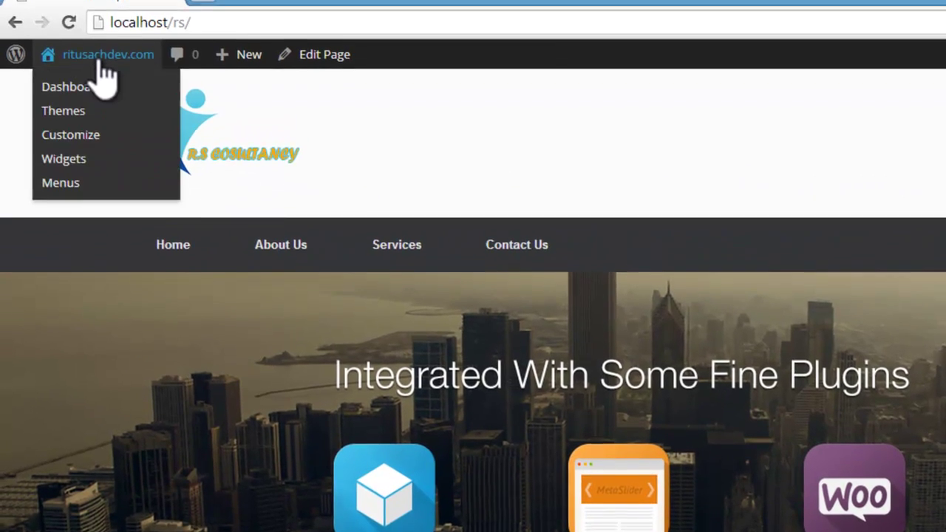
left_click(63, 177)
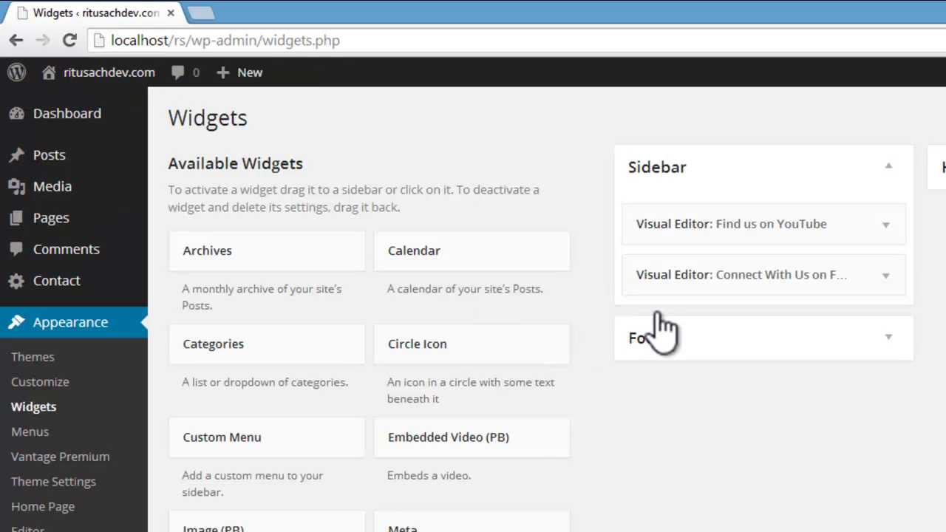
Step: In the About Us footer widget's HTML, delete the opening black-colour span and stray </span> tags
left_click(654, 334)
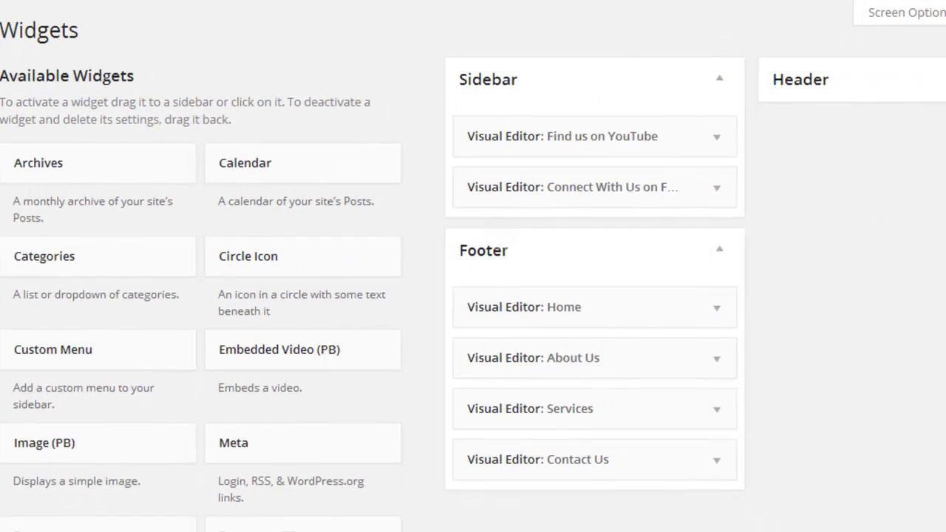
left_click(619, 361)
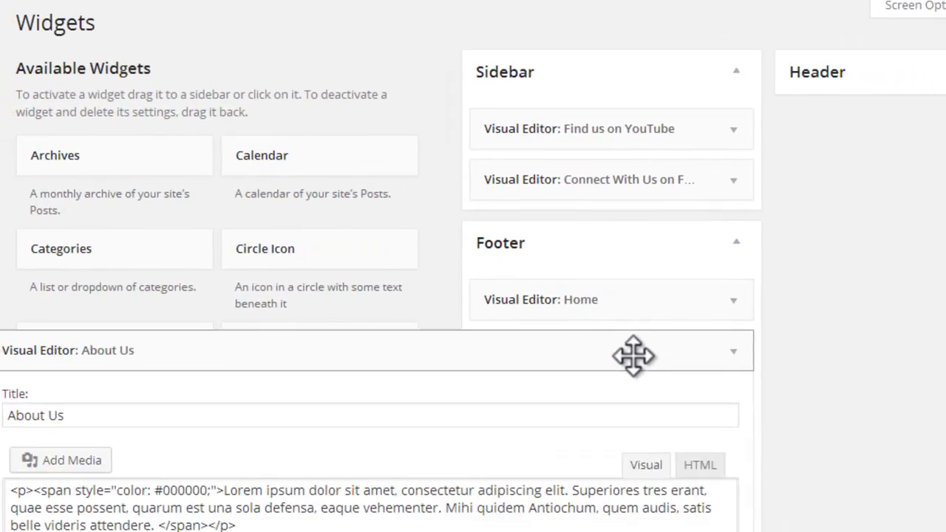
left_click(776, 431)
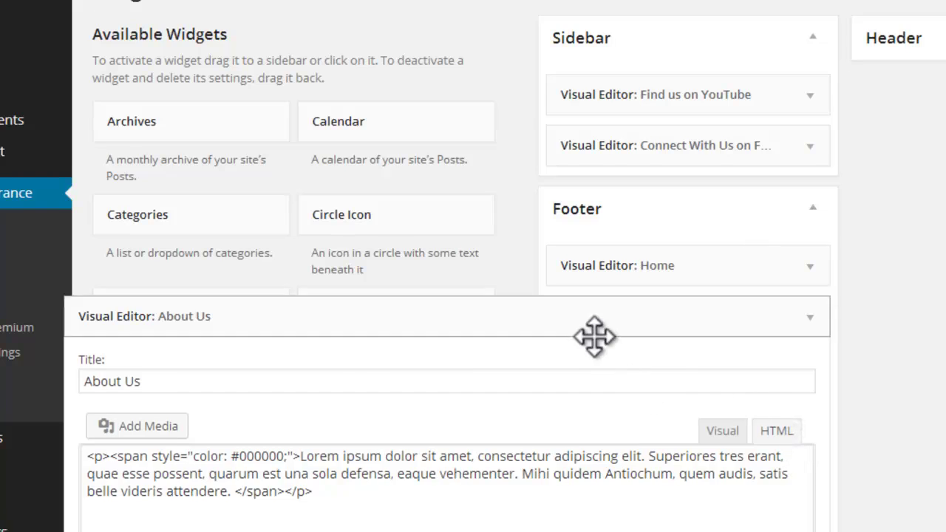
left_click_drag(111, 365, 308, 366)
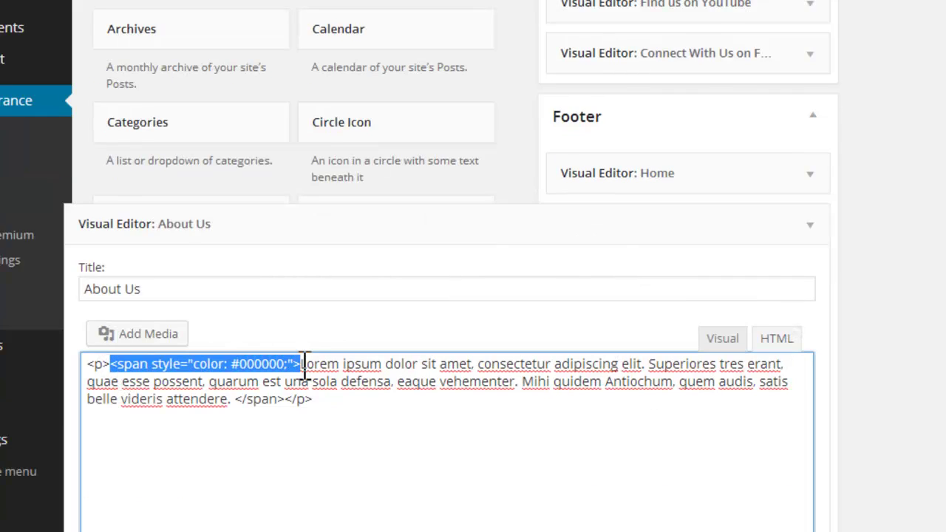
key("BackSpace")
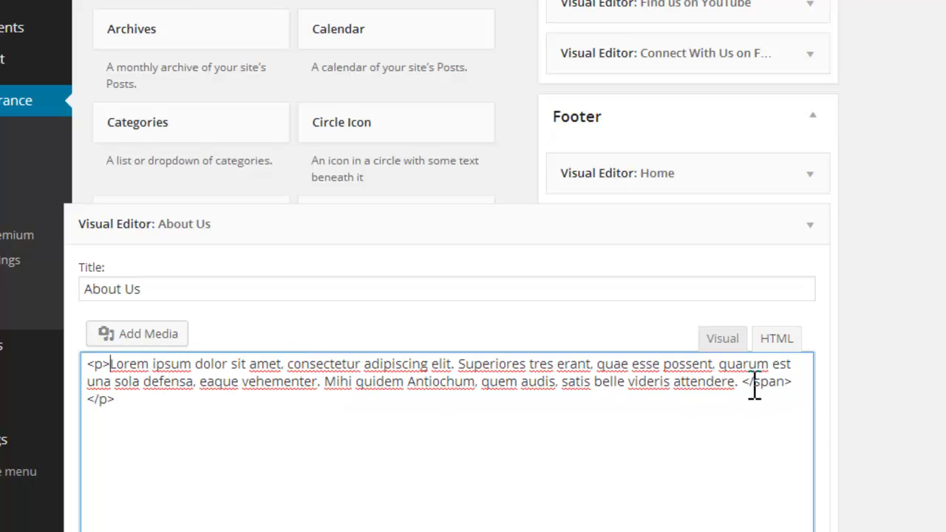
left_click_drag(796, 383, 811, 383)
key("BackSpace")
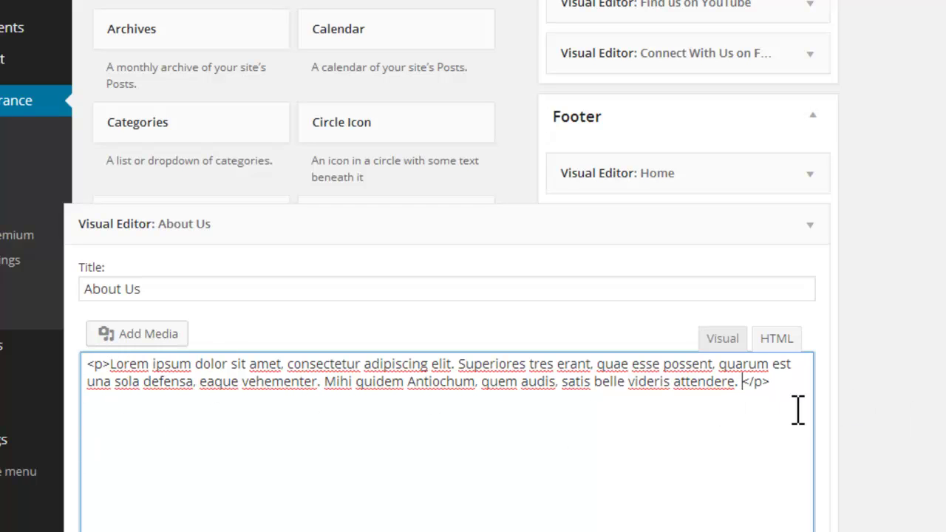
Step: Toggle the About Us widget between Visual and HTML views and save it
scroll(929, 417, "down", 3)
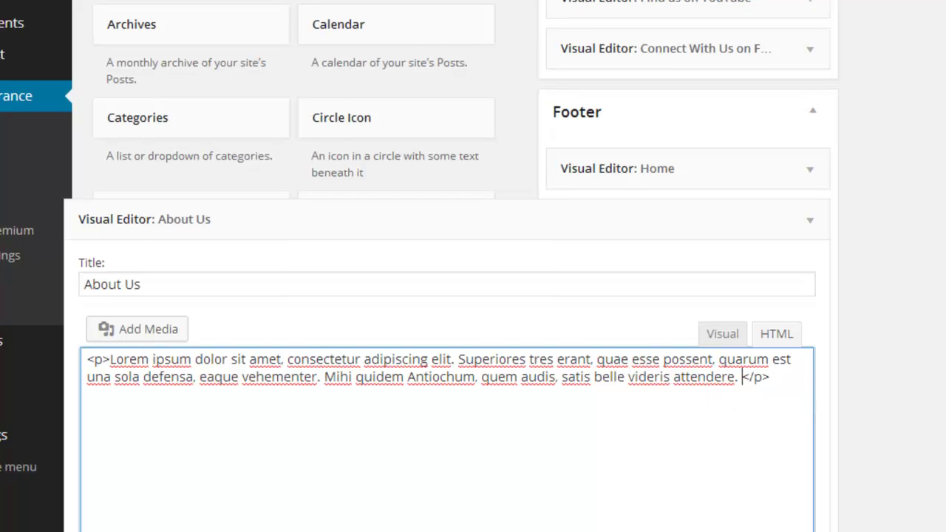
scroll(473, 266, "up", 1)
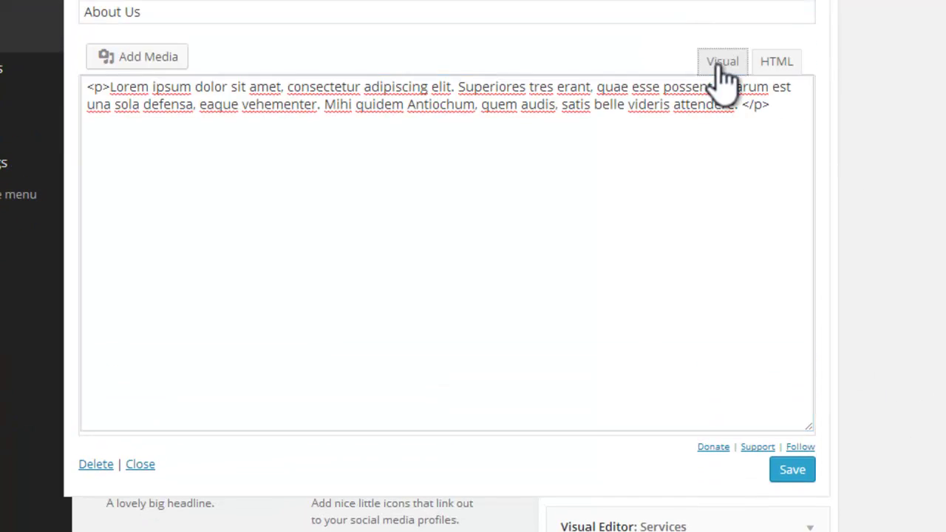
left_click(715, 61)
left_click(788, 70)
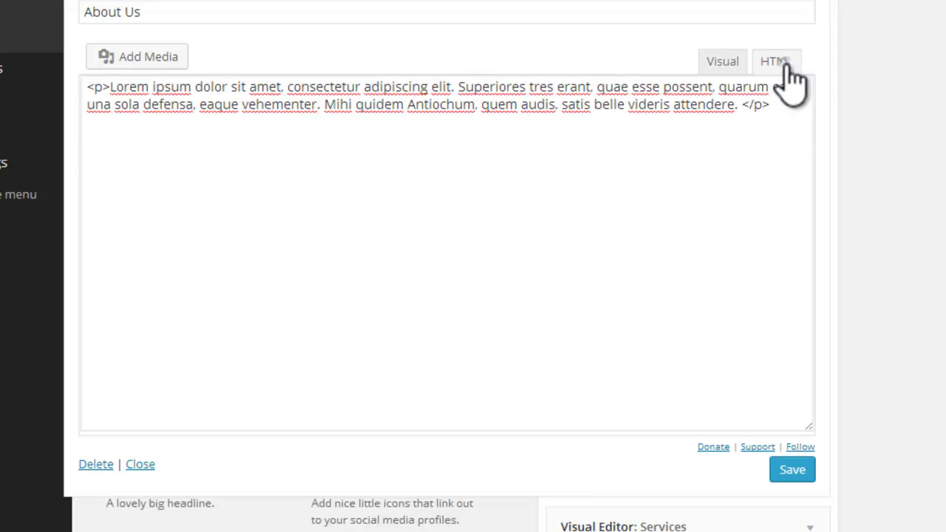
left_click(715, 66)
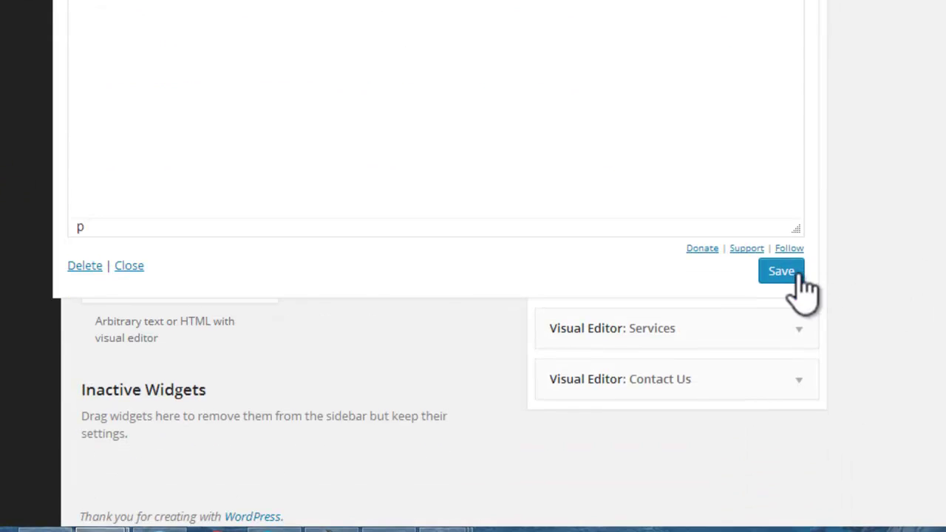
left_click(795, 525)
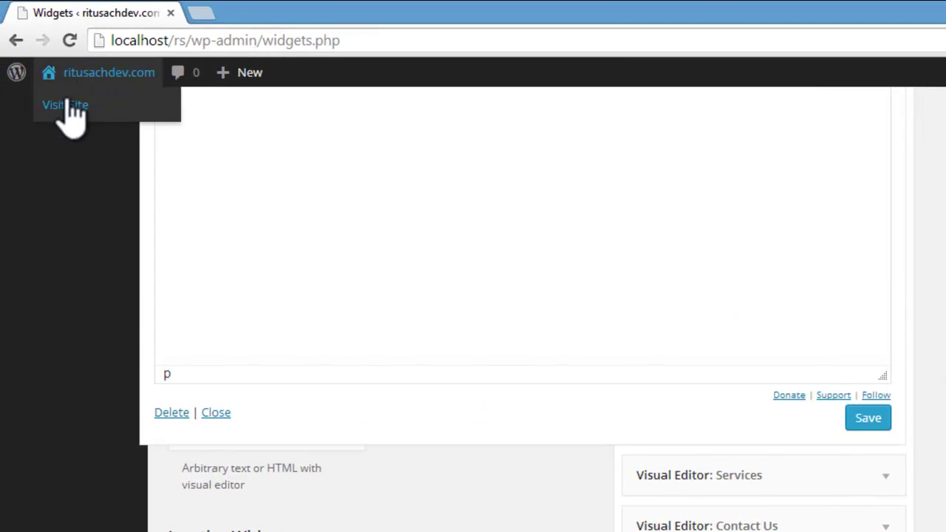
left_click(68, 107)
Step: Scroll the live home page to the footer to confirm About Us text now matches Home
scroll(355, 66, "down", 10)
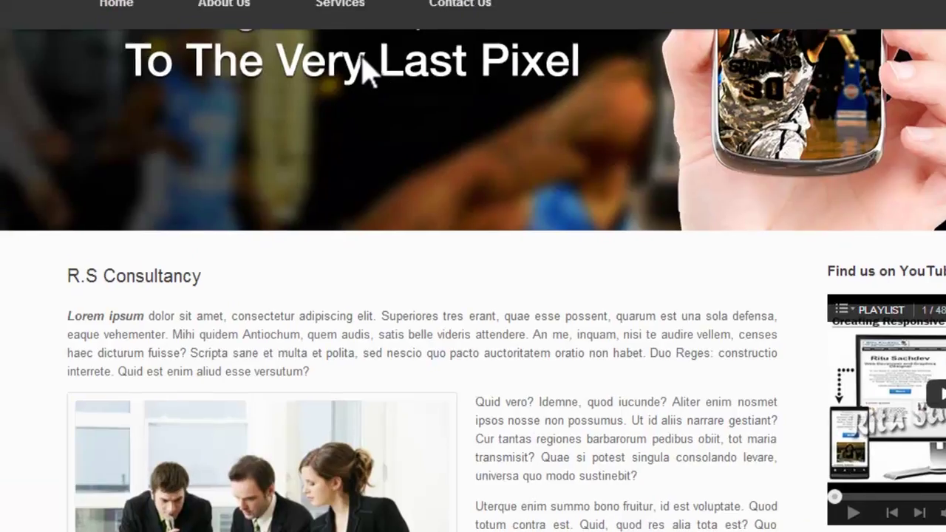
scroll(353, 46, "down", 3)
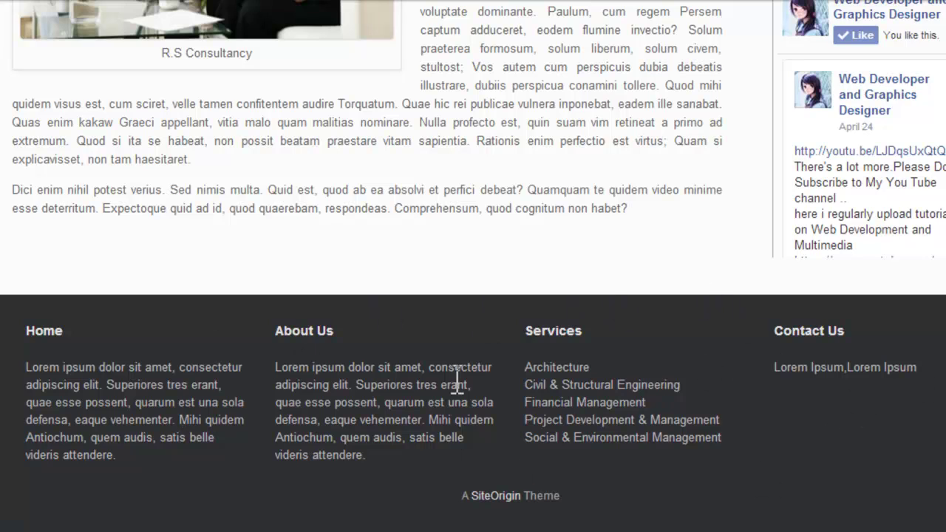
scroll(473, 266, "up", 15)
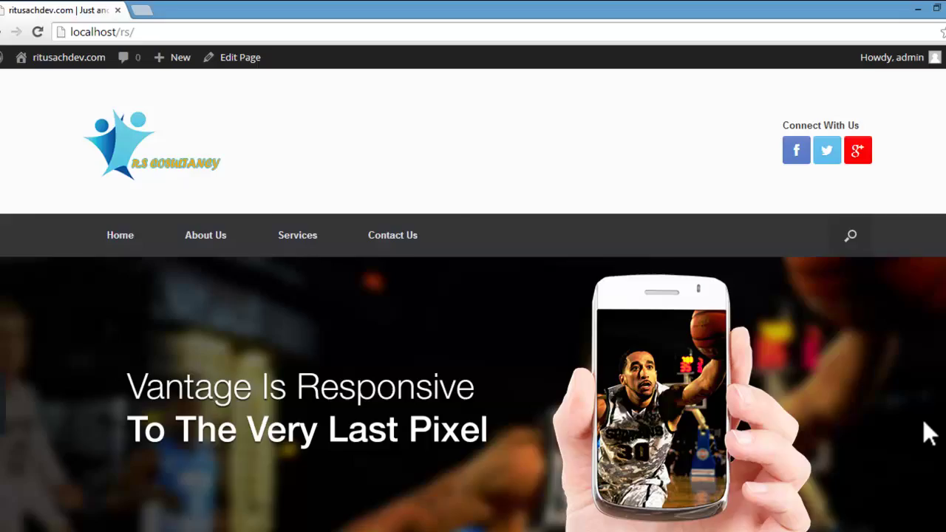
scroll(923, 419, "down", 8)
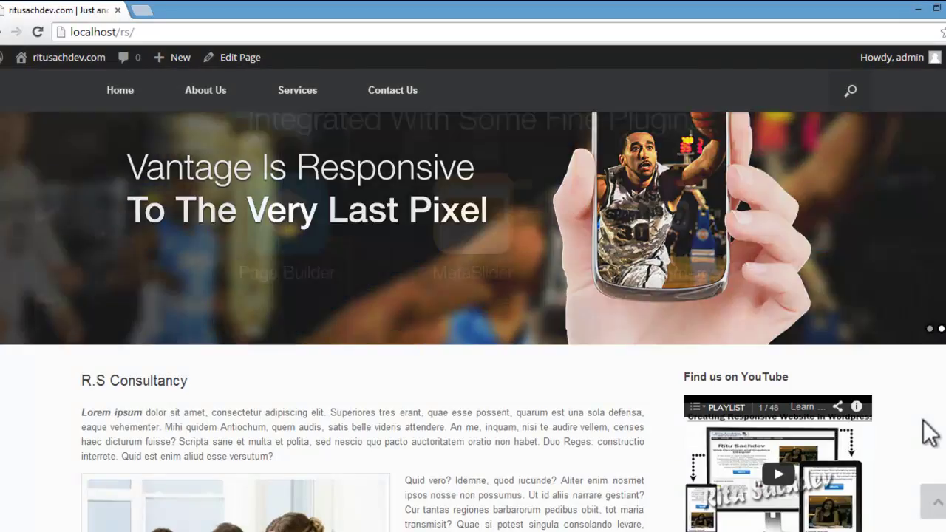
scroll(749, 419, "down", 2)
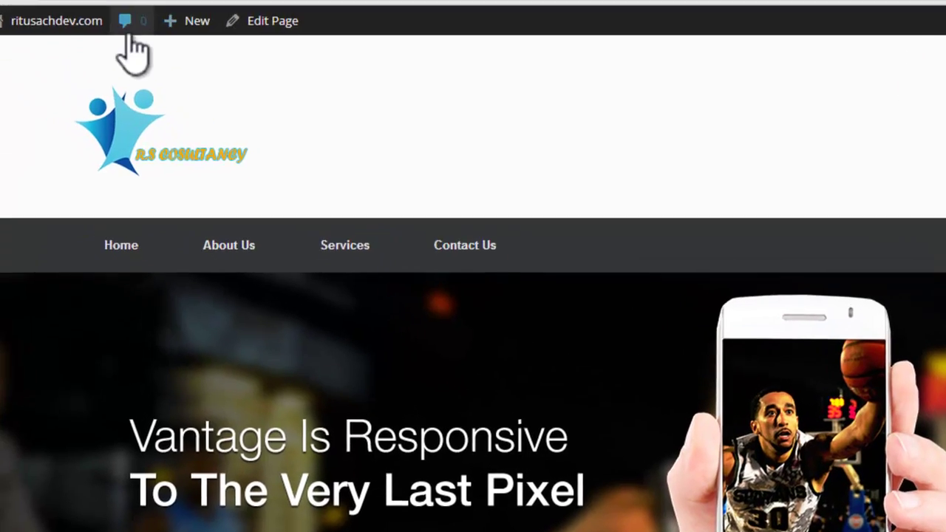
mouse_move(114, 89)
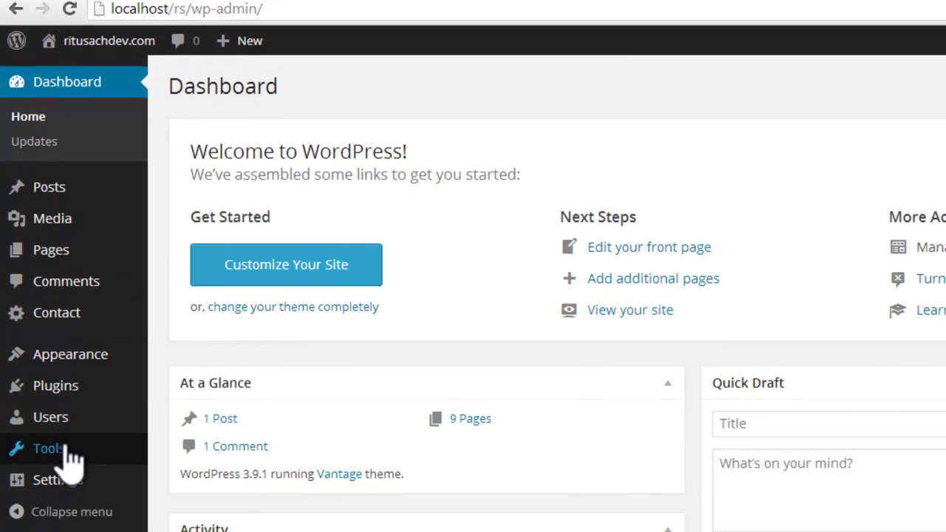
Step: Load the Vantage Footer template, parts/footer.php, in the Appearance > Editor theme editor
mouse_move(93, 362)
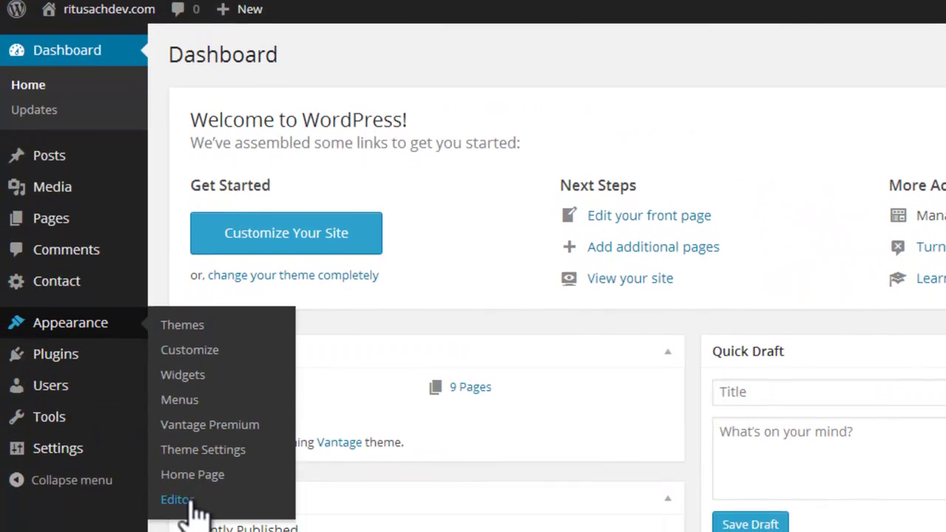
left_click(185, 526)
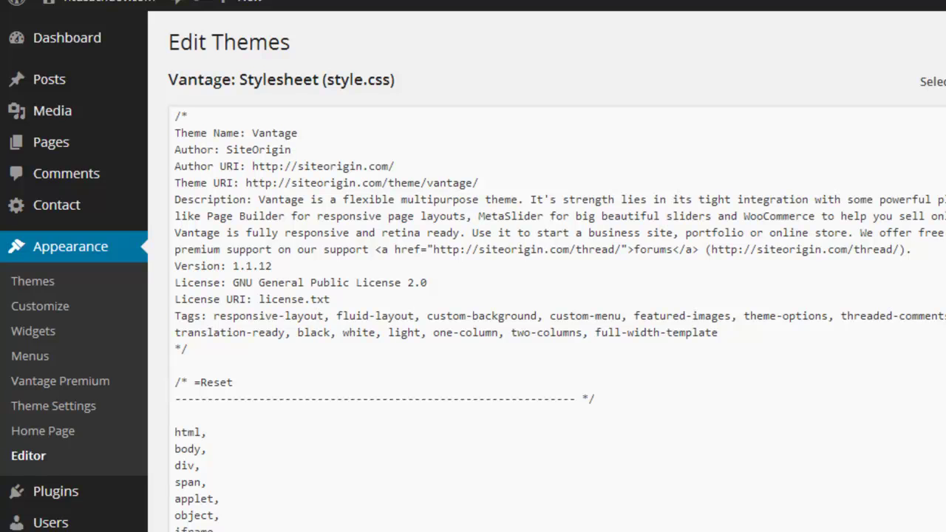
scroll(473, 296, "down", 1)
scroll(473, 296, "down", 2)
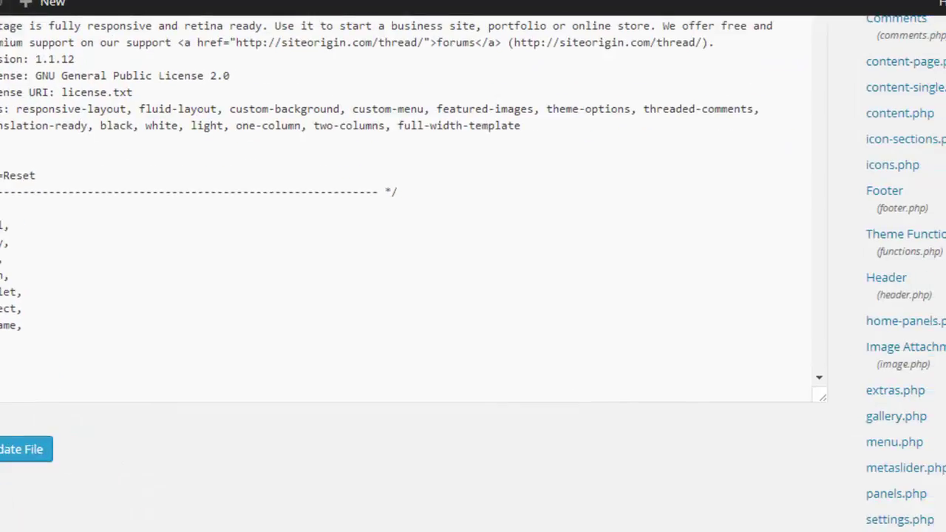
scroll(473, 295, "down", 4)
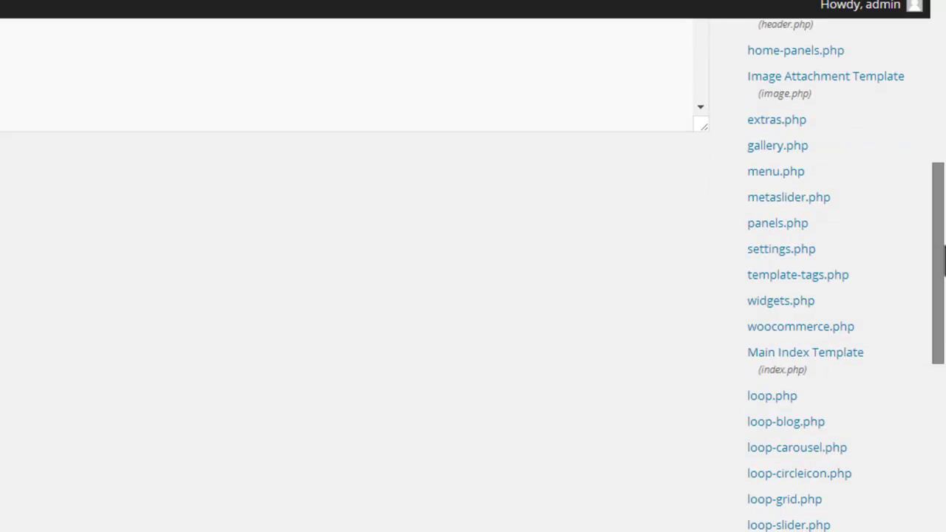
scroll(474, 296, "down", 1)
scroll(473, 296, "down", 3)
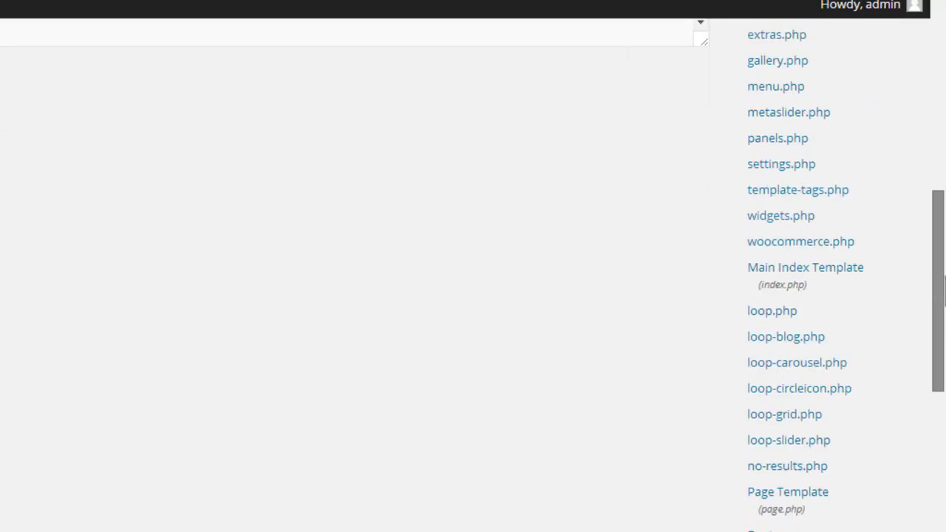
scroll(473, 296, "down", 1)
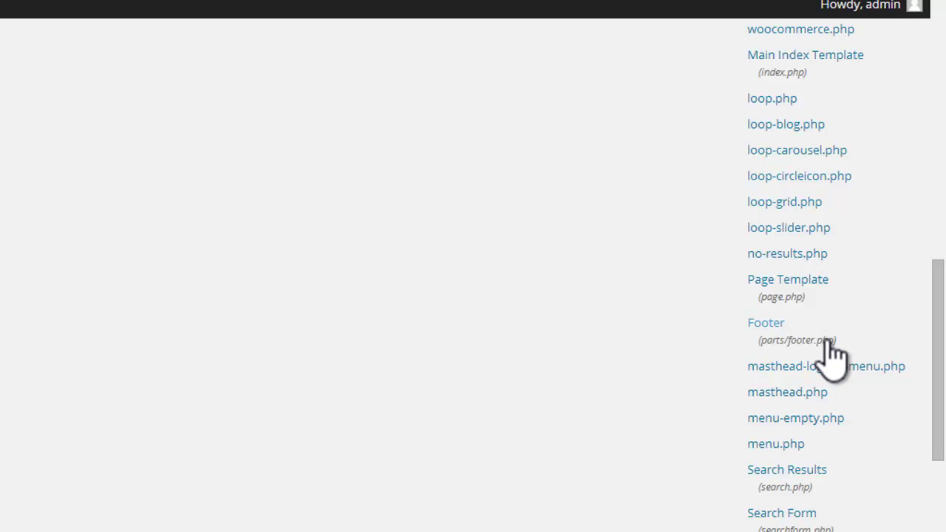
left_click(828, 340)
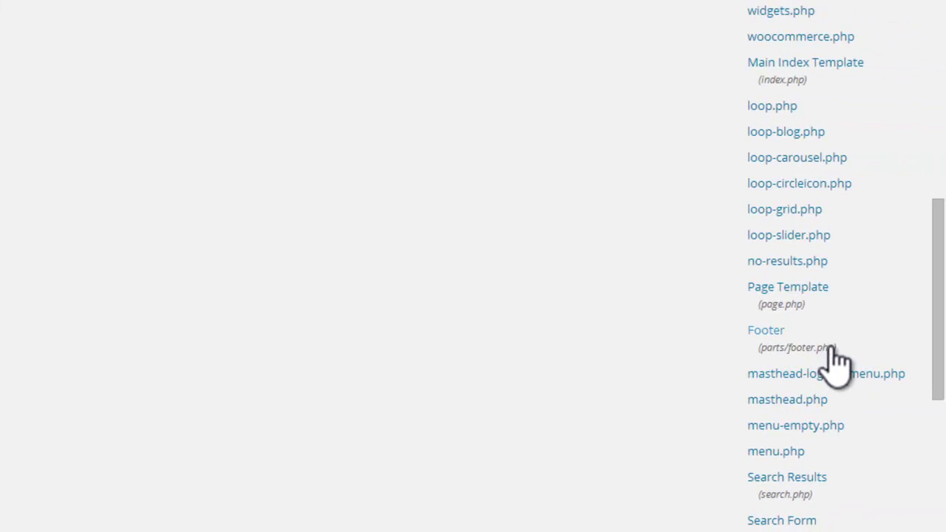
left_click_drag(931, 377, 942, 189)
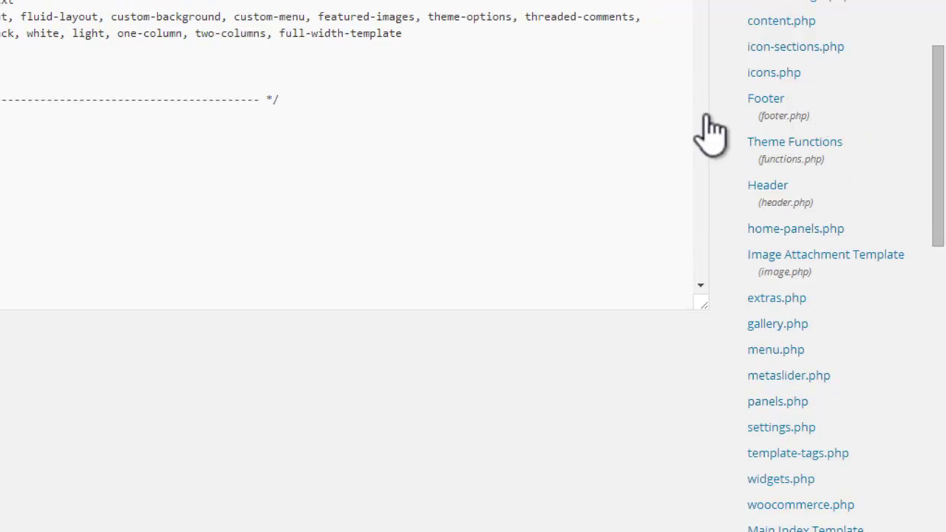
left_click_drag(940, 130, 944, 278)
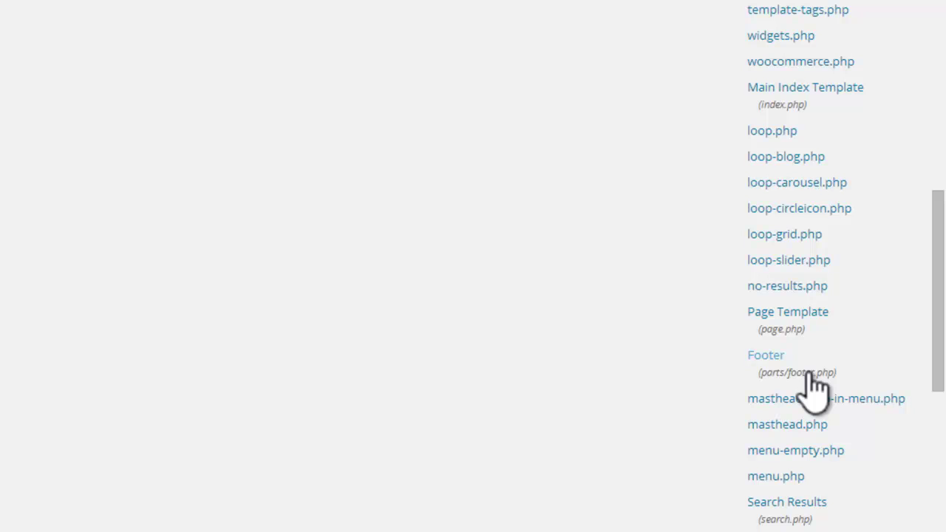
left_click(812, 374)
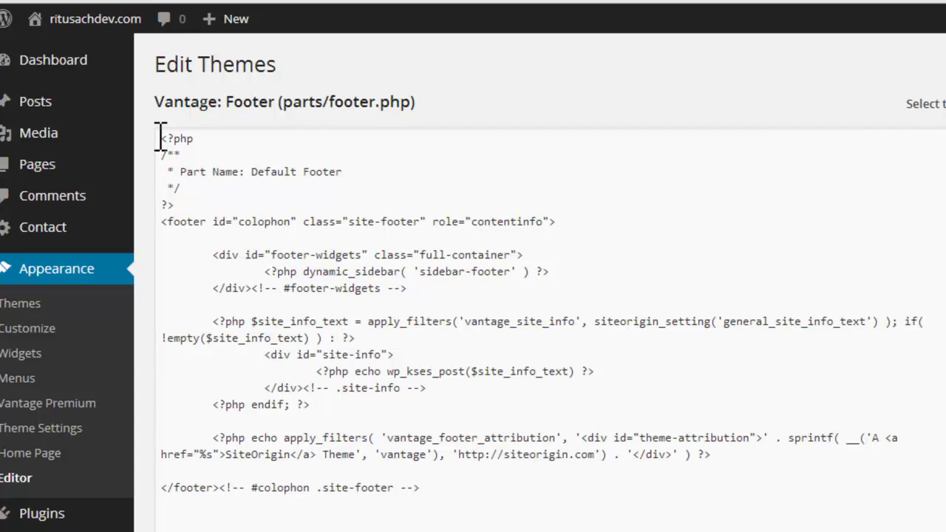
Step: Select and copy all of the footer.php code in the theme editor
left_click_drag(161, 138, 419, 508)
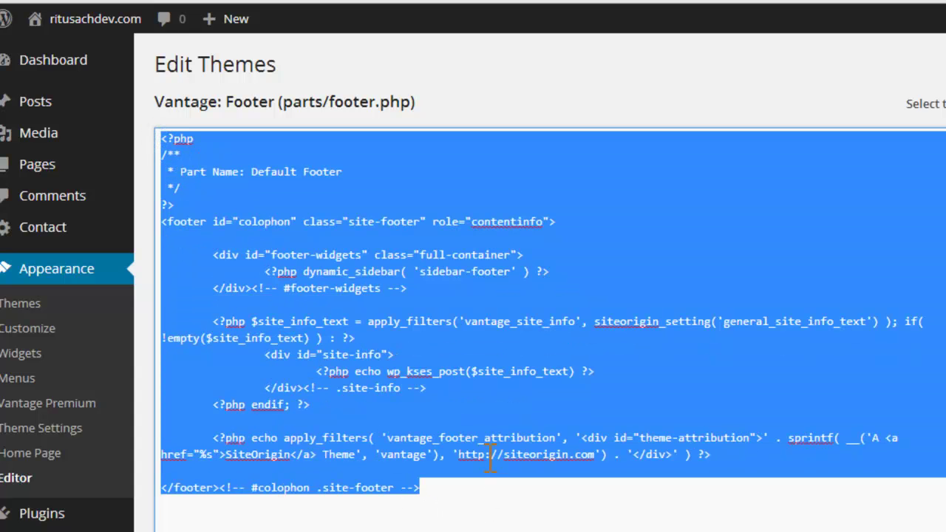
key("super+3")
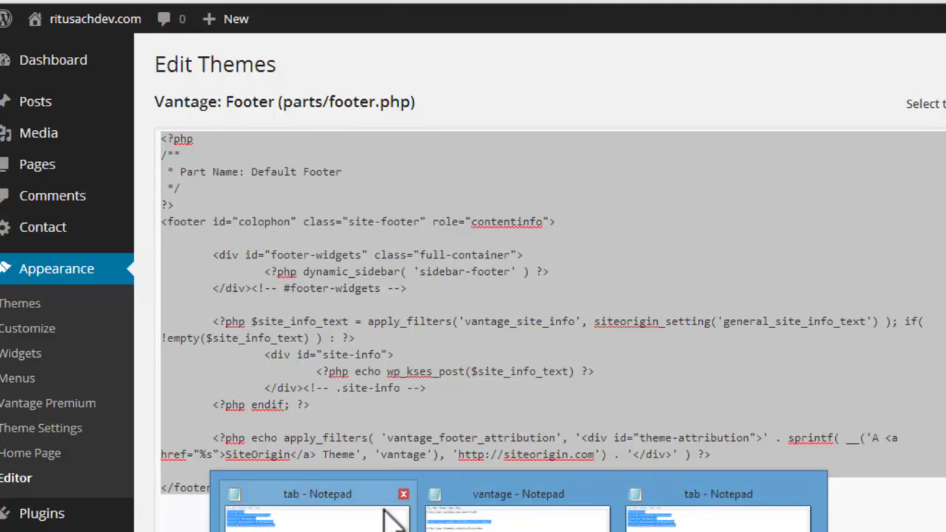
left_click(723, 511)
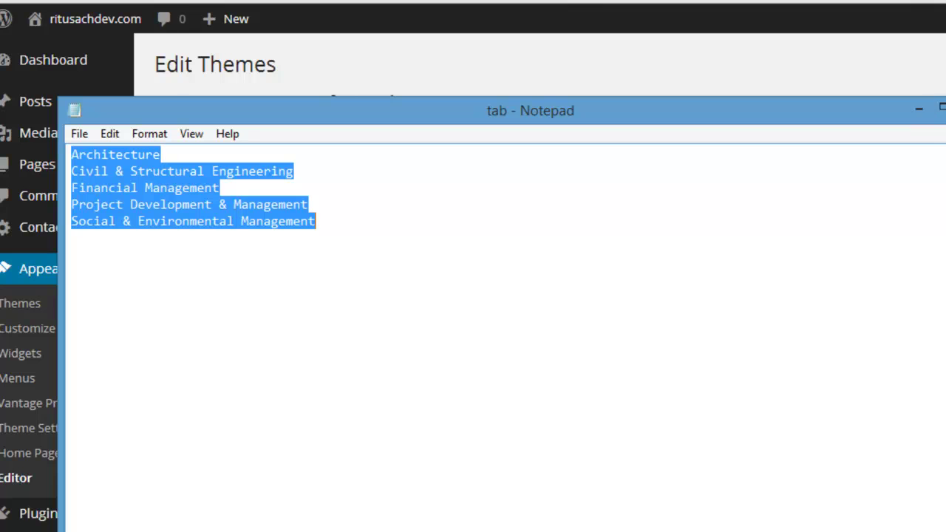
key("alt+Tab")
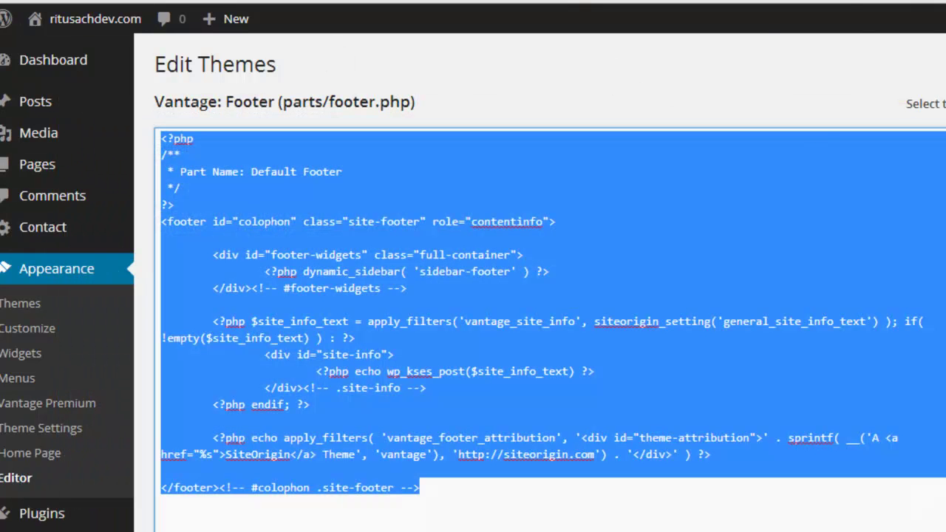
left_click(519, 531)
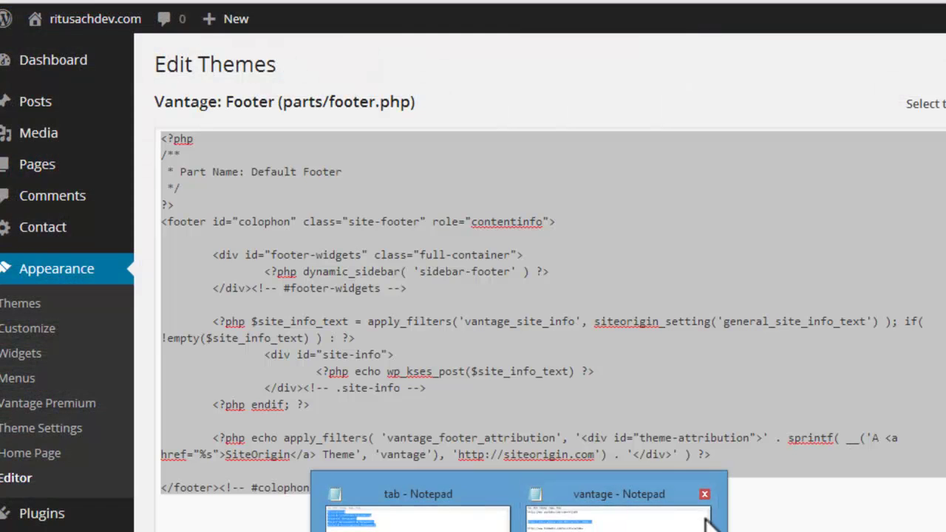
left_click(242, 515)
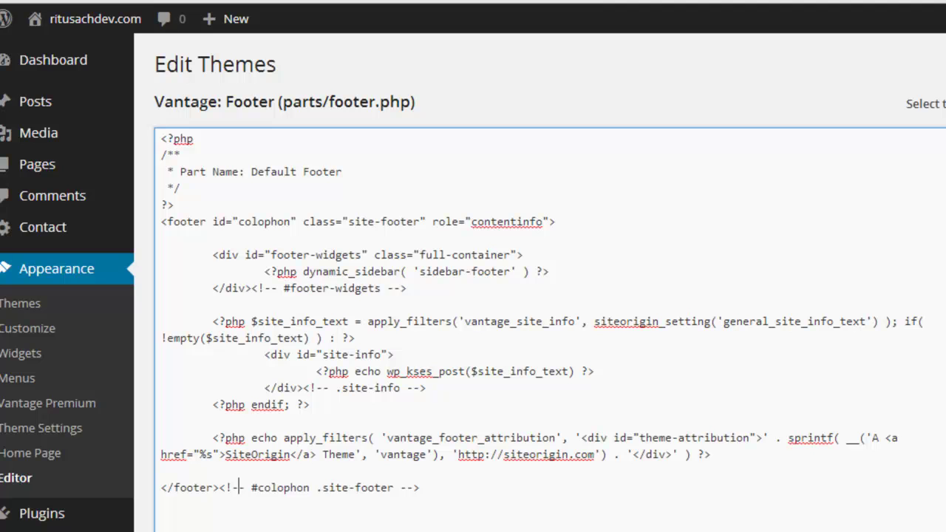
Step: Paste the copied footer code into a new Notepad document as a backup and minimize it
right_click(520, 531)
left_click(485, 529)
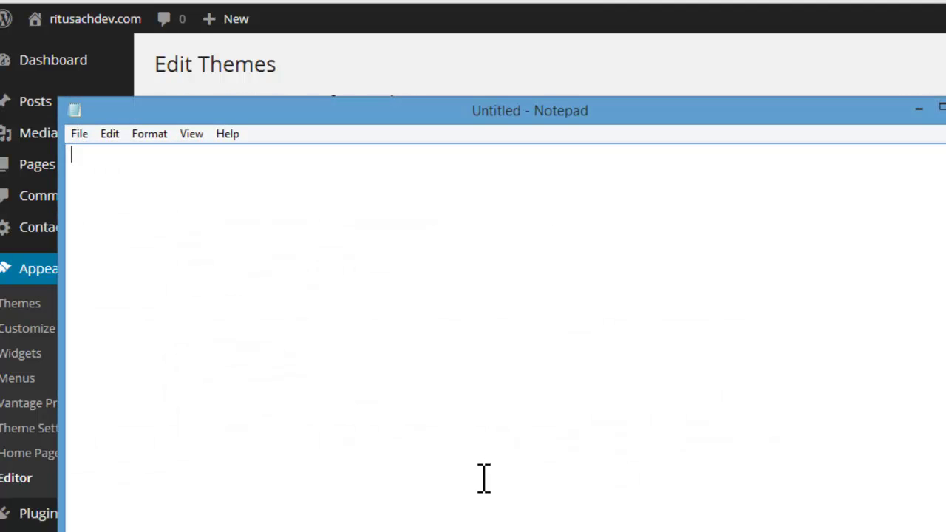
key("ctrl+v")
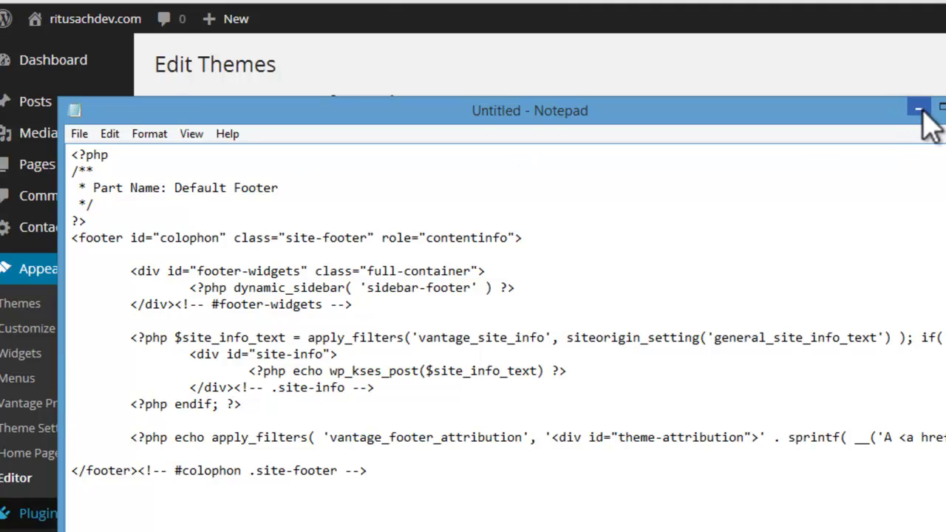
left_click(919, 109)
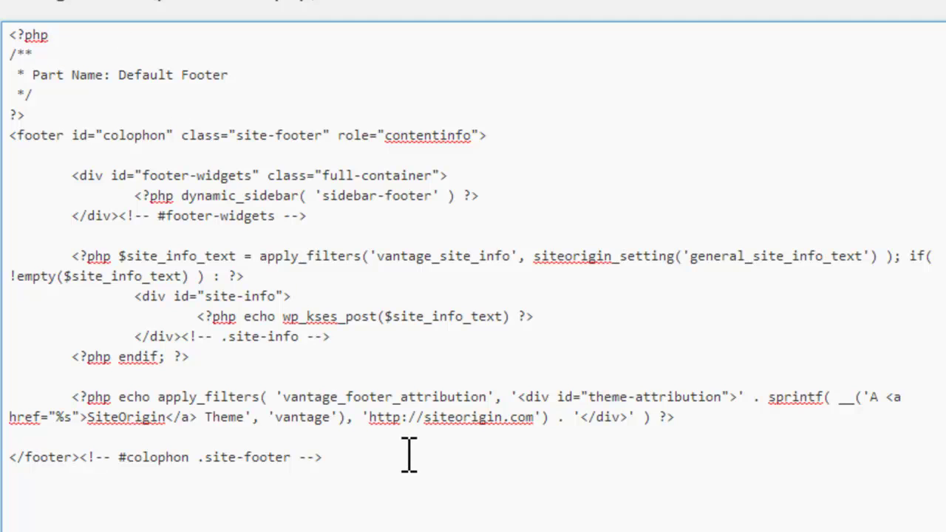
Step: Change the credit to '@', with the owner's name as link text and the owner's domain as URL
left_click_drag(373, 417, 531, 425)
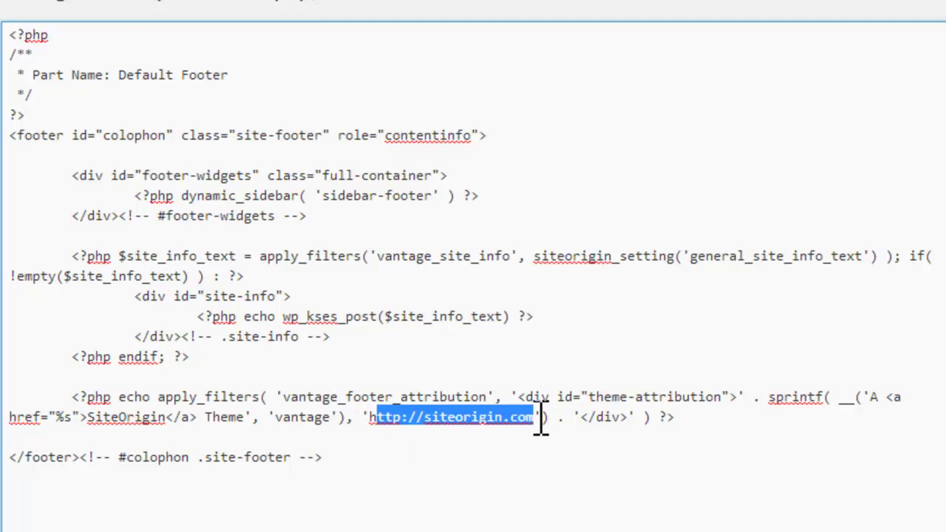
left_click(590, 462)
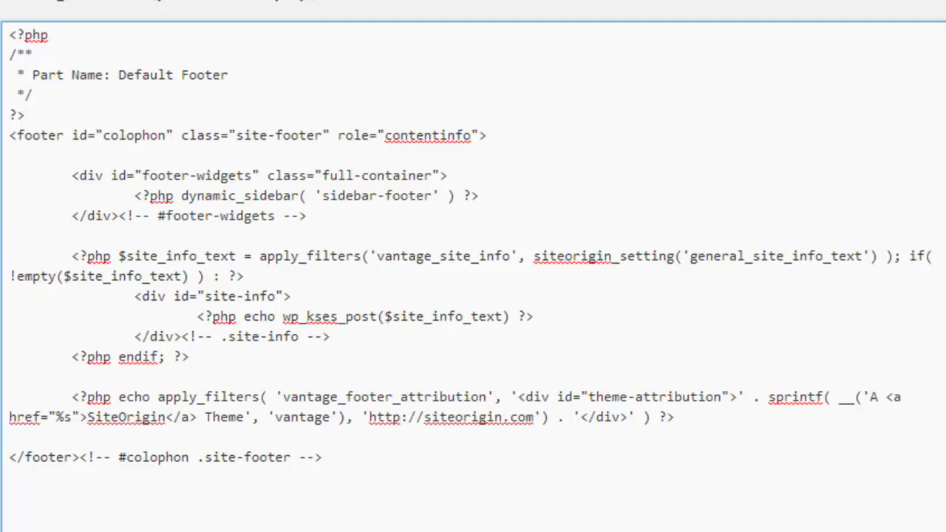
left_click_drag(878, 399, 868, 399)
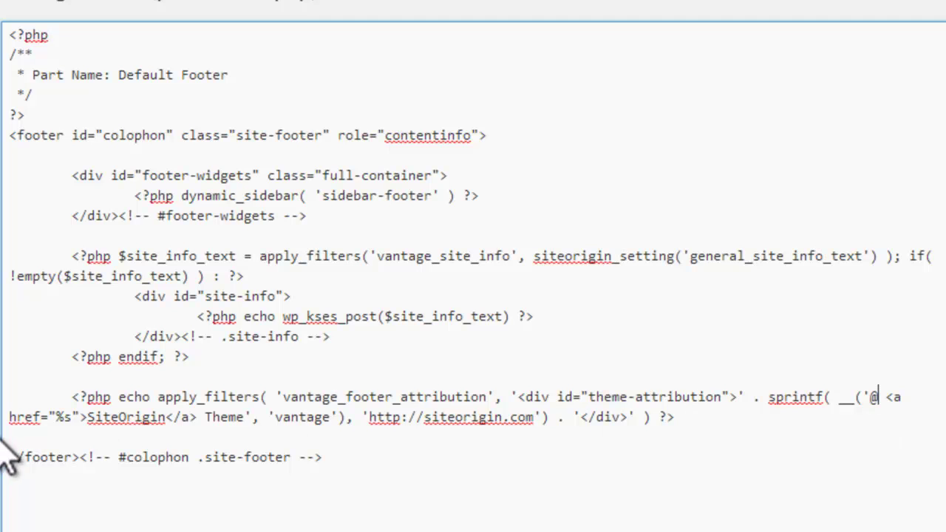
left_click(89, 417)
left_click_drag(113, 421, 164, 423)
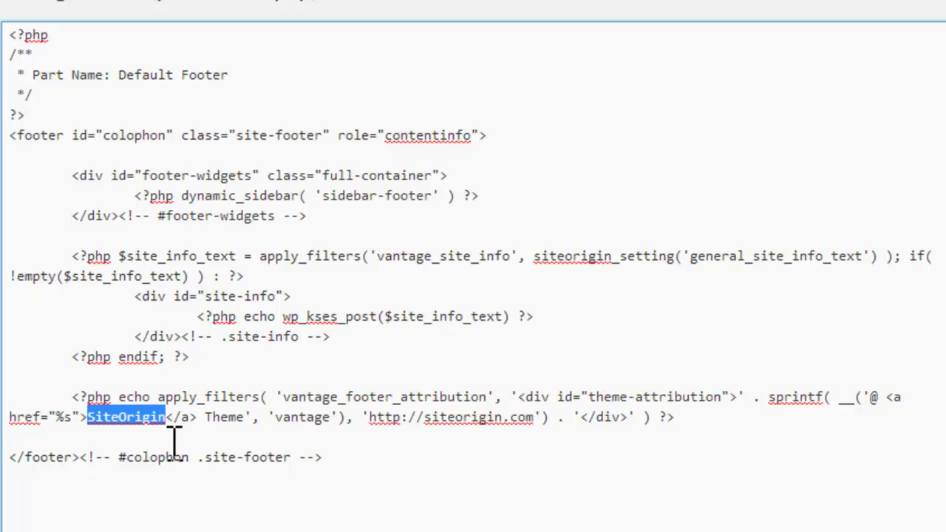
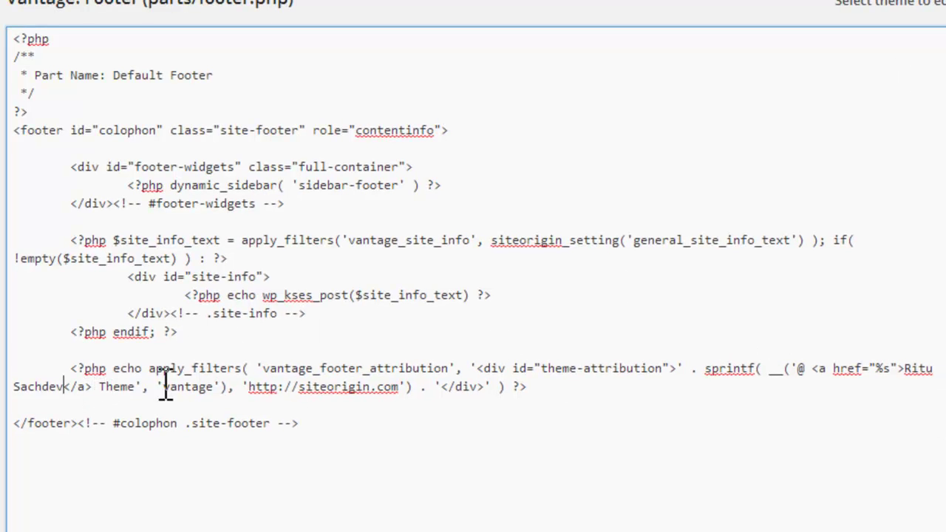
left_click_drag(303, 390, 408, 402)
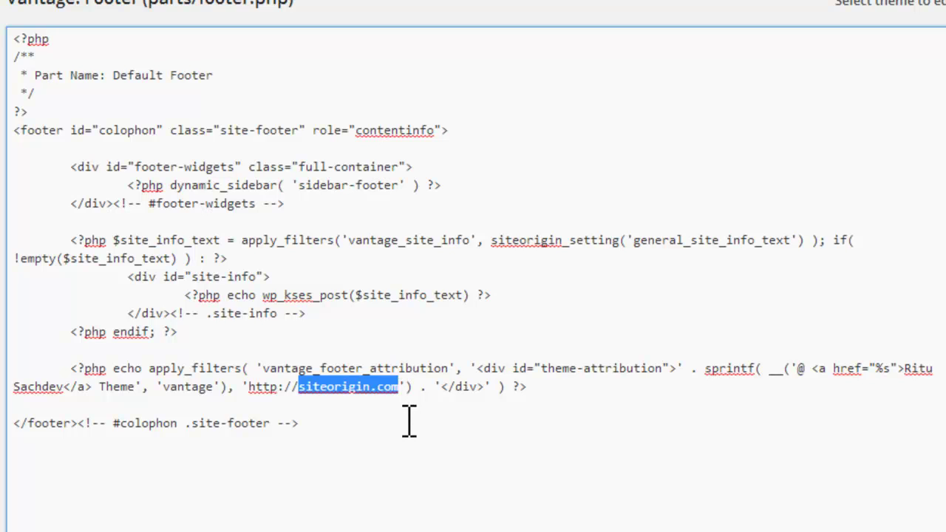
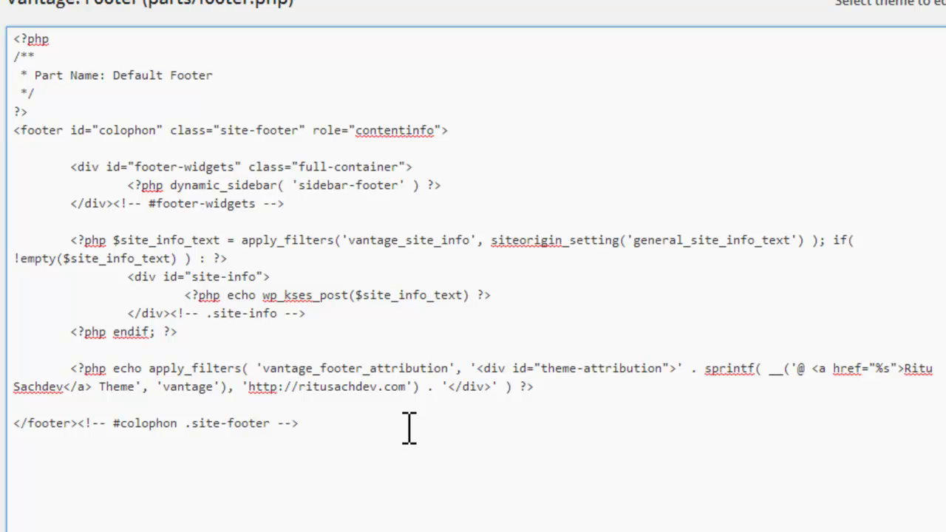
Step: Save footer.php and scroll the live site to see the '@ name Theme' footer credit
scroll(474, 266, "down", 3)
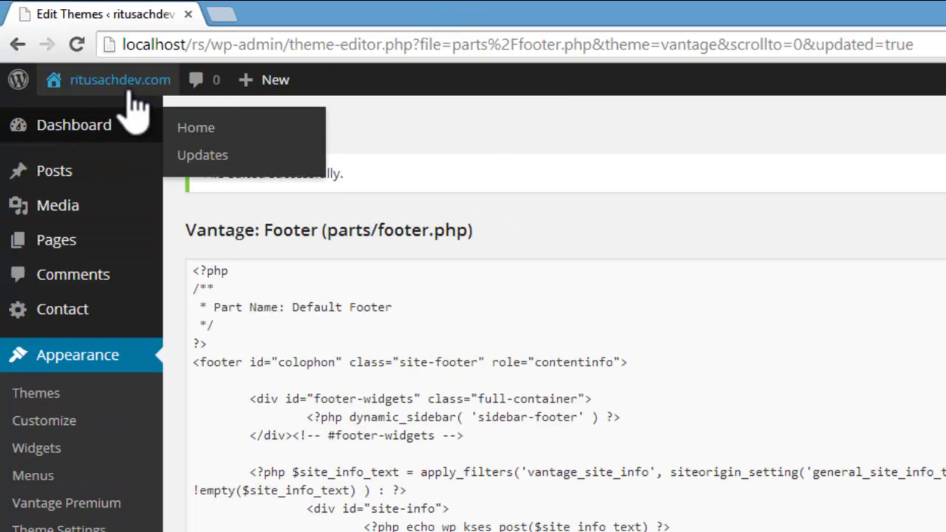
mouse_move(122, 85)
left_click(77, 116)
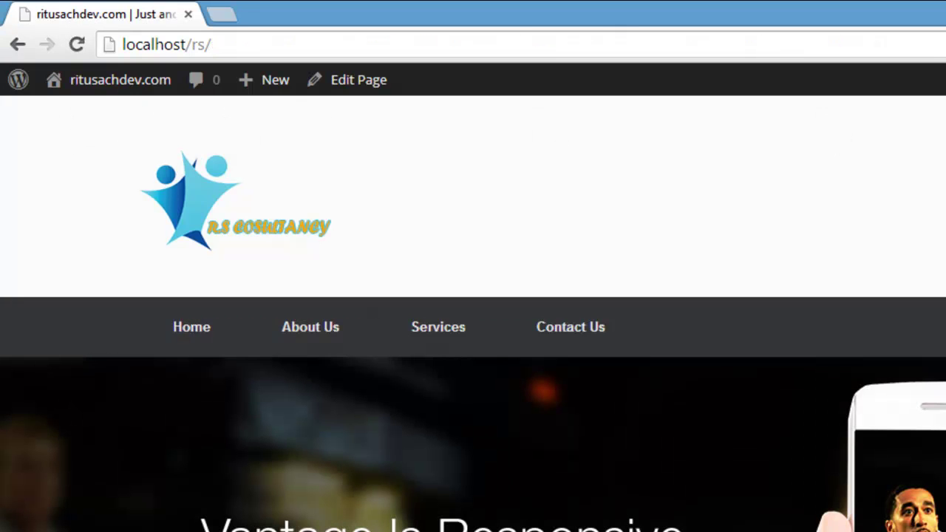
scroll(400, 515, "down", 10)
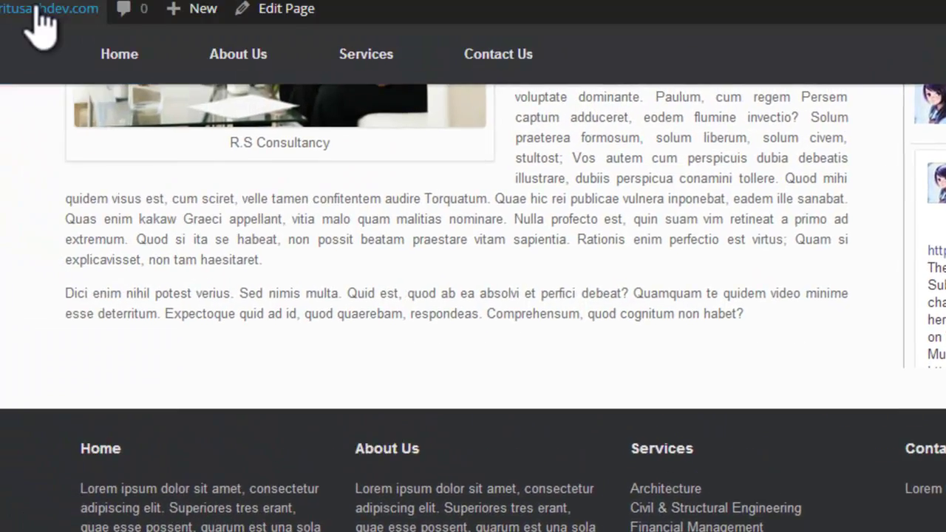
Step: Reopen the Footer template, parts/footer.php, in the theme editor from the Dashboard
mouse_move(110, 80)
left_click(91, 117)
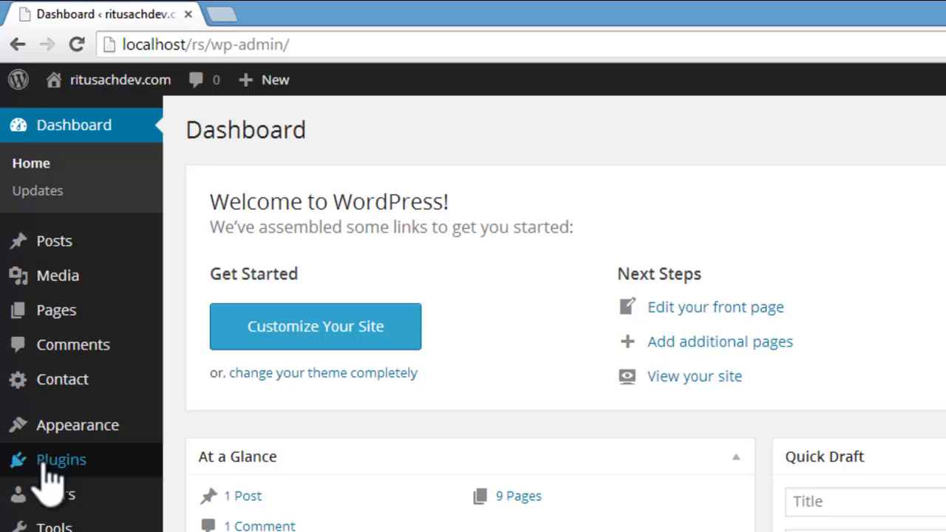
mouse_move(78, 440)
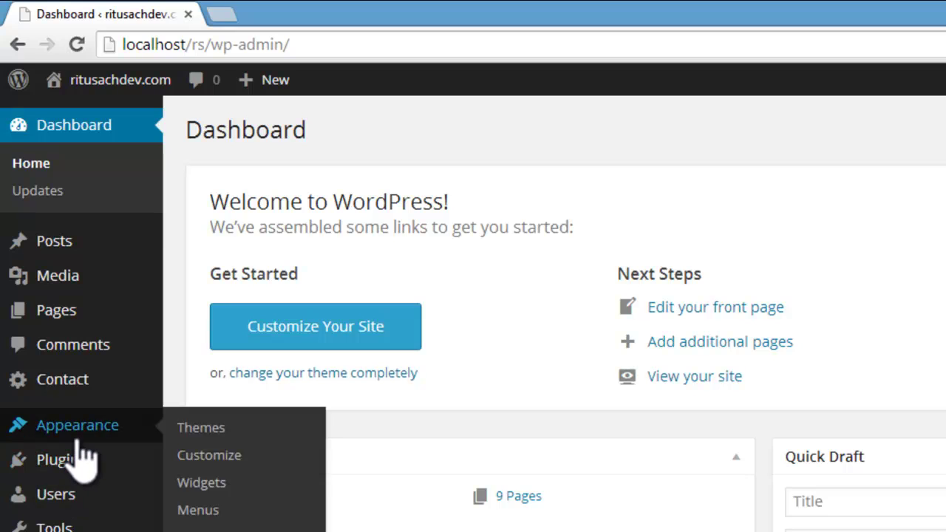
left_click(193, 482)
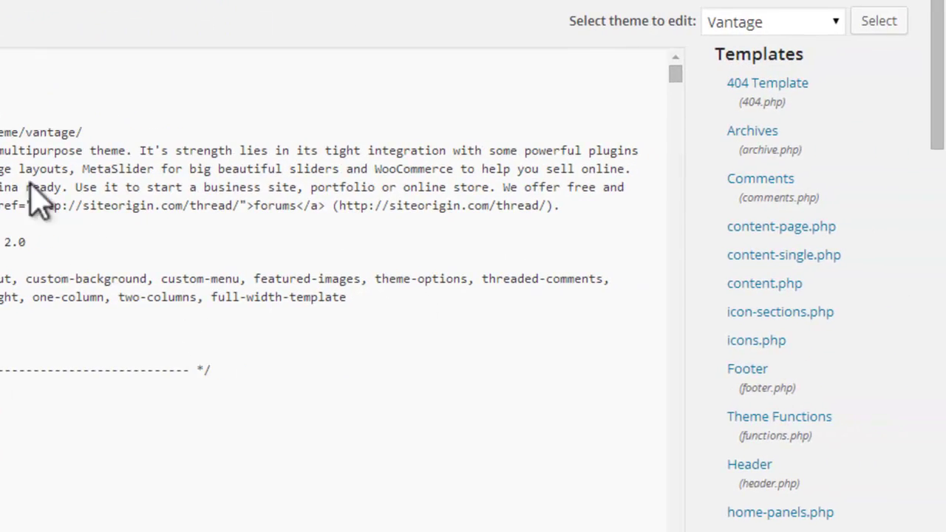
left_click_drag(942, 96, 943, 360)
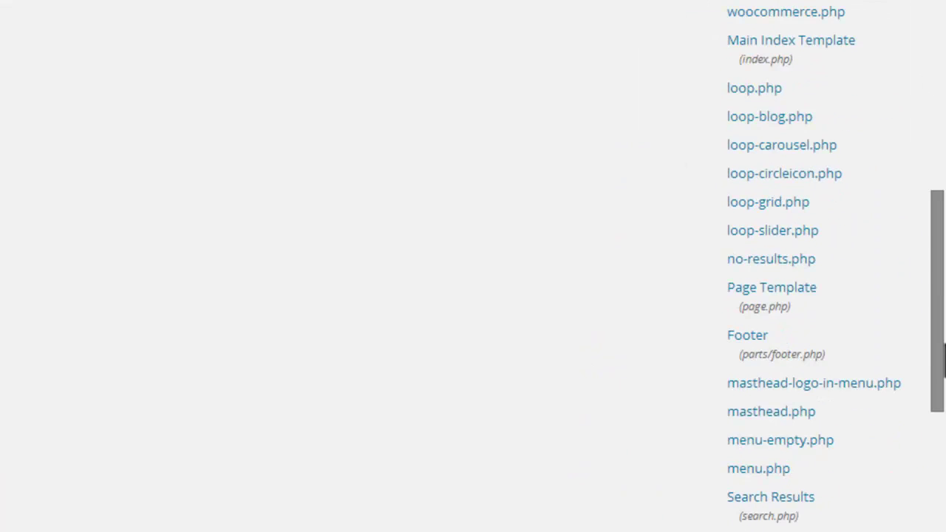
left_click(794, 346)
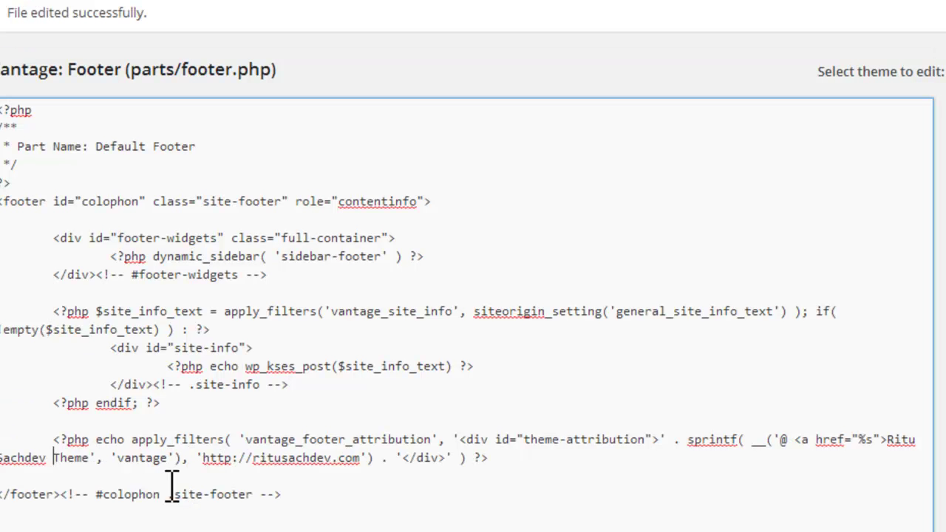
Step: Delete the word ' Theme' after the owner's name and update footer.php
left_click(92, 459)
key("BackSpace")
key("BackSpace")
key("BackSpace")
key("BackSpace")
key("BackSpace")
key("BackSpace")
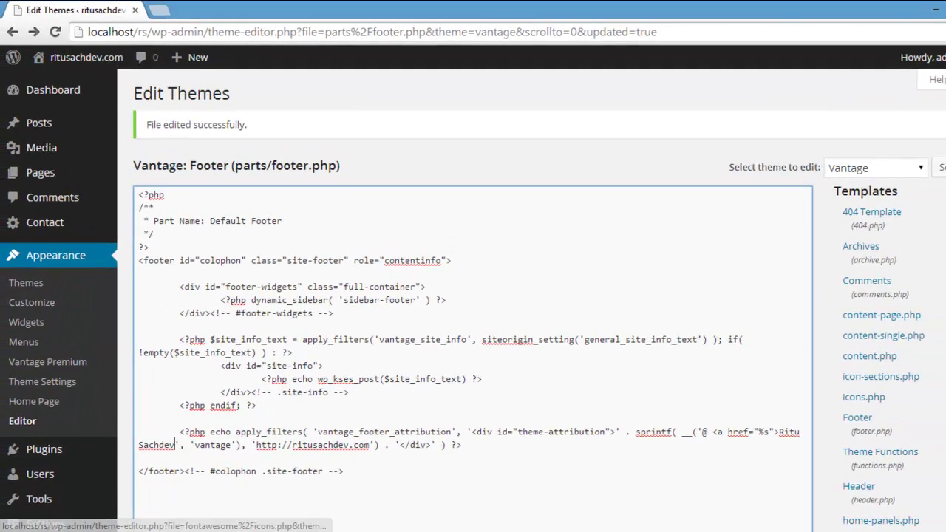
scroll(473, 300, "down", 7)
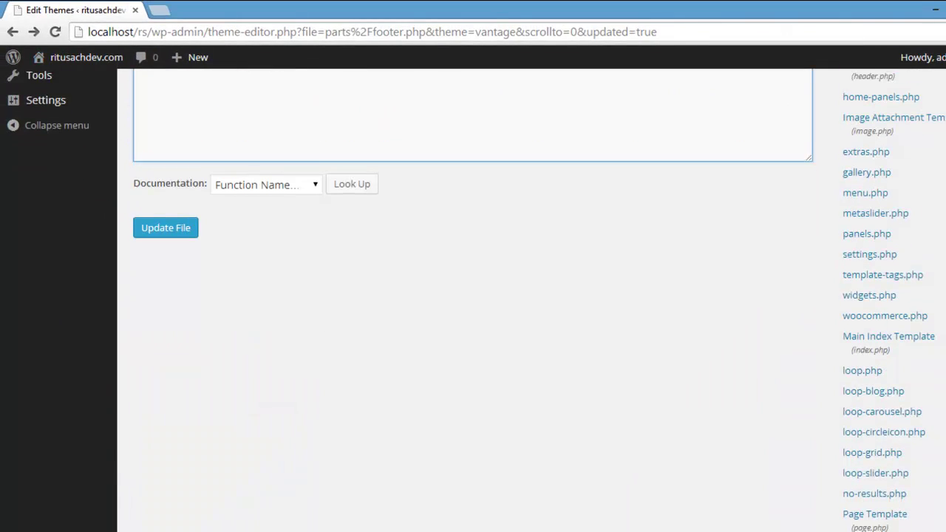
left_click(183, 218)
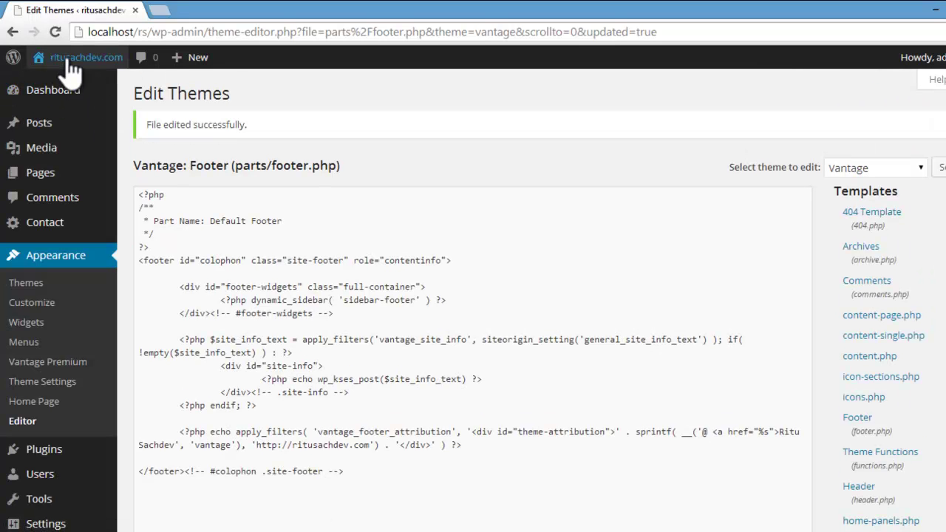
Step: On the live site, follow the footer credit link and browse the linked website
mouse_move(63, 59)
left_click(62, 84)
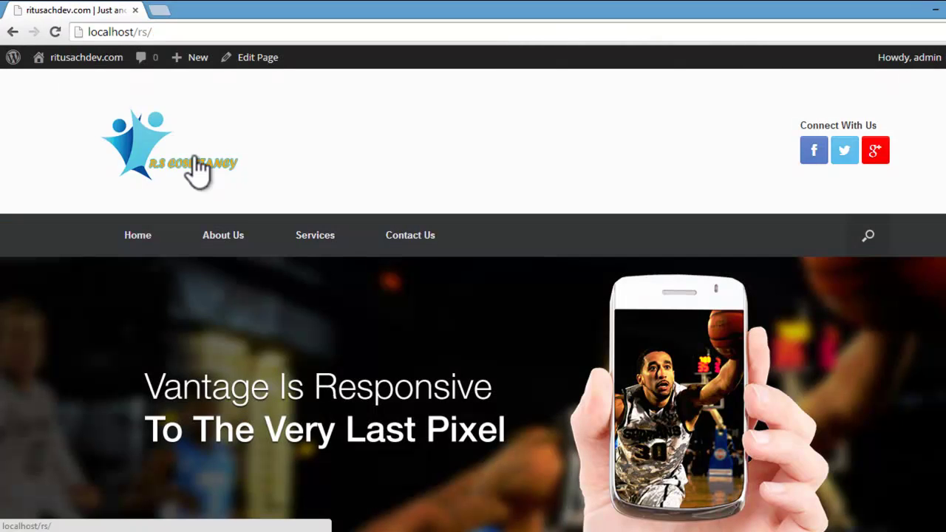
scroll(248, 209, "down", 2)
scroll(249, 208, "down", 10)
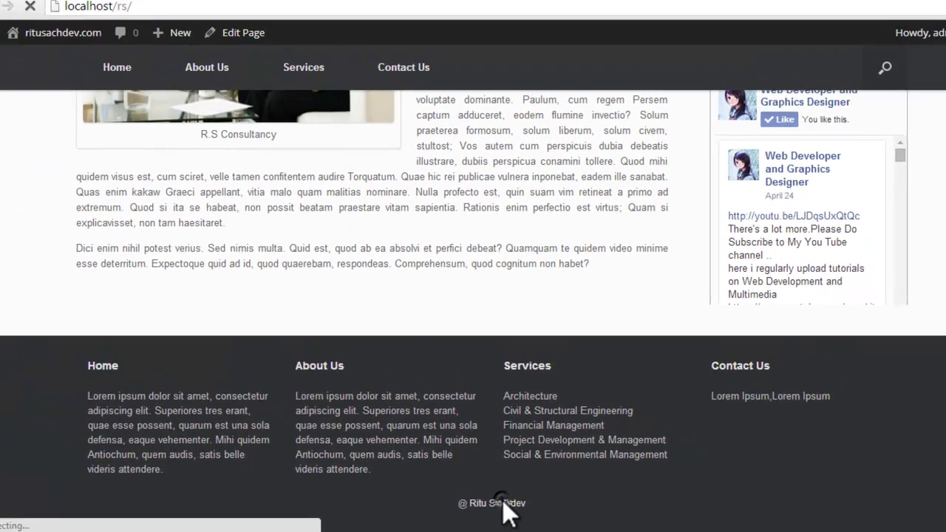
left_click(494, 495)
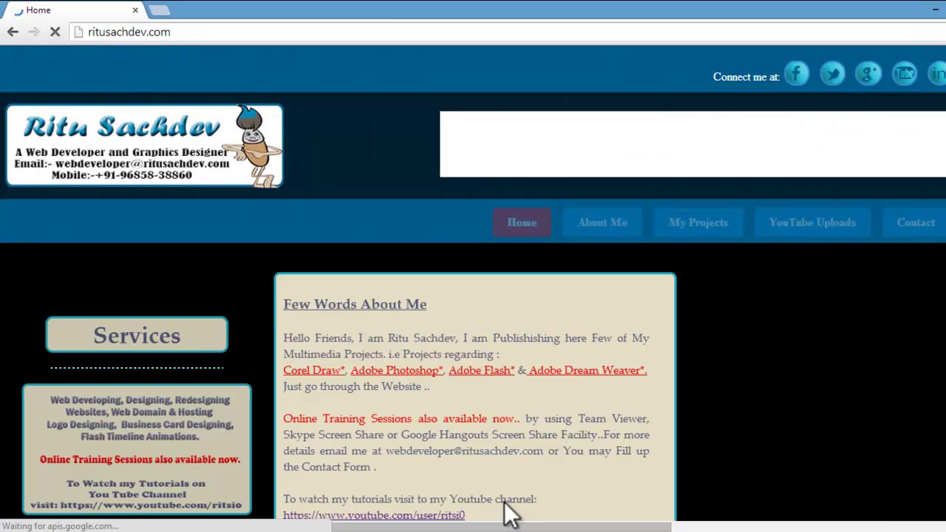
scroll(88, 359, "down", 4)
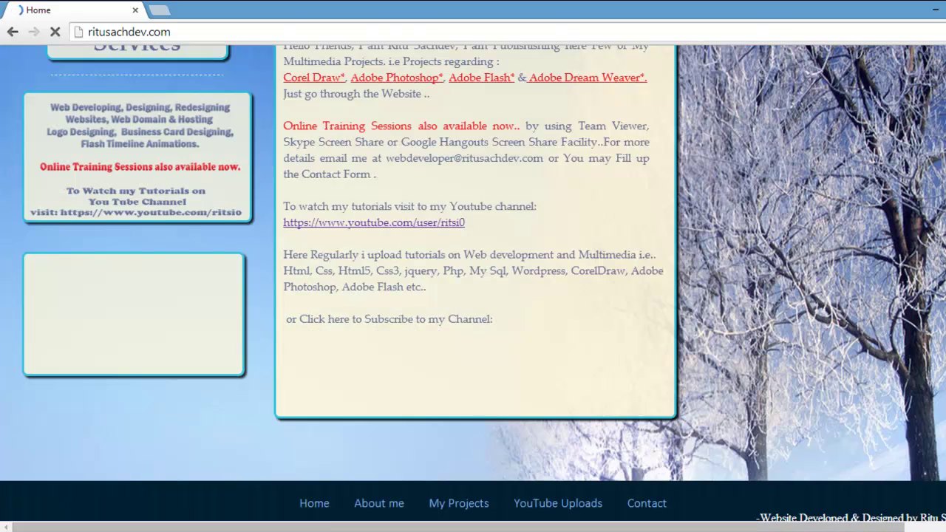
scroll(874, 346, "up", 5)
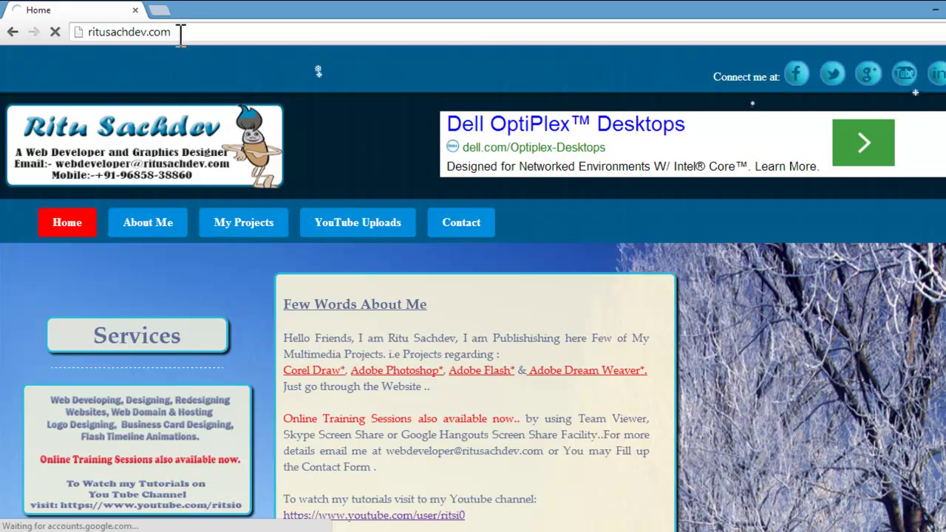
scroll(910, 465, "down", 5)
scroll(910, 465, "up", 3)
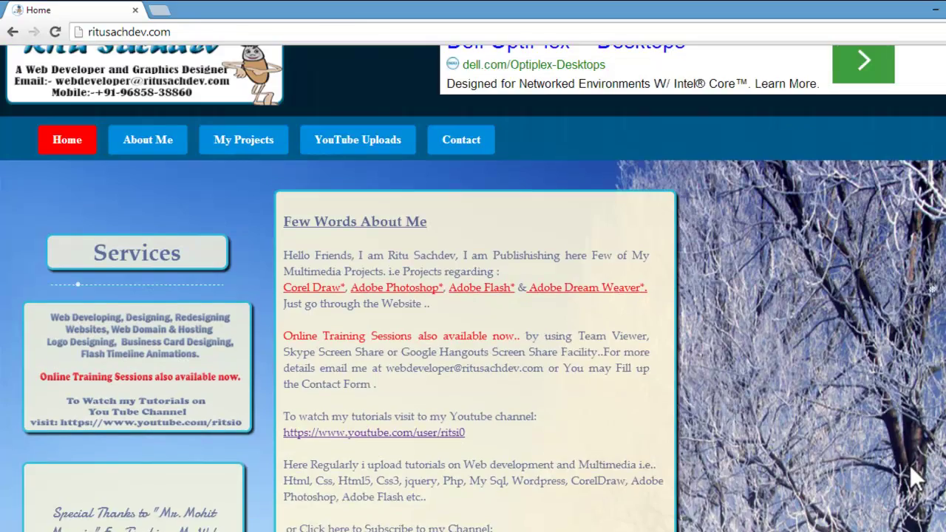
scroll(910, 465, "down", 3)
scroll(910, 466, "up", 4)
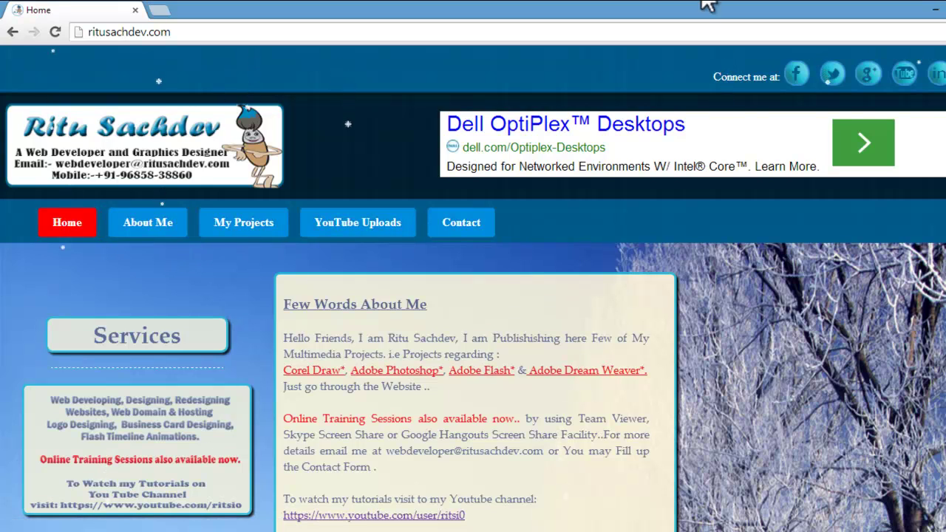
Step: Go back to the localhost/rs/ home page and return to its header and Vantage slider
key("alt+Left")
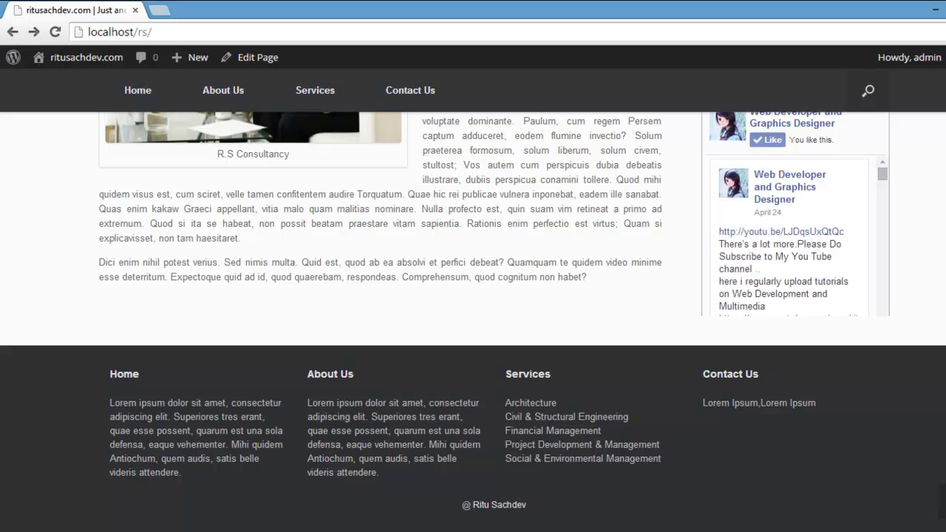
left_click(943, 510)
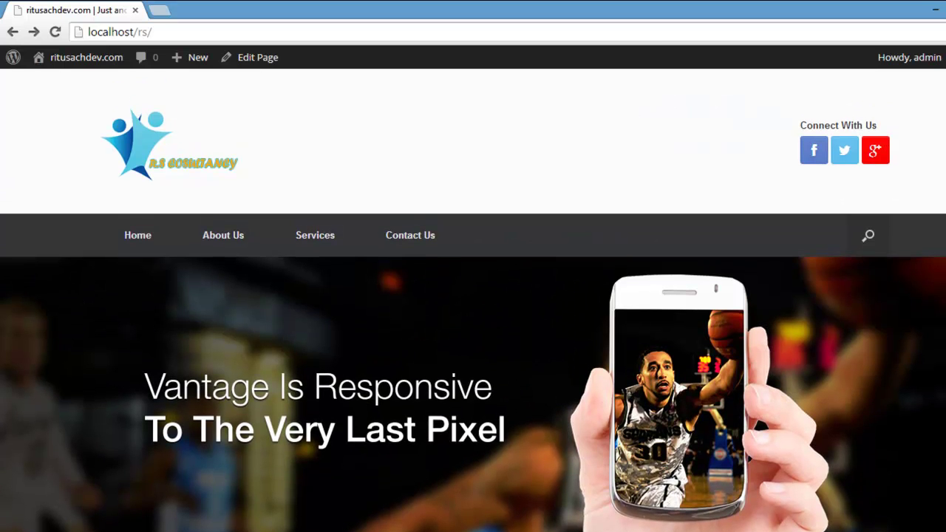
scroll(473, 296, "down", 2)
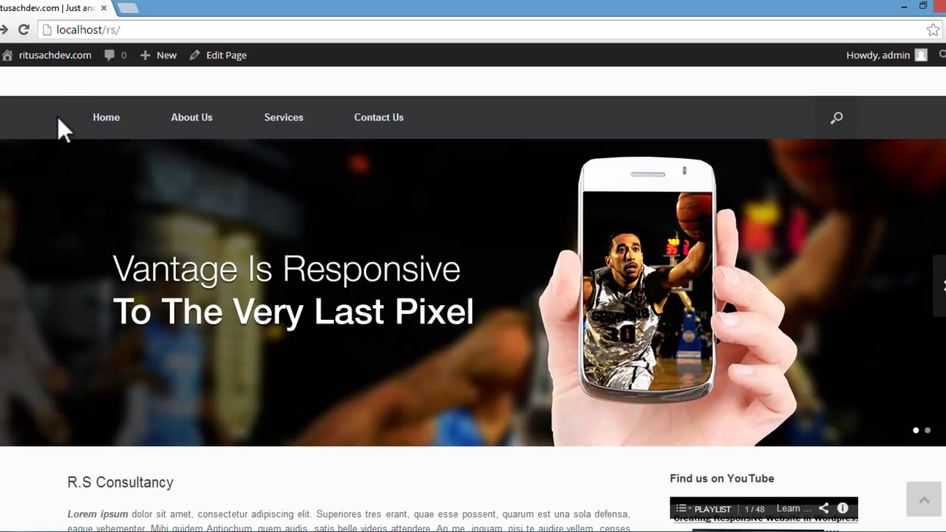
mouse_move(56, 55)
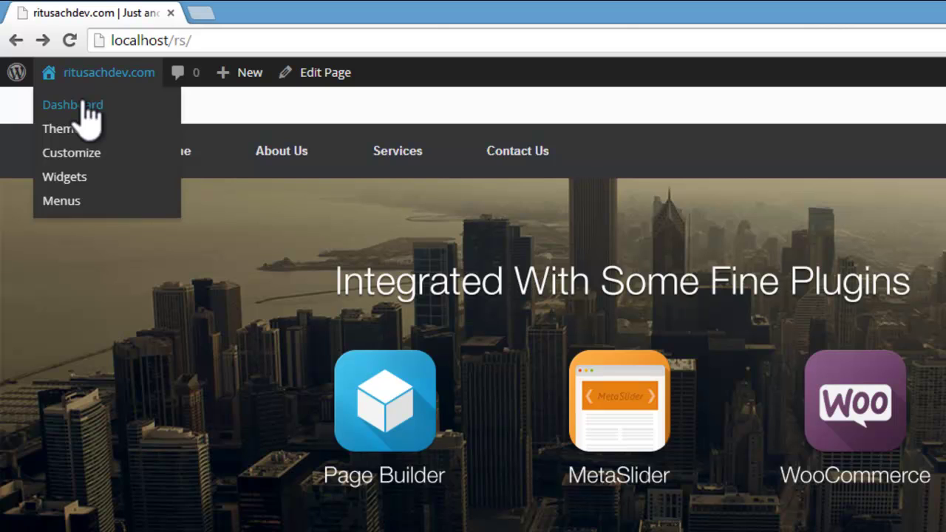
Step: Search the plugin directory for 'meta slider' under Plugins > Add New
left_click(87, 111)
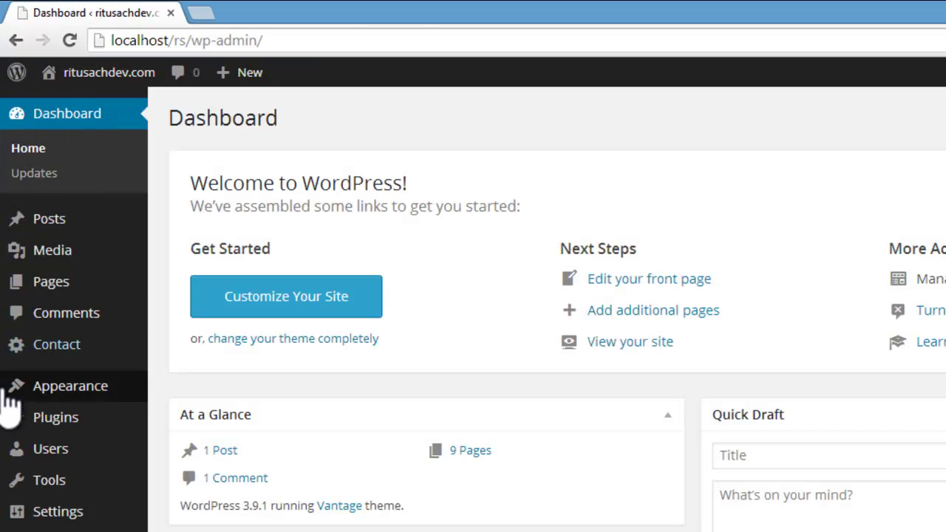
mouse_move(35, 420)
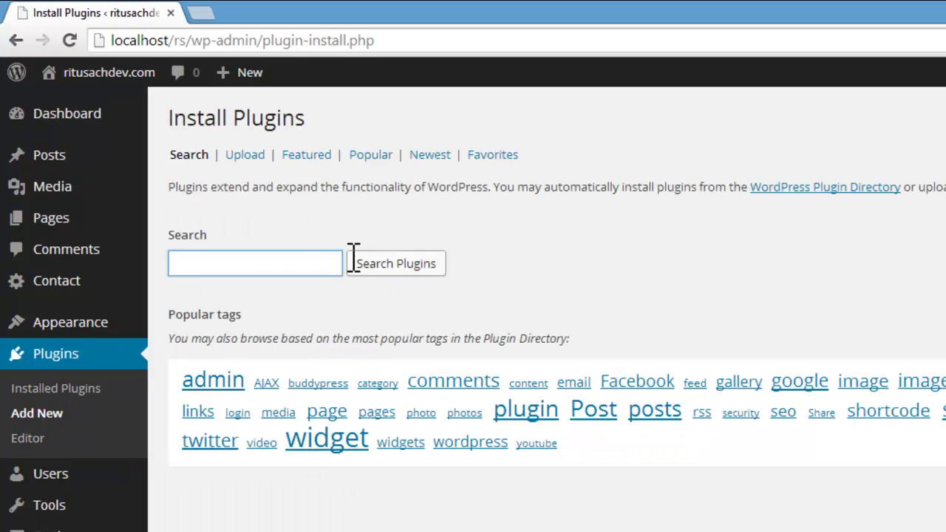
left_click(295, 259)
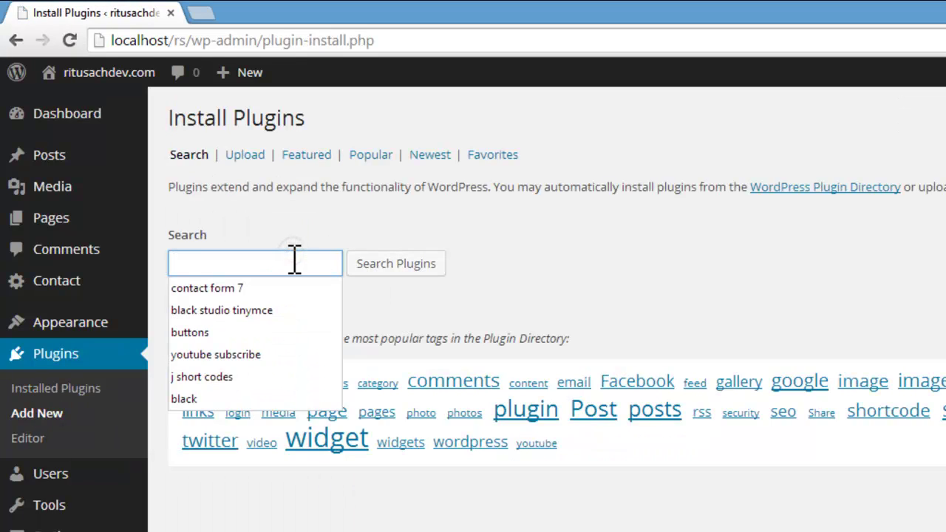
type("met")
left_click(275, 290)
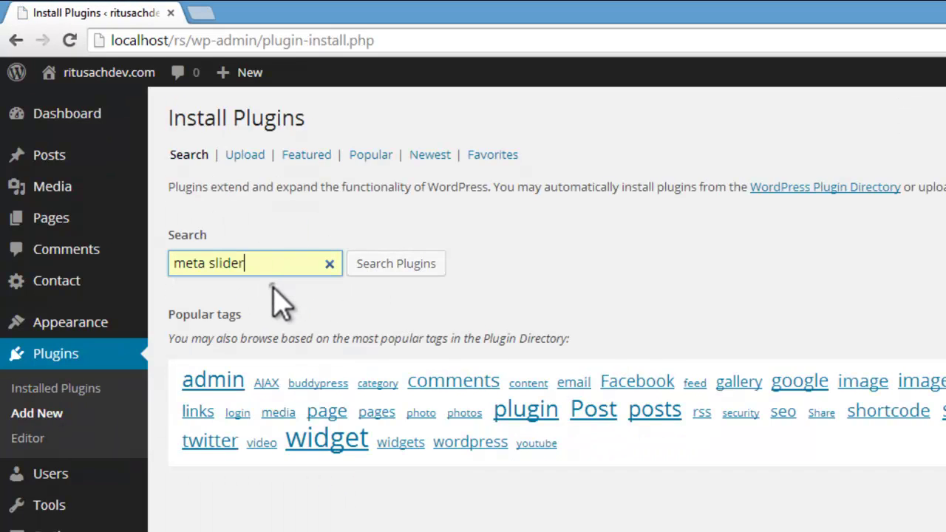
left_click(396, 267)
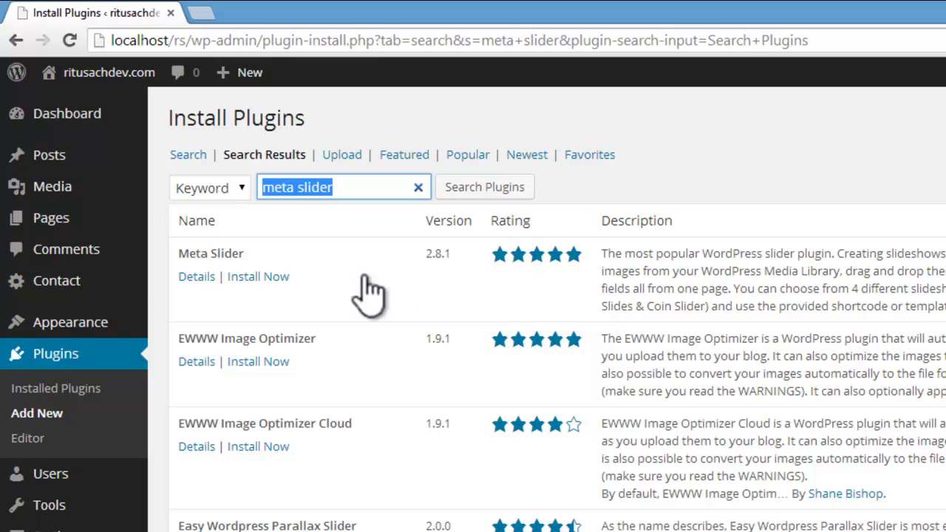
Step: Install the Meta Slider 2.8.1 plugin, confirm, and activate it
mouse_move(241, 292)
left_click(269, 278)
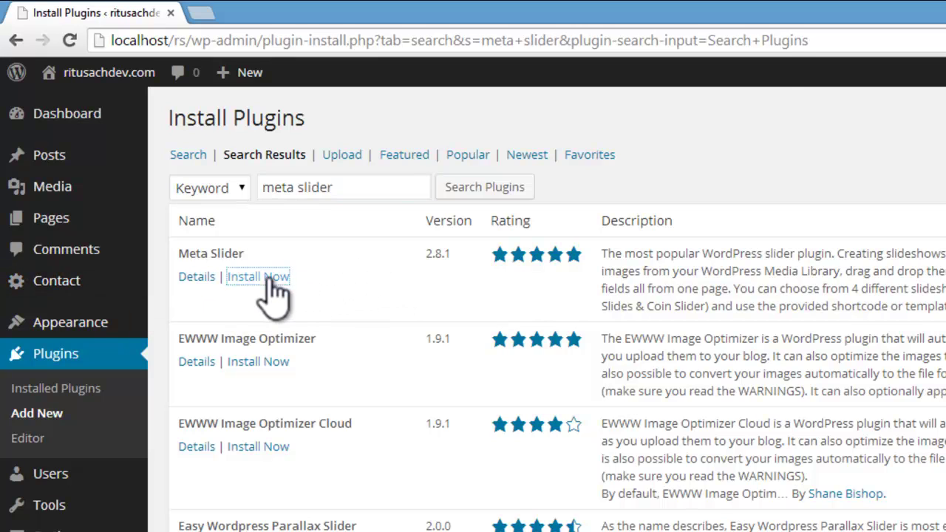
left_click(651, 156)
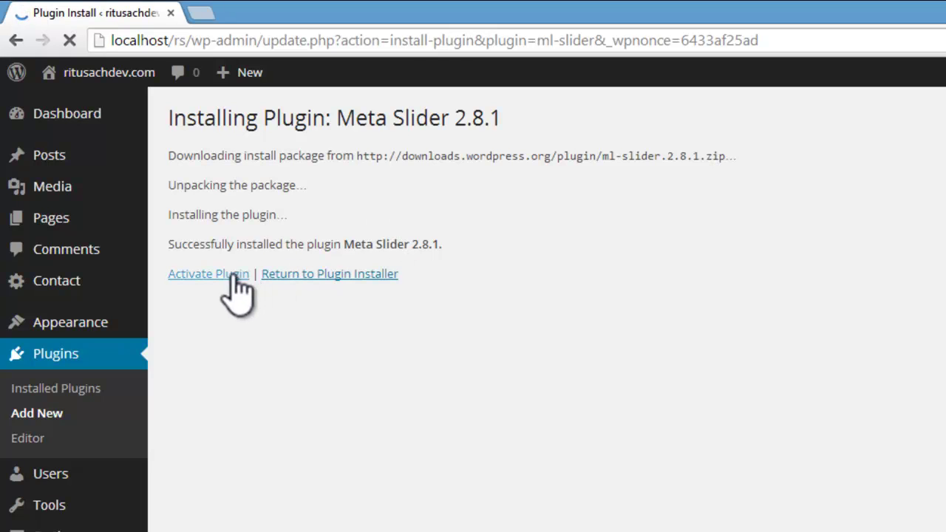
left_click(232, 274)
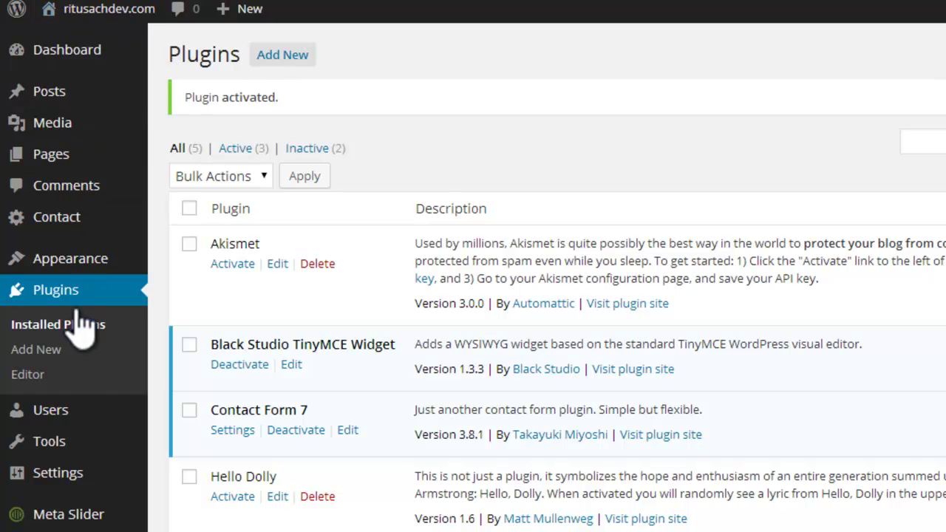
Step: Open the Vantage theme settings and keep the Layout Bound at Full Width
mouse_move(87, 260)
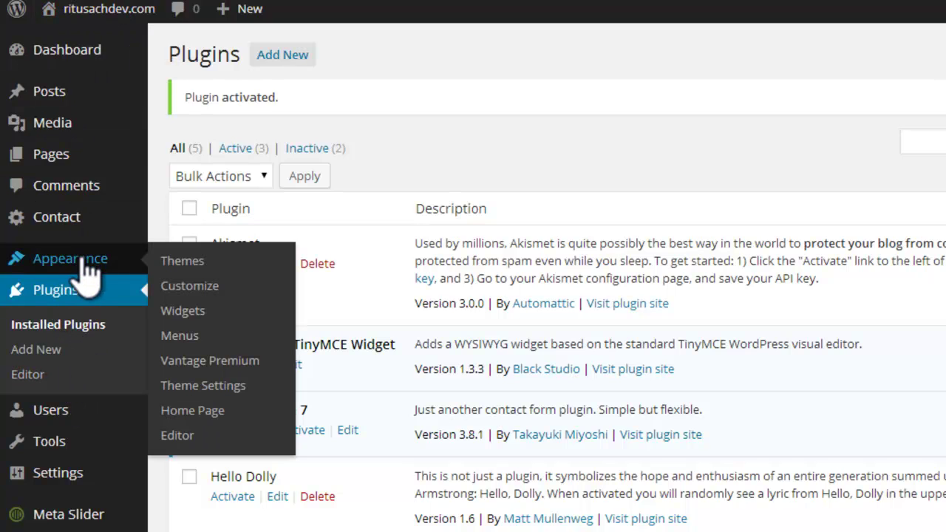
left_click(188, 260)
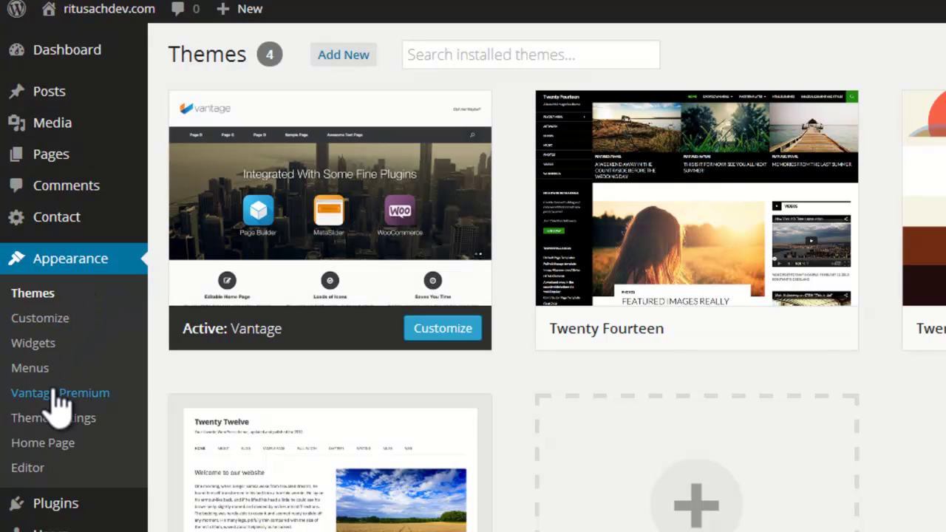
left_click(56, 417)
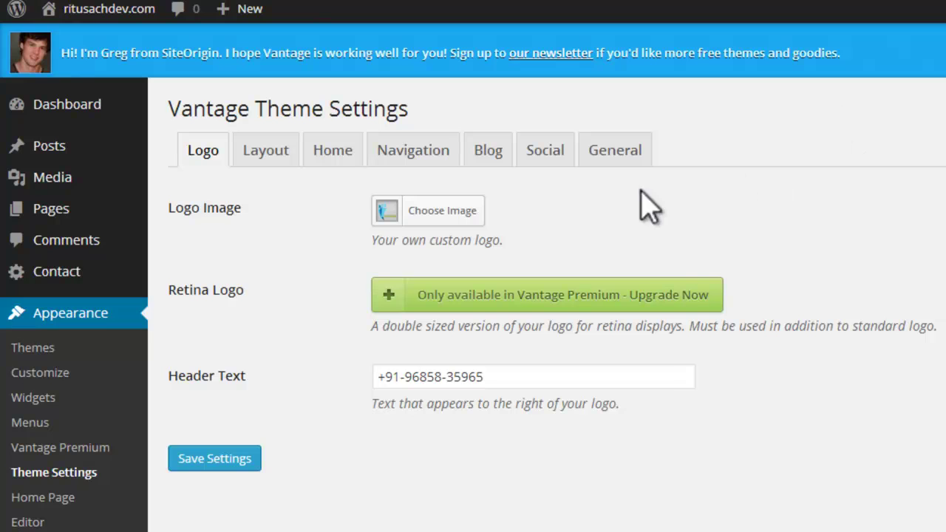
left_click(261, 150)
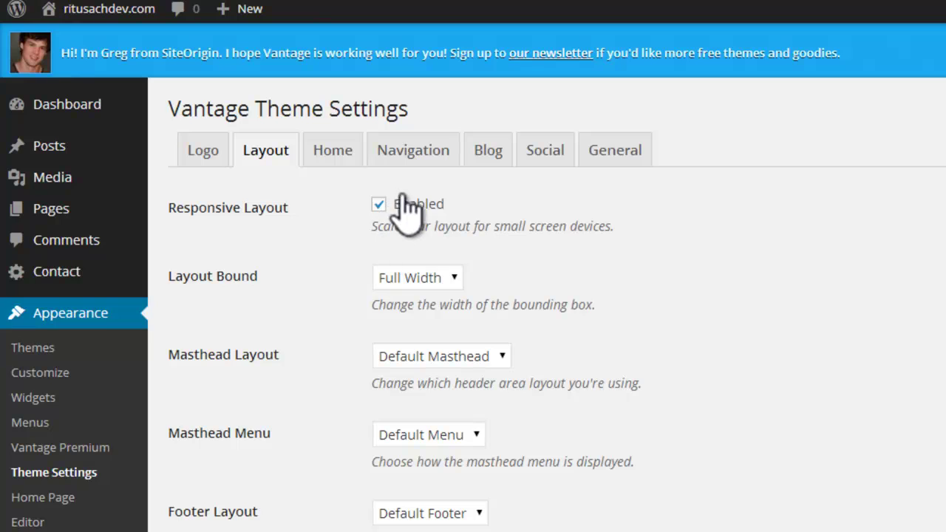
left_click(454, 280)
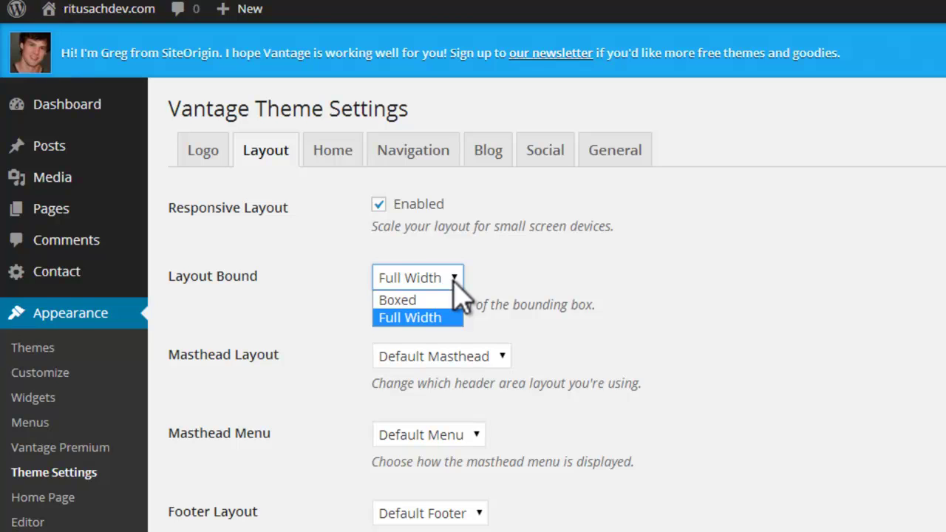
left_click(449, 320)
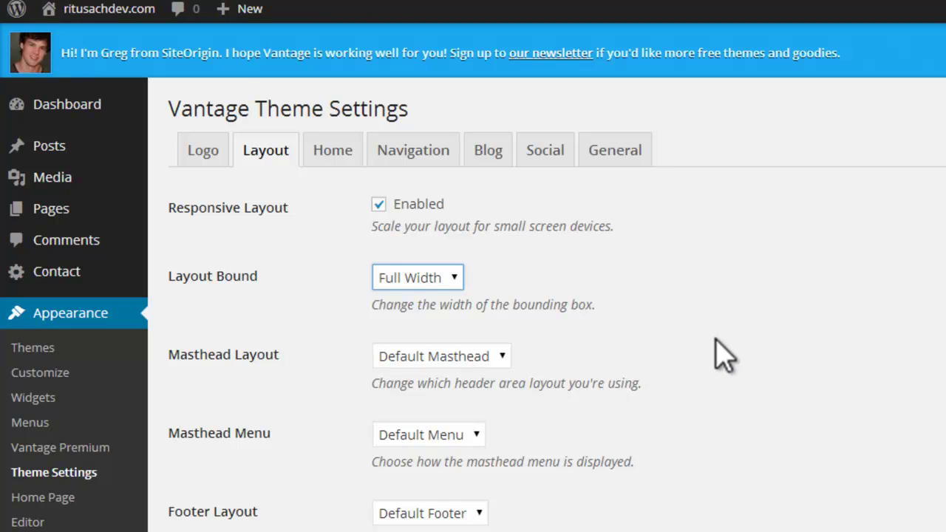
Step: Review the Home tab's Home Page Slider option, leaving it at Demo Slider
scroll(714, 355, "down", 2)
scroll(721, 355, "up", 1)
scroll(720, 355, "up", 1)
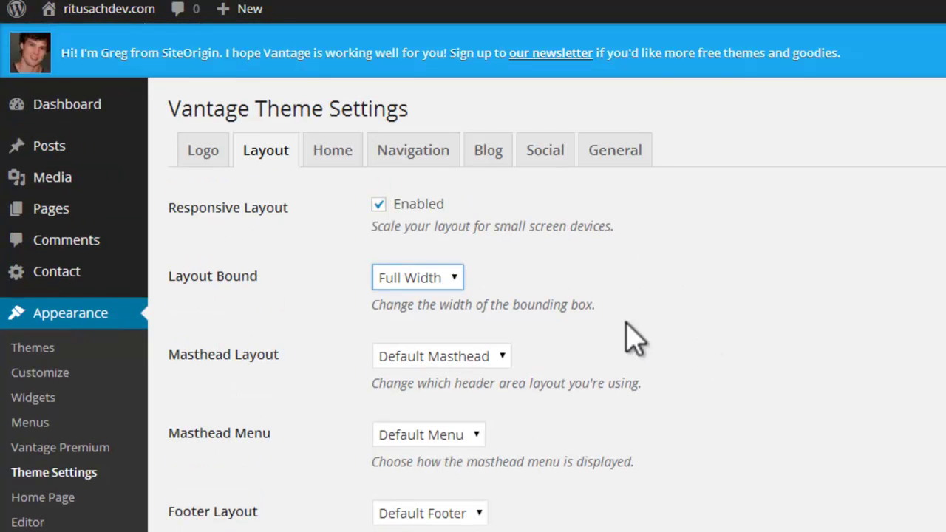
left_click(326, 148)
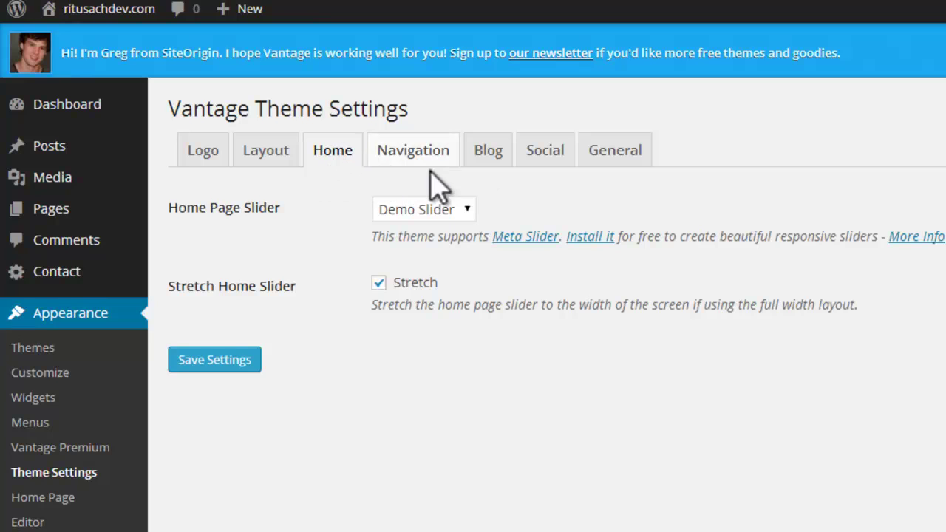
left_click(466, 210)
left_click(467, 211)
left_click(467, 211)
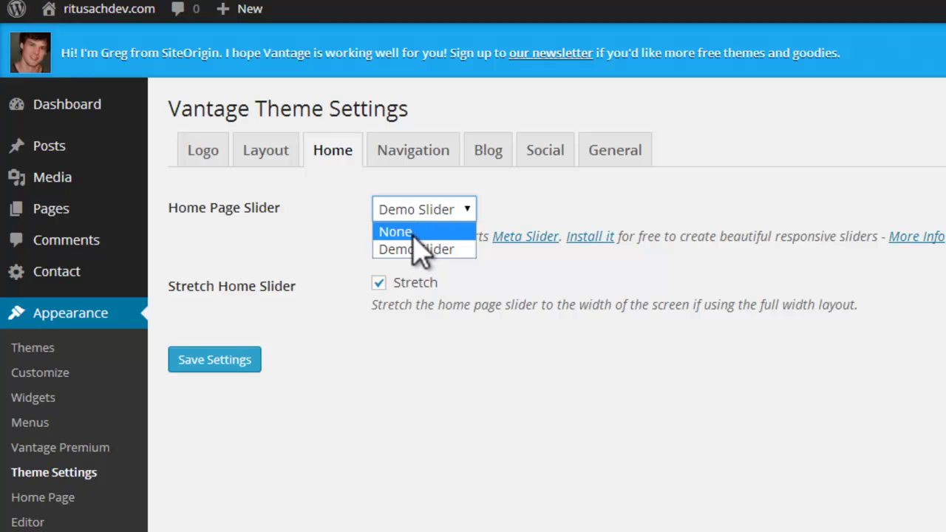
left_click(290, 367)
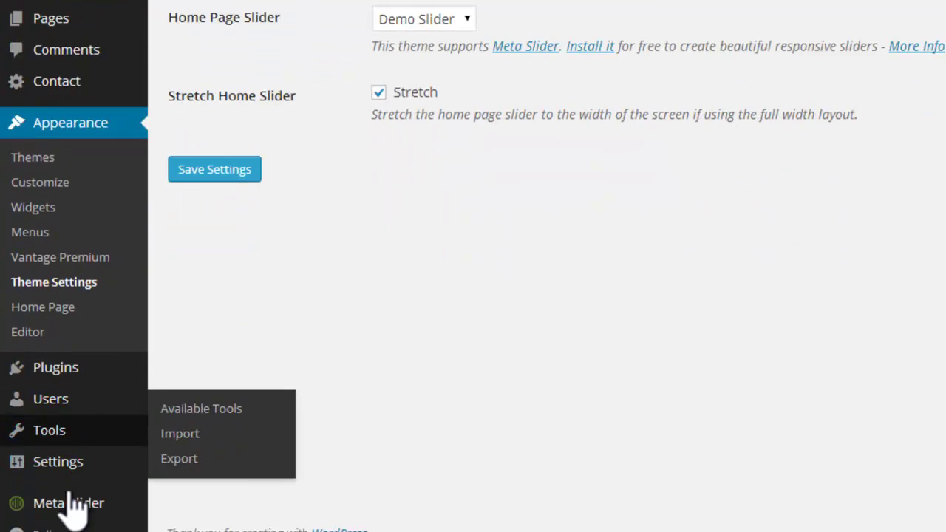
Step: Create a new Meta Slider slideshow and start uploading image files for its slides
left_click(67, 501)
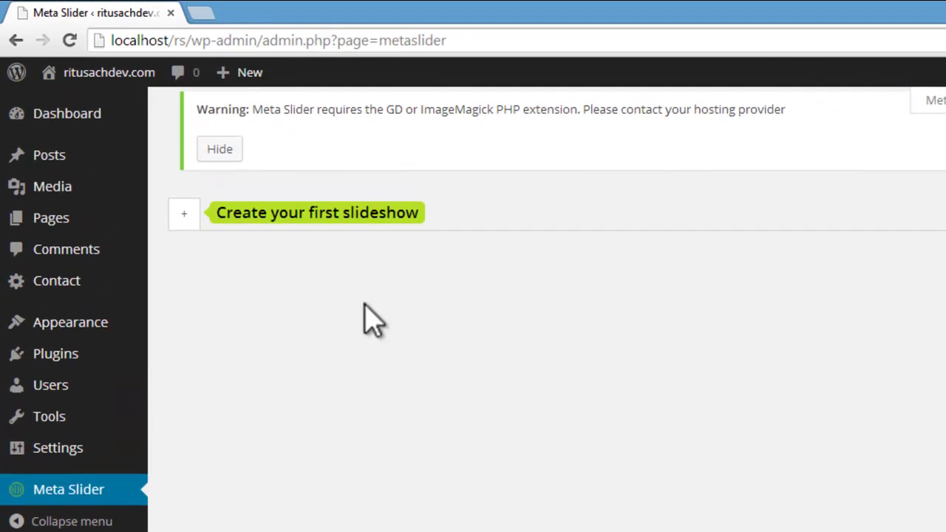
left_click(183, 216)
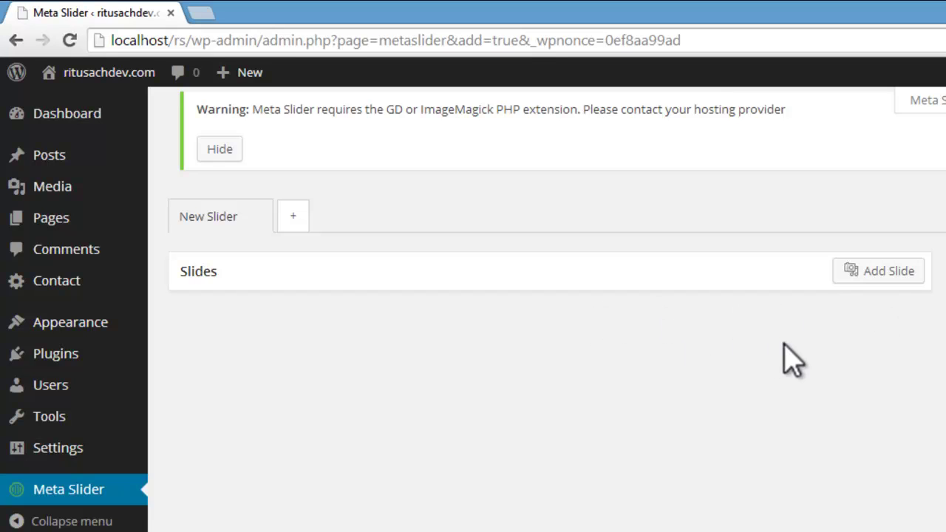
left_click(891, 271)
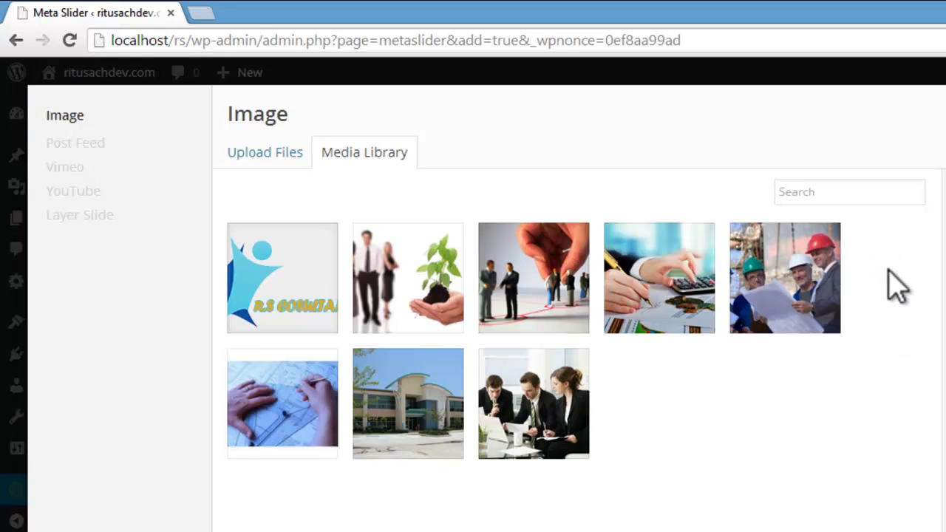
left_click(232, 157)
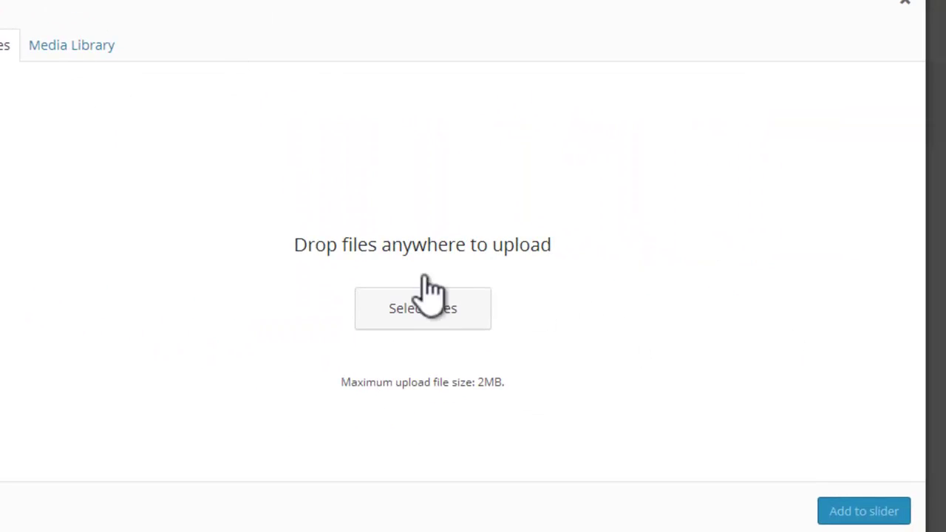
left_click(432, 314)
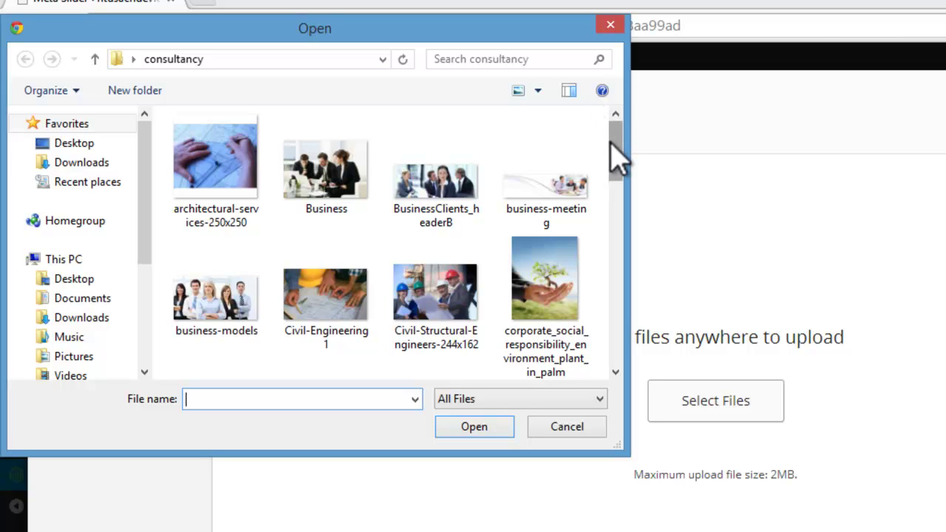
Step: Select slider1 through slider5 in the consultancy folder and upload them
scroll(622, 159, "down", 2)
scroll(621, 159, "up", 2)
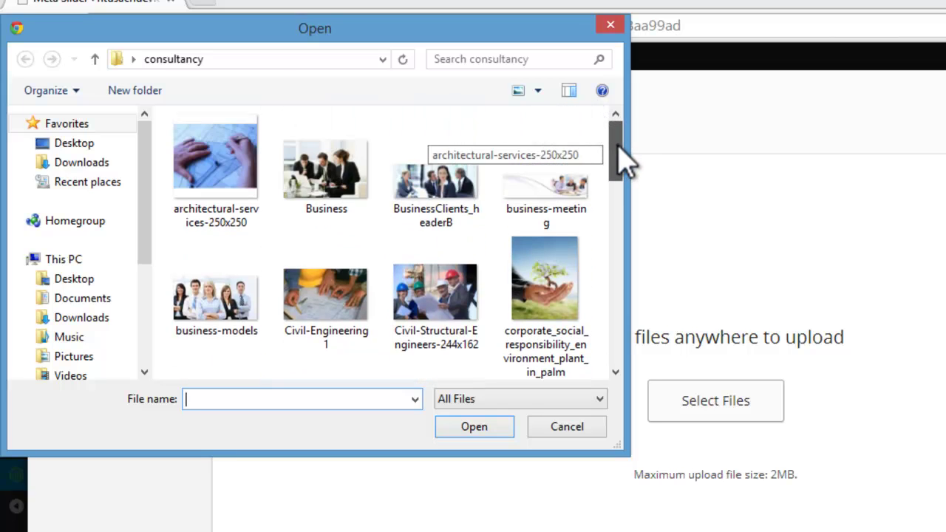
left_click(220, 312)
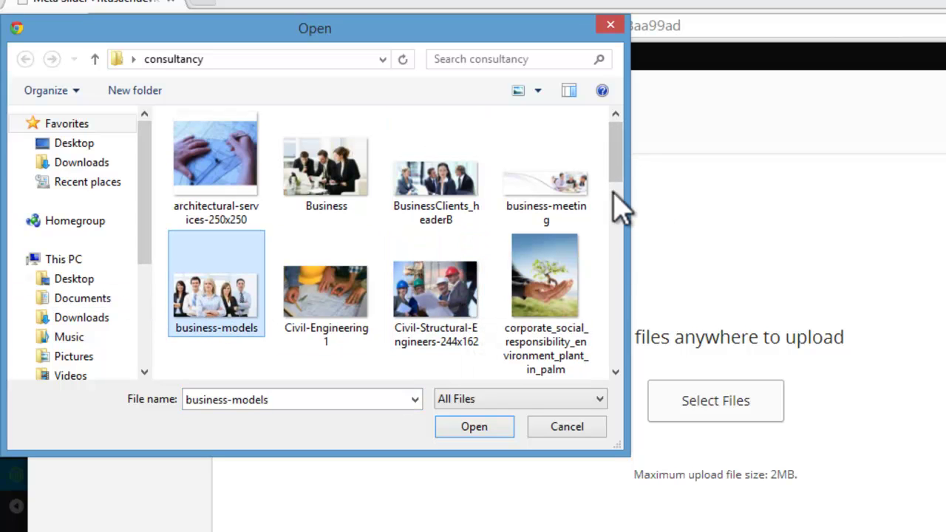
left_click_drag(621, 174, 623, 324)
left_click(425, 185)
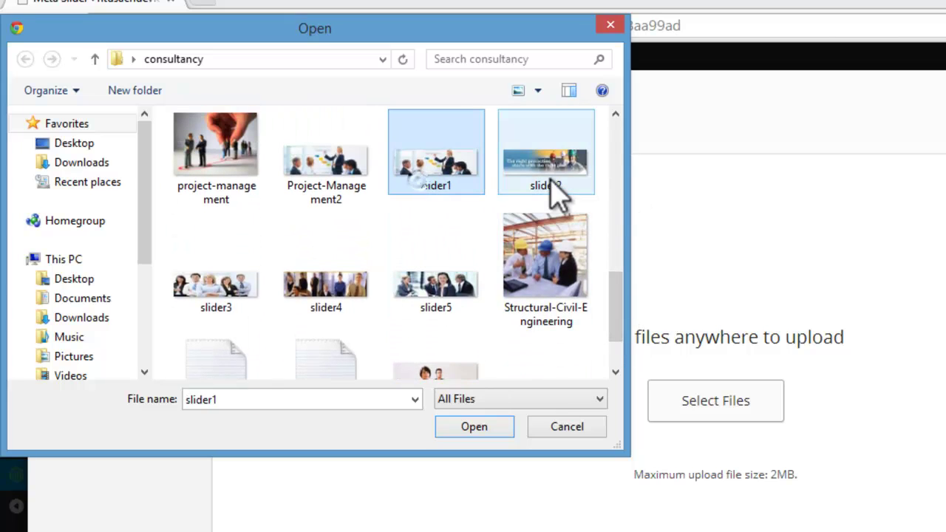
left_click(551, 191, "ctrl")
left_click(259, 311, "ctrl")
left_click(318, 307, "ctrl")
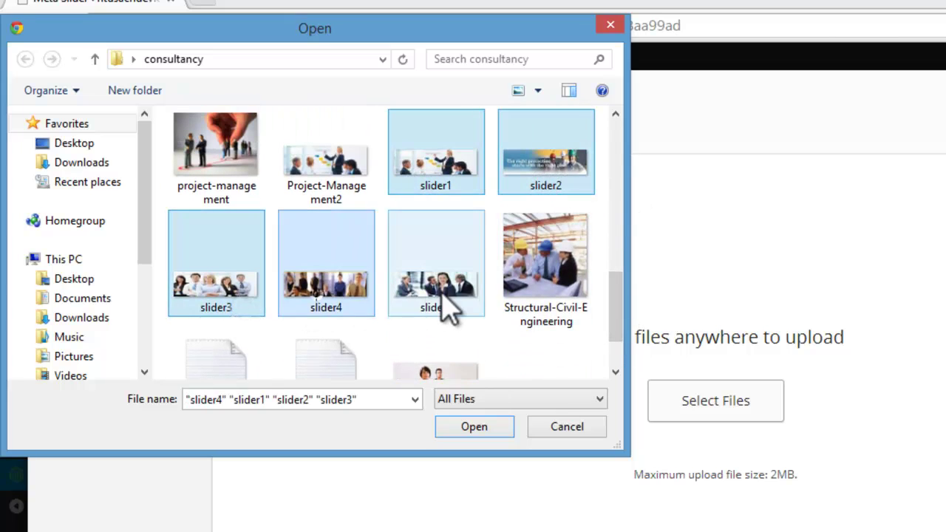
left_click(443, 306, "ctrl")
left_click(453, 427)
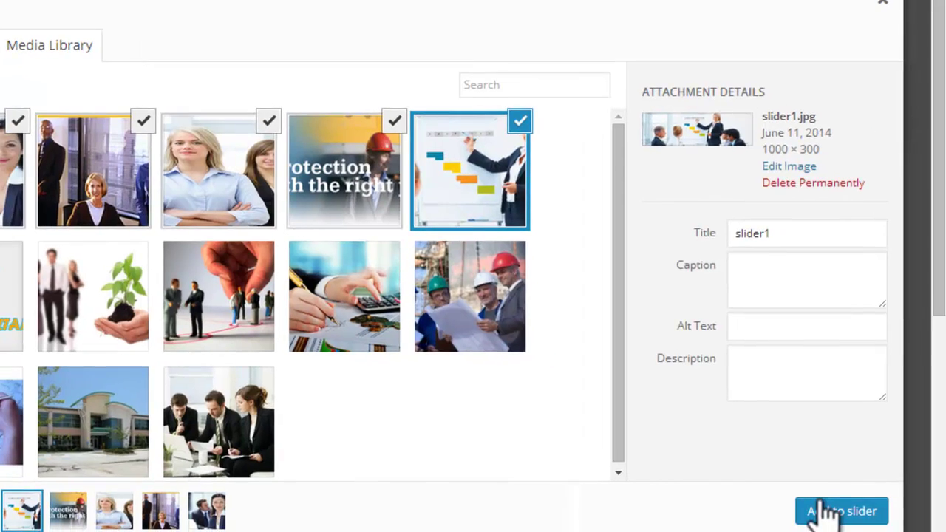
Step: Add the five images to the slider, set width 1000, keep height 300 and the Fade effect
left_click(817, 509)
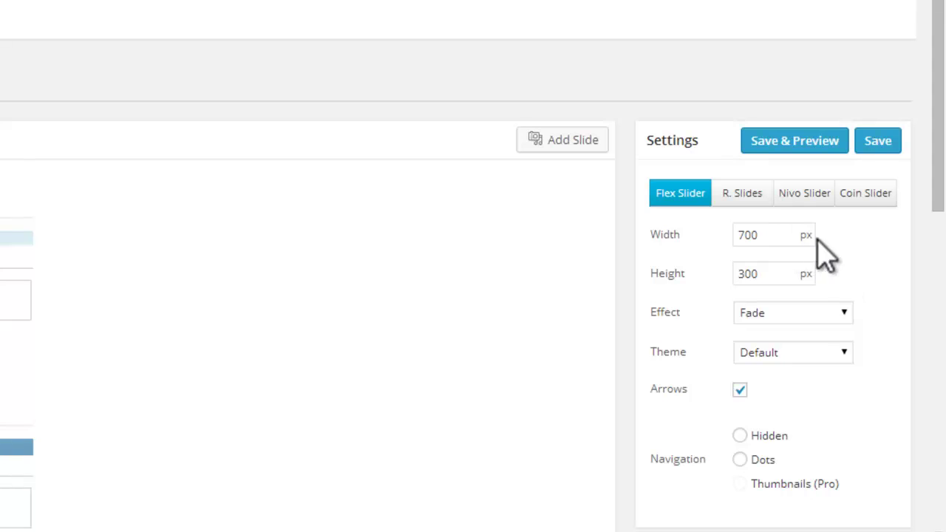
left_click_drag(759, 235, 733, 238)
left_click_drag(767, 273, 728, 274)
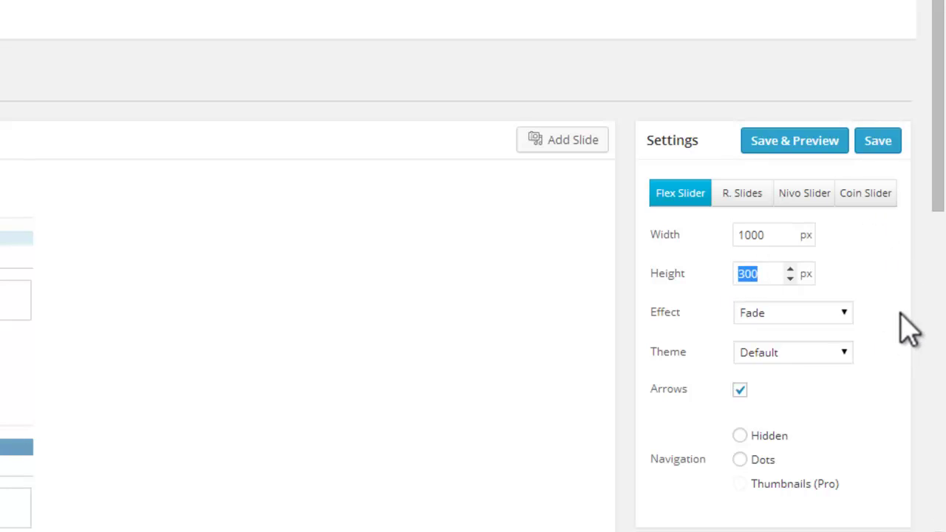
left_click(844, 313)
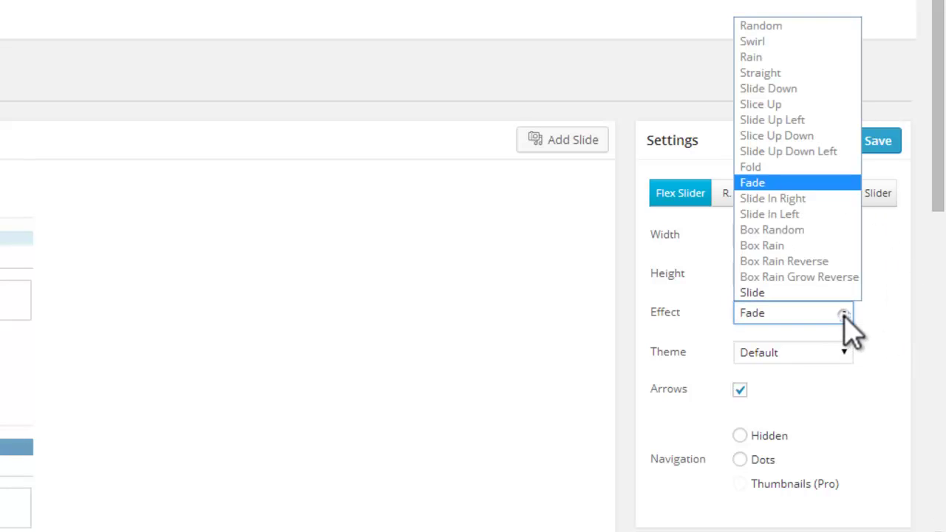
left_click(783, 183)
Step: Apply the Vantage (Flex) slider theme and expand Advanced Settings
scroll(936, 148, "down", 4)
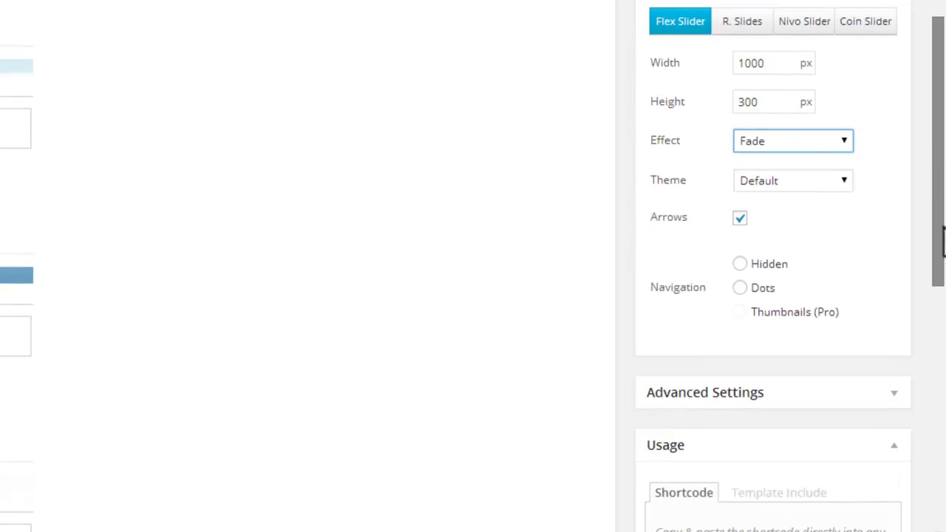
left_click_drag(944, 242, 944, 255)
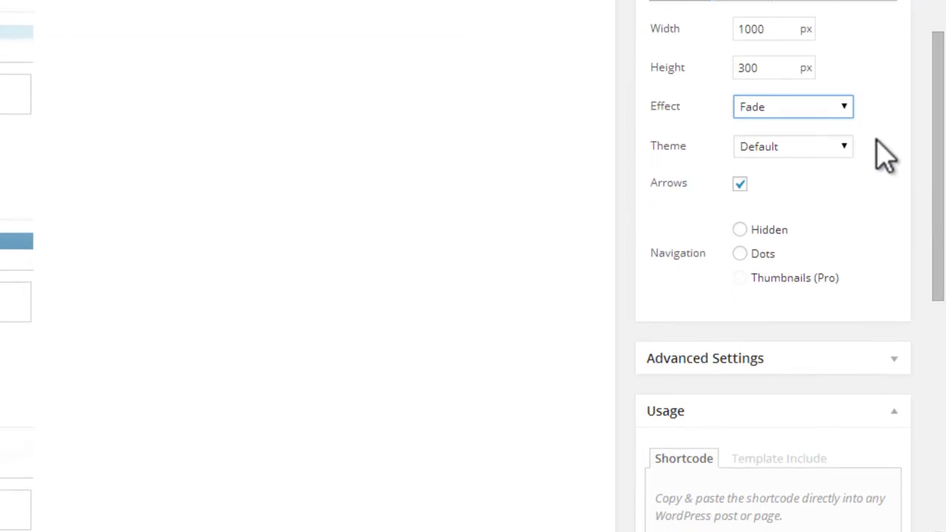
left_click(850, 147)
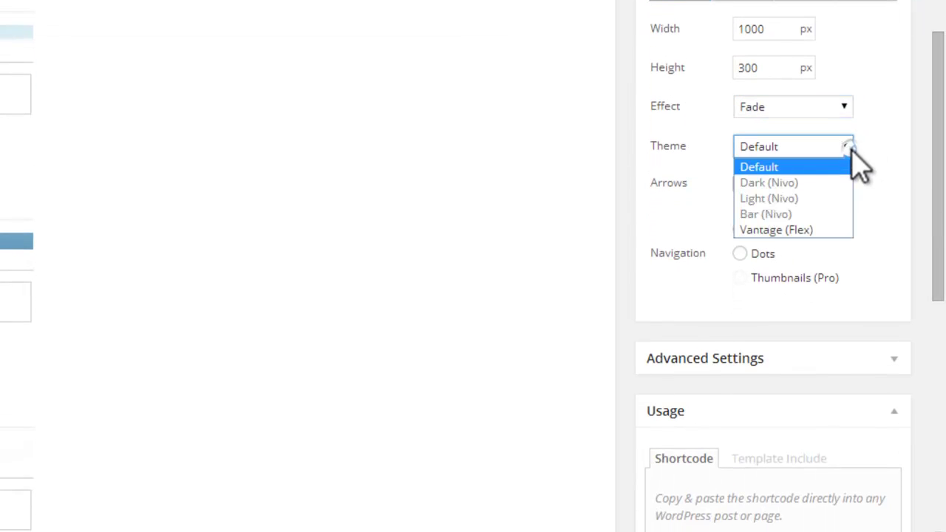
left_click(819, 231)
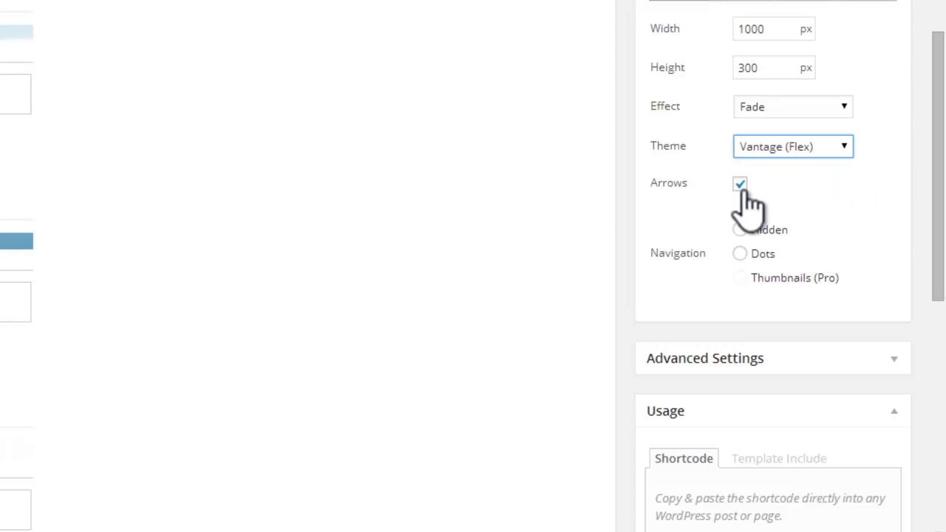
scroll(938, 211, "down", 2)
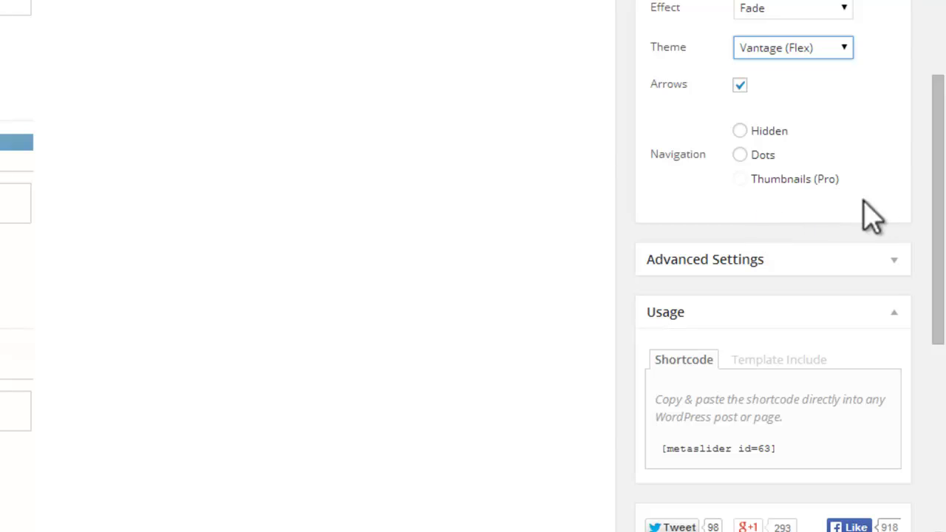
left_click_drag(941, 152, 941, 238)
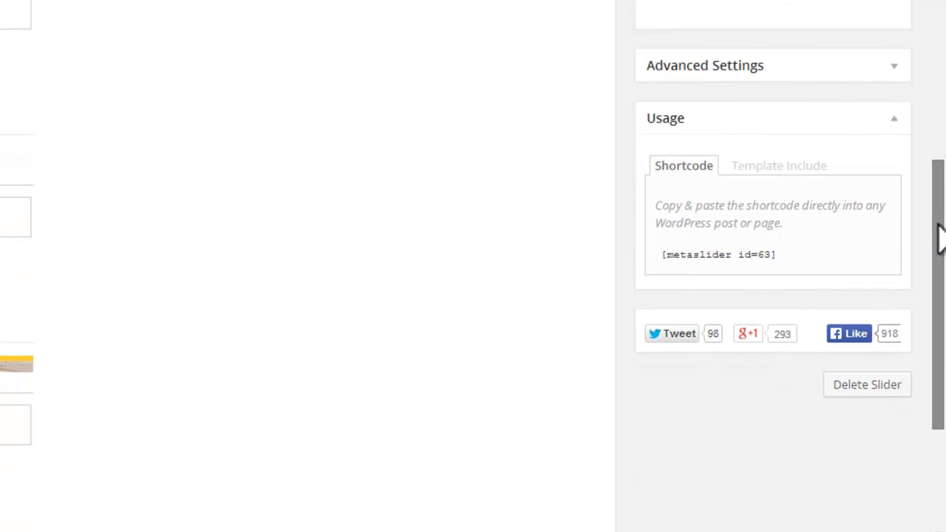
mouse_move(941, 238)
left_mouse_down()
mouse_move(939, 218)
mouse_move(891, 164)
left_mouse_up()
left_click(893, 155)
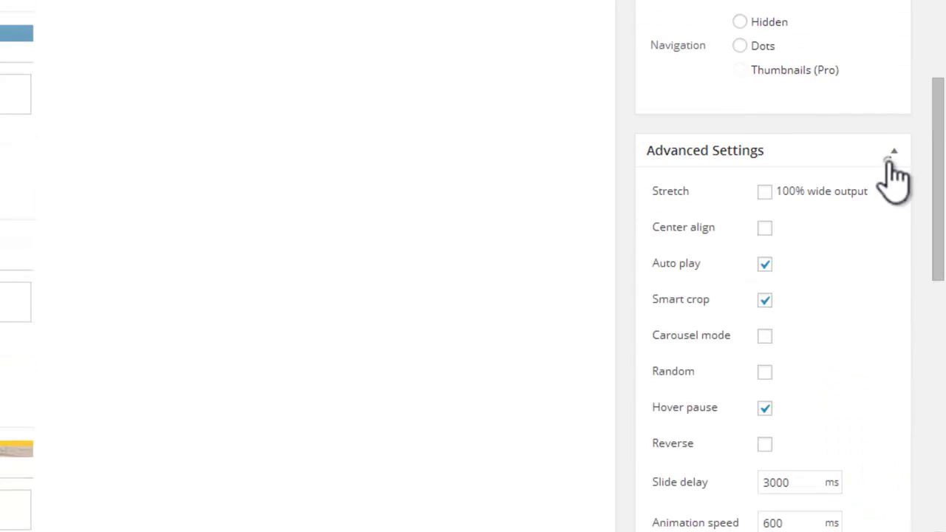
left_click_drag(940, 144, 941, 209)
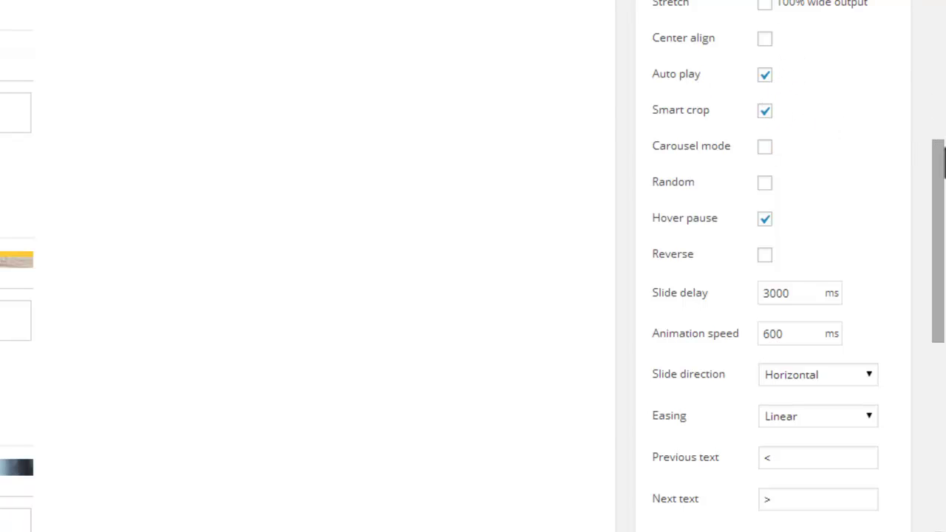
scroll(939, 148, "down", 1)
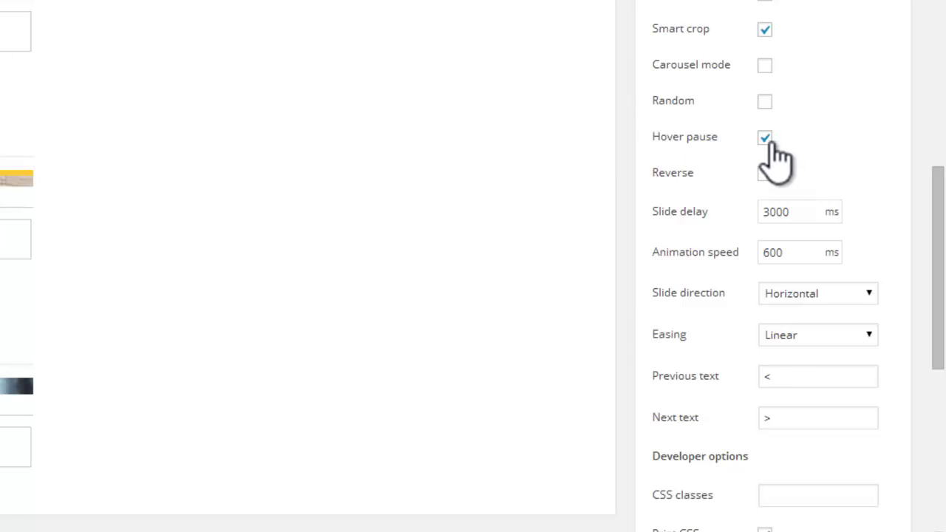
scroll(935, 212, "down", 1)
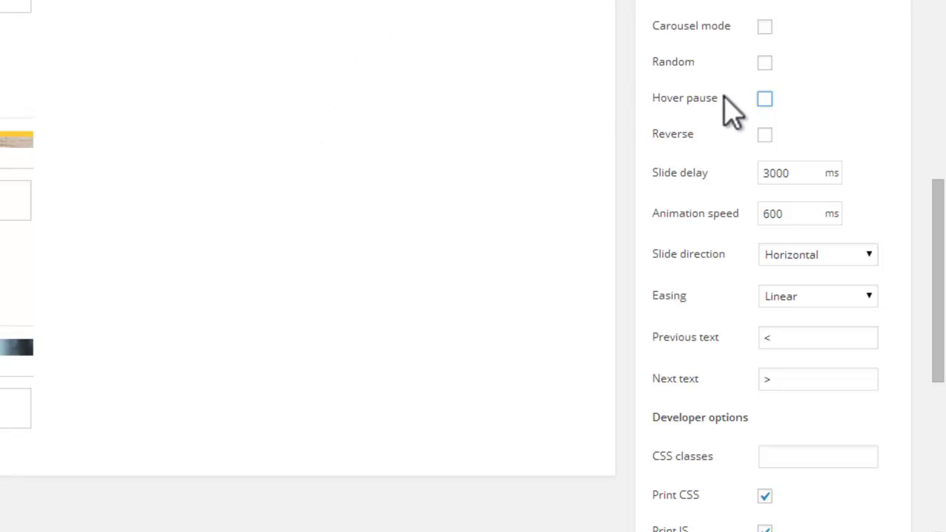
left_click(764, 100)
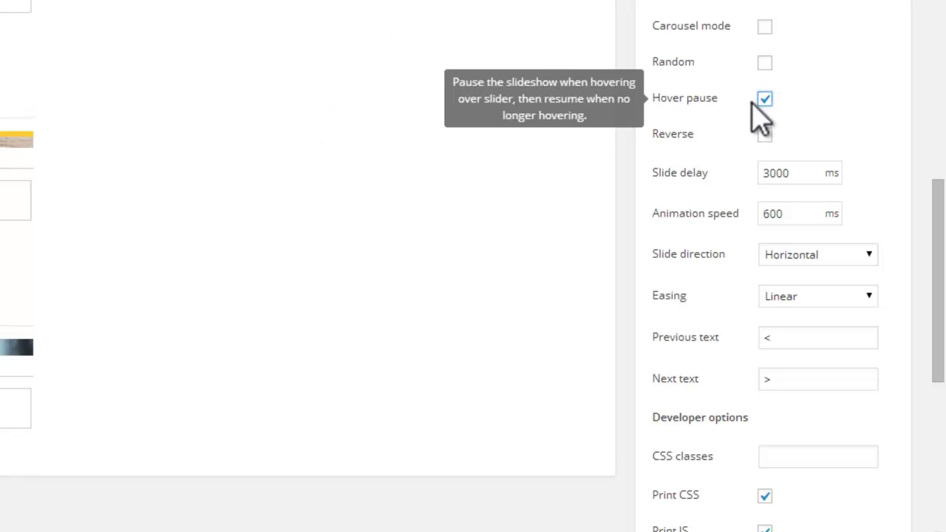
left_click(764, 99)
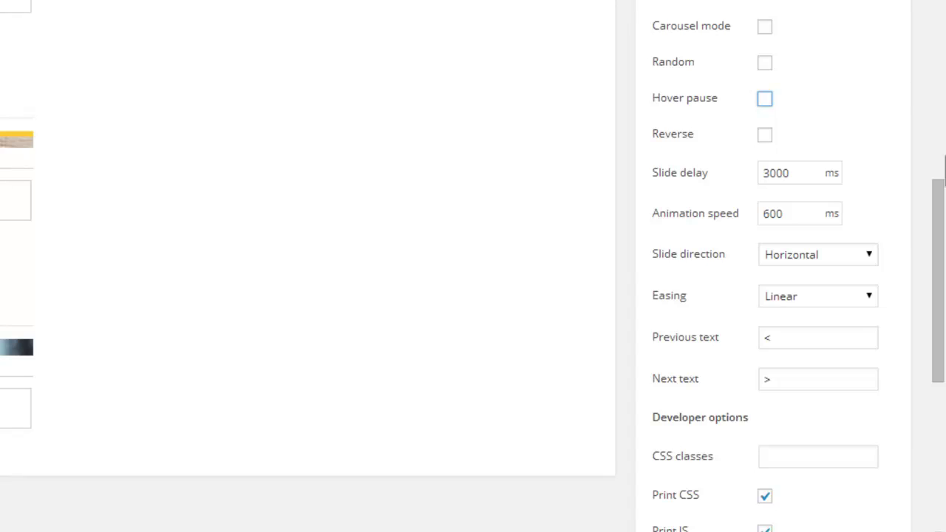
scroll(937, 192, "down", 1)
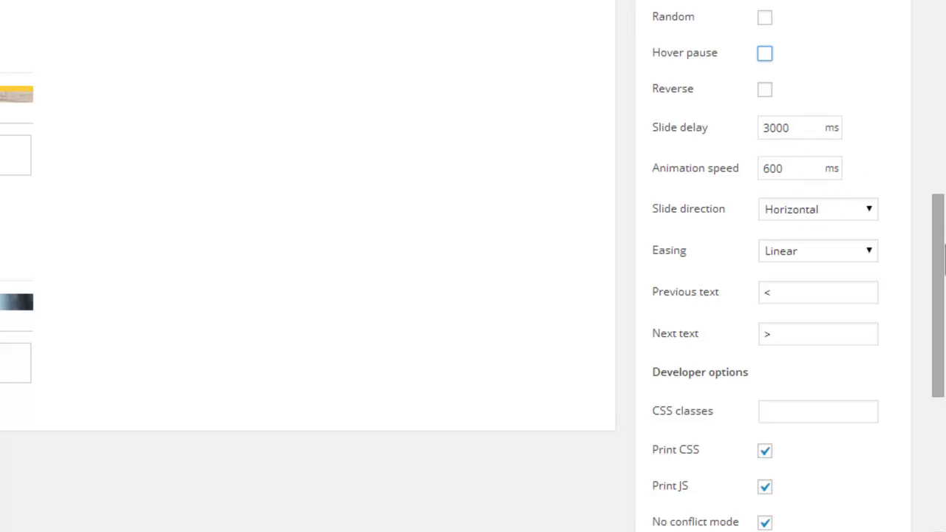
scroll(939, 252, "up", 1)
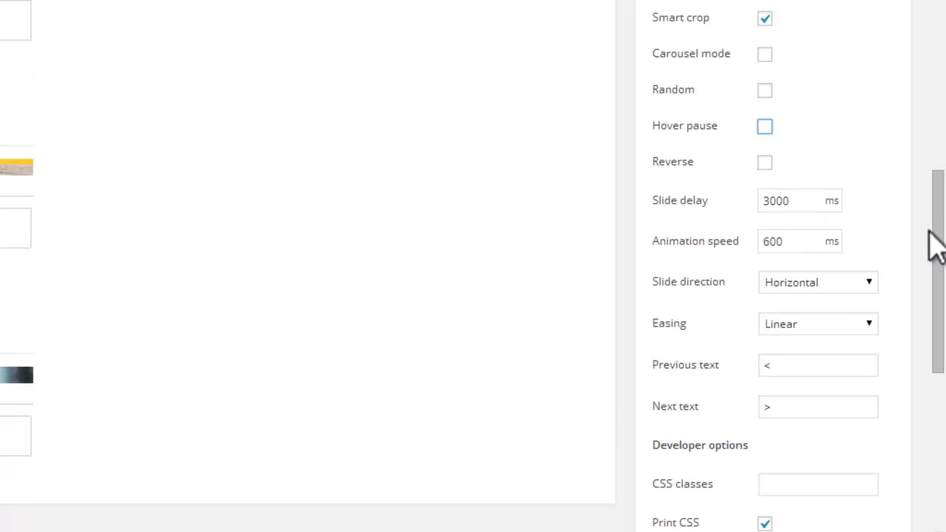
scroll(943, 247, "down", 2)
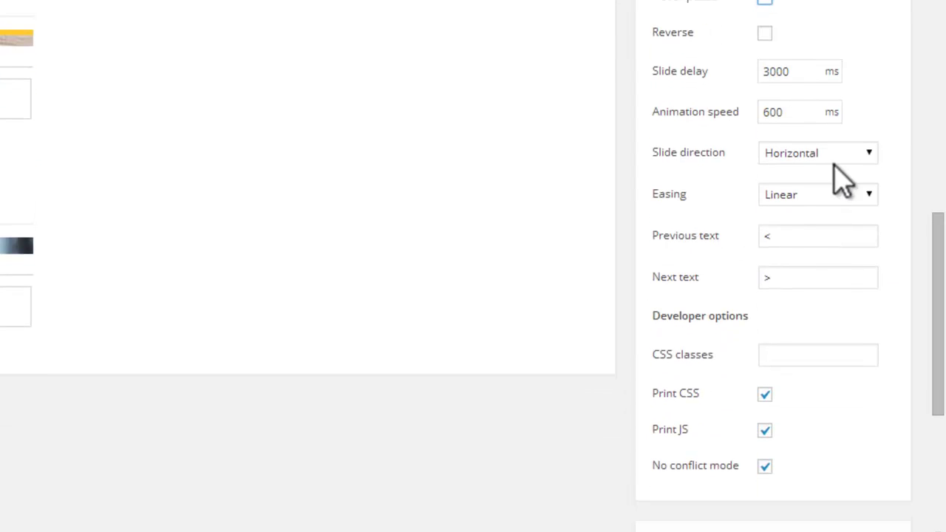
left_click(870, 153)
left_click(870, 153)
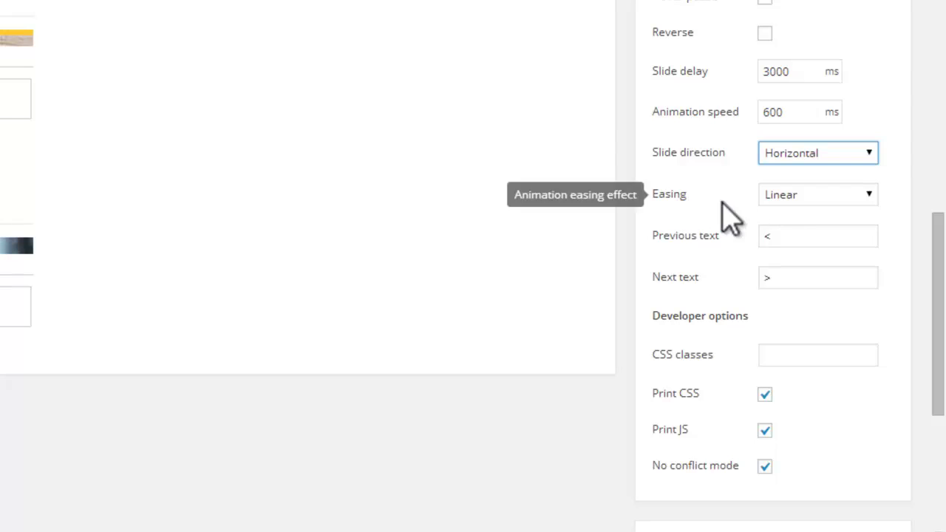
left_click(869, 194)
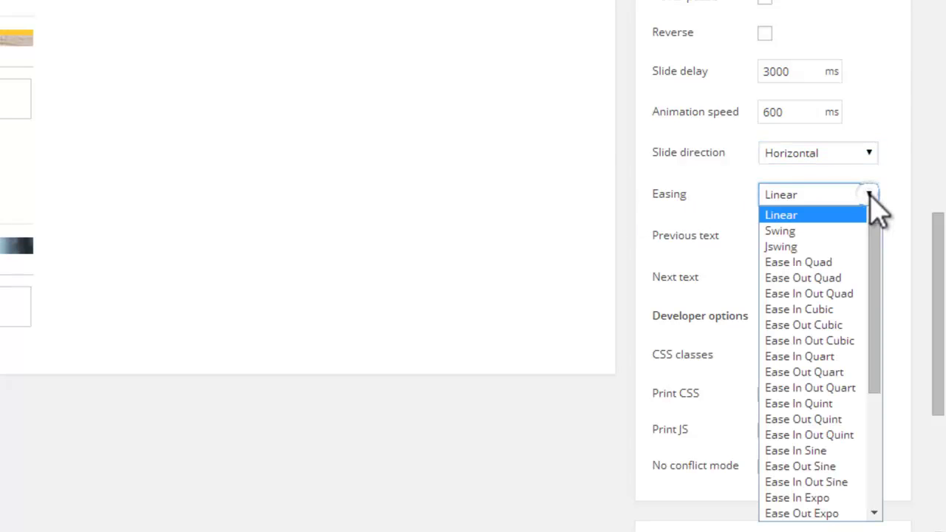
left_click_drag(875, 243, 891, 221)
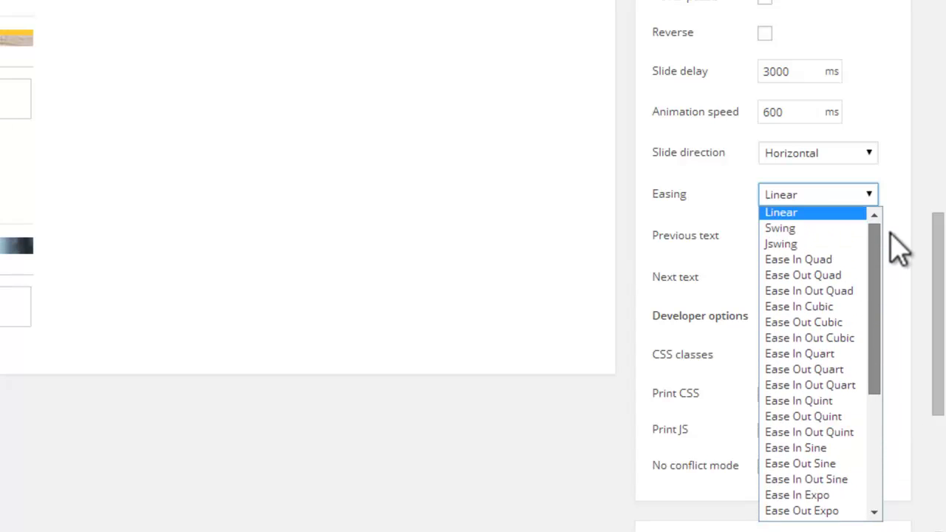
left_click(845, 216)
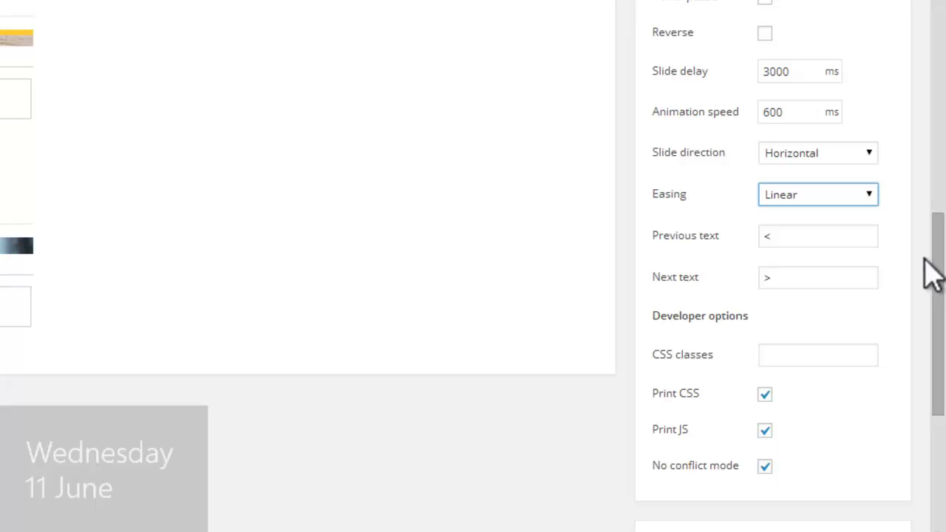
left_click_drag(942, 289, 940, 110)
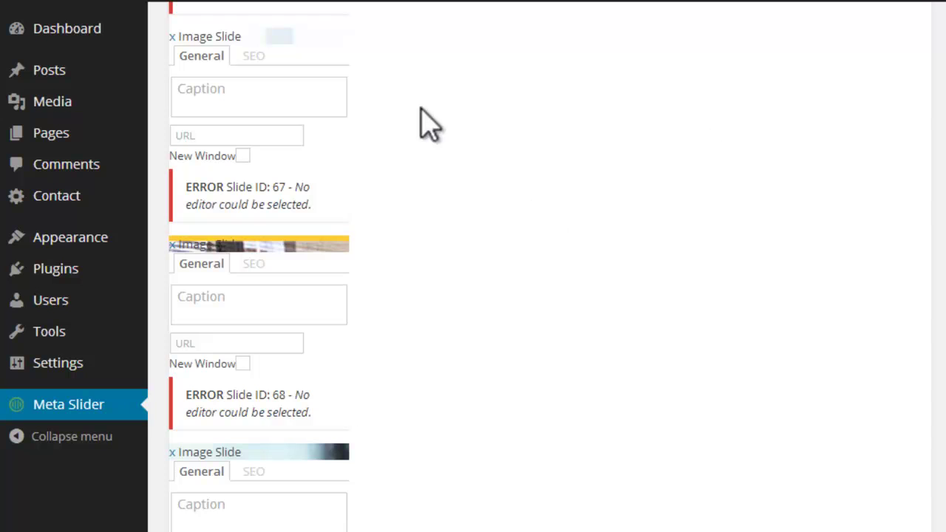
Step: Rename the new slideshow to slider1 and save its settings
scroll(473, 296, "down", 3)
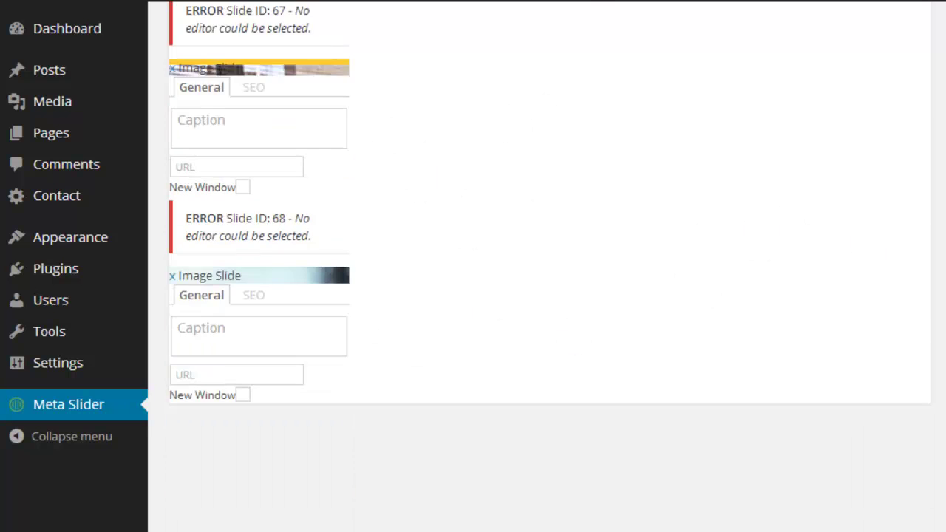
scroll(473, 295, "up", 10)
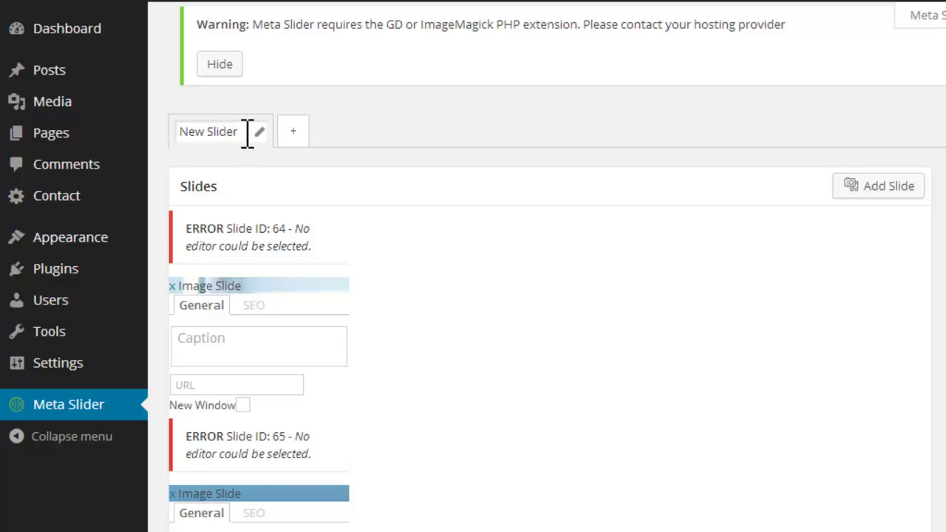
left_click_drag(247, 133, 183, 137)
left_click(945, 188)
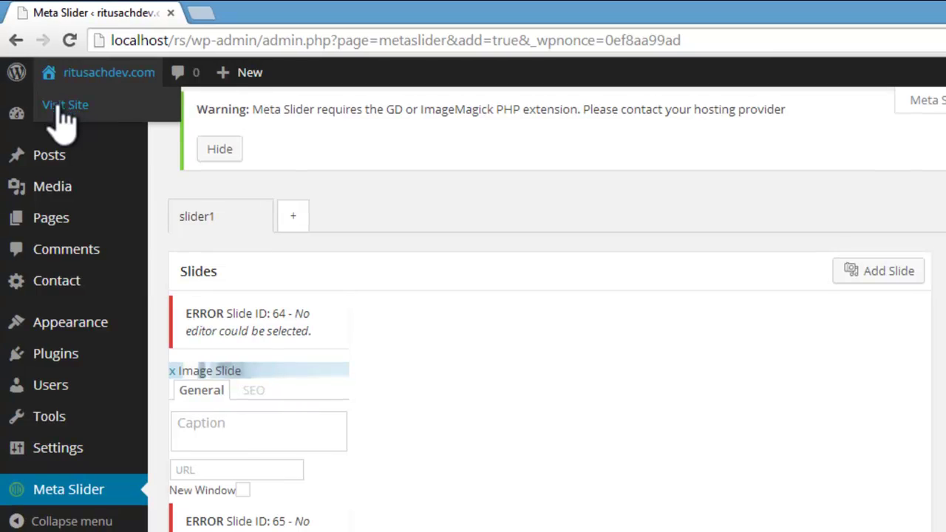
mouse_move(55, 191)
mouse_move(74, 115)
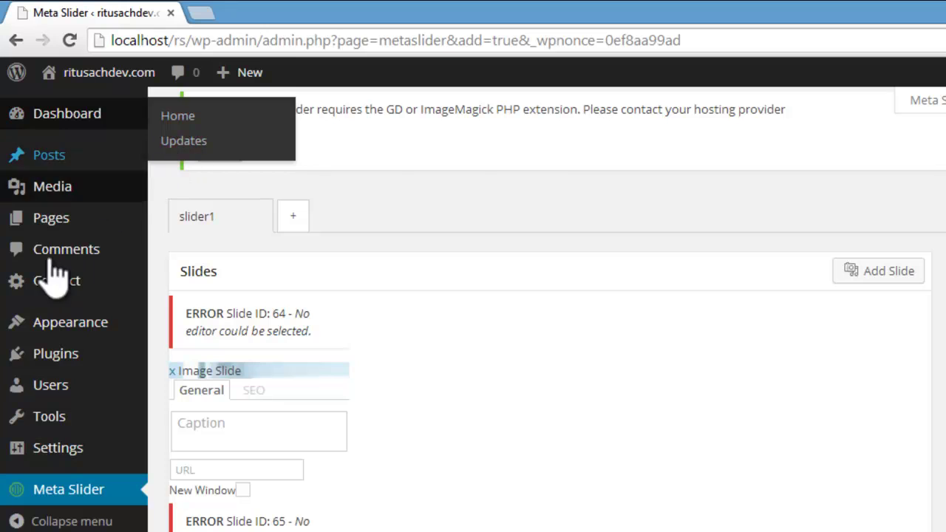
Step: Set the Vantage Home Page Slider to 'Slider: slider1' and save the theme settings
mouse_move(81, 331)
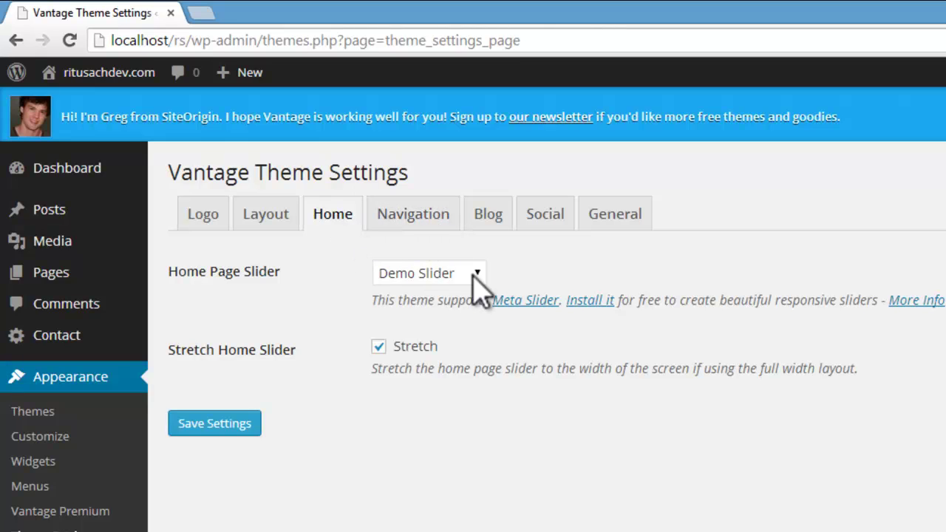
left_click(477, 272)
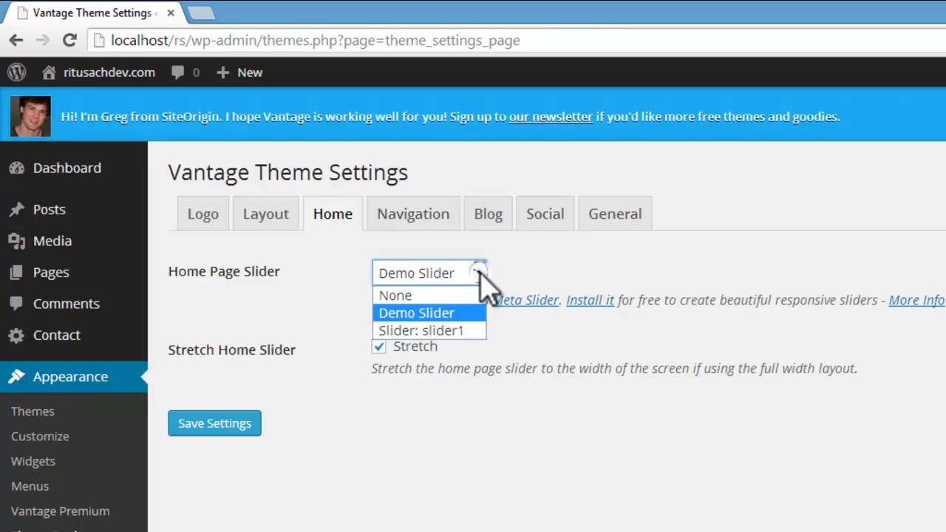
left_click(434, 332)
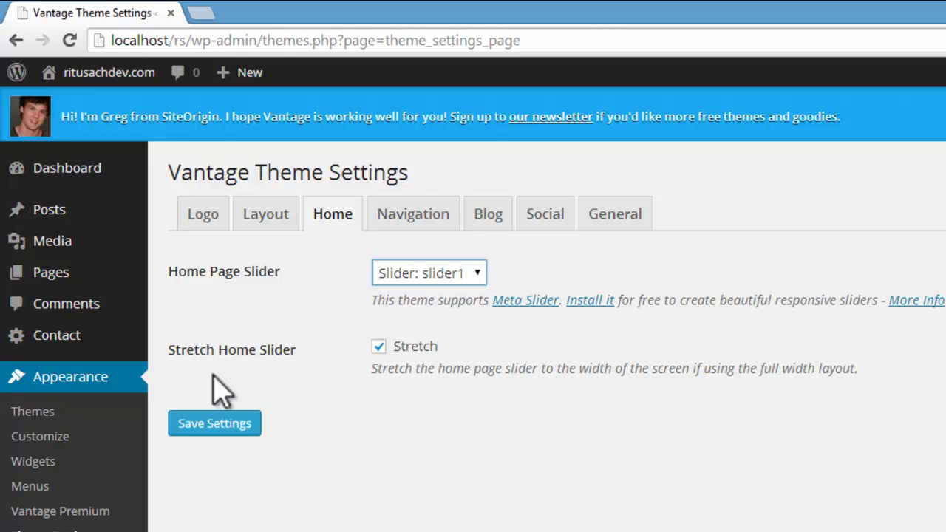
left_click(181, 427)
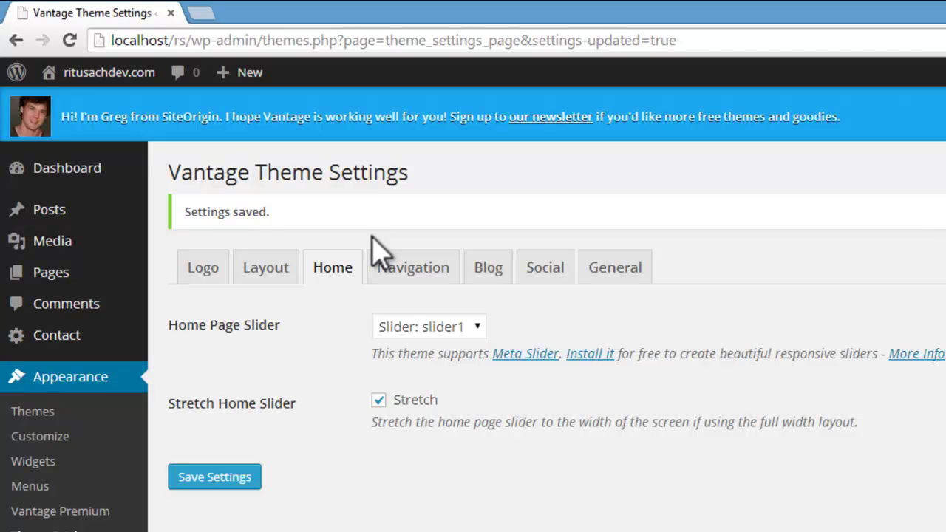
mouse_move(119, 74)
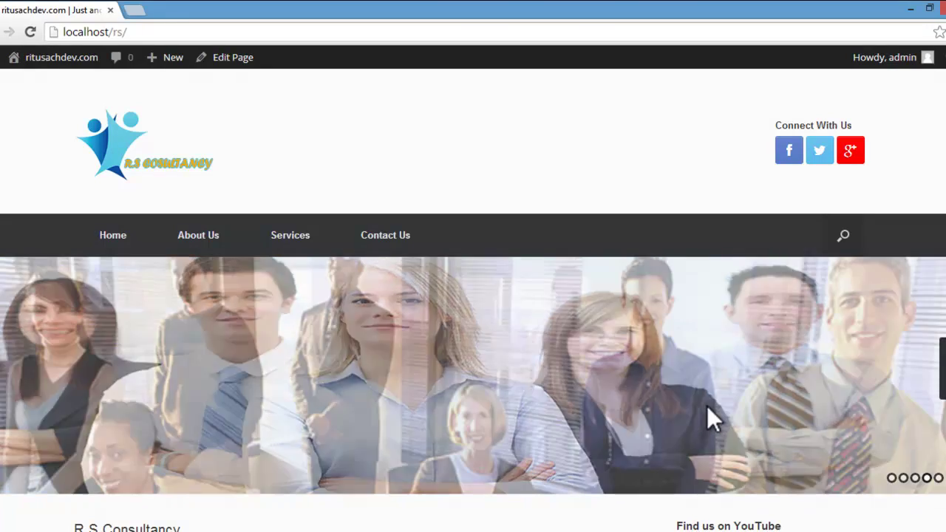
scroll(707, 405, "down", 2)
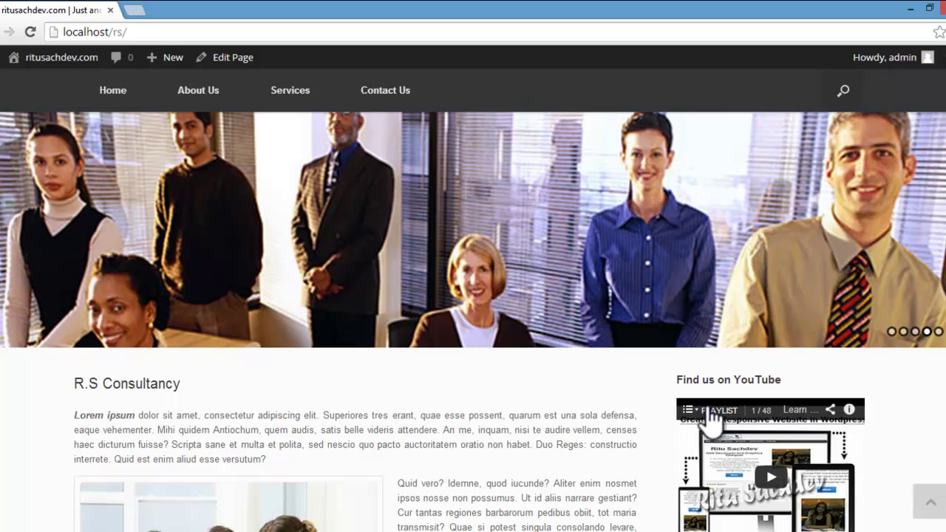
scroll(707, 406, "down", 4)
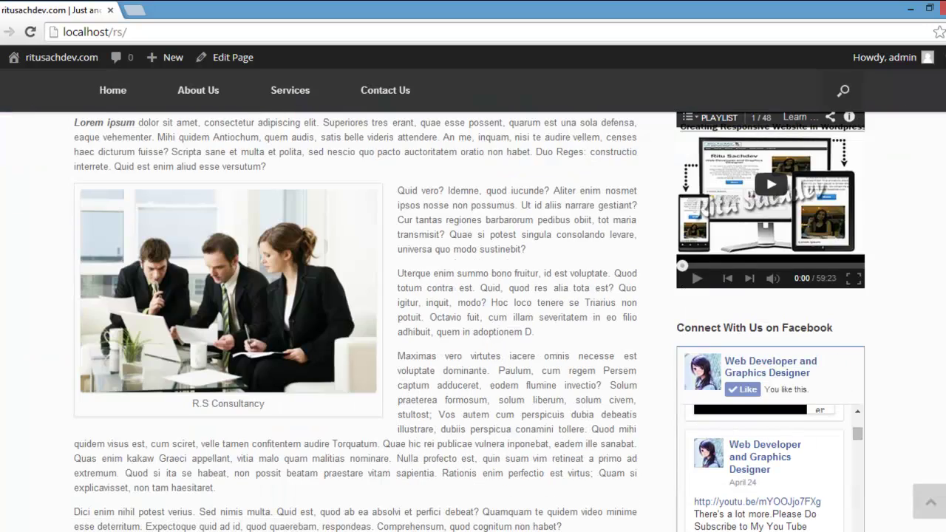
scroll(707, 414, "down", 3)
scroll(858, 222, "up", 10)
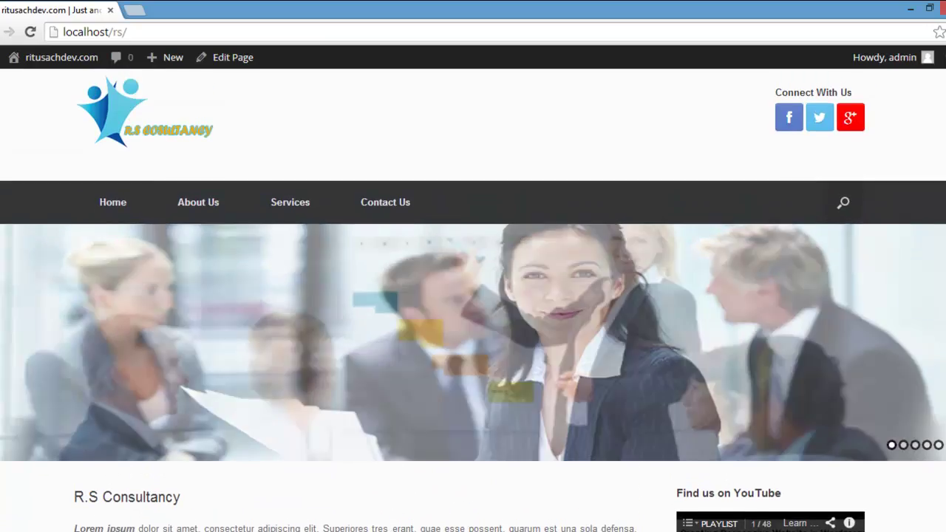
right_click(857, 152)
left_click(442, 325)
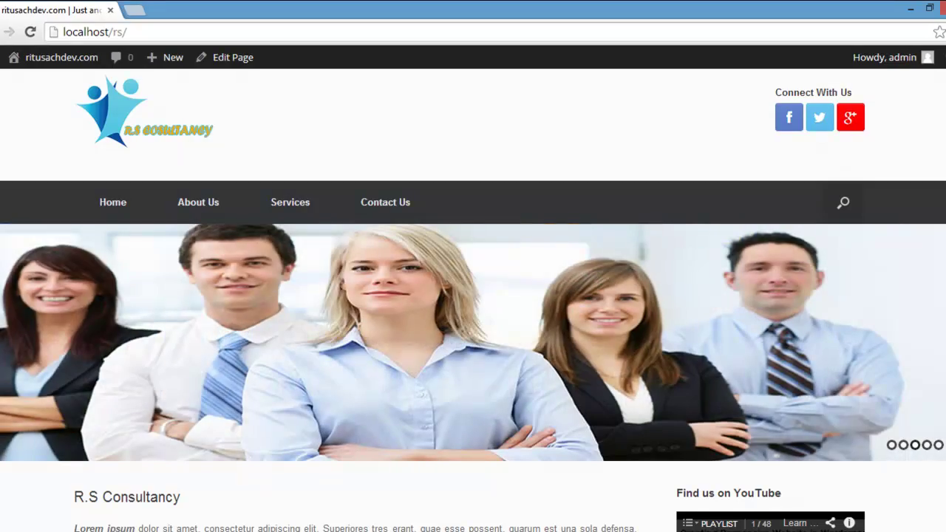
scroll(474, 300, "down", 5)
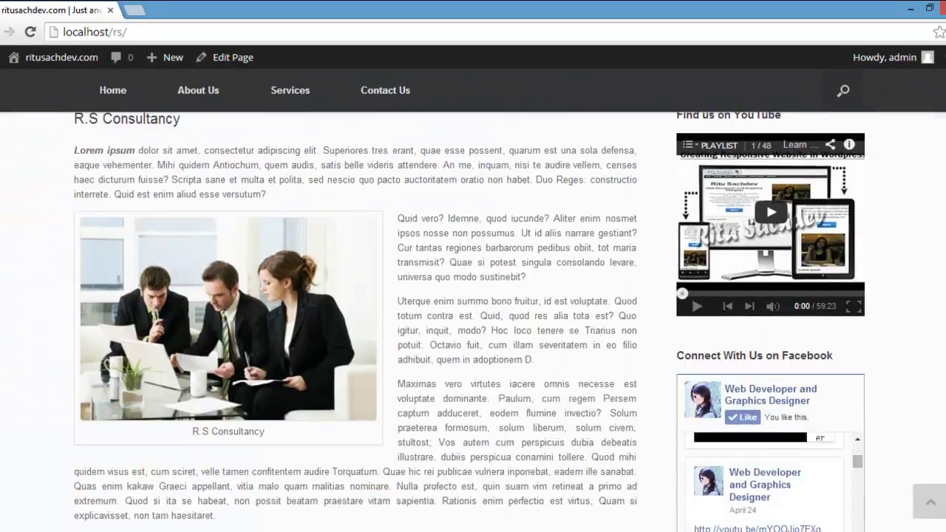
scroll(473, 300, "up", 5)
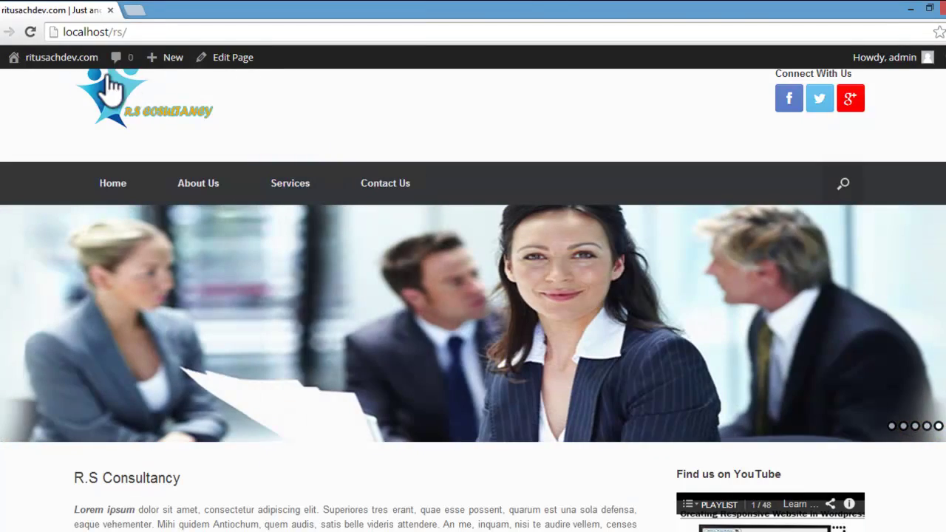
mouse_move(44, 61)
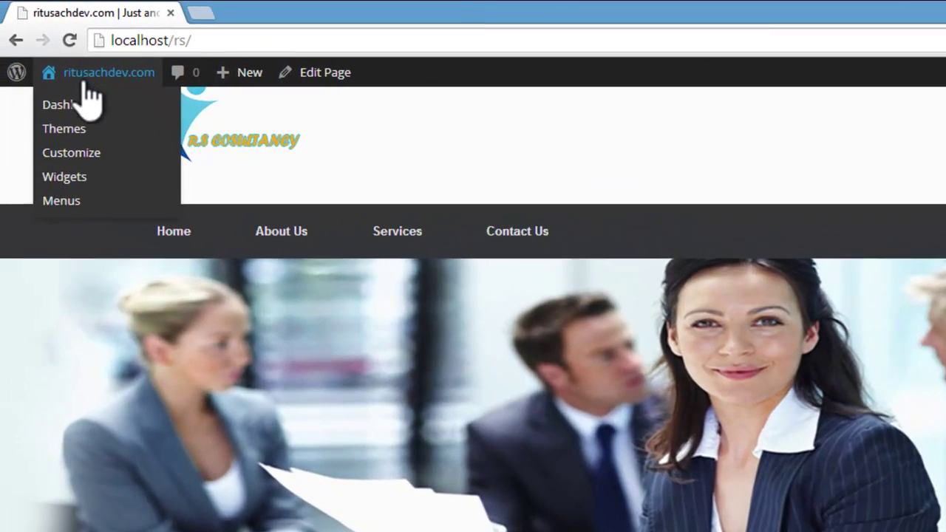
Step: In Meta Slider, move the hard-hat 'right protection' slide to the top of slider1 and save
left_click(53, 94)
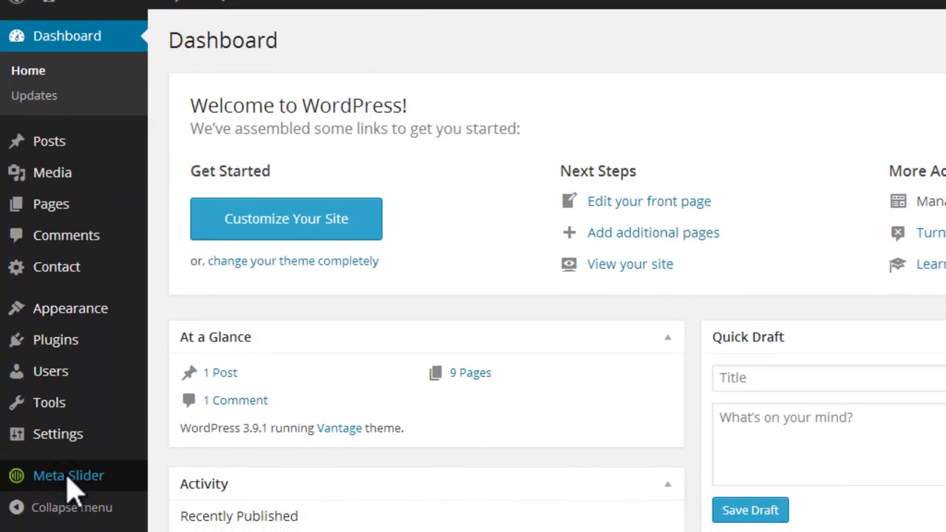
left_click(68, 477)
scroll(491, 387, "down", 4)
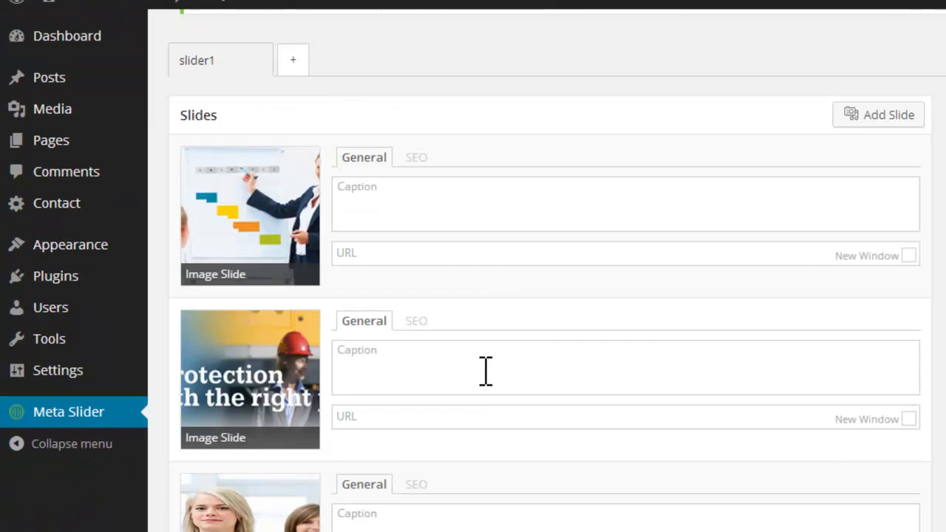
scroll(488, 381, "down", 5)
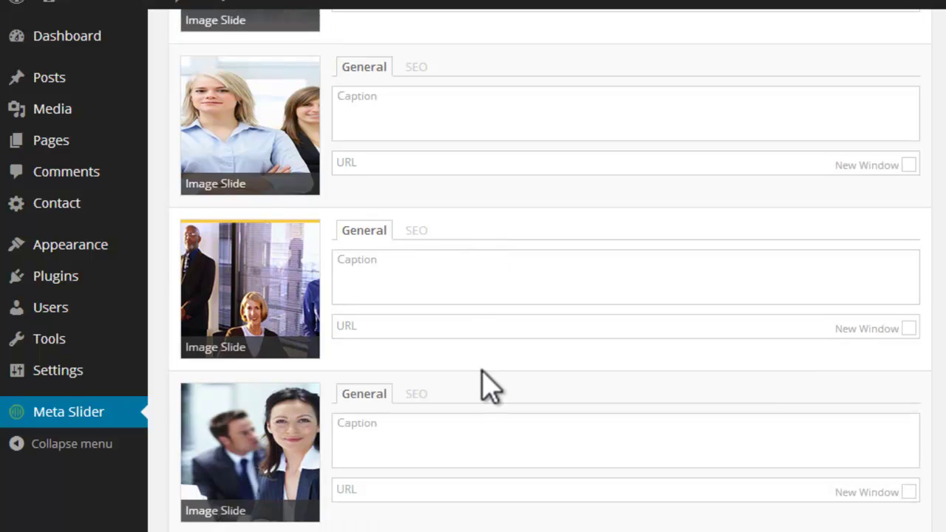
scroll(413, 392, "up", 3)
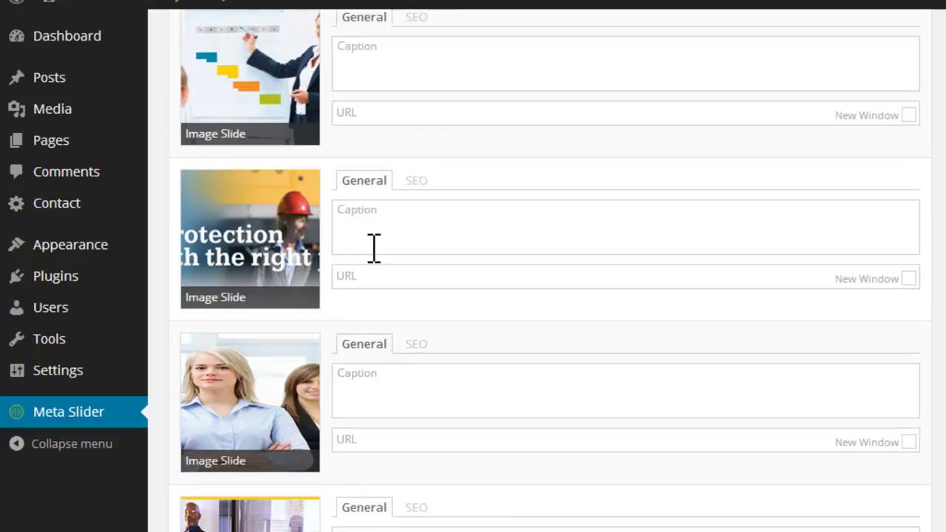
left_click_drag(228, 232, 222, 37)
scroll(425, 292, "up", 2)
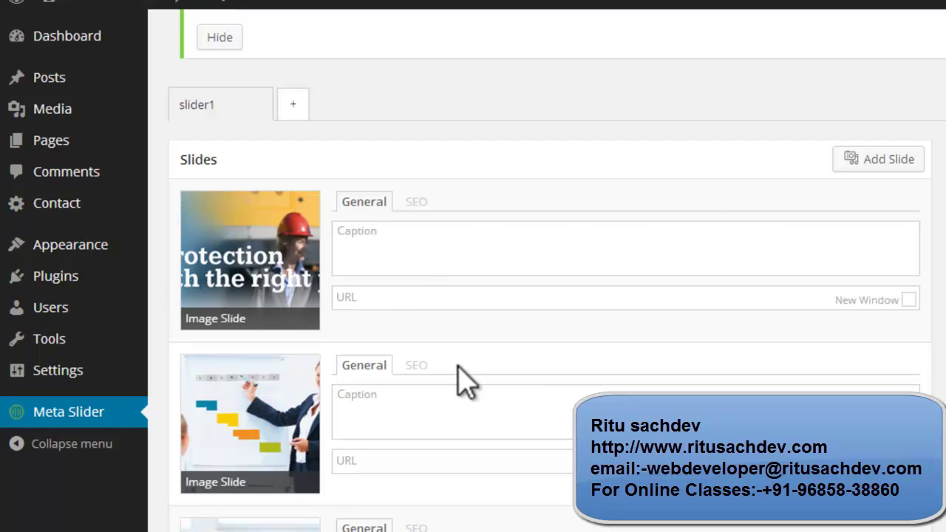
scroll(547, 296, "down", 6)
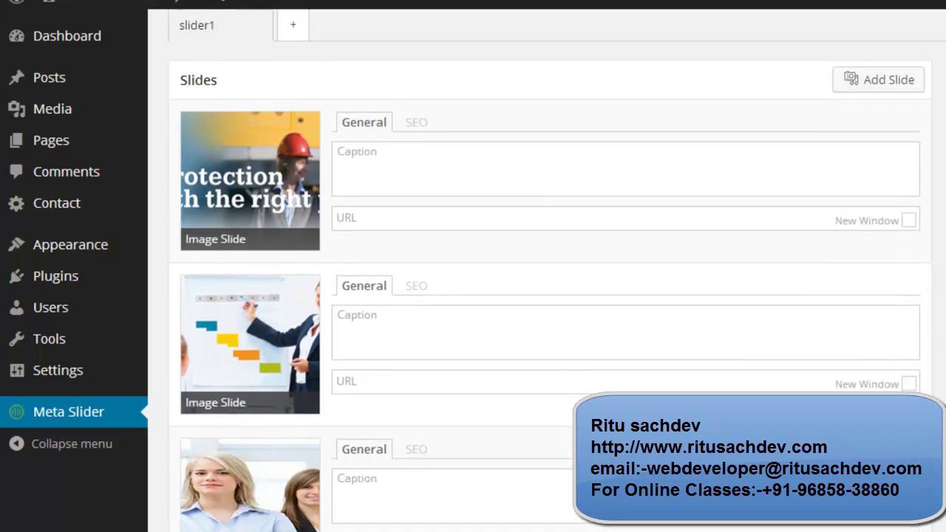
scroll(547, 296, "up", 4)
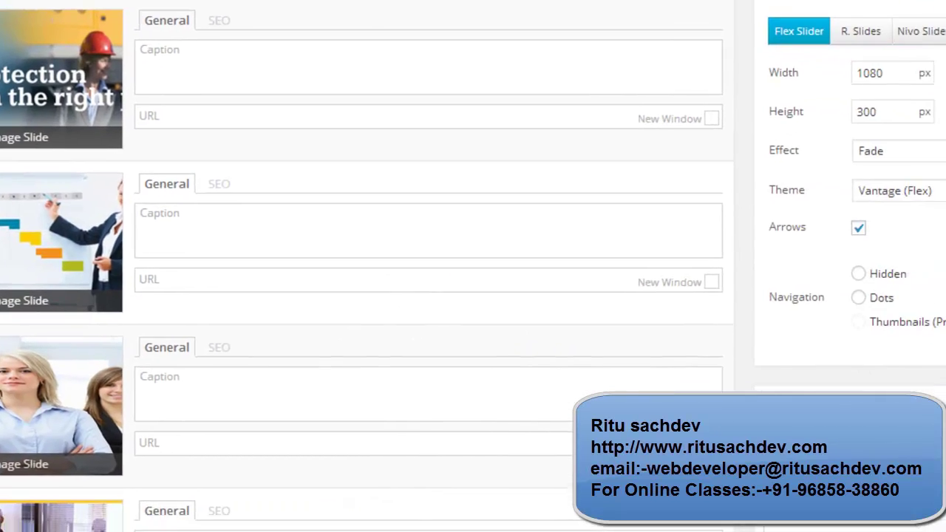
scroll(473, 267, "down", 3)
scroll(473, 266, "up", 6)
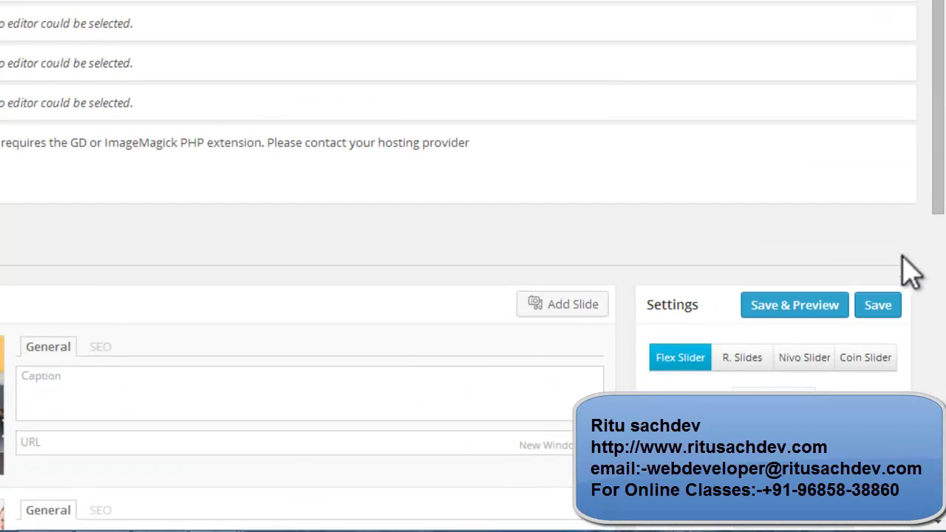
left_click(890, 305)
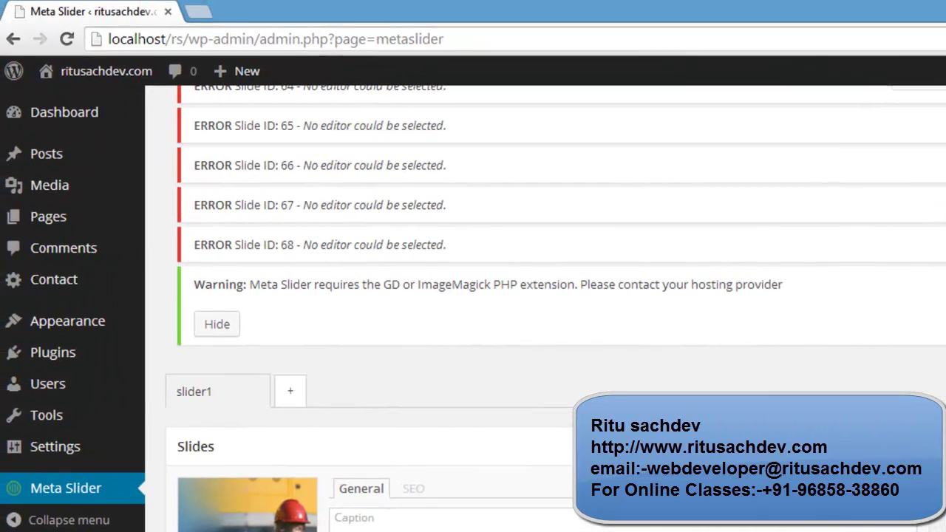
Step: Visit the live home page and scroll to check the slider opens with 'right protection'
mouse_move(141, 81)
left_click(74, 98)
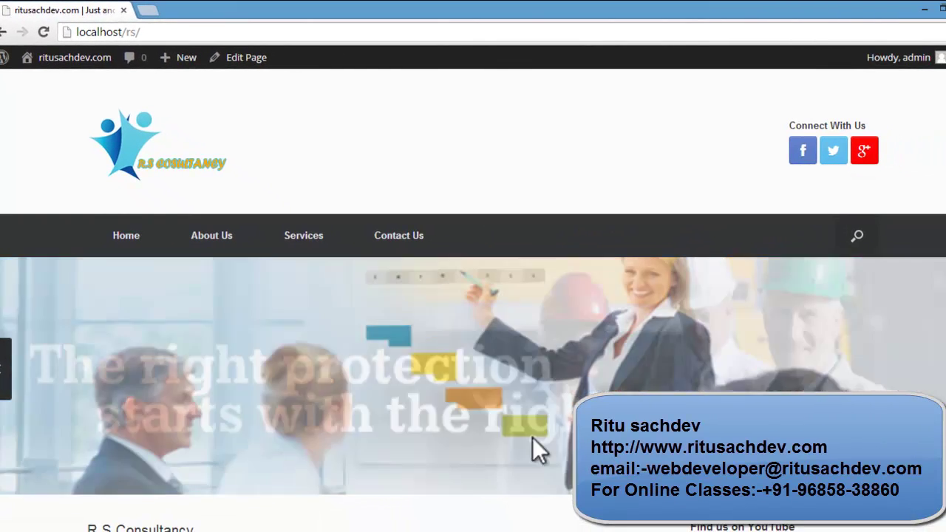
scroll(303, 329, "down", 2)
scroll(392, 366, "down", 5)
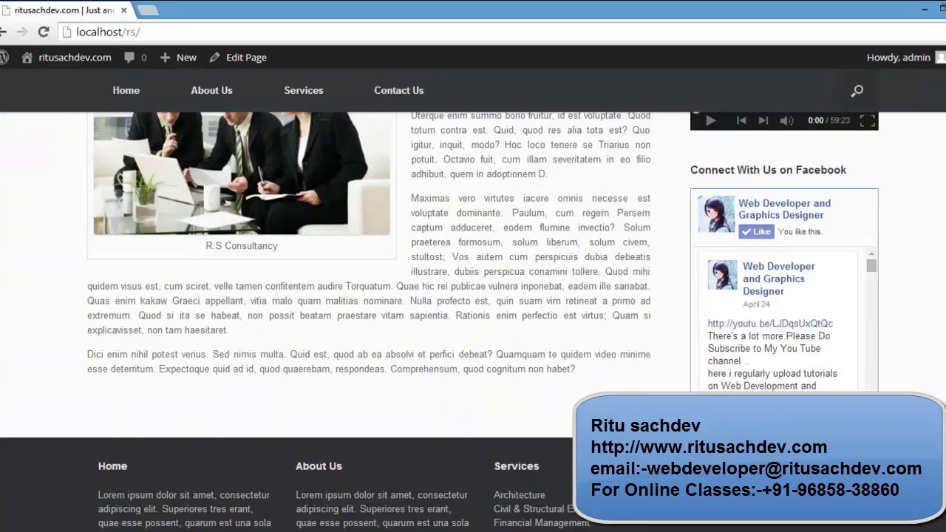
scroll(392, 366, "up", 7)
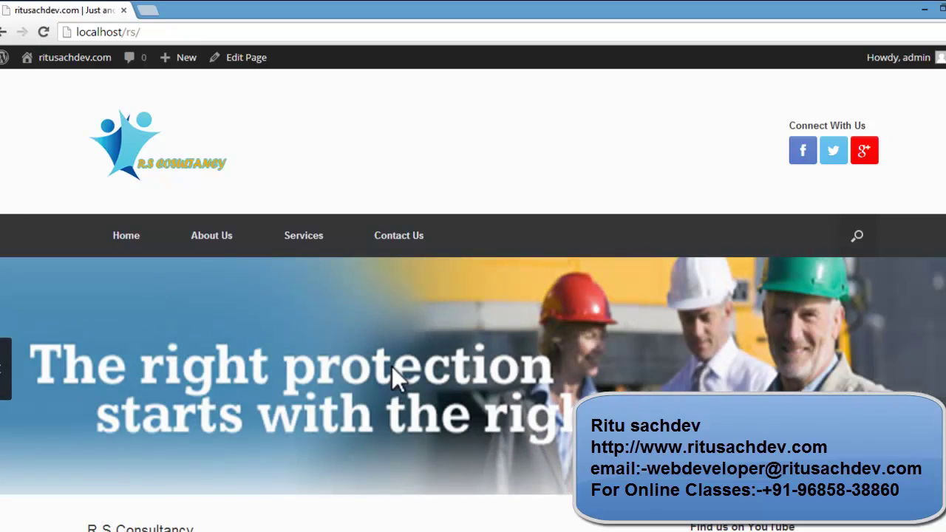
scroll(395, 400, "down", 10)
scroll(396, 407, "up", 9)
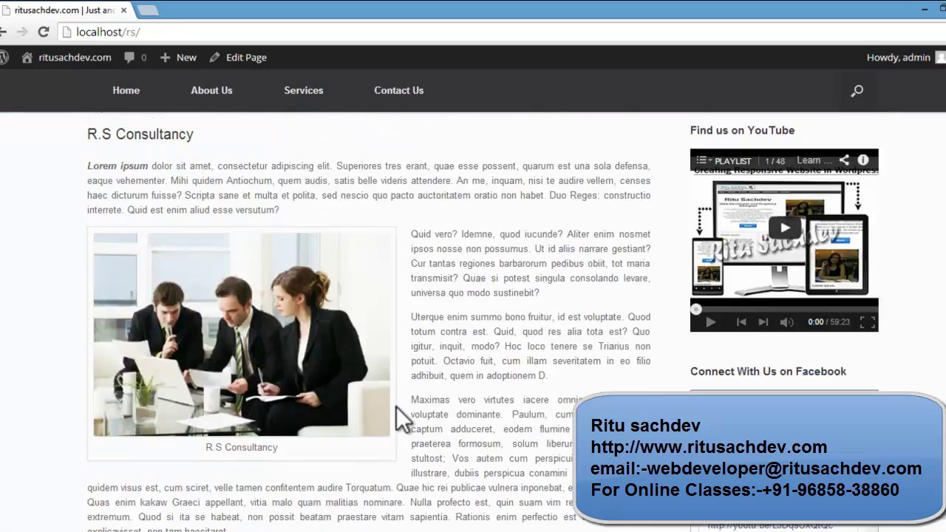